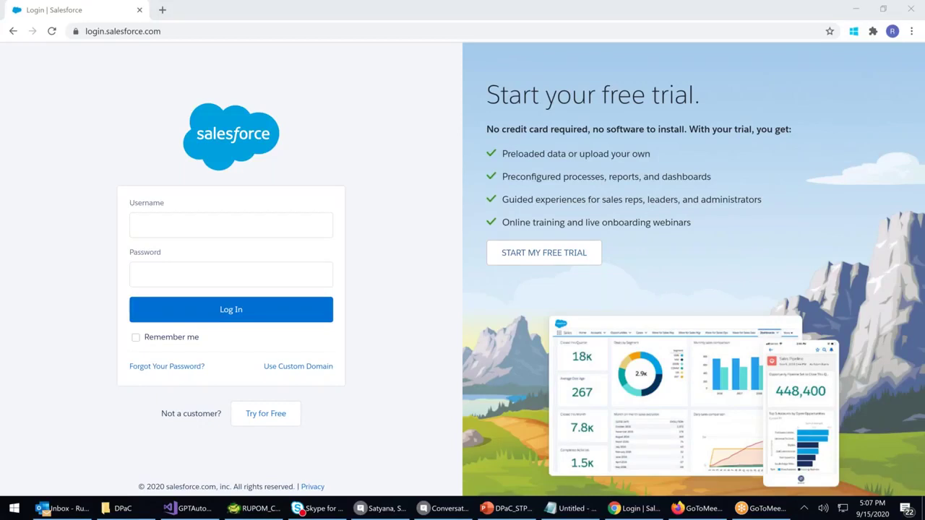
Log in to Salesforce with the saved account username and its password
{"action": "left_click", "coordinate": [163, 224]}
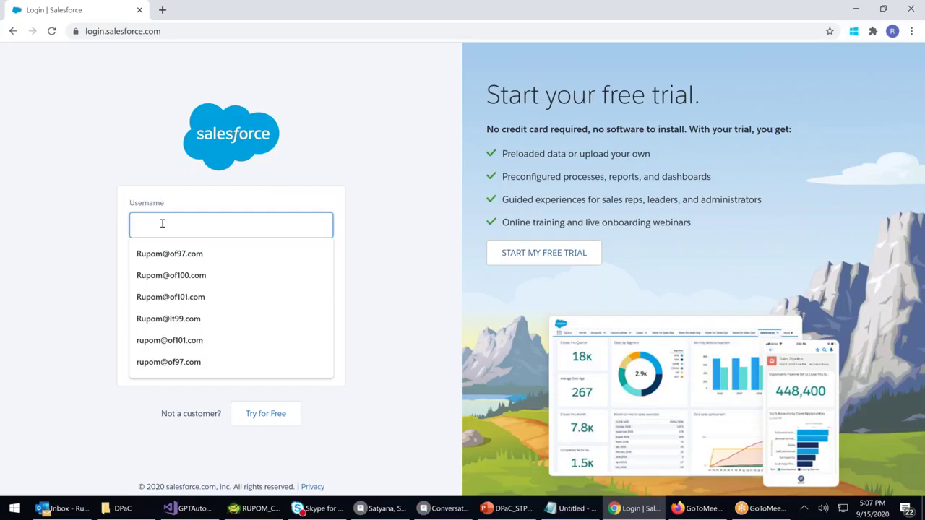
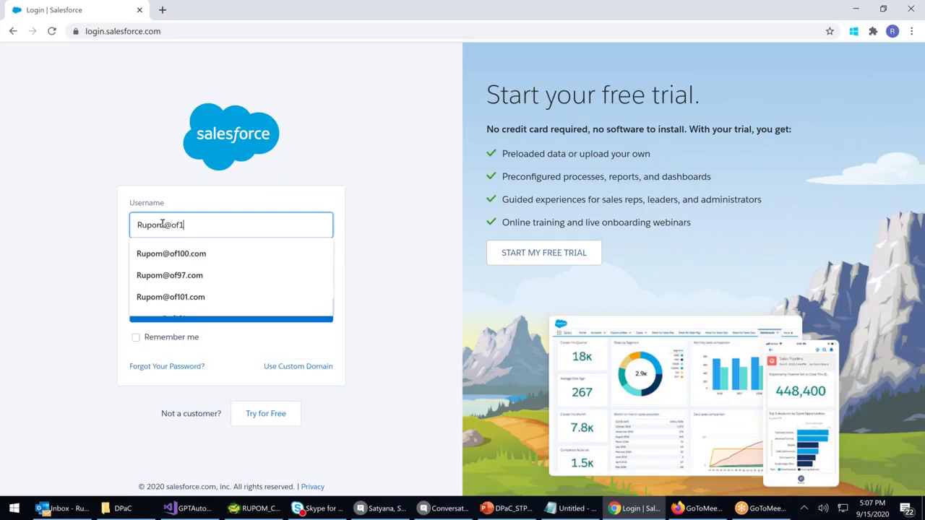
{"action": "key", "text": "Tab"}
{"action": "type", "text": "•••••••"}
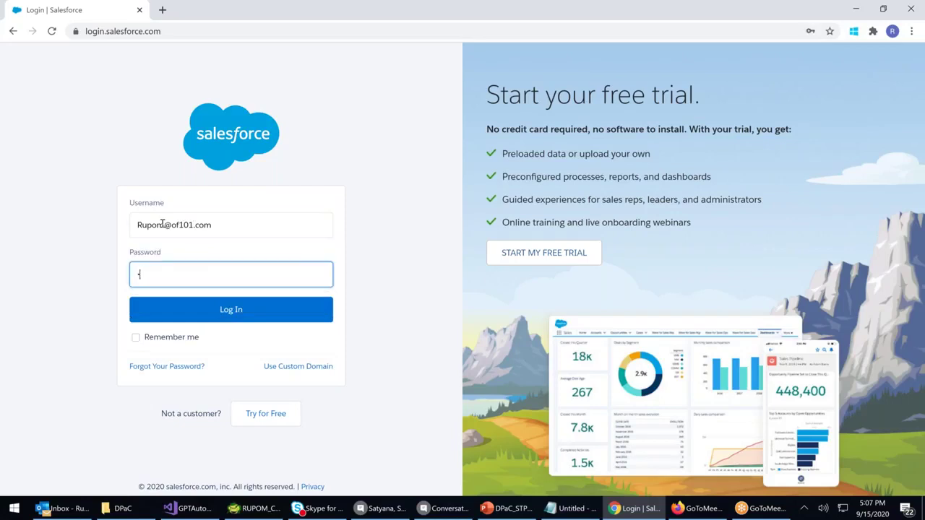
{"action": "type", "text": "•"}
{"action": "key", "text": "Return"}
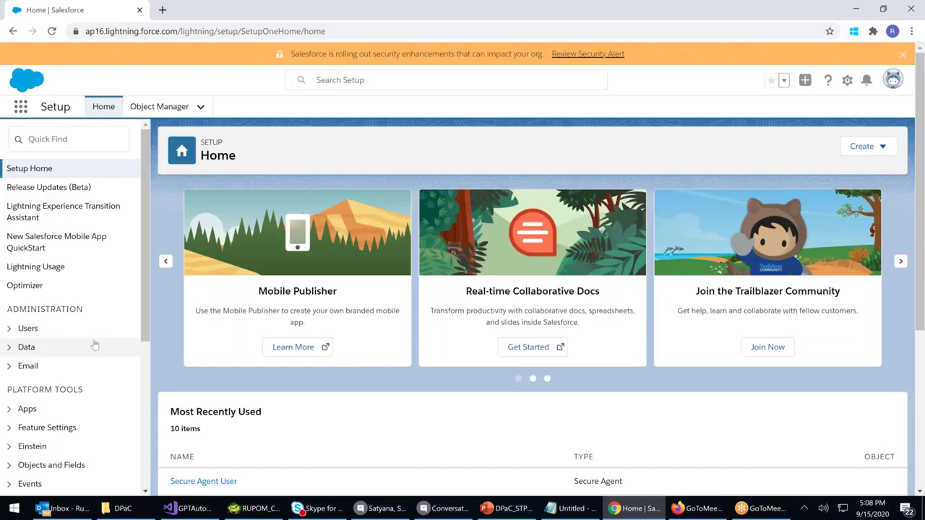
Open a new browser tab next to the Salesforce Setup Home tab
{"action": "scroll", "coordinate": [96, 344], "scroll_direction": "down", "scroll_amount": 1}
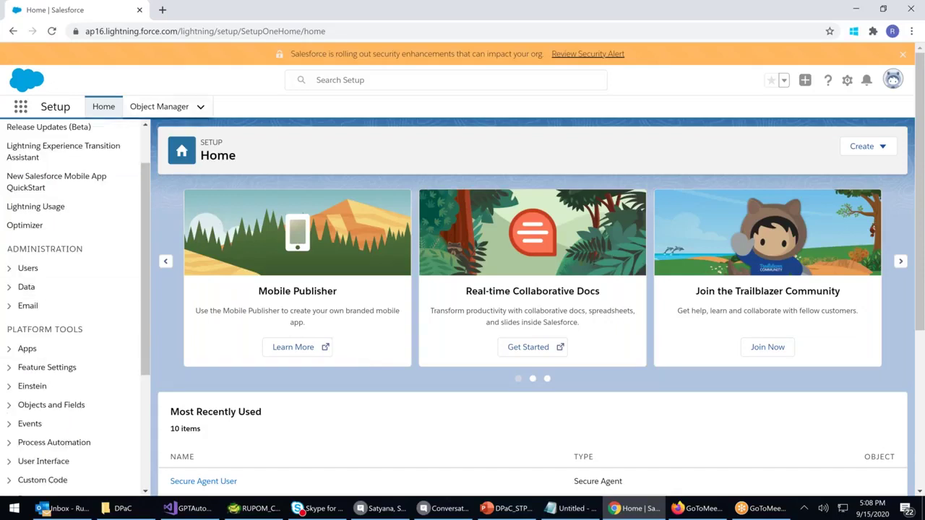
{"action": "left_click", "coordinate": [165, 12]}
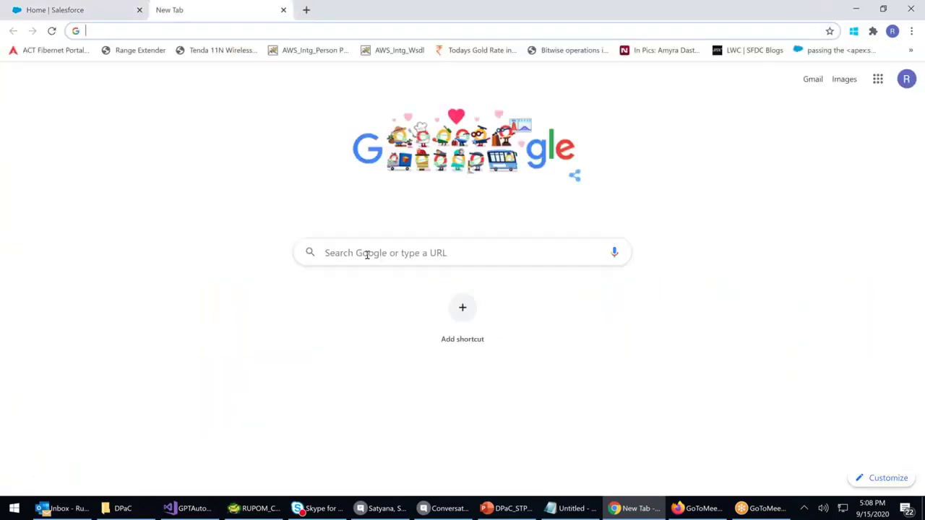
Search Google for 'apollo hospital' to bring up the Apollo Hospitals knowledge panel and logo
{"action": "left_click", "coordinate": [367, 255]}
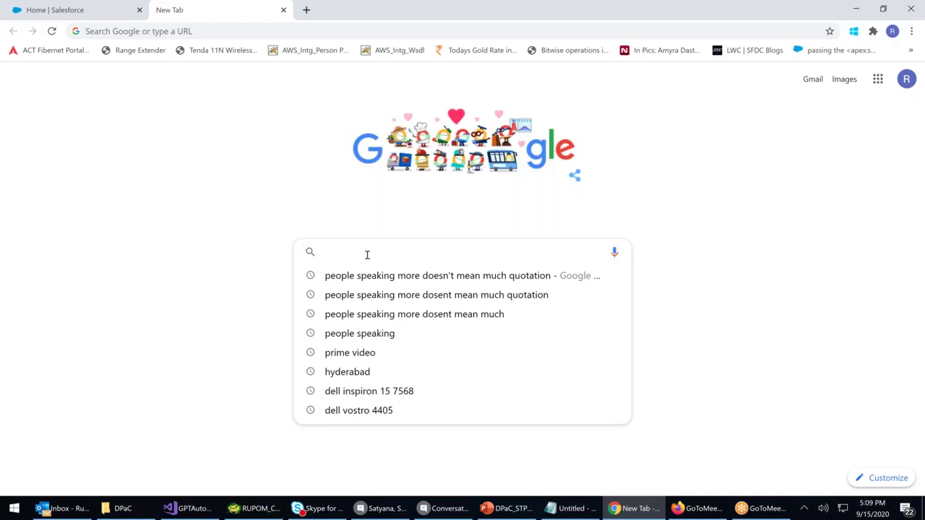
{"action": "type", "text": "apolo"}
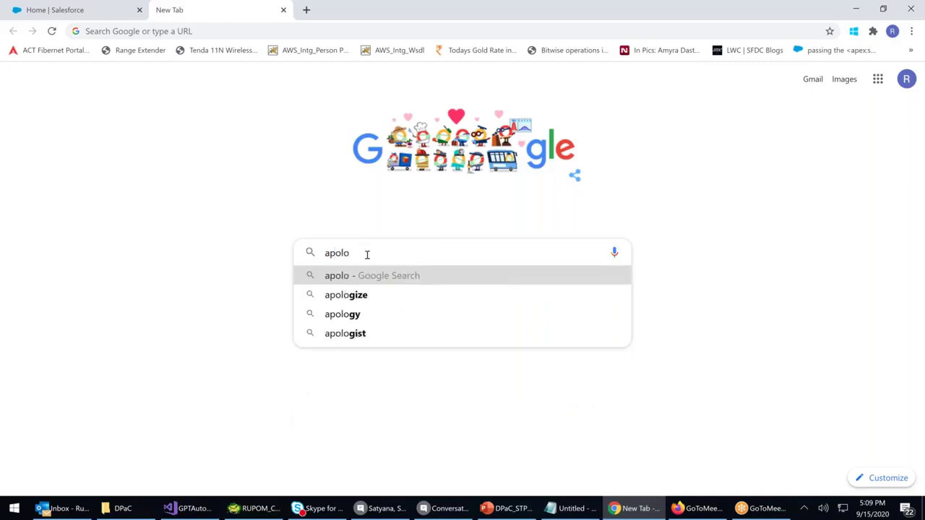
{"action": "key", "text": "BackSpace"}
{"action": "key", "text": "BackSpace"}
{"action": "type", "text": "llo hos"}
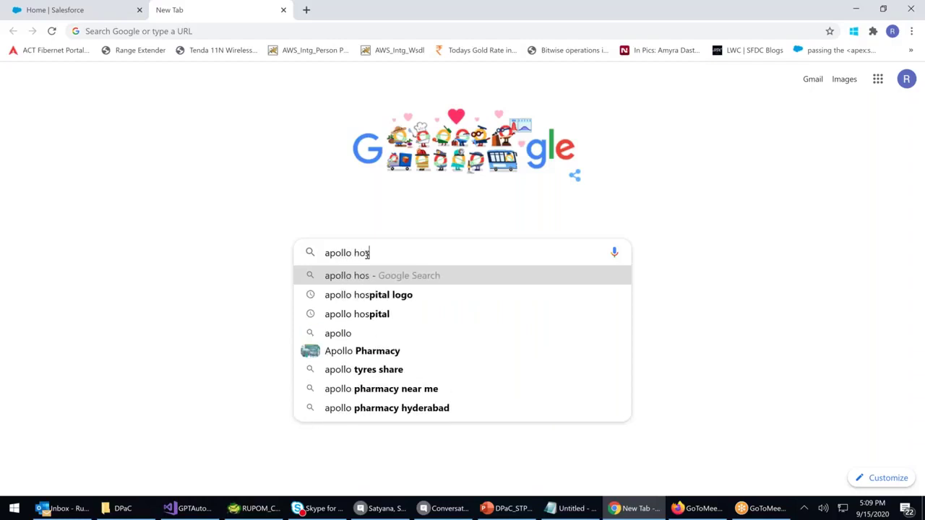
{"action": "left_click", "coordinate": [394, 319]}
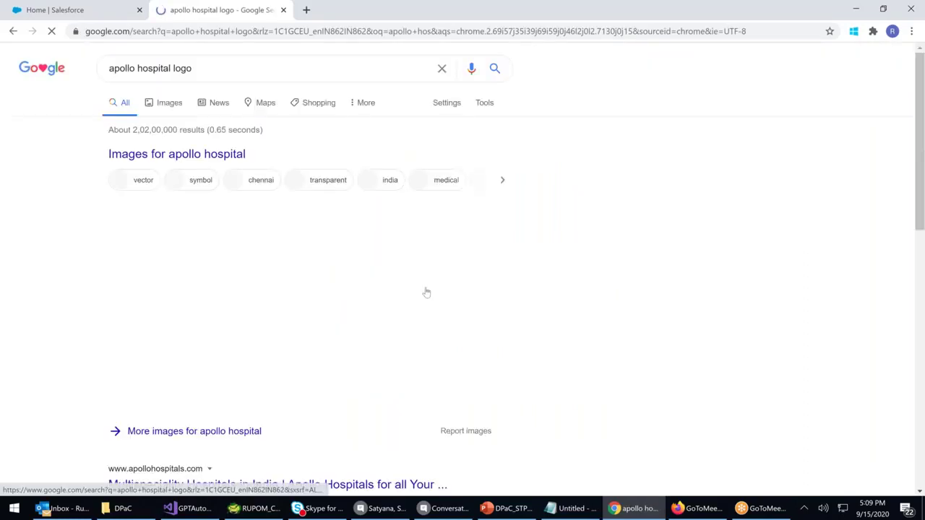
{"action": "left_click", "coordinate": [181, 68]}
{"action": "key", "text": "BackSpace"}
{"action": "key", "text": "BackSpace"}
{"action": "key", "text": "BackSpace"}
{"action": "key", "text": "BackSpace"}
{"action": "key", "text": "BackSpace"}
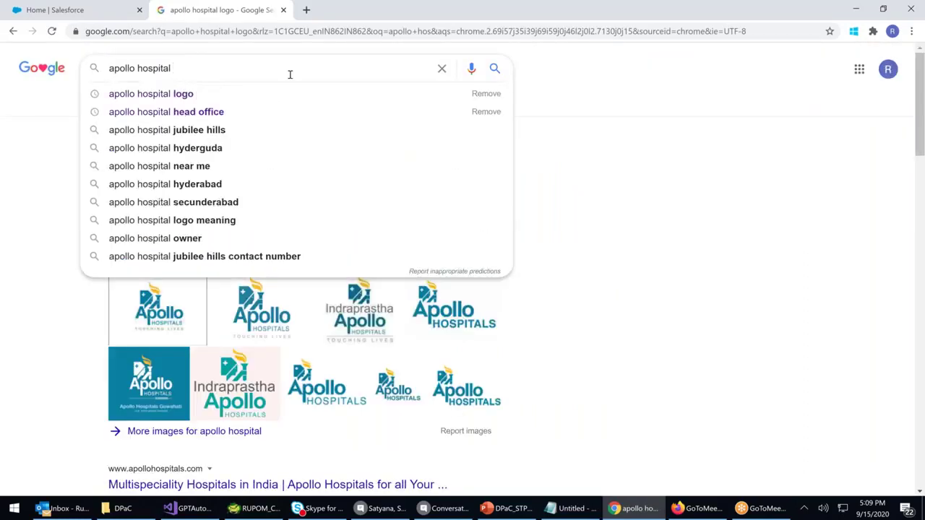
{"action": "key", "text": "Return"}
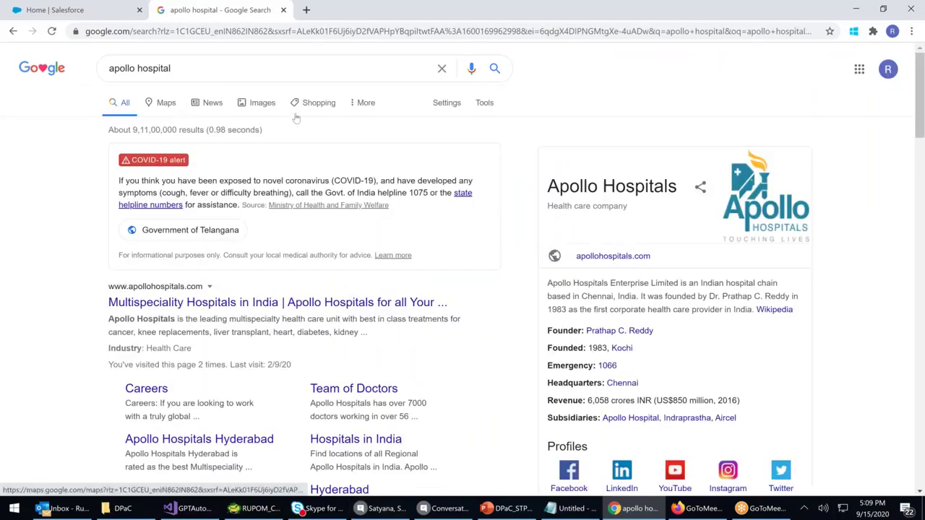
Find the Apollo Hospitals building photo in Google Images and preview it
{"action": "left_click", "coordinate": [258, 103]}
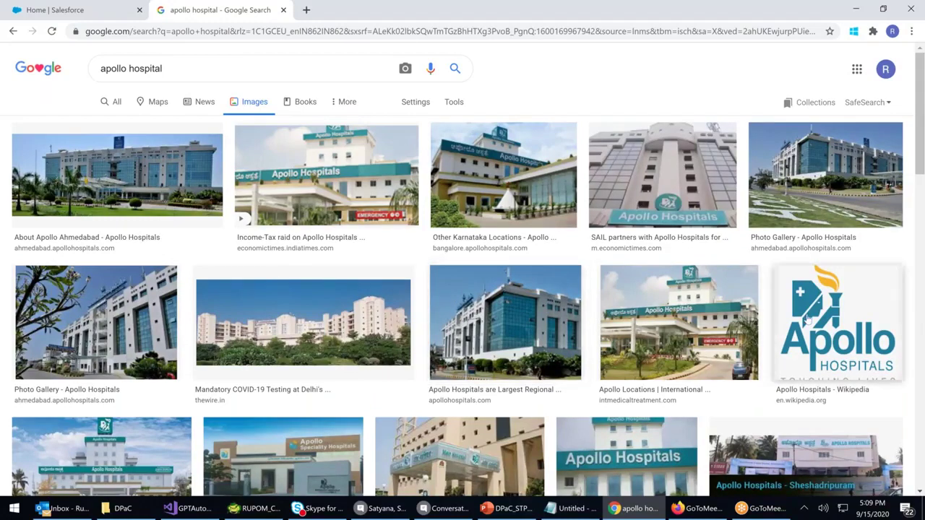
{"action": "scroll", "coordinate": [808, 320], "scroll_direction": "down", "scroll_amount": 1}
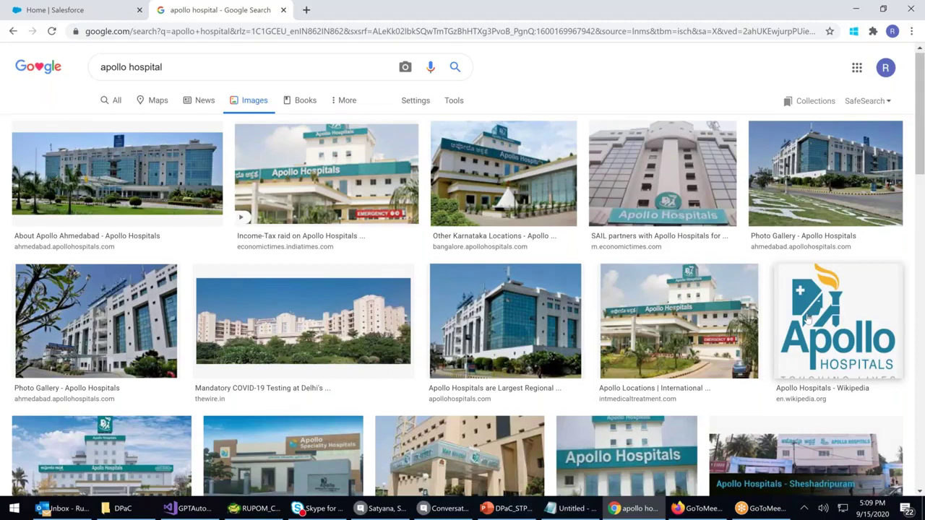
{"action": "scroll", "coordinate": [808, 320], "scroll_direction": "down", "scroll_amount": 5}
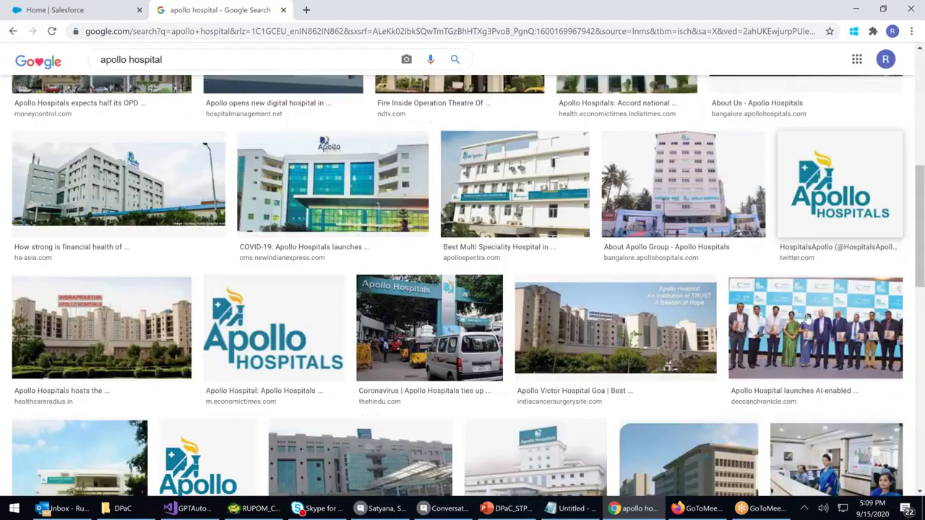
{"action": "scroll", "coordinate": [808, 320], "scroll_direction": "down", "scroll_amount": 3}
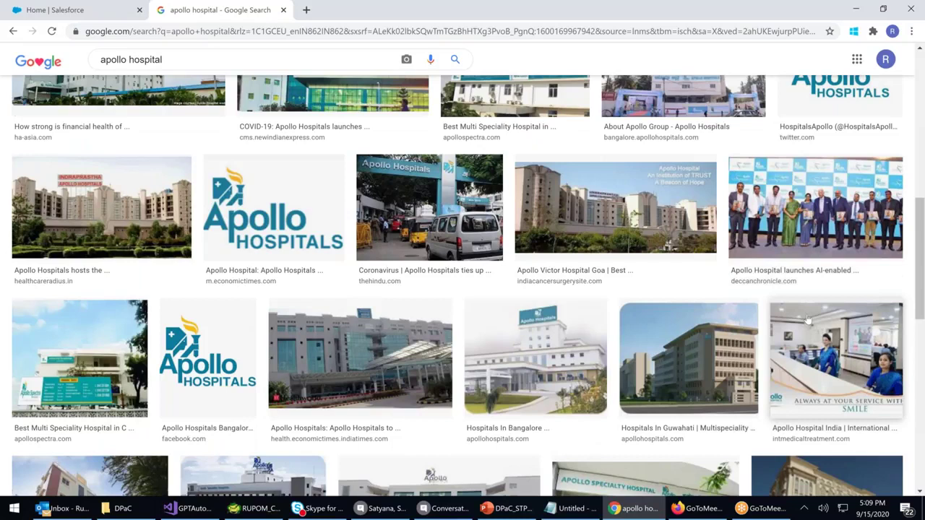
{"action": "scroll", "coordinate": [808, 321], "scroll_direction": "down", "scroll_amount": 3}
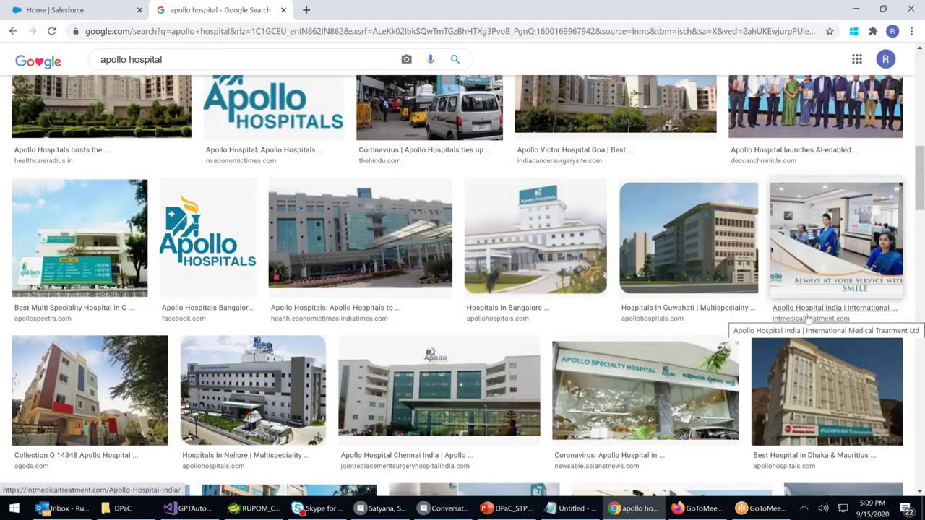
{"action": "scroll", "coordinate": [808, 320], "scroll_direction": "down", "scroll_amount": 7}
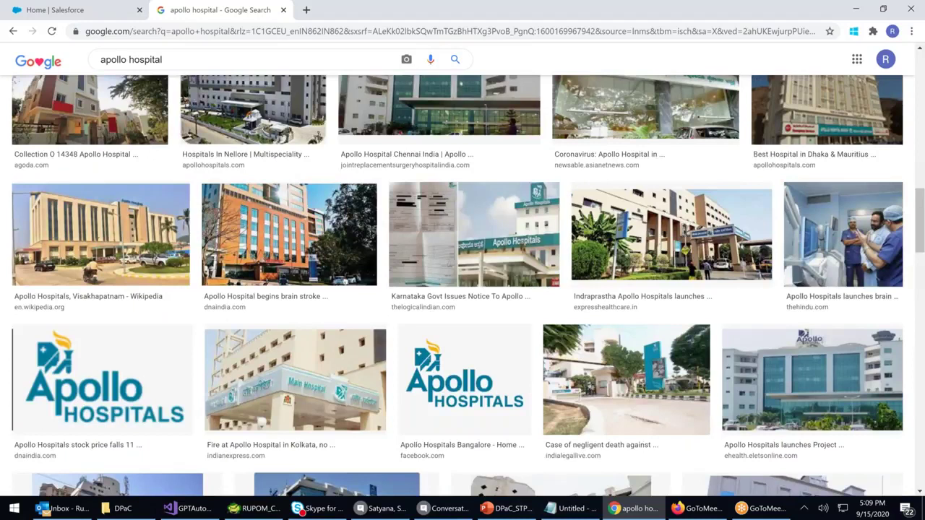
{"action": "scroll", "coordinate": [808, 320], "scroll_direction": "down", "scroll_amount": 4}
{"action": "left_click", "coordinate": [812, 199]}
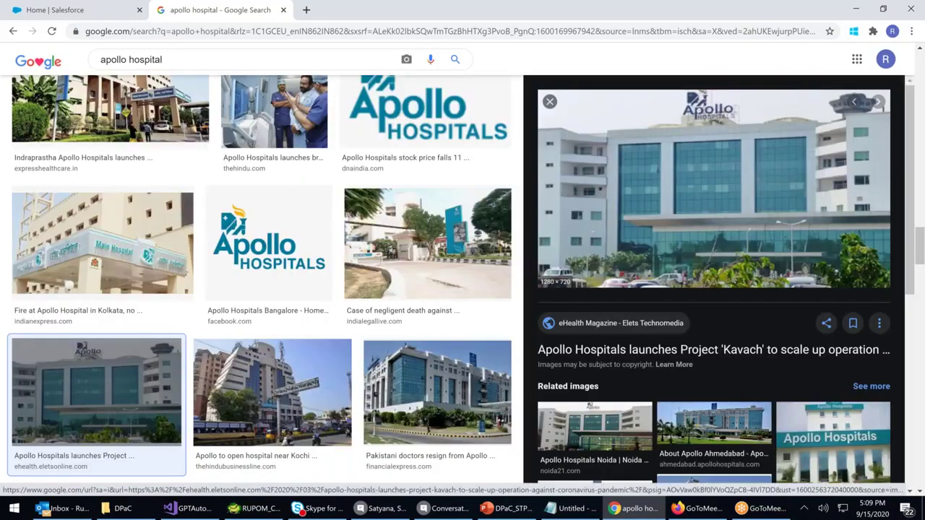
Save the photo as Apollo-Hospitals-1280x720 PNG in the C:\OF101 folder
{"action": "right_click", "coordinate": [714, 188]}
{"action": "left_click", "coordinate": [751, 306]}
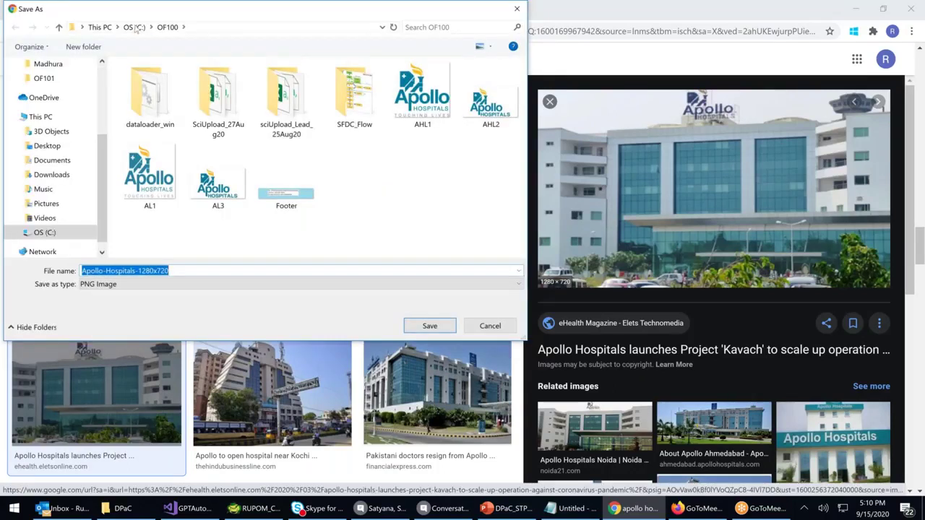
{"action": "left_click", "coordinate": [135, 27]}
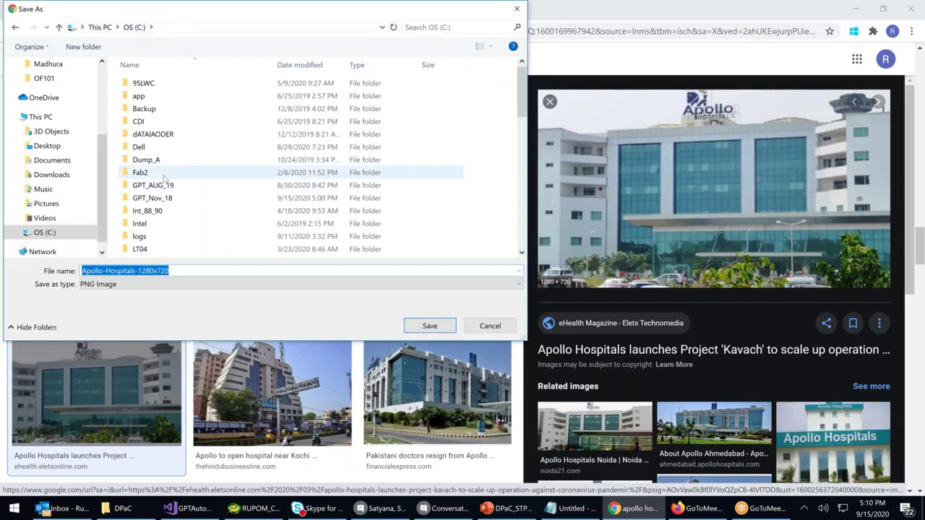
{"action": "scroll", "coordinate": [160, 177], "scroll_direction": "down", "scroll_amount": 5}
{"action": "scroll", "coordinate": [165, 181], "scroll_direction": "down", "scroll_amount": 3}
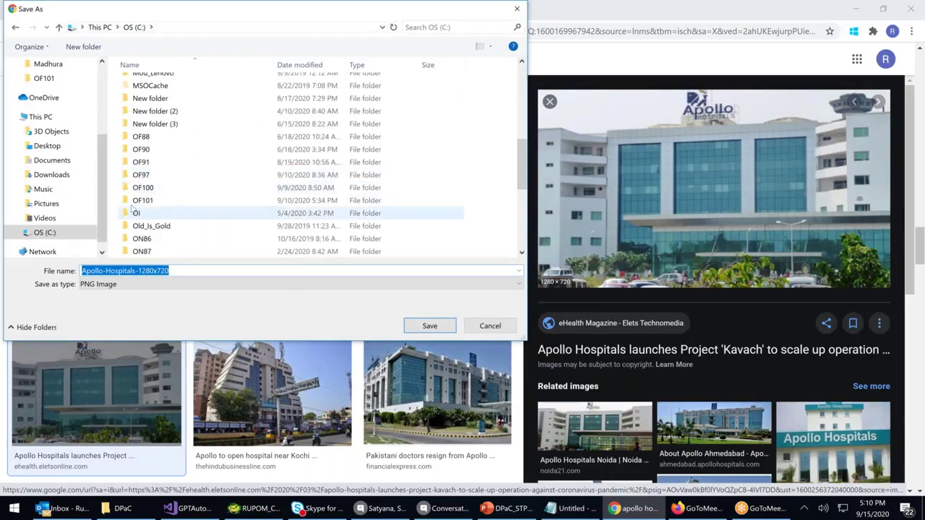
{"action": "double_click", "coordinate": [140, 202]}
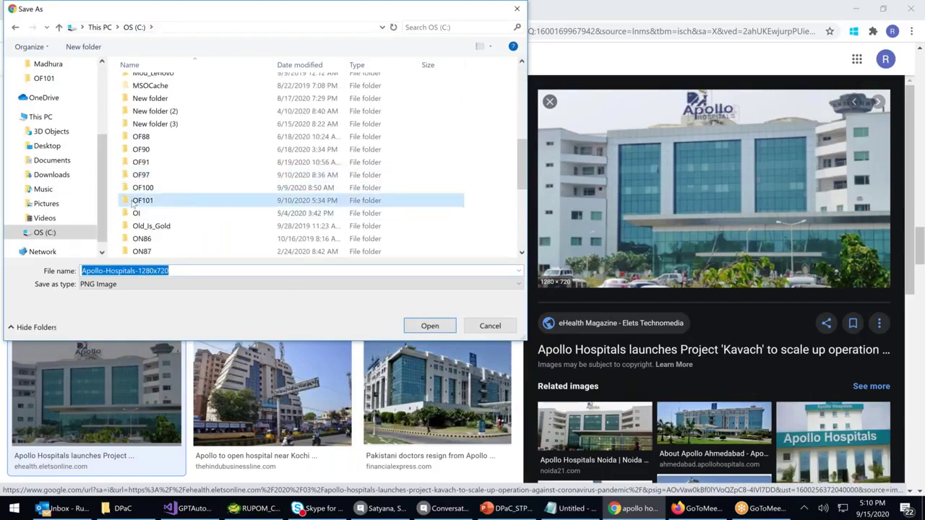
{"action": "left_click", "coordinate": [189, 271]}
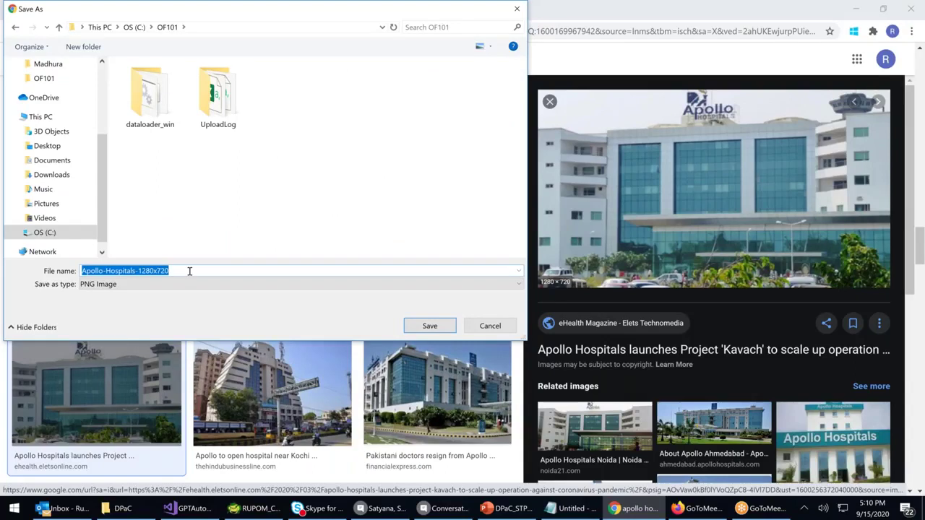
{"action": "left_click", "coordinate": [426, 326]}
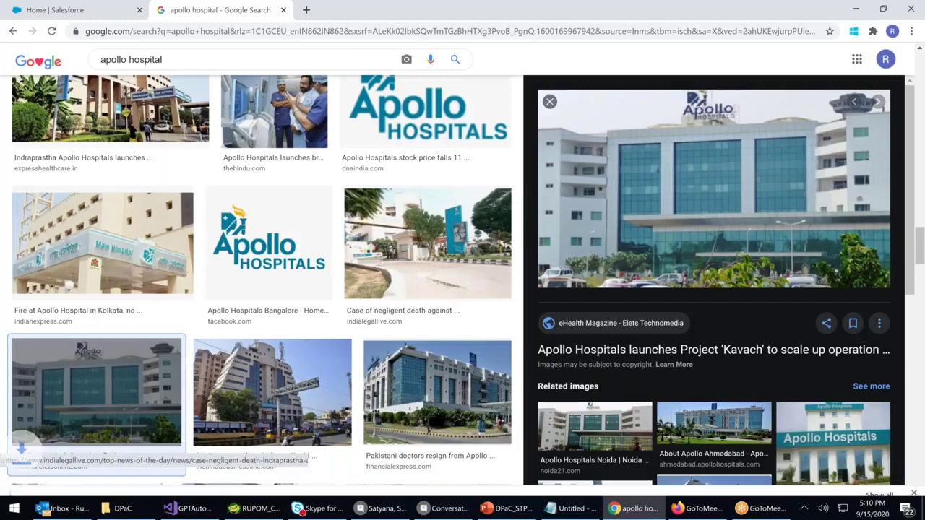
Find and preview the Apollo Ahmedabad hospital building photo in the image results
{"action": "scroll", "coordinate": [427, 318], "scroll_direction": "down", "scroll_amount": 7}
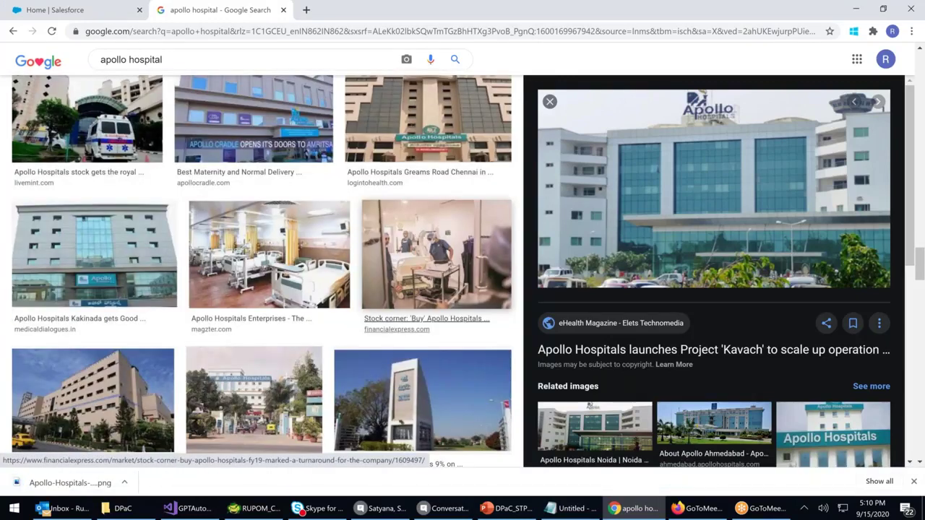
{"action": "scroll", "coordinate": [426, 318], "scroll_direction": "down", "scroll_amount": 3}
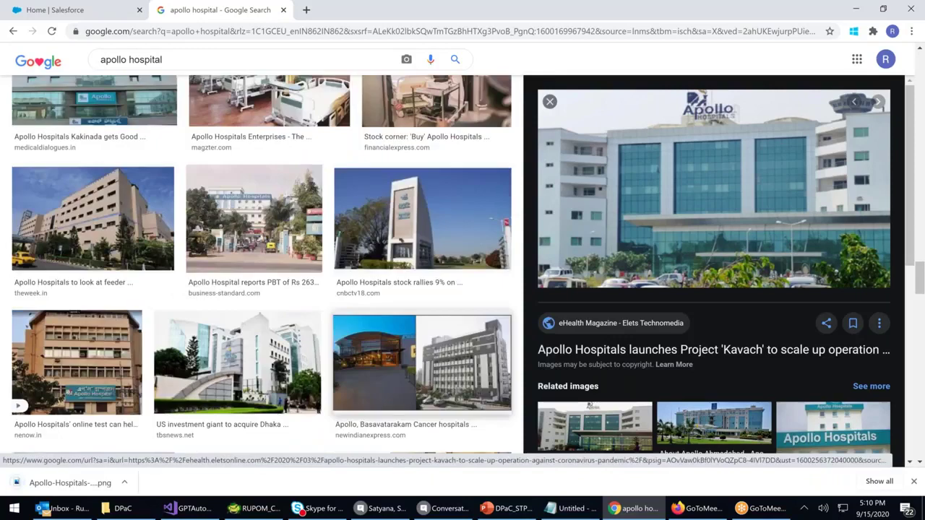
{"action": "scroll", "coordinate": [264, 263], "scroll_direction": "down", "scroll_amount": 3}
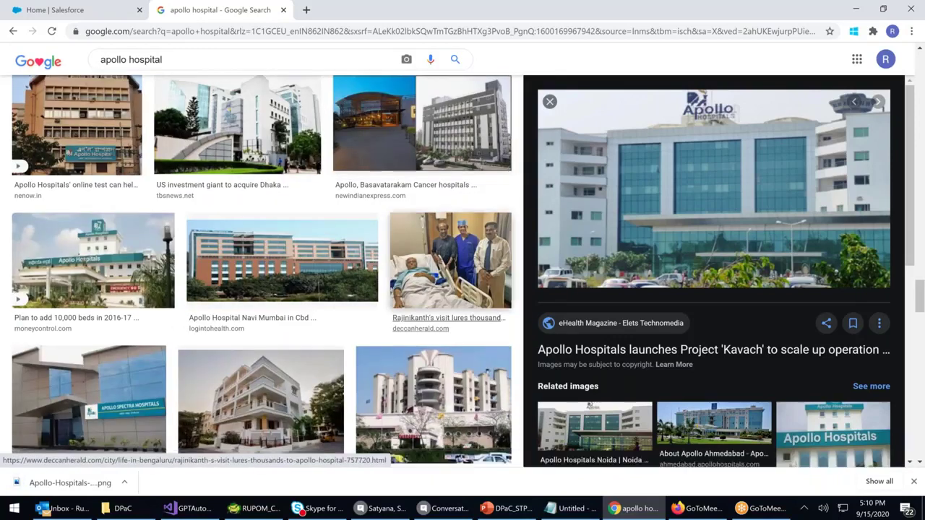
{"action": "scroll", "coordinate": [414, 336], "scroll_direction": "up", "scroll_amount": 4}
{"action": "scroll", "coordinate": [414, 336], "scroll_direction": "up", "scroll_amount": 5}
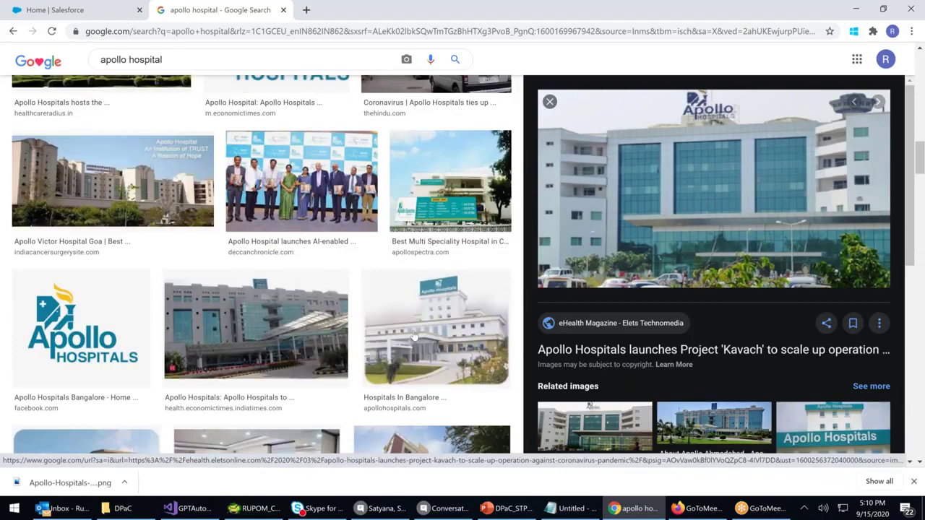
{"action": "scroll", "coordinate": [415, 336], "scroll_direction": "up", "scroll_amount": 5}
{"action": "scroll", "coordinate": [414, 336], "scroll_direction": "down", "scroll_amount": 3}
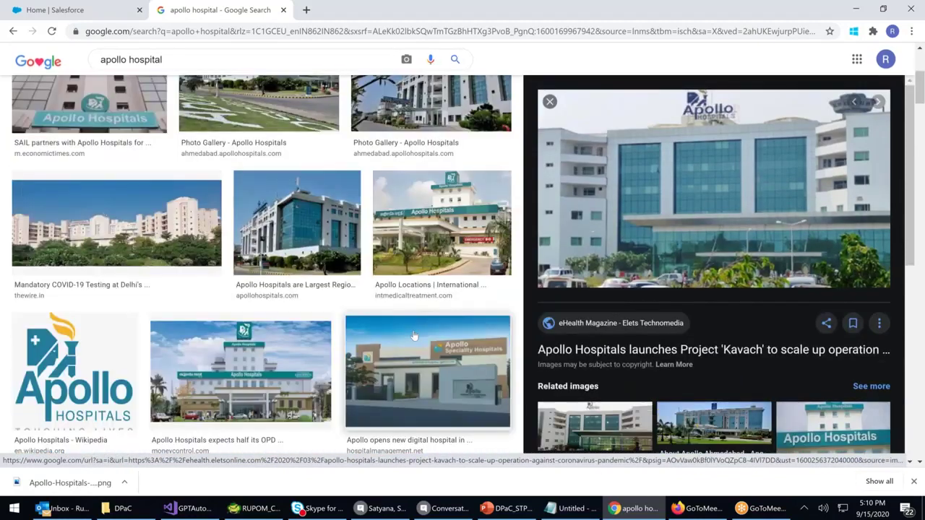
{"action": "scroll", "coordinate": [146, 184], "scroll_direction": "up", "scroll_amount": 3}
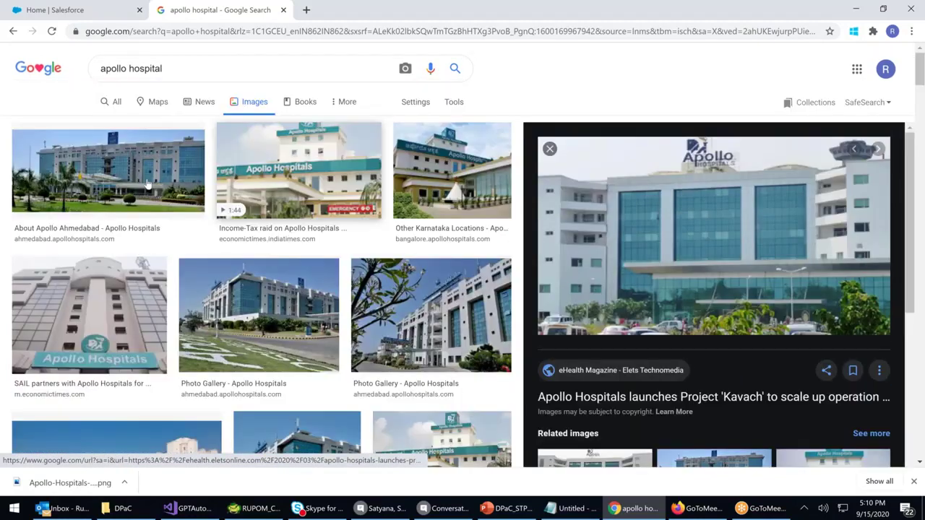
{"action": "left_click", "coordinate": [147, 185]}
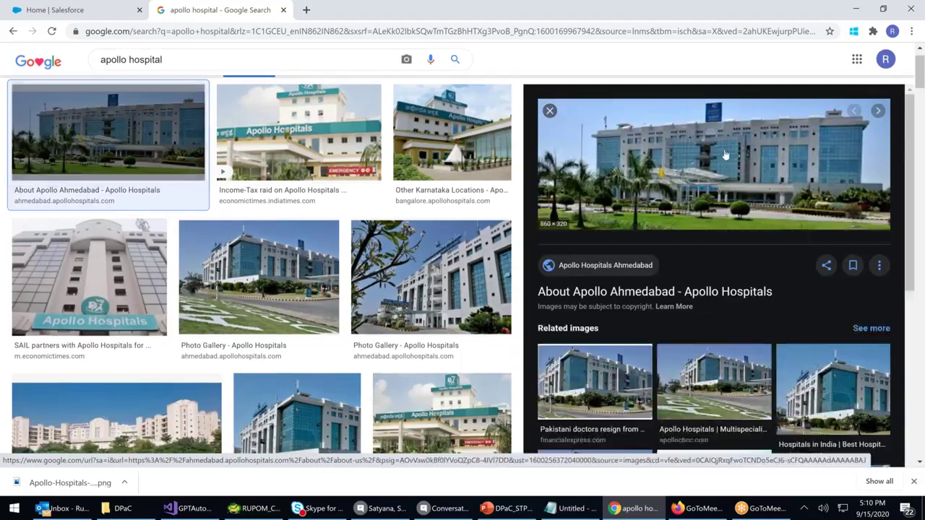
Save the Ahmedabad photo to the computer as the PNG about-apollo-ahmedabad
{"action": "right_click", "coordinate": [725, 151]}
{"action": "left_click", "coordinate": [756, 259]}
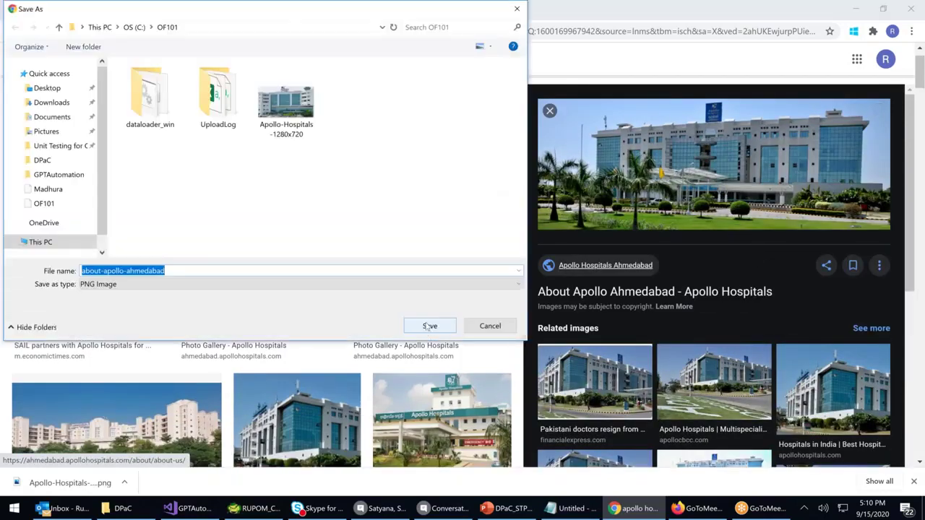
{"action": "left_click", "coordinate": [430, 326]}
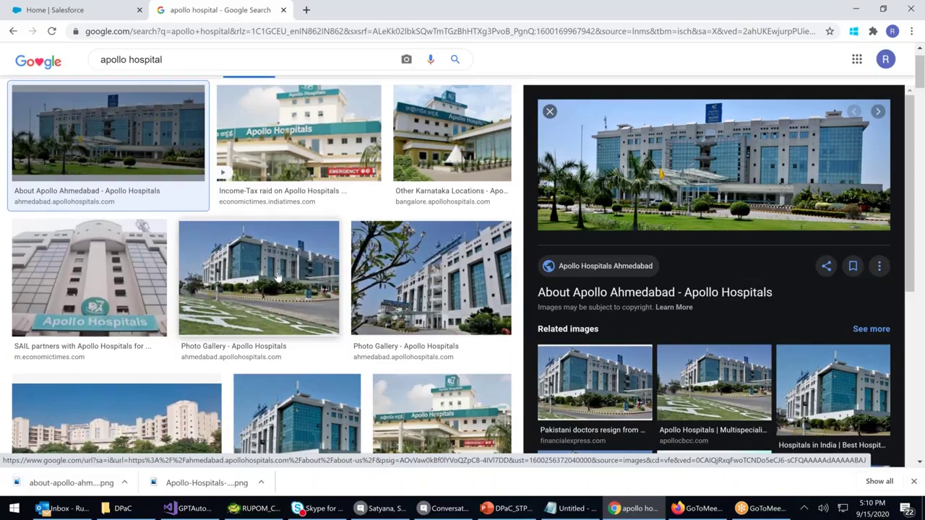
{"action": "scroll", "coordinate": [301, 281], "scroll_direction": "down", "scroll_amount": 1}
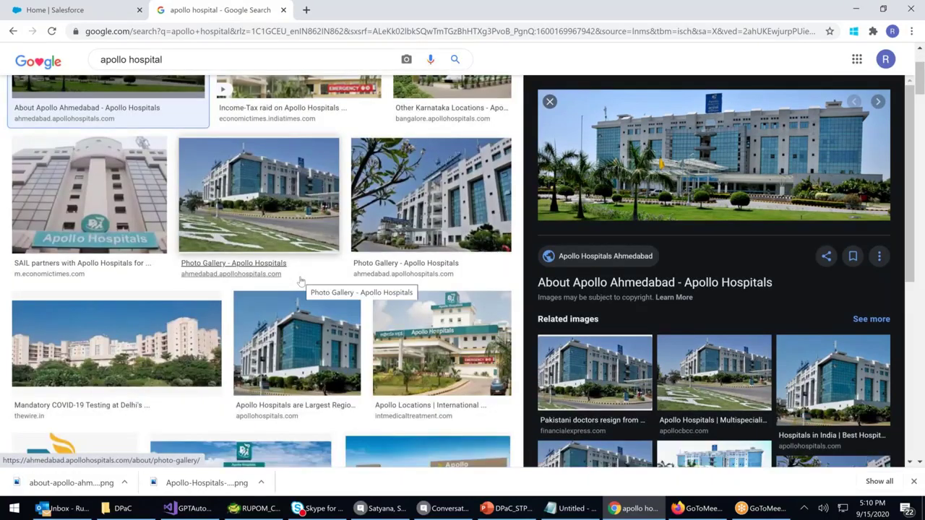
{"action": "scroll", "coordinate": [301, 281], "scroll_direction": "down", "scroll_amount": 3}
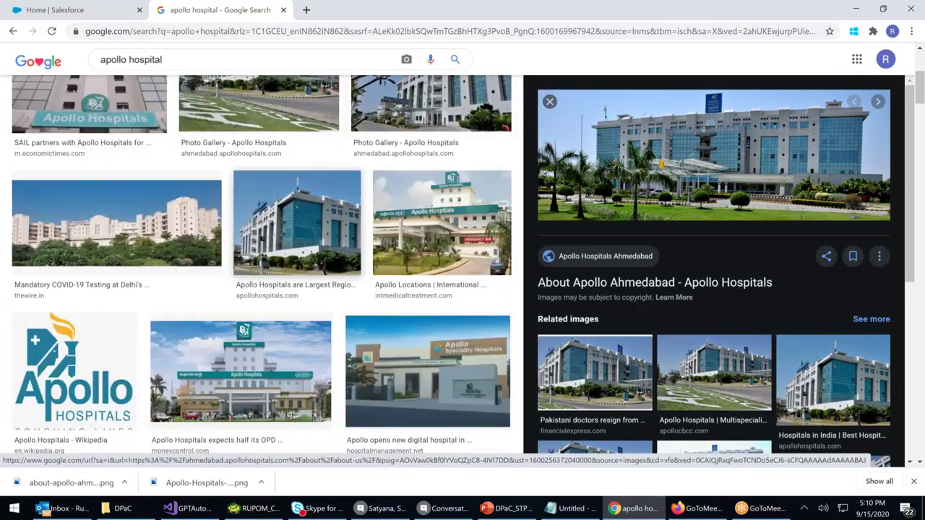
{"action": "scroll", "coordinate": [84, 239], "scroll_direction": "down", "scroll_amount": 1}
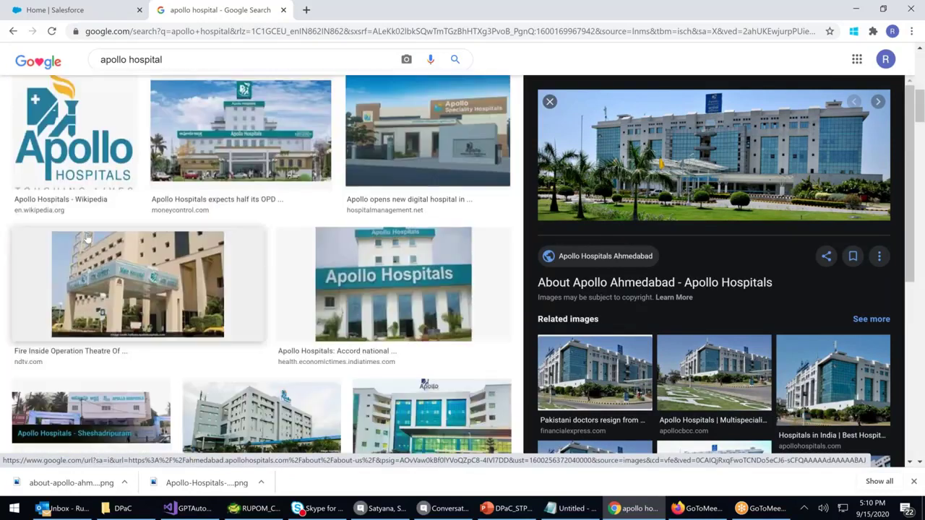
{"action": "left_click", "coordinate": [211, 63]}
Search Google Images for 'apollo hospital logo'
{"action": "type", "text": "sg"}
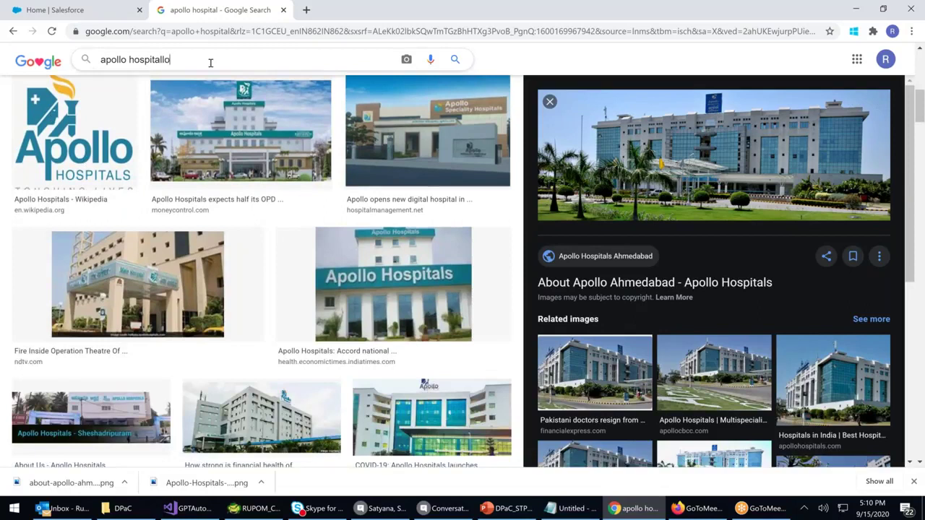
{"action": "key", "text": "BackSpace"}
{"action": "key", "text": "BackSpace"}
{"action": "type", "text": "logo"}
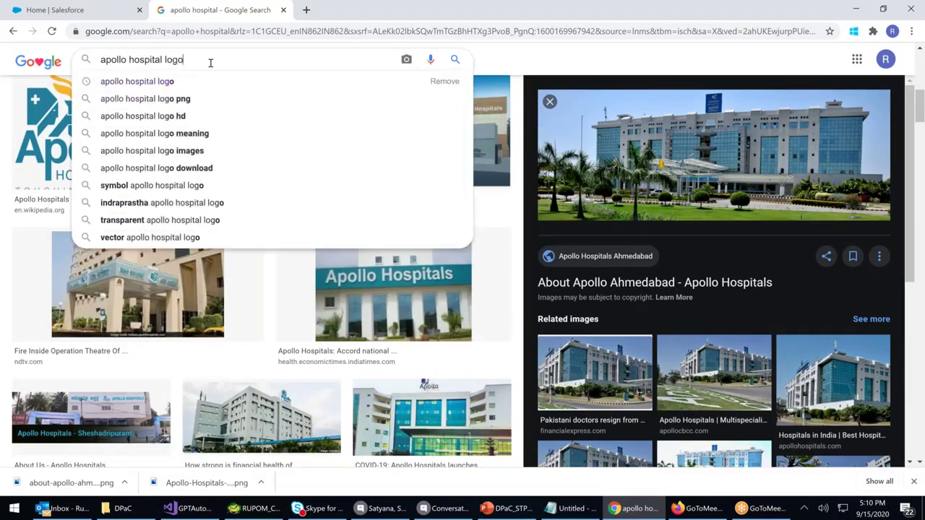
{"action": "key", "text": "Return"}
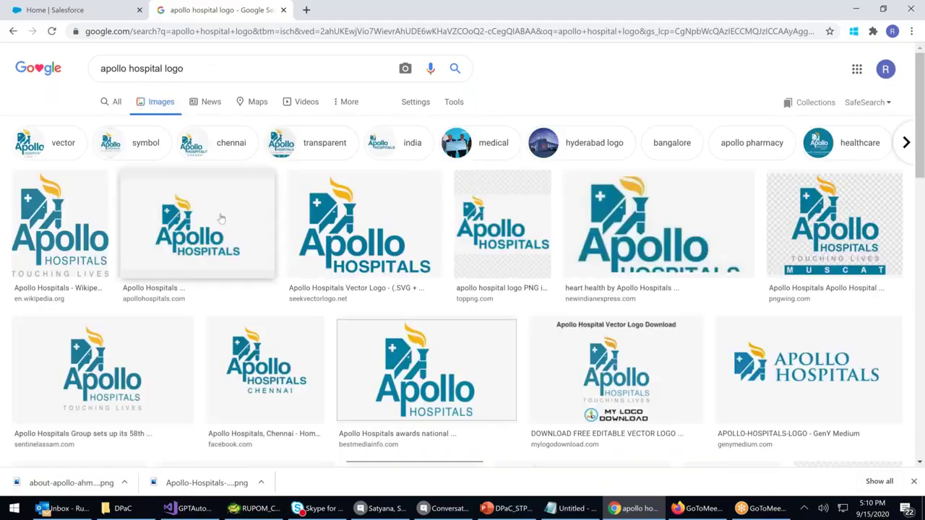
Preview several Apollo logos (genymedium, toppng, Wikipedia) to reach the apollohospitals.com logo
{"action": "left_click", "coordinate": [795, 356]}
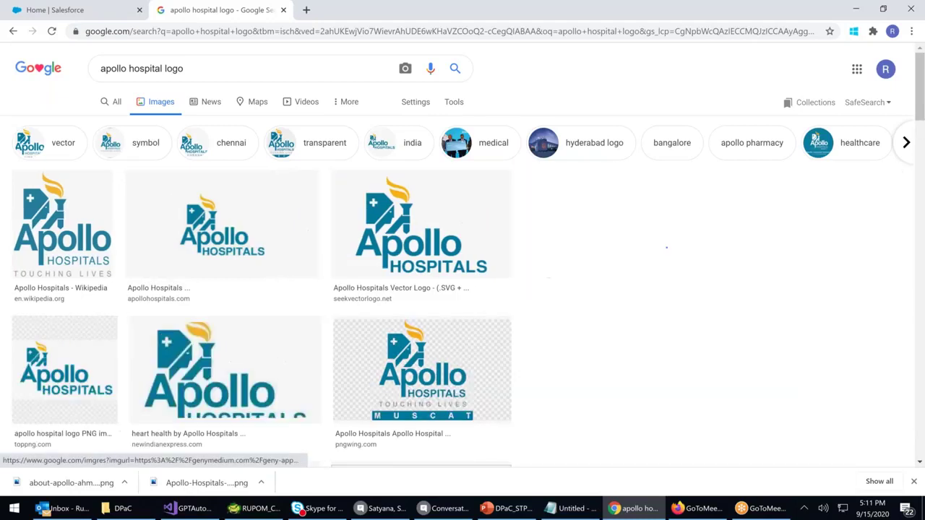
{"action": "right_click", "coordinate": [720, 180]}
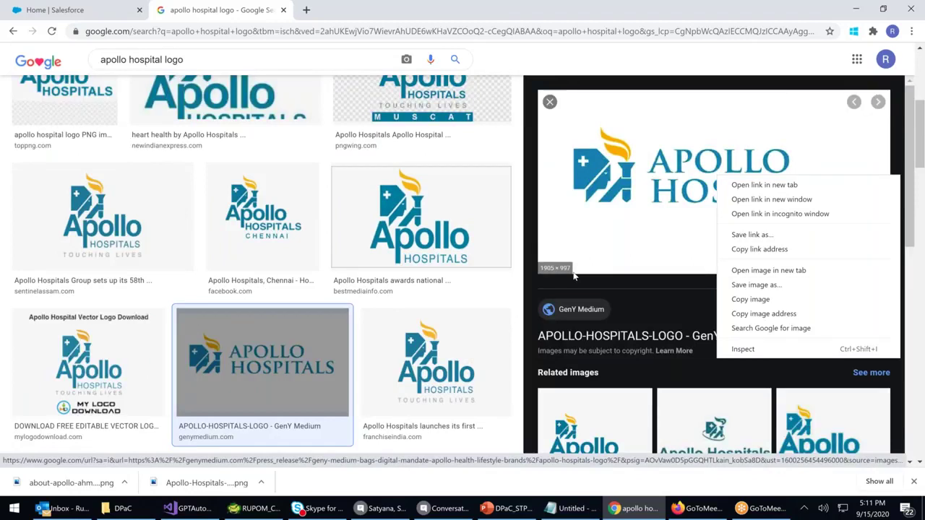
{"action": "left_click", "coordinate": [132, 206]}
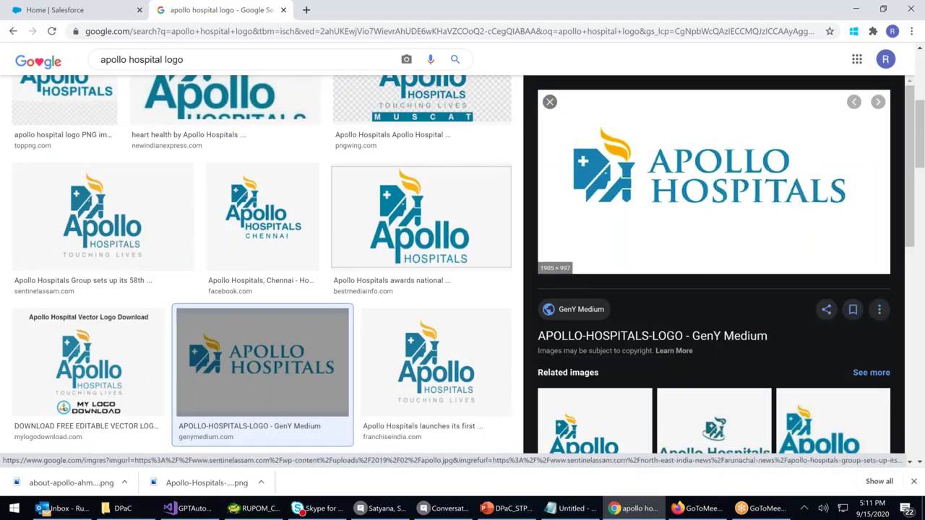
{"action": "left_click", "coordinate": [132, 206]}
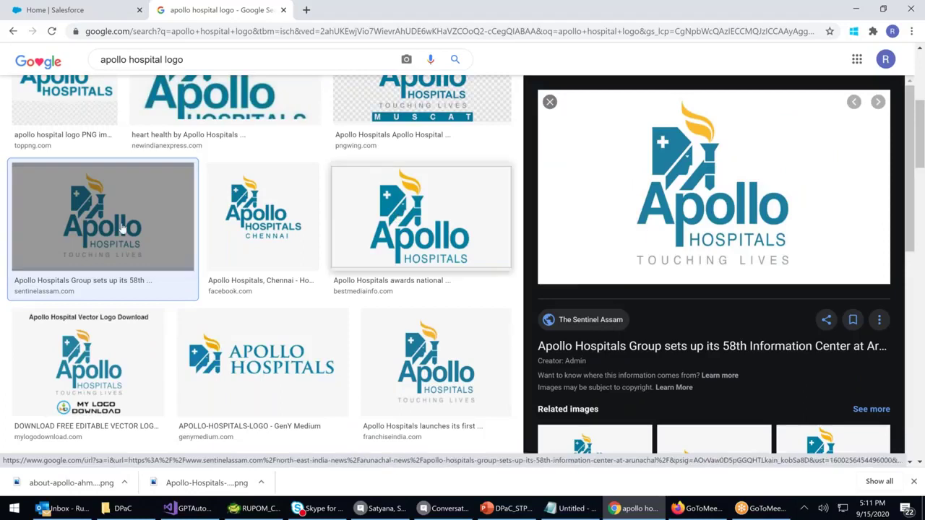
{"action": "scroll", "coordinate": [77, 183], "scroll_direction": "up", "scroll_amount": 1}
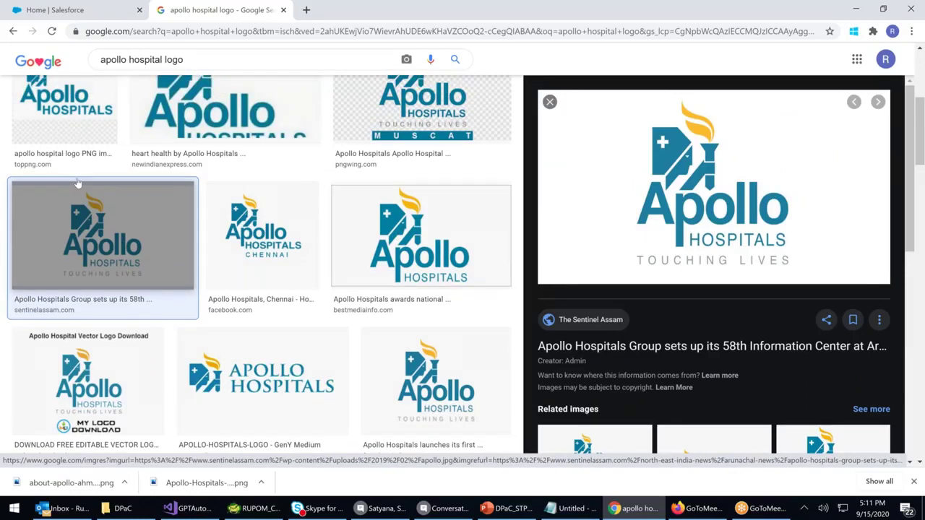
{"action": "scroll", "coordinate": [78, 184], "scroll_direction": "up", "scroll_amount": 2}
{"action": "left_click", "coordinate": [74, 257]}
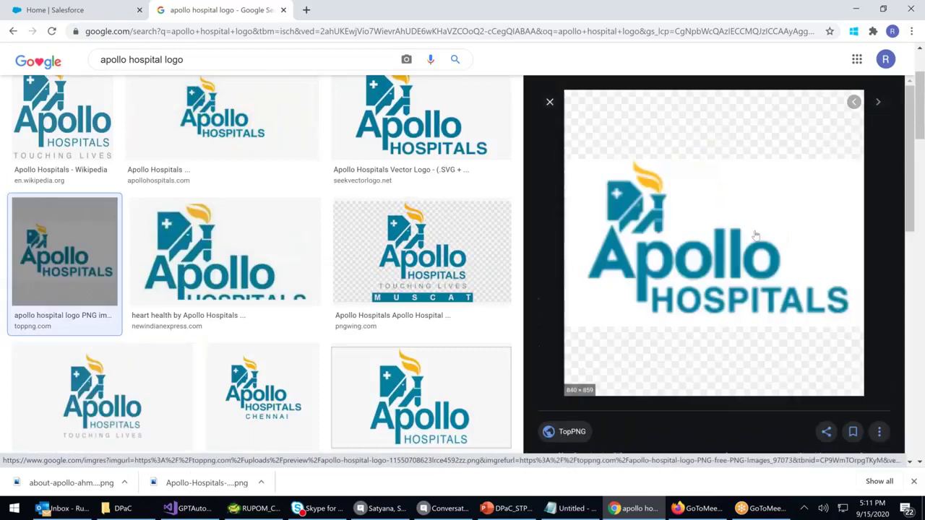
{"action": "left_click", "coordinate": [45, 102]}
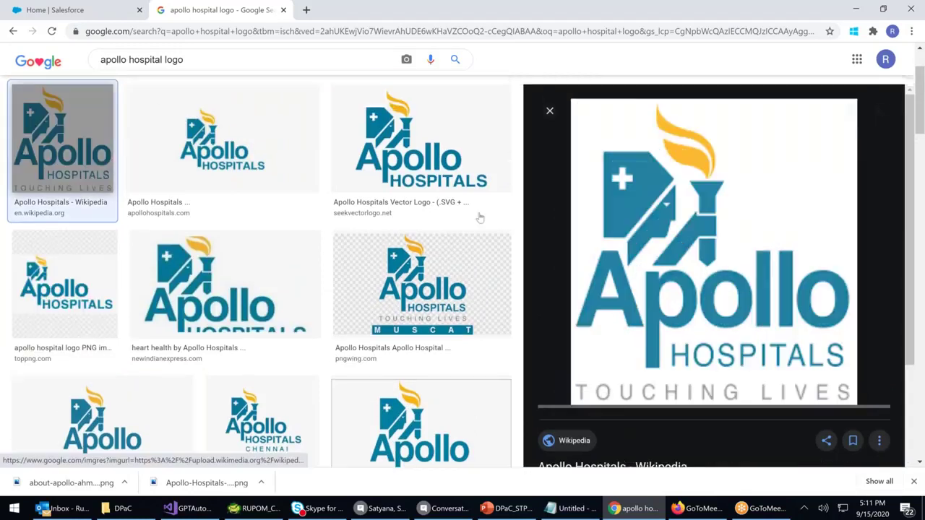
{"action": "key", "text": "Right"}
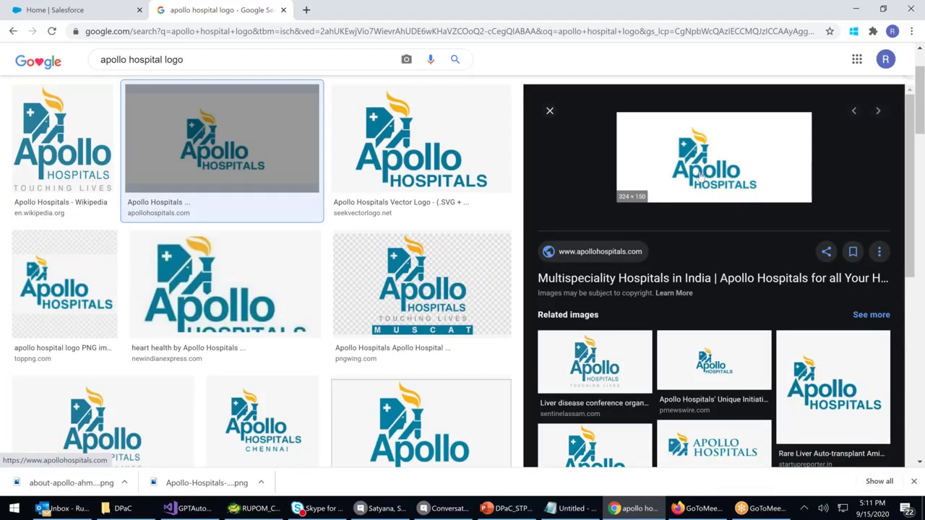
Save the apollohospitals.com logo as apollo-logo-new and hide the downloads bar
{"action": "right_click", "coordinate": [701, 173]}
{"action": "left_click", "coordinate": [742, 280]}
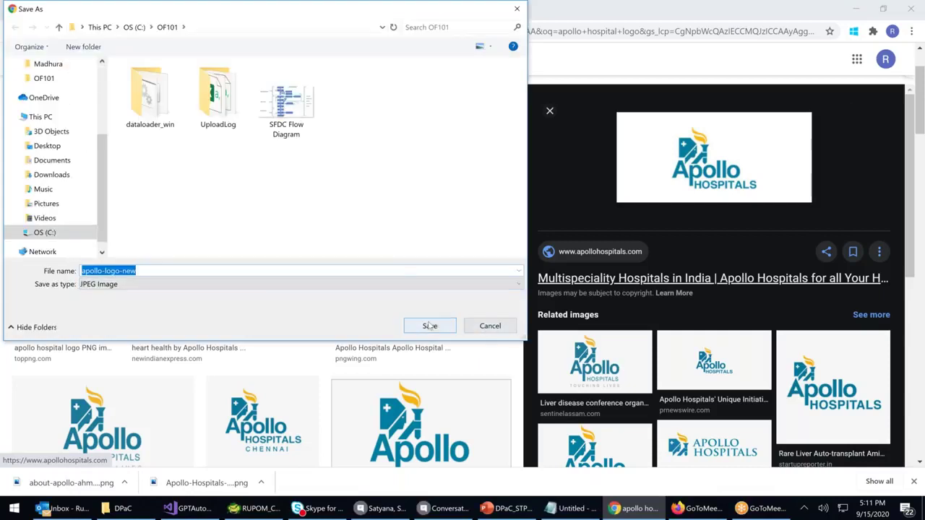
{"action": "left_click", "coordinate": [430, 326]}
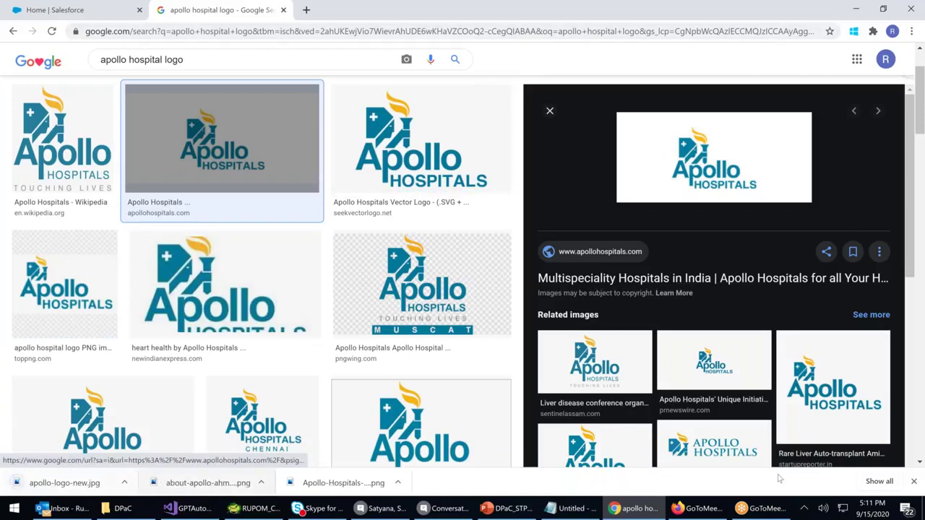
{"action": "left_click", "coordinate": [913, 482]}
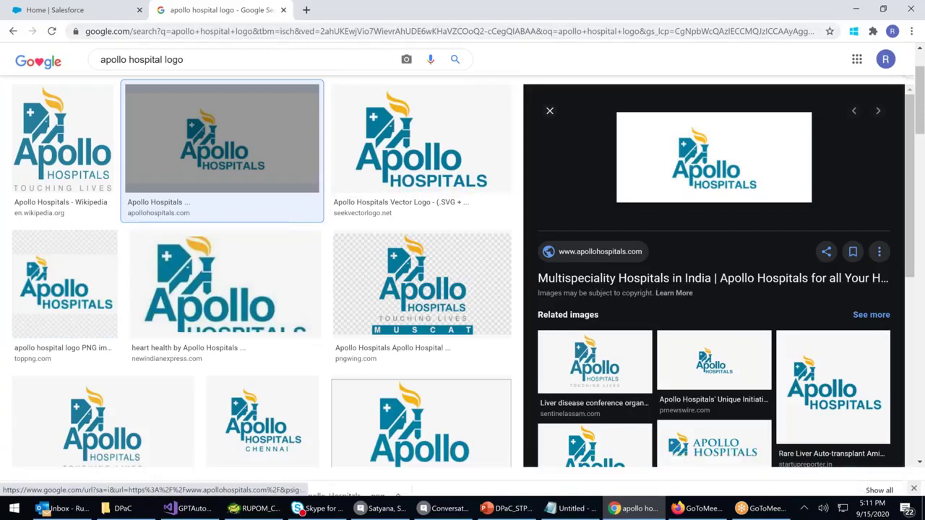
Close the Google tab and switch Salesforce from Lightning to Salesforce Classic via the profile menu
{"action": "left_click", "coordinate": [283, 10]}
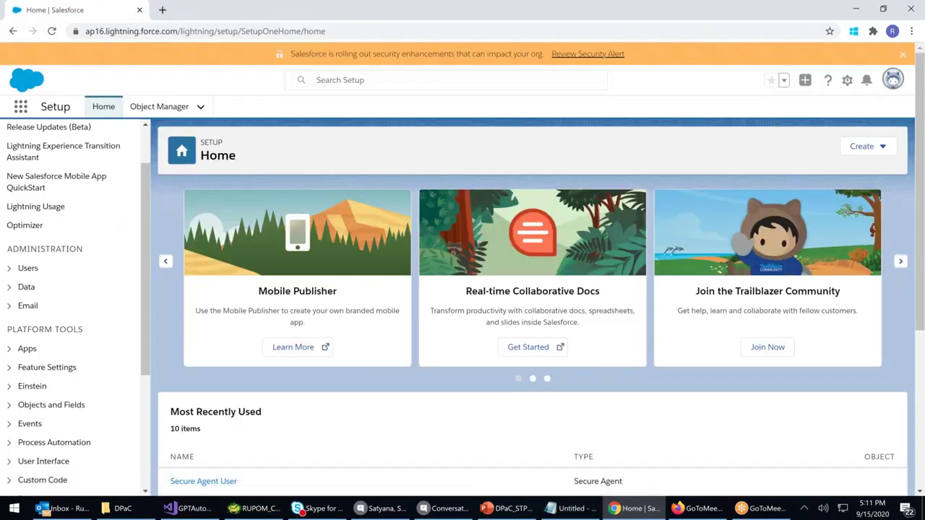
{"action": "left_click", "coordinate": [893, 81]}
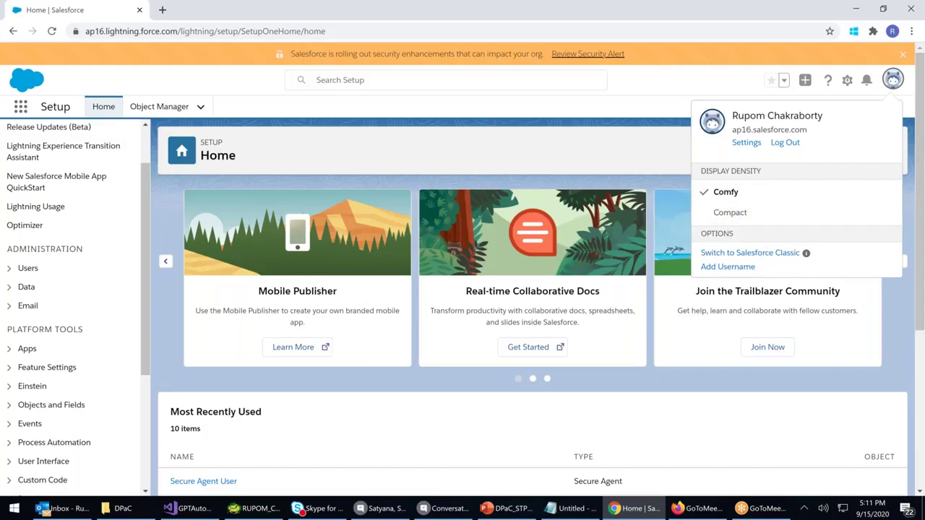
{"action": "left_click", "coordinate": [742, 258]}
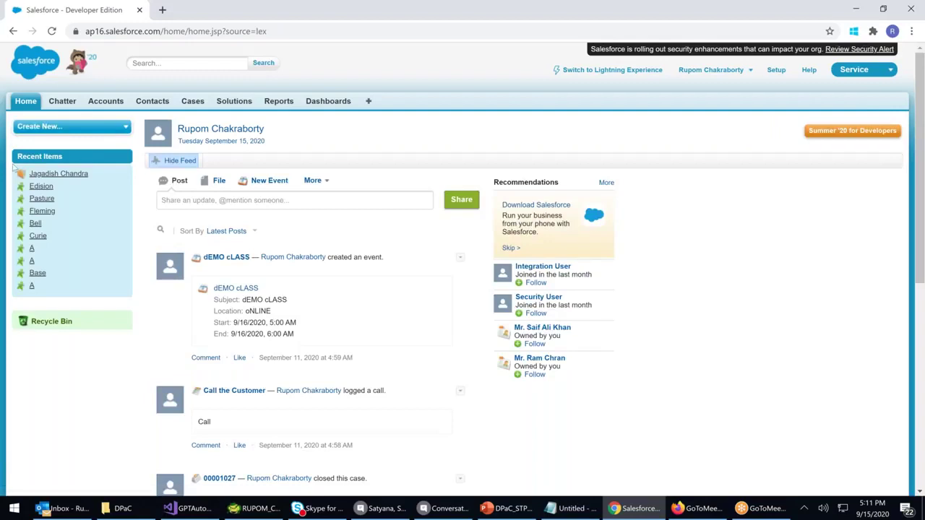
Go to the Documents tab from the All Tabs list and start a new document
{"action": "left_click", "coordinate": [369, 101]}
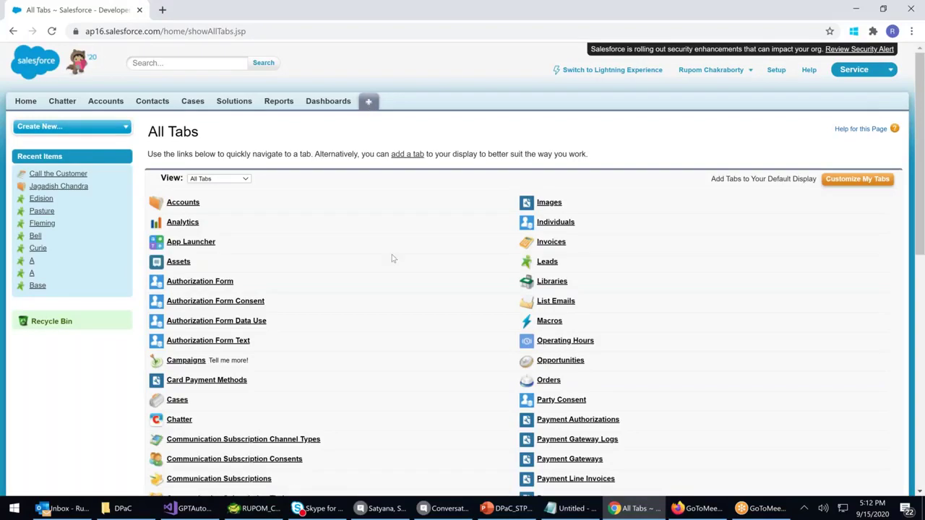
{"action": "scroll", "coordinate": [393, 258], "scroll_direction": "down", "scroll_amount": 1}
{"action": "scroll", "coordinate": [393, 259], "scroll_direction": "down", "scroll_amount": 6}
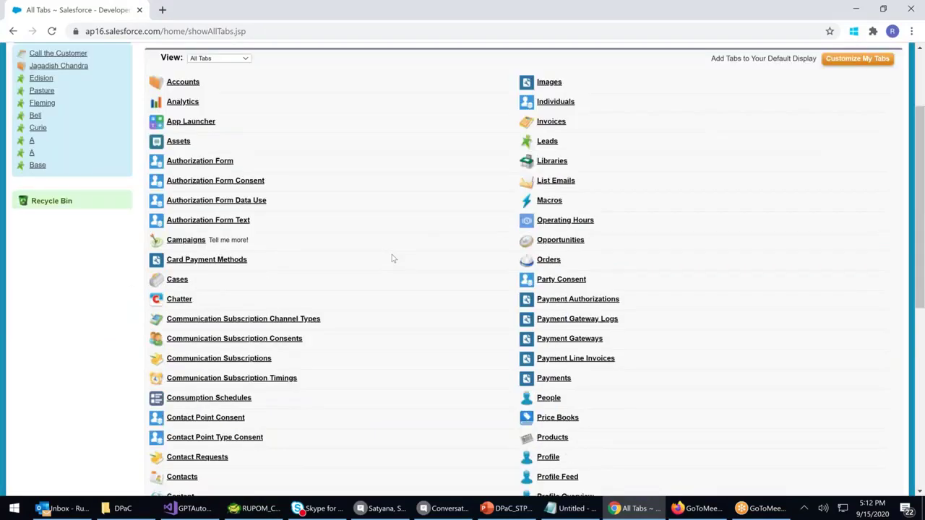
{"action": "scroll", "coordinate": [342, 289], "scroll_direction": "down", "scroll_amount": 1}
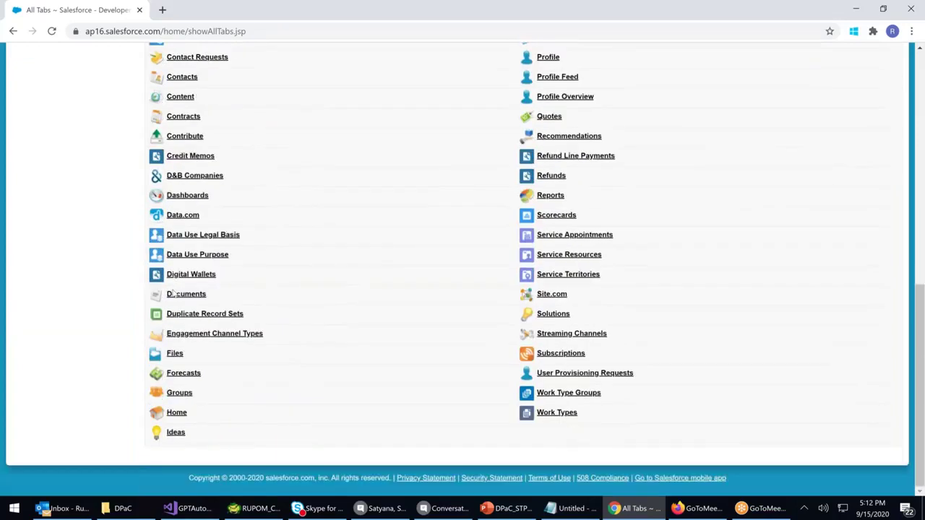
{"action": "left_click", "coordinate": [173, 294]}
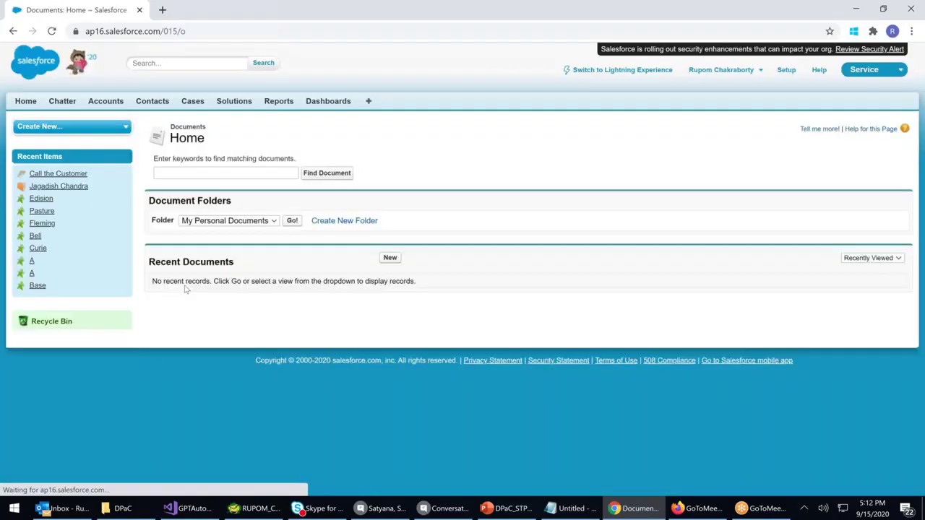
{"action": "left_click", "coordinate": [390, 258]}
Name the document Aimp1 and mark it as an externally available image
{"action": "type", "text": "Aimp1"}
{"action": "key", "text": "ctrl+a"}
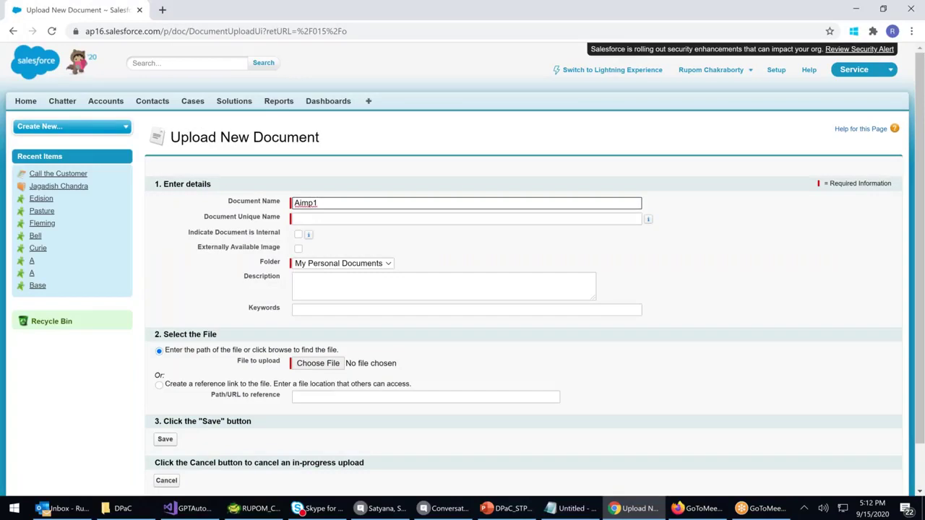
{"action": "left_click", "coordinate": [298, 249]}
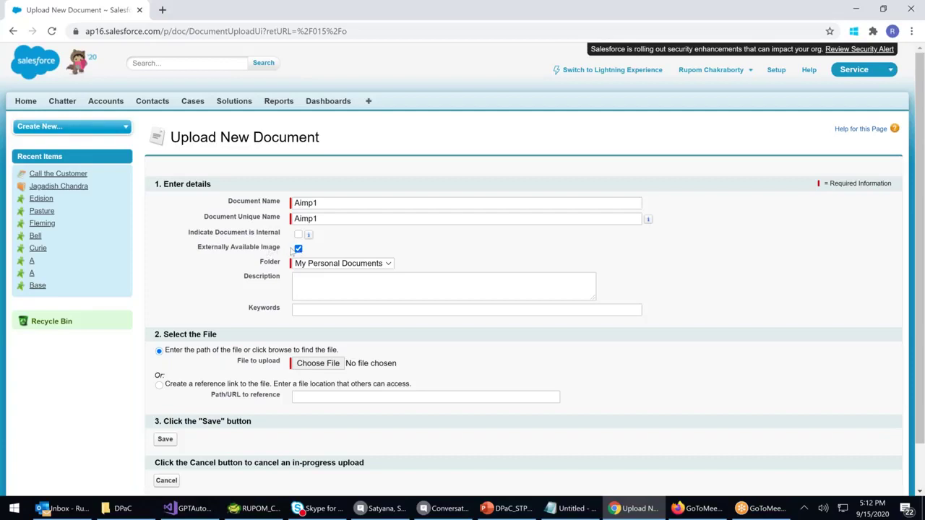
Attach the about-apollo-ahmedabad image, save Aimp1, and review its Document Detail page
{"action": "left_click", "coordinate": [318, 364]}
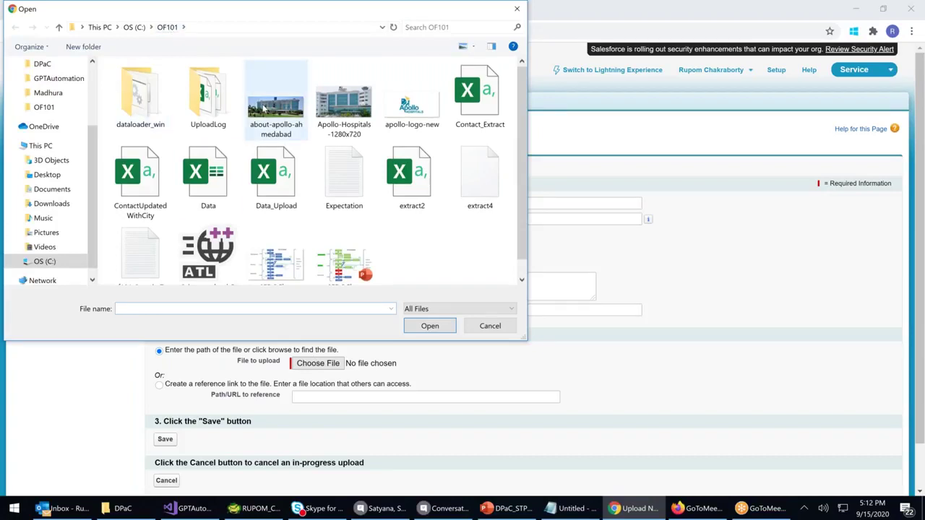
{"action": "double_click", "coordinate": [265, 108]}
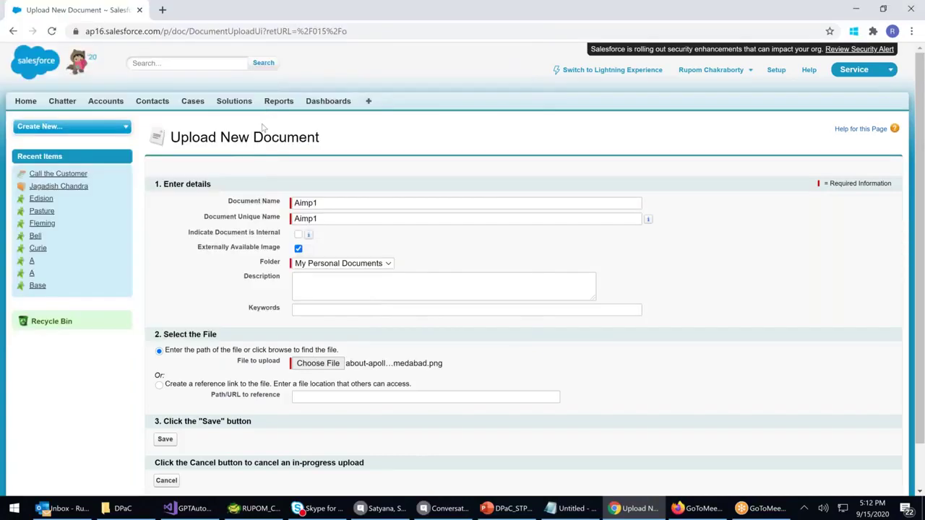
{"action": "scroll", "coordinate": [263, 132], "scroll_direction": "down", "scroll_amount": 2}
{"action": "left_click", "coordinate": [165, 390]}
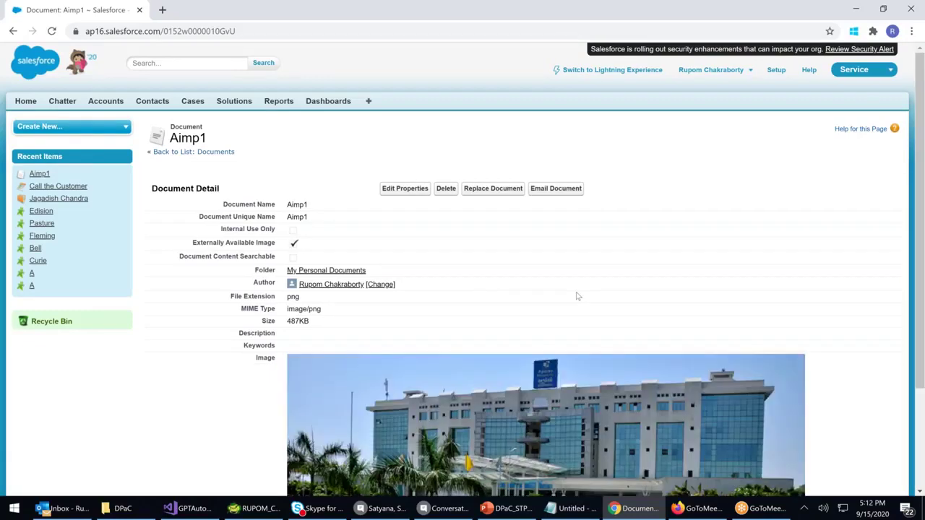
{"action": "scroll", "coordinate": [577, 296], "scroll_direction": "down", "scroll_amount": 3}
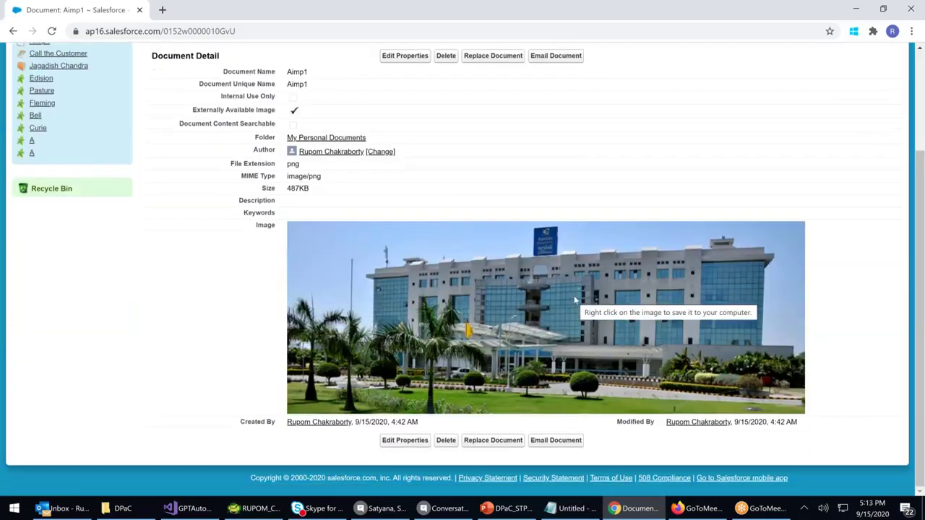
{"action": "scroll", "coordinate": [574, 296], "scroll_direction": "up", "scroll_amount": 3}
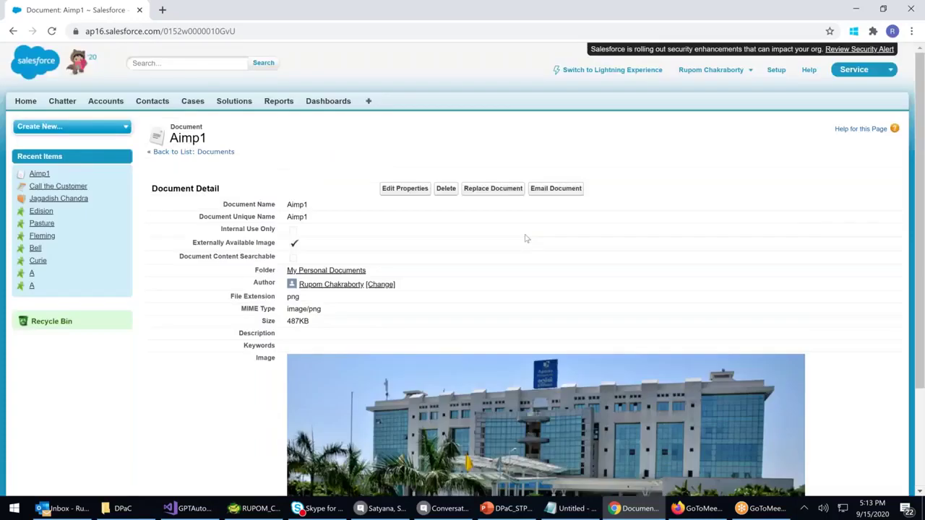
Go to Documents from the All Tabs list and start a new document
{"action": "left_click", "coordinate": [369, 102]}
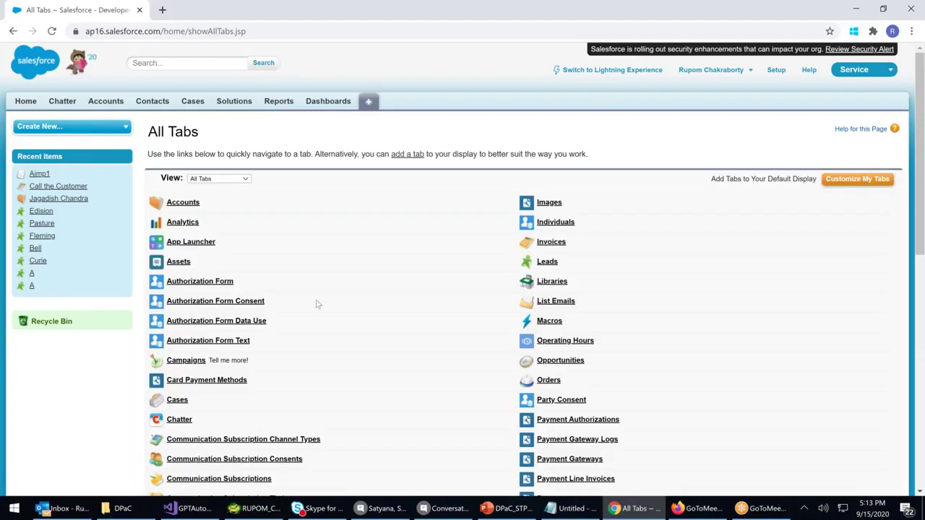
{"action": "scroll", "coordinate": [316, 305], "scroll_direction": "down", "scroll_amount": 5}
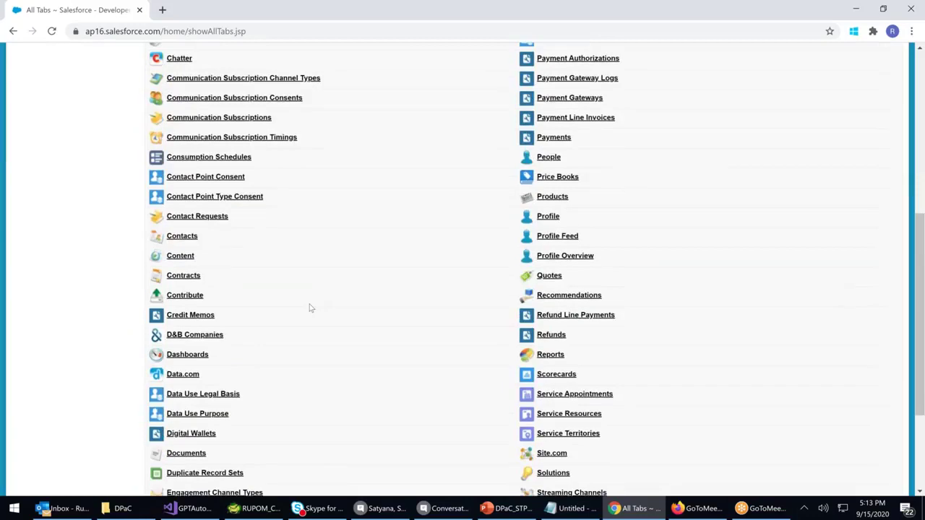
{"action": "scroll", "coordinate": [309, 307], "scroll_direction": "down", "scroll_amount": 2}
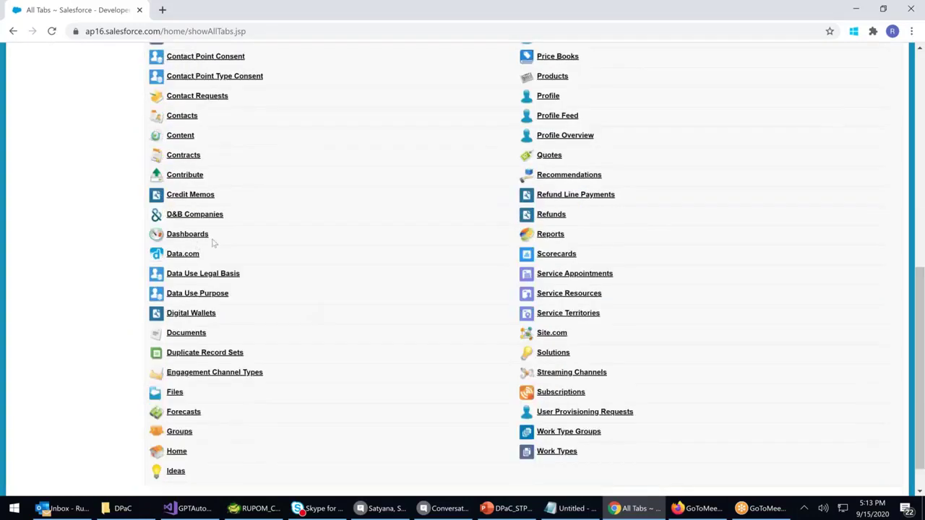
{"action": "left_click", "coordinate": [189, 334]}
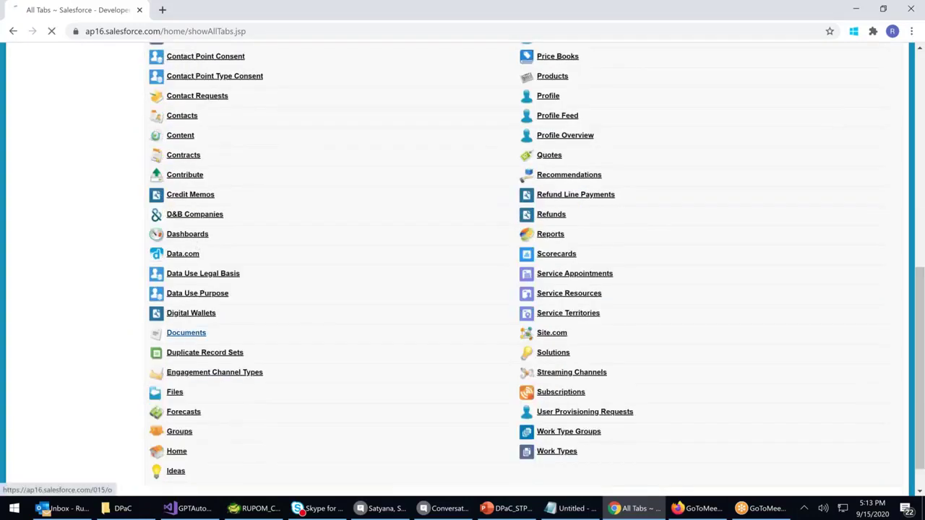
{"action": "left_click", "coordinate": [391, 261]}
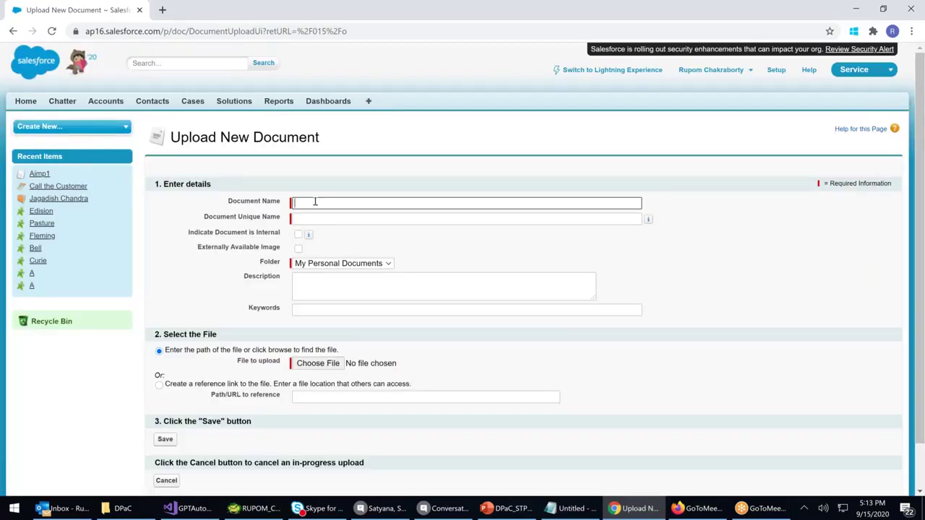
Name the new document Aimp2 and mark it as an externally available image
{"action": "left_click", "coordinate": [315, 201]}
{"action": "type", "text": "A"}
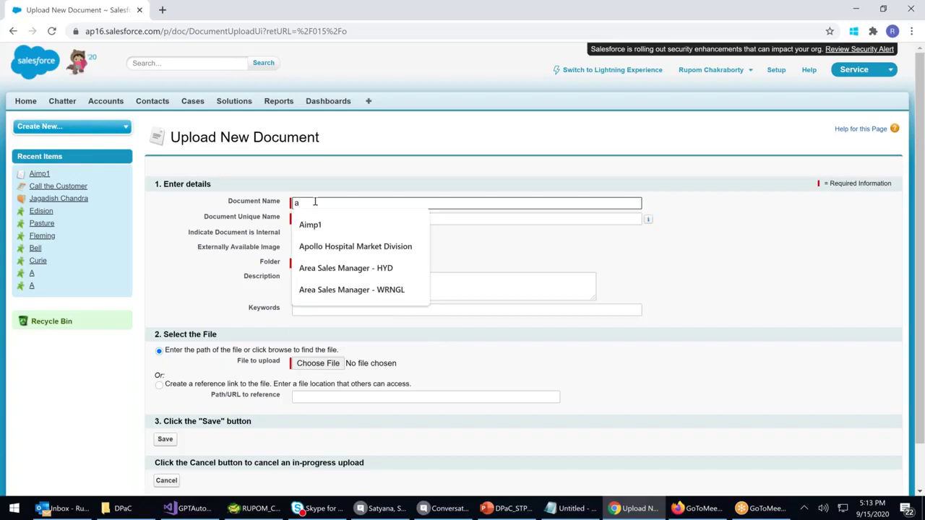
{"action": "key", "text": "Down"}
{"action": "key", "text": "Return"}
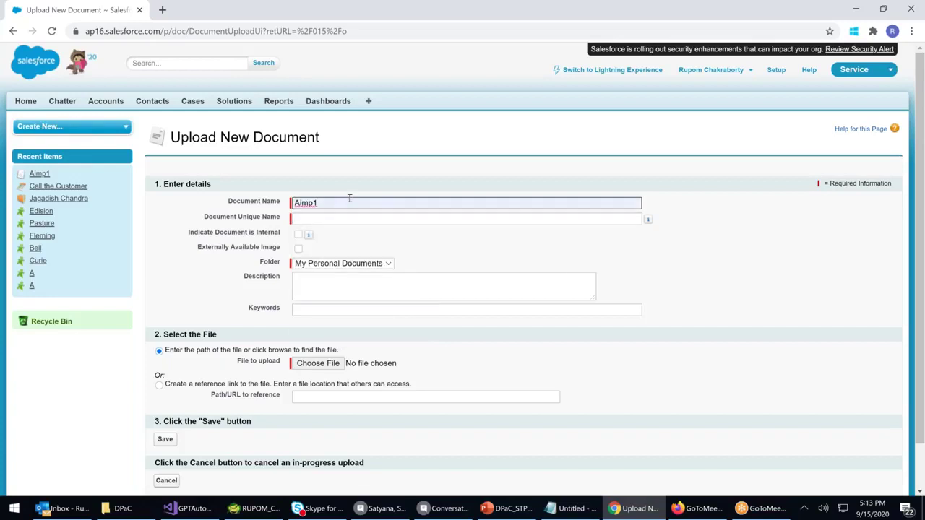
{"action": "key", "text": "BackSpace"}
{"action": "type", "text": "2"}
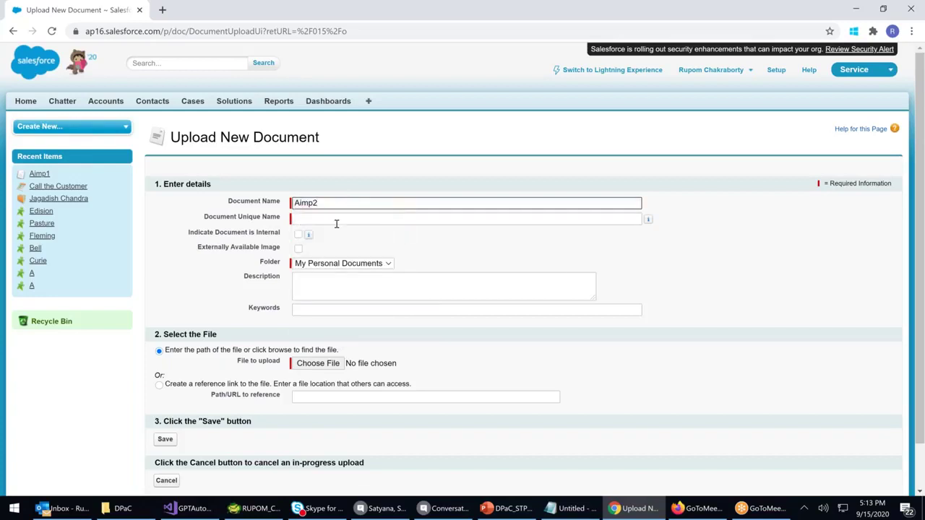
{"action": "left_click", "coordinate": [297, 249]}
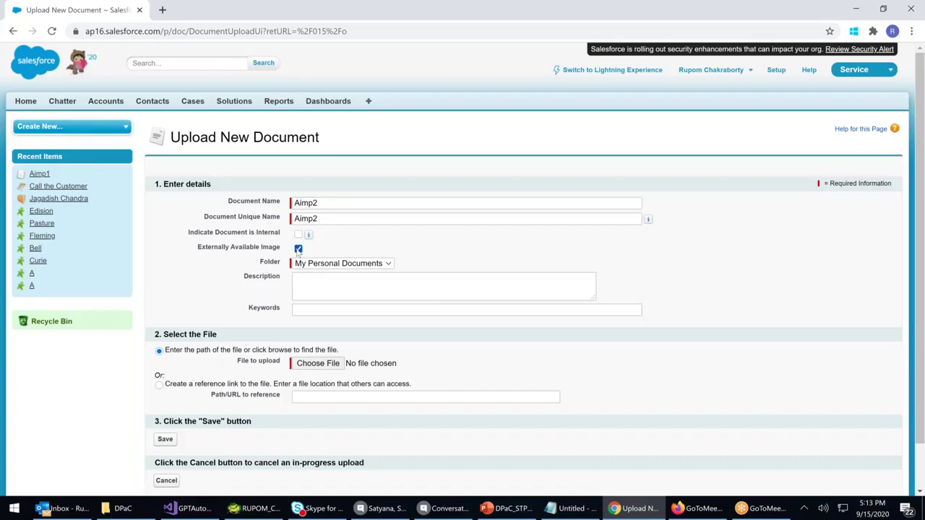
Attach Apollo-Hospitals-1280x720.png and save the Aimp2 document
{"action": "left_click", "coordinate": [318, 363]}
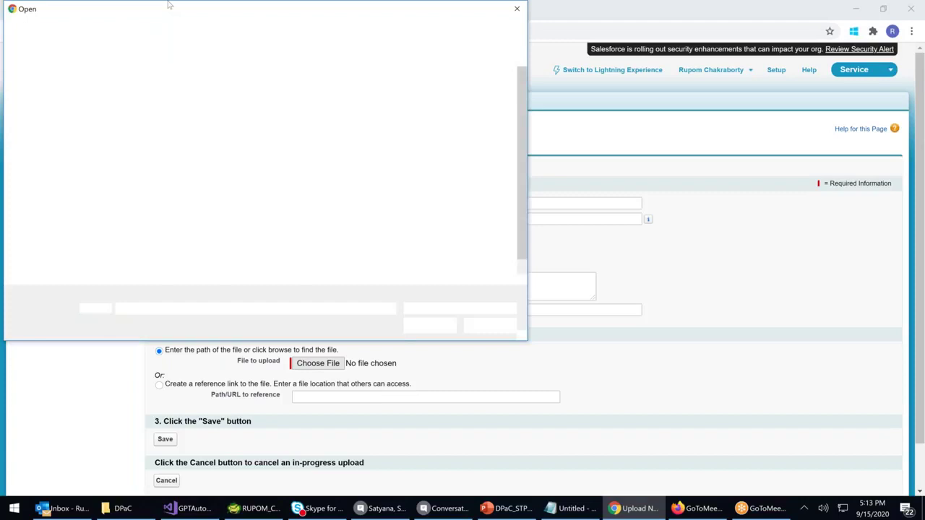
{"action": "double_click", "coordinate": [344, 109]}
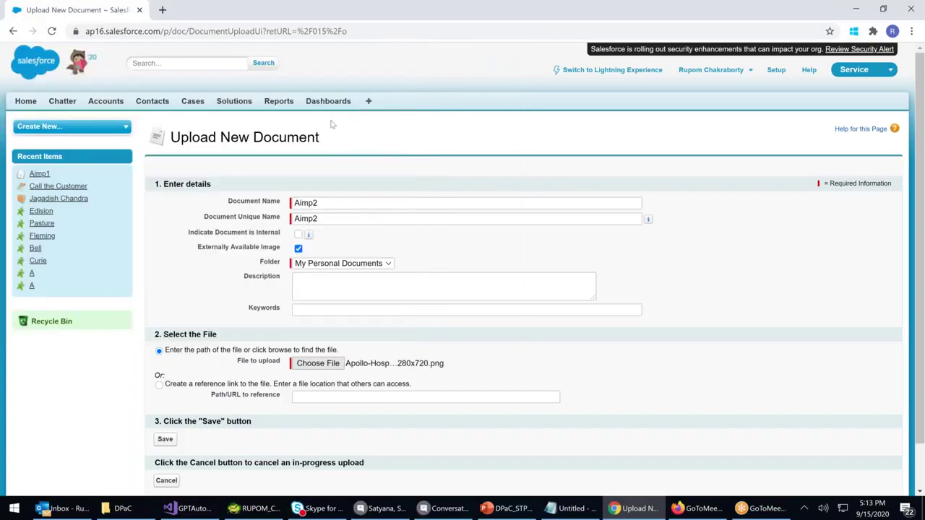
{"action": "left_click", "coordinate": [164, 438]}
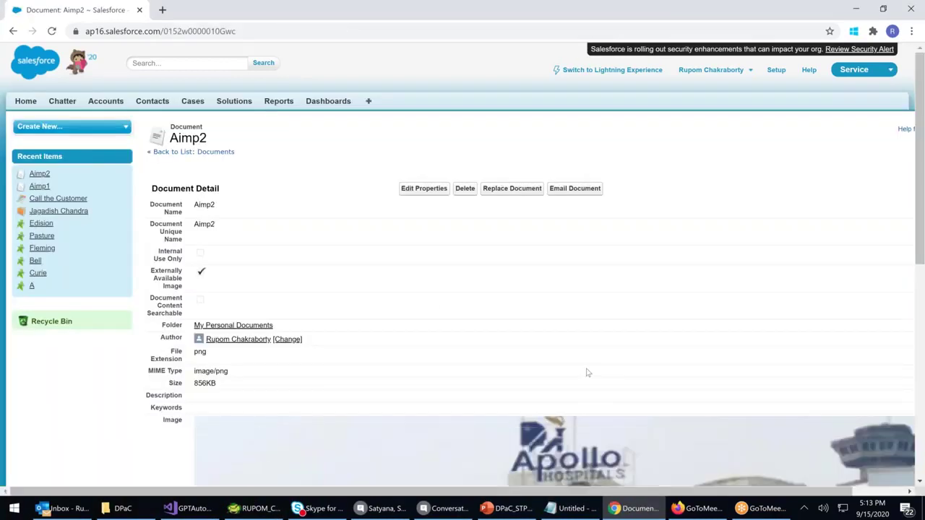
{"action": "scroll", "coordinate": [587, 373], "scroll_direction": "down", "scroll_amount": 4}
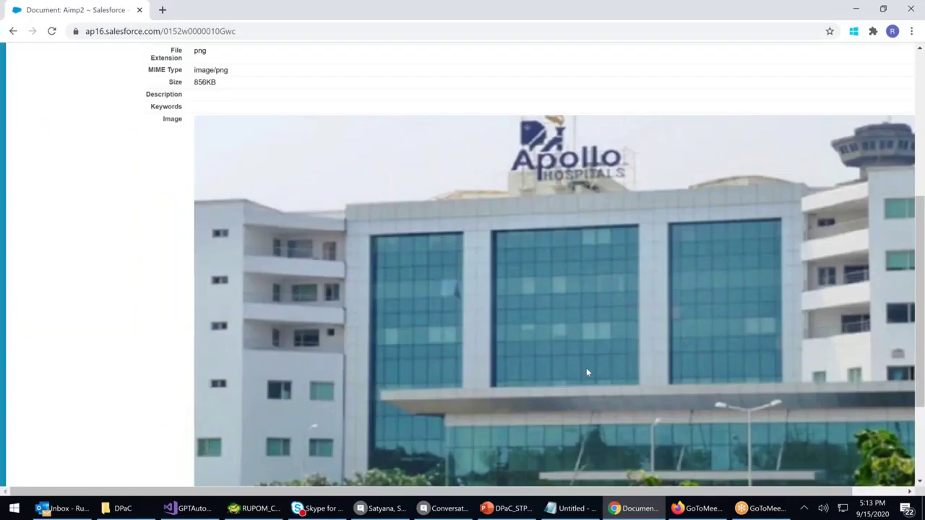
{"action": "scroll", "coordinate": [586, 367], "scroll_direction": "down", "scroll_amount": 1}
{"action": "scroll", "coordinate": [586, 368], "scroll_direction": "up", "scroll_amount": 6}
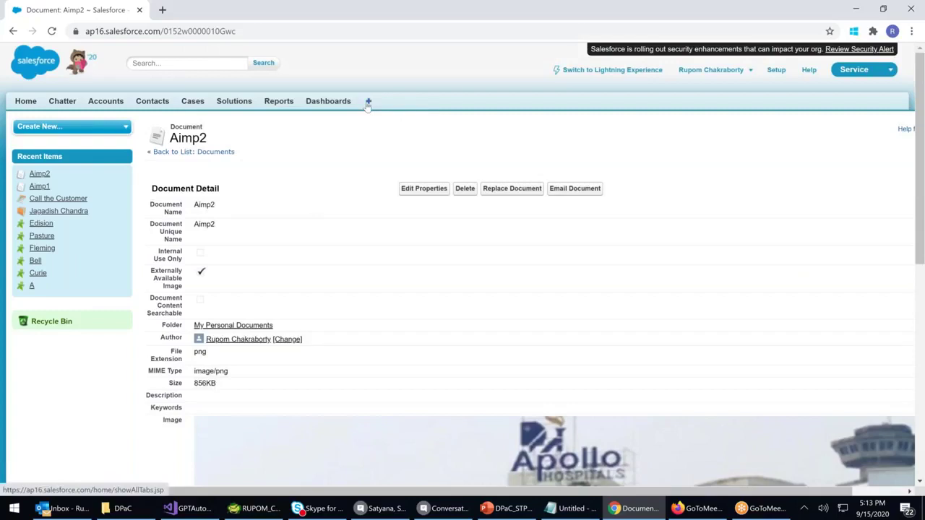
Go to Documents from the All Tabs list and start a new document
{"action": "left_click", "coordinate": [368, 102]}
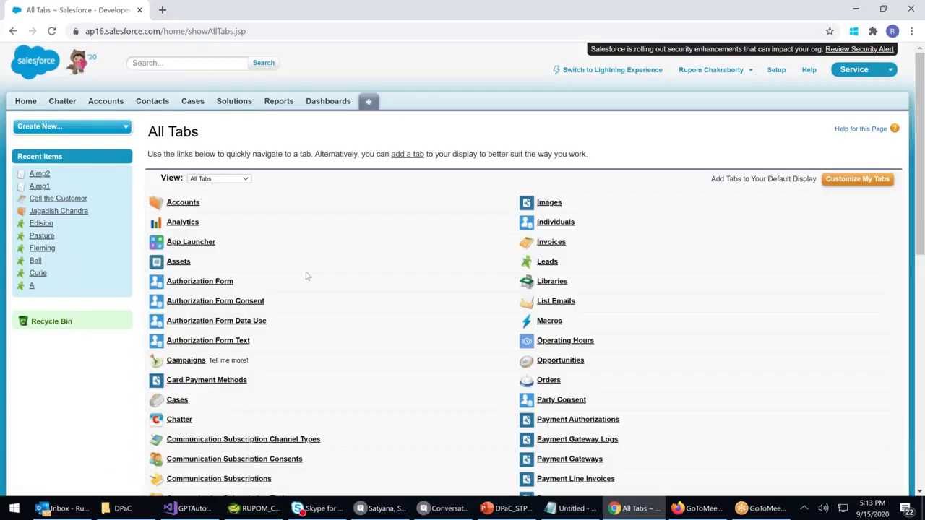
{"action": "scroll", "coordinate": [305, 275], "scroll_direction": "down", "scroll_amount": 3}
{"action": "scroll", "coordinate": [305, 275], "scroll_direction": "down", "scroll_amount": 3}
{"action": "left_click", "coordinate": [186, 334]}
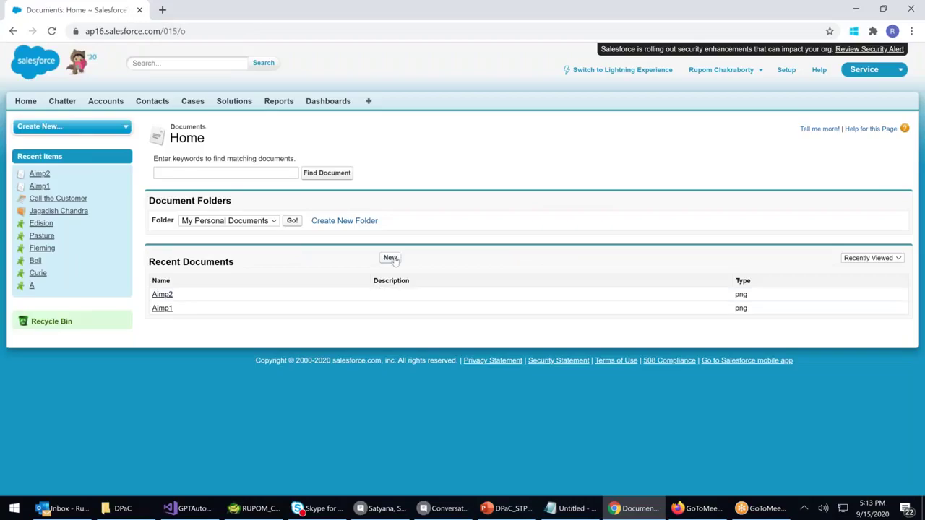
{"action": "left_click", "coordinate": [395, 261]}
Name the new document Aimp3 and mark it as an externally available image
{"action": "left_click", "coordinate": [318, 204]}
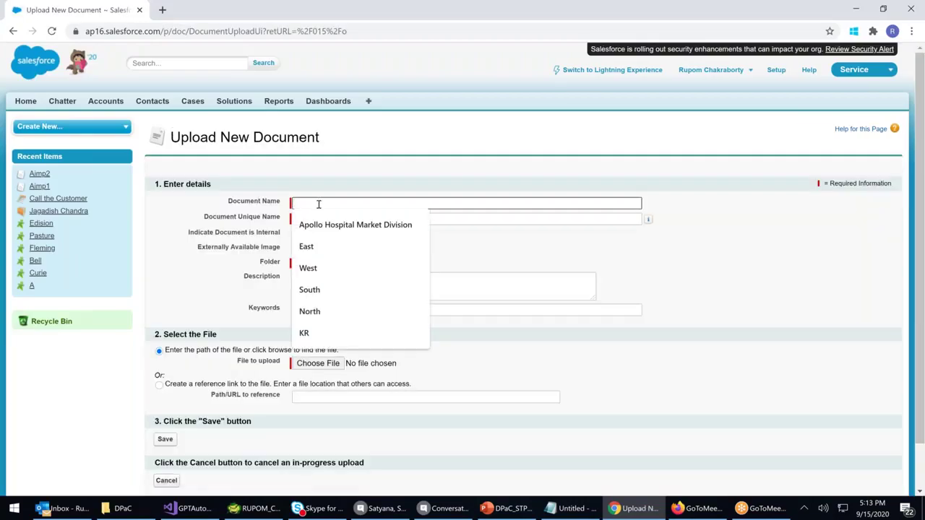
{"action": "type", "text": "ap"}
{"action": "key", "text": "BackSpace"}
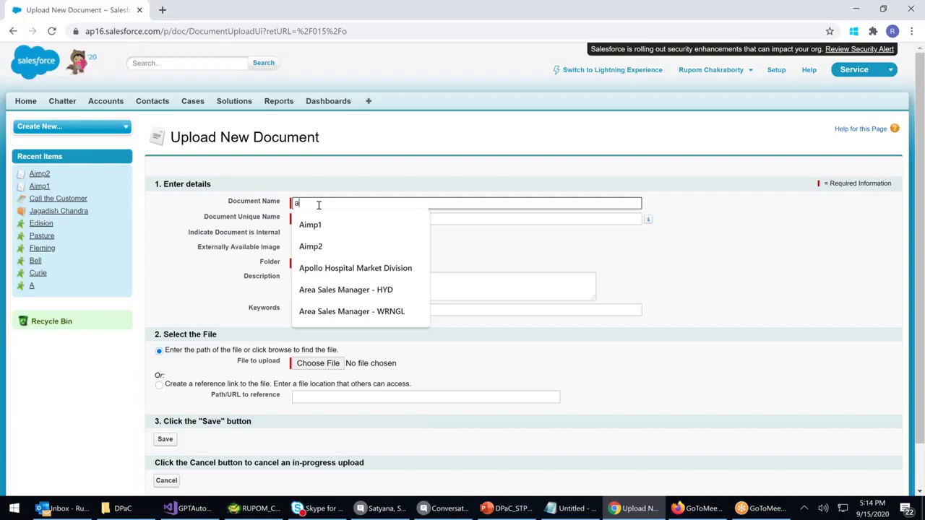
{"action": "left_click", "coordinate": [318, 246]}
{"action": "key", "text": "BackSpace"}
{"action": "type", "text": "3"}
{"action": "left_click", "coordinate": [298, 249]}
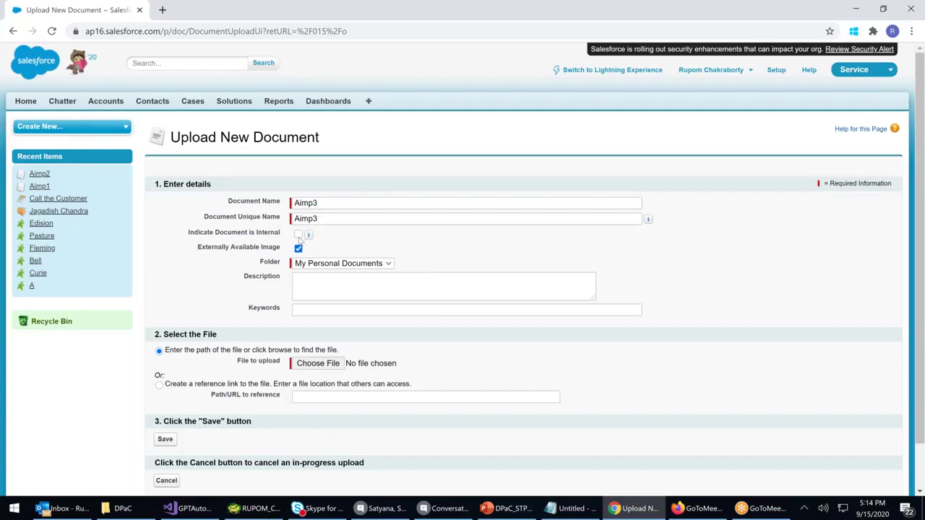
{"action": "left_click", "coordinate": [297, 234]}
{"action": "left_click", "coordinate": [298, 249]}
Attach apollo-logo-new.jpg, save Aimp3, and go to the Classic Setup home page
{"action": "left_click", "coordinate": [302, 369]}
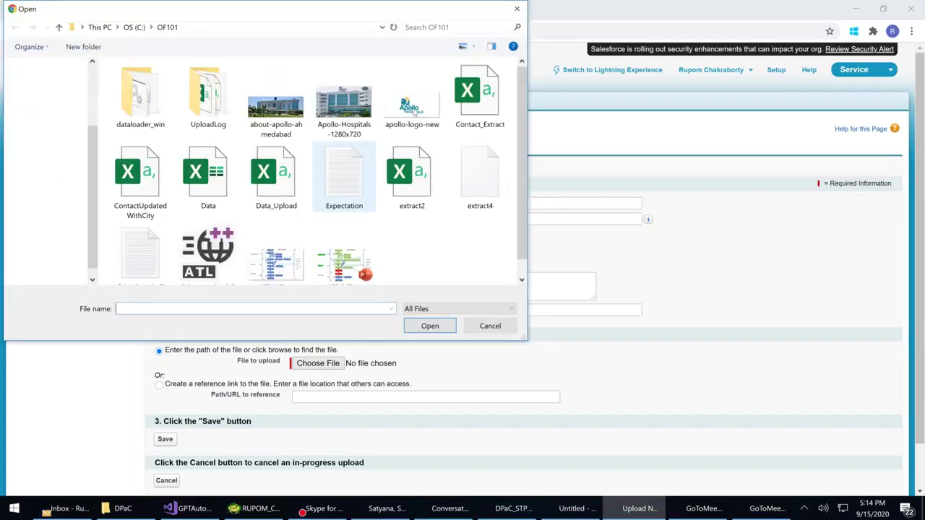
{"action": "double_click", "coordinate": [413, 109]}
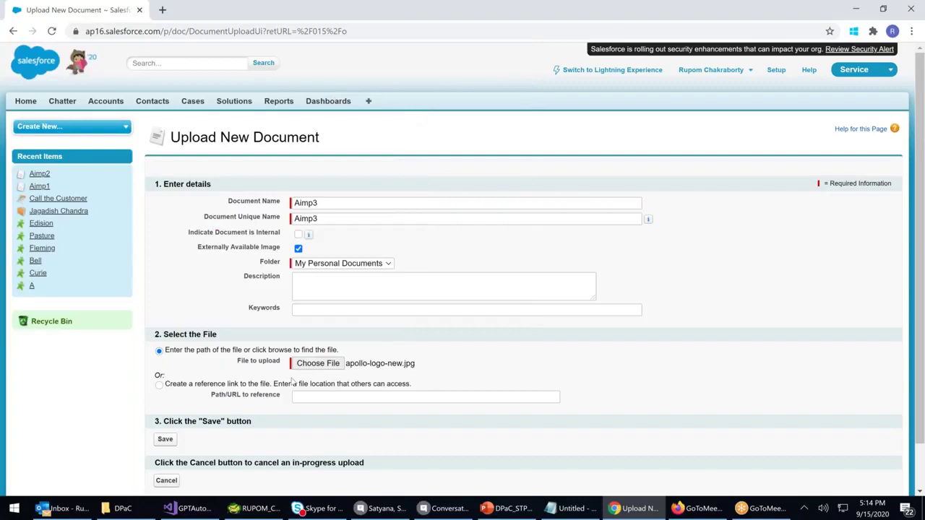
{"action": "scroll", "coordinate": [293, 381], "scroll_direction": "down", "scroll_amount": 2}
{"action": "left_click", "coordinate": [165, 390]}
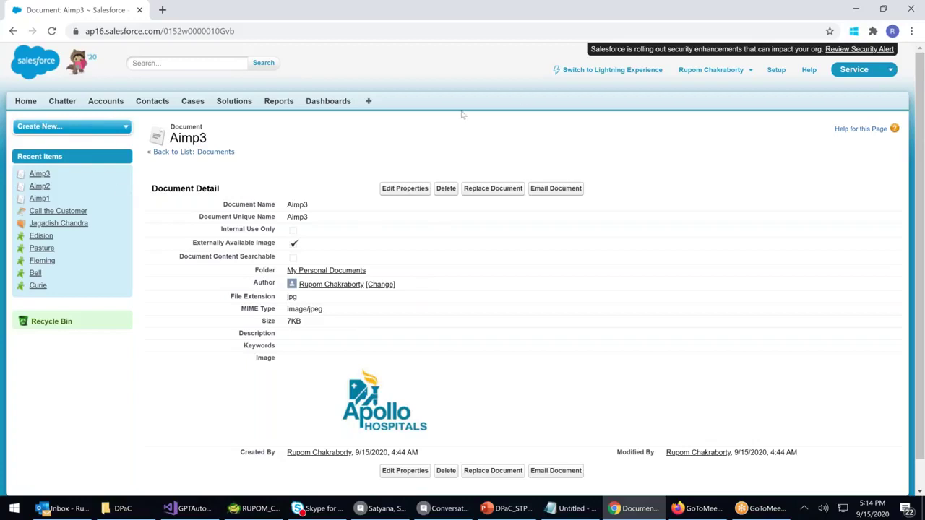
{"action": "left_click", "coordinate": [776, 71]}
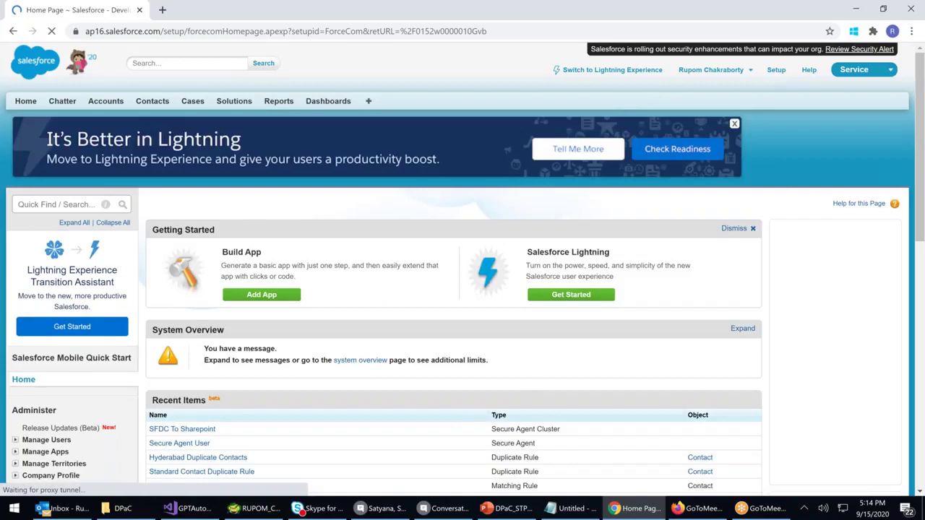
In the Setup sidebar, expand Communication Templates and go to Classic Email Templates
{"action": "scroll", "coordinate": [160, 358], "scroll_direction": "down", "scroll_amount": 2}
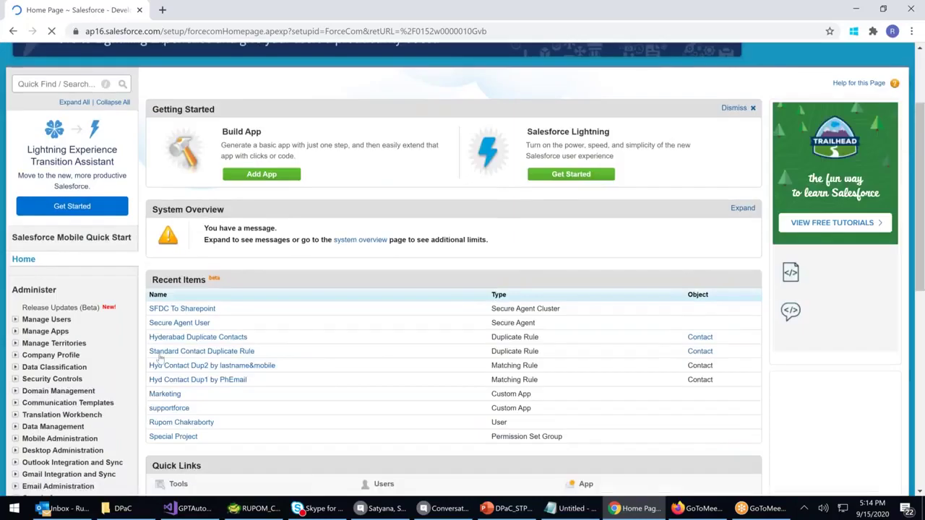
{"action": "scroll", "coordinate": [160, 358], "scroll_direction": "down", "scroll_amount": 1}
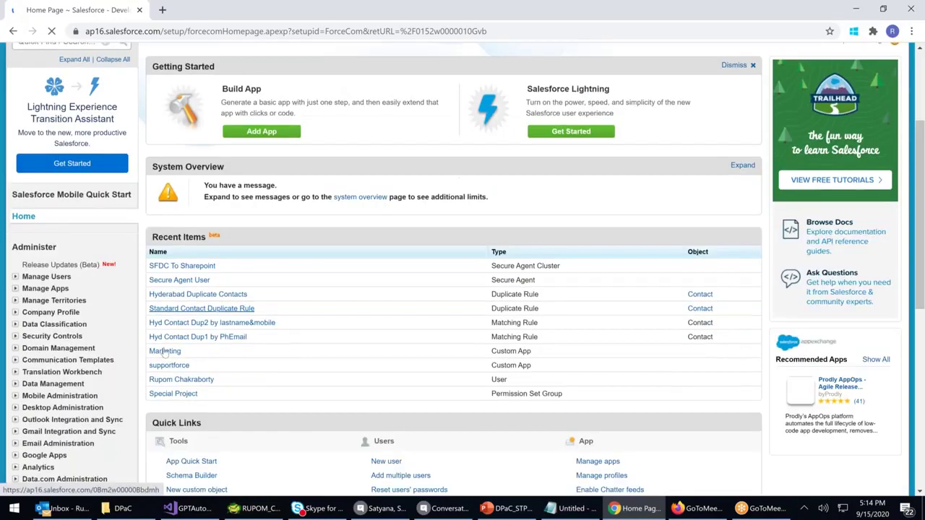
{"action": "left_click", "coordinate": [73, 360]}
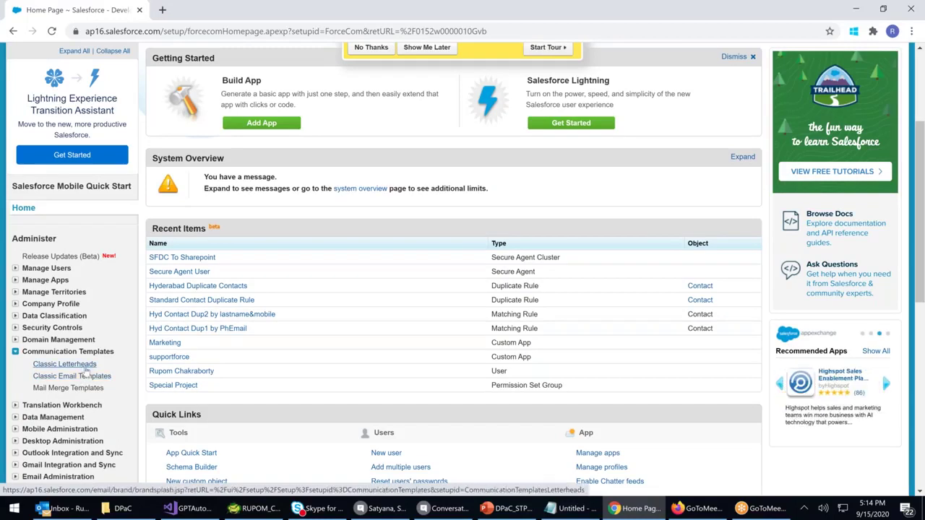
{"action": "left_click", "coordinate": [78, 377]}
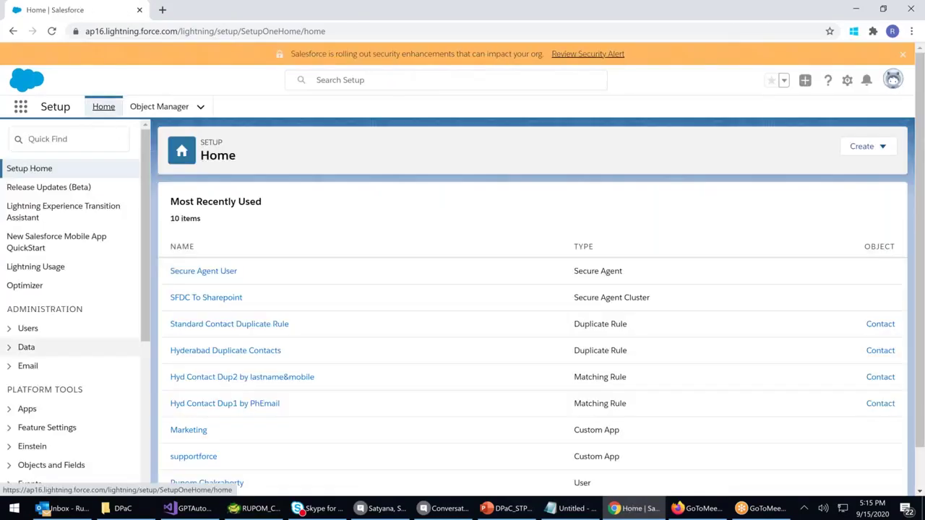
Expand the Email settings group and go to Classic Letterheads
{"action": "left_click", "coordinate": [27, 366]}
{"action": "scroll", "coordinate": [73, 354], "scroll_direction": "down", "scroll_amount": 1}
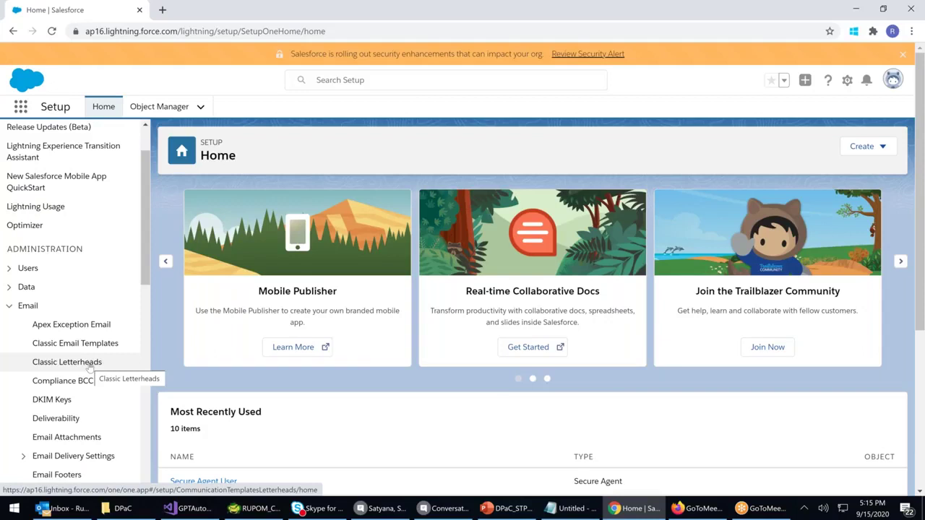
{"action": "left_click", "coordinate": [89, 365]}
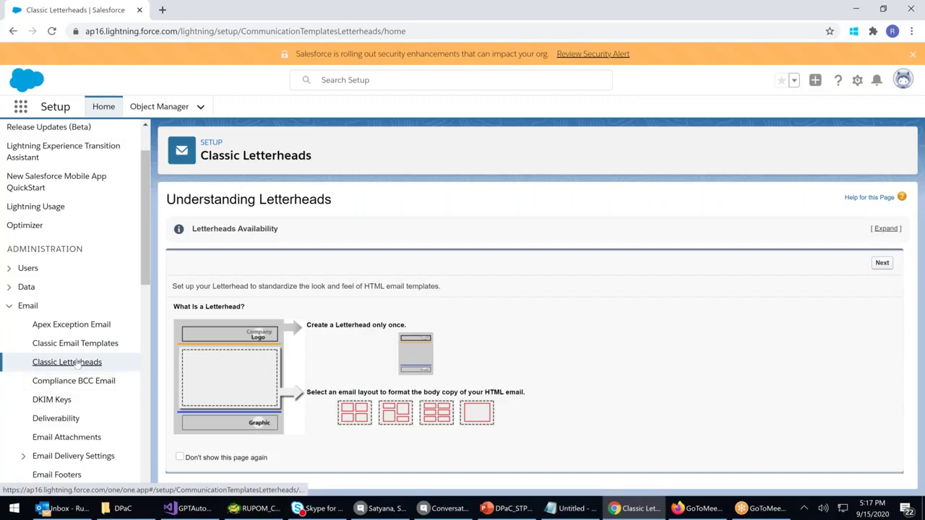
Start a new letterhead labelled 'Apollo Hospital LH2020'
{"action": "left_click", "coordinate": [882, 262]}
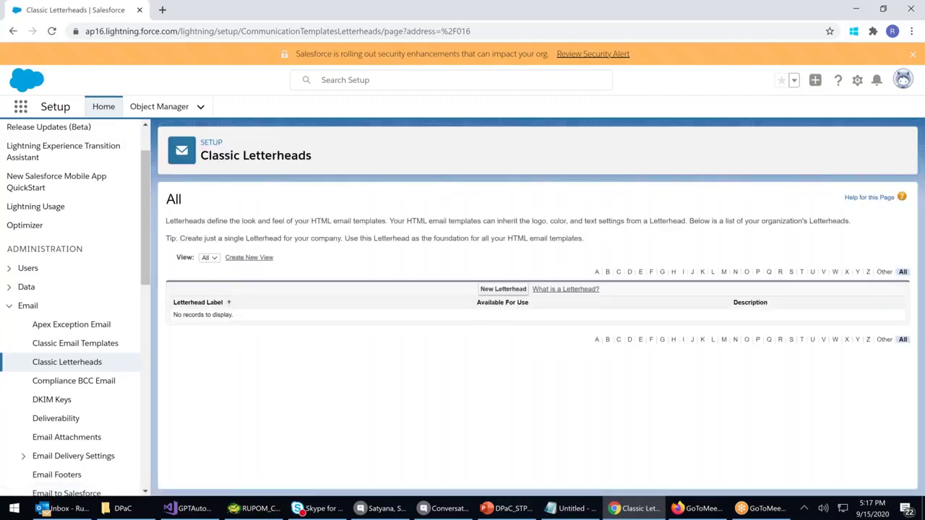
{"action": "left_click", "coordinate": [491, 291]}
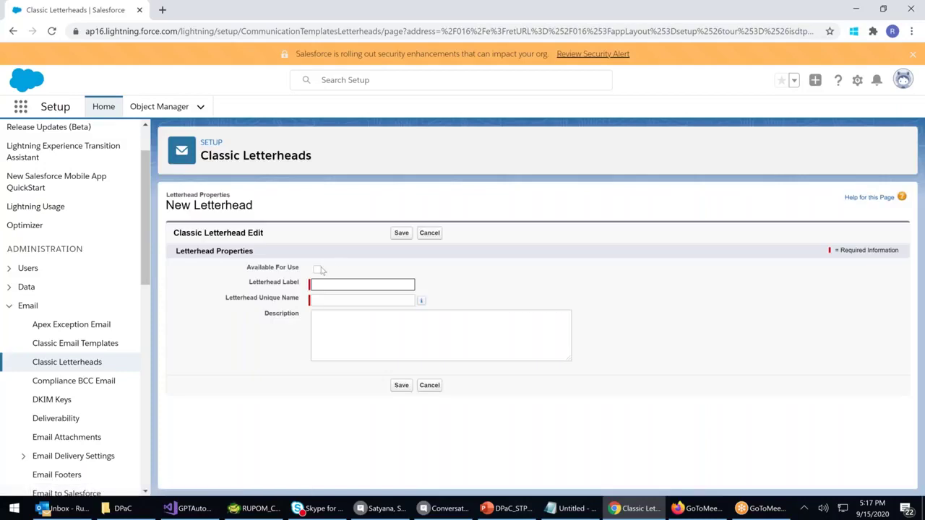
{"action": "left_click", "coordinate": [314, 284]}
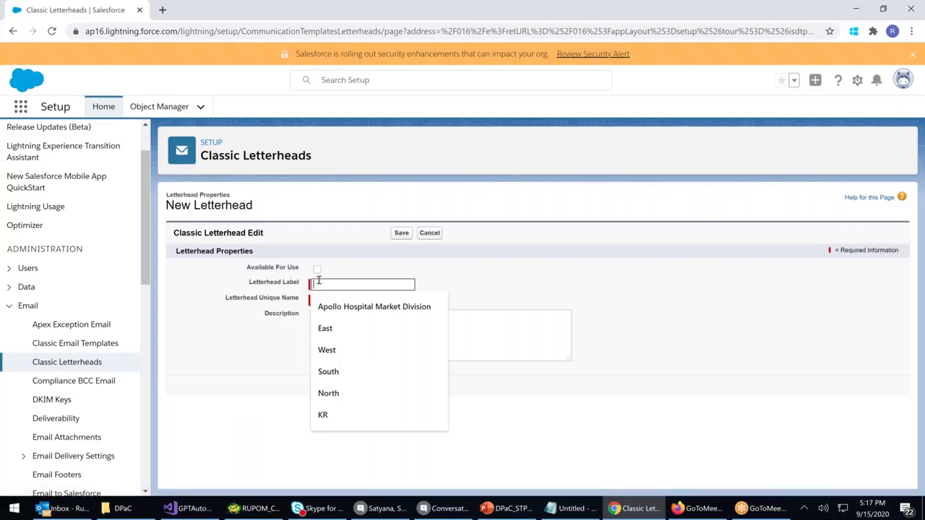
{"action": "type", "text": "LH"}
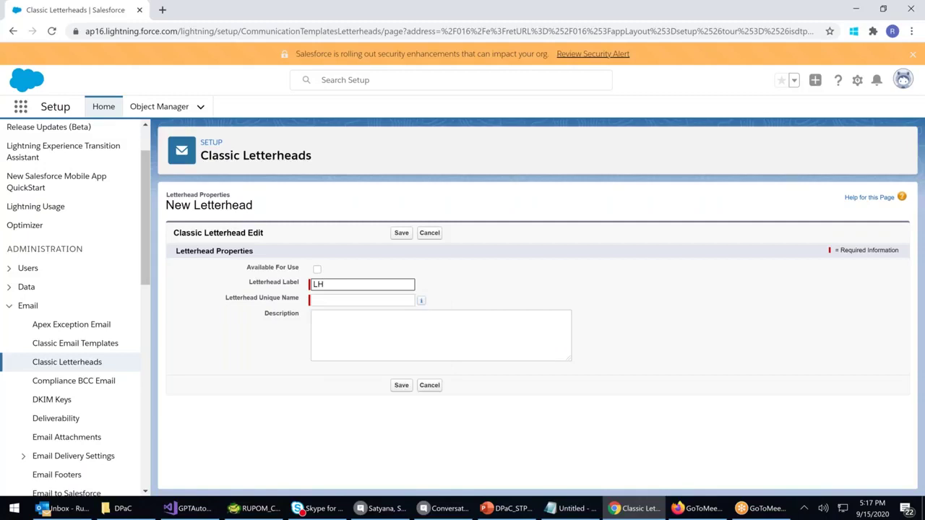
{"action": "type", "text": "2020"}
{"action": "key", "text": "Home"}
{"action": "type", "text": "Apollo Hospital"}
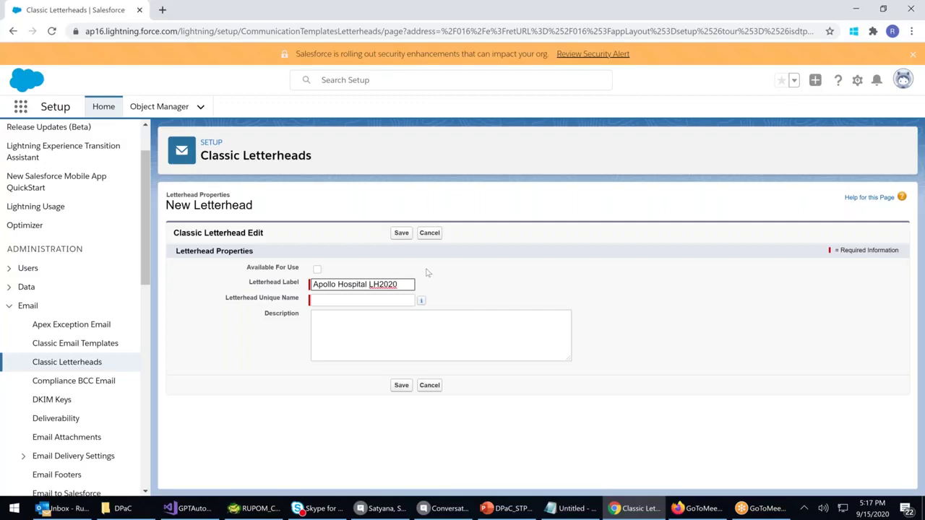
{"action": "left_click", "coordinate": [510, 289]}
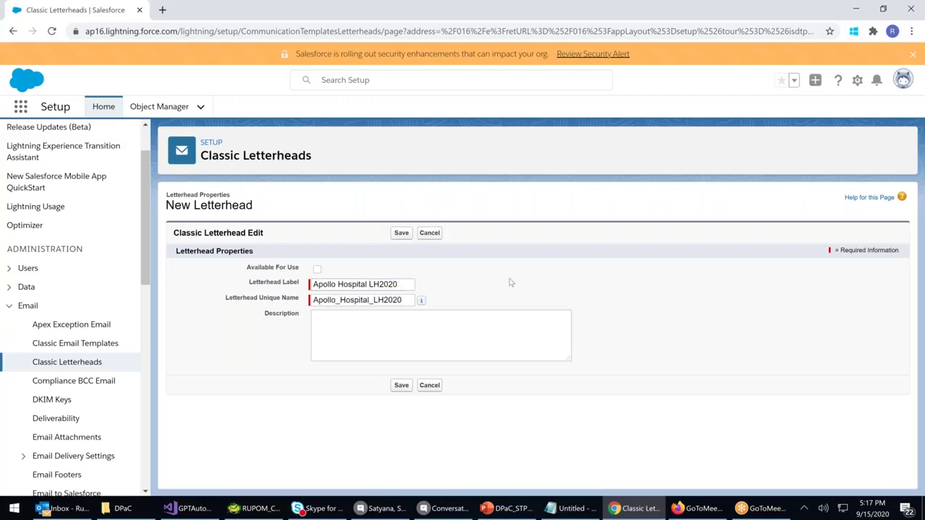
Describe it as 'This is the Official Letter Head fop all Official Communication', make it available, and save
{"action": "left_click", "coordinate": [359, 343]}
{"action": "type", "text": "This"}
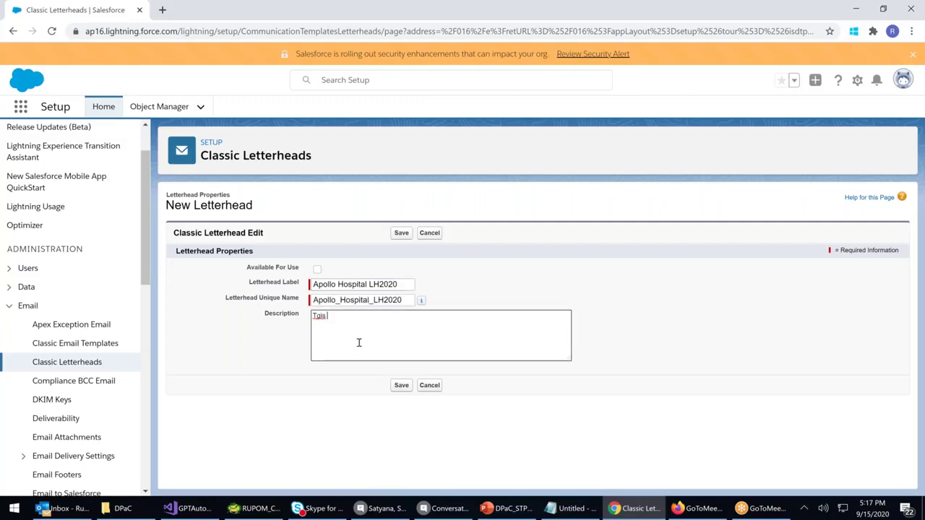
{"action": "key", "text": "BackSpace"}
{"action": "key", "text": "BackSpace"}
{"action": "key", "text": "BackSpace"}
{"action": "type", "text": "his"}
{"action": "key", "text": "BackSpace"}
{"action": "key", "text": "BackSpace"}
{"action": "type", "text": "is is the Official Letter Head fop"}
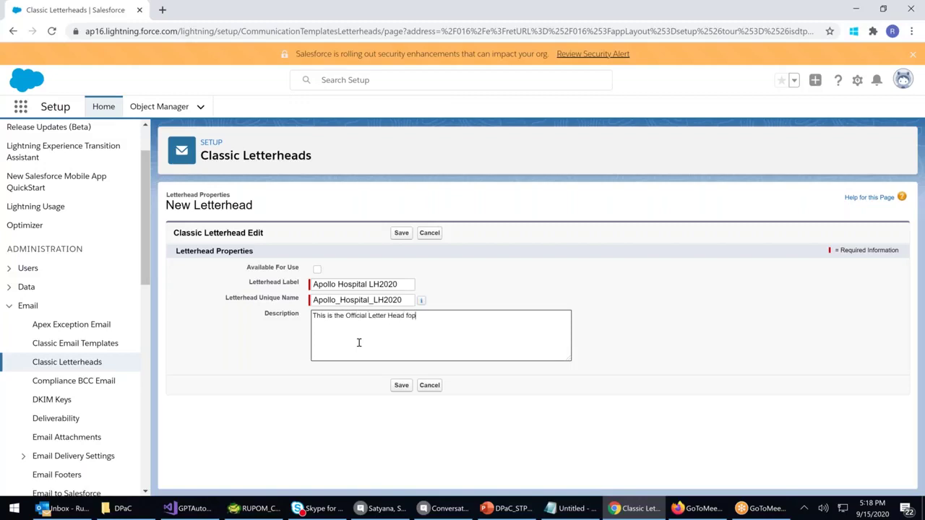
{"action": "key", "text": "BackSpace"}
{"action": "type", "text": "r all Official Communication"}
{"action": "left_click", "coordinate": [317, 268]}
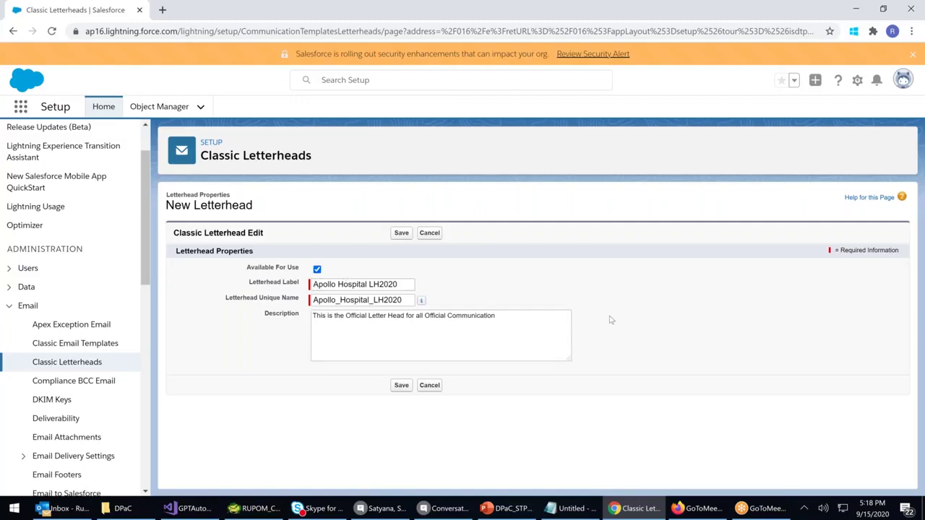
{"action": "left_click", "coordinate": [401, 385]}
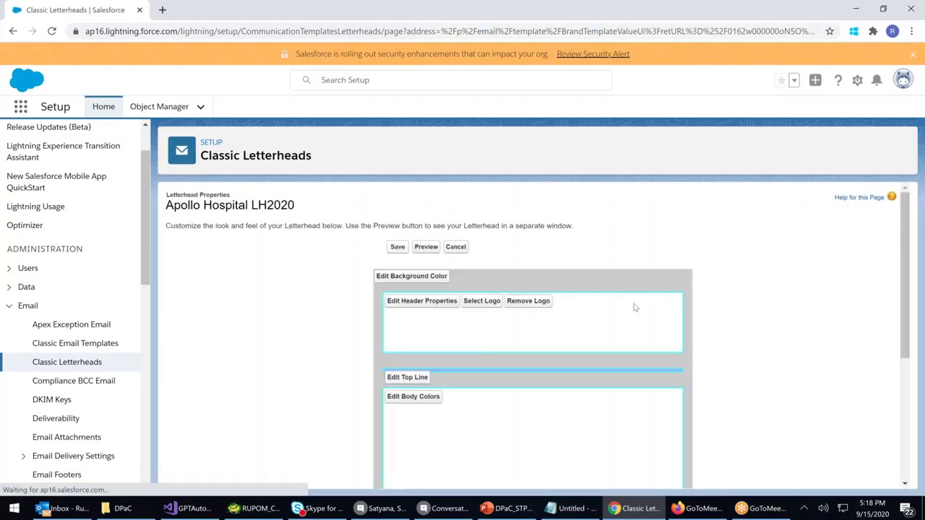
Insert the Aimp1 hospital building photo as the letterhead header logo
{"action": "scroll", "coordinate": [745, 312], "scroll_direction": "down", "scroll_amount": 3}
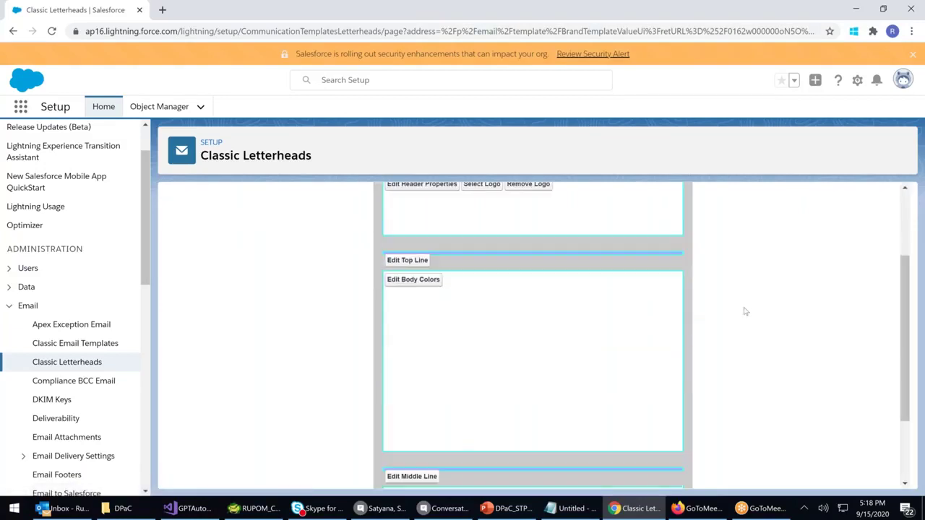
{"action": "scroll", "coordinate": [745, 312], "scroll_direction": "up", "scroll_amount": 2}
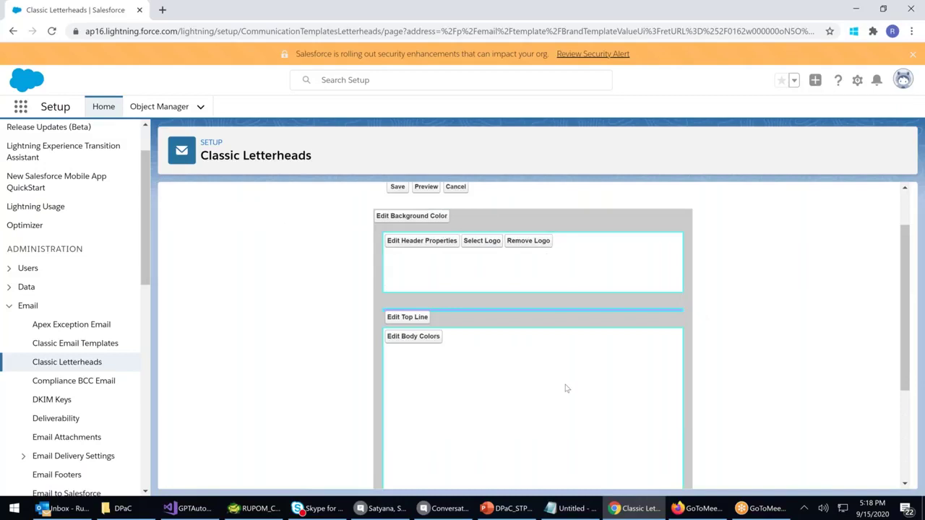
{"action": "scroll", "coordinate": [566, 389], "scroll_direction": "down", "scroll_amount": 2}
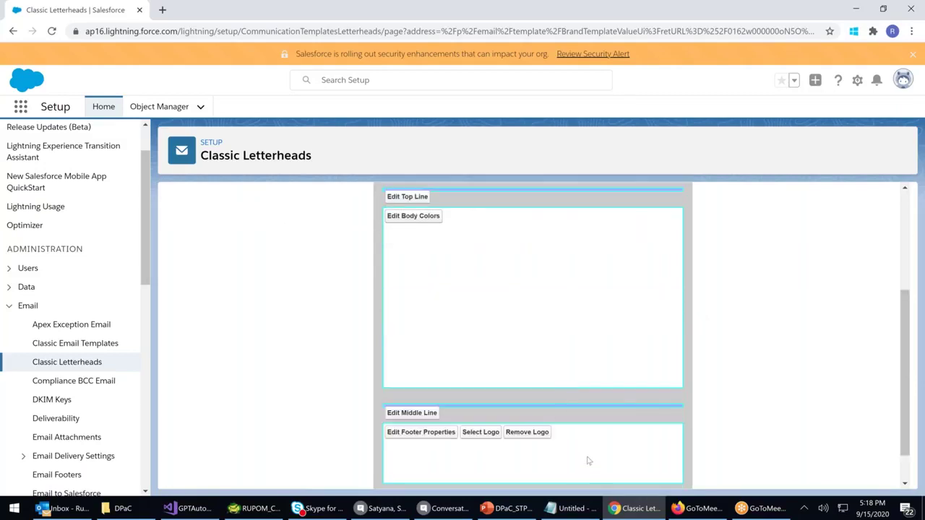
{"action": "scroll", "coordinate": [599, 407], "scroll_direction": "up", "scroll_amount": 2}
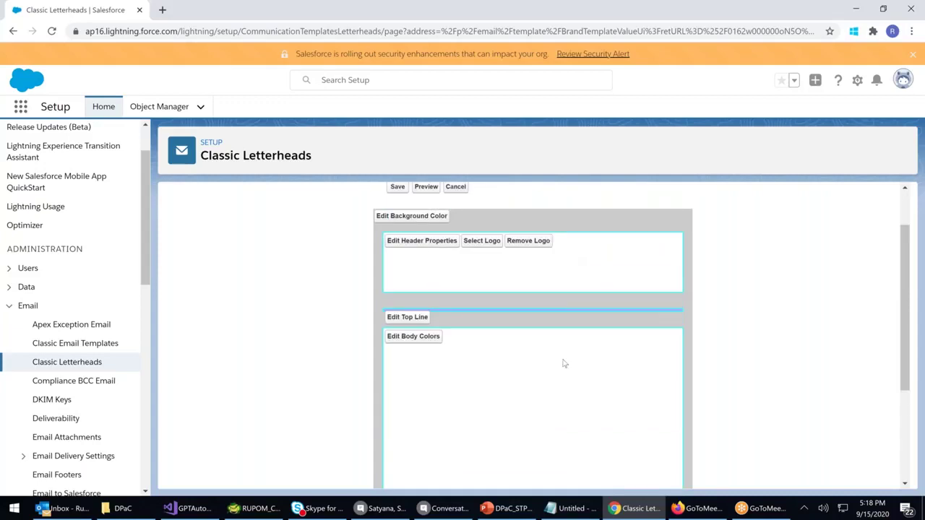
{"action": "scroll", "coordinate": [565, 384], "scroll_direction": "down", "scroll_amount": 2}
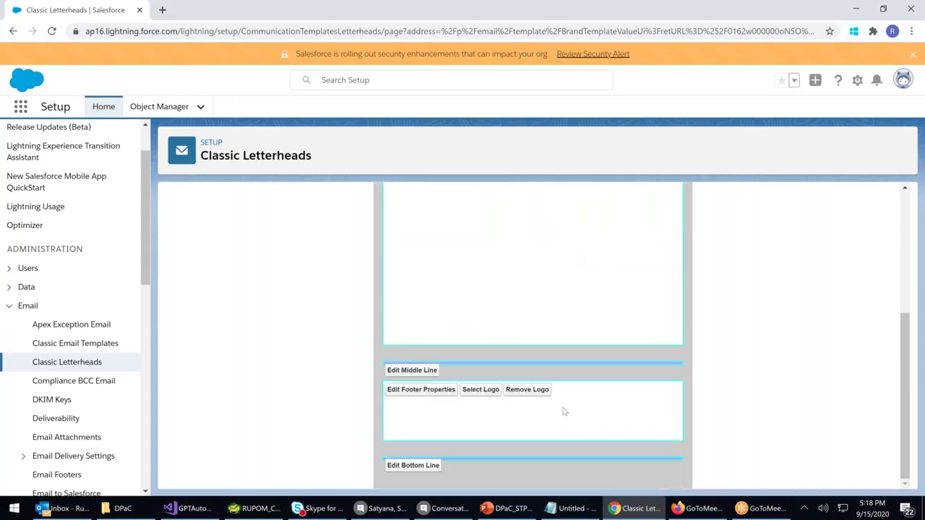
{"action": "scroll", "coordinate": [564, 386], "scroll_direction": "up", "scroll_amount": 3}
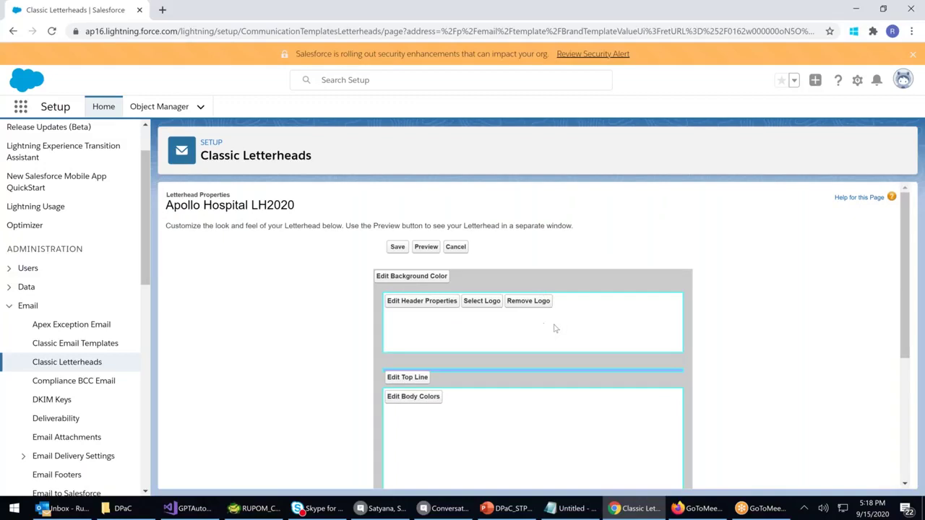
{"action": "scroll", "coordinate": [548, 394], "scroll_direction": "down", "scroll_amount": 2}
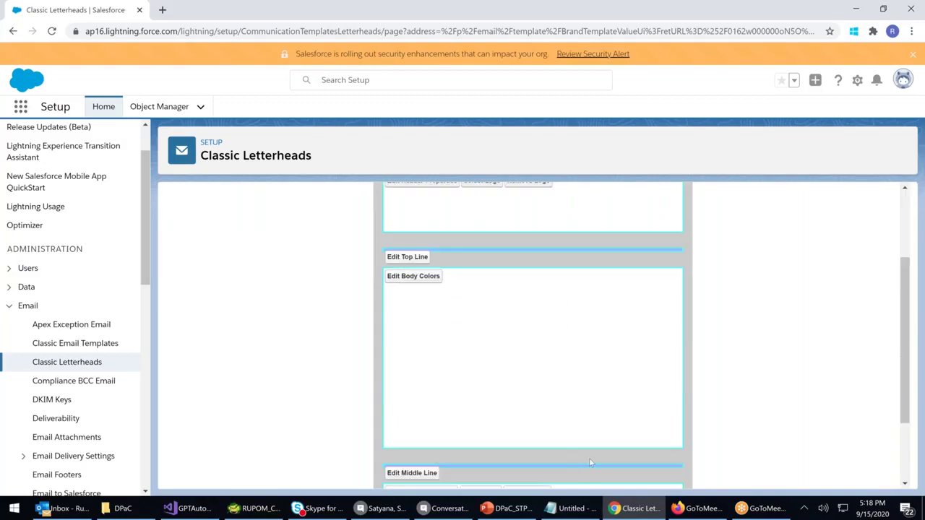
{"action": "scroll", "coordinate": [589, 459], "scroll_direction": "down", "scroll_amount": 2}
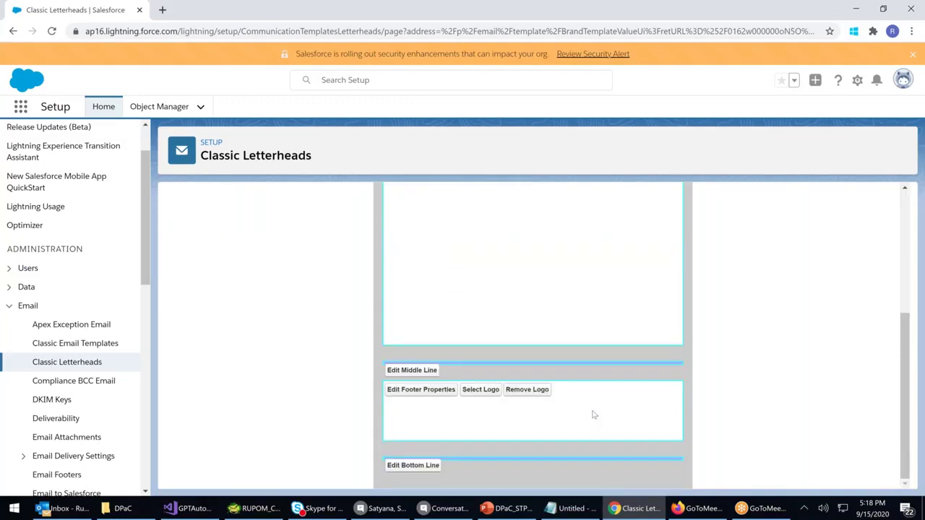
{"action": "scroll", "coordinate": [522, 242], "scroll_direction": "up", "scroll_amount": 2}
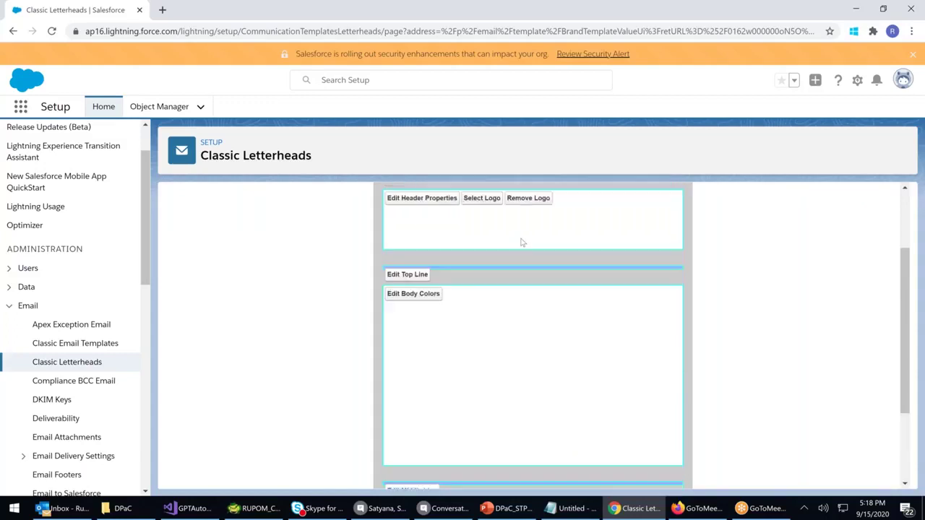
{"action": "scroll", "coordinate": [522, 241], "scroll_direction": "up", "scroll_amount": 1}
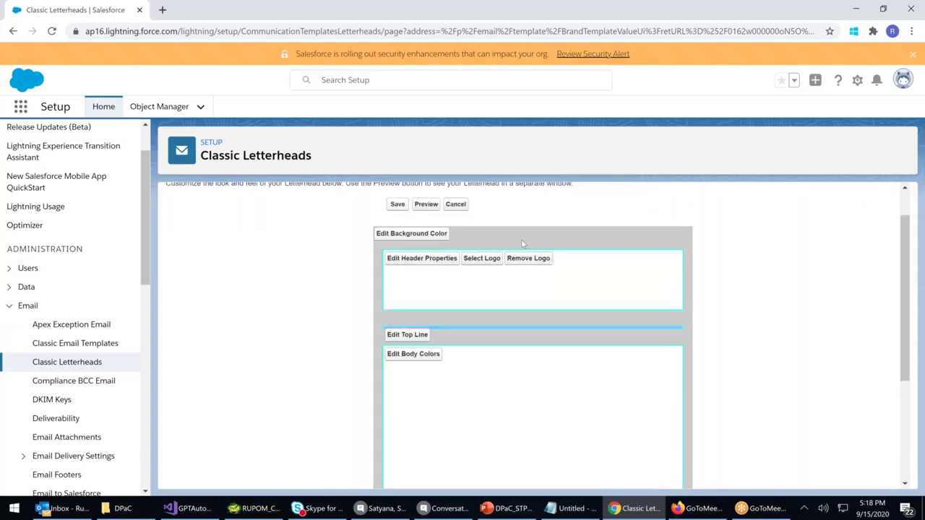
{"action": "left_click", "coordinate": [486, 261]}
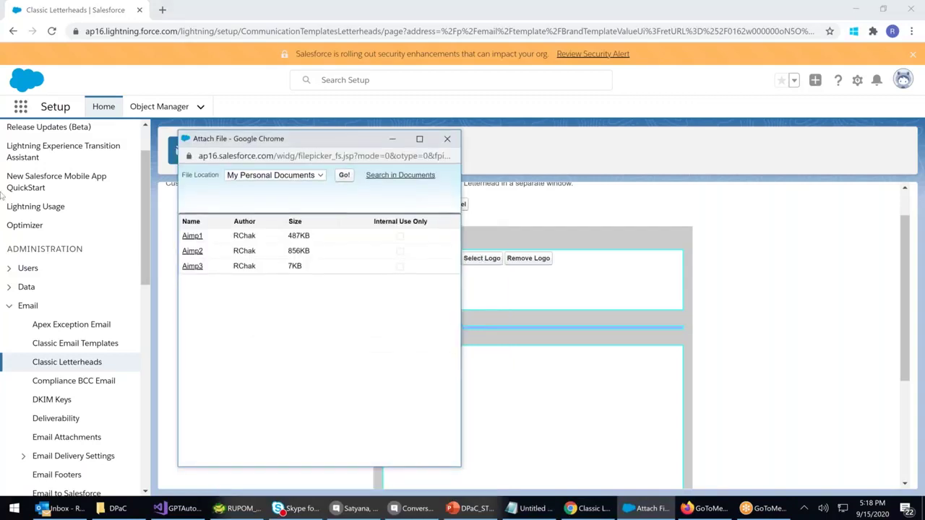
{"action": "left_click", "coordinate": [192, 236]}
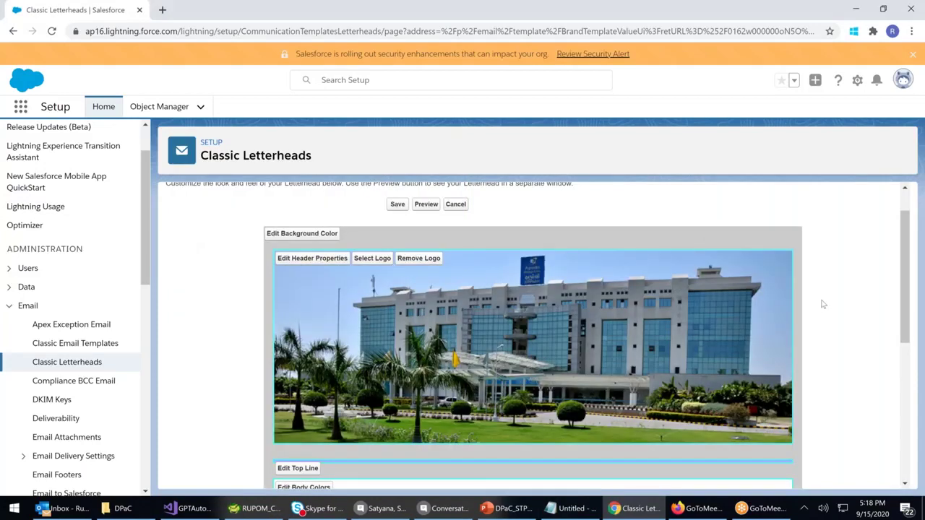
{"action": "scroll", "coordinate": [822, 304], "scroll_direction": "down", "scroll_amount": 1}
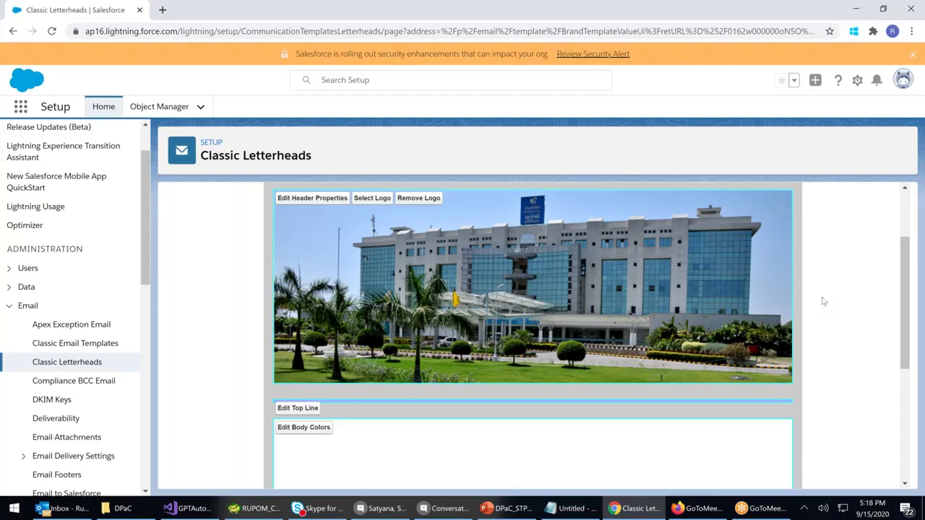
{"action": "scroll", "coordinate": [477, 354], "scroll_direction": "down", "scroll_amount": 1}
Set the letterhead top line to teal #00CCCC with height 8 pixels
{"action": "left_click", "coordinate": [296, 348]}
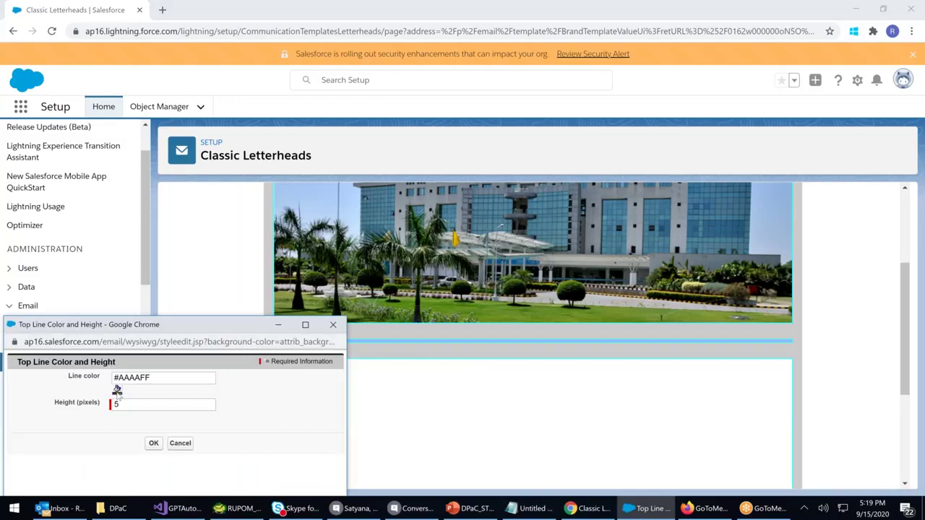
{"action": "left_click", "coordinate": [117, 391]}
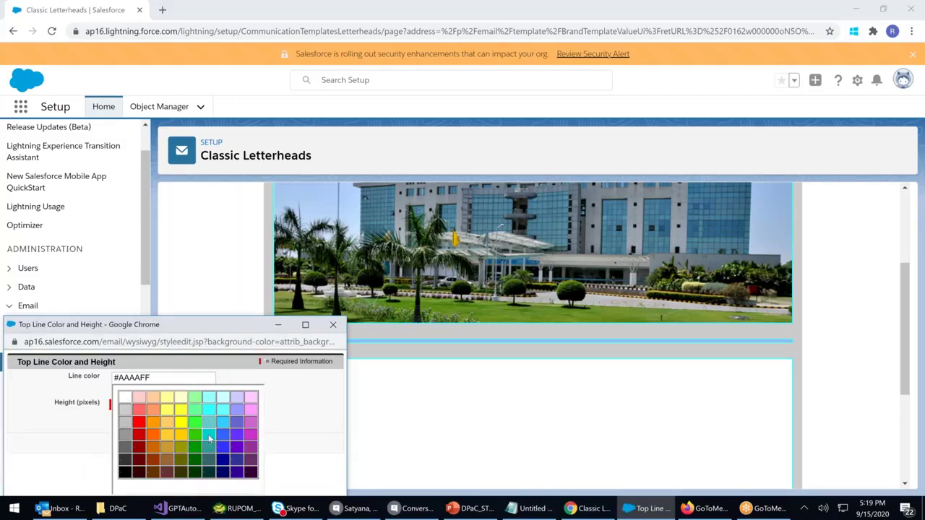
{"action": "left_click", "coordinate": [211, 436]}
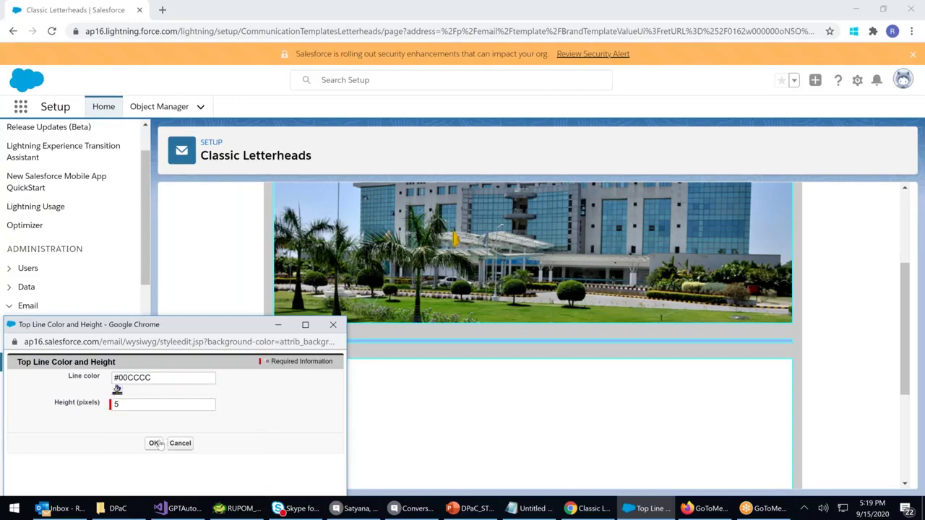
{"action": "left_click", "coordinate": [141, 403]}
{"action": "type", "text": "8"}
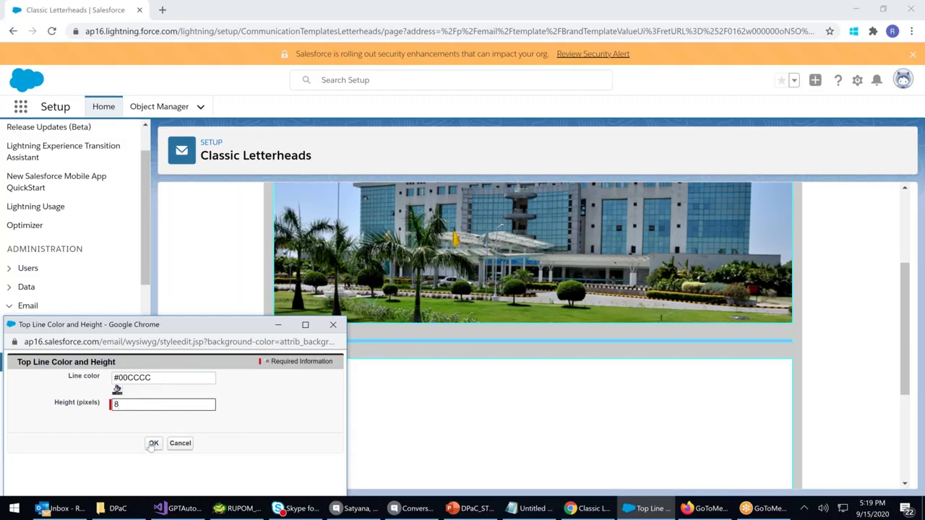
{"action": "left_click", "coordinate": [152, 443]}
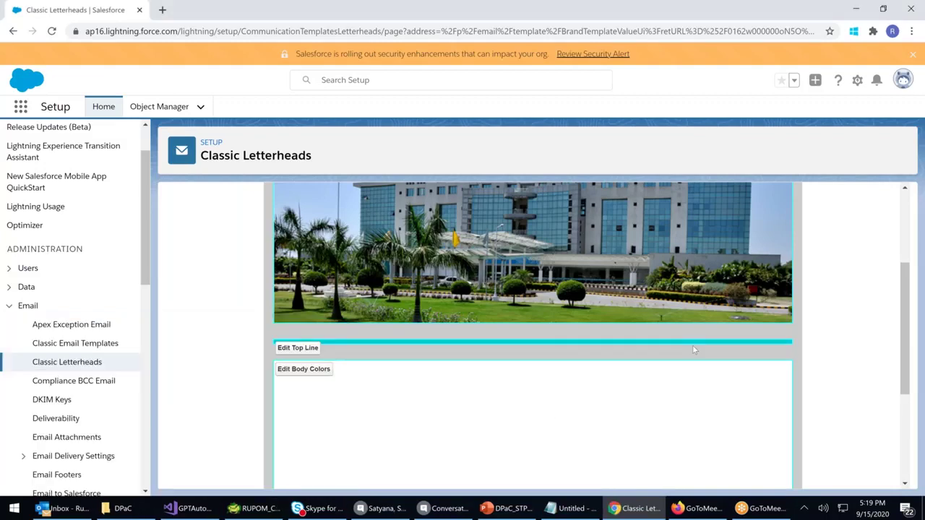
Fill the letterhead body background with cyan #00CCCC
{"action": "scroll", "coordinate": [693, 348], "scroll_direction": "down", "scroll_amount": 2}
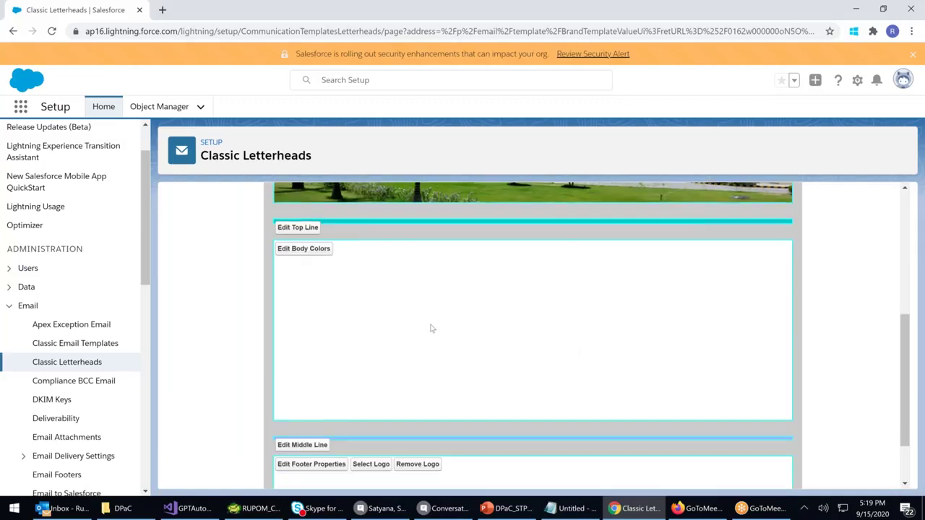
{"action": "left_click", "coordinate": [291, 250]}
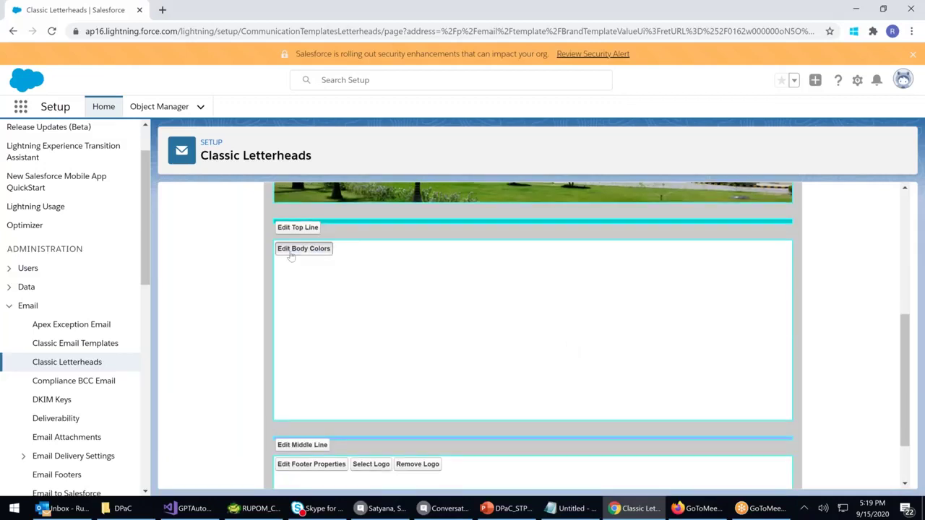
{"action": "left_click", "coordinate": [116, 333]}
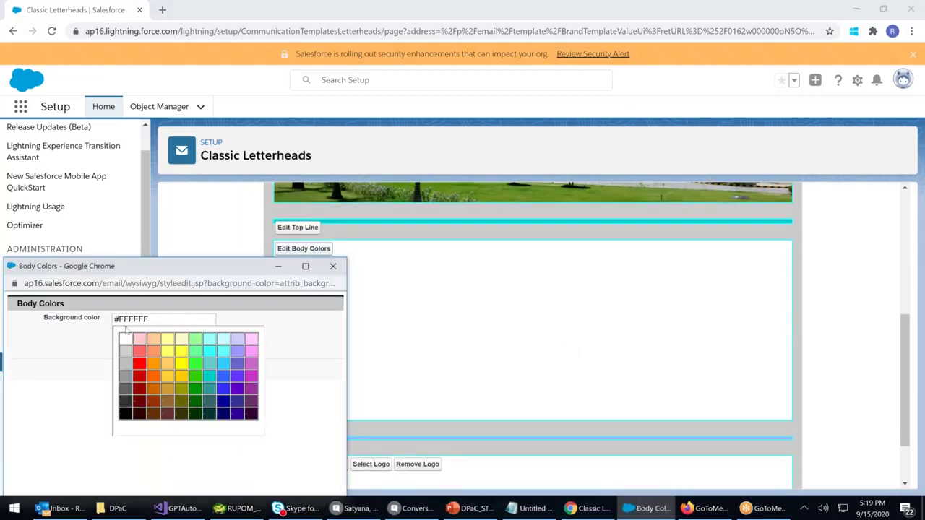
{"action": "left_click", "coordinate": [209, 376]}
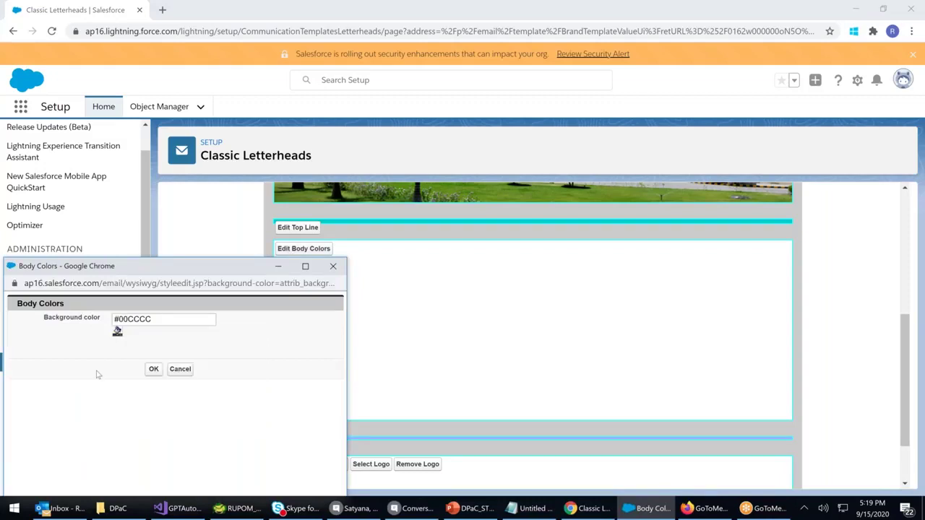
{"action": "left_click", "coordinate": [151, 368]}
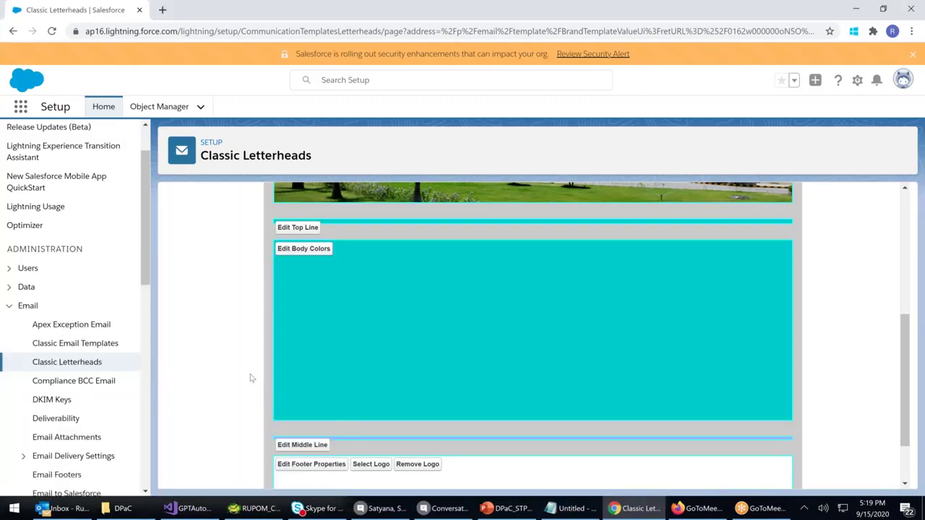
{"action": "scroll", "coordinate": [251, 376], "scroll_direction": "up", "scroll_amount": 2}
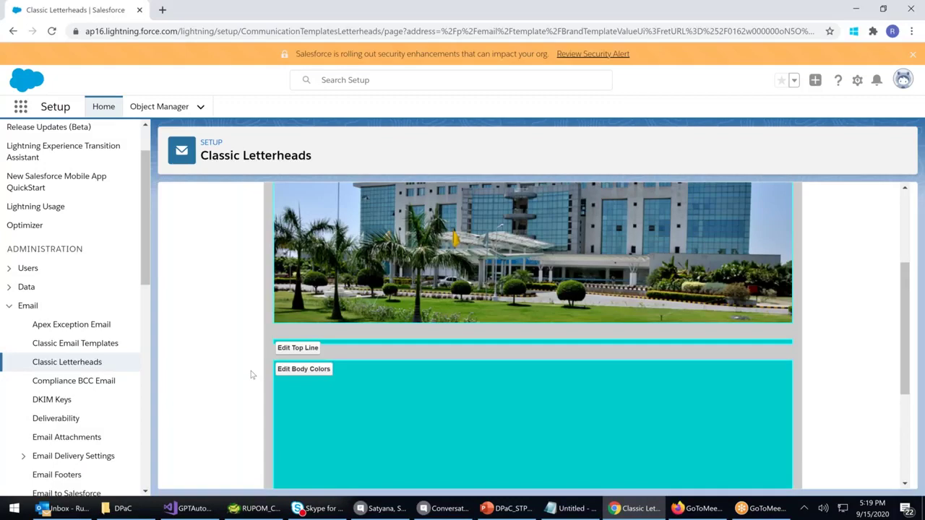
{"action": "scroll", "coordinate": [252, 375], "scroll_direction": "down", "scroll_amount": 1}
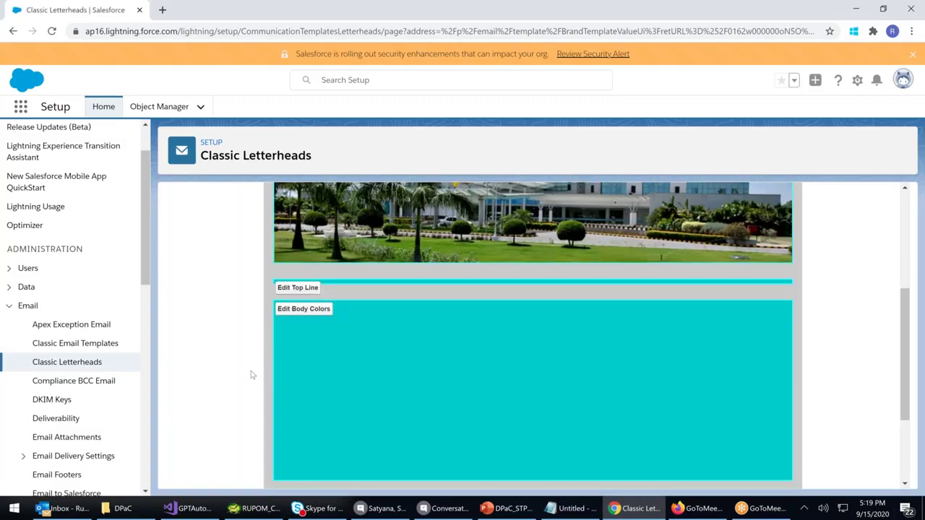
{"action": "scroll", "coordinate": [252, 375], "scroll_direction": "down", "scroll_amount": 1}
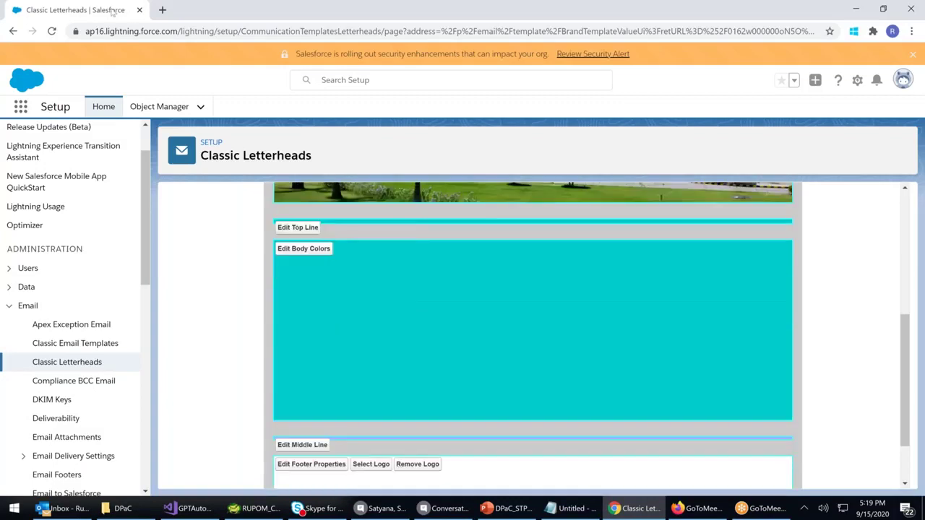
In a new tab, search Google for html color codes and open the HTML Color Codes site
{"action": "left_click", "coordinate": [163, 10]}
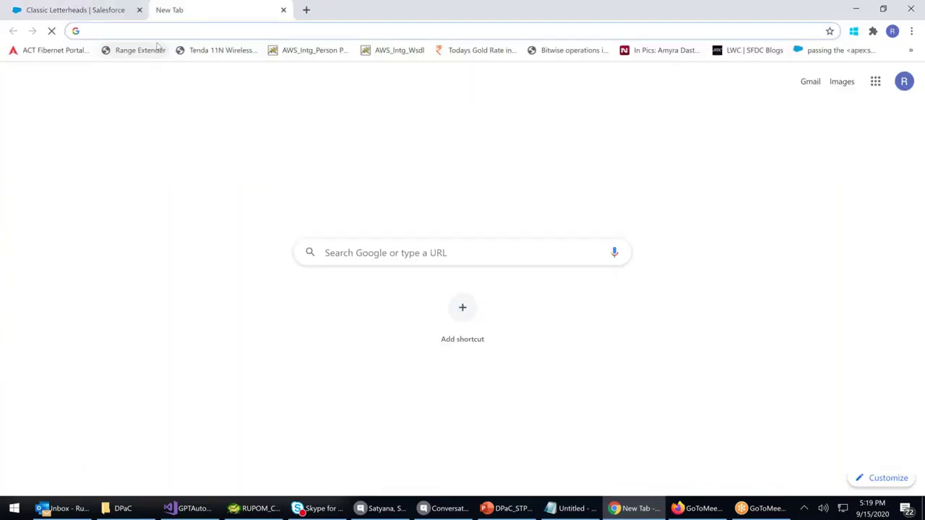
{"action": "type", "text": "www.google.com"}
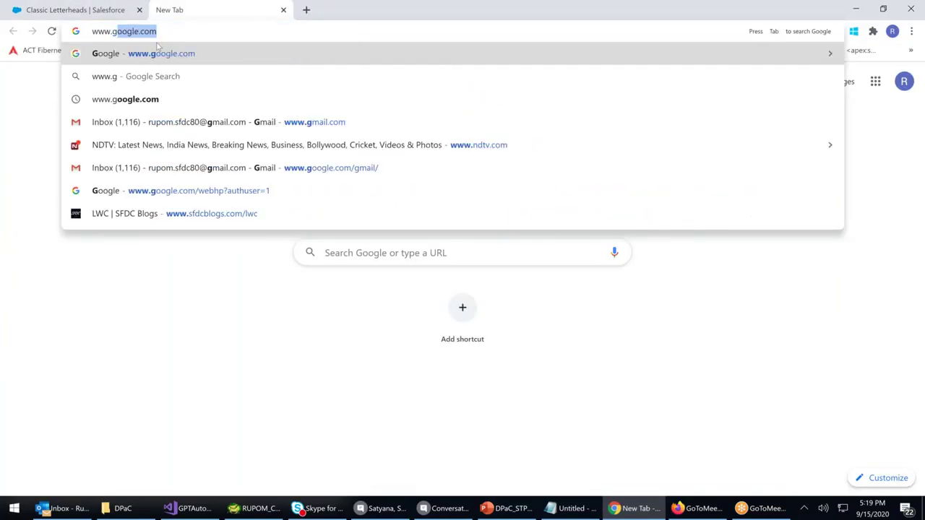
{"action": "key", "text": "Return"}
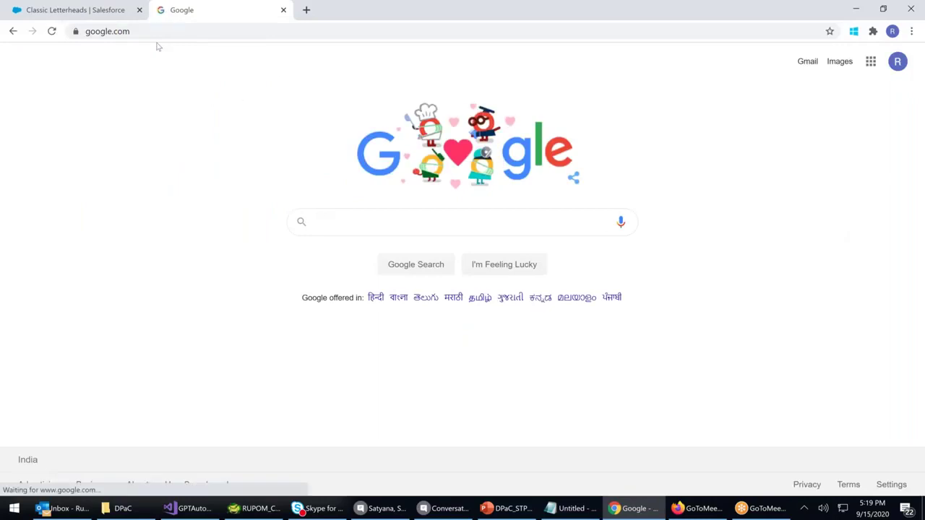
{"action": "type", "text": "html"}
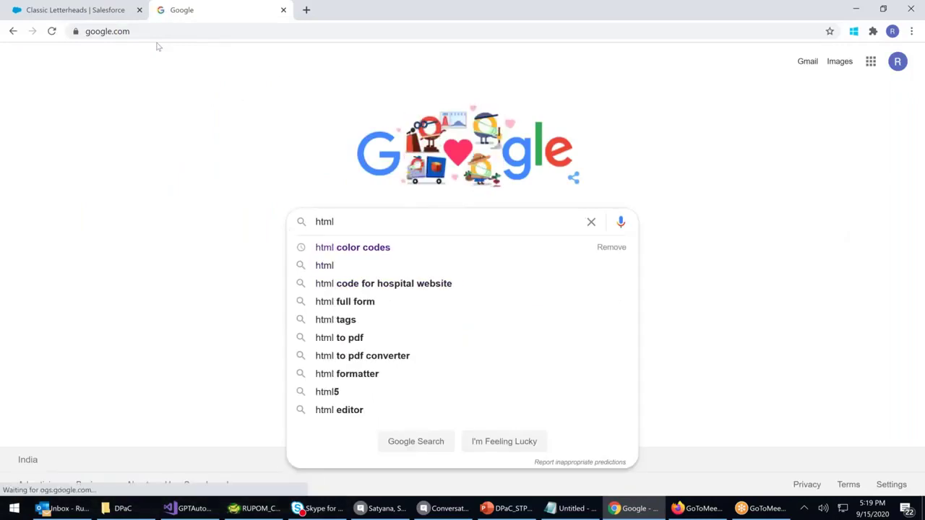
{"action": "left_click", "coordinate": [365, 249]}
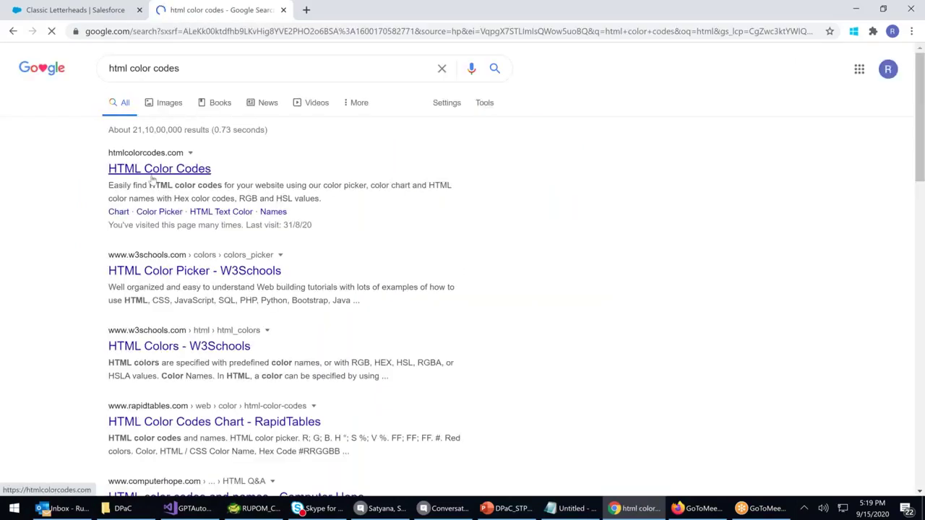
{"action": "left_click", "coordinate": [159, 169]}
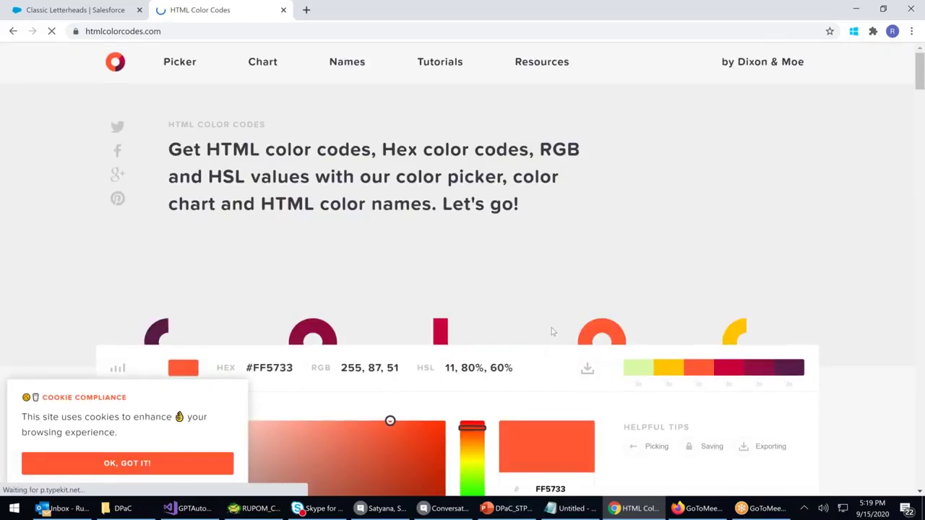
Pick a deep teal in the colour picker and select its hex value #05A888
{"action": "scroll", "coordinate": [551, 331], "scroll_direction": "down", "scroll_amount": 1}
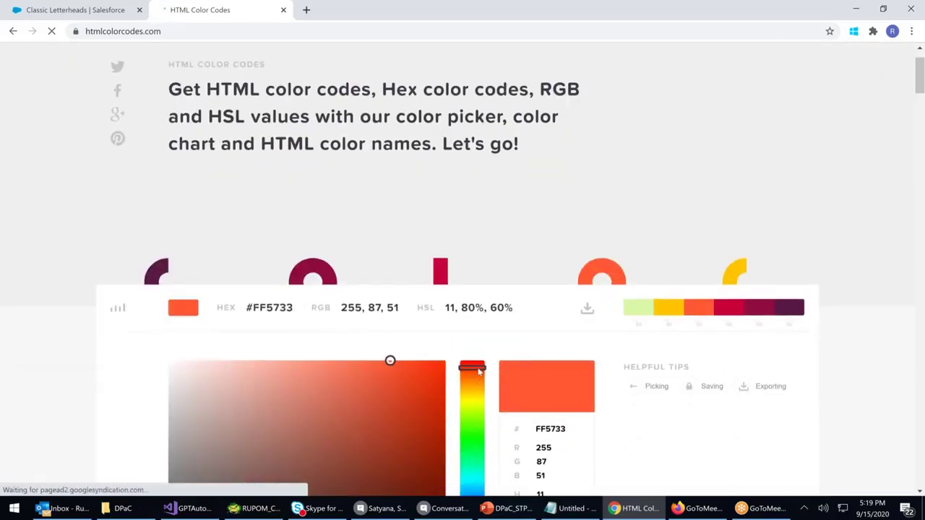
{"action": "left_click", "coordinate": [474, 394]}
{"action": "left_click_drag", "start_coordinate": [475, 455], "coordinate": [477, 481]}
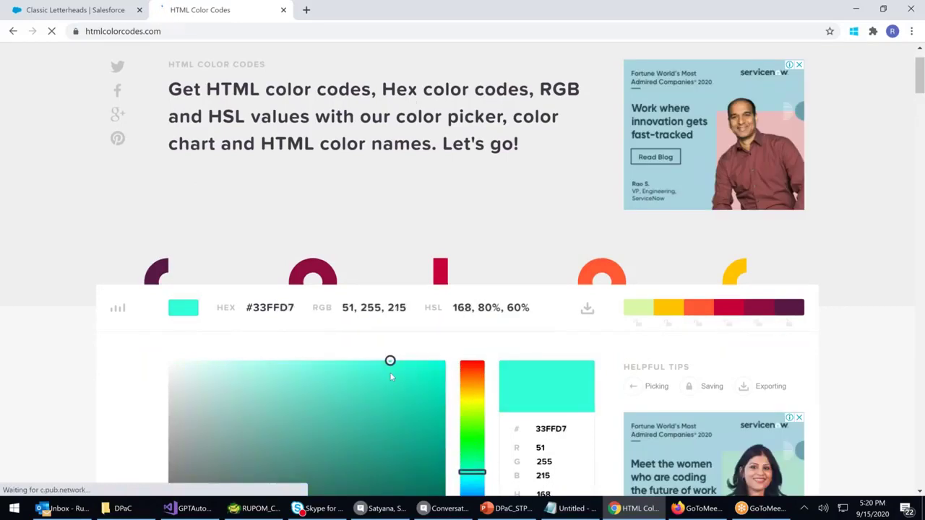
{"action": "left_click_drag", "start_coordinate": [420, 405], "coordinate": [437, 441]}
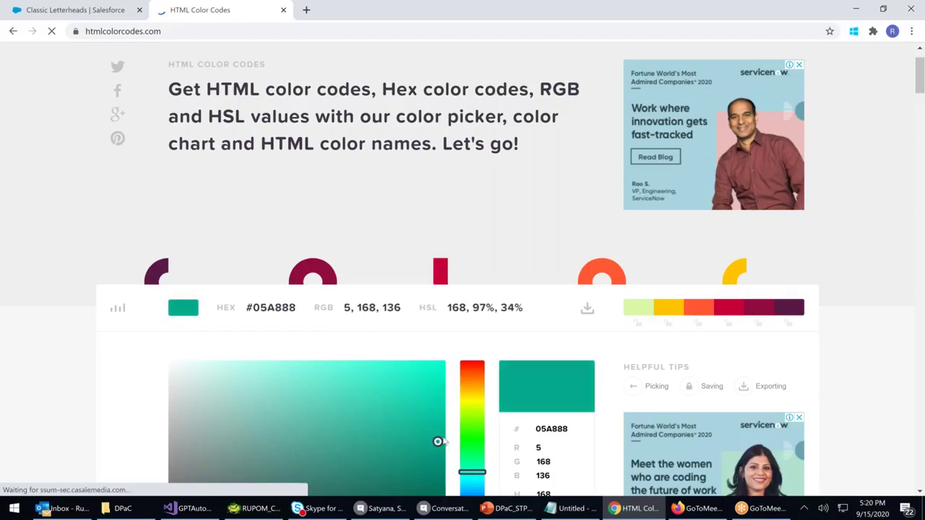
{"action": "triple_click", "coordinate": [270, 308]}
{"action": "key", "text": "ctrl+c"}
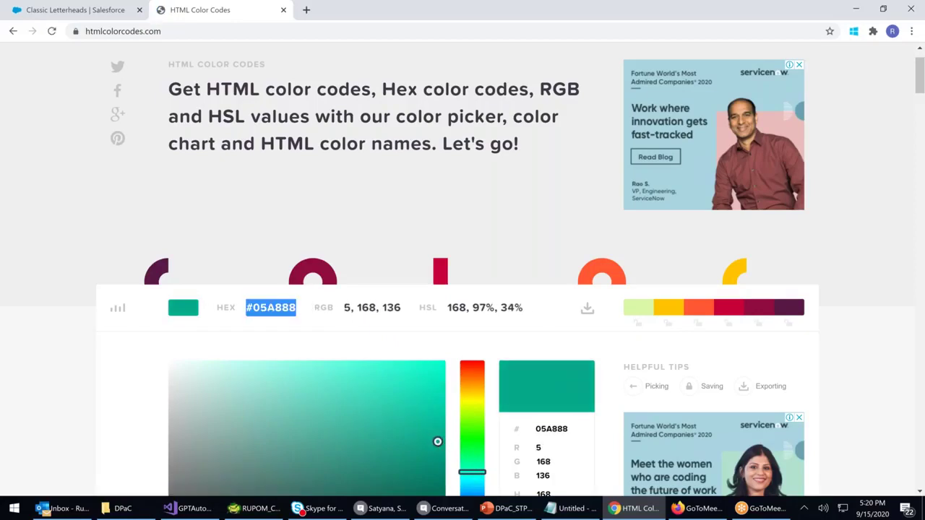
{"action": "left_click", "coordinate": [41, 13]}
Change the letterhead body colour to the pasted teal #05A888
{"action": "left_click", "coordinate": [313, 253]}
{"action": "triple_click", "coordinate": [130, 321]}
{"action": "key", "text": "BackSpace"}
{"action": "key", "text": "ctrl+v"}
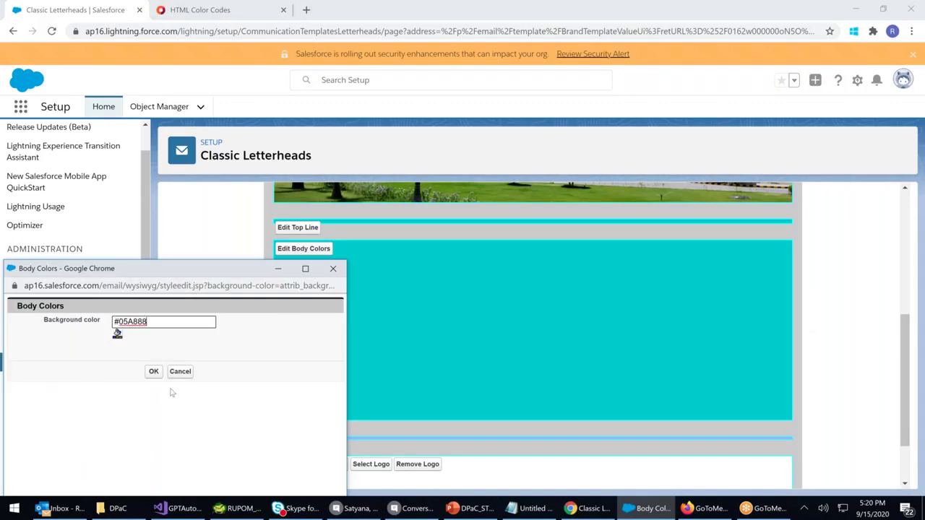
{"action": "key", "text": "Tab"}
{"action": "key", "text": "Return"}
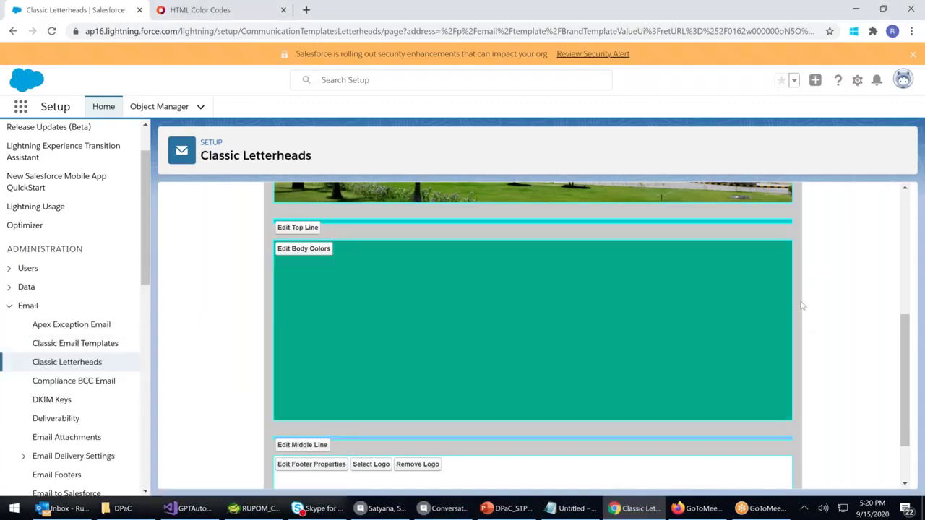
{"action": "scroll", "coordinate": [801, 309], "scroll_direction": "up", "scroll_amount": 1}
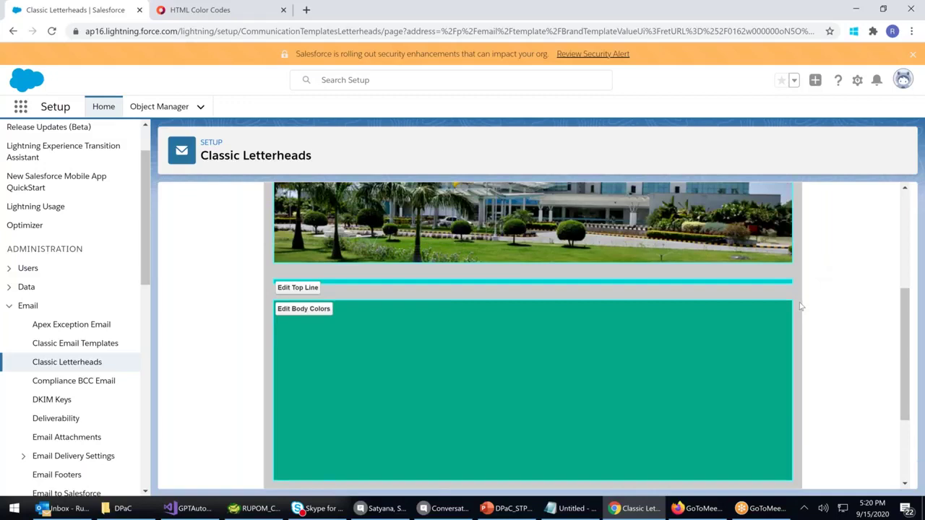
{"action": "scroll", "coordinate": [436, 423], "scroll_direction": "down", "scroll_amount": 2}
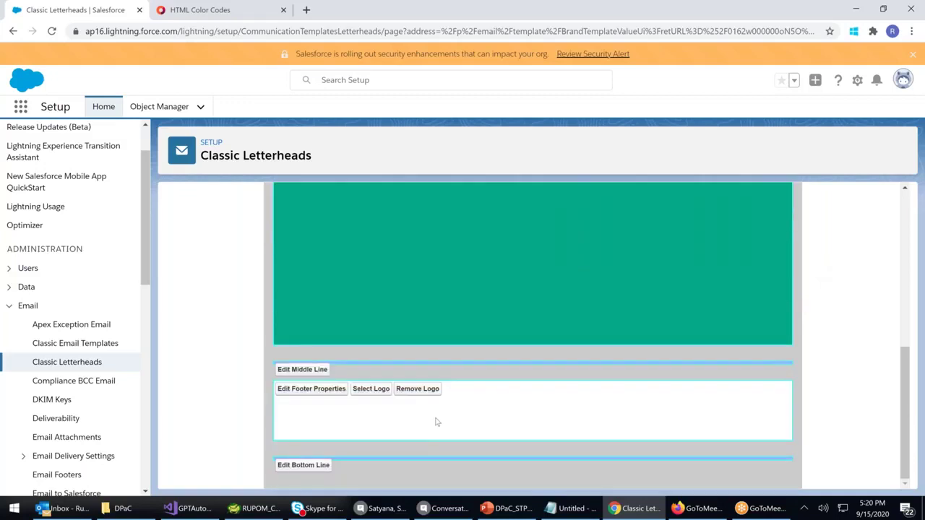
Insert the Aimp3 Apollo Hospitals logo into the letterhead footer
{"action": "left_click", "coordinate": [372, 390]}
{"action": "left_click", "coordinate": [120, 362]}
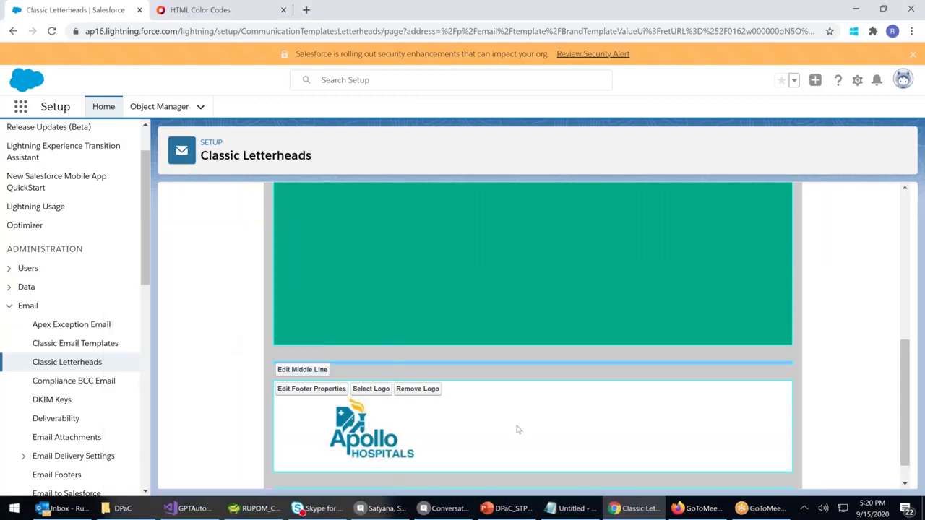
{"action": "scroll", "coordinate": [517, 429], "scroll_direction": "down", "scroll_amount": 1}
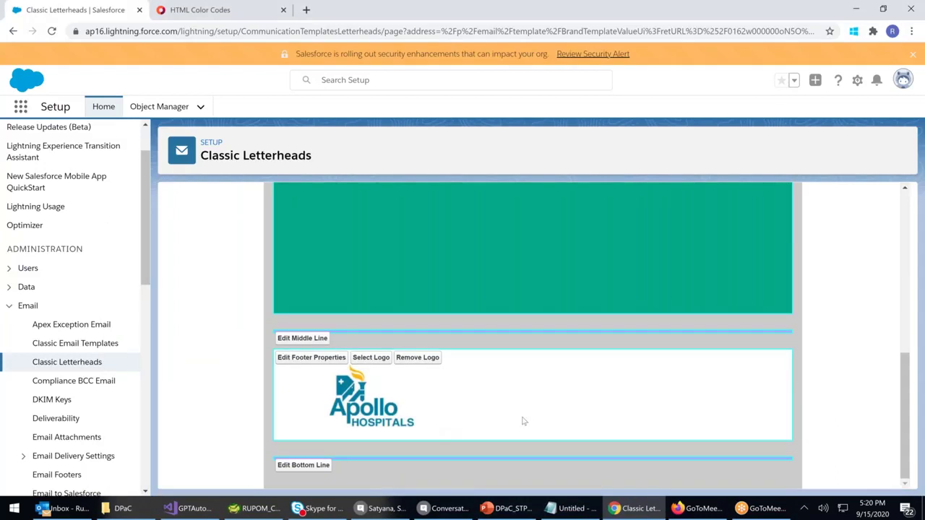
{"action": "scroll", "coordinate": [524, 416], "scroll_direction": "up", "scroll_amount": 10}
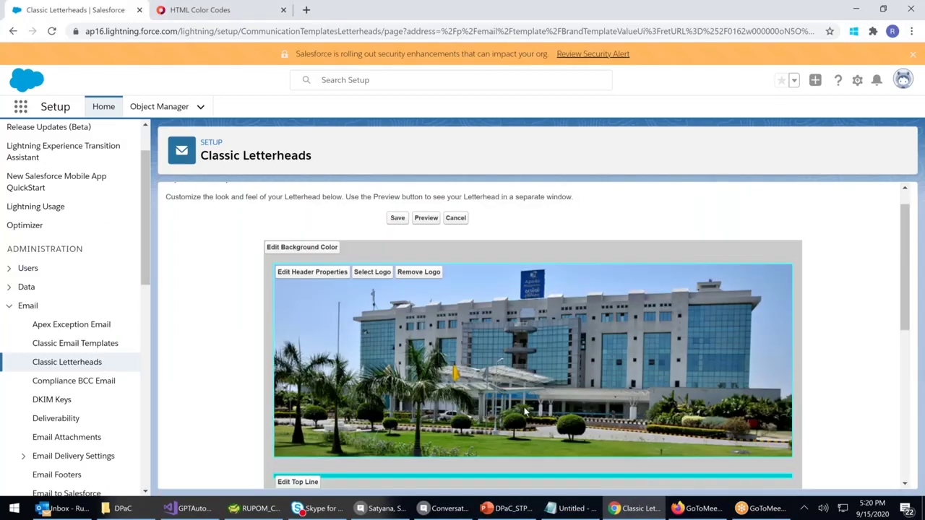
{"action": "scroll", "coordinate": [526, 412], "scroll_direction": "up", "scroll_amount": 1}
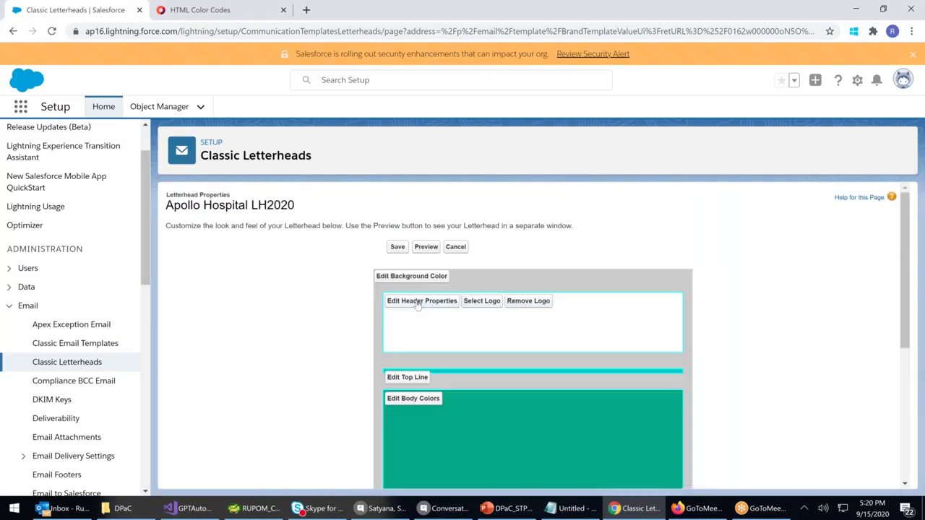
Insert the Aimp3 logo in the header, aligned Center horizontally and Middle vertically
{"action": "left_click", "coordinate": [479, 308]}
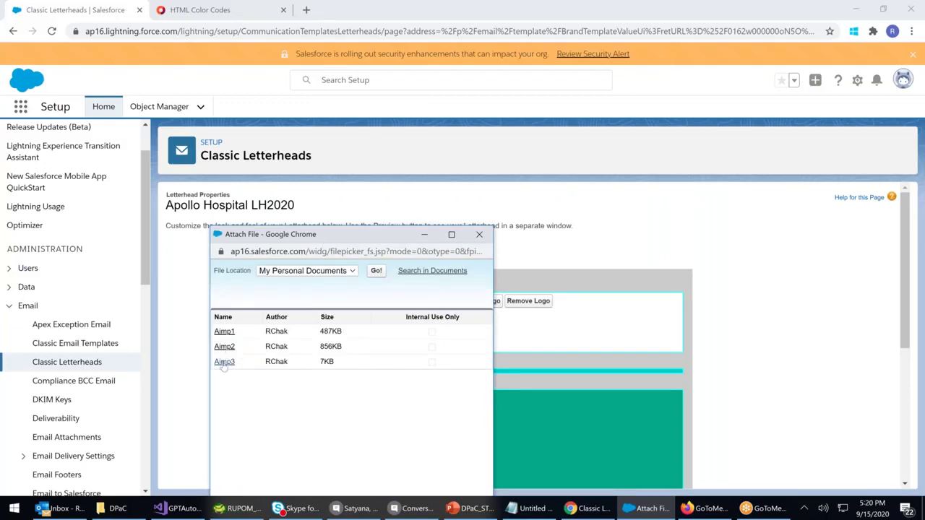
{"action": "left_click", "coordinate": [224, 363]}
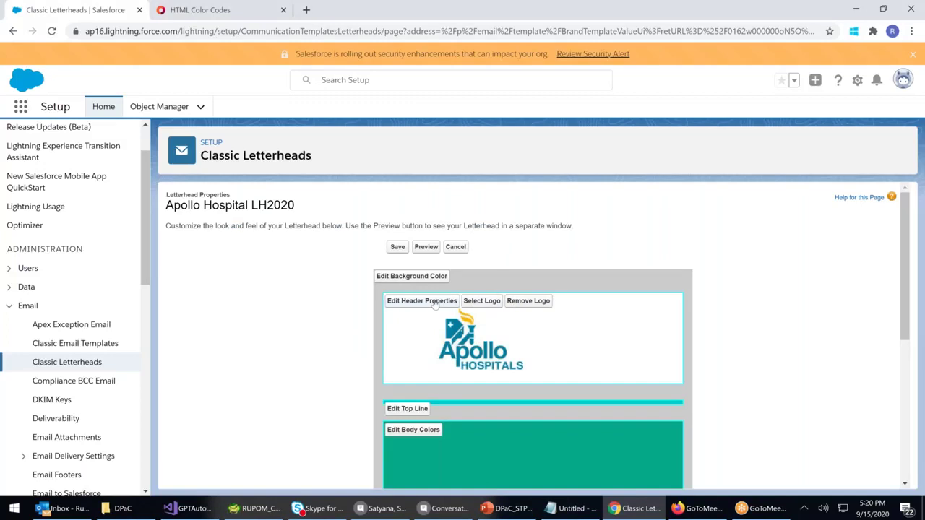
{"action": "left_click", "coordinate": [433, 303]}
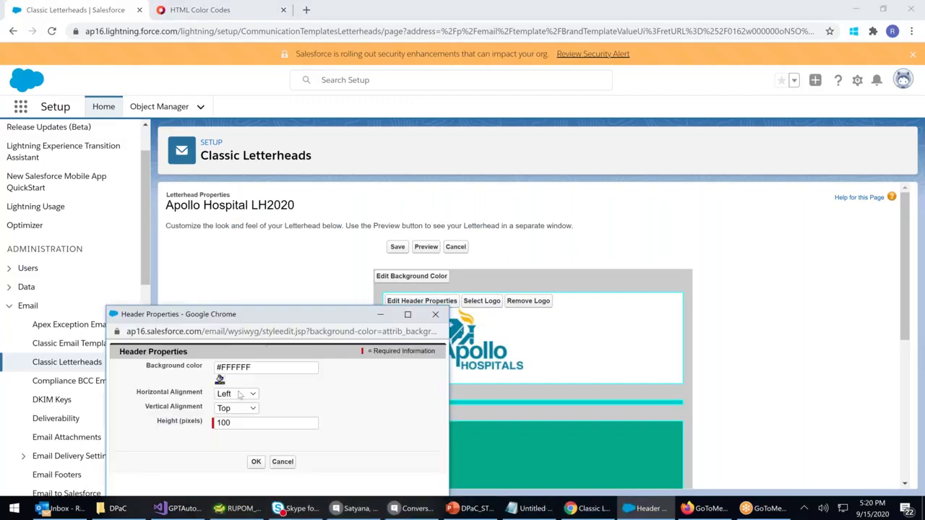
{"action": "left_click", "coordinate": [244, 395]}
{"action": "left_click", "coordinate": [228, 447]}
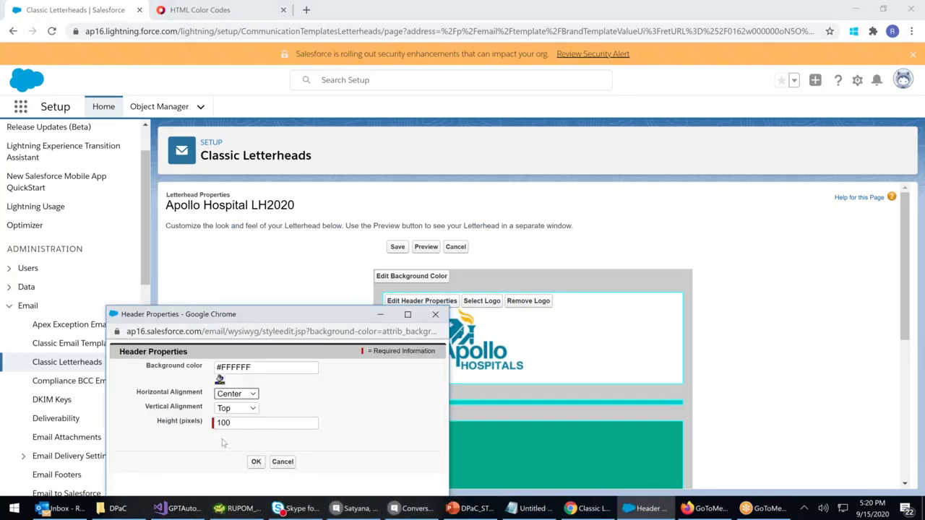
{"action": "left_click", "coordinate": [234, 408]}
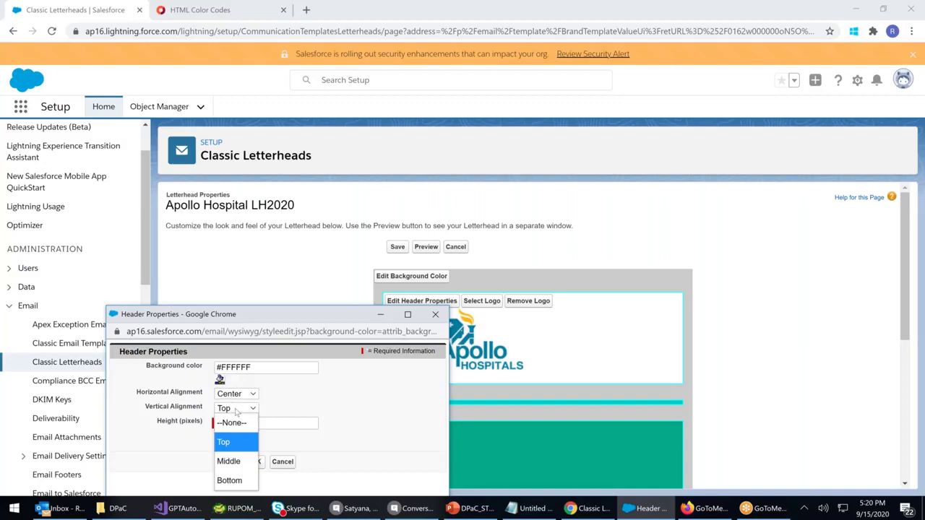
{"action": "left_click", "coordinate": [232, 459]}
{"action": "left_click", "coordinate": [255, 462]}
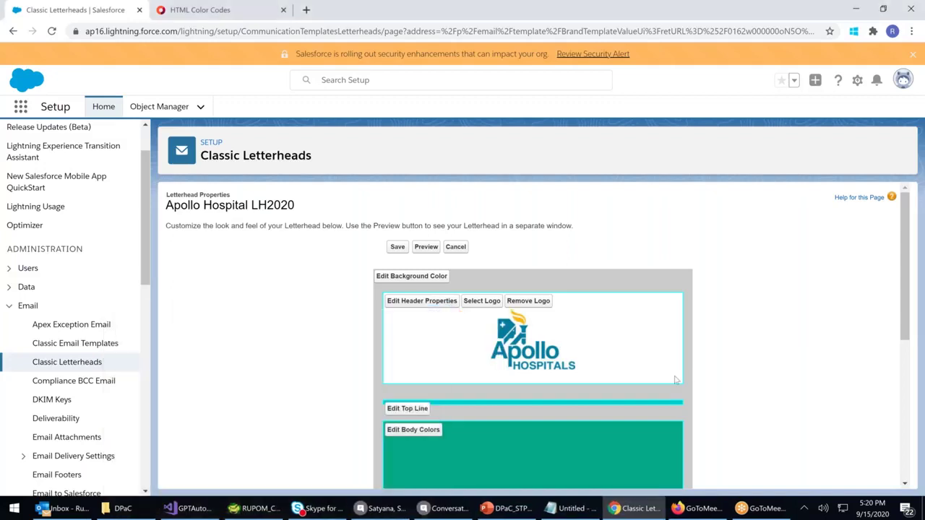
Replace the footer logo with the hospital building photo and review the letterhead
{"action": "scroll", "coordinate": [689, 386], "scroll_direction": "down", "scroll_amount": 2}
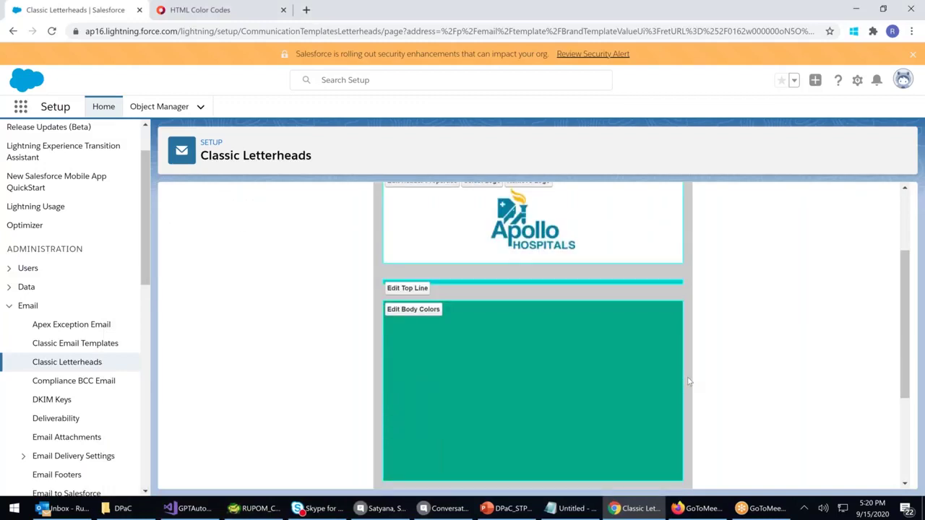
{"action": "scroll", "coordinate": [689, 381], "scroll_direction": "down", "scroll_amount": 3}
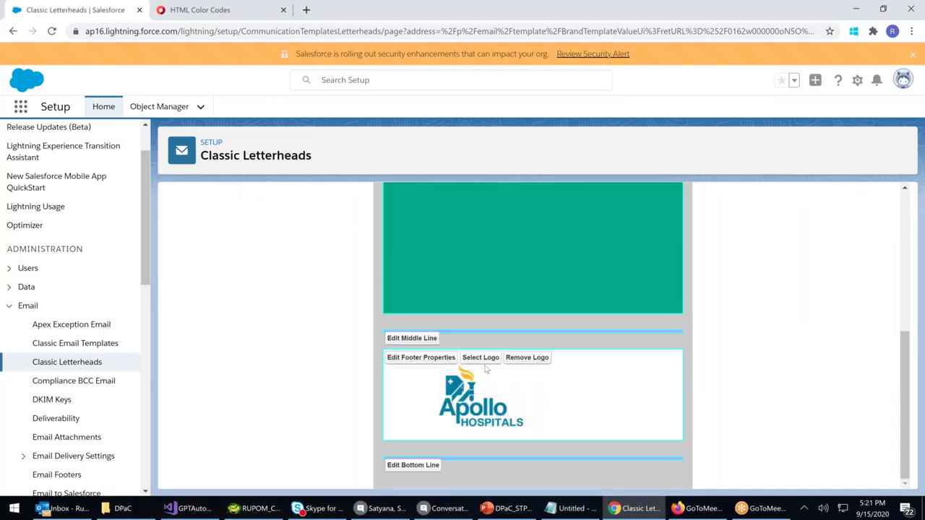
{"action": "left_click", "coordinate": [529, 362]}
{"action": "left_click", "coordinate": [489, 393]}
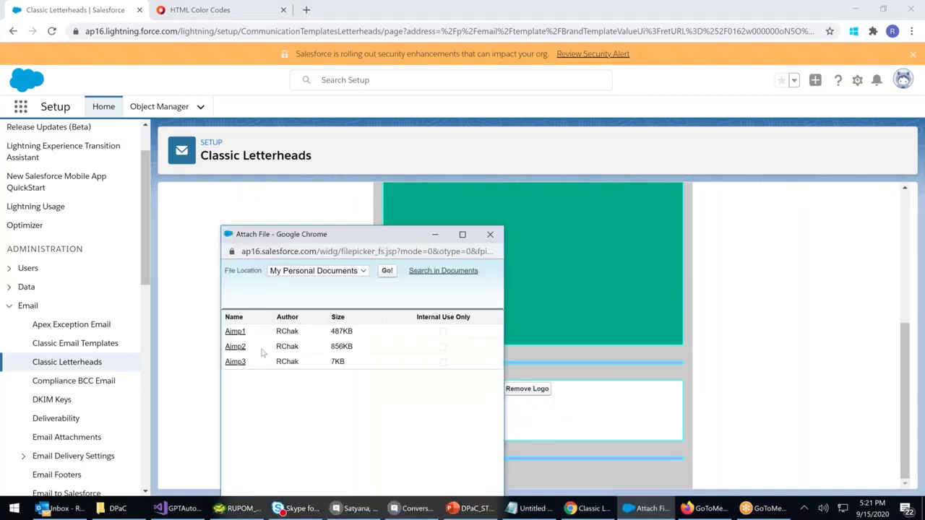
{"action": "left_click", "coordinate": [234, 332]}
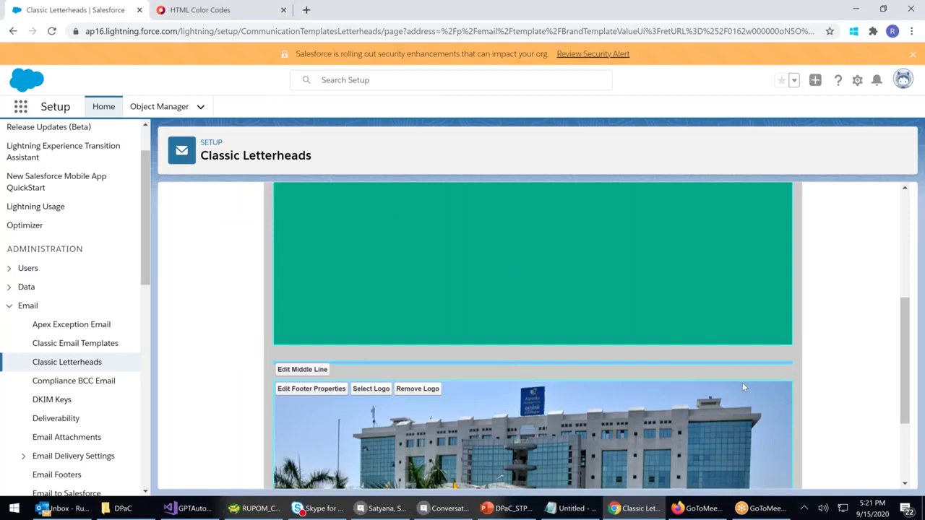
{"action": "scroll", "coordinate": [743, 387], "scroll_direction": "down", "scroll_amount": 2}
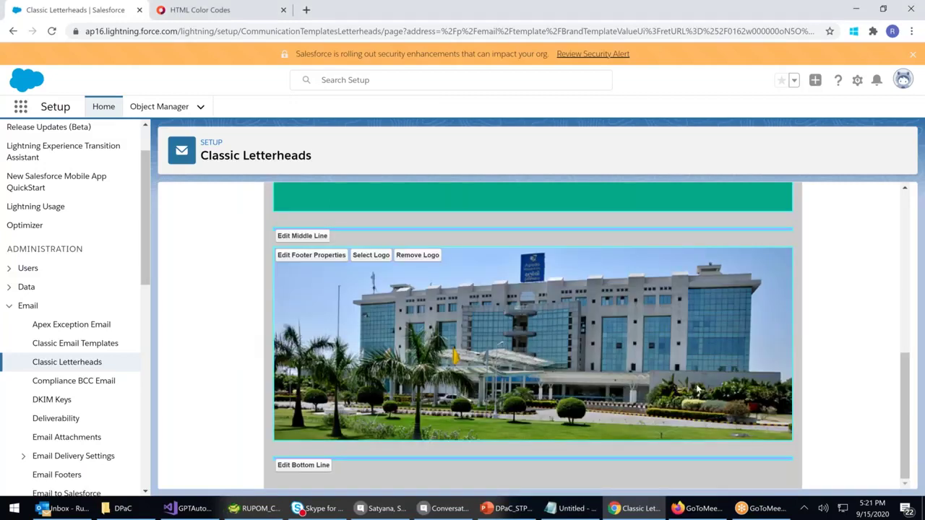
{"action": "scroll", "coordinate": [697, 390], "scroll_direction": "up", "scroll_amount": 5}
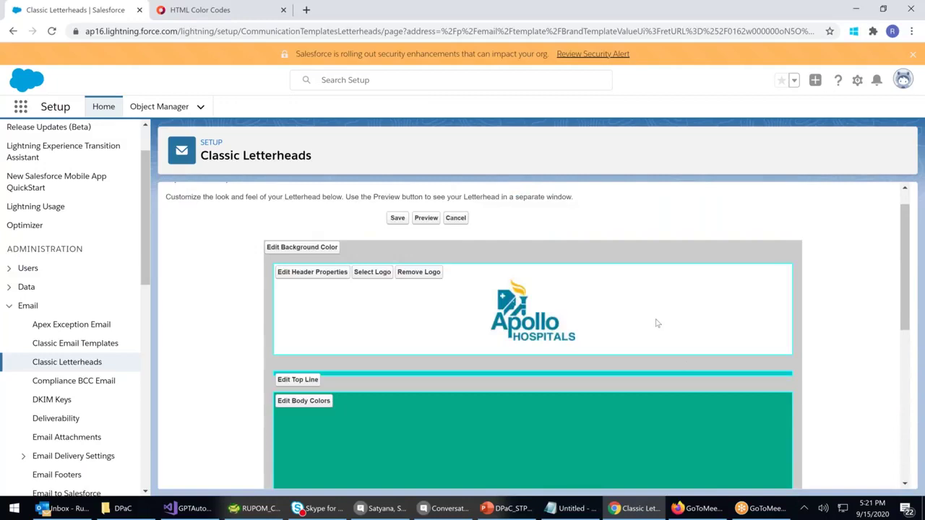
{"action": "scroll", "coordinate": [657, 323], "scroll_direction": "down", "scroll_amount": 5}
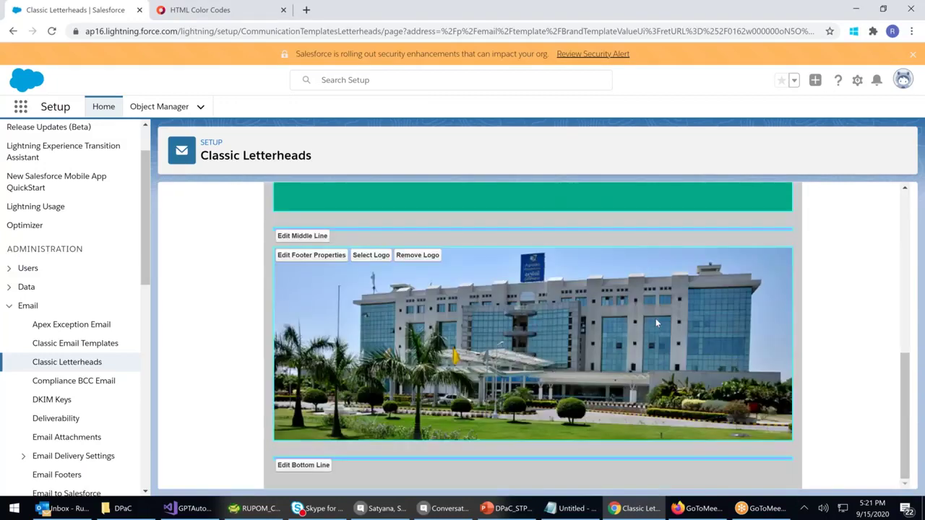
{"action": "scroll", "coordinate": [655, 318], "scroll_direction": "up", "scroll_amount": 1}
{"action": "scroll", "coordinate": [656, 318], "scroll_direction": "up", "scroll_amount": 2}
Set the middle line to teal #00CCCC with a height of 10 pixels
{"action": "left_click", "coordinate": [316, 419]}
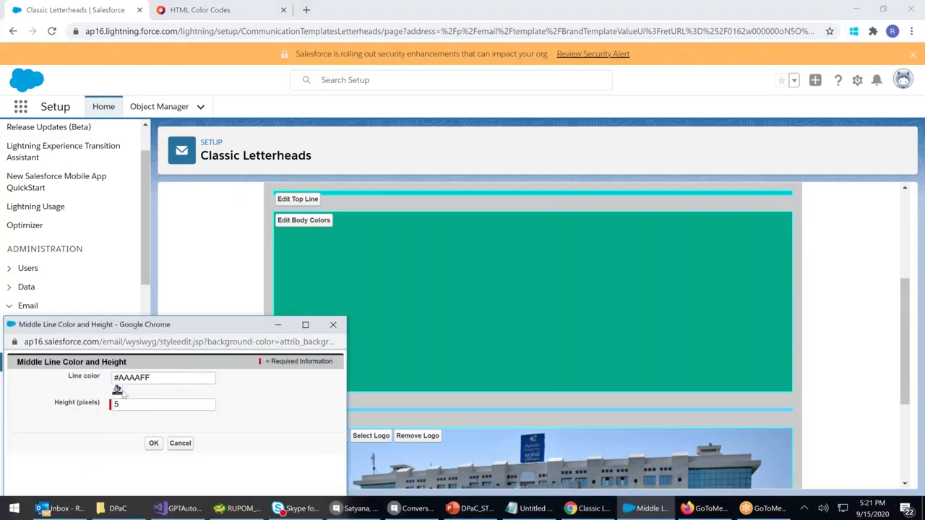
{"action": "left_click", "coordinate": [117, 390]}
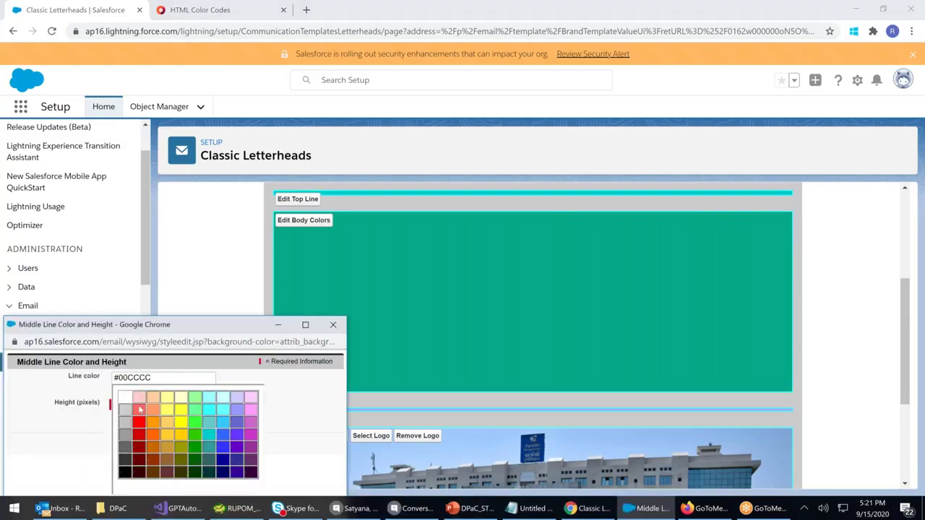
{"action": "left_click", "coordinate": [103, 404]}
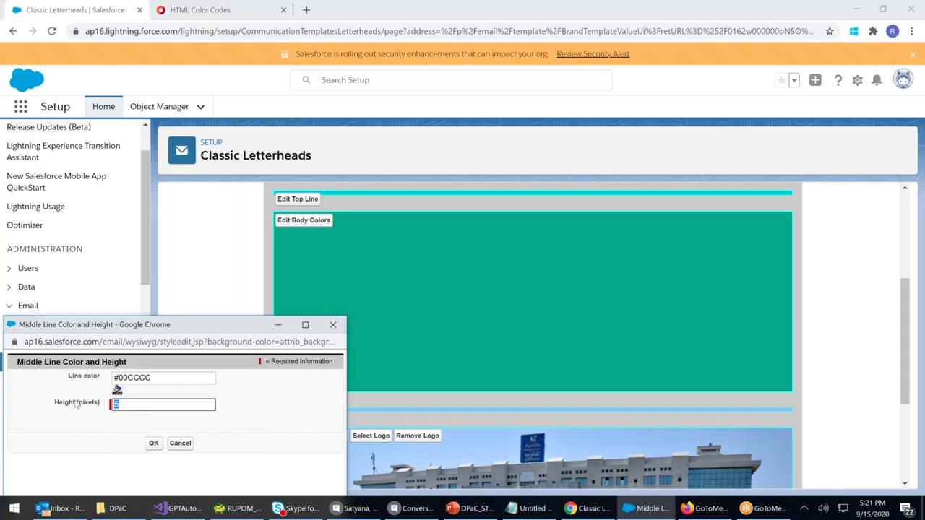
{"action": "type", "text": "q0"}
{"action": "key", "text": "BackSpace"}
{"action": "key", "text": "BackSpace"}
{"action": "type", "text": "10"}
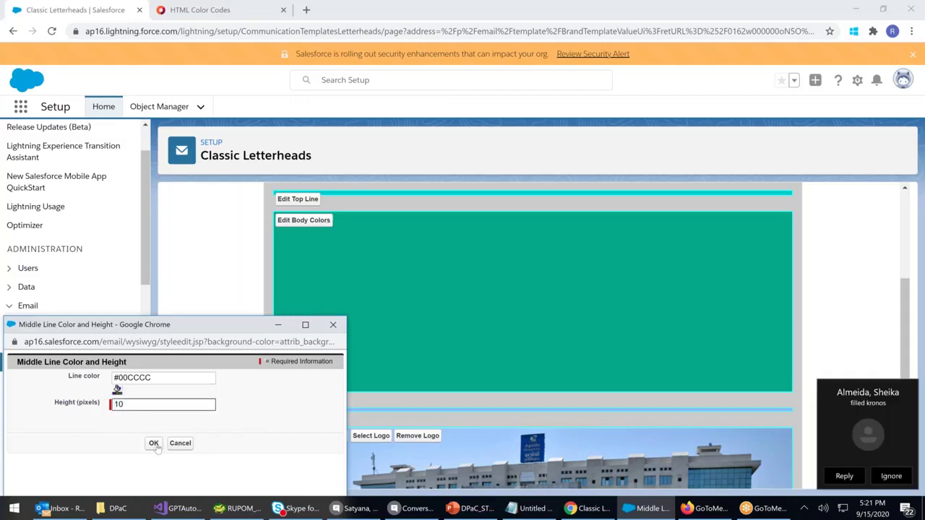
{"action": "left_click", "coordinate": [154, 443]}
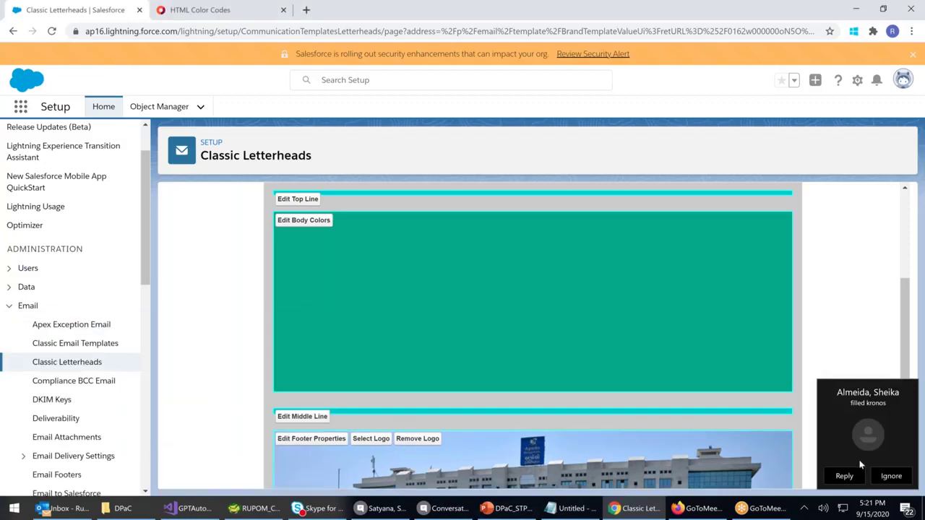
Dismiss the incoming chat notification and scroll back to the top of the letterhead
{"action": "left_click", "coordinate": [873, 423]}
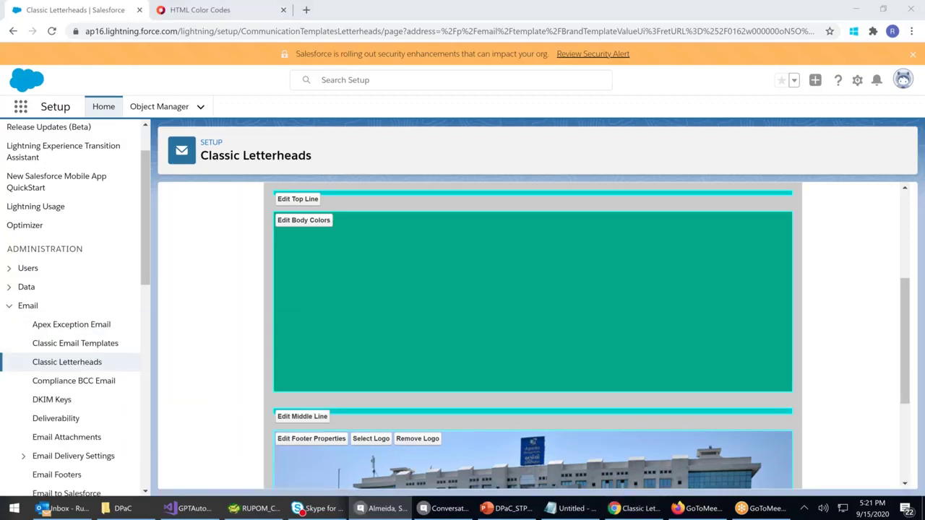
{"action": "left_click", "coordinate": [858, 313]}
{"action": "left_click", "coordinate": [828, 325]}
{"action": "scroll", "coordinate": [825, 344], "scroll_direction": "up", "scroll_amount": 3}
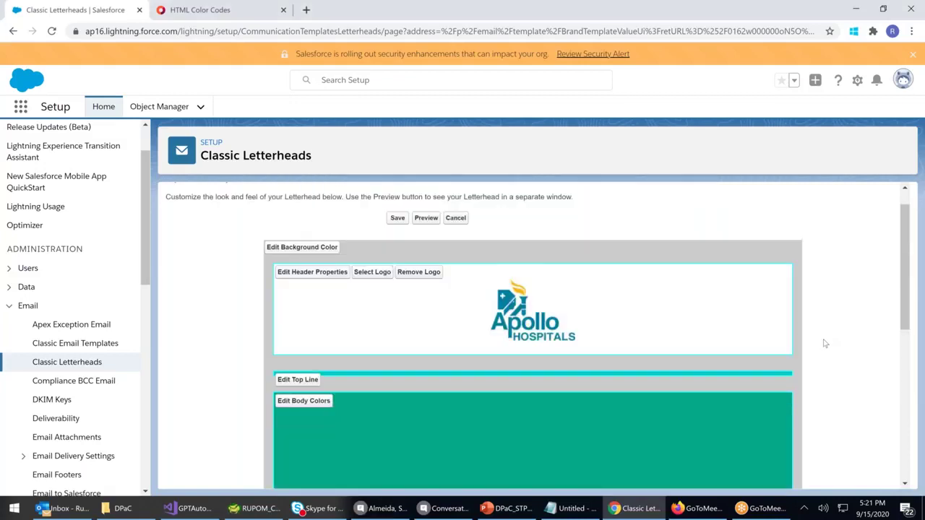
{"action": "scroll", "coordinate": [825, 344], "scroll_direction": "up", "scroll_amount": 1}
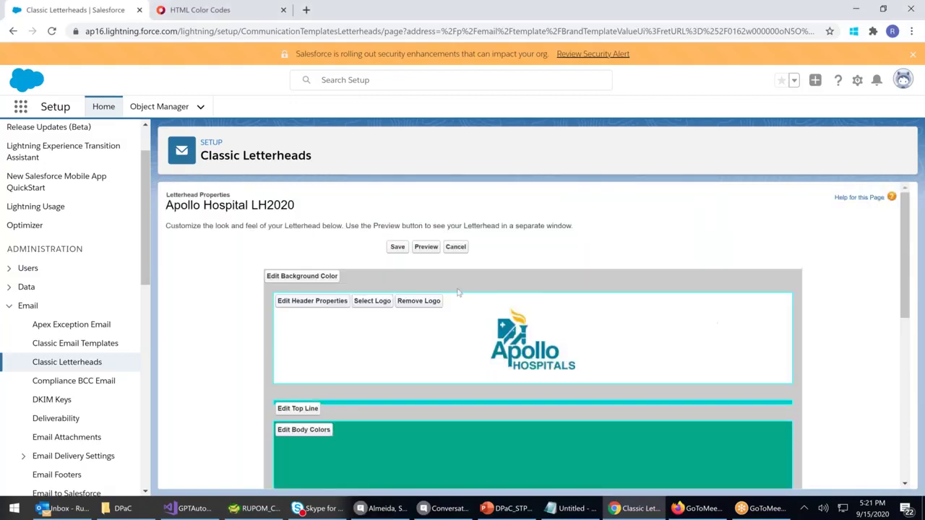
Preview the recoloured Apollo Hospital LH2020 letterhead in a new tab and scroll through it
{"action": "left_click", "coordinate": [426, 247]}
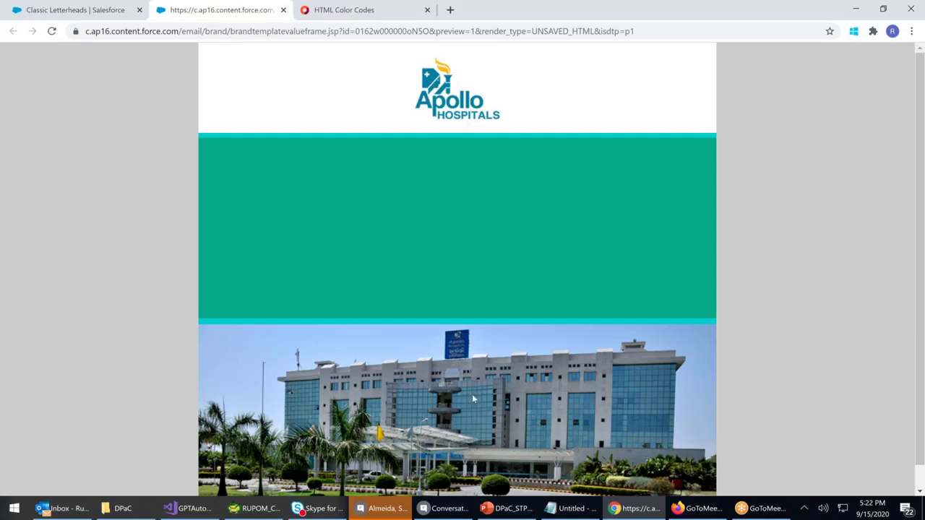
{"action": "scroll", "coordinate": [472, 396], "scroll_direction": "down", "scroll_amount": 1}
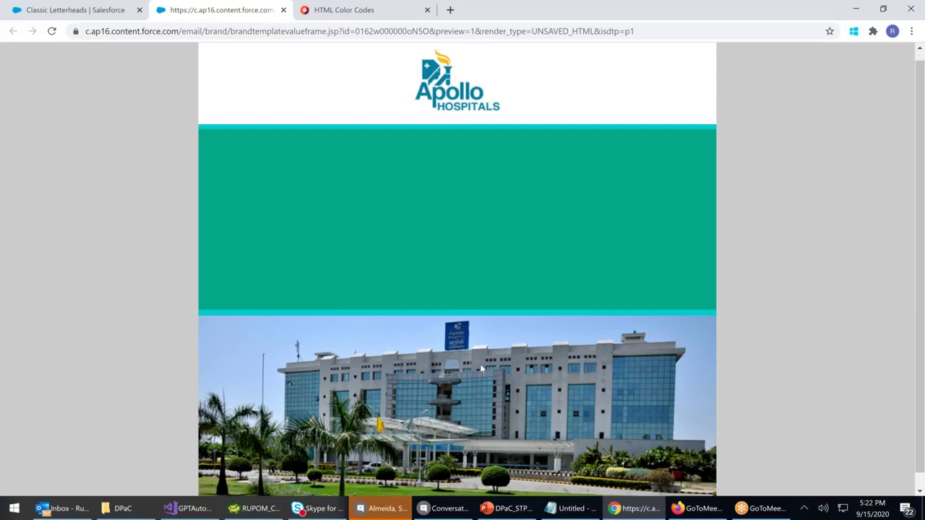
{"action": "scroll", "coordinate": [479, 372], "scroll_direction": "down", "scroll_amount": 1}
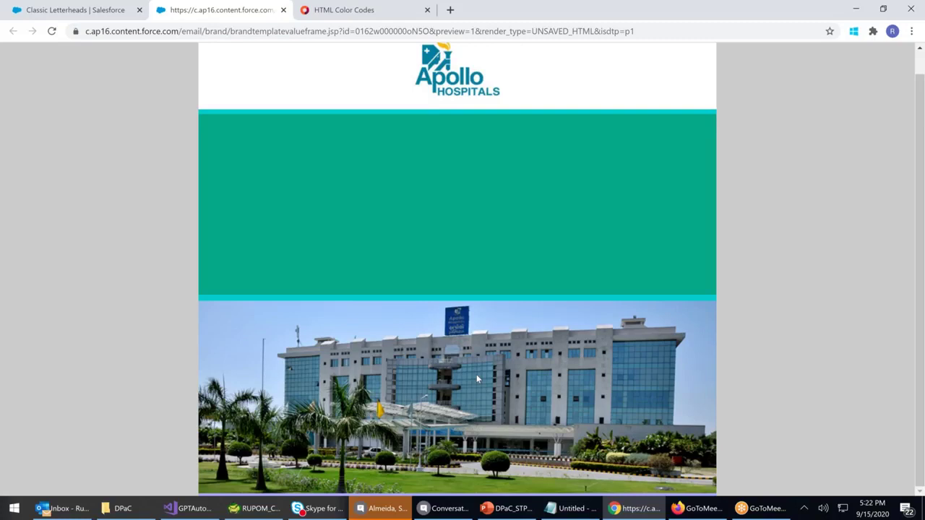
{"action": "scroll", "coordinate": [475, 365], "scroll_direction": "up", "scroll_amount": 2}
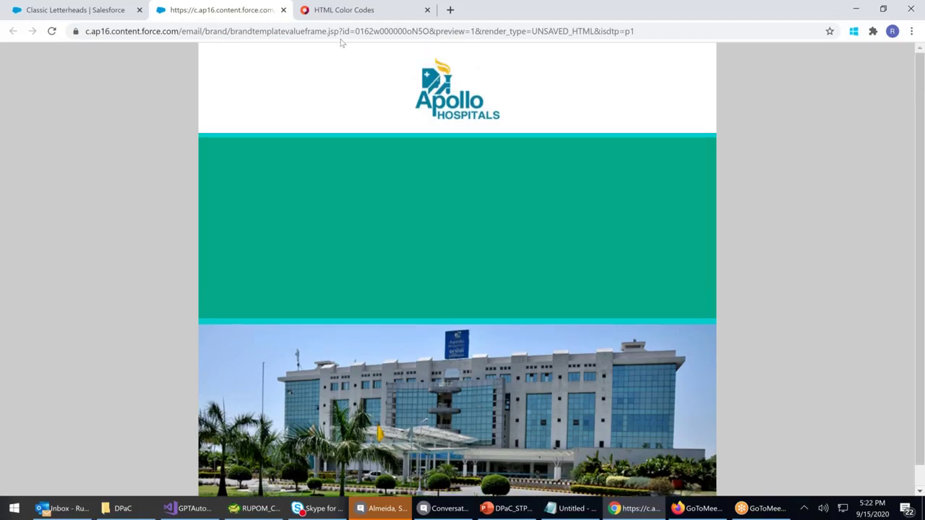
Close the letterhead preview and save the letterhead design changes
{"action": "left_click", "coordinate": [283, 10]}
{"action": "left_click", "coordinate": [397, 246]}
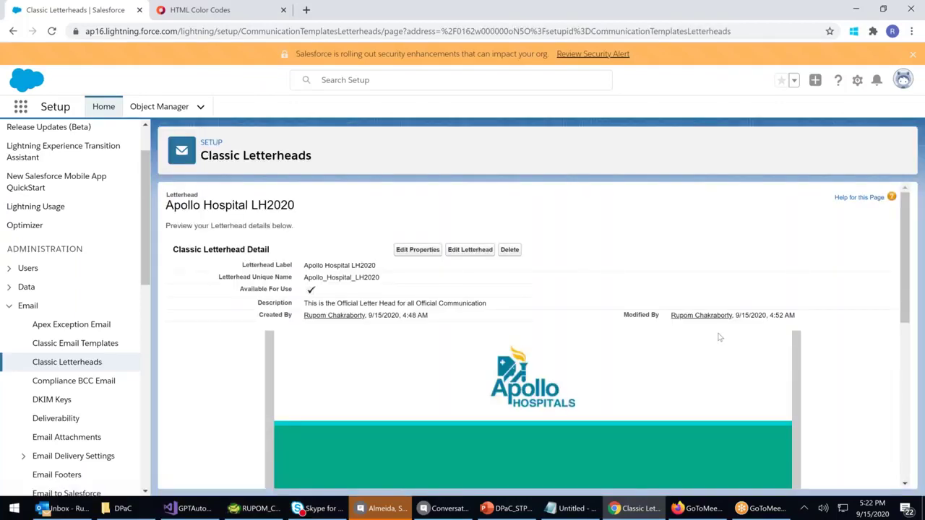
{"action": "scroll", "coordinate": [718, 335], "scroll_direction": "down", "scroll_amount": 5}
{"action": "scroll", "coordinate": [719, 337], "scroll_direction": "down", "scroll_amount": 3}
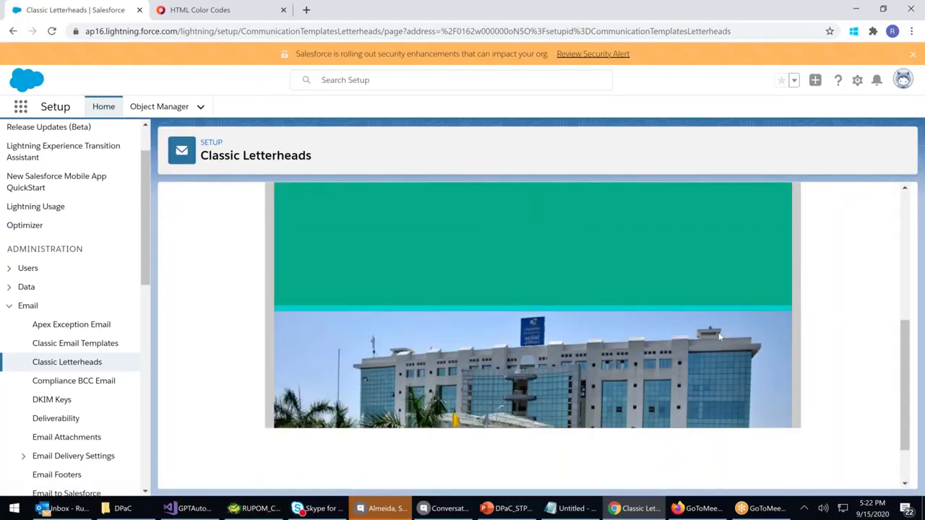
{"action": "scroll", "coordinate": [719, 336], "scroll_direction": "up", "scroll_amount": 8}
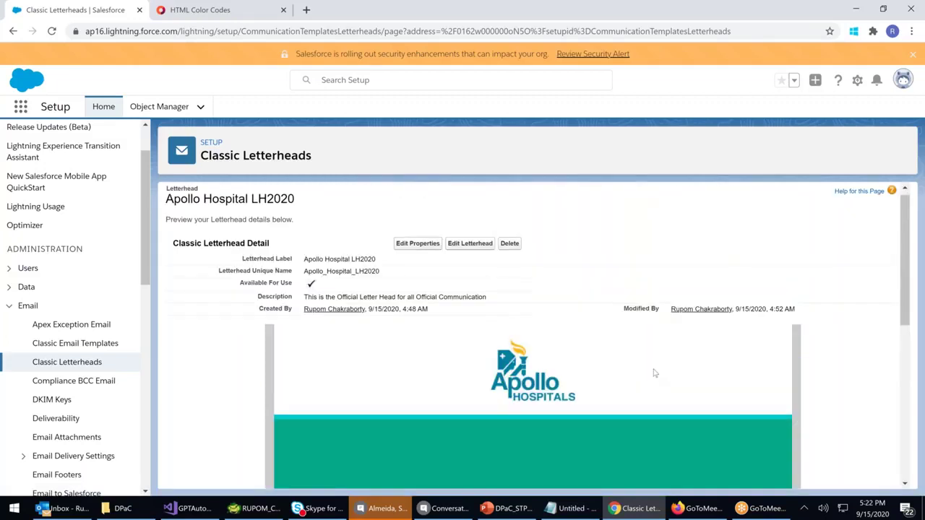
Resave the letterhead's label and description unchanged and return to its design editor
{"action": "left_click", "coordinate": [415, 244]}
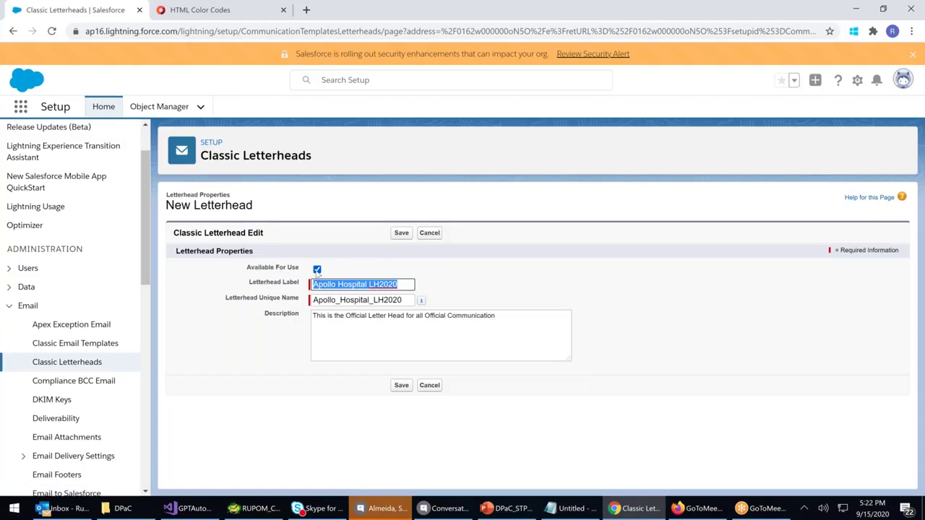
{"action": "left_click", "coordinate": [402, 233]}
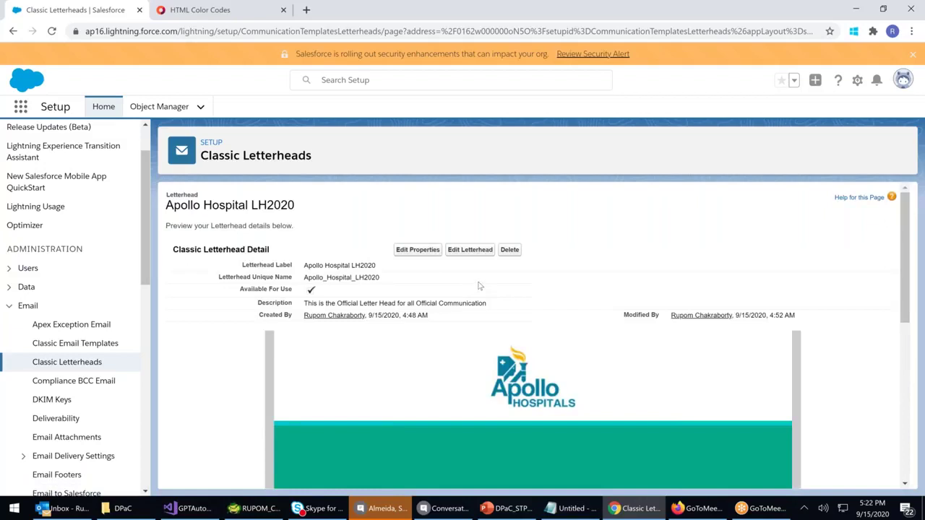
{"action": "scroll", "coordinate": [479, 289], "scroll_direction": "down", "scroll_amount": 2}
{"action": "scroll", "coordinate": [479, 289], "scroll_direction": "up", "scroll_amount": 1}
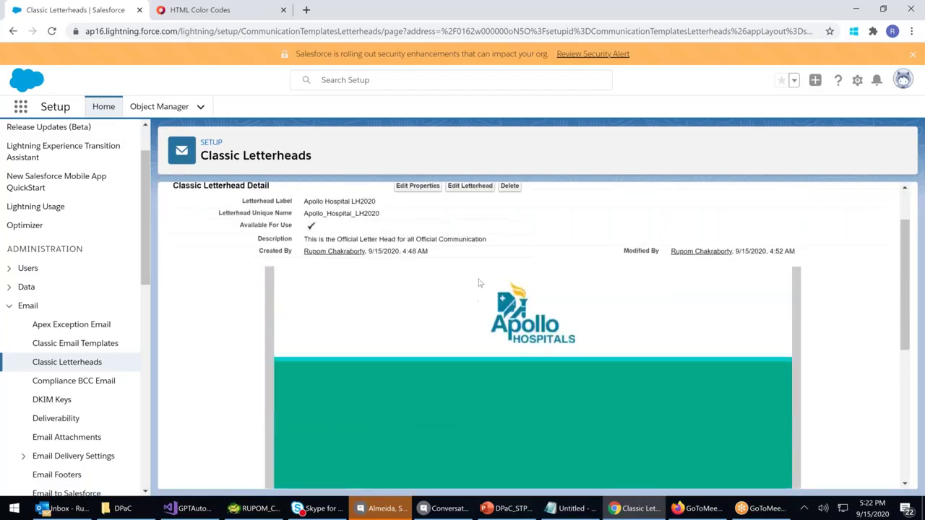
{"action": "left_click", "coordinate": [468, 190]}
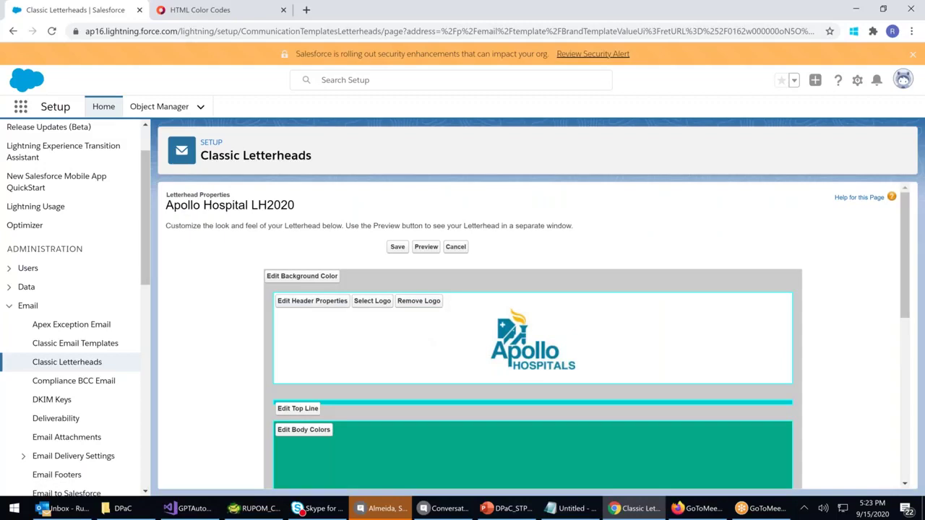
Change the letterhead header background colour to teal #00CCCC
{"action": "left_click", "coordinate": [321, 300]}
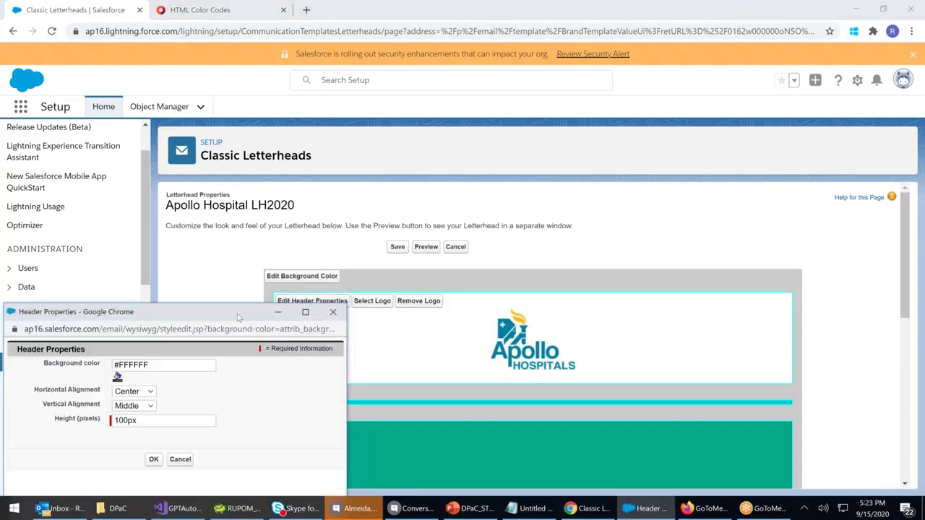
{"action": "left_click", "coordinate": [249, 282]}
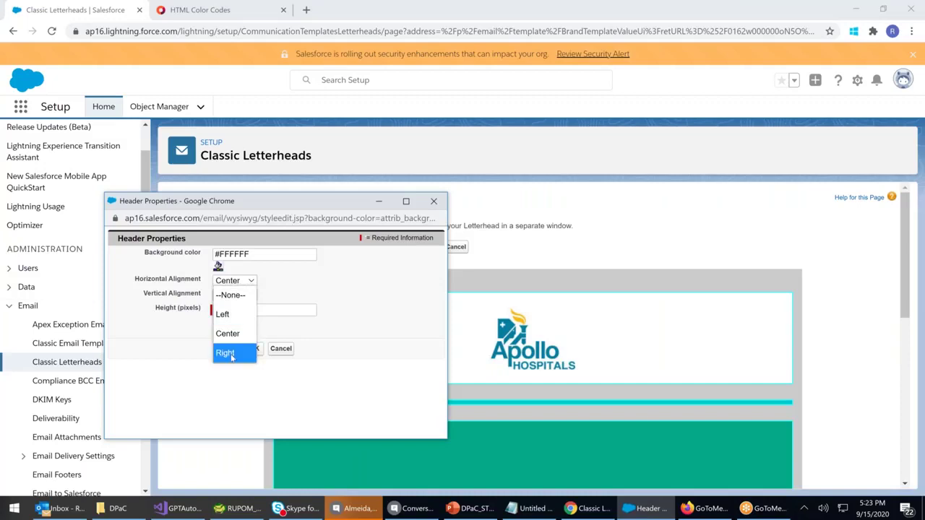
{"action": "left_click", "coordinate": [218, 265]}
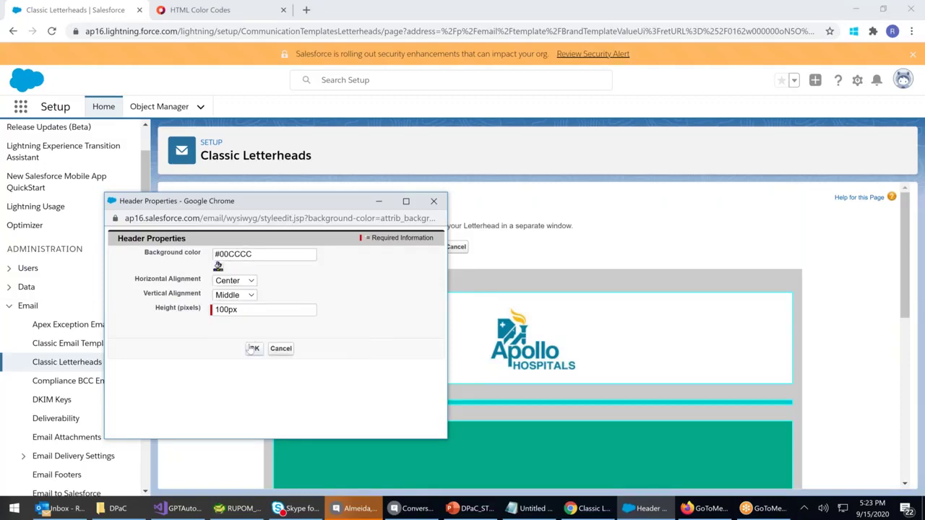
{"action": "left_click", "coordinate": [254, 347]}
Change the body background colour to teal #00CCCC and save the letterhead
{"action": "scroll", "coordinate": [790, 365], "scroll_direction": "down", "scroll_amount": 1}
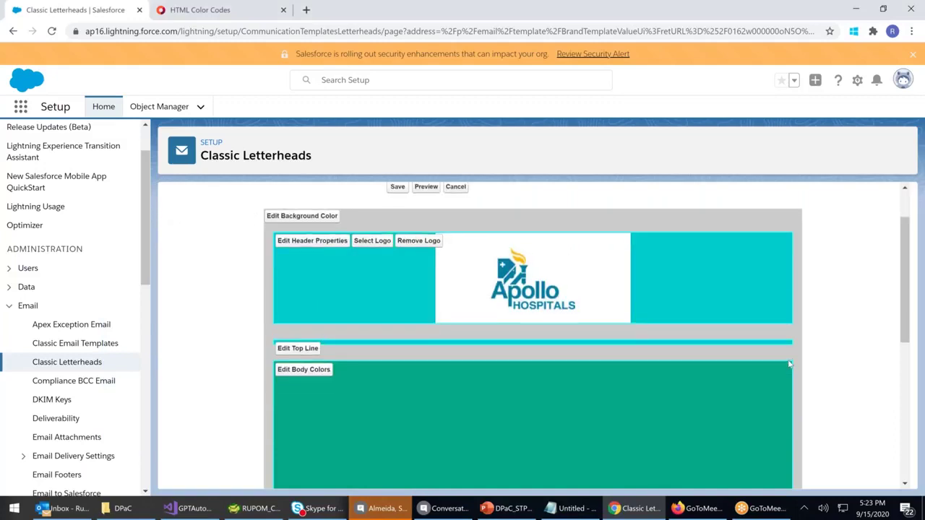
{"action": "scroll", "coordinate": [790, 365], "scroll_direction": "down", "scroll_amount": 1}
{"action": "scroll", "coordinate": [790, 365], "scroll_direction": "down", "scroll_amount": 1}
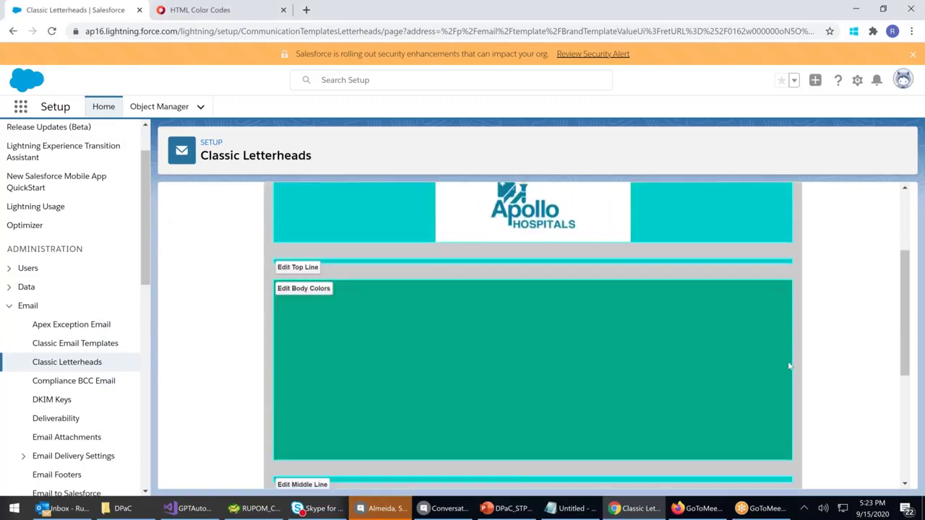
{"action": "scroll", "coordinate": [790, 365], "scroll_direction": "up", "scroll_amount": 2}
{"action": "scroll", "coordinate": [649, 312], "scroll_direction": "down", "scroll_amount": 2}
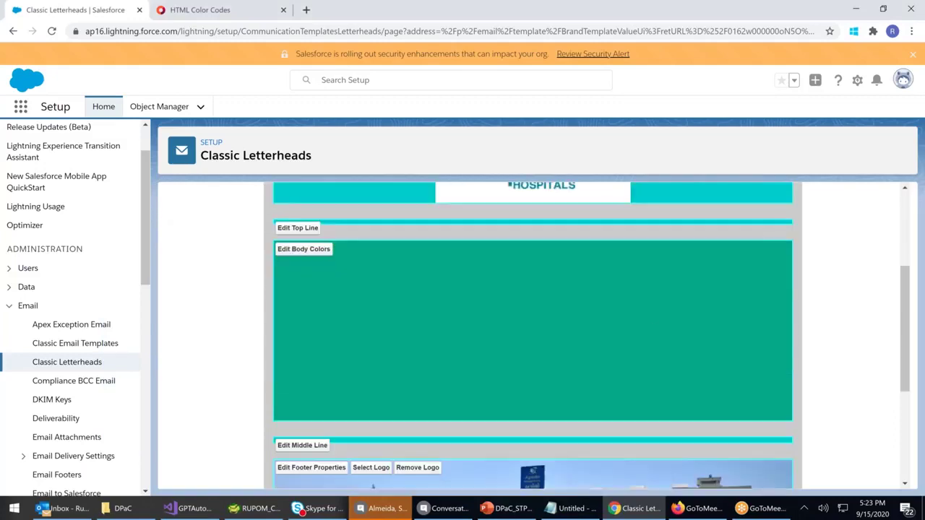
{"action": "left_click", "coordinate": [311, 252]}
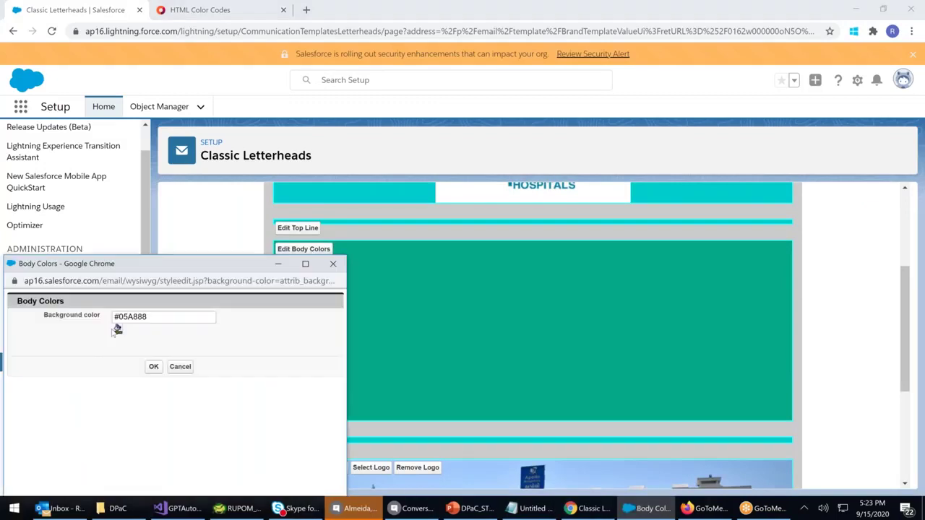
{"action": "left_click", "coordinate": [117, 329]}
{"action": "left_click", "coordinate": [209, 361]}
{"action": "left_click", "coordinate": [153, 366]}
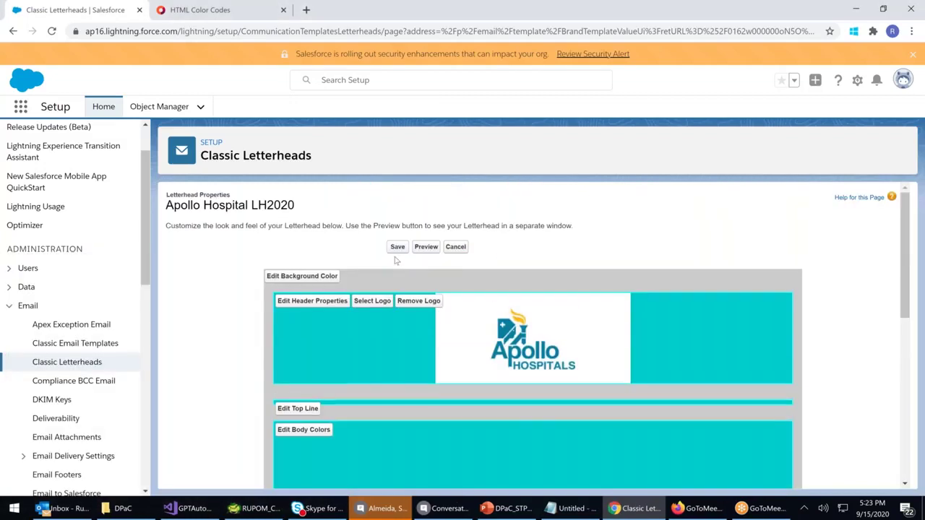
{"action": "left_click", "coordinate": [398, 246]}
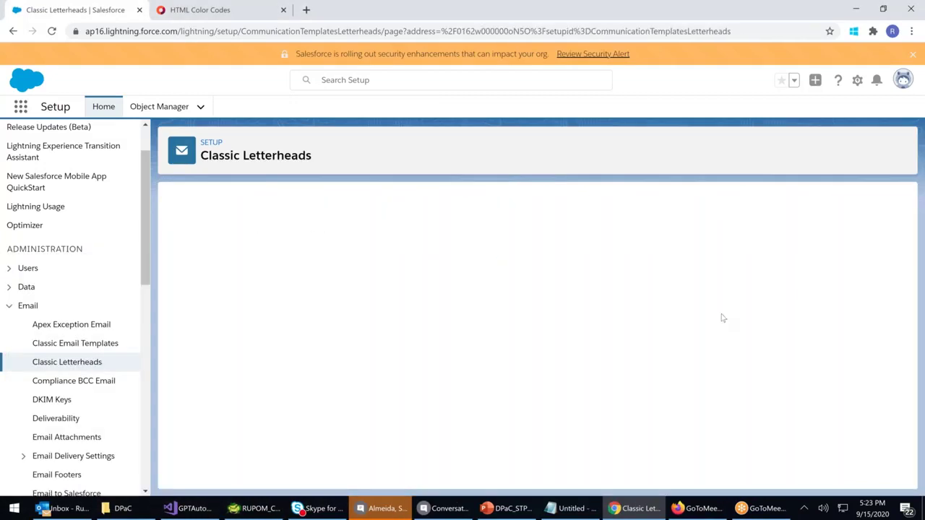
Review the saved teal Apollo Hospital LH2020 letterhead details, then open it for editing
{"action": "scroll", "coordinate": [727, 316], "scroll_direction": "down", "scroll_amount": 3}
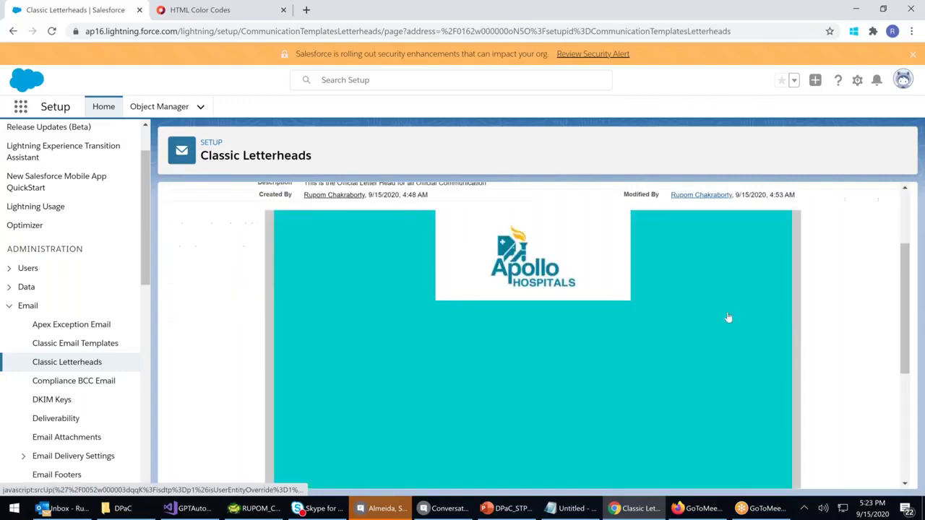
{"action": "scroll", "coordinate": [729, 318], "scroll_direction": "down", "scroll_amount": 1}
{"action": "scroll", "coordinate": [728, 318], "scroll_direction": "down", "scroll_amount": 2}
{"action": "scroll", "coordinate": [729, 318], "scroll_direction": "up", "scroll_amount": 4}
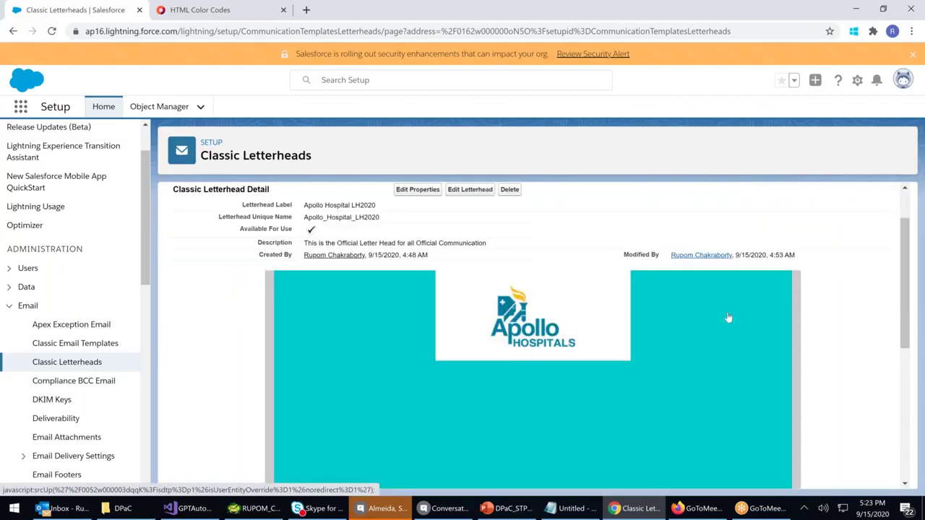
{"action": "scroll", "coordinate": [728, 318], "scroll_direction": "down", "scroll_amount": 4}
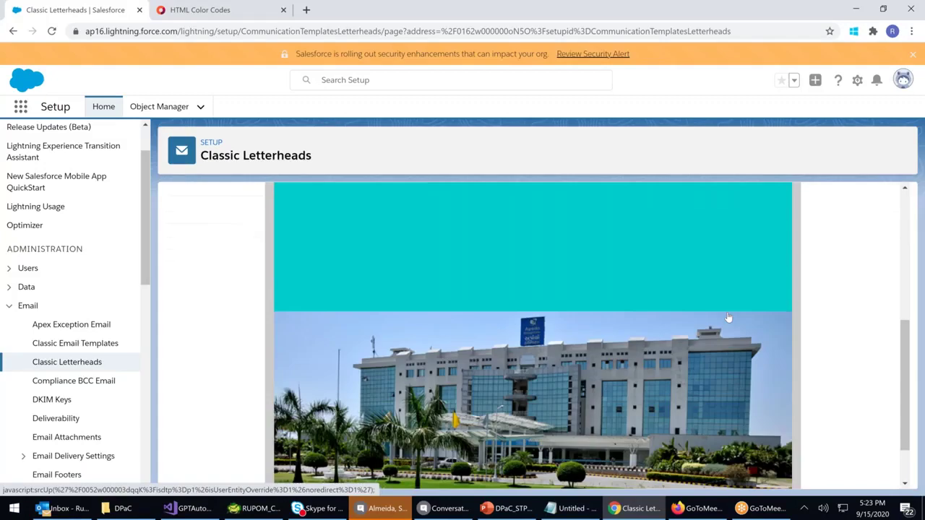
{"action": "scroll", "coordinate": [728, 318], "scroll_direction": "down", "scroll_amount": 1}
{"action": "scroll", "coordinate": [729, 318], "scroll_direction": "up", "scroll_amount": 3}
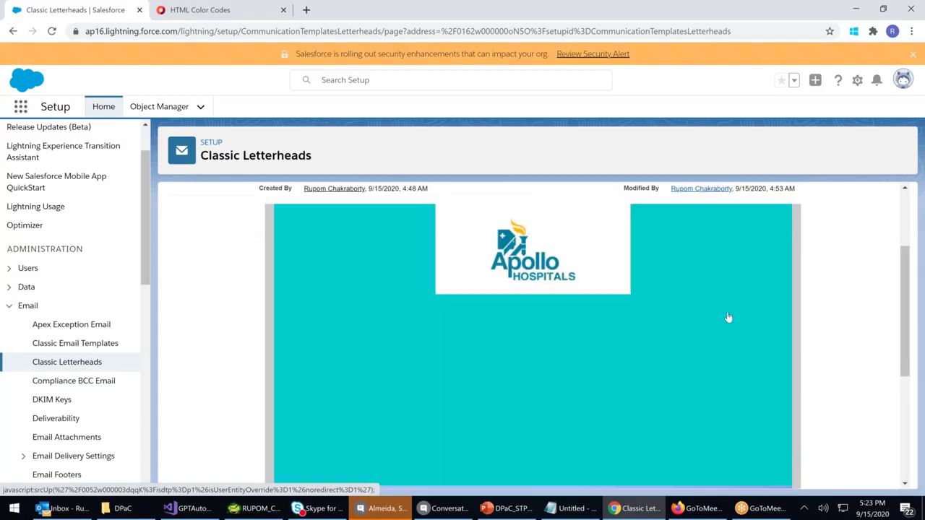
{"action": "scroll", "coordinate": [728, 318], "scroll_direction": "down", "scroll_amount": 2}
{"action": "scroll", "coordinate": [727, 318], "scroll_direction": "up", "scroll_amount": 3}
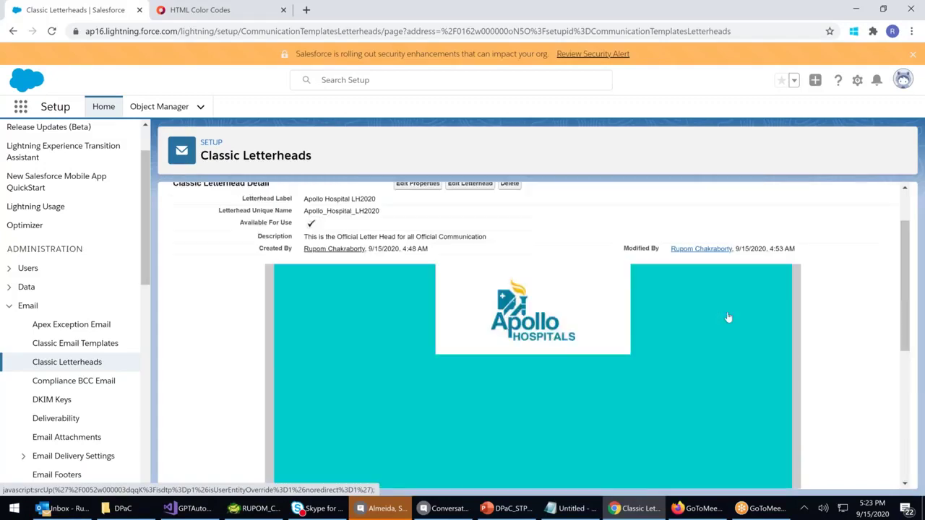
{"action": "left_click", "coordinate": [466, 184]}
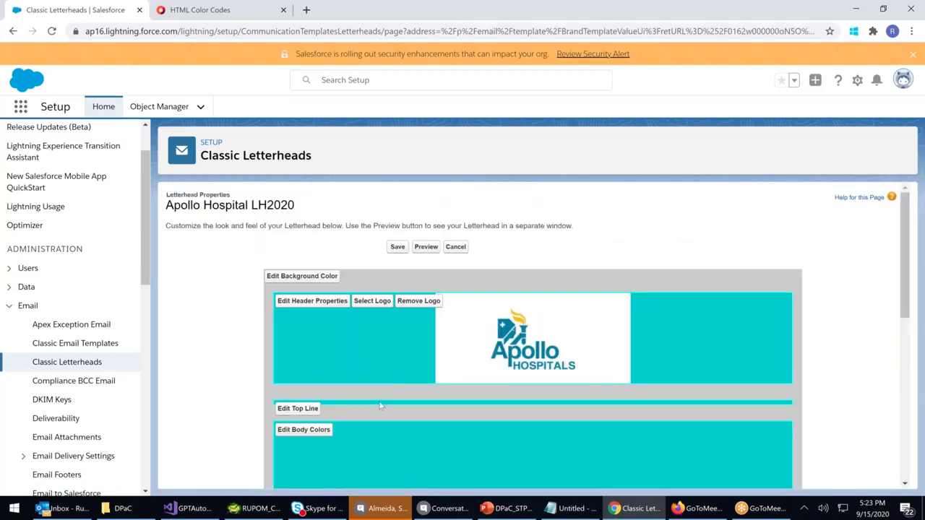
Make the letterhead's top line black (#000000), save it, and return to Classic Letterheads
{"action": "left_click", "coordinate": [297, 410]}
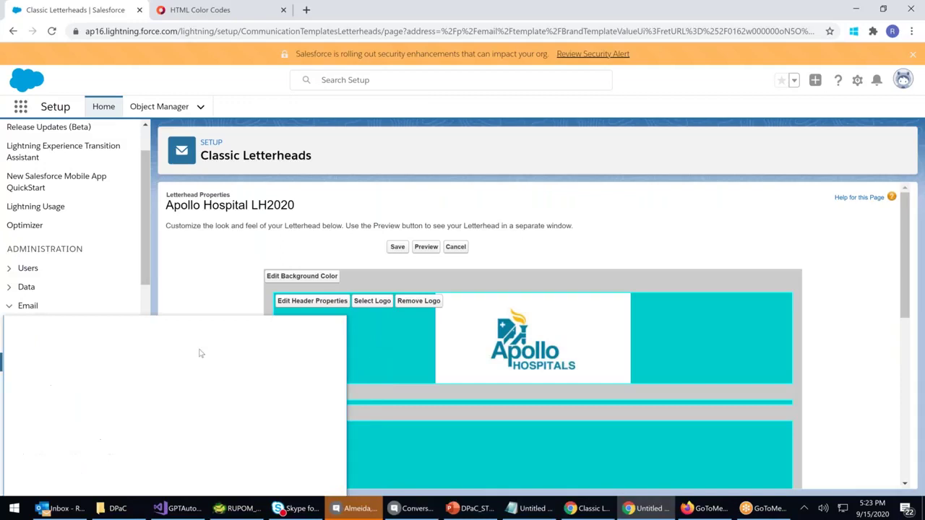
{"action": "left_click", "coordinate": [117, 390]}
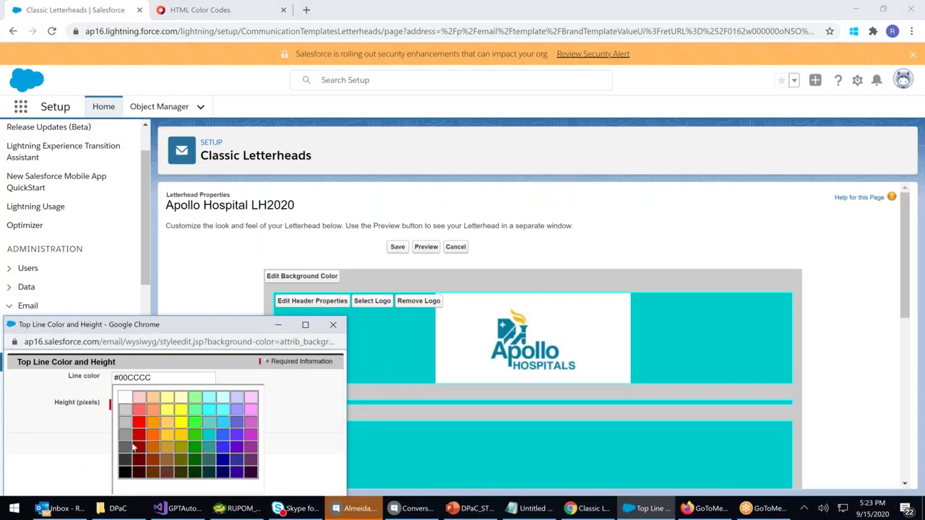
{"action": "left_click", "coordinate": [125, 473]}
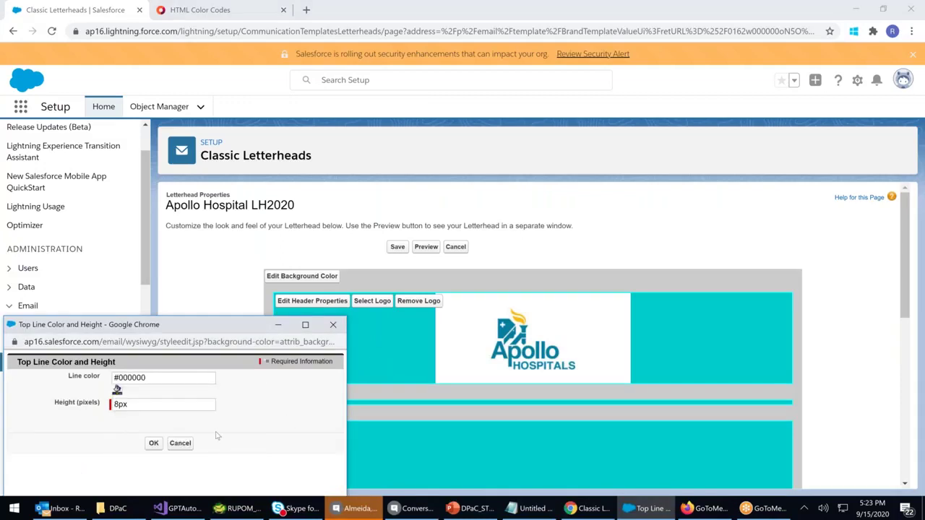
{"action": "left_click", "coordinate": [150, 443]}
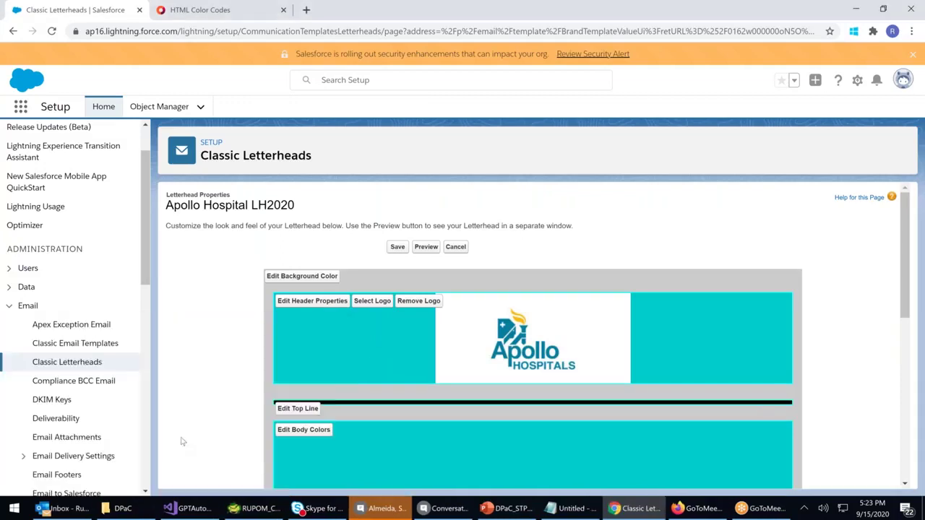
{"action": "left_click", "coordinate": [397, 246]}
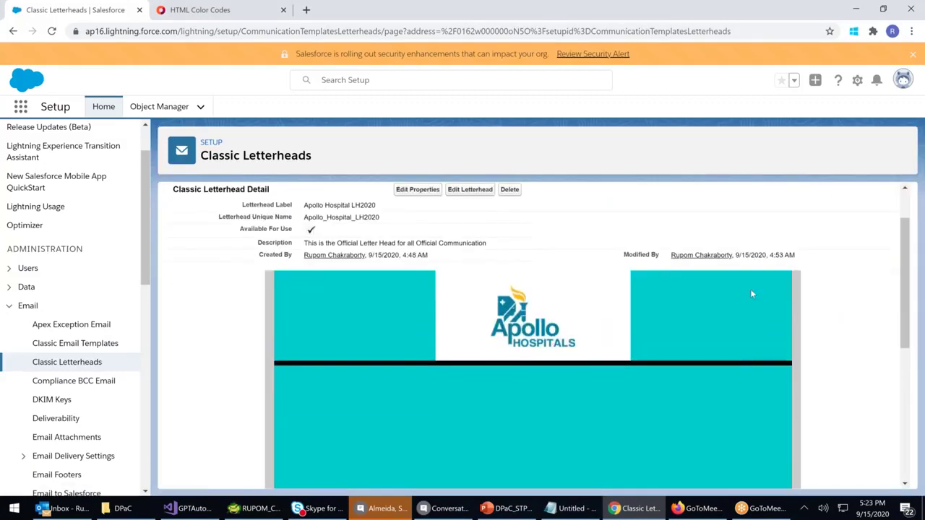
{"action": "scroll", "coordinate": [752, 294], "scroll_direction": "down", "scroll_amount": 4}
{"action": "scroll", "coordinate": [749, 298], "scroll_direction": "up", "scroll_amount": 3}
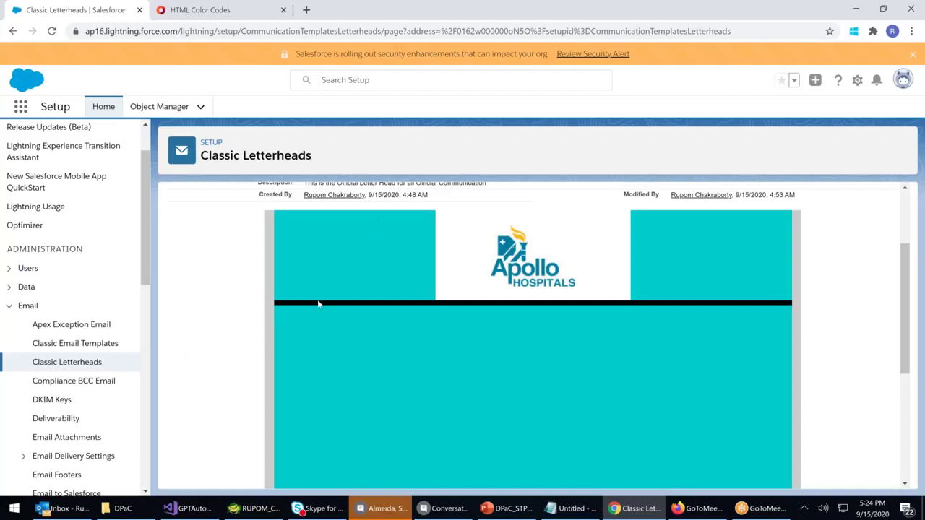
{"action": "left_click", "coordinate": [66, 362]}
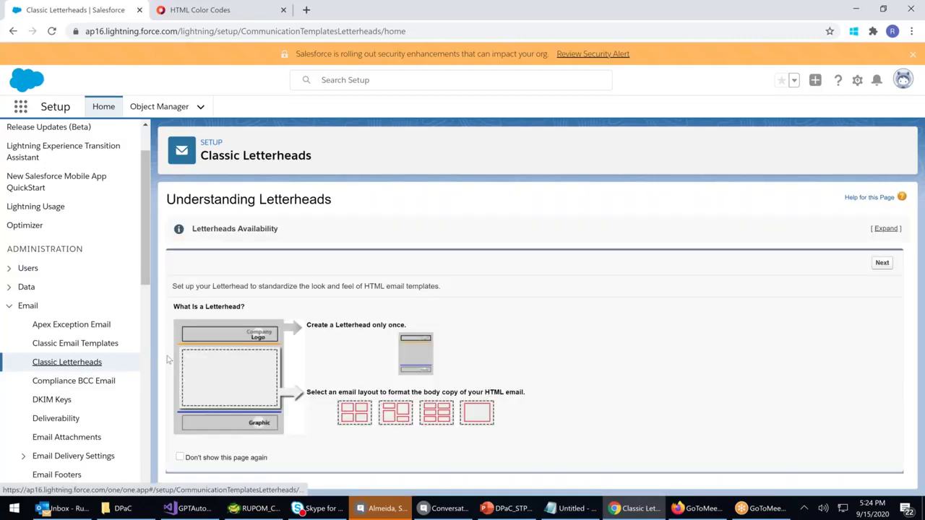
Continue past the letterhead list to the Classic Email Templates page
{"action": "left_click", "coordinate": [882, 264]}
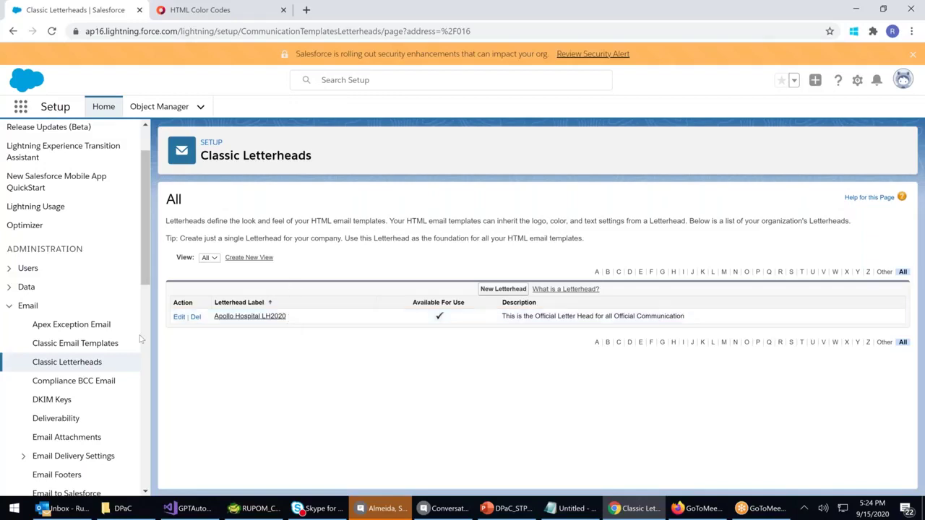
{"action": "left_click", "coordinate": [109, 344]}
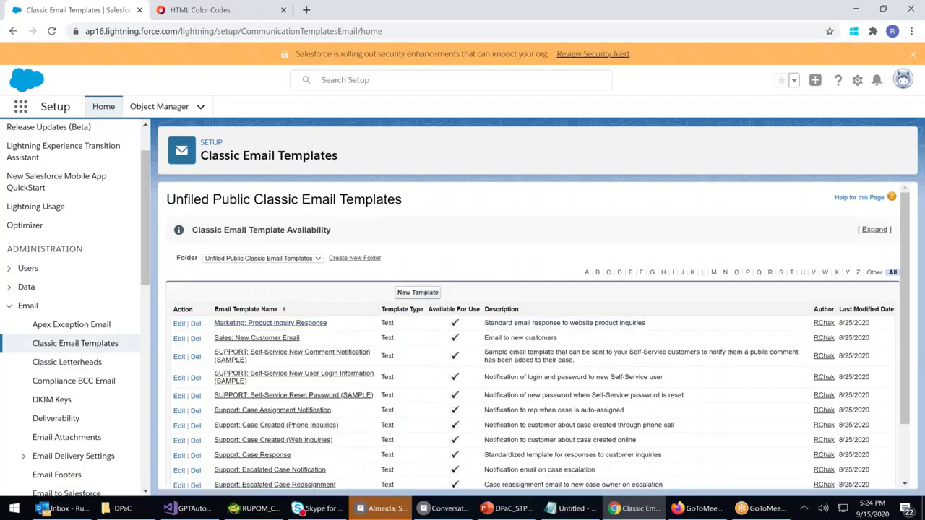
Start a new email template of type HTML (using Classic Letterhead) and advance to step 2
{"action": "left_click", "coordinate": [418, 292]}
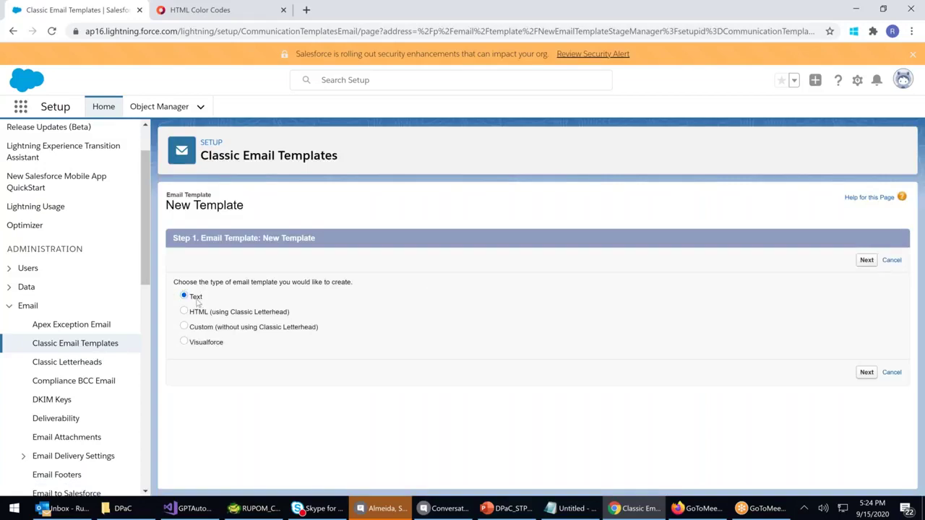
{"action": "left_click", "coordinate": [185, 311]}
{"action": "left_click", "coordinate": [186, 328]}
{"action": "left_click", "coordinate": [185, 342]}
{"action": "left_click", "coordinate": [185, 313]}
{"action": "left_click", "coordinate": [866, 261]}
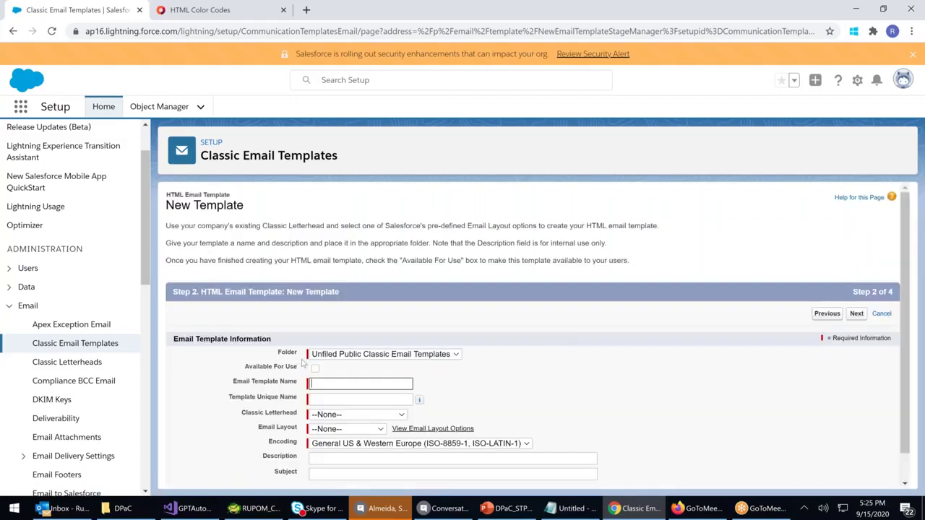
Name the template 'Welcome New Contacts', attach the Apollo Hospital LH2020 letterhead, and view layout options
{"action": "left_click", "coordinate": [320, 382]}
{"action": "type", "text": "W"}
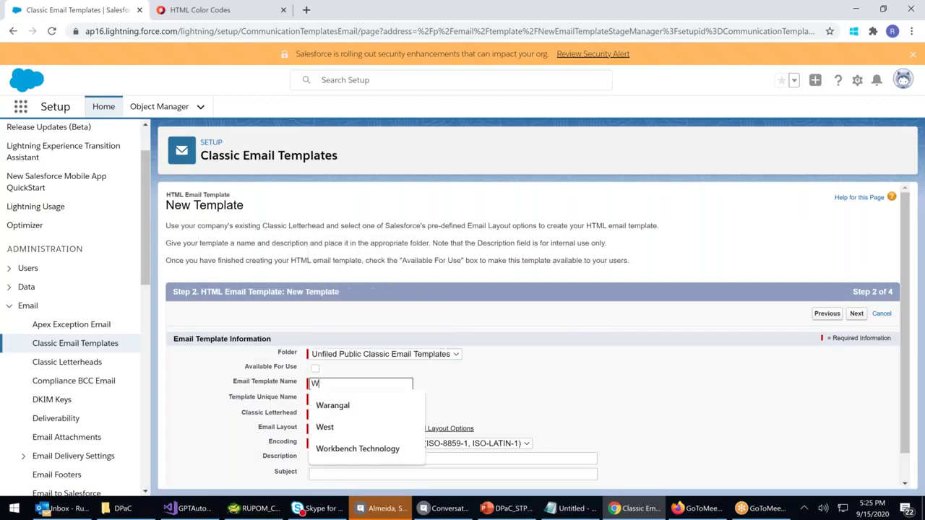
{"action": "type", "text": "elco"}
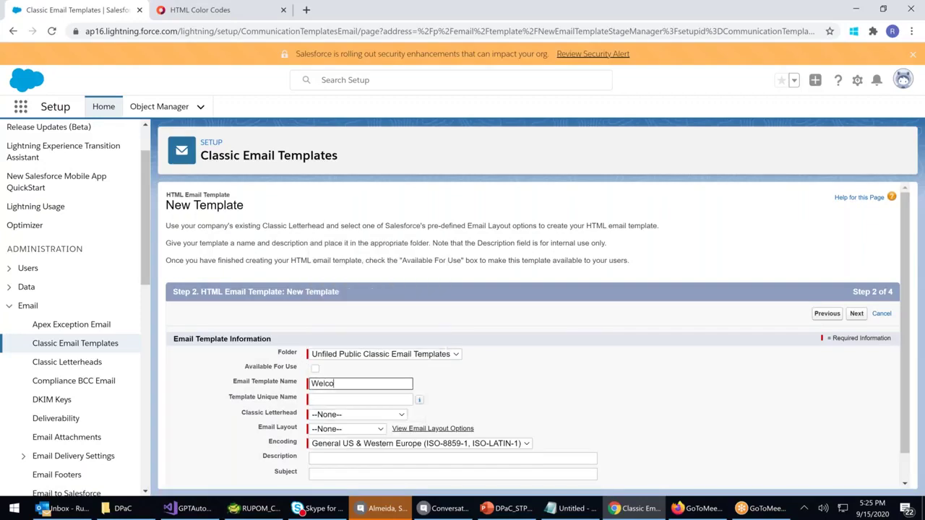
{"action": "type", "text": "me New Contacts"}
{"action": "left_click", "coordinate": [326, 398]}
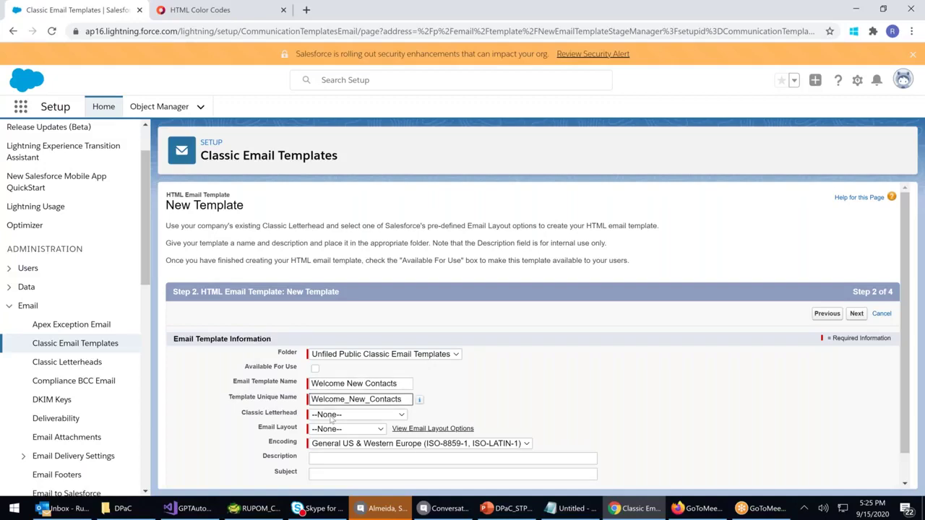
{"action": "left_click", "coordinate": [331, 417]}
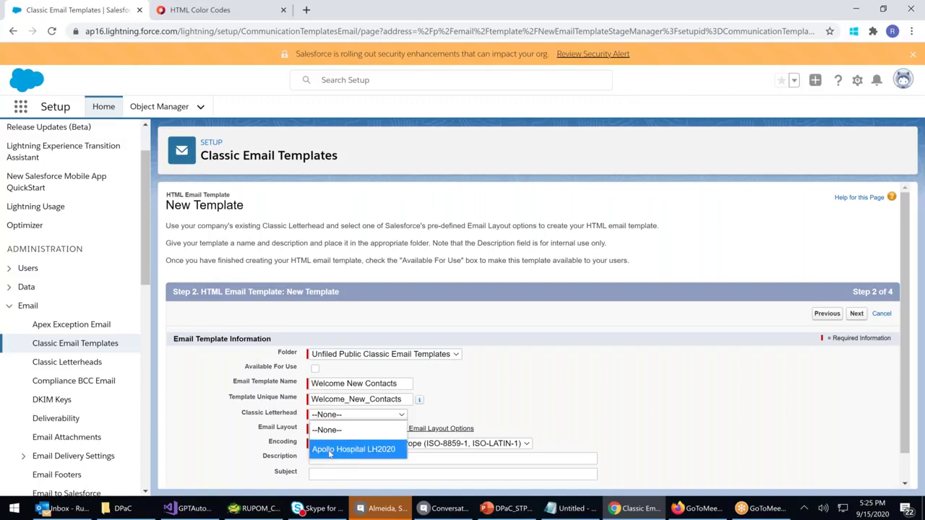
{"action": "left_click", "coordinate": [330, 452]}
{"action": "left_click", "coordinate": [329, 430]}
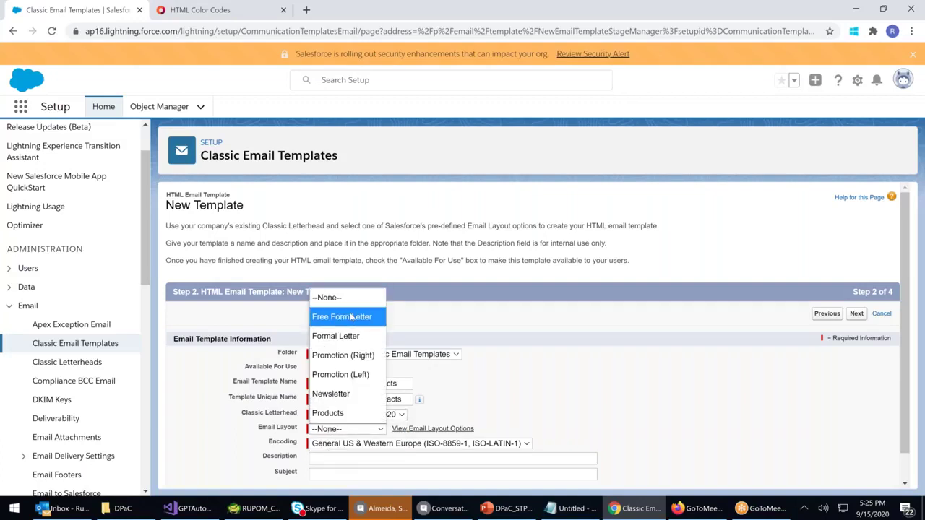
{"action": "left_click", "coordinate": [554, 387]}
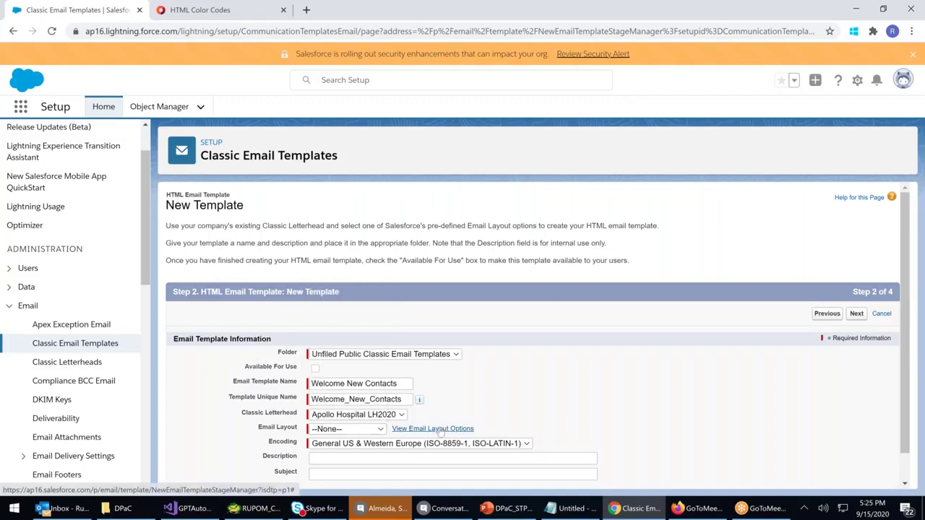
{"action": "left_click", "coordinate": [440, 430]}
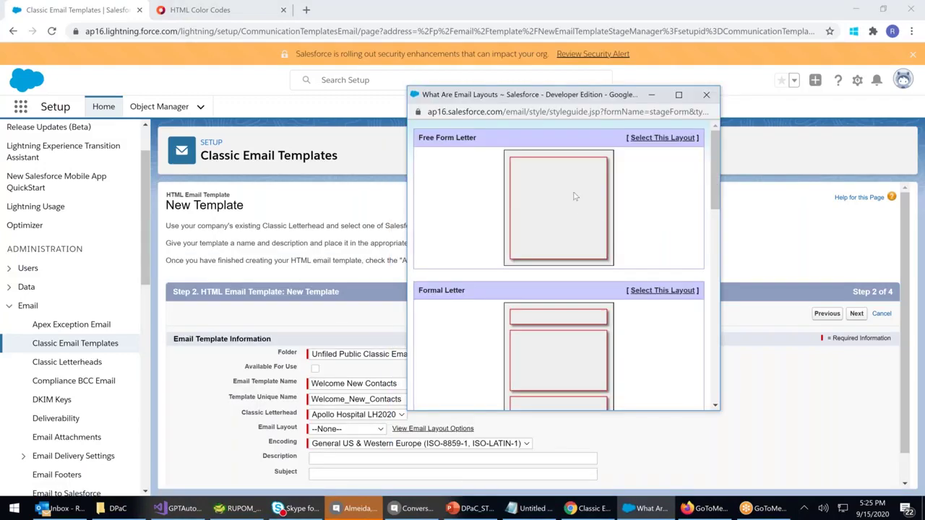
{"action": "scroll", "coordinate": [572, 260], "scroll_direction": "down", "scroll_amount": 1}
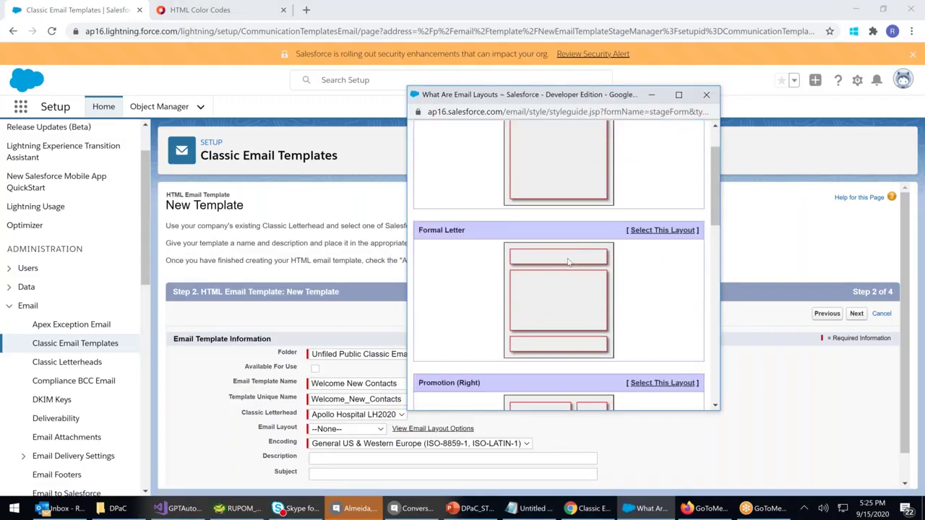
{"action": "scroll", "coordinate": [556, 317], "scroll_direction": "down", "scroll_amount": 2}
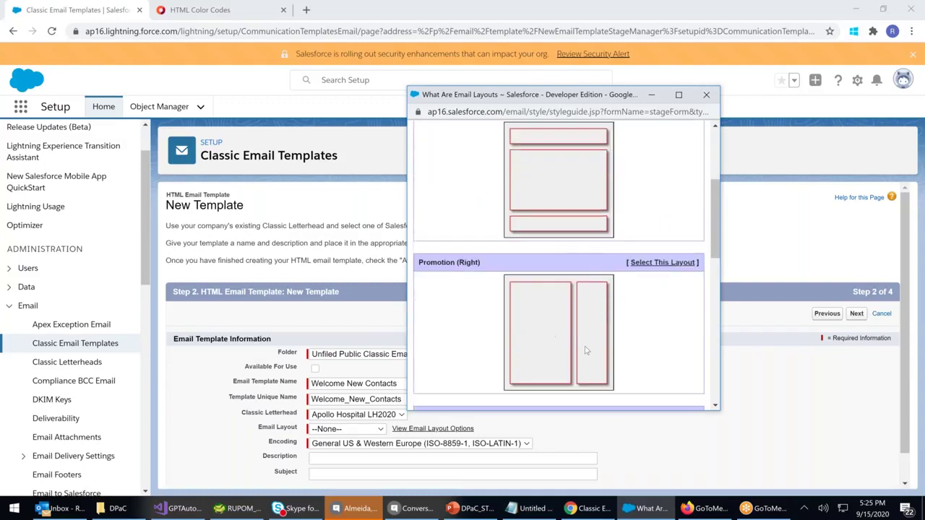
{"action": "scroll", "coordinate": [560, 346], "scroll_direction": "down", "scroll_amount": 3}
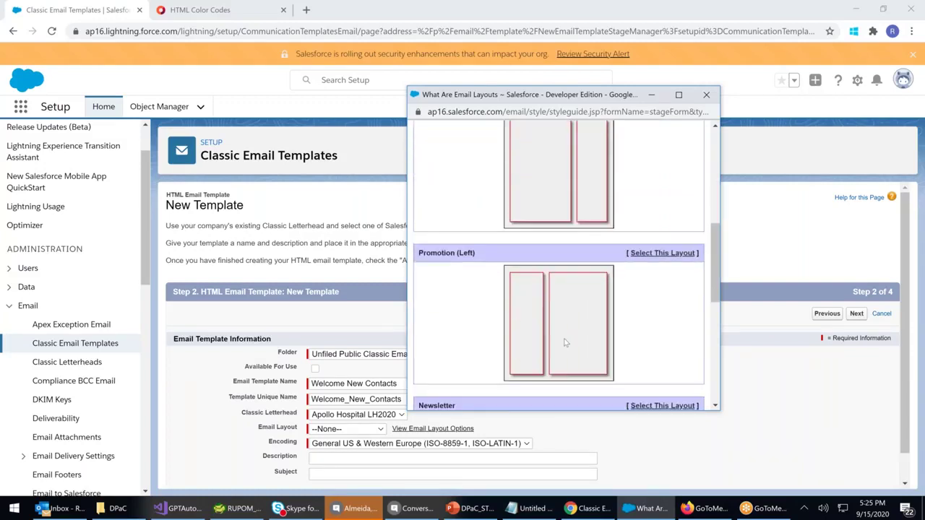
{"action": "scroll", "coordinate": [551, 310], "scroll_direction": "down", "scroll_amount": 1}
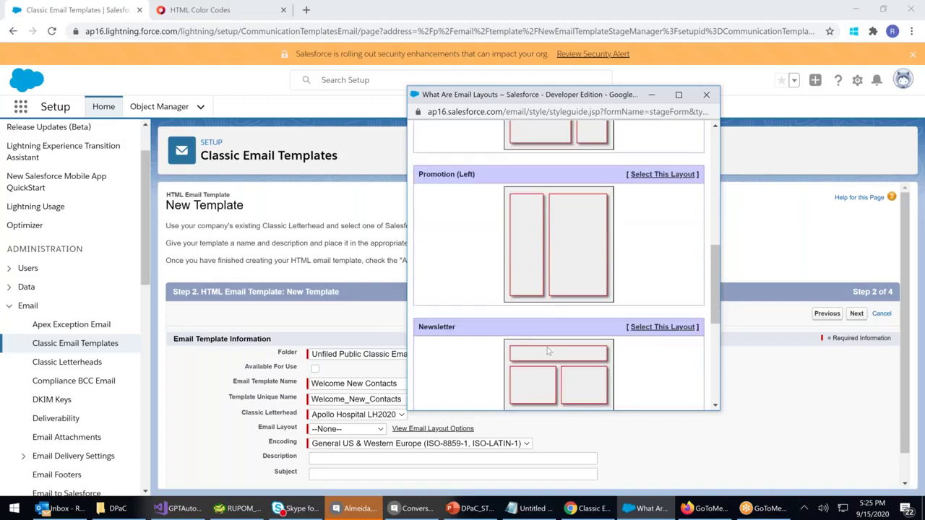
{"action": "scroll", "coordinate": [551, 351], "scroll_direction": "down", "scroll_amount": 3}
{"action": "scroll", "coordinate": [557, 310], "scroll_direction": "down", "scroll_amount": 2}
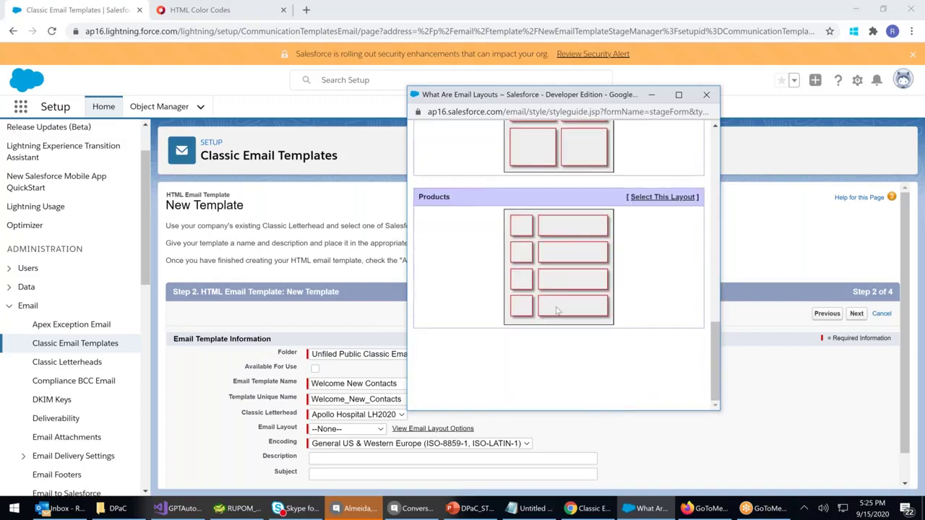
{"action": "scroll", "coordinate": [570, 243], "scroll_direction": "up", "scroll_amount": 12}
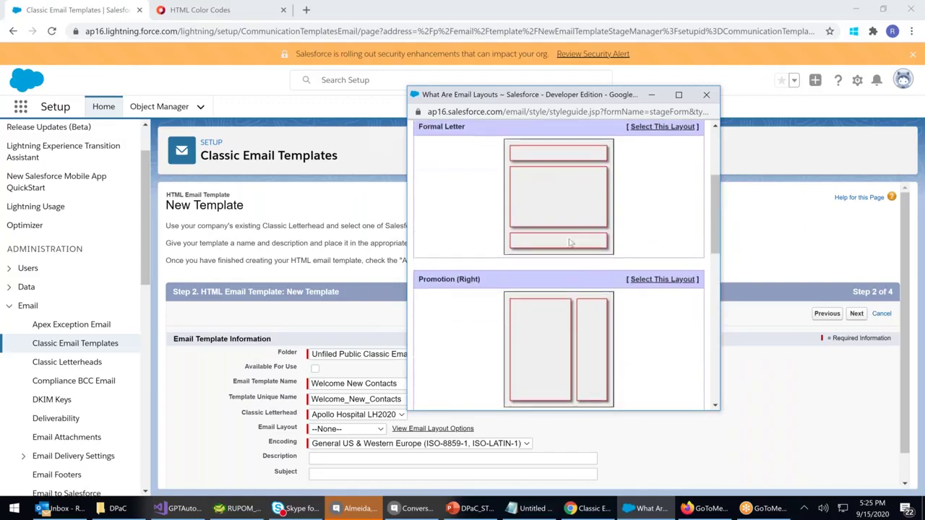
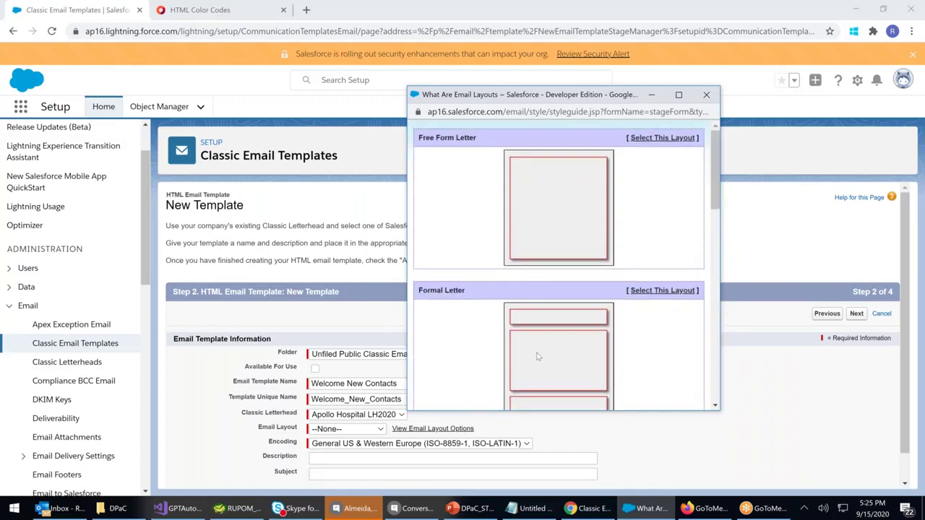
Choose the Formal Letter email layout for the template
{"action": "left_click", "coordinate": [708, 94]}
{"action": "left_click", "coordinate": [354, 429]}
{"action": "left_click", "coordinate": [339, 336]}
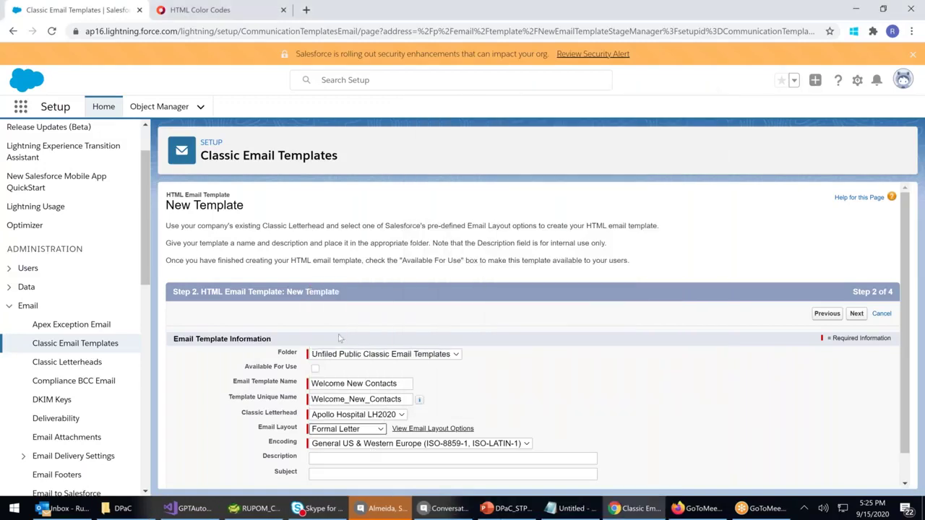
Add the description 'To welcome new Contactes Created' and continue to step 3
{"action": "scroll", "coordinate": [392, 399], "scroll_direction": "down", "scroll_amount": 1}
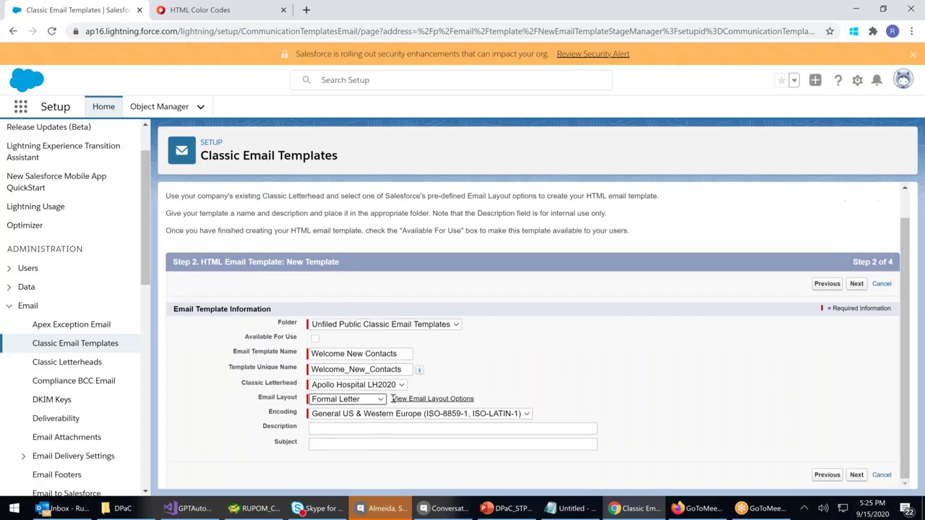
{"action": "left_click", "coordinate": [383, 429]}
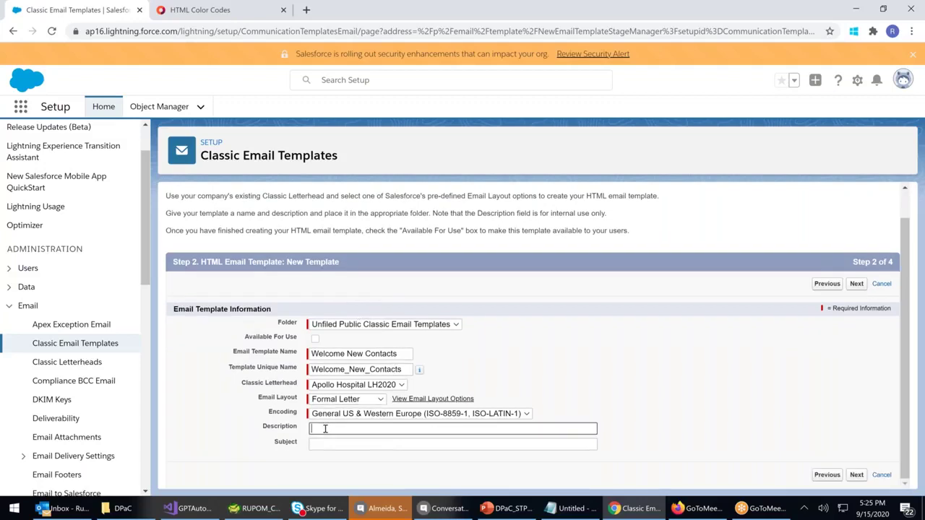
{"action": "type", "text": "To welcome new Contactes Created"}
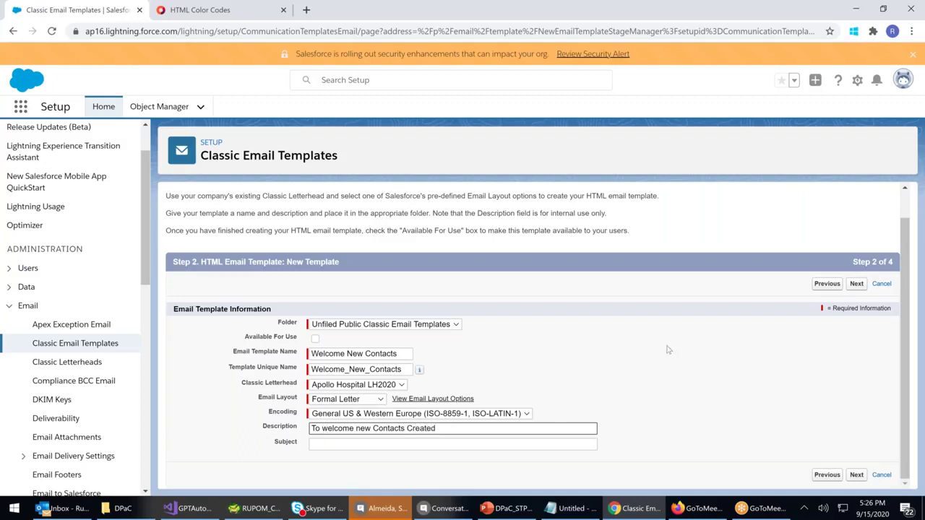
{"action": "left_click", "coordinate": [857, 284]}
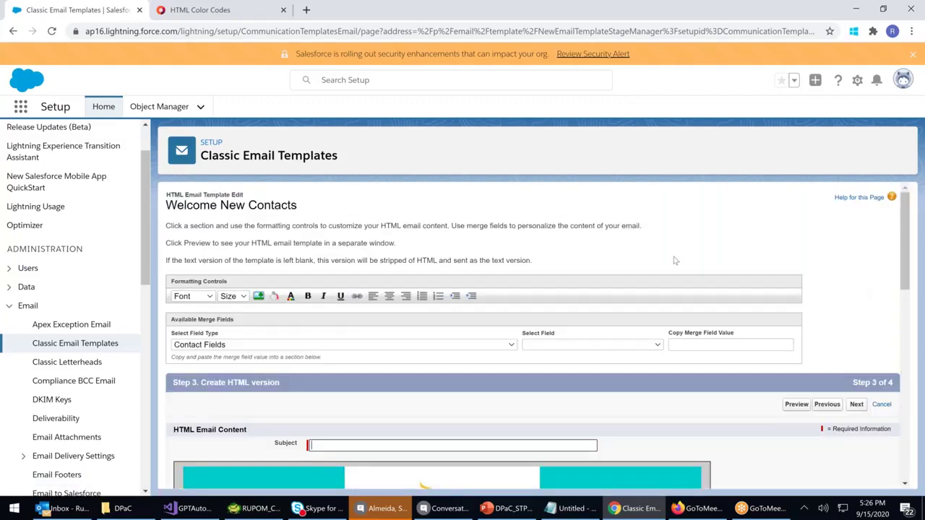
Enter 'Dear' as the start of the email subject
{"action": "scroll", "coordinate": [674, 261], "scroll_direction": "down", "scroll_amount": 3}
{"action": "scroll", "coordinate": [674, 261], "scroll_direction": "down", "scroll_amount": 1}
{"action": "scroll", "coordinate": [674, 261], "scroll_direction": "up", "scroll_amount": 1}
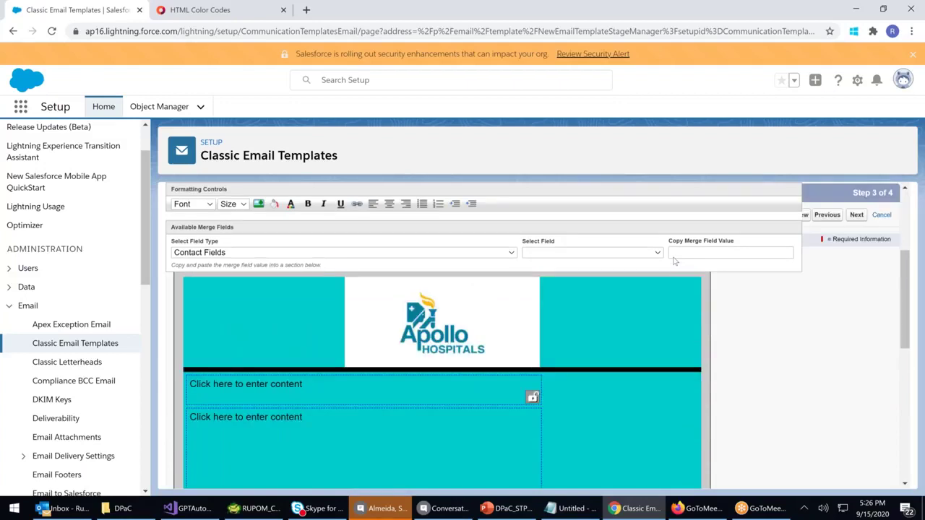
{"action": "scroll", "coordinate": [675, 261], "scroll_direction": "down", "scroll_amount": 5}
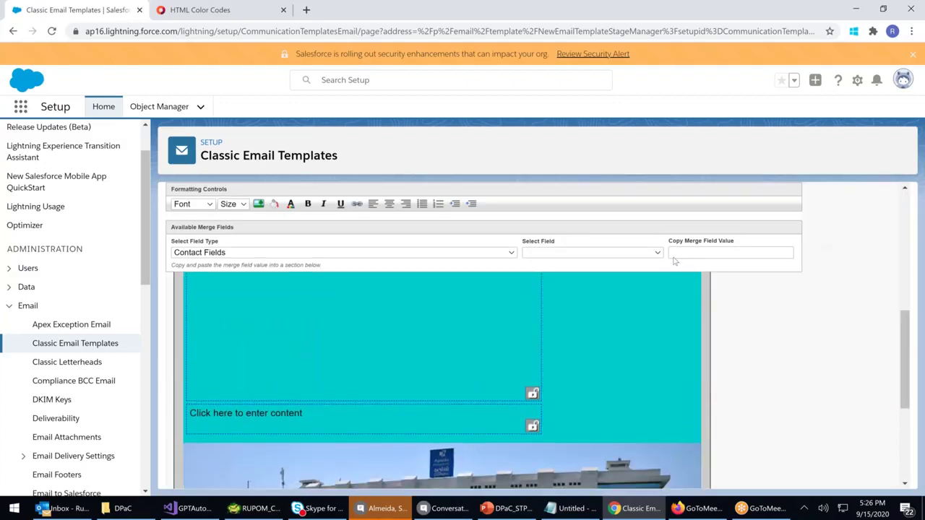
{"action": "scroll", "coordinate": [675, 261], "scroll_direction": "up", "scroll_amount": 3}
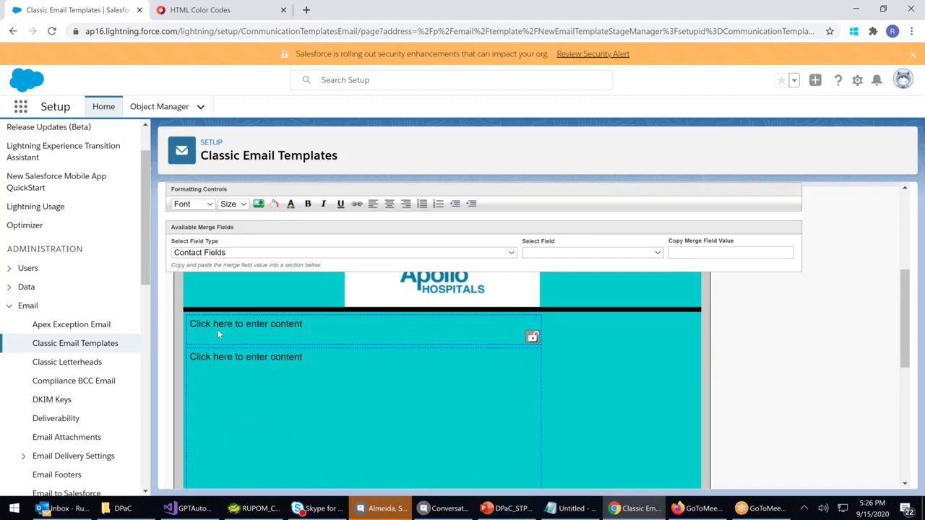
{"action": "scroll", "coordinate": [262, 336], "scroll_direction": "up", "scroll_amount": 4}
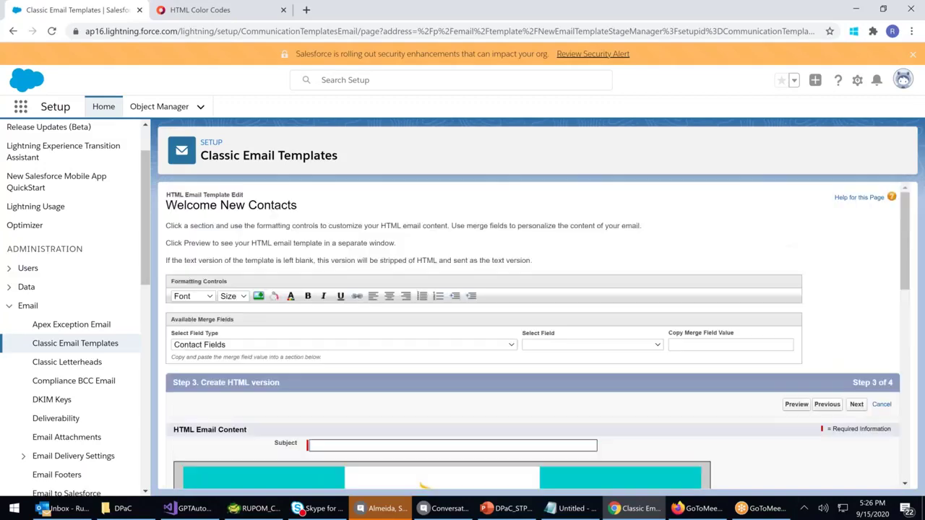
{"action": "scroll", "coordinate": [325, 382], "scroll_direction": "down", "scroll_amount": 1}
{"action": "type", "text": "D"}
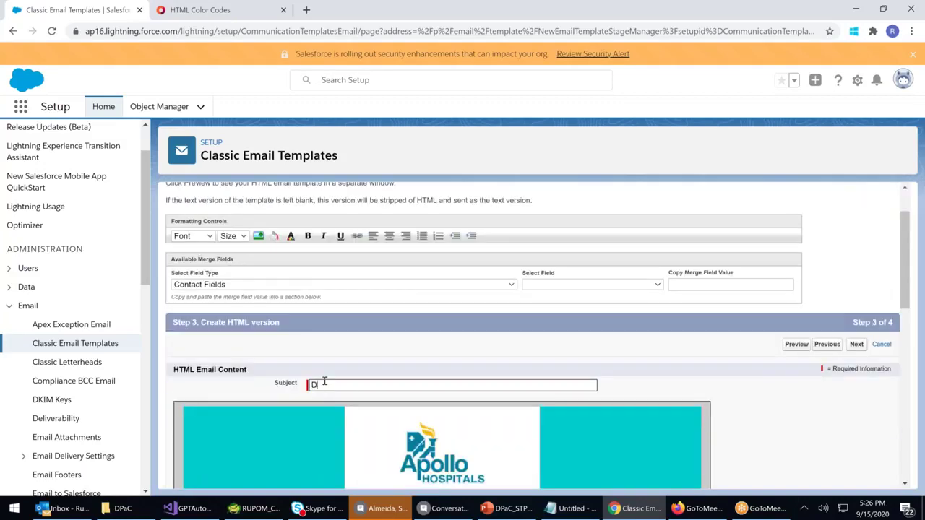
{"action": "type", "text": "ear"}
Try Contract Fields as the merge field type and browse its field list
{"action": "left_click", "coordinate": [324, 286]}
{"action": "key", "text": "Down"}
{"action": "key", "text": "Down"}
{"action": "key", "text": "Return"}
{"action": "left_click", "coordinate": [304, 288]}
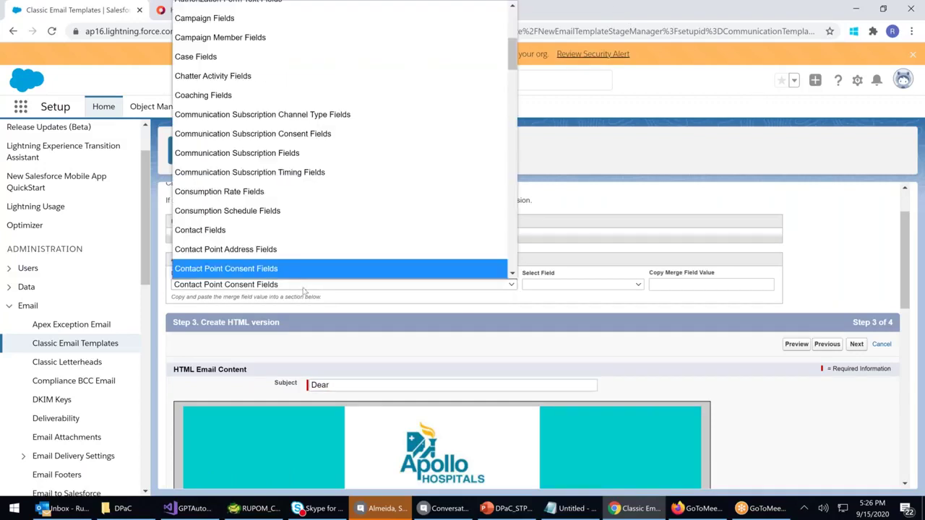
{"action": "scroll", "coordinate": [237, 255], "scroll_direction": "down", "scroll_amount": 1}
{"action": "scroll", "coordinate": [237, 254], "scroll_direction": "down", "scroll_amount": 2}
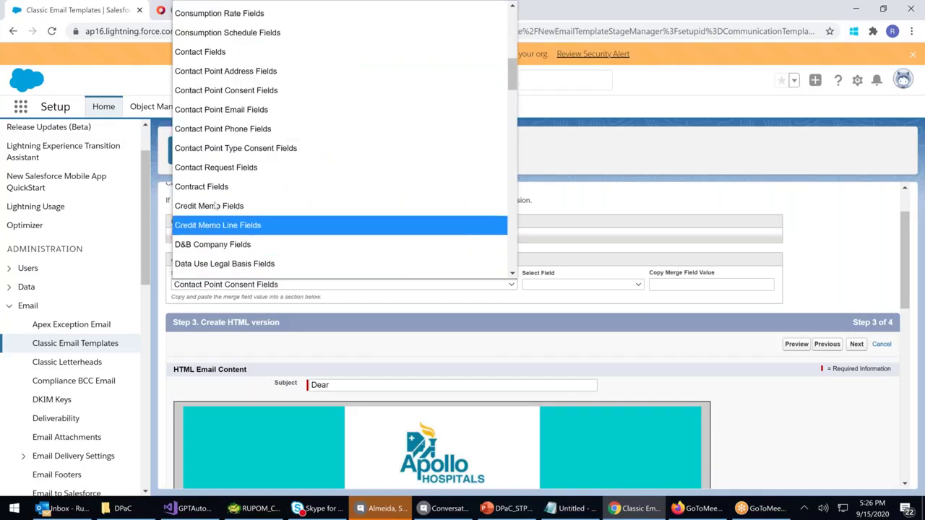
{"action": "left_click", "coordinate": [239, 186]}
{"action": "left_click", "coordinate": [621, 285]}
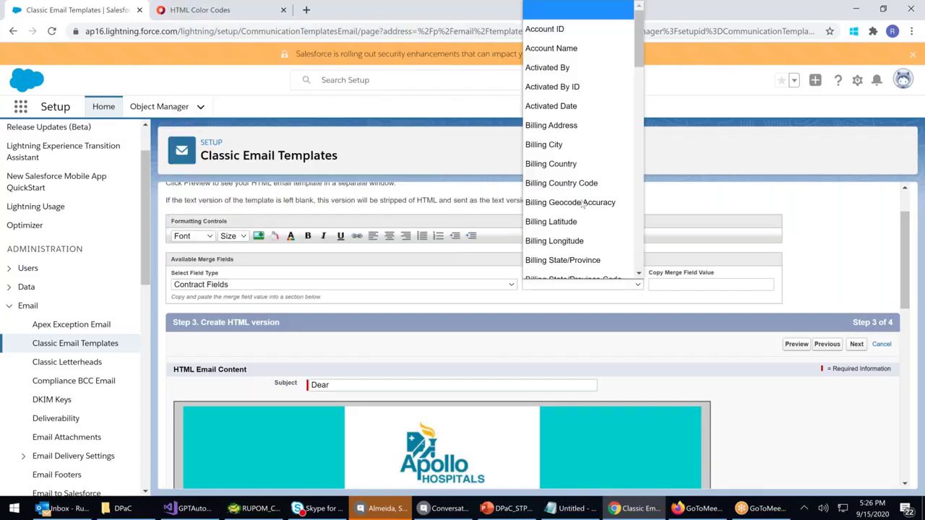
{"action": "scroll", "coordinate": [584, 124], "scroll_direction": "down", "scroll_amount": 5}
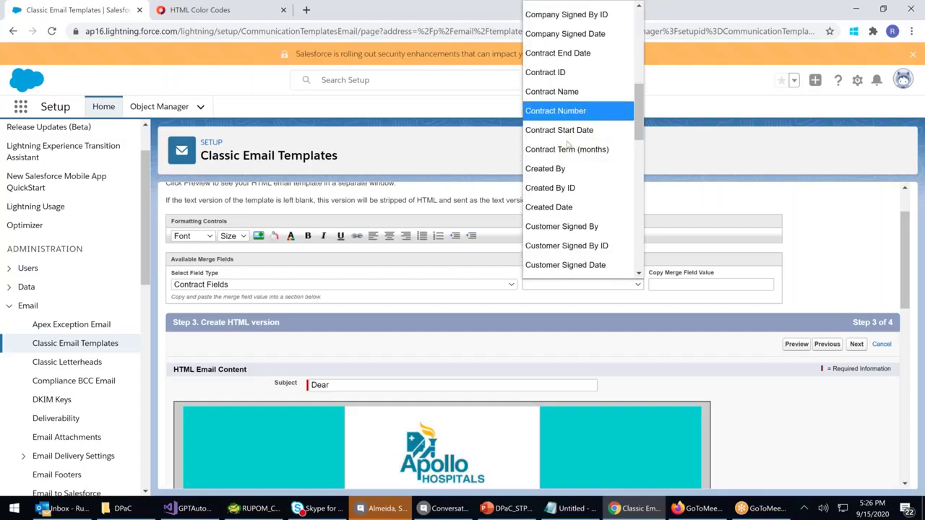
{"action": "scroll", "coordinate": [569, 148], "scroll_direction": "down", "scroll_amount": 2}
{"action": "scroll", "coordinate": [568, 153], "scroll_direction": "up", "scroll_amount": 2}
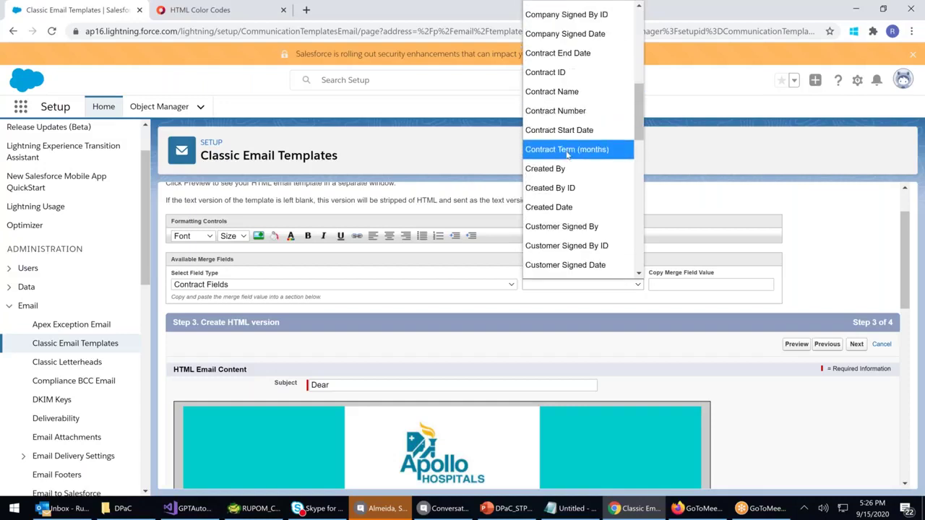
{"action": "scroll", "coordinate": [568, 152], "scroll_direction": "down", "scroll_amount": 2}
{"action": "scroll", "coordinate": [568, 150], "scroll_direction": "down", "scroll_amount": 6}
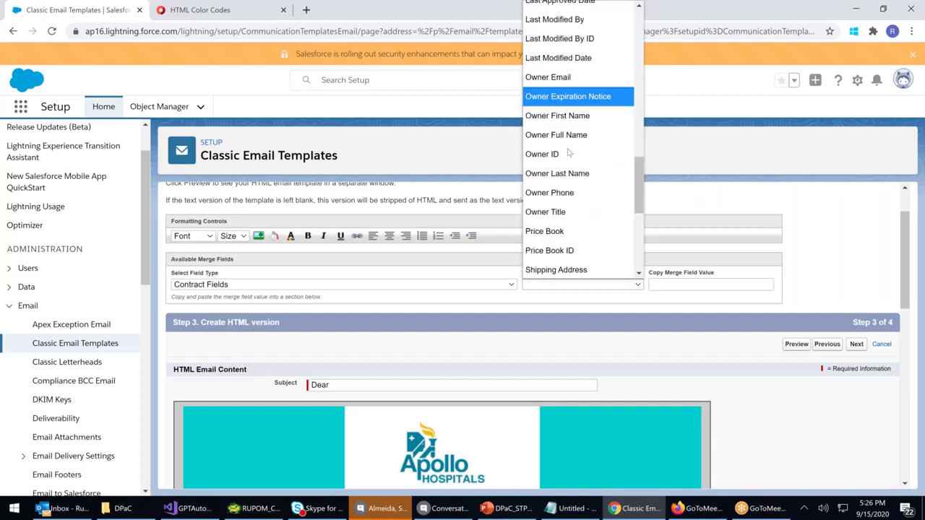
{"action": "scroll", "coordinate": [571, 148], "scroll_direction": "up", "scroll_amount": 6}
{"action": "scroll", "coordinate": [571, 148], "scroll_direction": "up", "scroll_amount": 7}
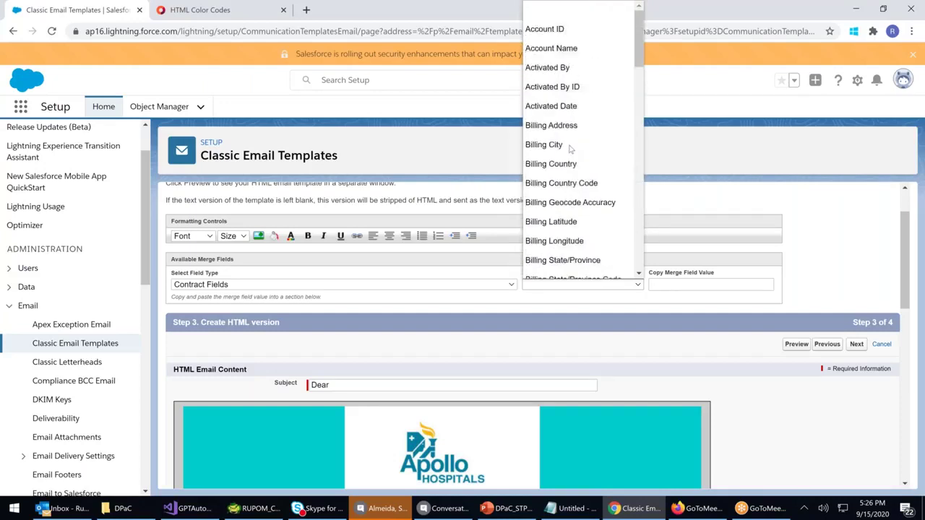
{"action": "scroll", "coordinate": [570, 149], "scroll_direction": "down", "scroll_amount": 4}
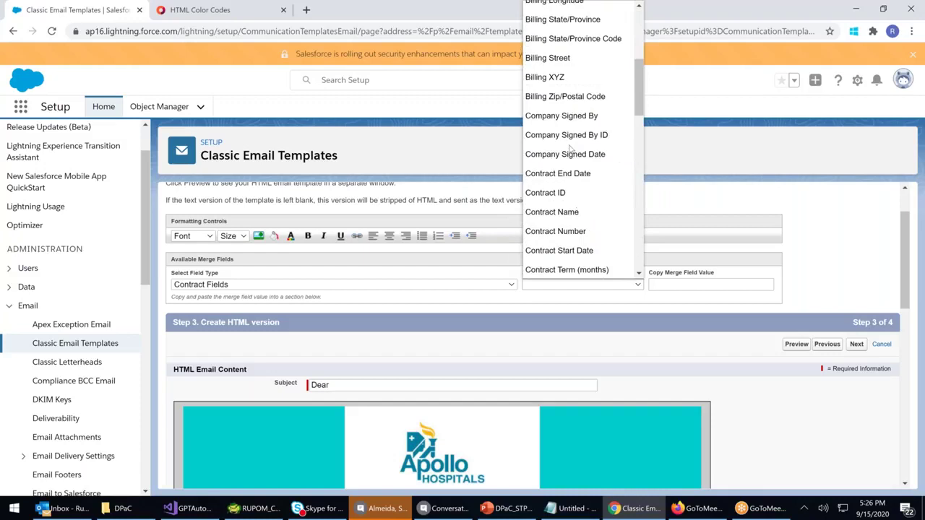
{"action": "scroll", "coordinate": [570, 149], "scroll_direction": "down", "scroll_amount": 4}
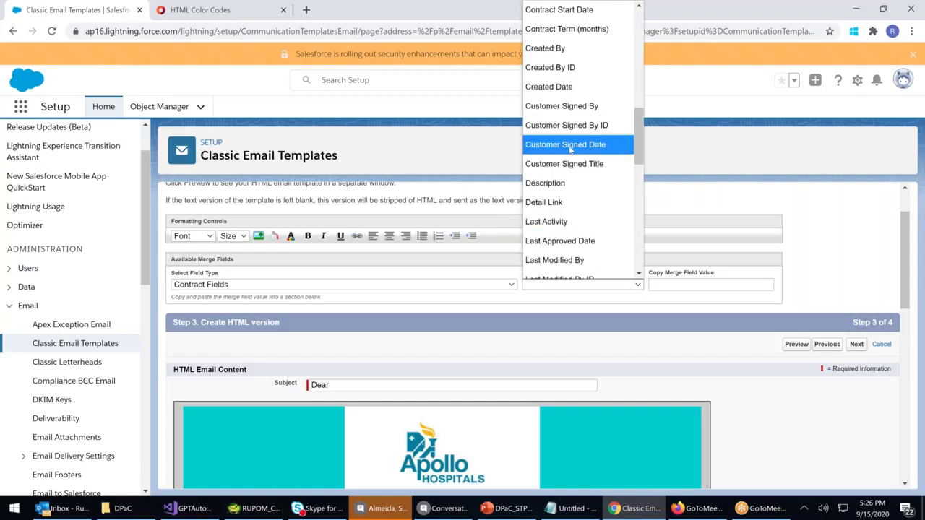
{"action": "scroll", "coordinate": [570, 149], "scroll_direction": "down", "scroll_amount": 6}
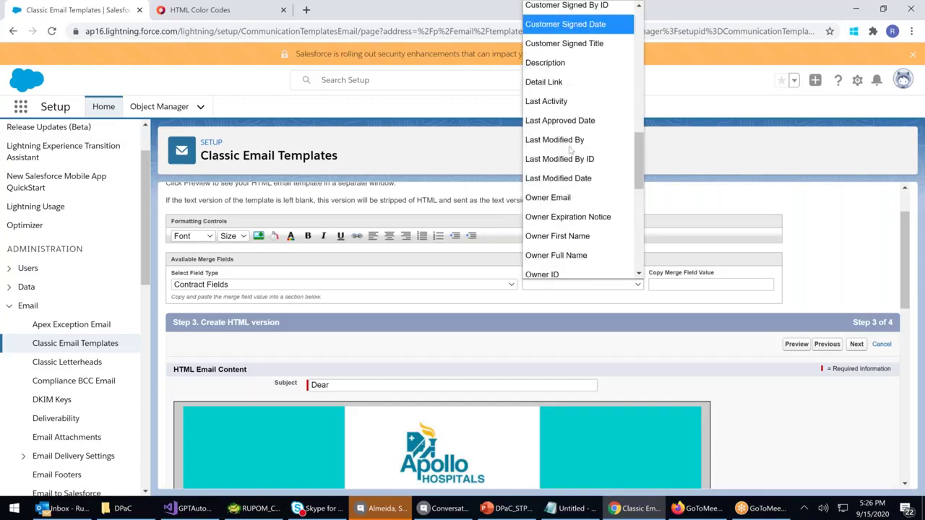
{"action": "scroll", "coordinate": [570, 149], "scroll_direction": "down", "scroll_amount": 3}
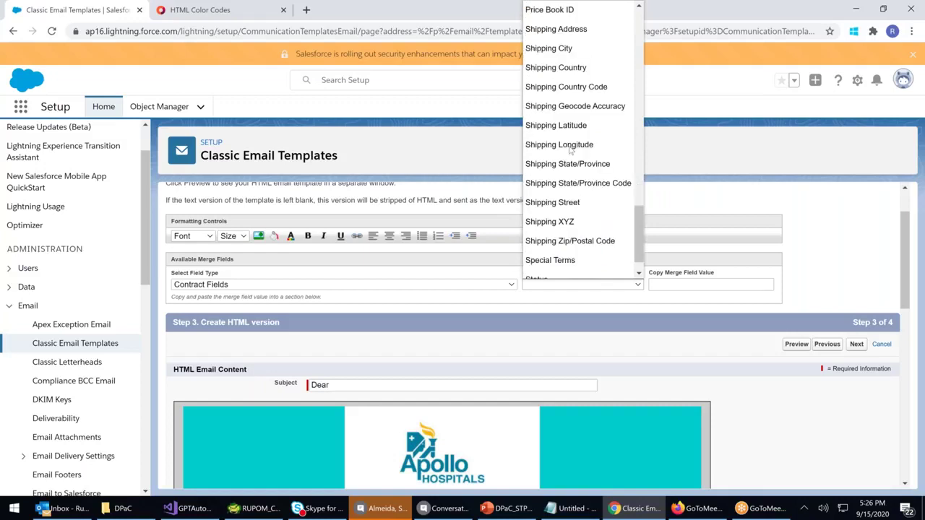
{"action": "scroll", "coordinate": [579, 156], "scroll_direction": "up", "scroll_amount": 10}
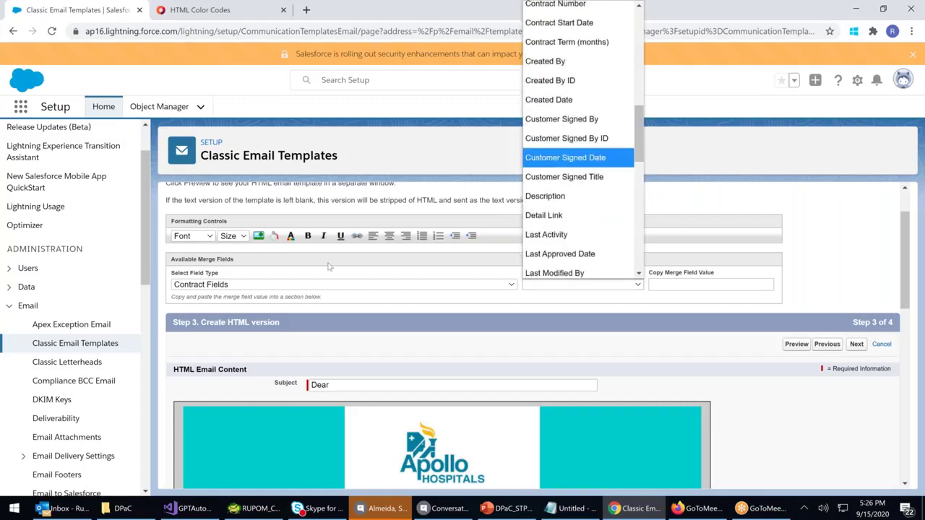
{"action": "left_click", "coordinate": [270, 290]}
Set the merge field type to Contact Fields and browse the contact fields
{"action": "left_click", "coordinate": [270, 289]}
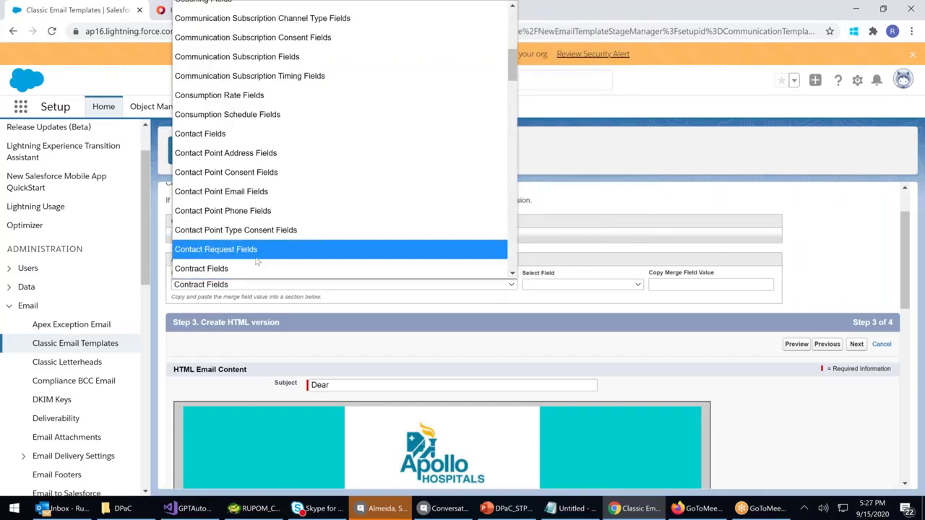
{"action": "scroll", "coordinate": [238, 232], "scroll_direction": "down", "scroll_amount": 2}
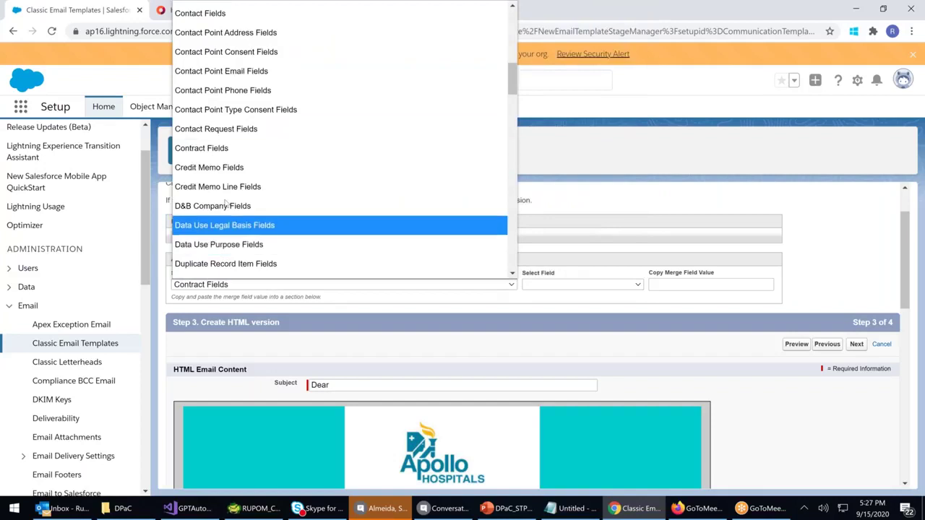
{"action": "left_click", "coordinate": [202, 13]}
{"action": "left_click", "coordinate": [618, 292]}
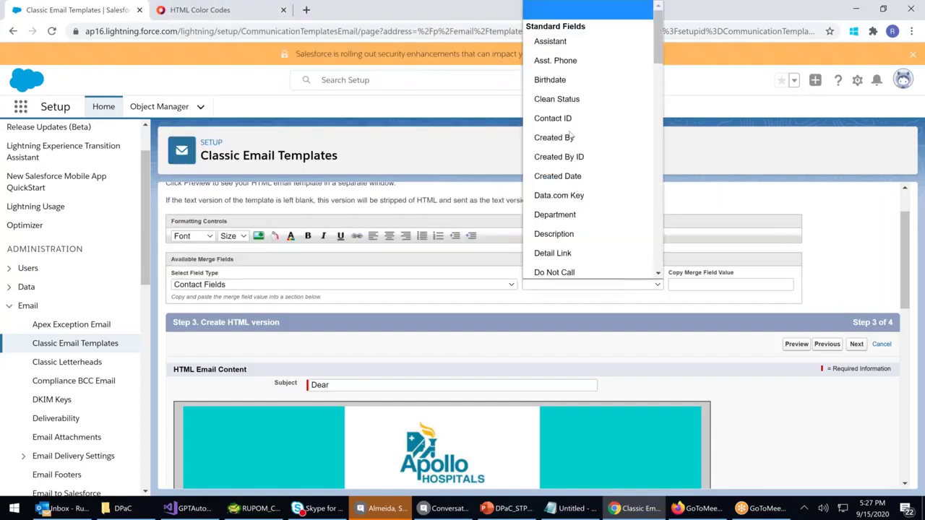
{"action": "scroll", "coordinate": [572, 155], "scroll_direction": "down", "scroll_amount": 2}
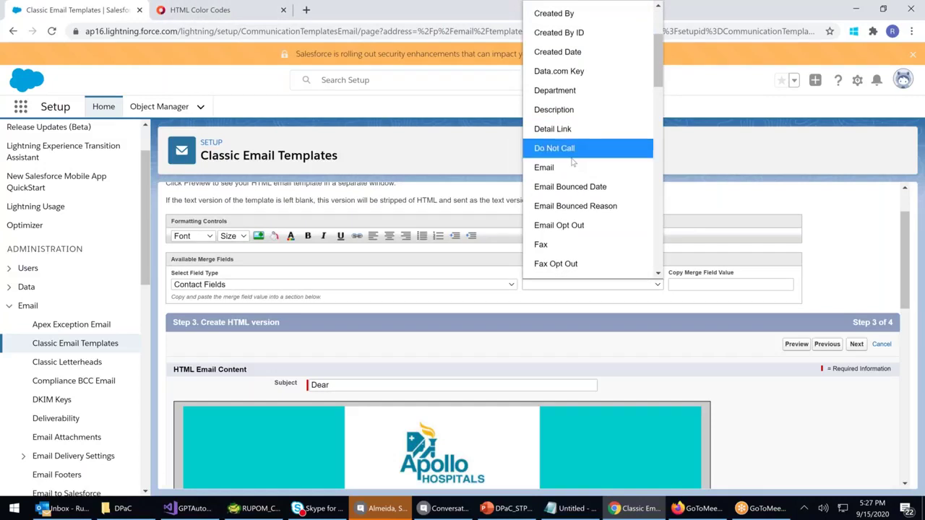
{"action": "scroll", "coordinate": [573, 161], "scroll_direction": "down", "scroll_amount": 2}
Insert the {!Contact.FirstName} and {!Contact.LastName} merge fields after 'Dear' in the subject
{"action": "left_click", "coordinate": [572, 166]}
{"action": "key", "text": "ctrl+c"}
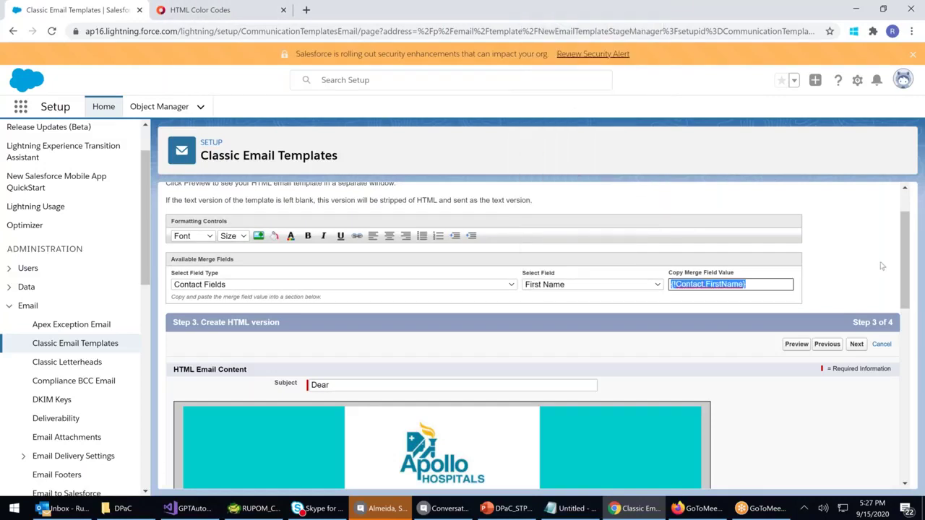
{"action": "left_click", "coordinate": [355, 384]}
{"action": "key", "text": "ctrl+v"}
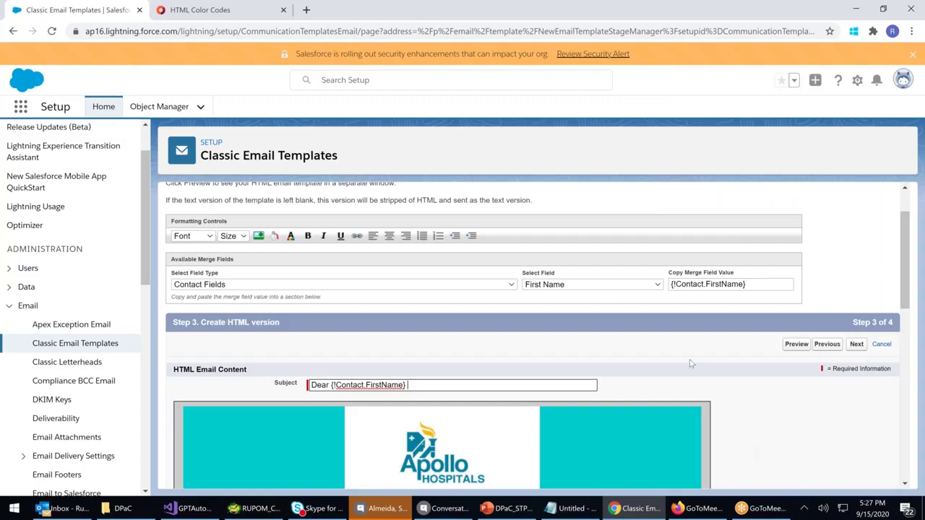
{"action": "left_click", "coordinate": [603, 286]}
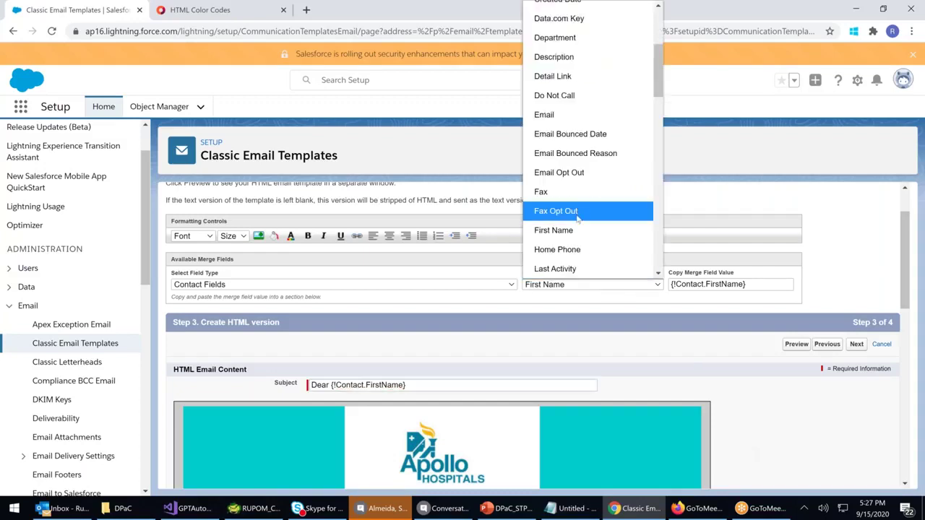
{"action": "scroll", "coordinate": [577, 219], "scroll_direction": "down", "scroll_amount": 3}
{"action": "left_click", "coordinate": [553, 228]}
{"action": "key", "text": "ctrl+c"}
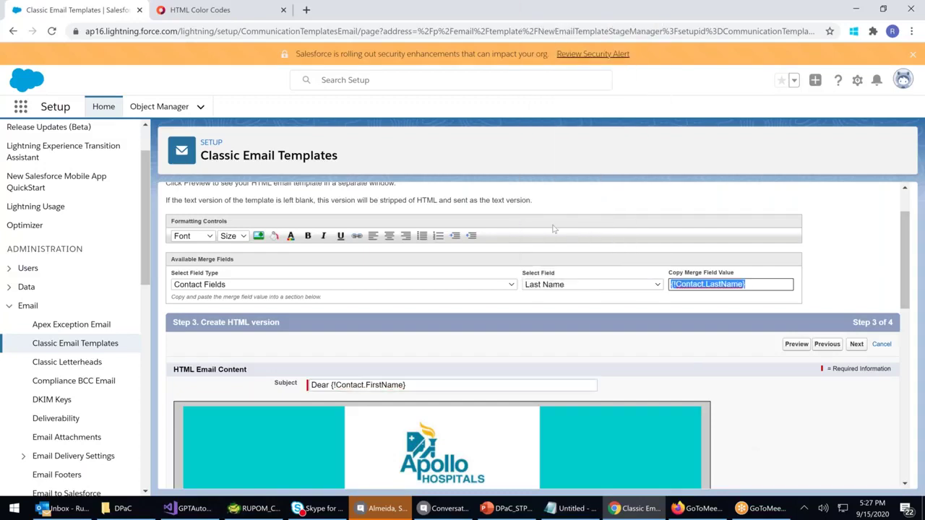
{"action": "left_click", "coordinate": [429, 387]}
{"action": "key", "text": "ctrl+v"}
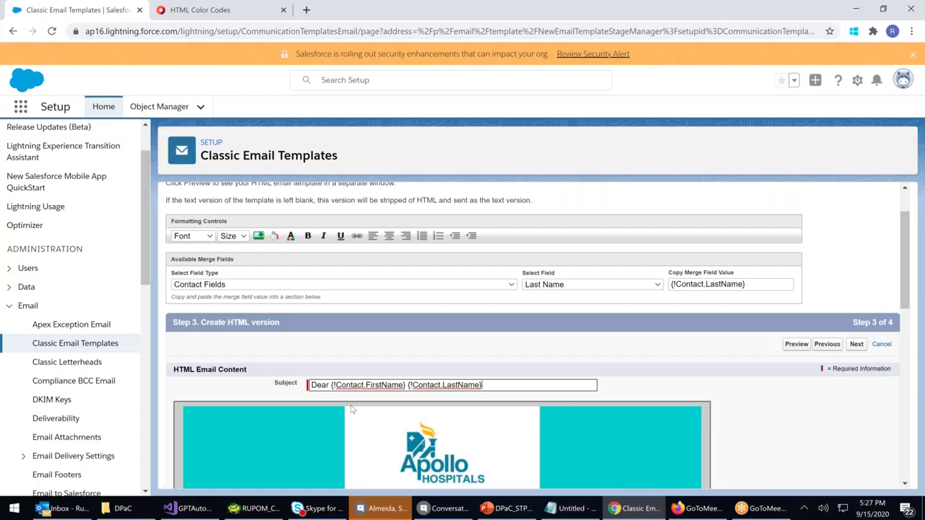
Append 'Welcome to Apollo Hospital' to the end of the subject
{"action": "double_click", "coordinate": [383, 385]}
{"action": "double_click", "coordinate": [456, 387]}
{"action": "left_click", "coordinate": [516, 384]}
{"action": "type", "text": "W"}
{"action": "key", "text": "BackSpace"}
{"action": "type", "text": "Welcome tp"}
{"action": "key", "text": "BackSpace"}
{"action": "type", "text": "o Apollo Hospital"}
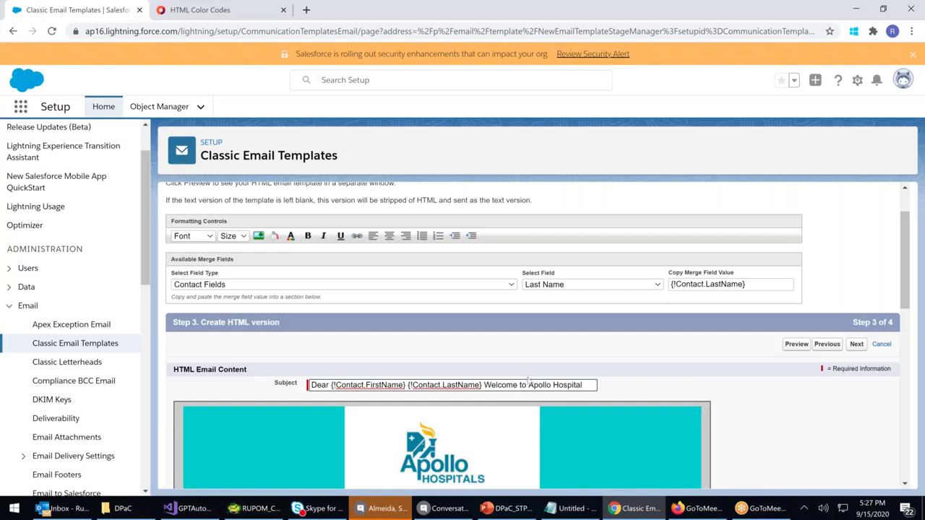
{"action": "scroll", "coordinate": [529, 380], "scroll_direction": "down", "scroll_amount": 1}
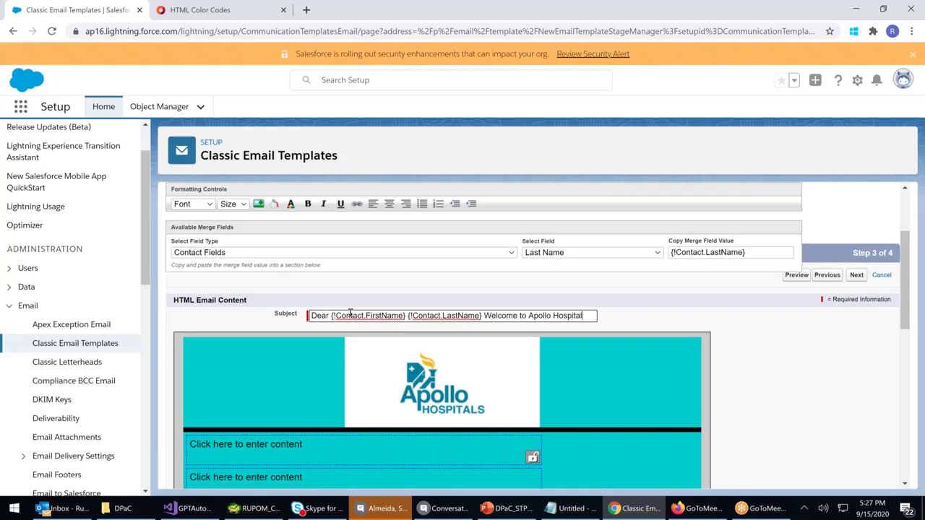
Type 'Welcome to the Exiting, Curing & Wellness world of Apollo Hospital' in the first content block
{"action": "left_click", "coordinate": [258, 453]}
{"action": "type", "text": "Welcome Email"}
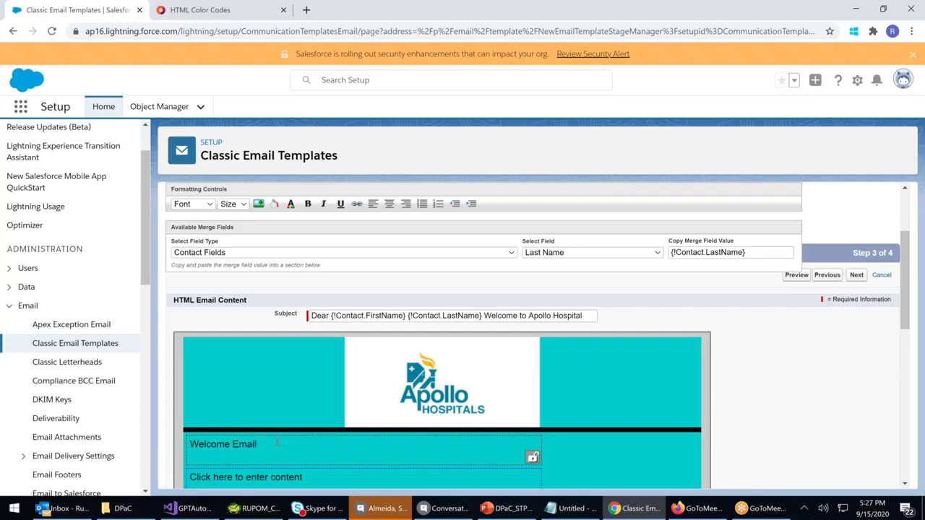
{"action": "key", "text": "BackSpace"}
{"action": "key", "text": "BackSpace"}
{"action": "key", "text": "BackSpace"}
{"action": "key", "text": "BackSpace"}
{"action": "key", "text": "BackSpace"}
{"action": "type", "text": "to"}
{"action": "key", "text": "BackSpace"}
{"action": "key", "text": "BackSpace"}
{"action": "key", "text": "BackSpace"}
{"action": "type", "text": "of"}
{"action": "key", "text": "BackSpace"}
{"action": "key", "text": "BackSpace"}
{"action": "type", "text": "to Apo"}
{"action": "left_click", "coordinate": [241, 445]}
{"action": "type", "text": "the Exiting"}
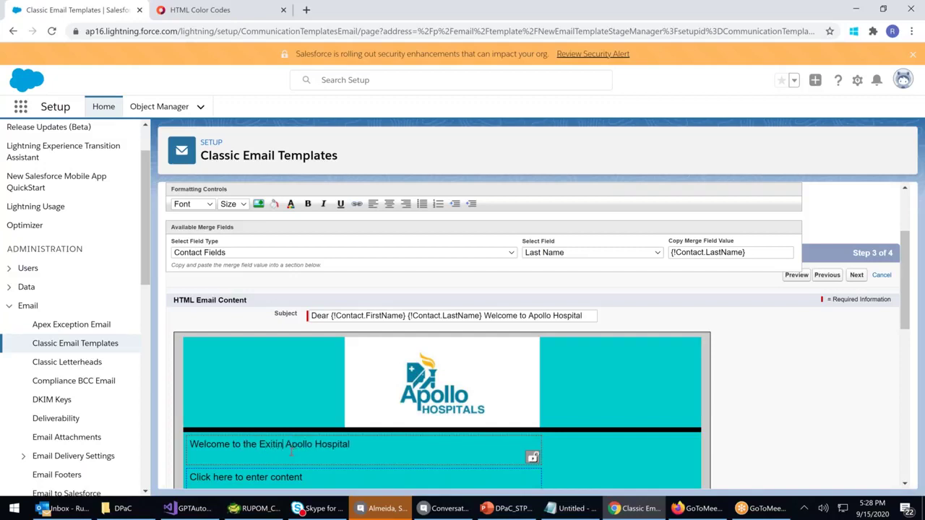
{"action": "type", "text": " & Cur"}
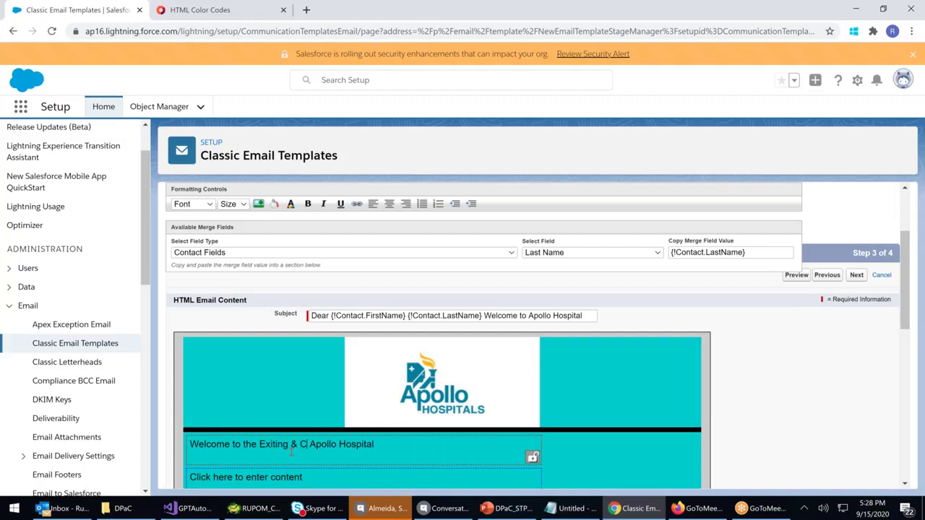
{"action": "key", "text": "BackSpace"}
{"action": "key", "text": "BackSpace"}
{"action": "key", "text": "BackSpace"}
{"action": "key", "text": "BackSpace"}
{"action": "key", "text": "BackSpace"}
{"action": "key", "text": "BackSpace"}
{"action": "type", "text": ", Curing"}
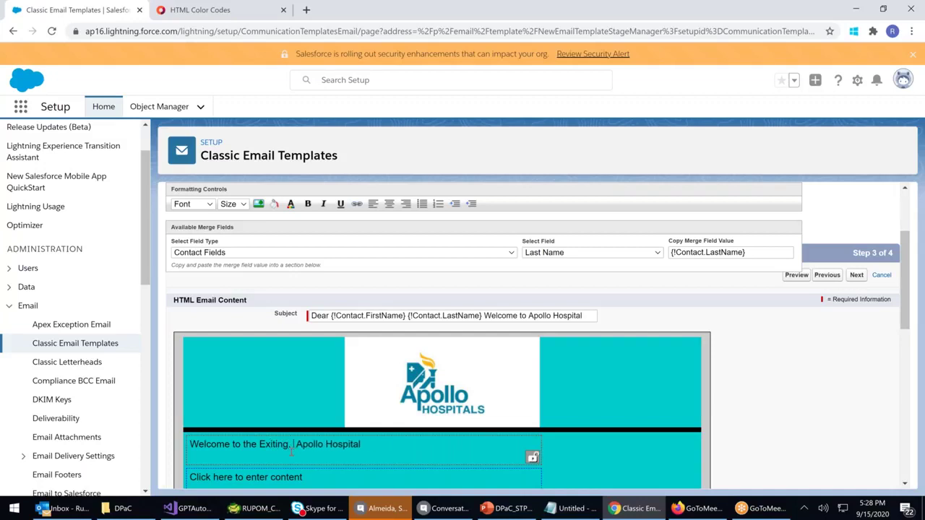
{"action": "type", "text": " & Welness world of"}
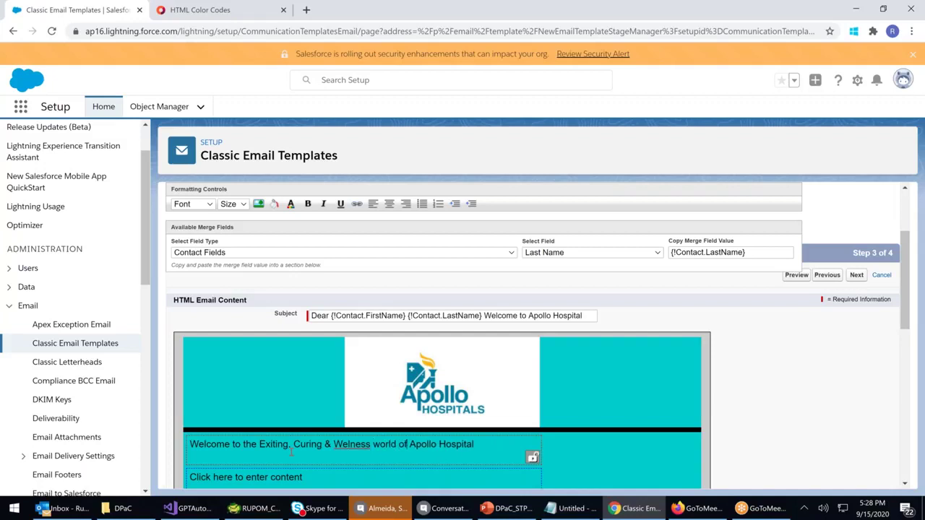
{"action": "right_click", "coordinate": [354, 445]}
{"action": "left_click", "coordinate": [400, 291]}
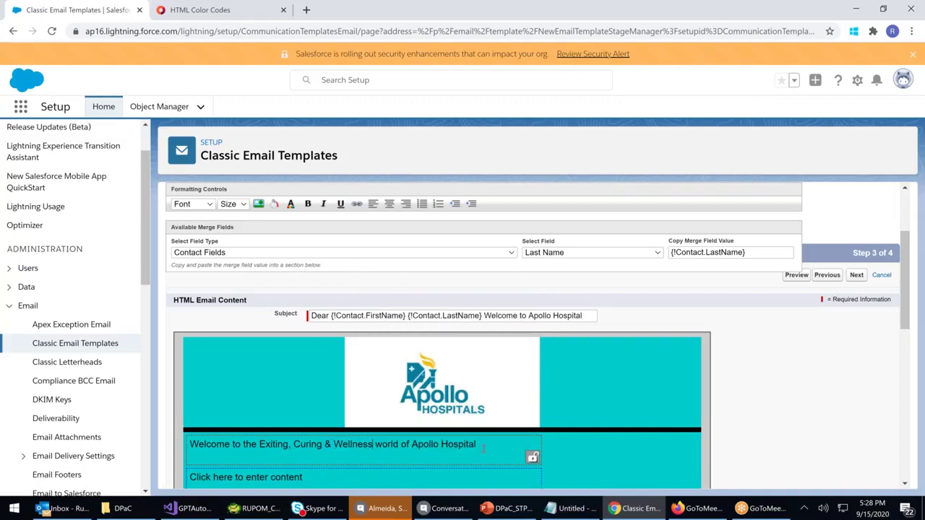
Make the heading line bold, underlined and 10px in size
{"action": "left_click_drag", "start_coordinate": [374, 444], "coordinate": [148, 434]}
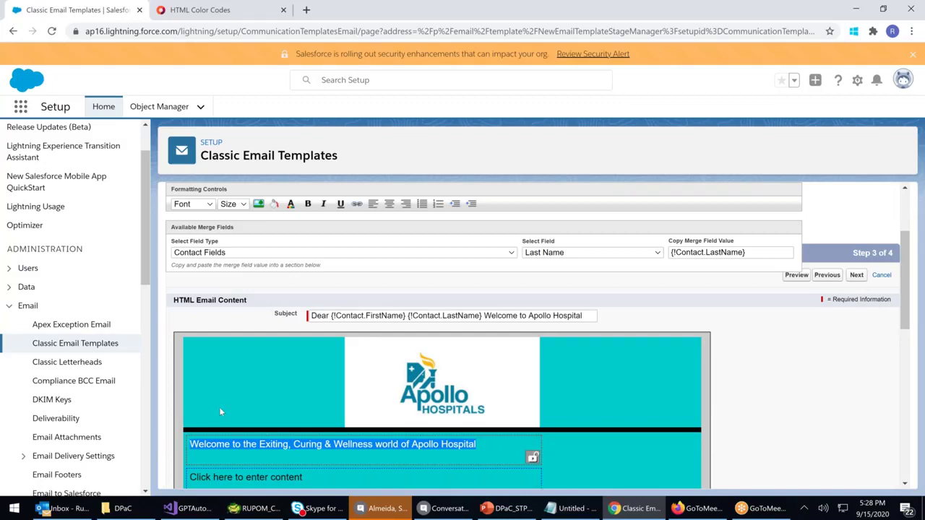
{"action": "left_click", "coordinate": [308, 205]}
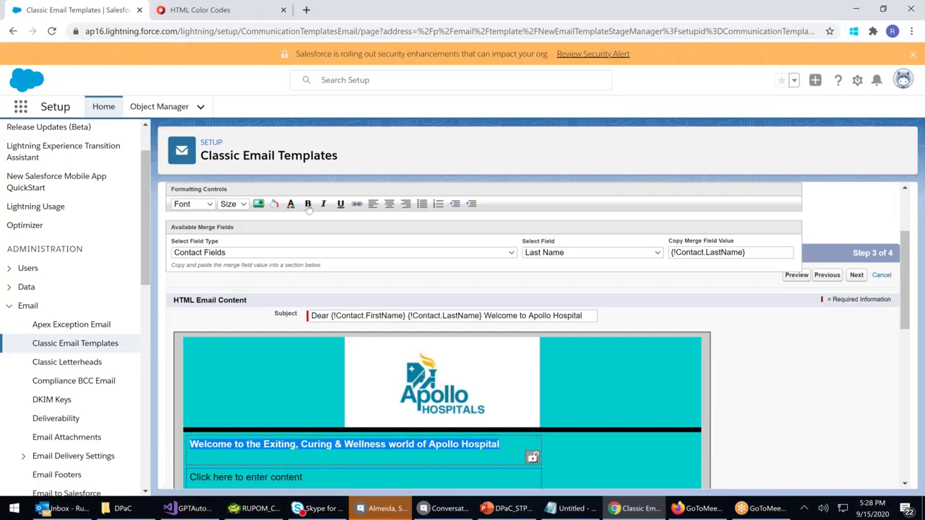
{"action": "left_click", "coordinate": [342, 206]}
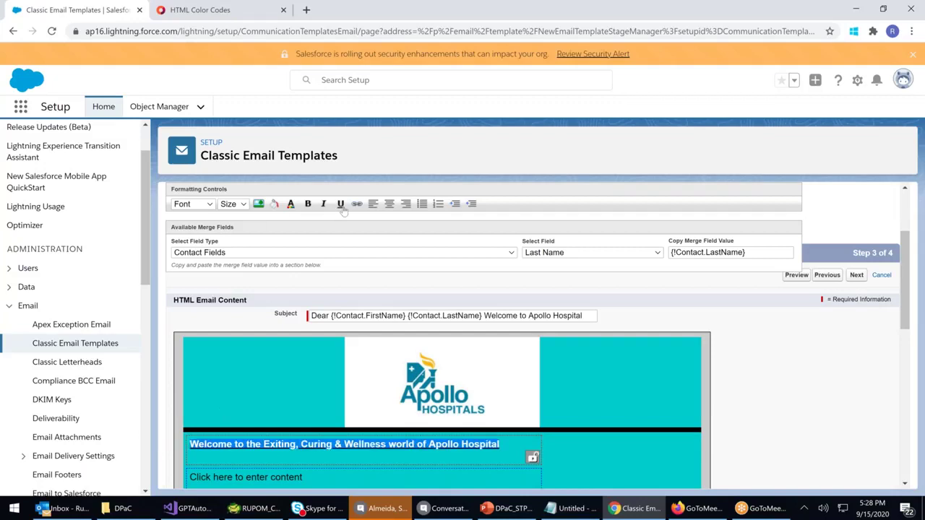
{"action": "left_click", "coordinate": [242, 206]}
{"action": "left_click", "coordinate": [232, 279]}
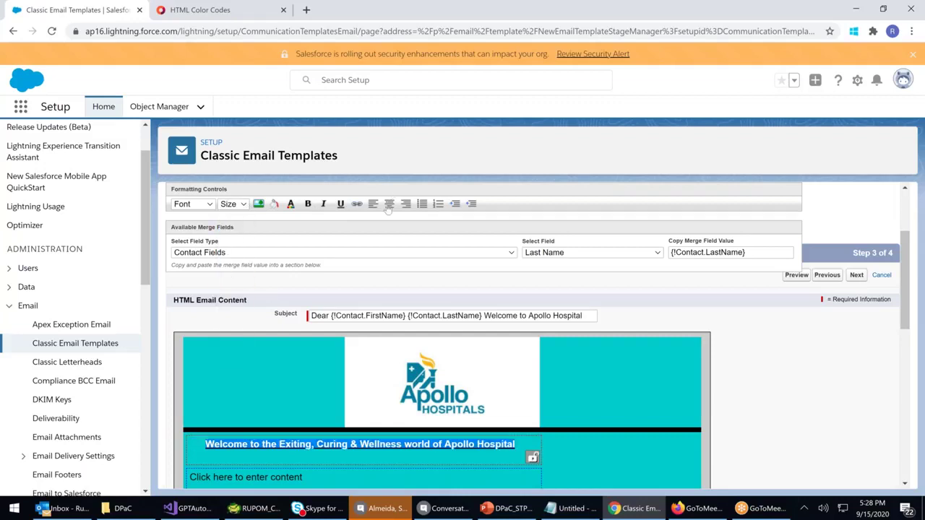
{"action": "left_click", "coordinate": [291, 204]}
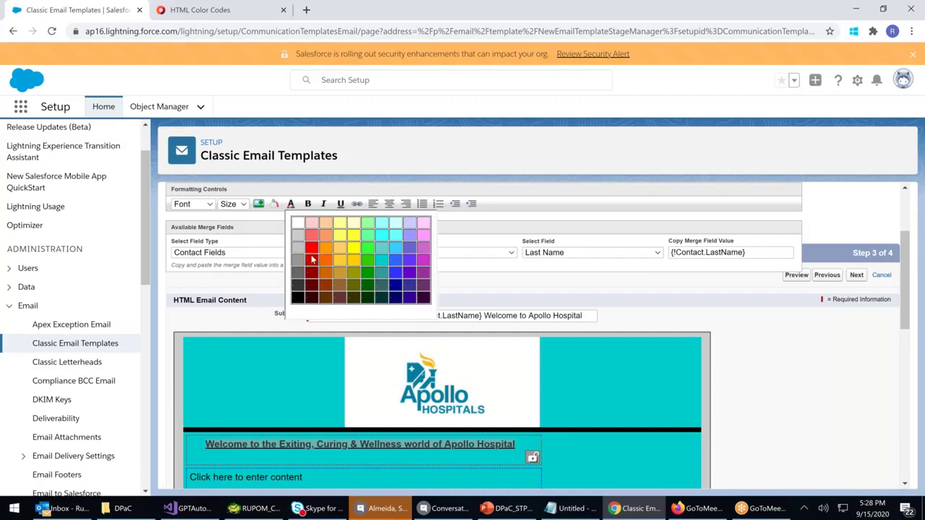
Try red and another colour on the heading text
{"action": "left_click", "coordinate": [317, 251]}
{"action": "left_click", "coordinate": [390, 471]}
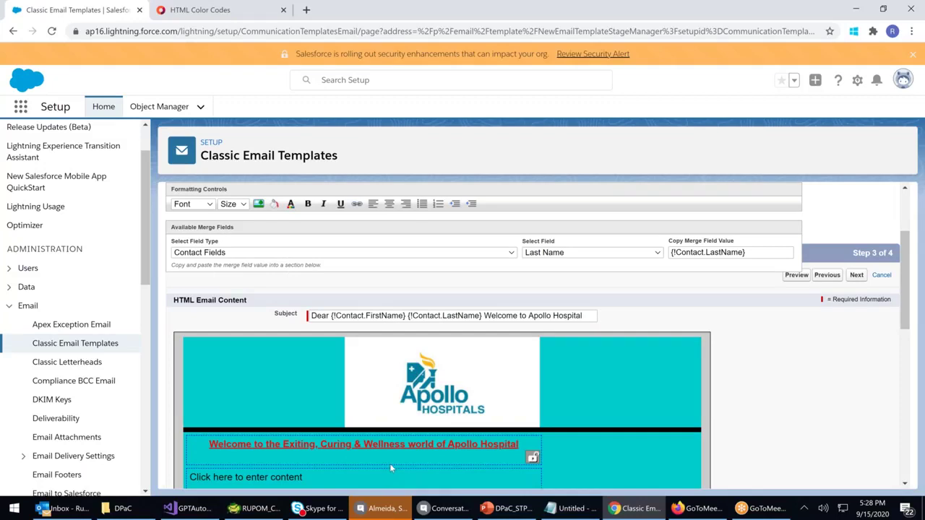
{"action": "left_click_drag", "start_coordinate": [524, 444], "coordinate": [206, 444]}
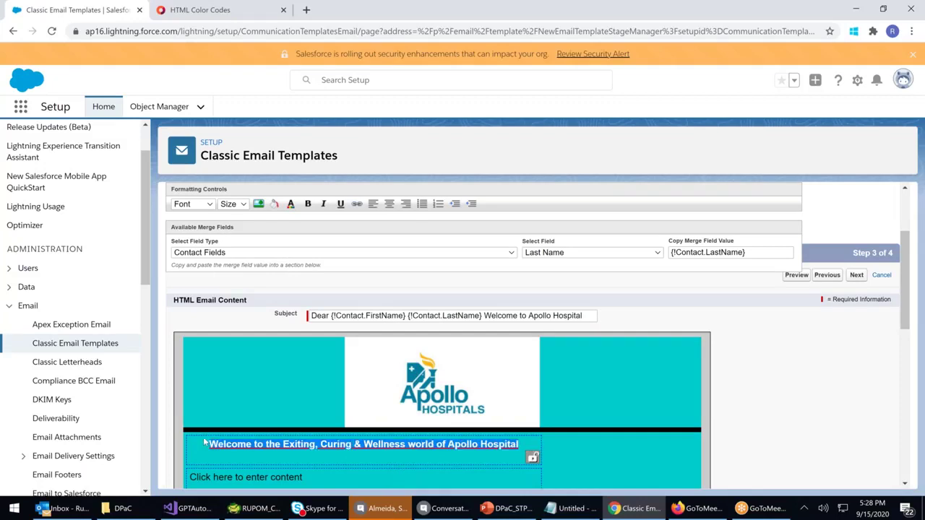
{"action": "left_click", "coordinate": [291, 205]}
{"action": "left_click", "coordinate": [321, 248]}
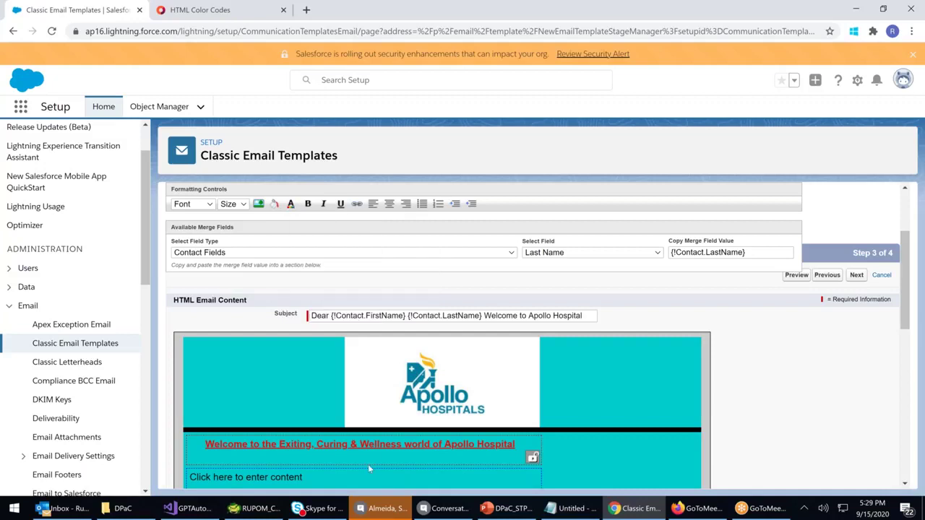
{"action": "left_click_drag", "start_coordinate": [521, 445], "coordinate": [209, 449]}
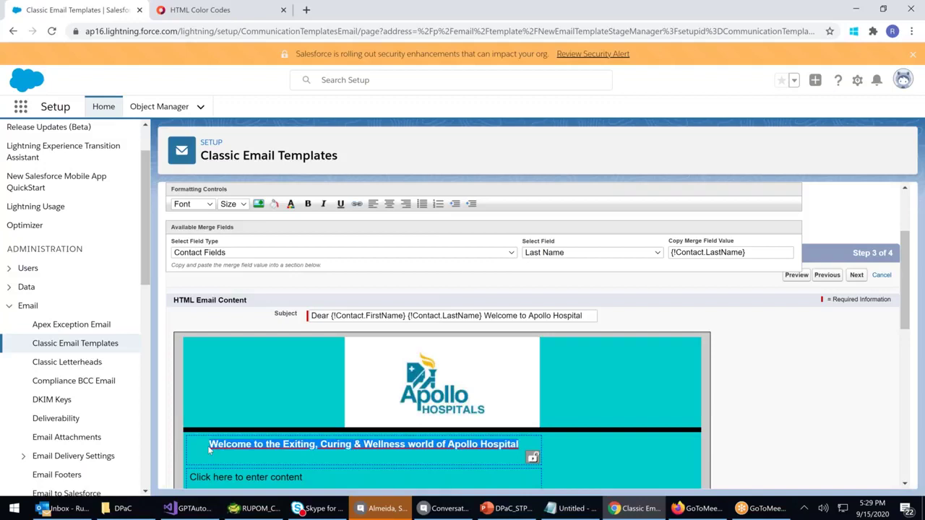
{"action": "left_click", "coordinate": [291, 204]}
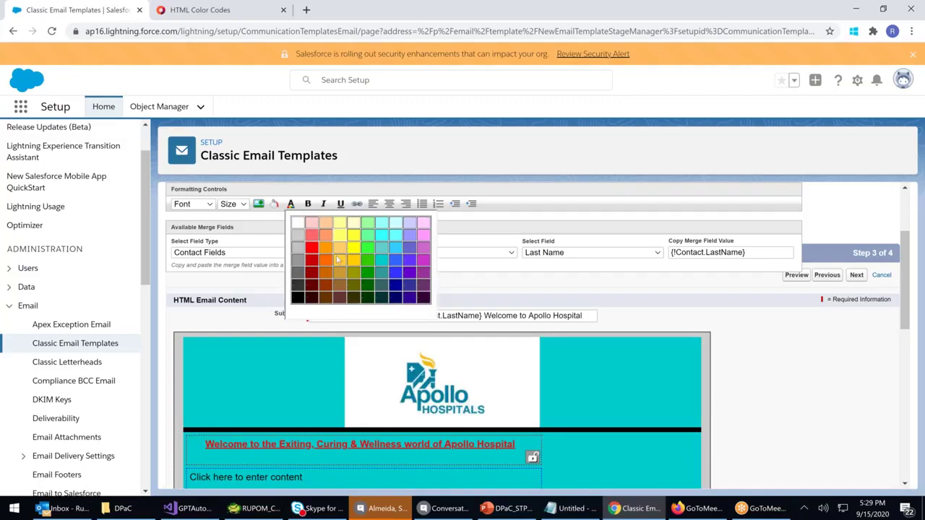
{"action": "left_click", "coordinate": [342, 248]}
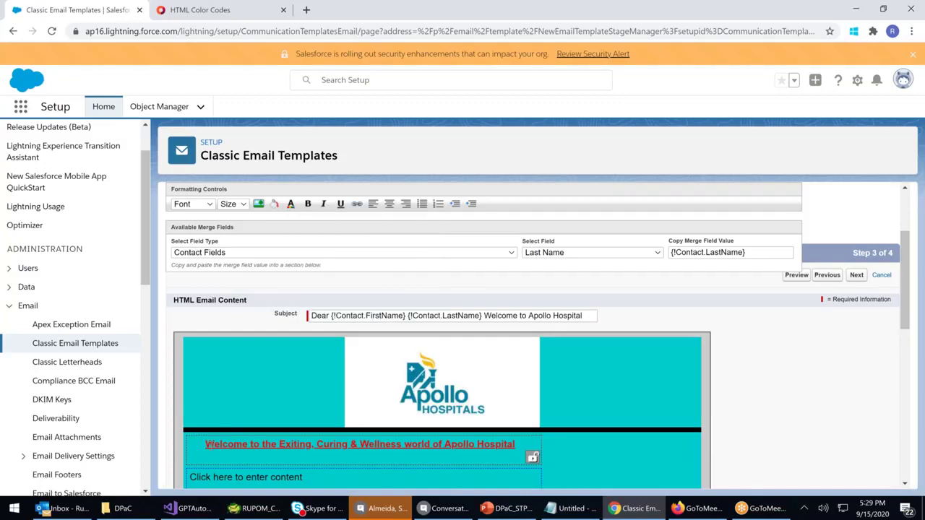
Try orange on the heading, then settle on white text
{"action": "left_click_drag", "start_coordinate": [205, 444], "coordinate": [516, 444]}
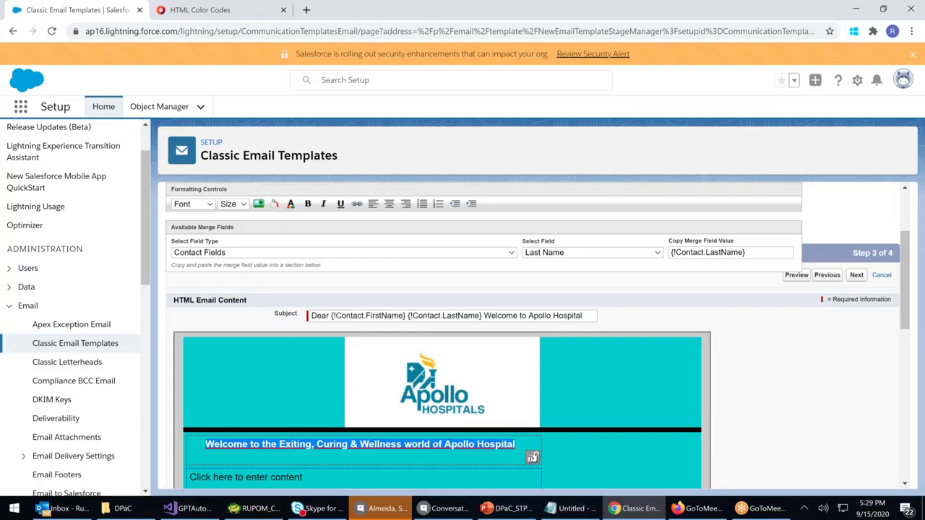
{"action": "left_click", "coordinate": [290, 205]}
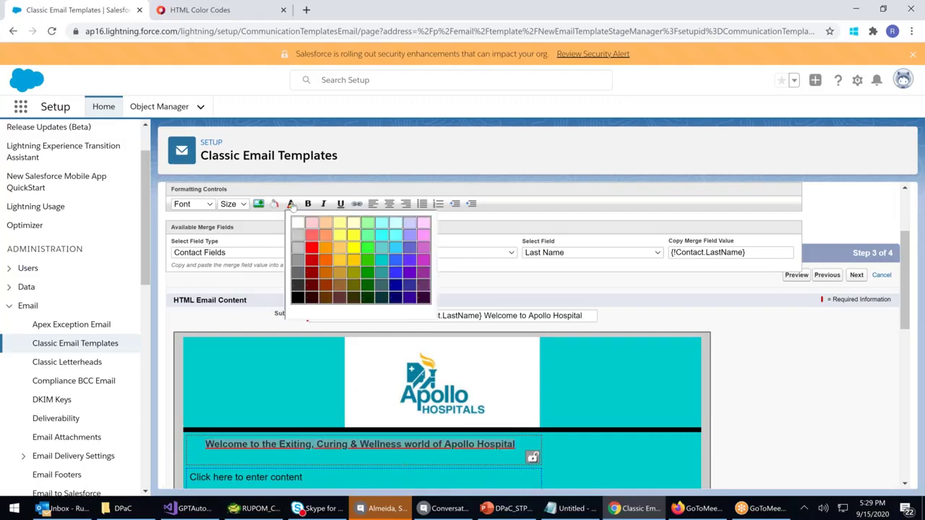
{"action": "left_click", "coordinate": [325, 250]}
{"action": "left_click", "coordinate": [422, 463]}
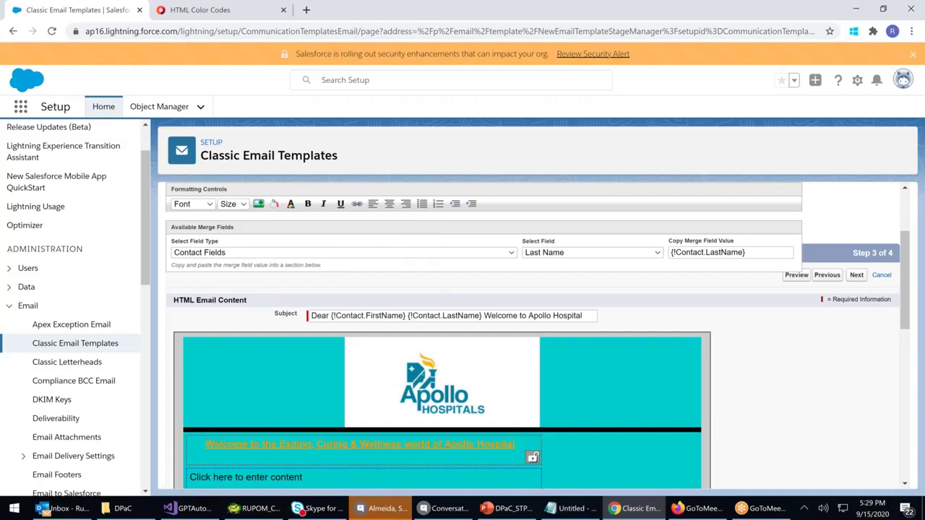
{"action": "scroll", "coordinate": [438, 424], "scroll_direction": "down", "scroll_amount": 2}
{"action": "left_click_drag", "start_coordinate": [516, 325], "coordinate": [202, 324]}
{"action": "left_click", "coordinate": [292, 205]}
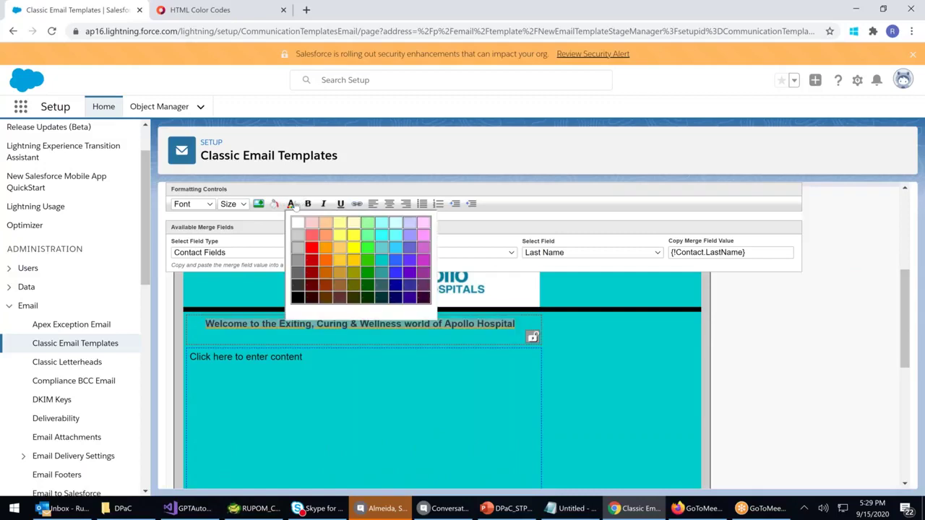
{"action": "left_click", "coordinate": [297, 225]}
Lock the heading section so senders cannot edit it
{"action": "left_click", "coordinate": [344, 414]}
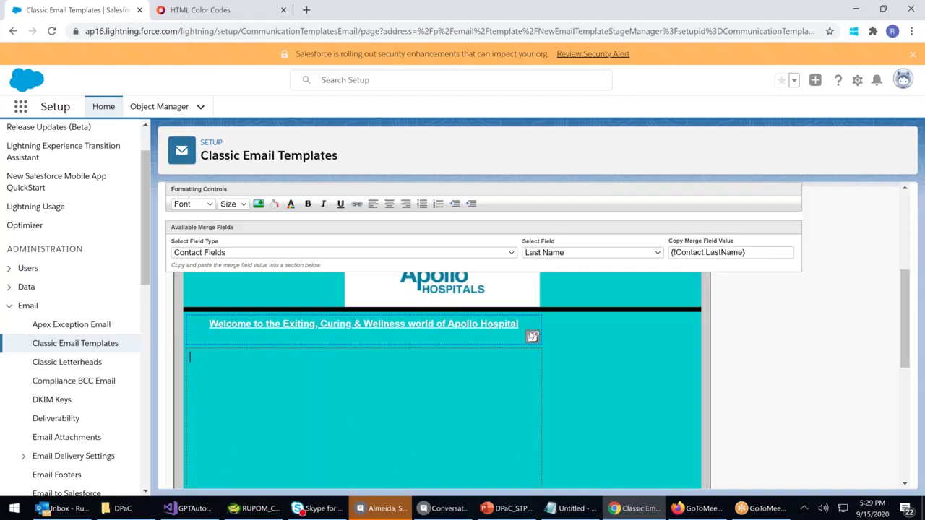
{"action": "left_click", "coordinate": [533, 338]}
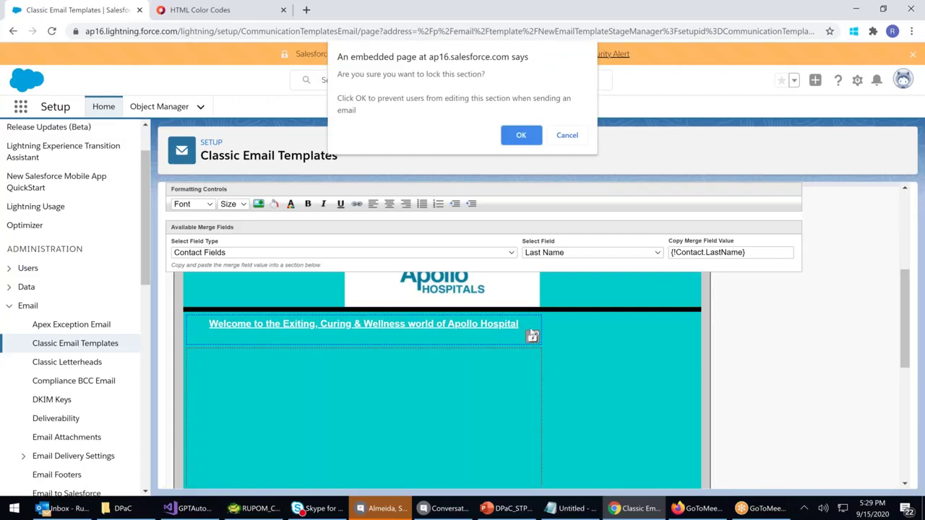
{"action": "left_click", "coordinate": [516, 136]}
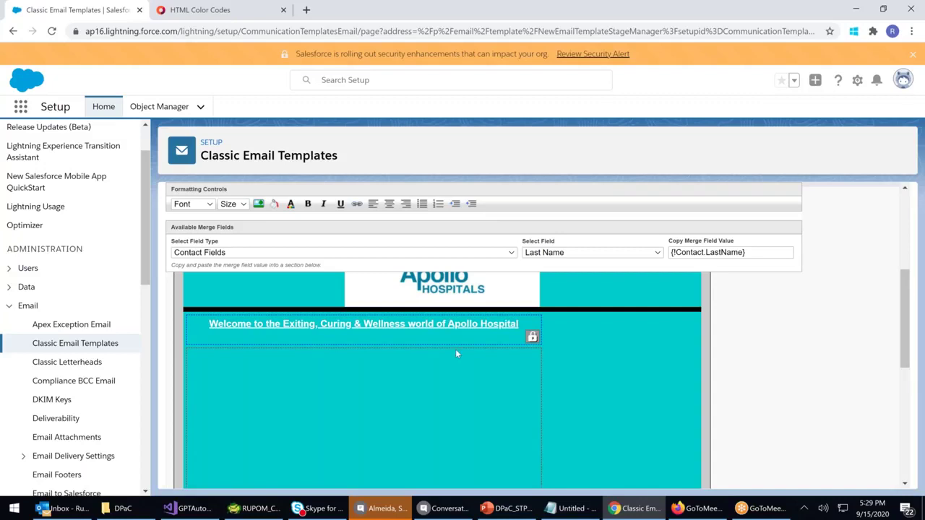
Type 'Dear' in the body and paste the {!Contact.LastName} merge field after it
{"action": "type", "text": "Dear"}
{"action": "scroll", "coordinate": [451, 327], "scroll_direction": "up", "scroll_amount": 3}
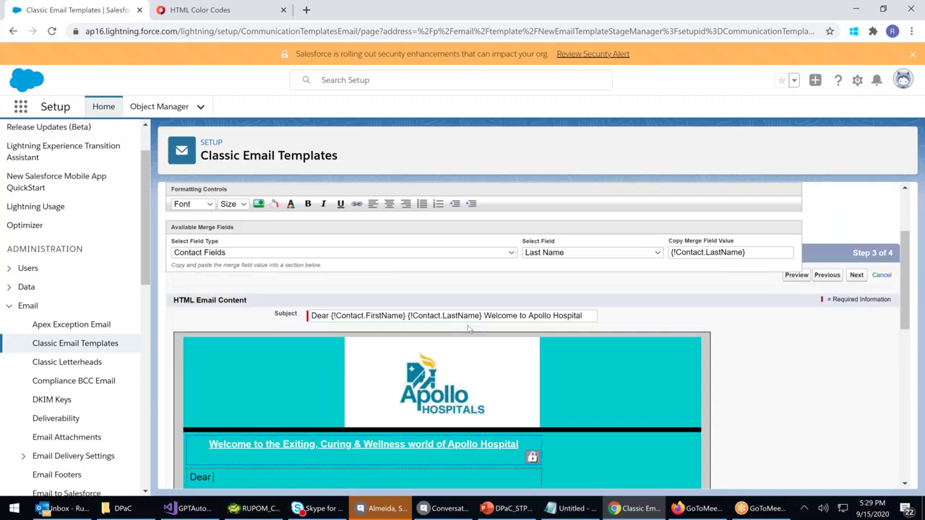
{"action": "left_click_drag", "start_coordinate": [755, 250], "coordinate": [662, 247]}
{"action": "key", "text": "ctrl+c"}
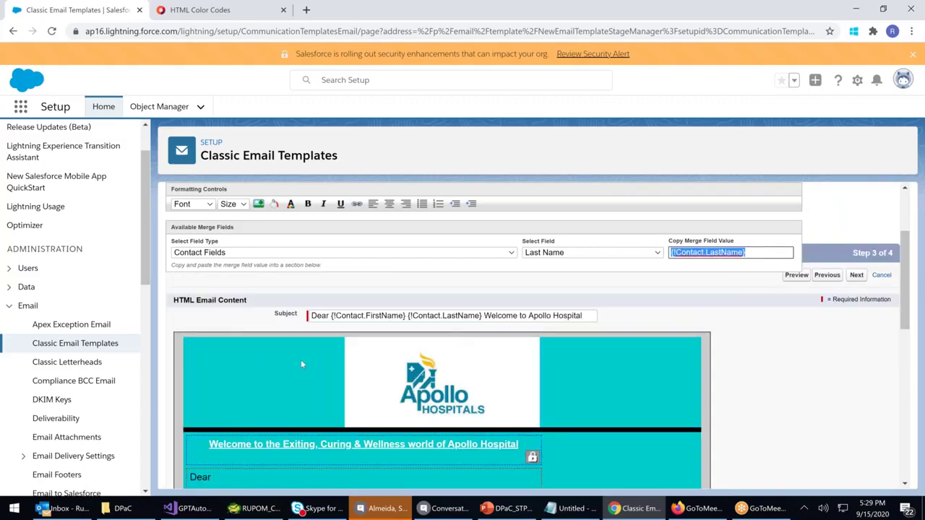
{"action": "scroll", "coordinate": [301, 436], "scroll_direction": "down", "scroll_amount": 2}
{"action": "left_click", "coordinate": [245, 356]}
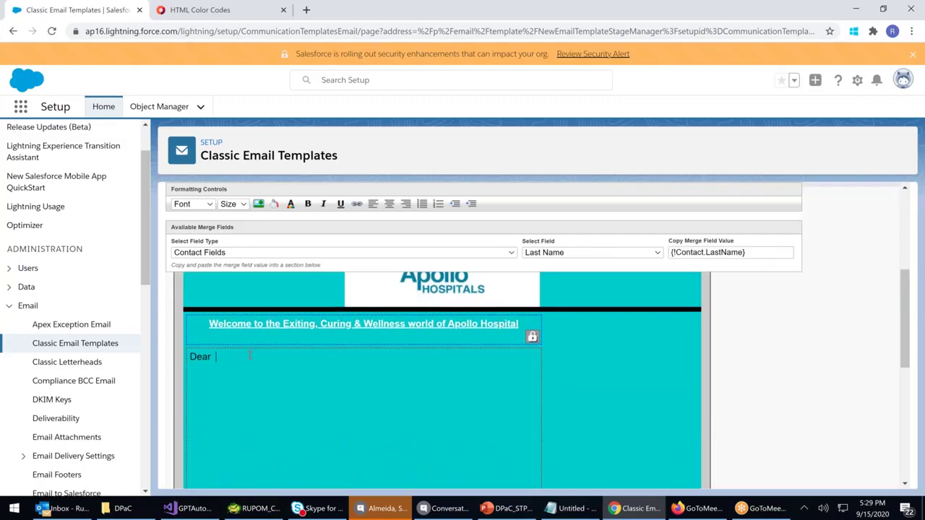
{"action": "key", "text": "ctrl+v"}
Insert the {!Contact.FirstName} merge field after 'Dear' in the greeting
{"action": "scroll", "coordinate": [506, 362], "scroll_direction": "up", "scroll_amount": 2}
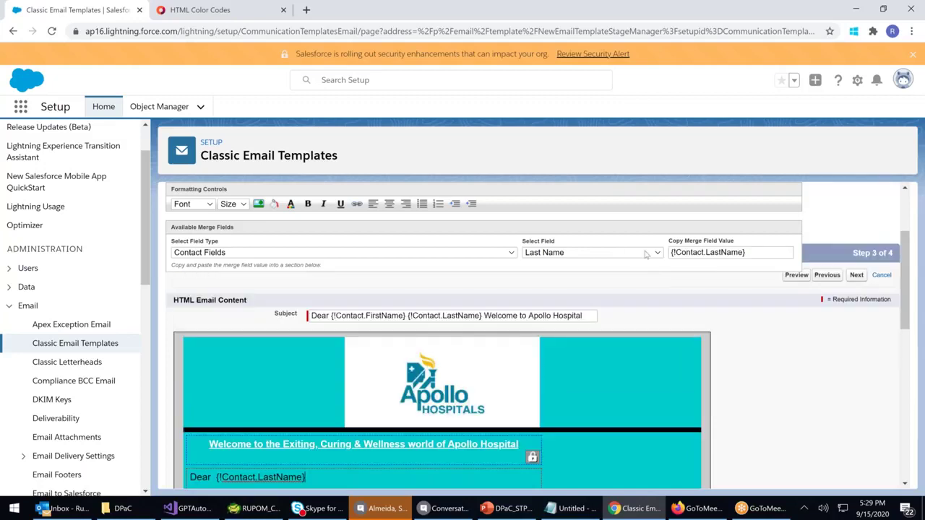
{"action": "left_click", "coordinate": [626, 258]}
{"action": "scroll", "coordinate": [602, 170], "scroll_direction": "up", "scroll_amount": 3}
{"action": "scroll", "coordinate": [597, 181], "scroll_direction": "down", "scroll_amount": 2}
{"action": "scroll", "coordinate": [594, 185], "scroll_direction": "down", "scroll_amount": 2}
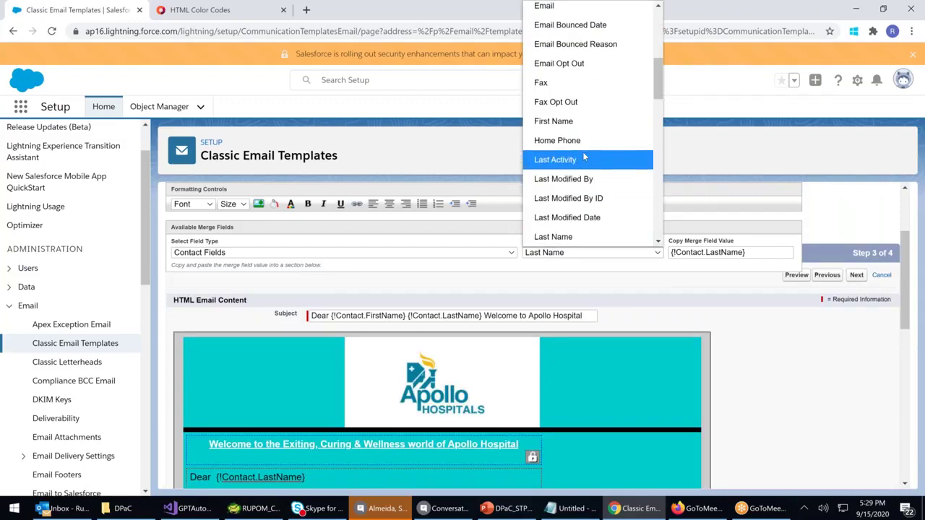
{"action": "left_click", "coordinate": [569, 121]}
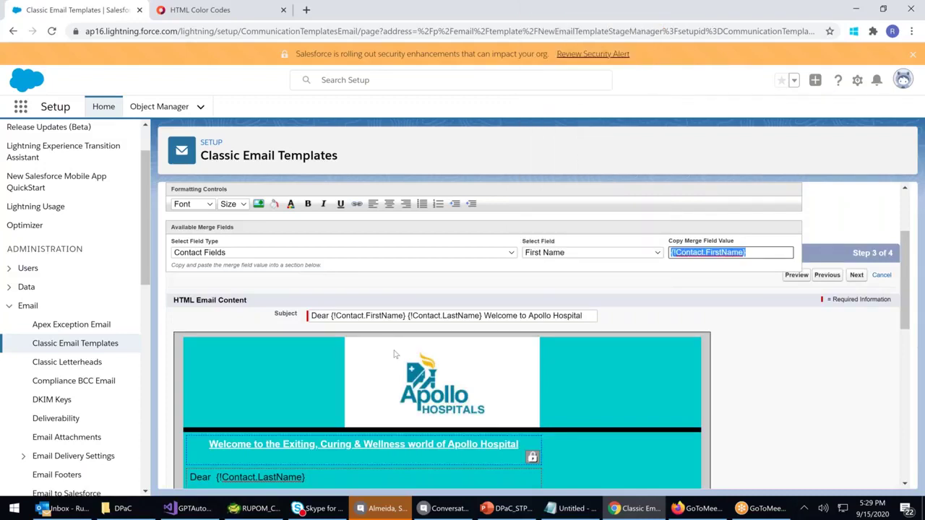
{"action": "scroll", "coordinate": [396, 354], "scroll_direction": "down", "scroll_amount": 3}
{"action": "scroll", "coordinate": [236, 366], "scroll_direction": "up", "scroll_amount": 1}
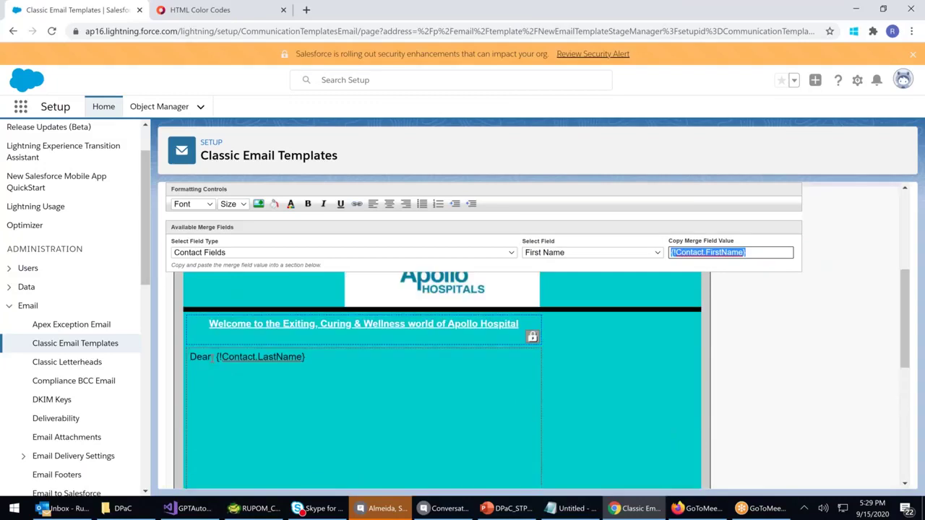
{"action": "left_click", "coordinate": [214, 357]}
{"action": "type", "text": "{!Contact.FirstName}"}
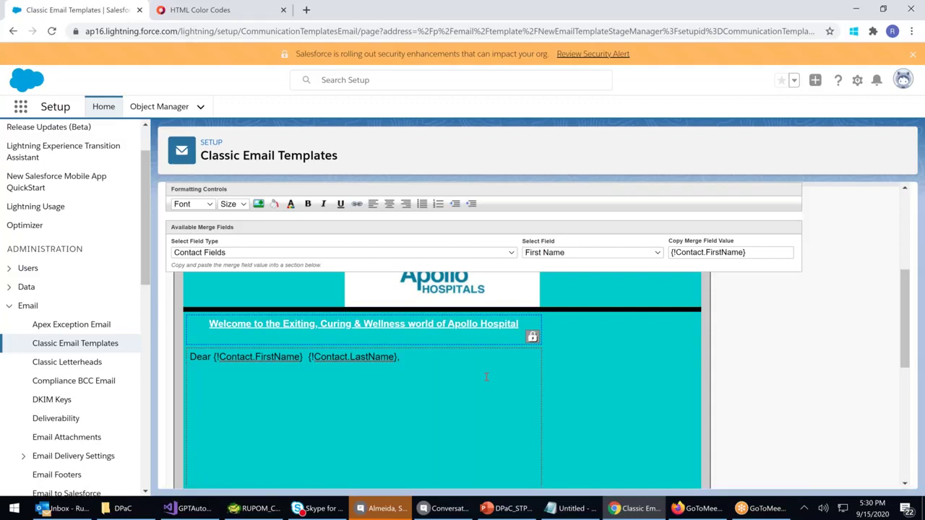
Write the onboarding sentence followed by Phone, Mobile and Email lines
{"action": "type", "text": "We are happy to have"}
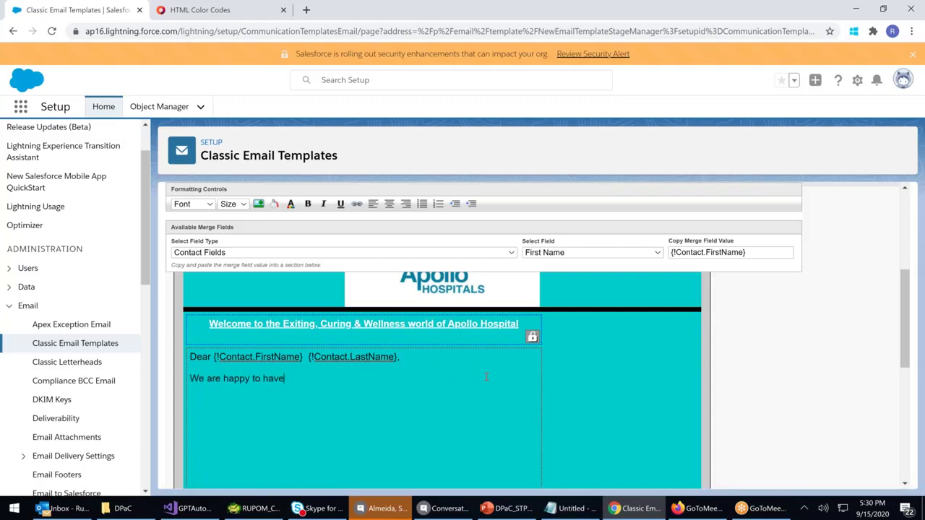
{"action": "type", "text": " you onboard with us. The fo"}
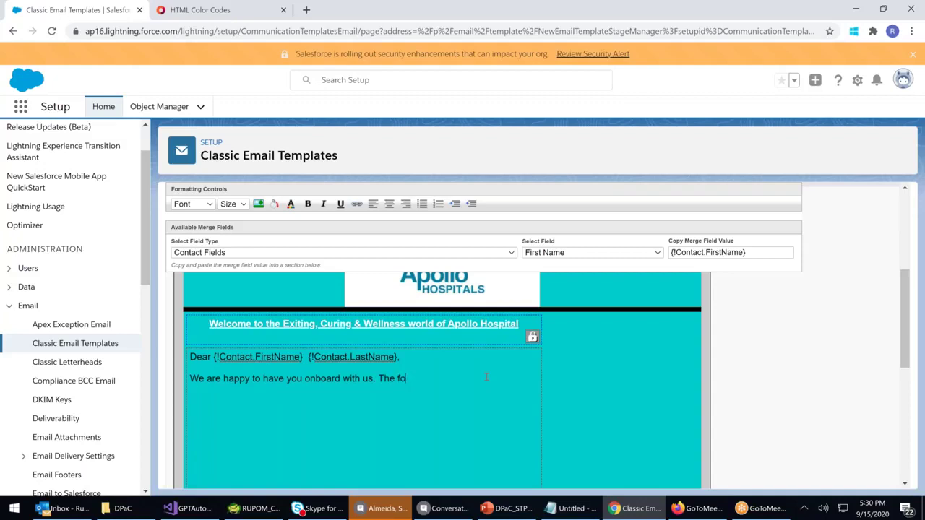
{"action": "type", "text": "llowing details are registered w"}
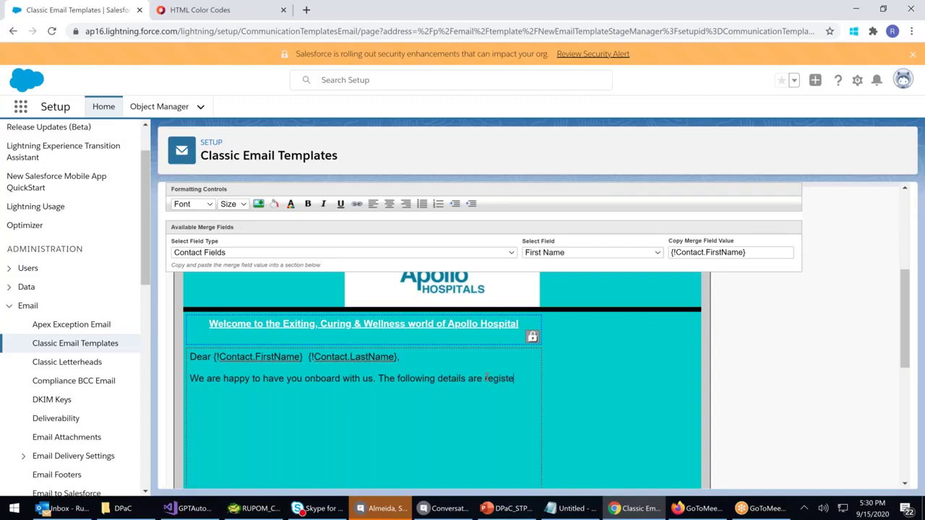
{"action": "type", "text": "h is"}
{"action": "key", "text": "BackSpace"}
{"action": "key", "text": "BackSpace"}
{"action": "type", "text": "us  "}
{"action": "type", "text": "Phone "}
{"action": "type", "text": ":"}
{"action": "key", "text": "Return"}
{"action": "type", "text": "Mob"}
{"action": "key", "text": "BackSpace"}
{"action": "type", "text": "bile: "}
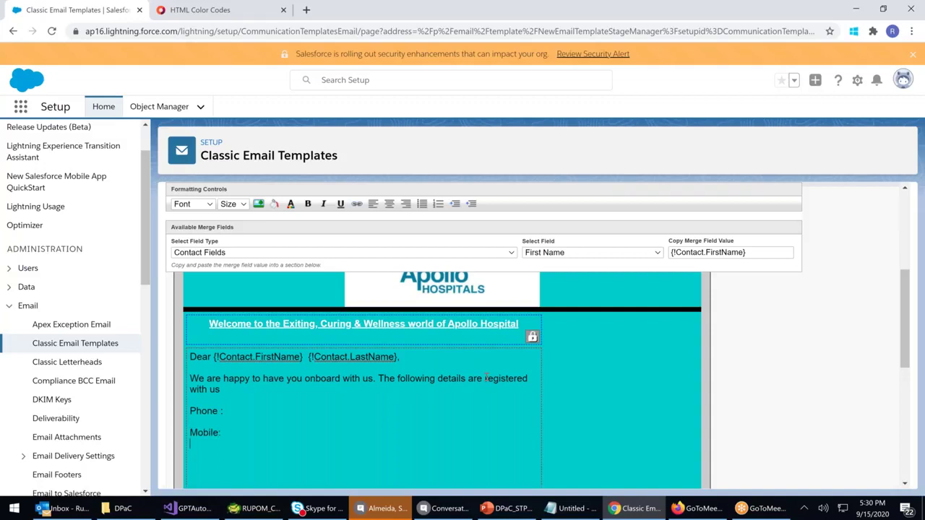
{"action": "type", "text": "Email : Incase"}
{"action": "key", "text": "BackSpace"}
{"action": "key", "text": "BackSpace"}
{"action": "key", "text": "BackSpace"}
{"action": "key", "text": "BackSpace"}
{"action": "key", "text": "BackSpace"}
{"action": "type", "text": "acse you see the "}
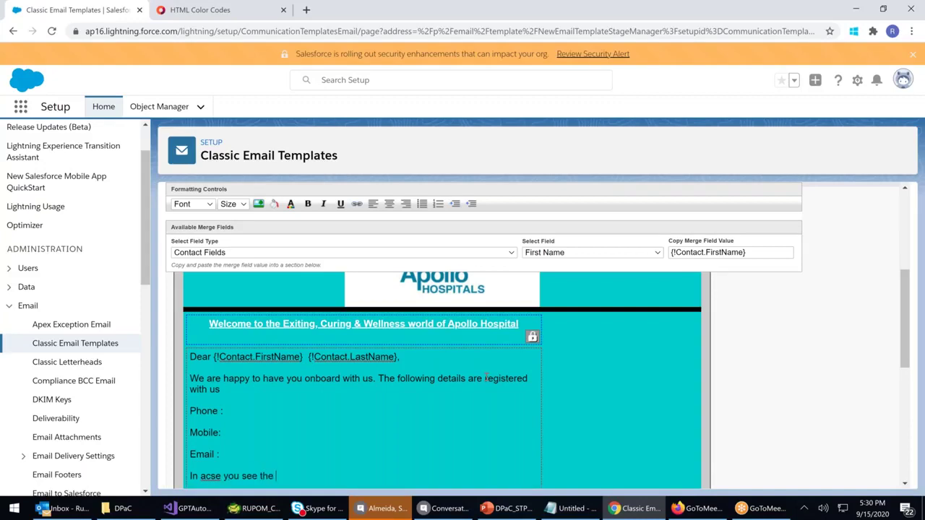
{"action": "type", "text": "above data is not correct plae"}
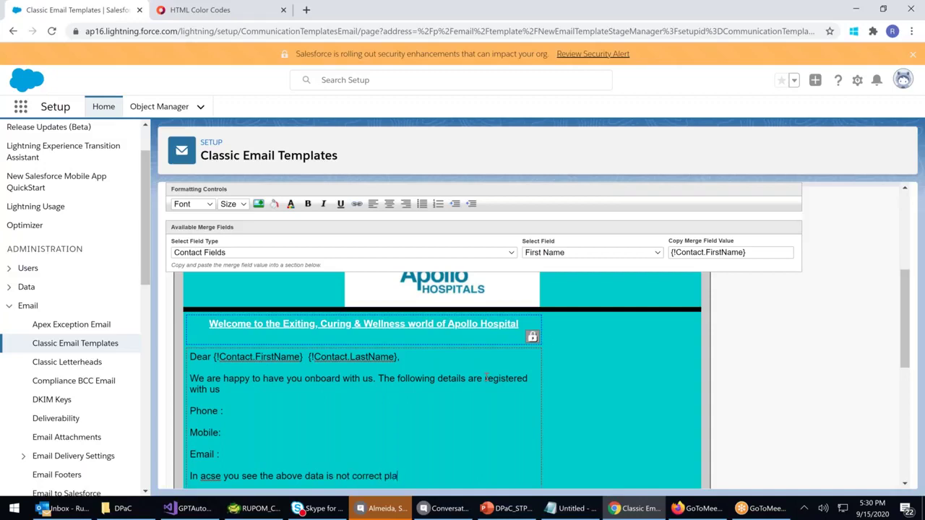
{"action": "key", "text": "BackSpace"}
{"action": "type", "text": "ease call our Guest Relation "}
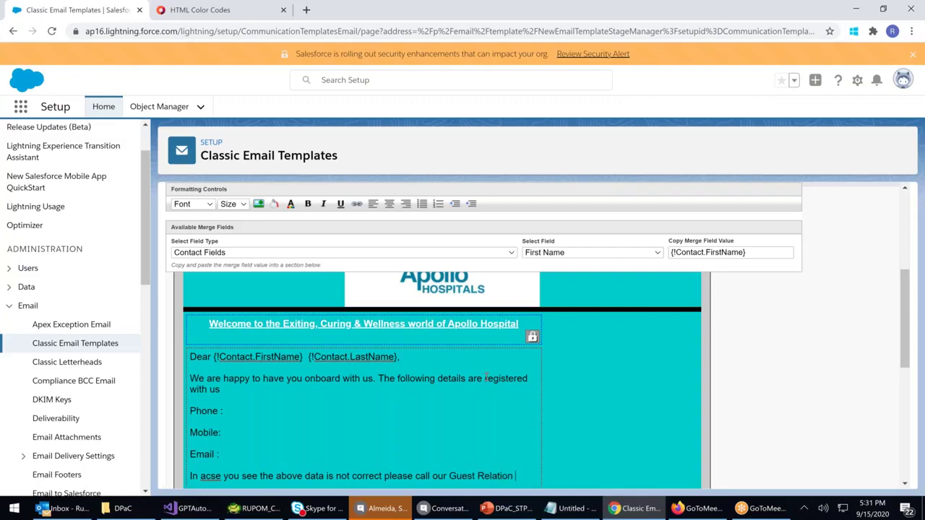
{"action": "key", "text": "Return"}
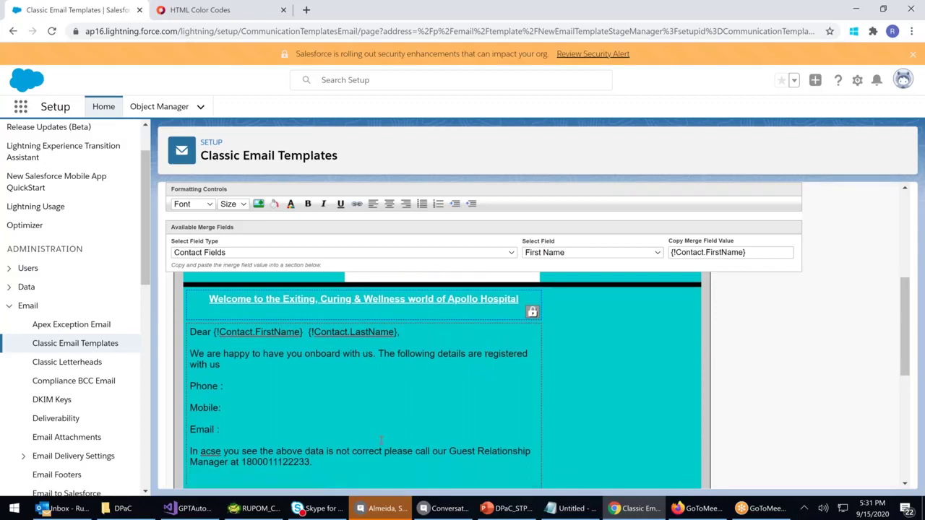
{"action": "right_click", "coordinate": [207, 450]}
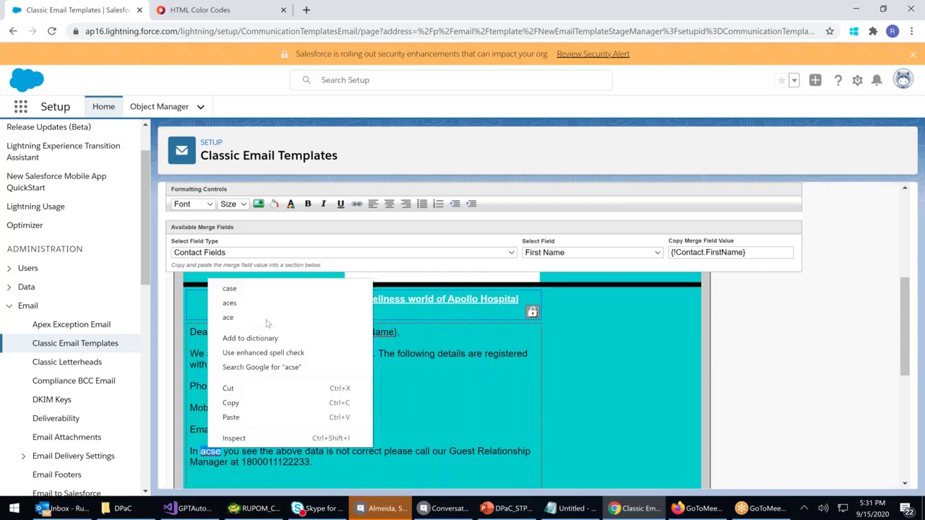
{"action": "left_click", "coordinate": [231, 288]}
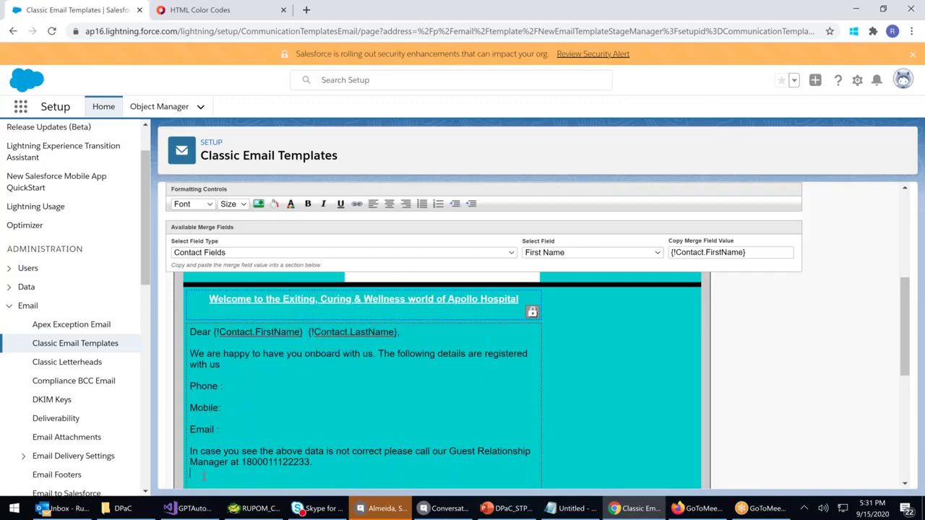
Type 'Regards,' and paste the {!Contact.CreatedBy} merge field on the line beneath
{"action": "key", "text": "Return"}
{"action": "type", "text": "Regards"}
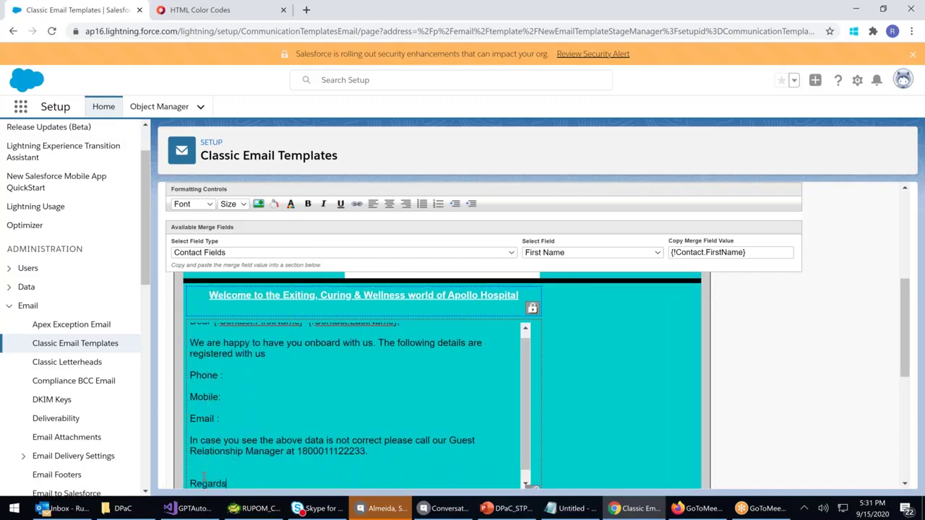
{"action": "type", "text": ","}
{"action": "key", "text": "Return"}
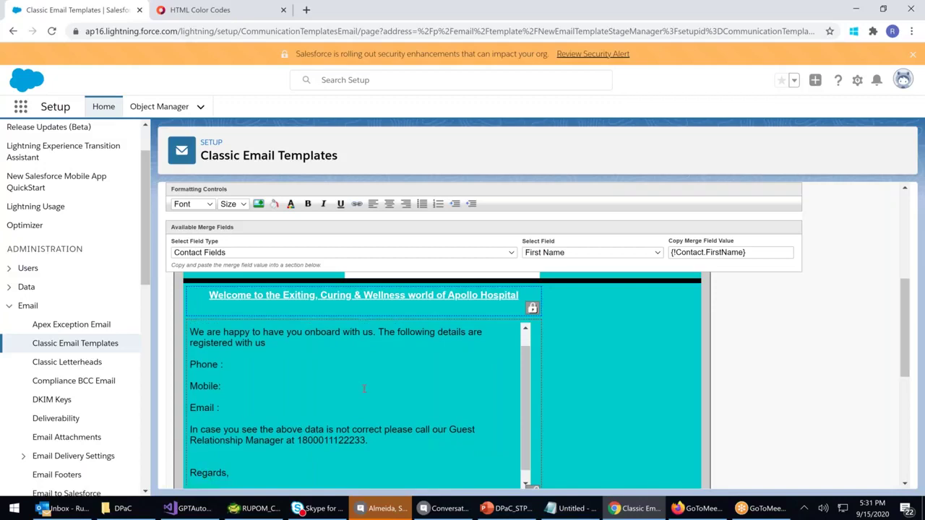
{"action": "left_click", "coordinate": [571, 253]}
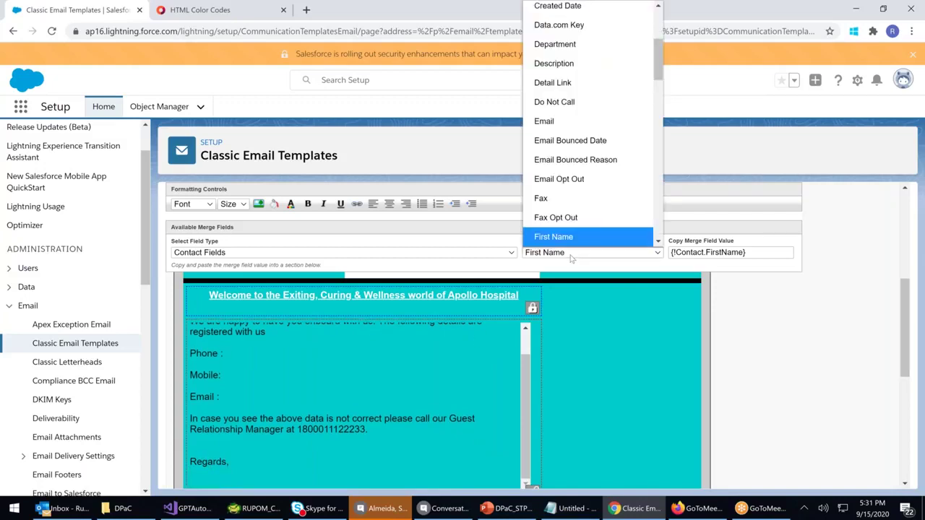
{"action": "scroll", "coordinate": [578, 156], "scroll_direction": "up", "scroll_amount": 3}
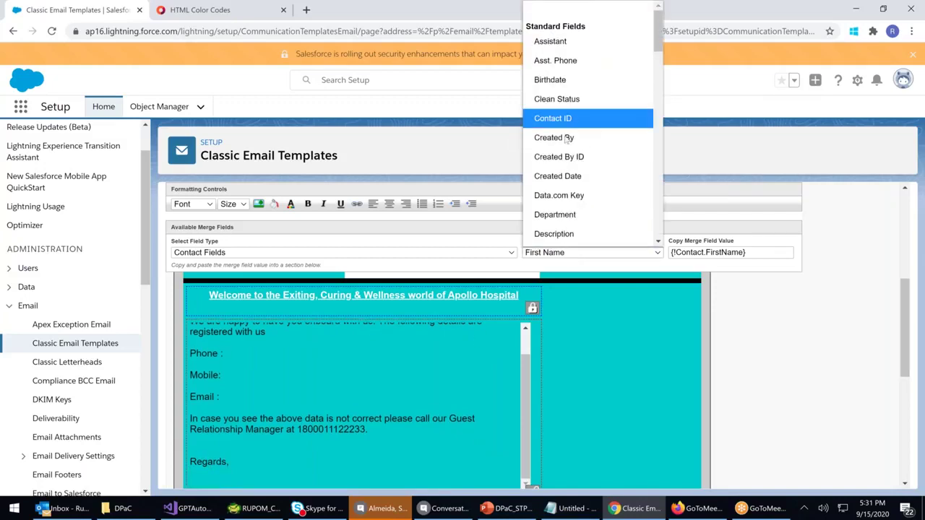
{"action": "left_click", "coordinate": [568, 138]}
{"action": "key", "text": "ctrl+c"}
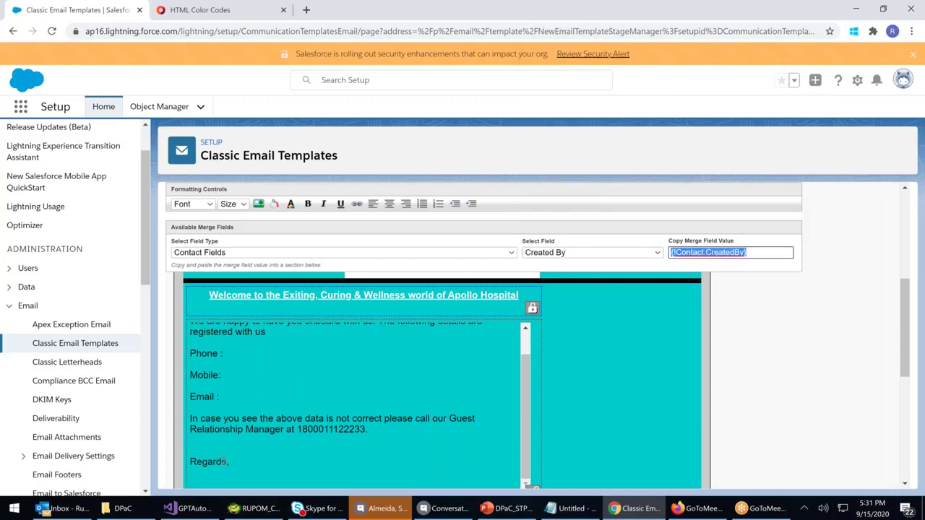
{"action": "left_click", "coordinate": [227, 462]}
{"action": "key", "text": "Return"}
{"action": "key", "text": "ctrl+v"}
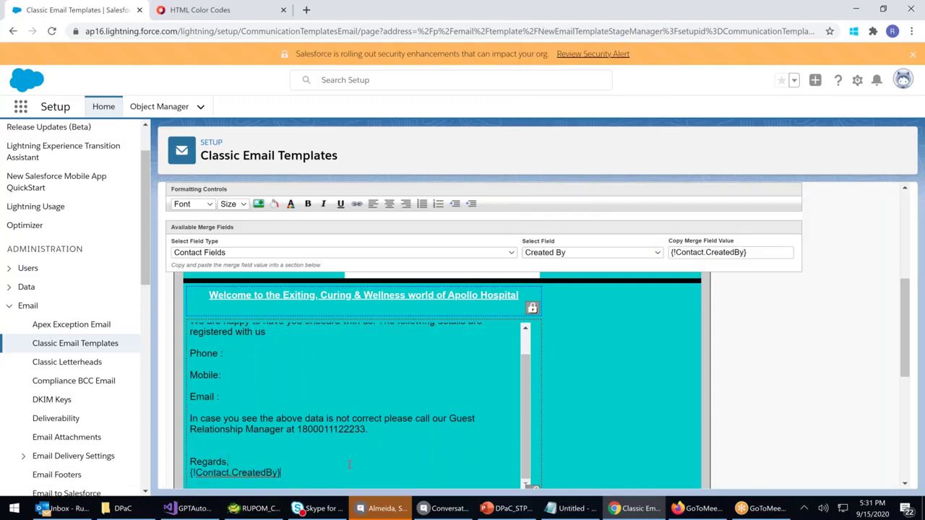
{"action": "key", "text": "Return"}
Add 'Guest Relationship Manager' below and make the two signature lines bold
{"action": "type", "text": "Guest Relationship Manager"}
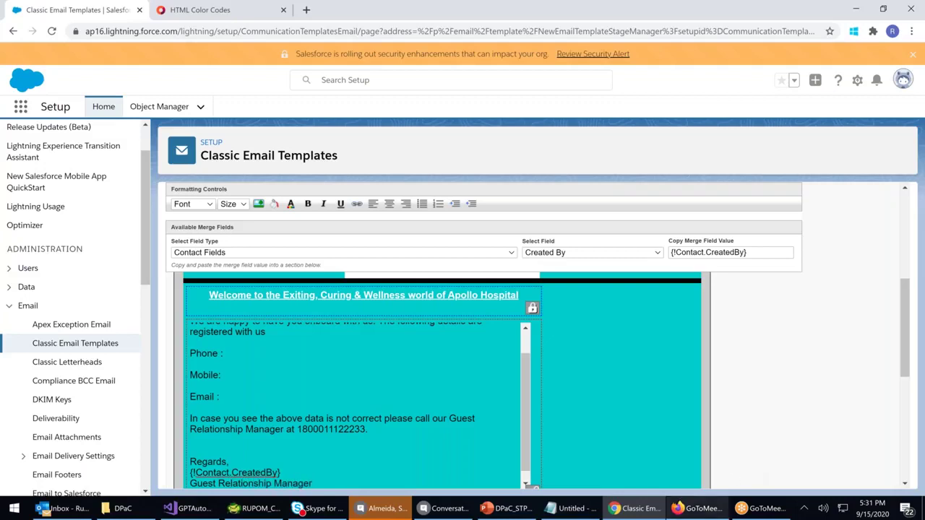
{"action": "key", "text": "shift+Up"}
{"action": "key", "text": "shift+Home"}
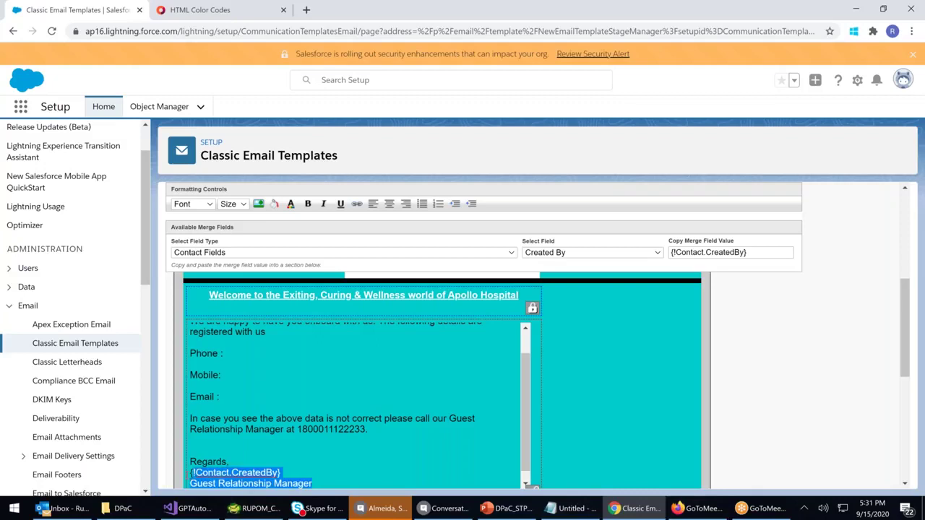
{"action": "left_click", "coordinate": [308, 204]}
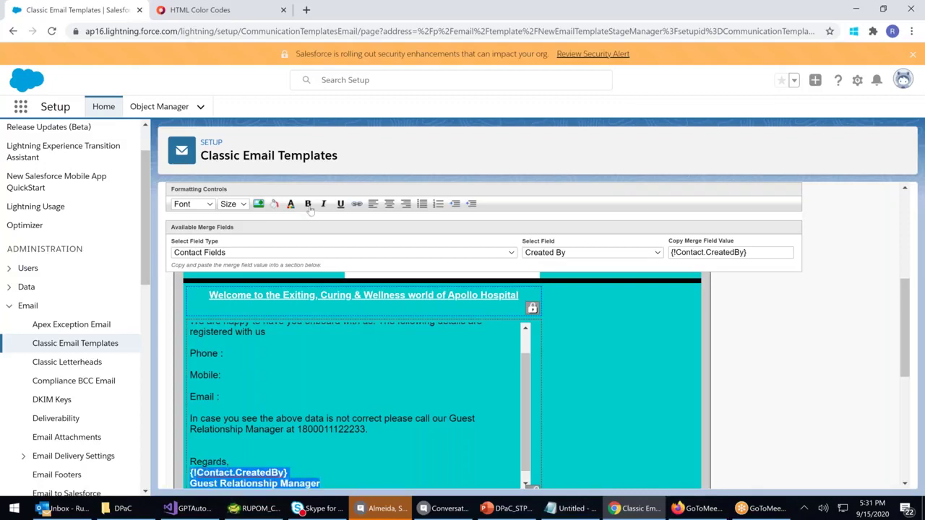
{"action": "left_click", "coordinate": [294, 364]}
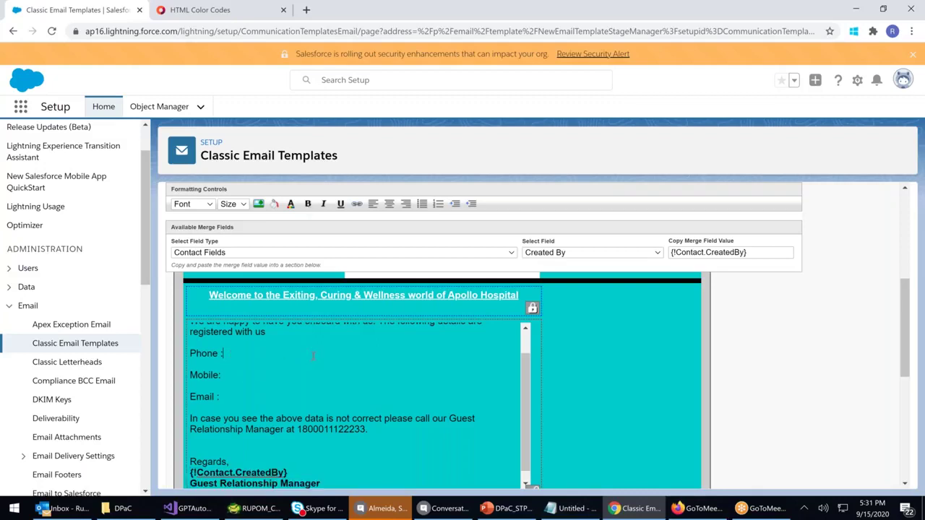
Choose the Mobile merge field from the contact fields list
{"action": "left_click", "coordinate": [727, 250]}
{"action": "left_click", "coordinate": [626, 252]}
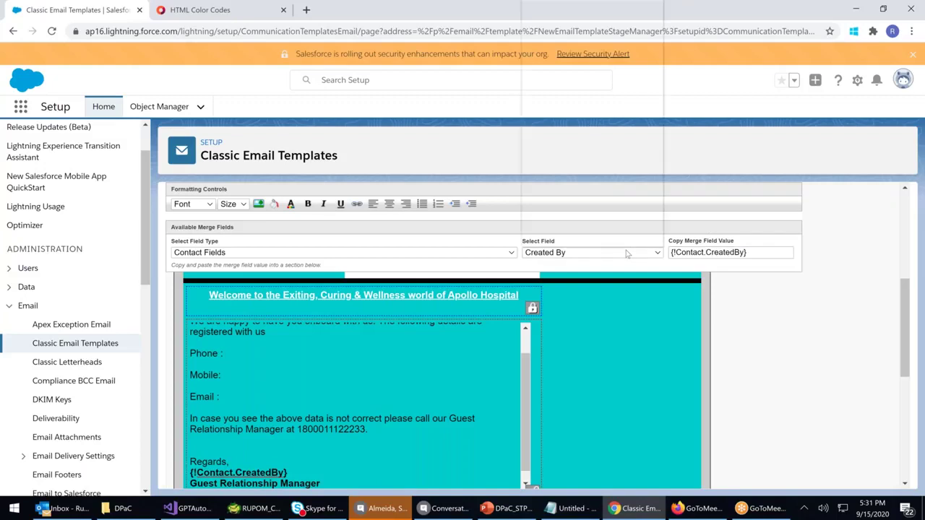
{"action": "scroll", "coordinate": [609, 137], "scroll_direction": "down", "scroll_amount": 3}
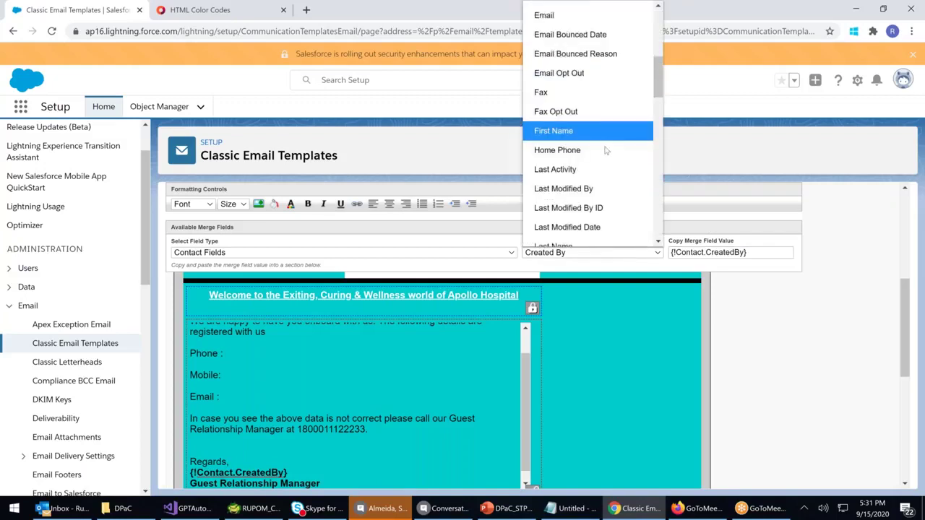
{"action": "scroll", "coordinate": [604, 146], "scroll_direction": "down", "scroll_amount": 4}
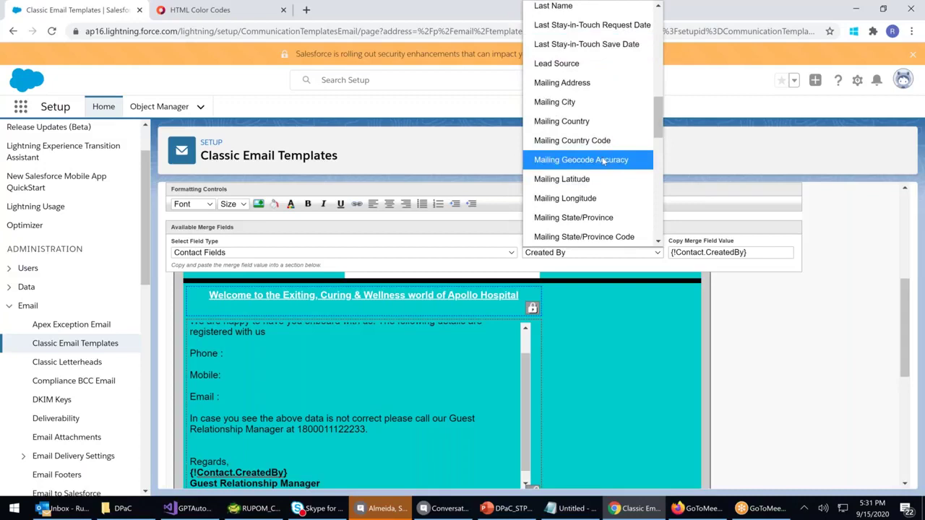
{"action": "scroll", "coordinate": [601, 155], "scroll_direction": "down", "scroll_amount": 2}
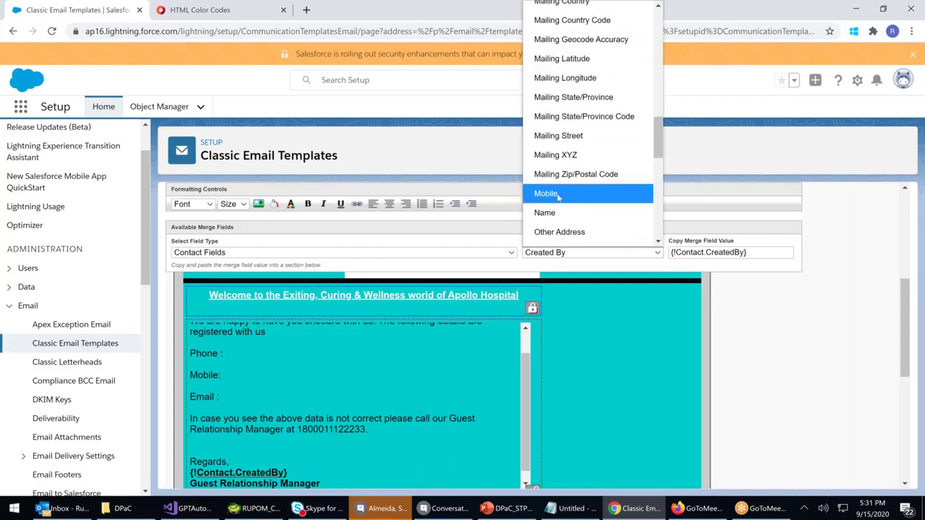
{"action": "left_click", "coordinate": [564, 193]}
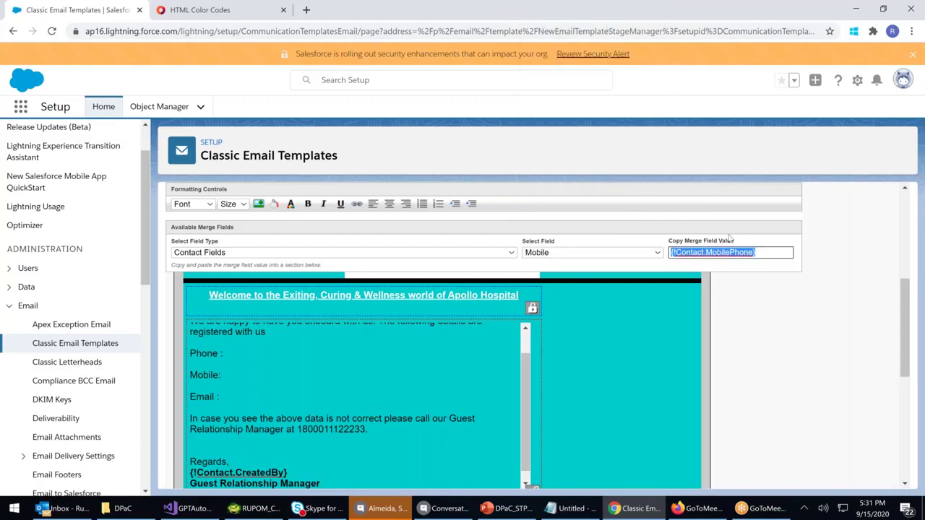
Paste the Mobile merge field after 'Mobile:' and the Phone merge field after 'Phone :'
{"action": "left_click", "coordinate": [234, 376]}
{"action": "key", "text": "ctrl+v"}
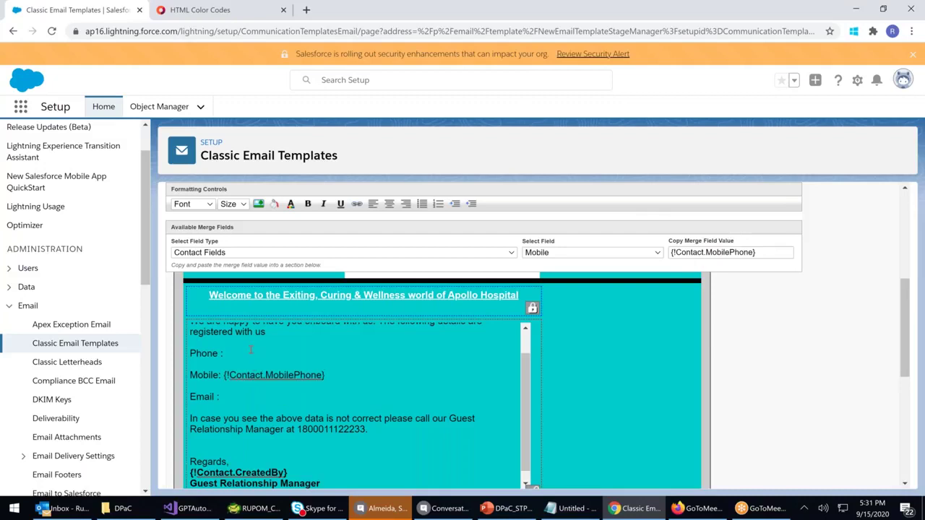
{"action": "left_click", "coordinate": [611, 252]}
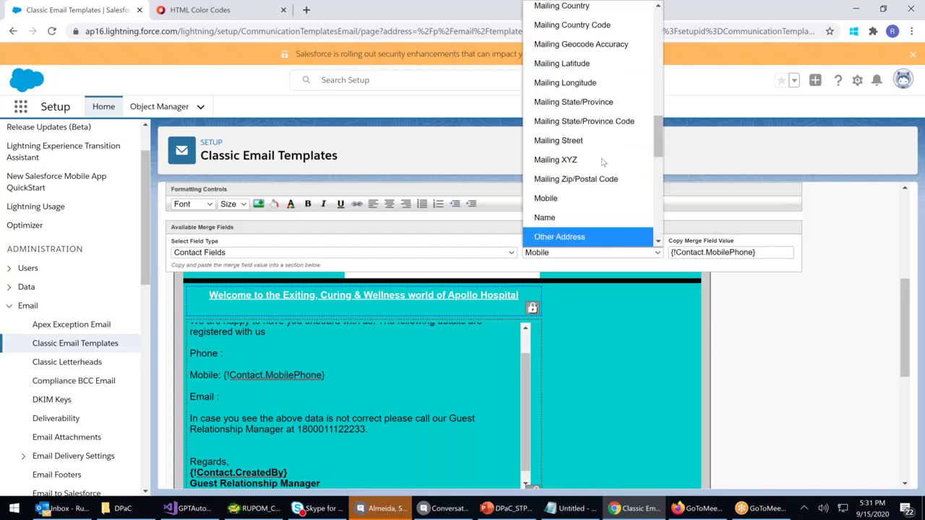
{"action": "scroll", "coordinate": [605, 166], "scroll_direction": "down", "scroll_amount": 4}
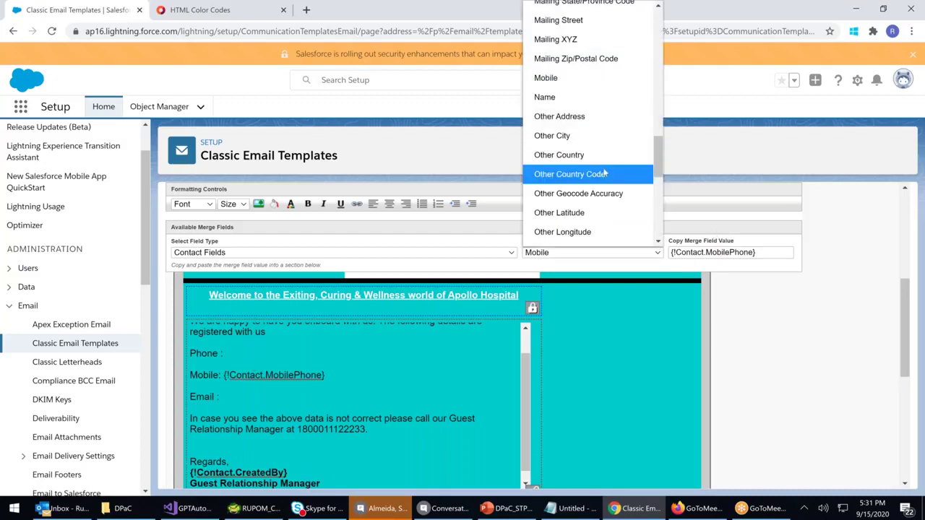
{"action": "scroll", "coordinate": [604, 172], "scroll_direction": "down", "scroll_amount": 5}
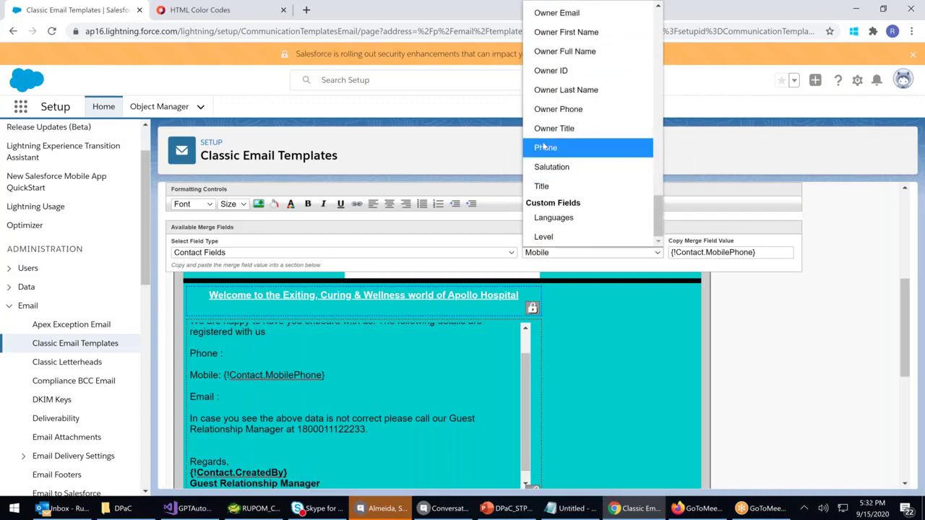
{"action": "left_click", "coordinate": [547, 147]}
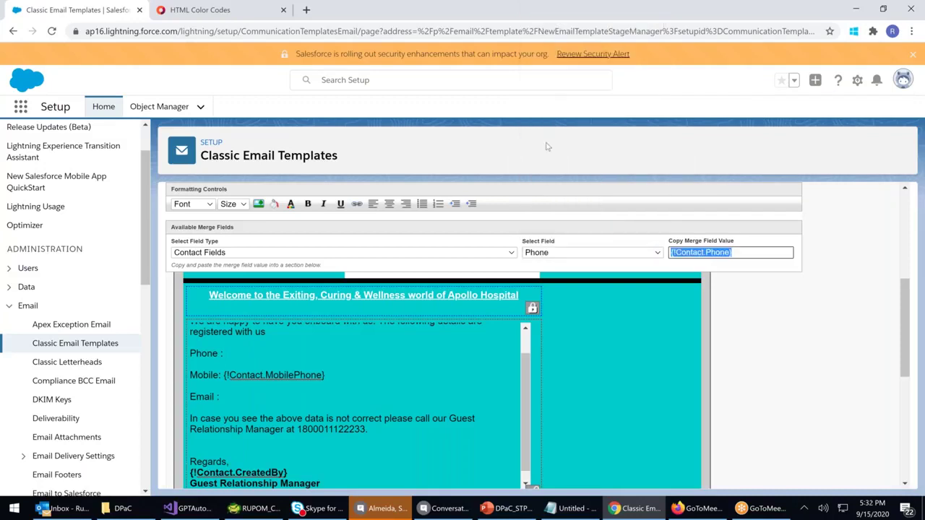
{"action": "left_click", "coordinate": [239, 354]}
{"action": "key", "text": "ctrl+v"}
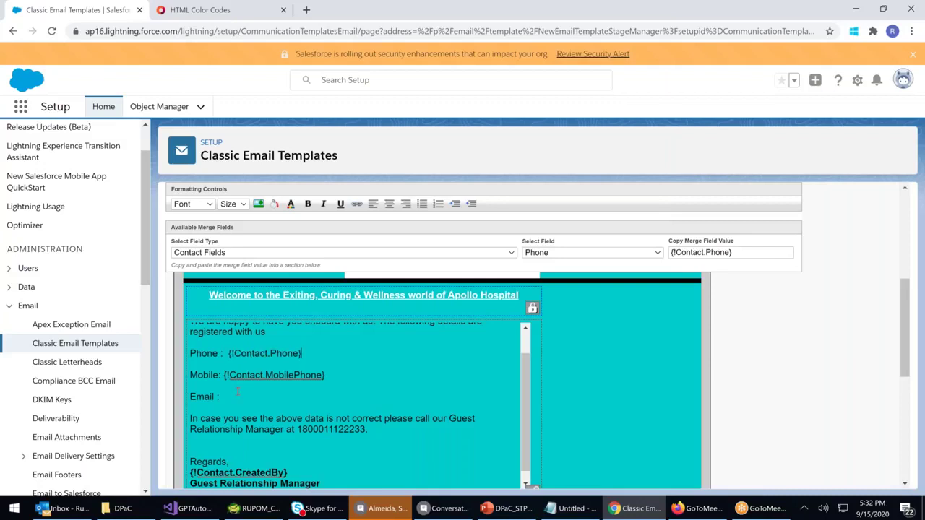
Insert the {!Contact.Email} merge field after the 'Email :' label
{"action": "left_click", "coordinate": [587, 253]}
{"action": "left_click", "coordinate": [587, 255]}
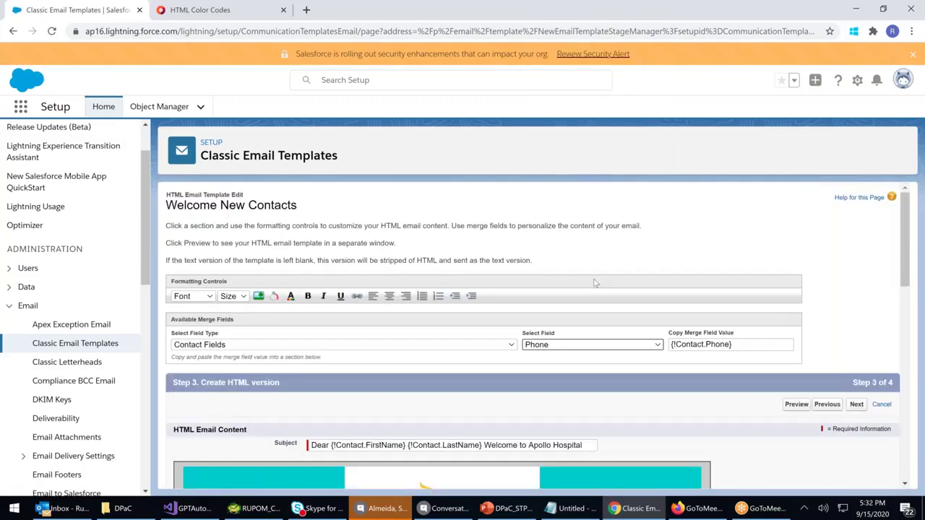
{"action": "left_click", "coordinate": [597, 253]}
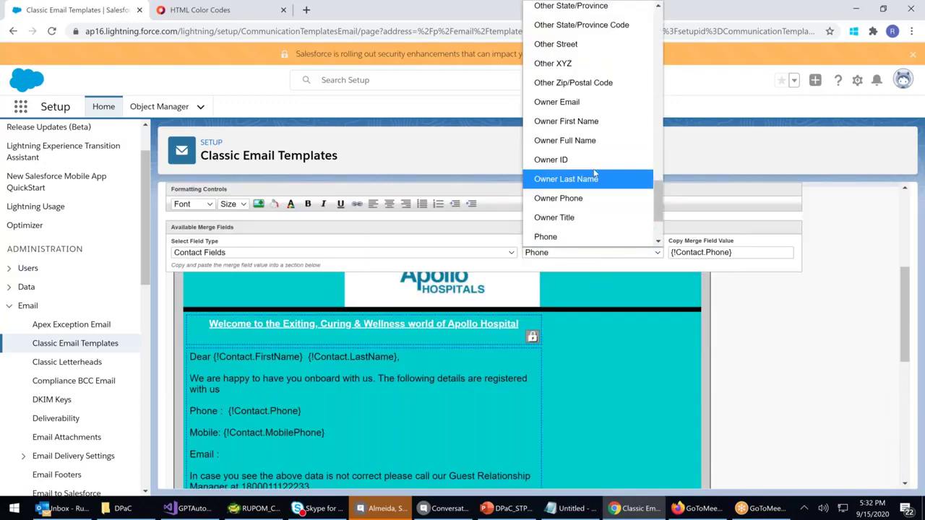
{"action": "scroll", "coordinate": [589, 174], "scroll_direction": "up", "scroll_amount": 8}
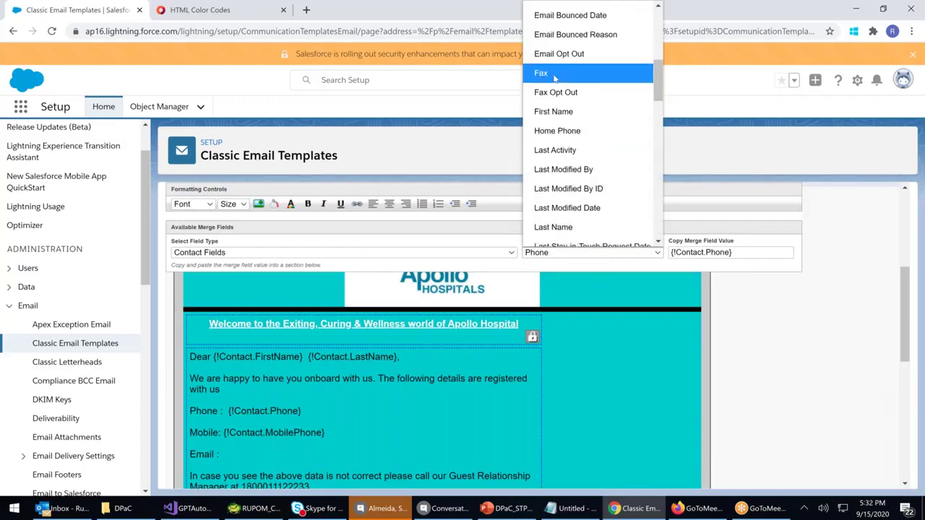
{"action": "scroll", "coordinate": [553, 77], "scroll_direction": "up", "scroll_amount": 3}
{"action": "left_click", "coordinate": [569, 116]}
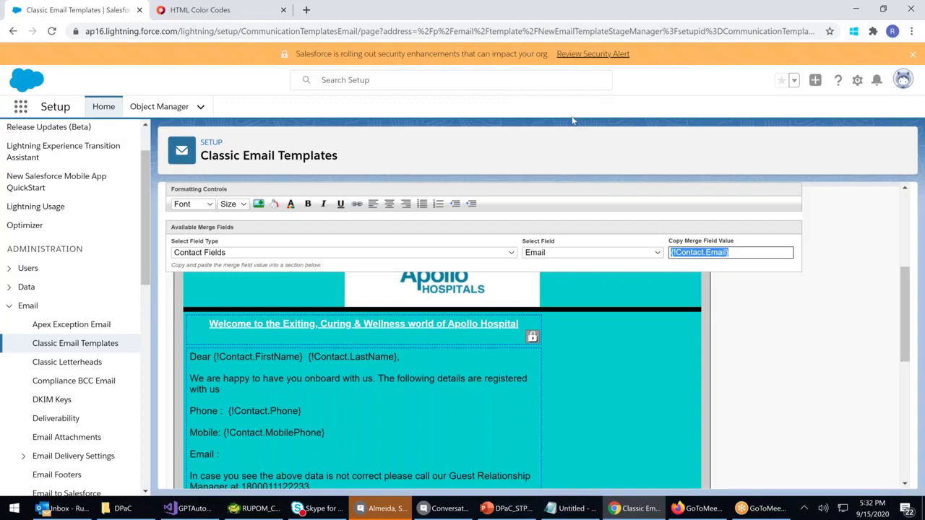
{"action": "left_click", "coordinate": [217, 454]}
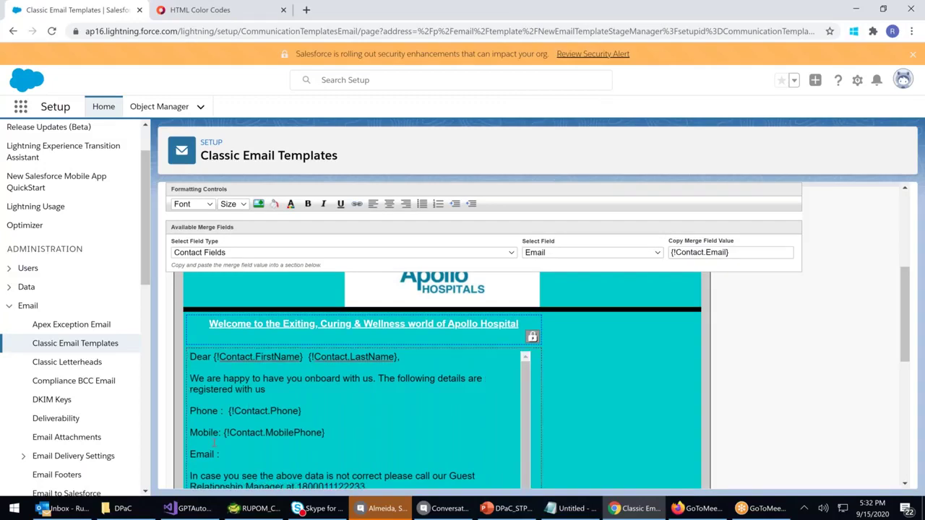
{"action": "key", "text": "ctrl+v"}
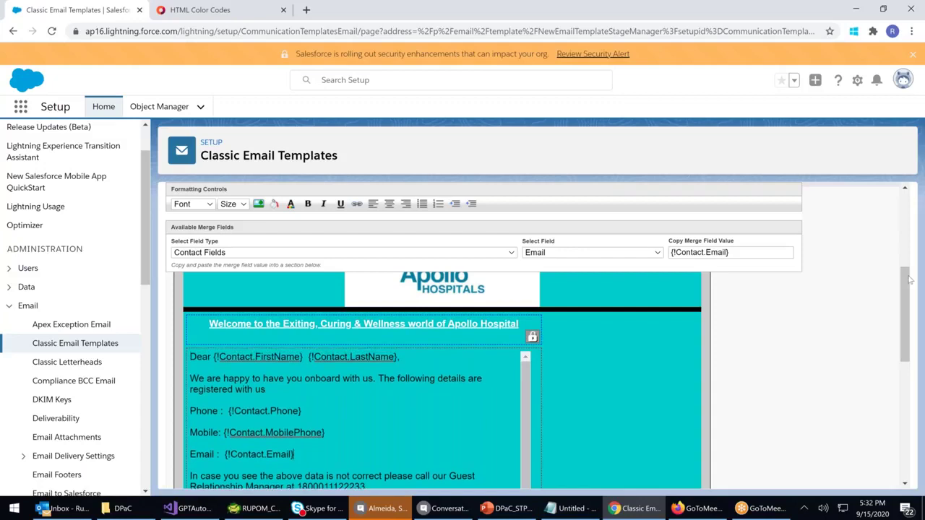
{"action": "mouse_move", "coordinate": [908, 284]}
{"action": "left_mouse_down"}
{"action": "mouse_move", "coordinate": [908, 271]}
{"action": "mouse_move", "coordinate": [911, 318]}
{"action": "mouse_move", "coordinate": [912, 298]}
{"action": "left_mouse_up"}
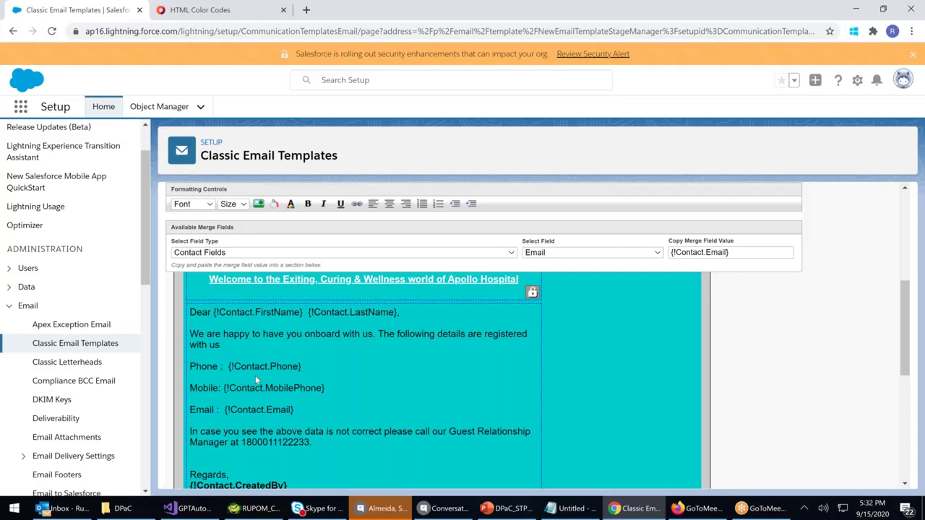
{"action": "scroll", "coordinate": [256, 379], "scroll_direction": "up", "scroll_amount": 5}
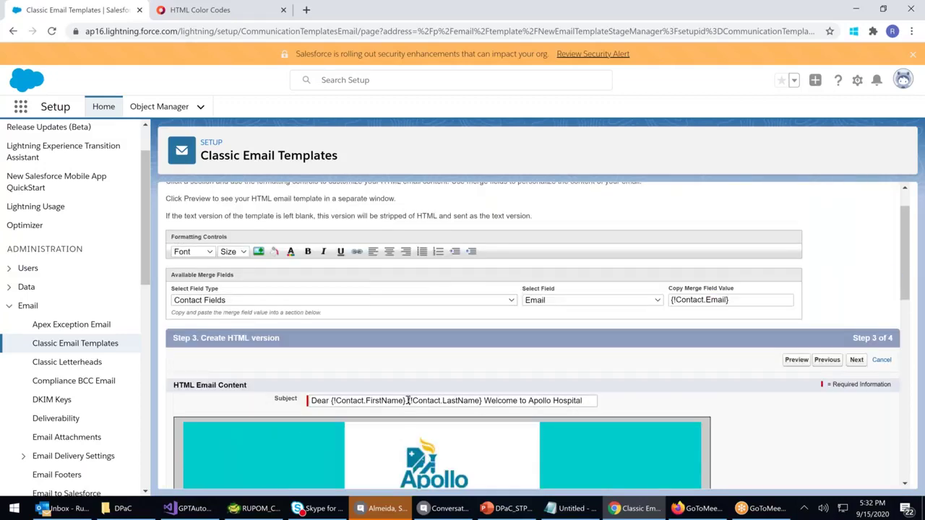
{"action": "scroll", "coordinate": [409, 400], "scroll_direction": "down", "scroll_amount": 5}
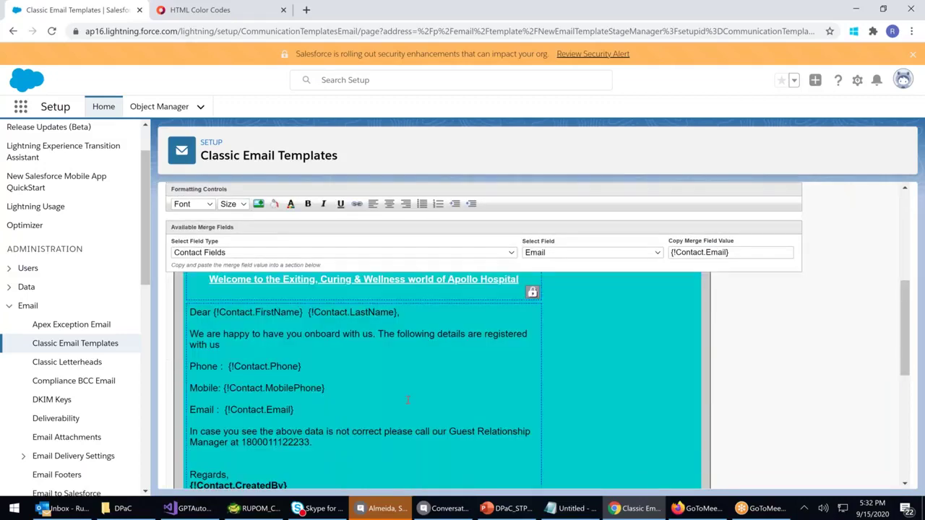
{"action": "scroll", "coordinate": [408, 400], "scroll_direction": "down", "scroll_amount": 2}
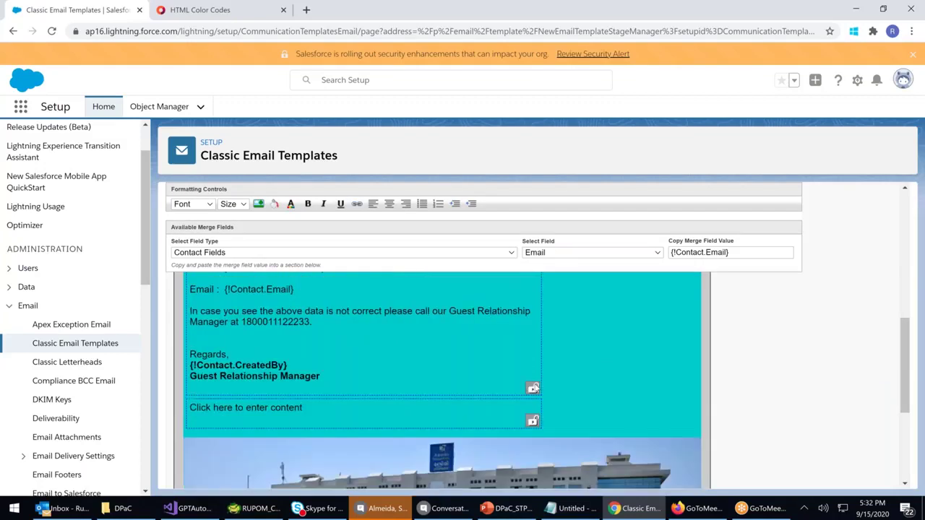
{"action": "left_click_drag", "start_coordinate": [236, 408], "coordinate": [374, 414]}
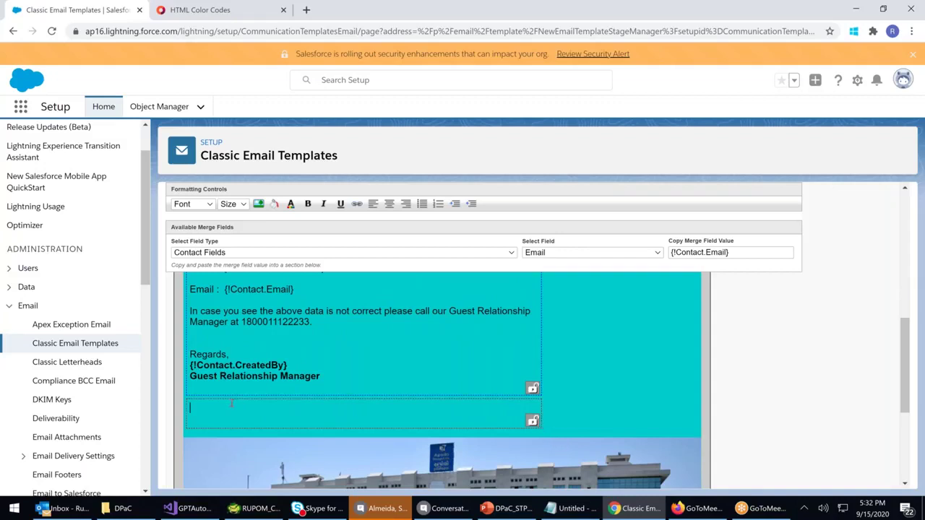
{"action": "type", "text": "Dis"}
{"action": "key", "text": "BackSpace"}
{"action": "key", "text": "BackSpace"}
{"action": "key", "text": "BackSpace"}
{"action": "left_click", "coordinate": [197, 344]}
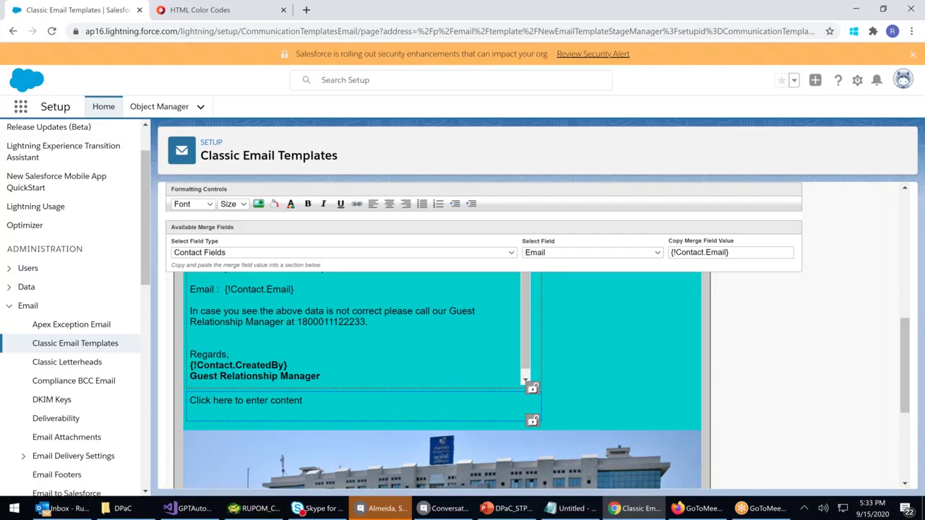
Check My Personal Documents in the image picker, close it, and bring up the DPaC folder window
{"action": "left_click", "coordinate": [259, 205]}
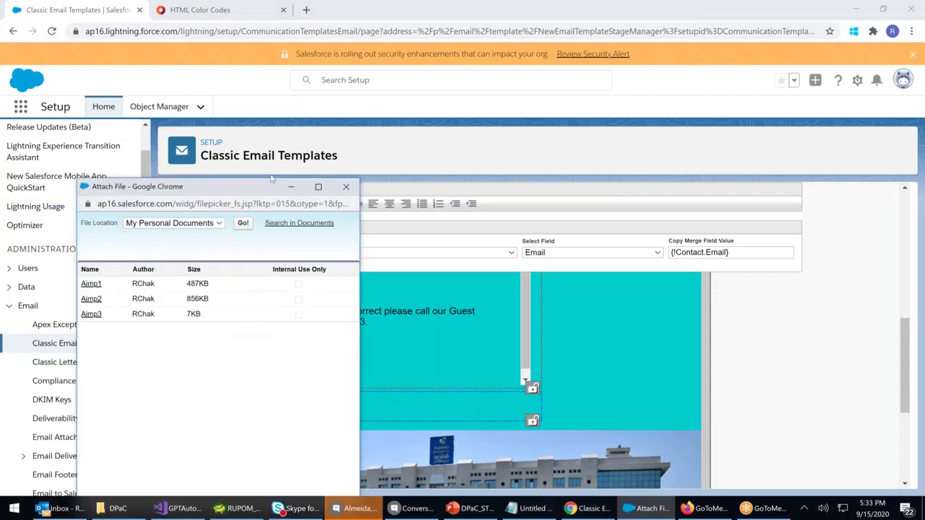
{"action": "left_click", "coordinate": [236, 212]}
{"action": "left_click", "coordinate": [267, 254]}
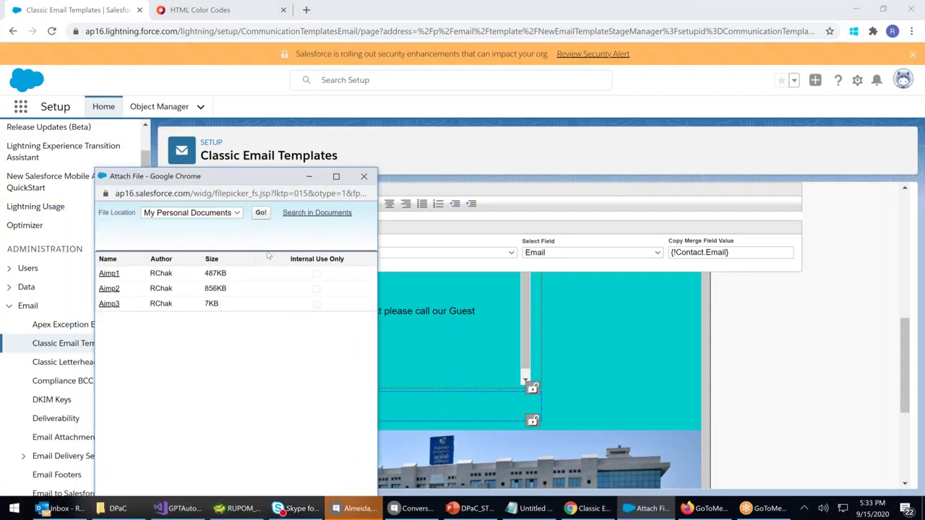
{"action": "left_click", "coordinate": [364, 177]}
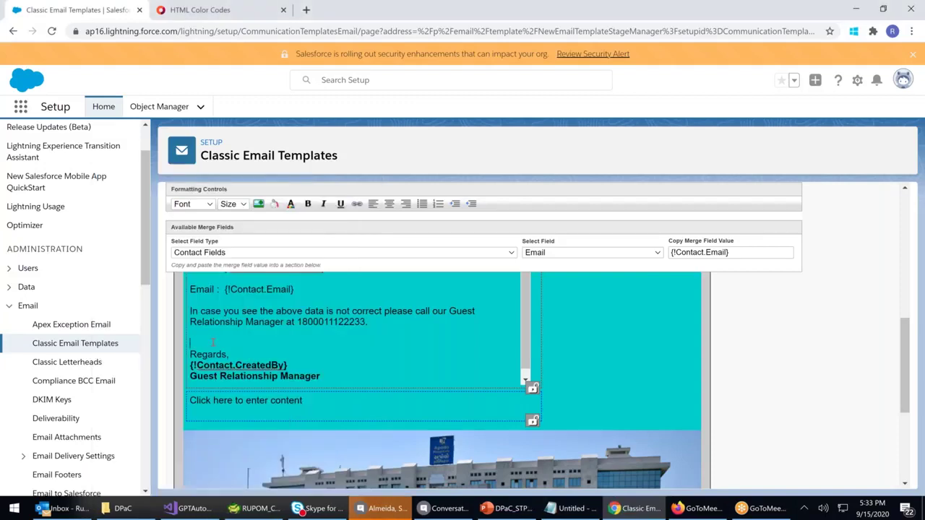
{"action": "left_click", "coordinate": [123, 509]}
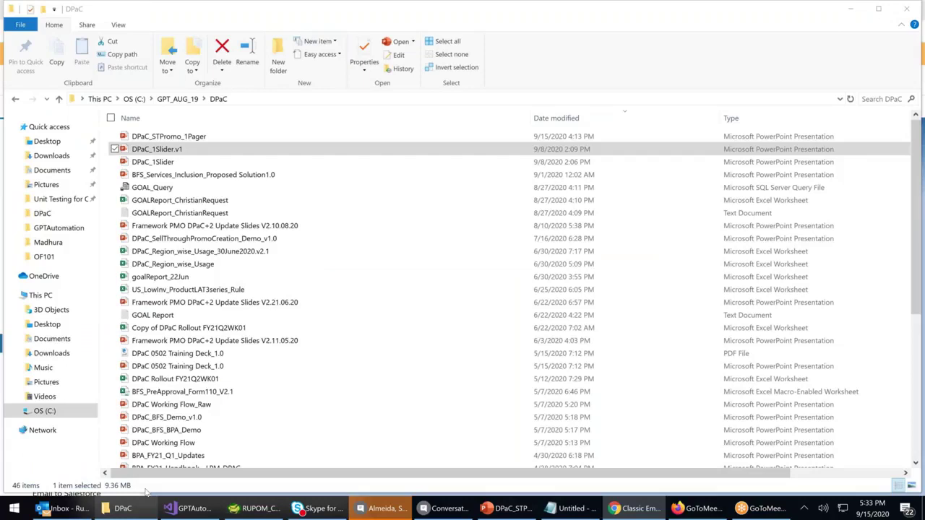
Open the user folder on OS (C:) and search it for 'nta'
{"action": "left_click", "coordinate": [44, 410]}
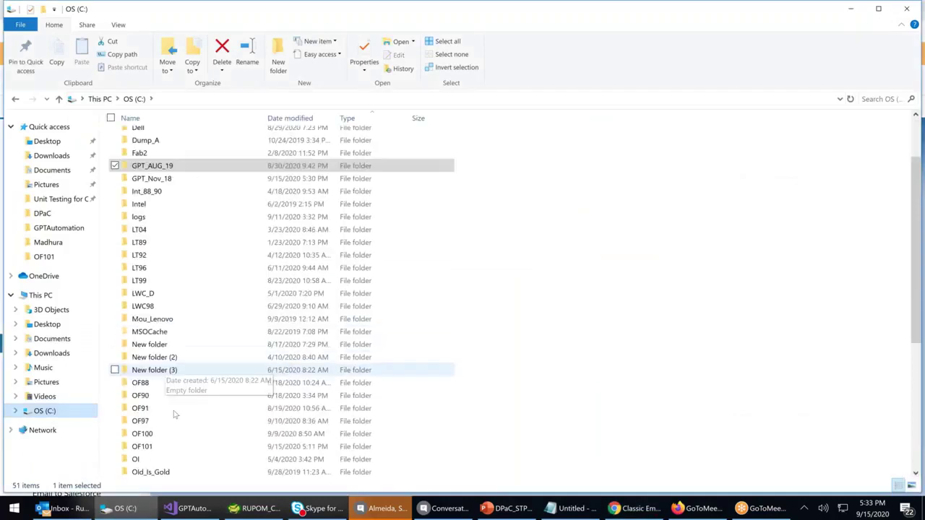
{"action": "scroll", "coordinate": [173, 415], "scroll_direction": "down", "scroll_amount": 6}
{"action": "left_click", "coordinate": [207, 358]}
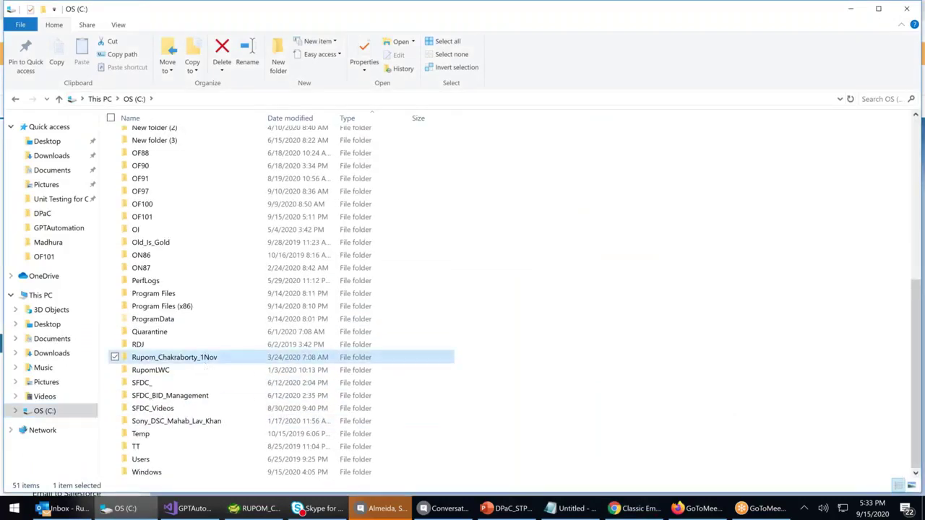
{"action": "double_click", "coordinate": [207, 358]}
{"action": "left_click", "coordinate": [875, 101]}
{"action": "type", "text": "nta"}
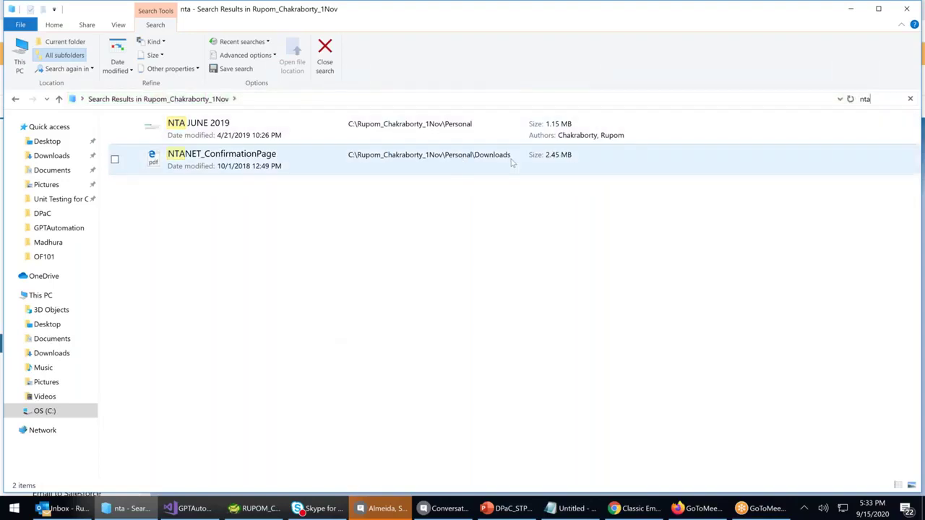
Open the Personal folder and preview the Signature_1 image
{"action": "left_click", "coordinate": [46, 443]}
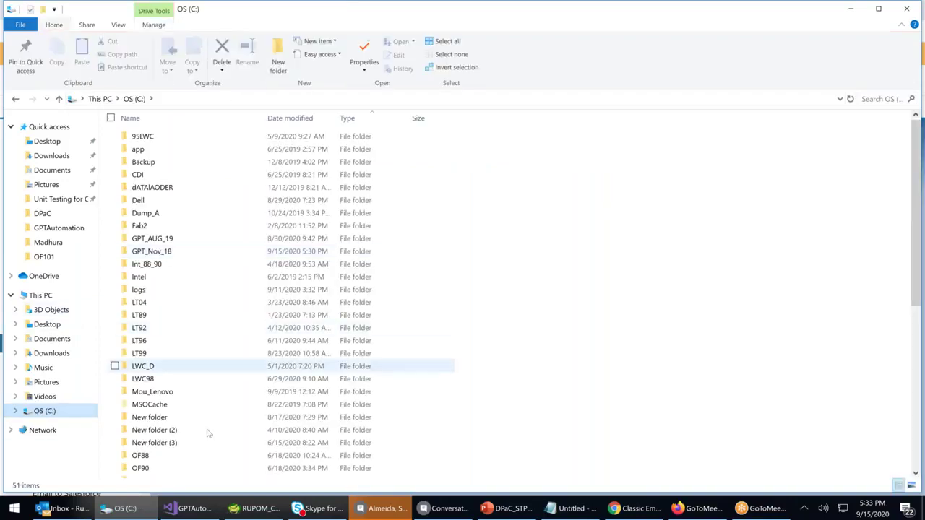
{"action": "scroll", "coordinate": [213, 434], "scroll_direction": "down", "scroll_amount": 5}
{"action": "scroll", "coordinate": [213, 434], "scroll_direction": "down", "scroll_amount": 3}
{"action": "double_click", "coordinate": [216, 361]}
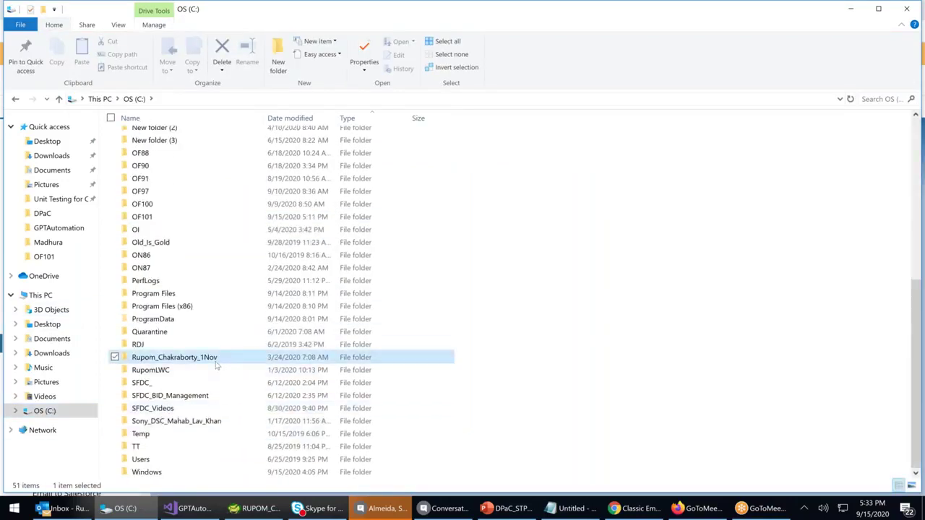
{"action": "double_click", "coordinate": [144, 227]}
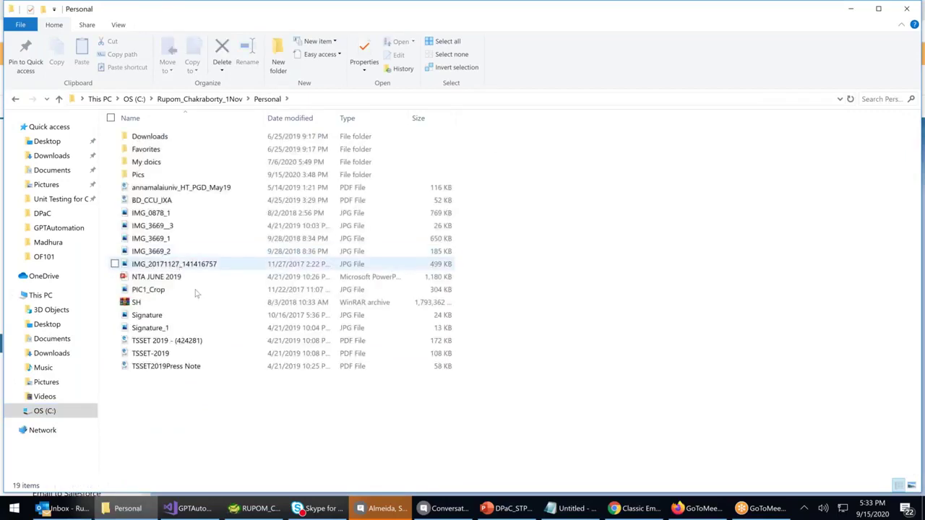
{"action": "left_click", "coordinate": [154, 319]}
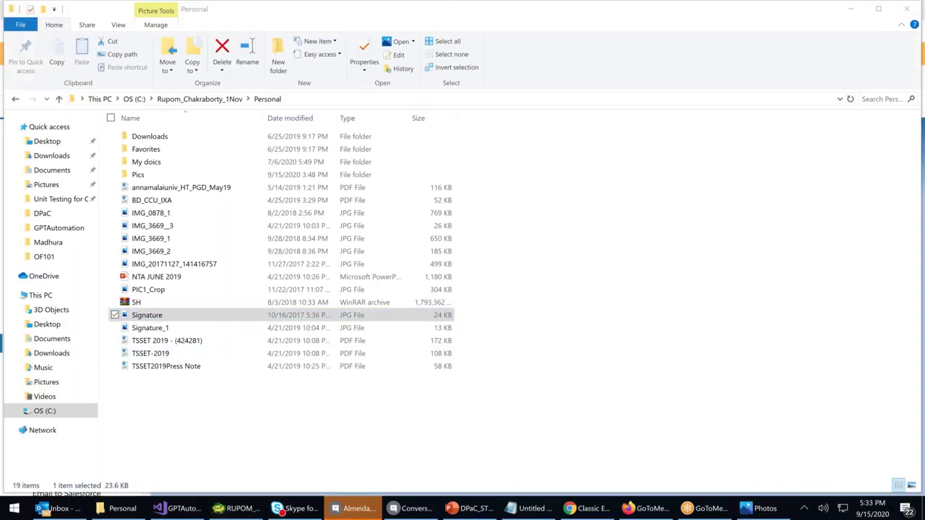
{"action": "left_click", "coordinate": [143, 330]}
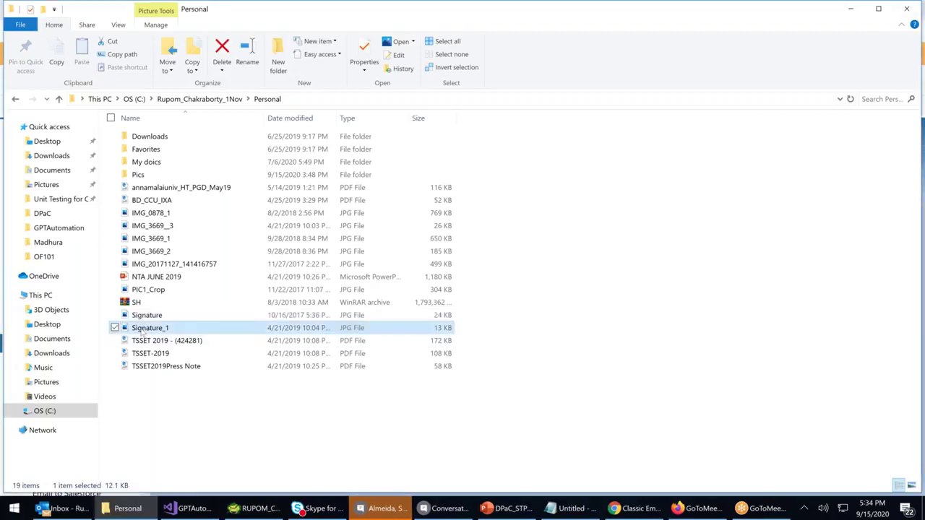
{"action": "double_click", "coordinate": [143, 331]}
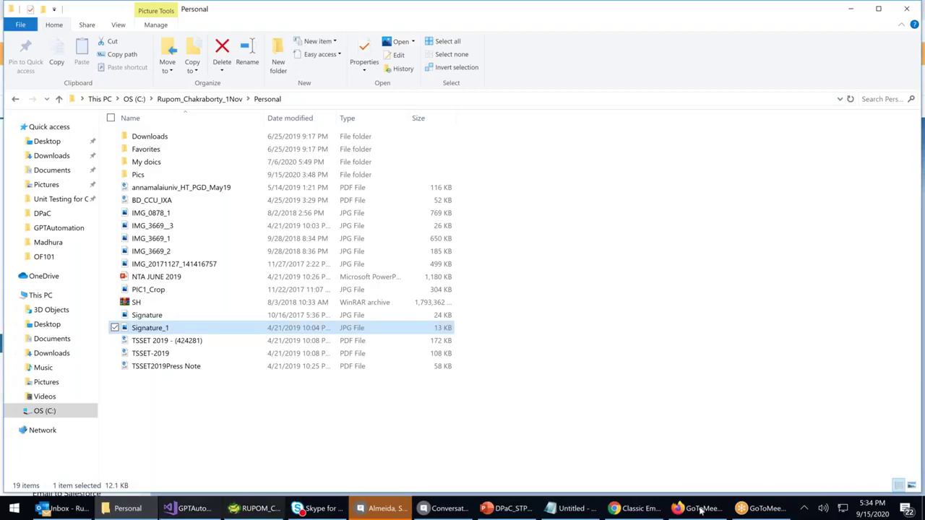
Open Setup Home in a new tab and switch that tab to Salesforce Classic
{"action": "left_click", "coordinate": [659, 509]}
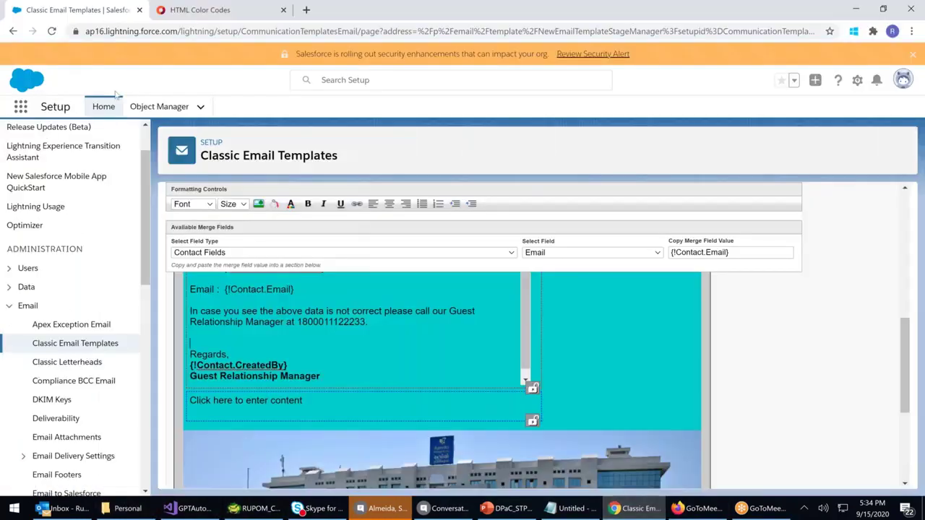
{"action": "right_click", "coordinate": [107, 109]}
{"action": "left_click", "coordinate": [125, 118]}
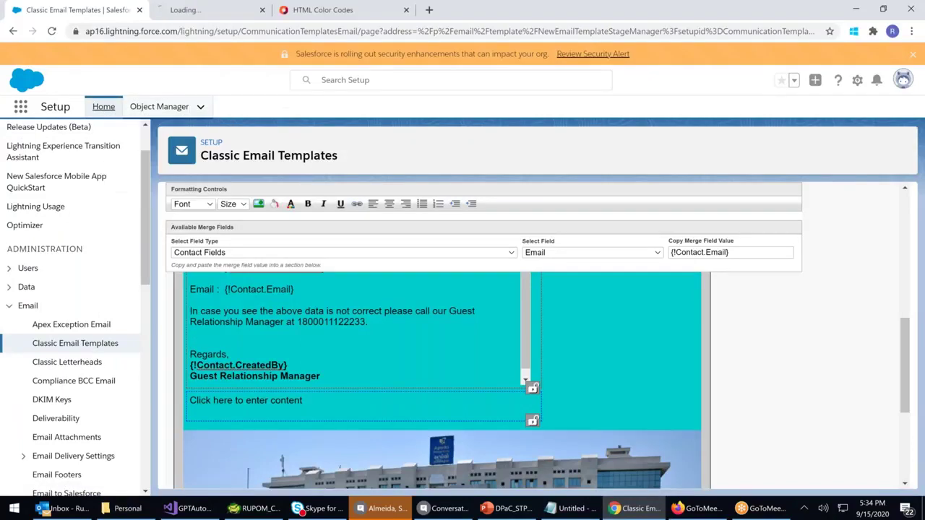
{"action": "left_click", "coordinate": [195, 10]}
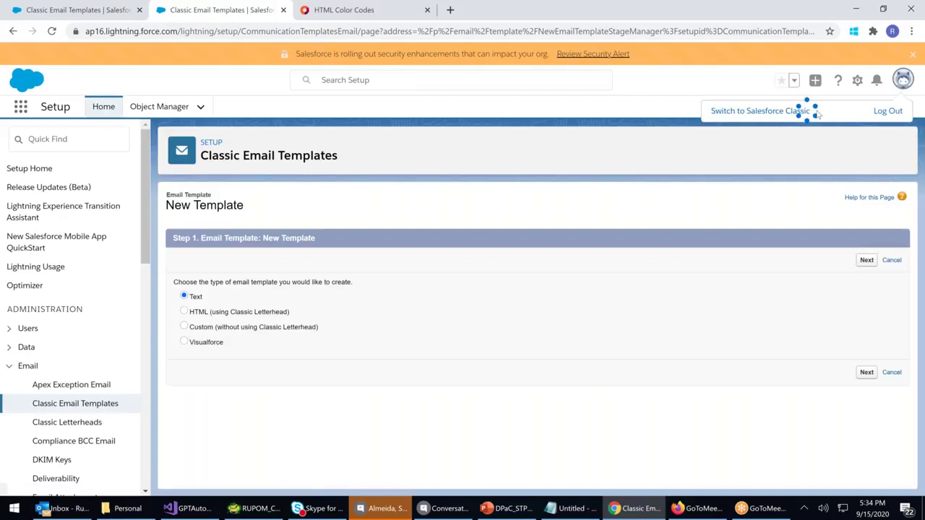
{"action": "left_click", "coordinate": [752, 253]}
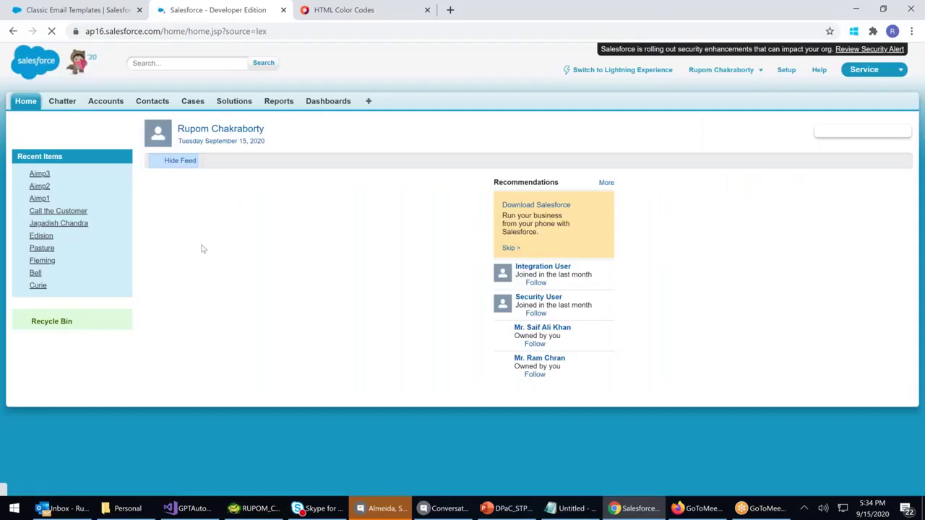
Start a new document named 'Sign' in Documents, marked as an externally available image
{"action": "left_click", "coordinate": [368, 100]}
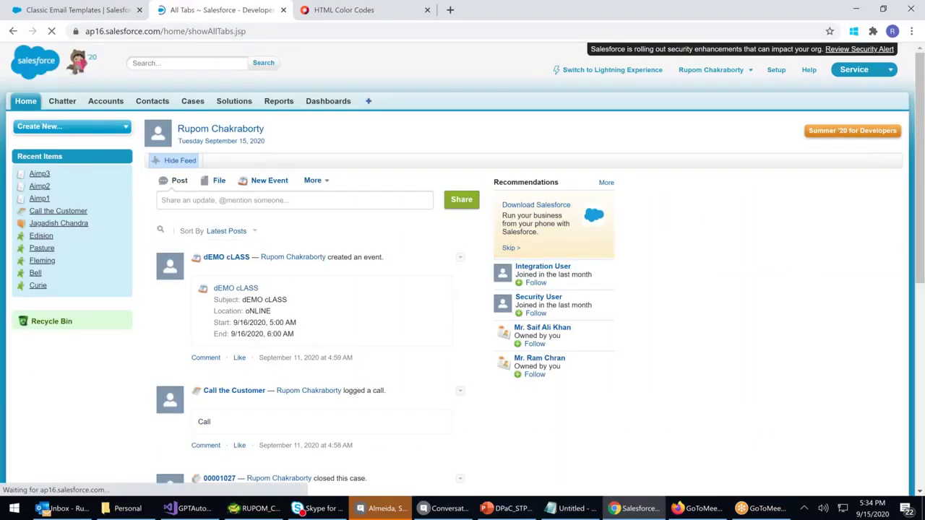
{"action": "scroll", "coordinate": [274, 314], "scroll_direction": "down", "scroll_amount": 3}
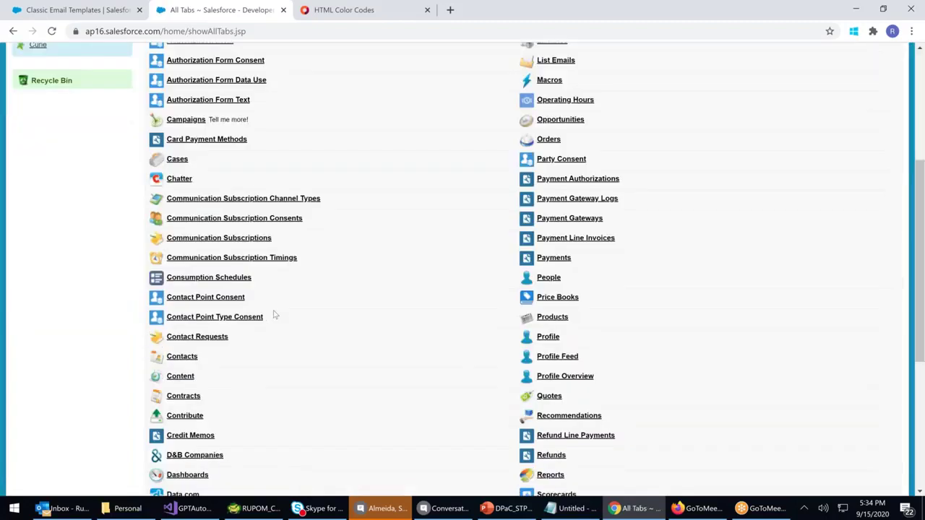
{"action": "scroll", "coordinate": [275, 315], "scroll_direction": "down", "scroll_amount": 4}
{"action": "left_click", "coordinate": [188, 295]}
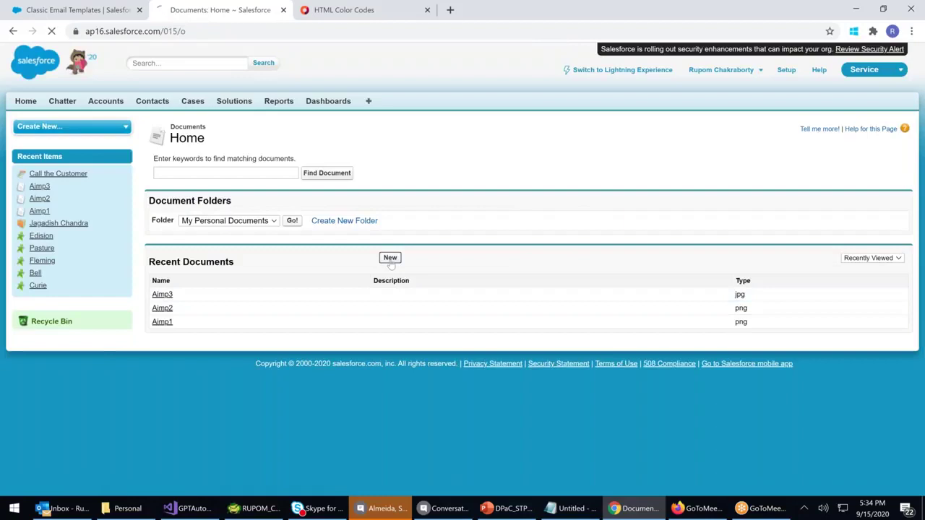
{"action": "left_click", "coordinate": [390, 258]}
{"action": "type", "text": "Sign"}
{"action": "left_click", "coordinate": [298, 248]}
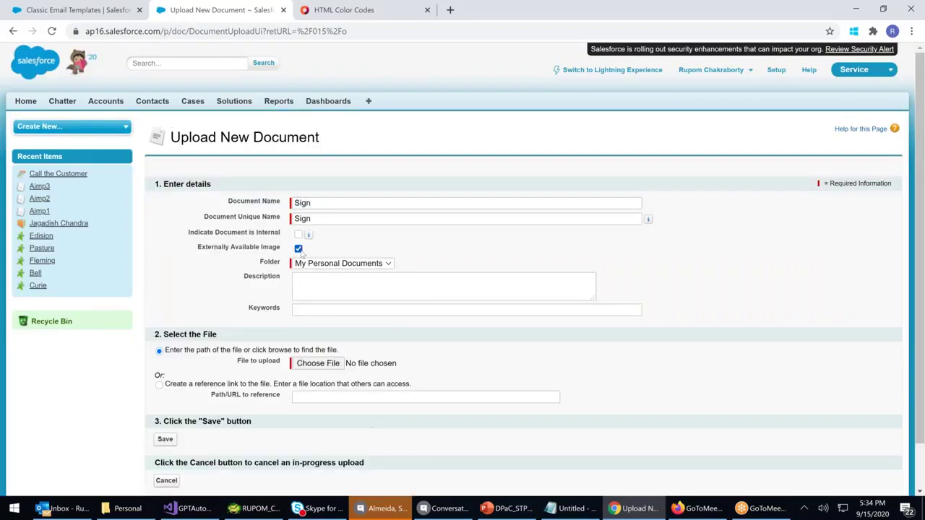
Attach C: > Personal > Signature_1 as the document's file and save it
{"action": "left_click", "coordinate": [313, 363]}
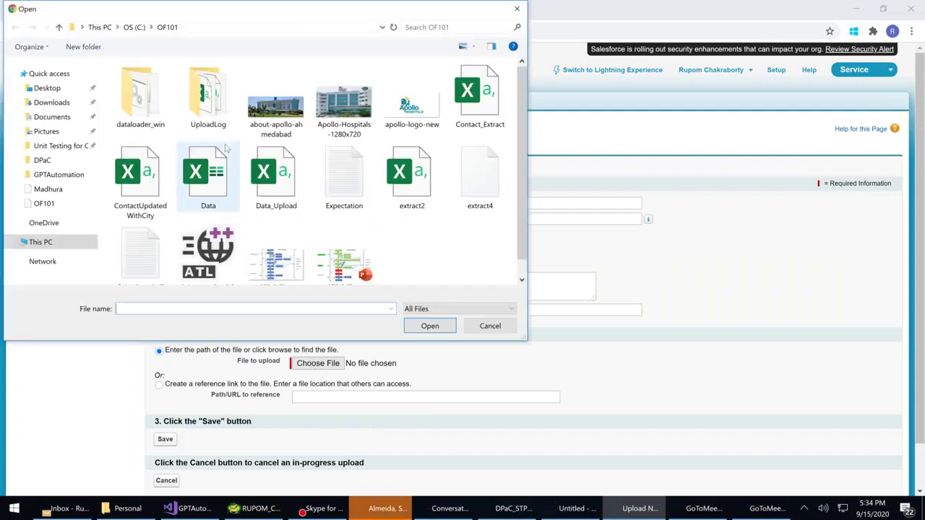
{"action": "left_click", "coordinate": [52, 264]}
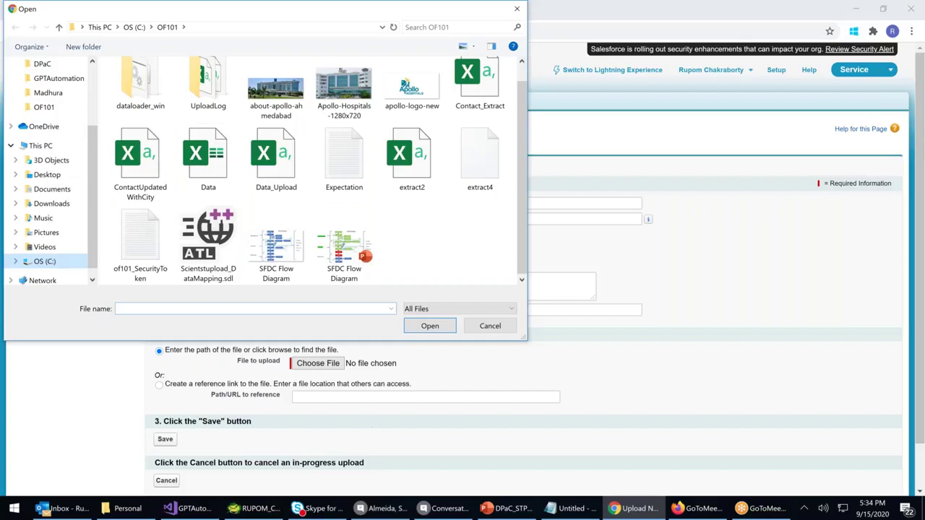
{"action": "scroll", "coordinate": [173, 273], "scroll_direction": "down", "scroll_amount": 4}
{"action": "double_click", "coordinate": [172, 266]}
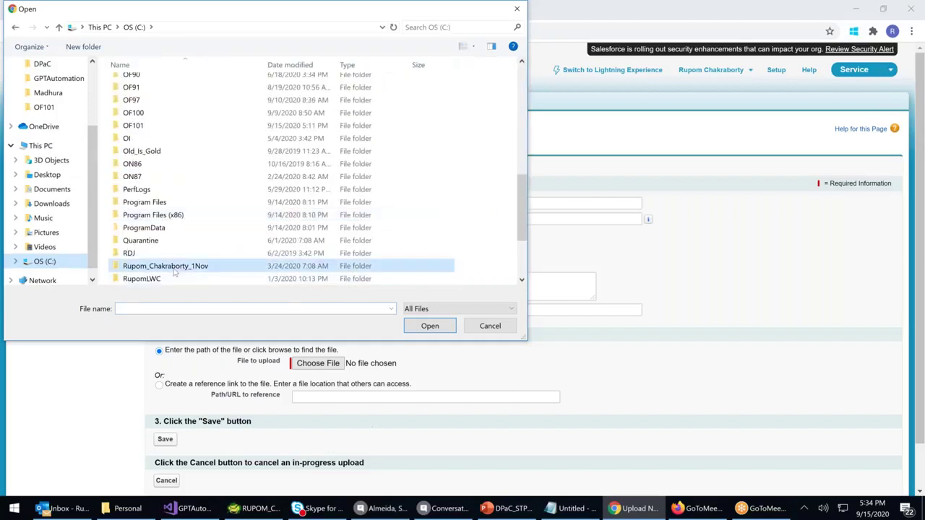
{"action": "left_click", "coordinate": [141, 175]}
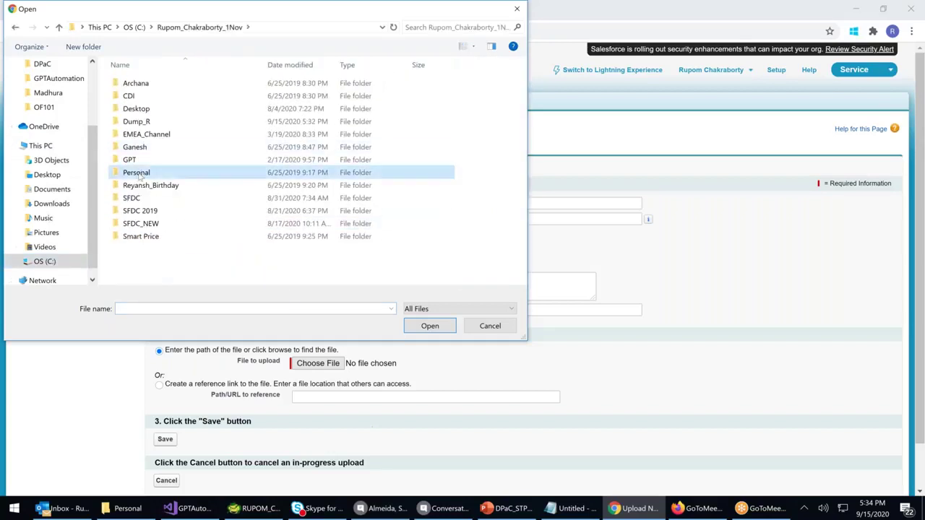
{"action": "double_click", "coordinate": [139, 175]}
{"action": "scroll", "coordinate": [156, 264], "scroll_direction": "down", "scroll_amount": 1}
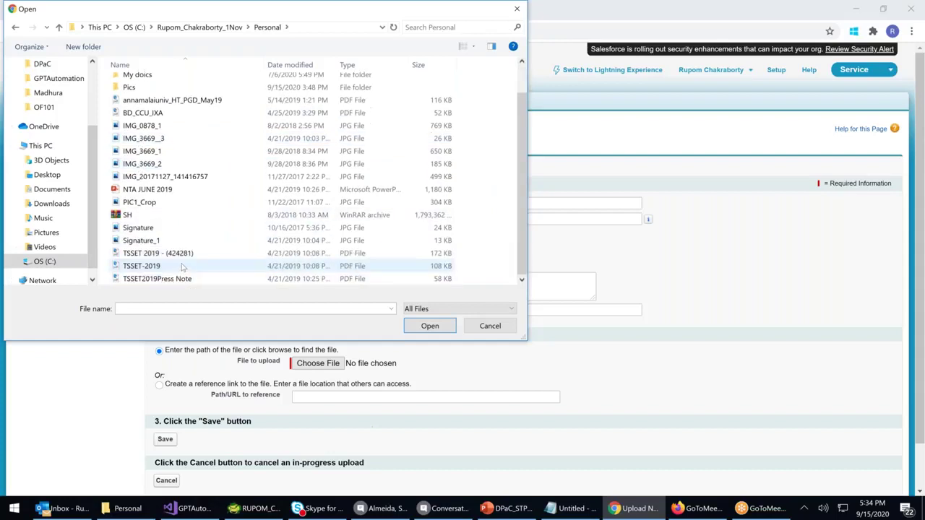
{"action": "double_click", "coordinate": [166, 240]}
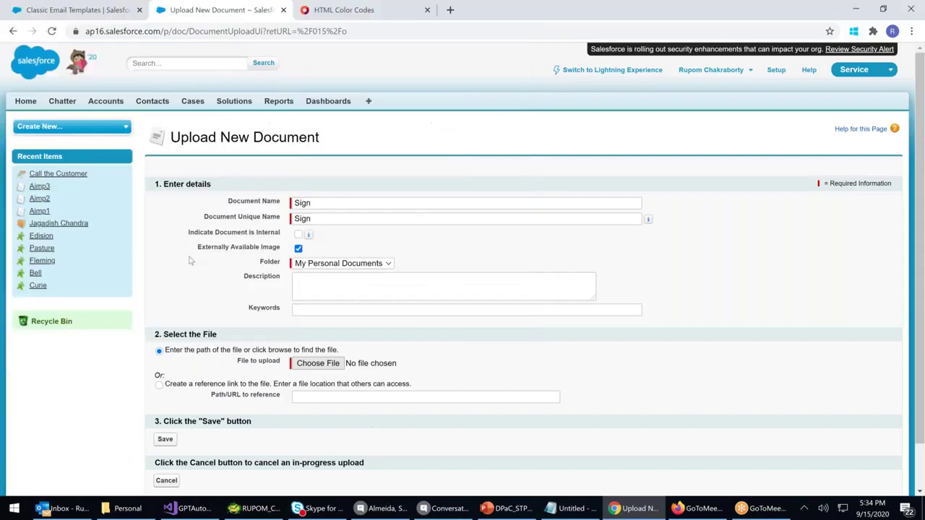
{"action": "left_click", "coordinate": [163, 440]}
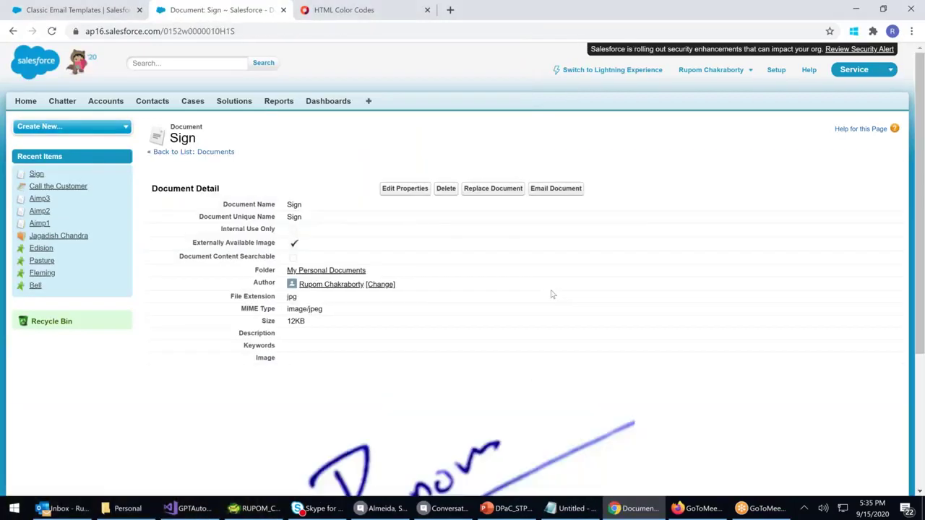
{"action": "scroll", "coordinate": [552, 294], "scroll_direction": "down", "scroll_amount": 3}
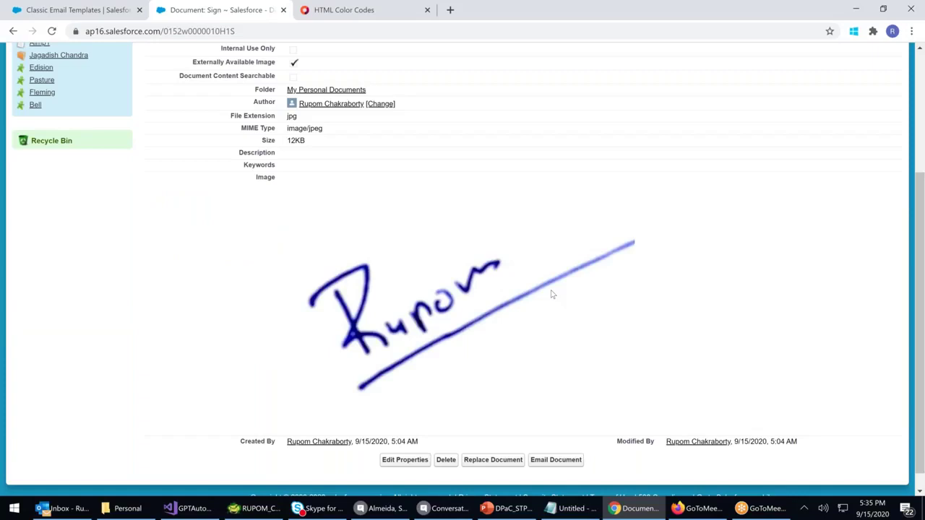
{"action": "scroll", "coordinate": [552, 294], "scroll_direction": "down", "scroll_amount": 1}
{"action": "left_click", "coordinate": [86, 15]}
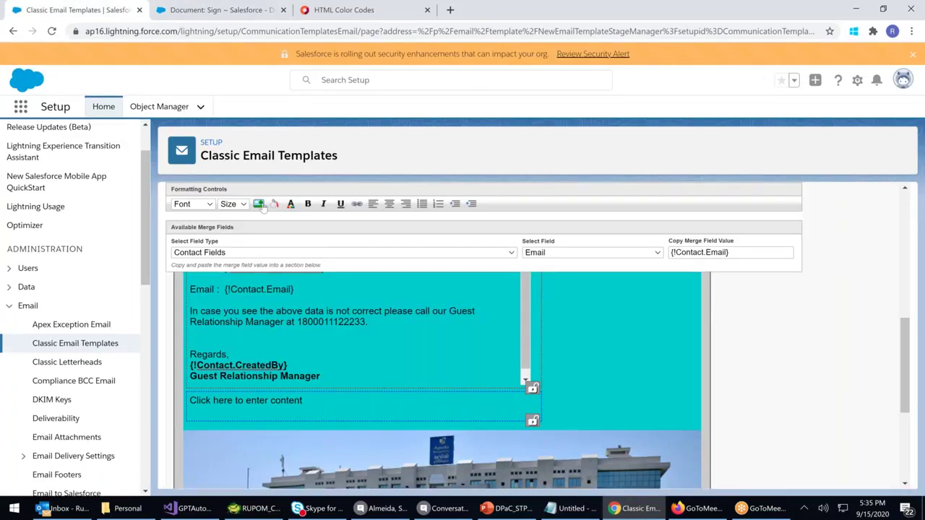
Insert the Sign image into the Welcome New Contacts email body
{"action": "left_click", "coordinate": [261, 206]}
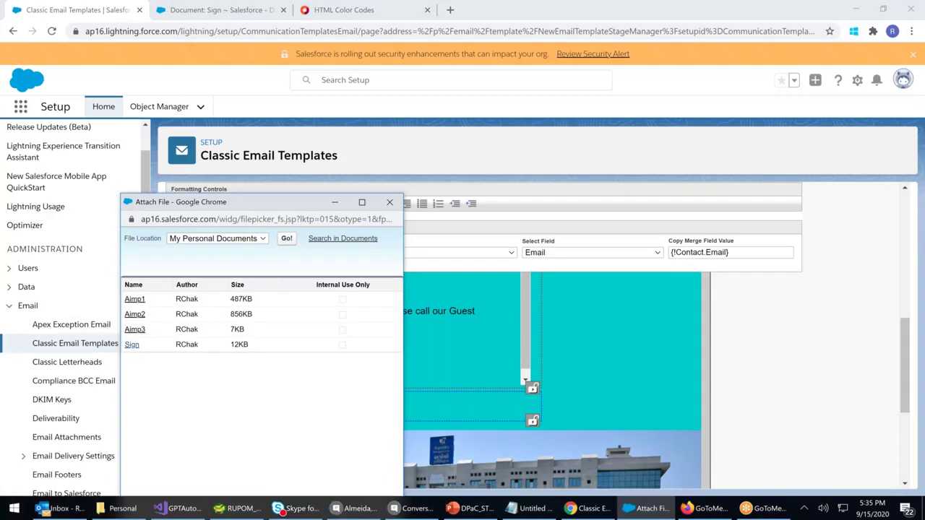
{"action": "left_click", "coordinate": [132, 344]}
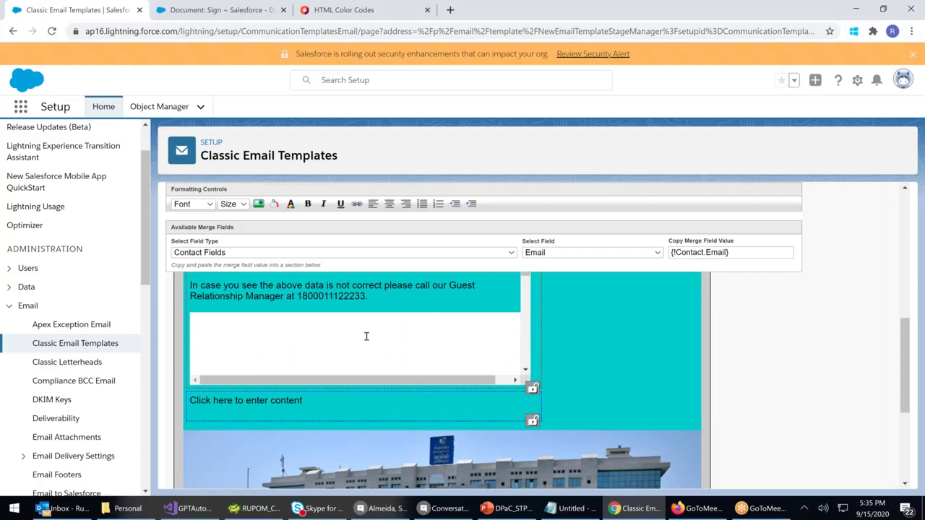
{"action": "scroll", "coordinate": [366, 336], "scroll_direction": "down", "scroll_amount": 3}
{"action": "scroll", "coordinate": [366, 336], "scroll_direction": "up", "scroll_amount": 3}
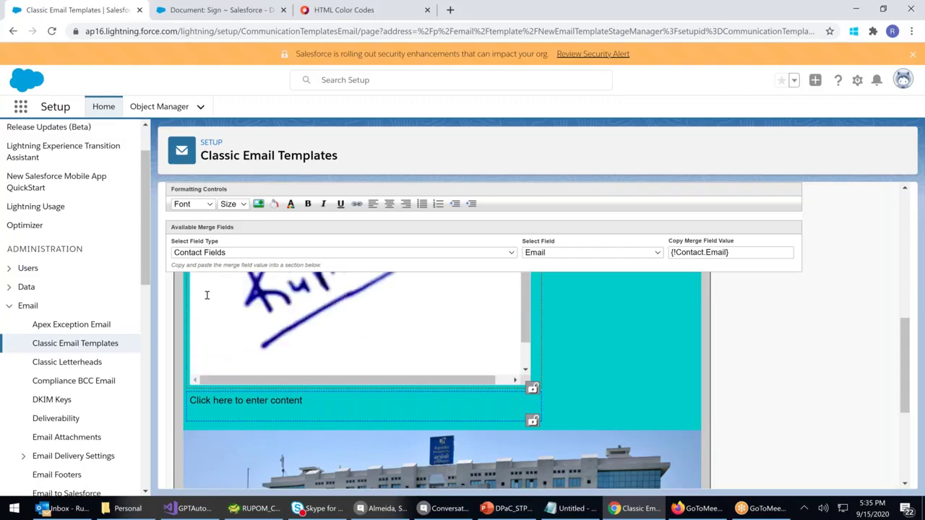
{"action": "scroll", "coordinate": [215, 292], "scroll_direction": "up", "scroll_amount": 1}
{"action": "scroll", "coordinate": [217, 296], "scroll_direction": "up", "scroll_amount": 2}
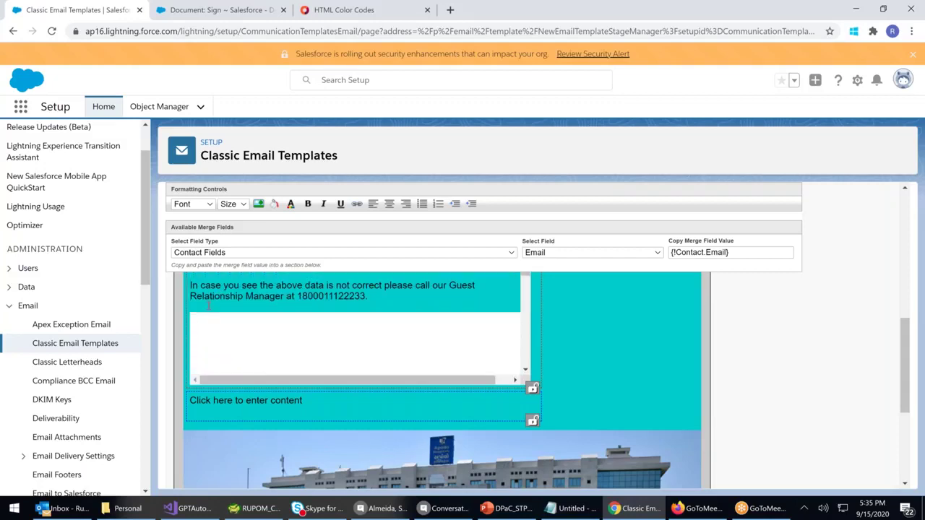
Paste the signature image on a new line below the text and delete the duplicate copy
{"action": "left_click", "coordinate": [193, 310]}
{"action": "key", "text": "BackSpace"}
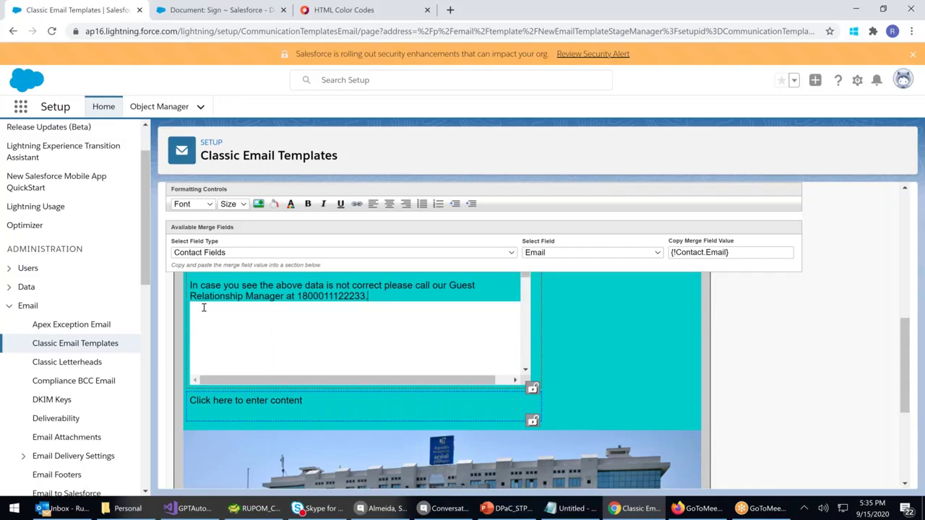
{"action": "key", "text": "Return"}
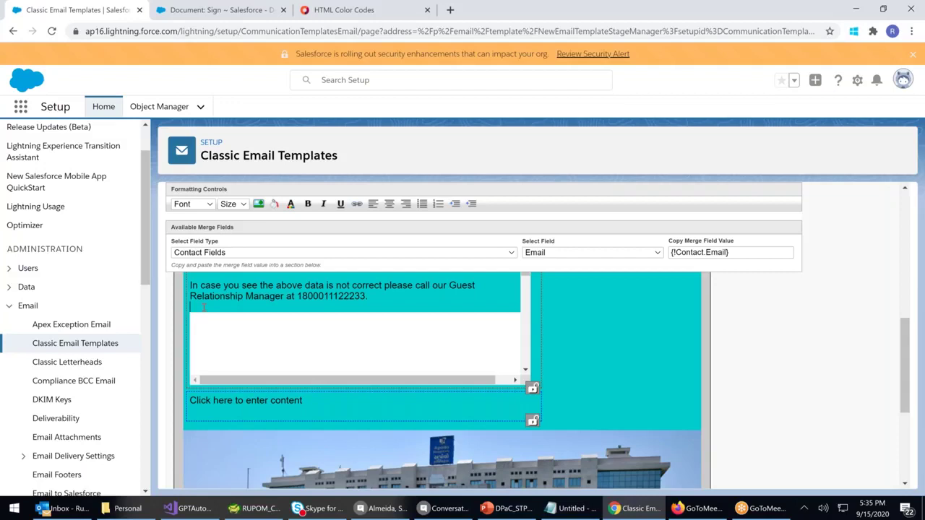
{"action": "key", "text": "ctrl+v"}
{"action": "scroll", "coordinate": [204, 308], "scroll_direction": "down", "scroll_amount": 3}
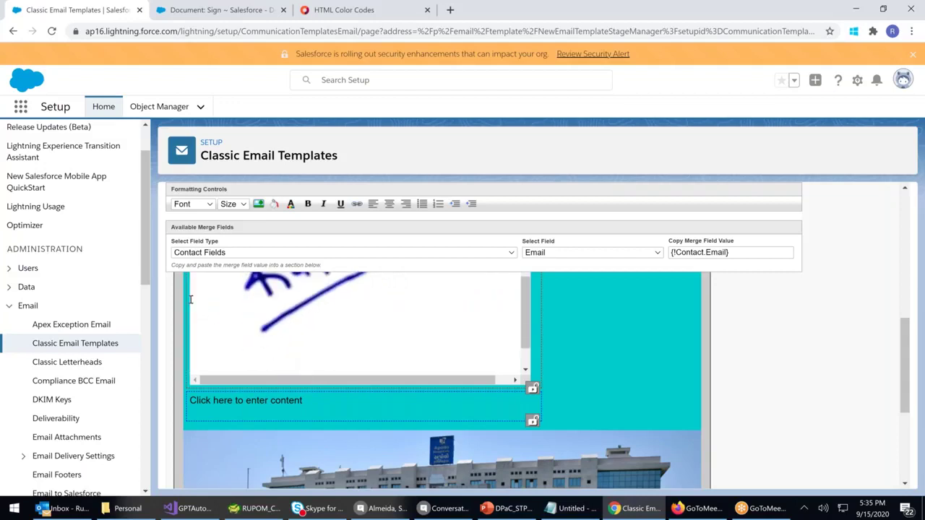
{"action": "left_click", "coordinate": [353, 346]}
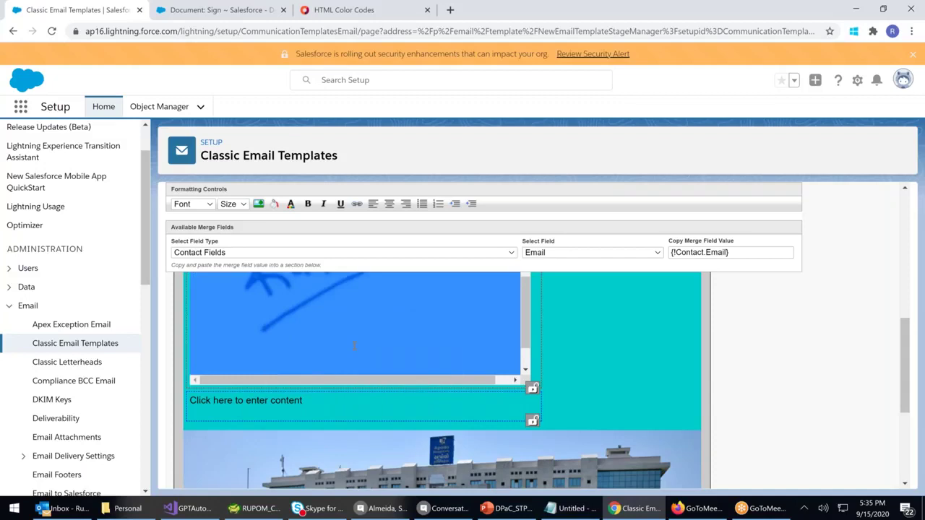
{"action": "key", "text": "Delete"}
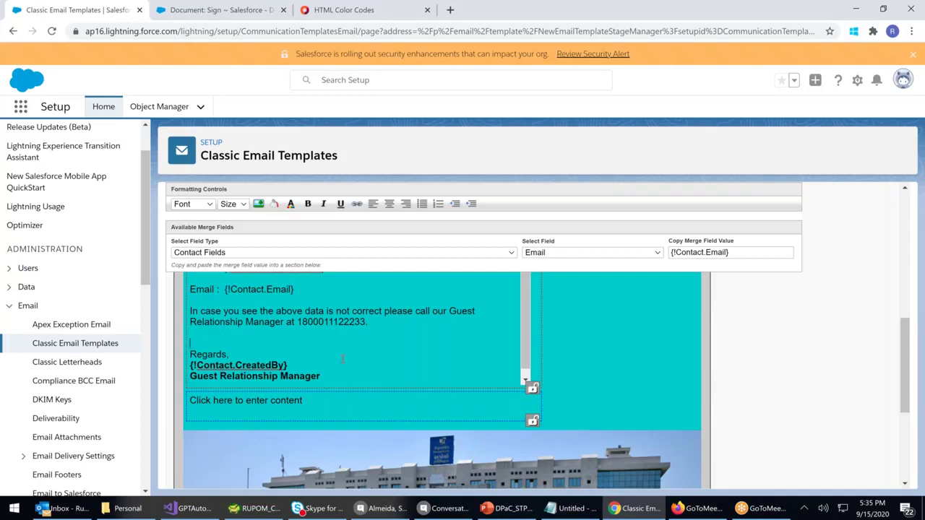
{"action": "scroll", "coordinate": [342, 359], "scroll_direction": "up", "scroll_amount": 8}
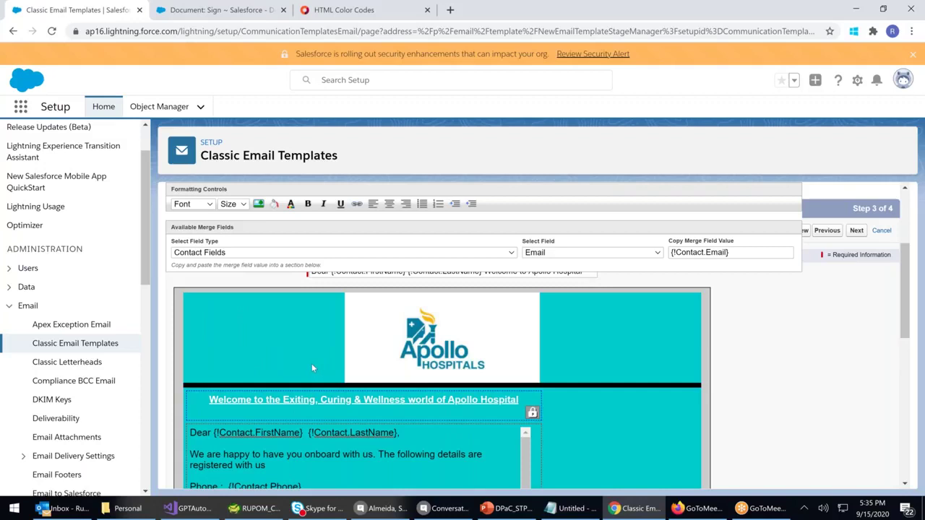
{"action": "scroll", "coordinate": [312, 368], "scroll_direction": "down", "scroll_amount": 5}
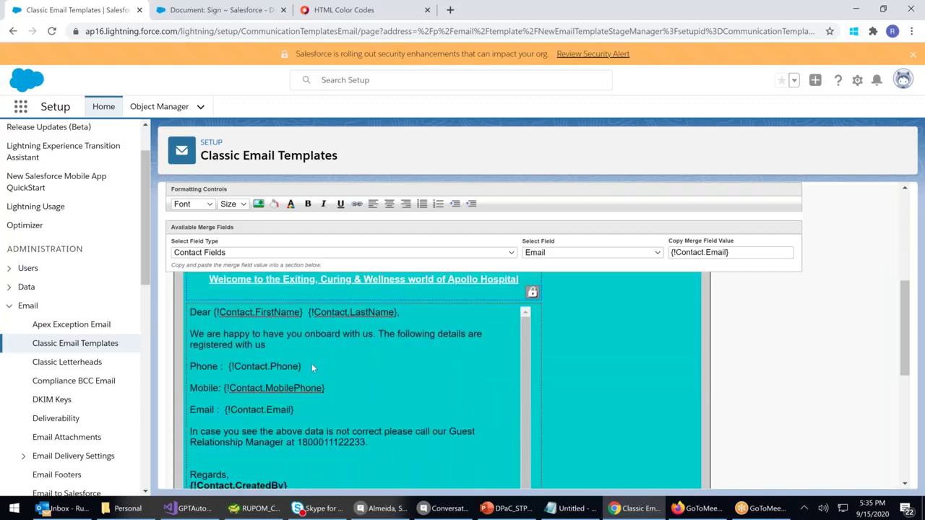
{"action": "scroll", "coordinate": [360, 379], "scroll_direction": "up", "scroll_amount": 1}
{"action": "scroll", "coordinate": [655, 314], "scroll_direction": "up", "scroll_amount": 2}
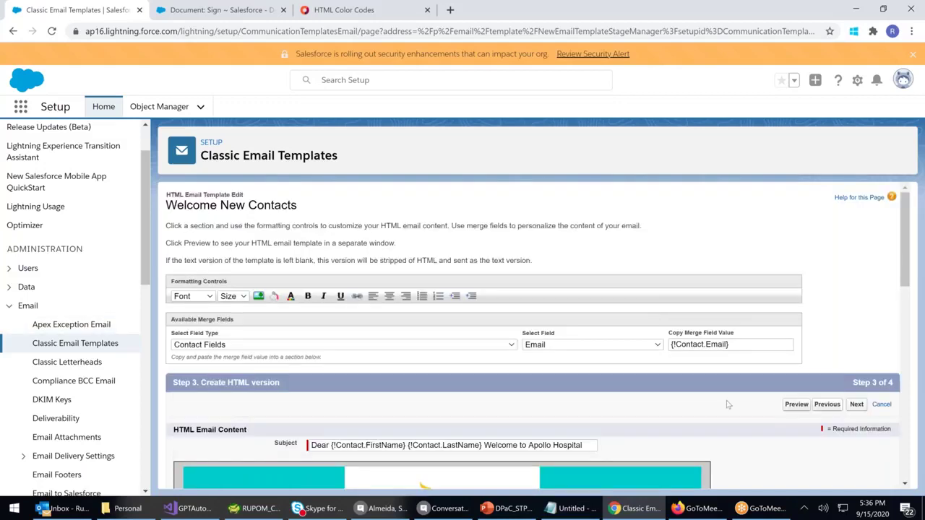
In the text-only step, copy the text from the HTML version, confirming the overwrite
{"action": "left_click", "coordinate": [857, 404]}
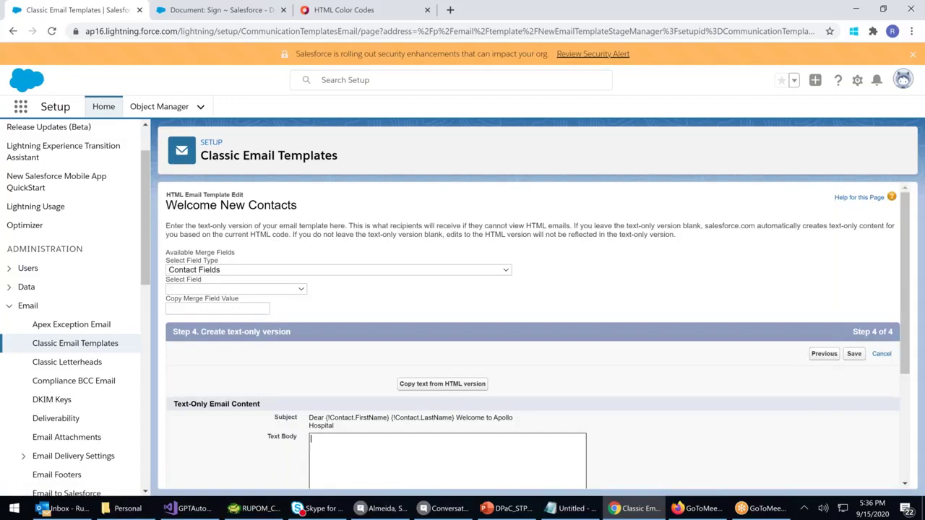
{"action": "scroll", "coordinate": [616, 353], "scroll_direction": "down", "scroll_amount": 3}
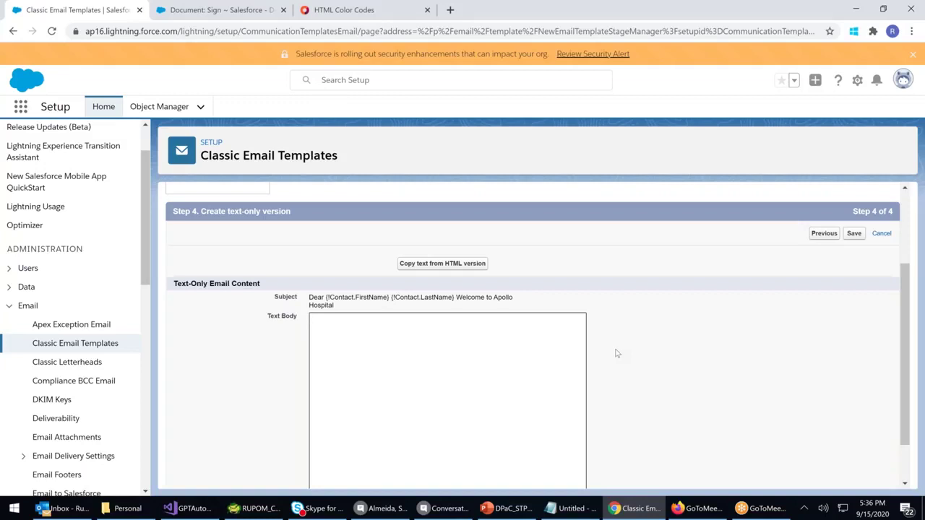
{"action": "left_click", "coordinate": [441, 263]}
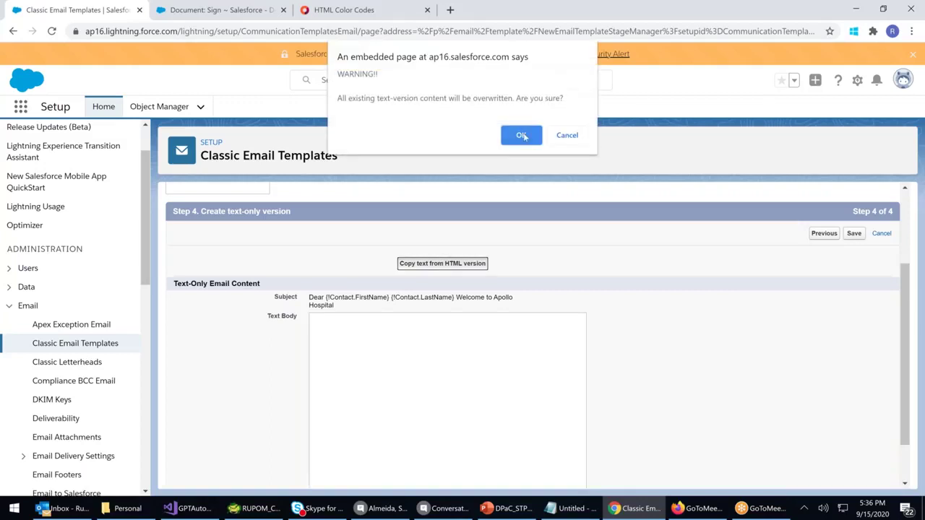
{"action": "left_click", "coordinate": [521, 136]}
Review the lines of the Text Body and save the Welcome New Contacts template
{"action": "left_click", "coordinate": [327, 326]}
{"action": "key", "text": "shift+End"}
{"action": "left_click", "coordinate": [442, 343]}
{"action": "key", "text": "shift+End"}
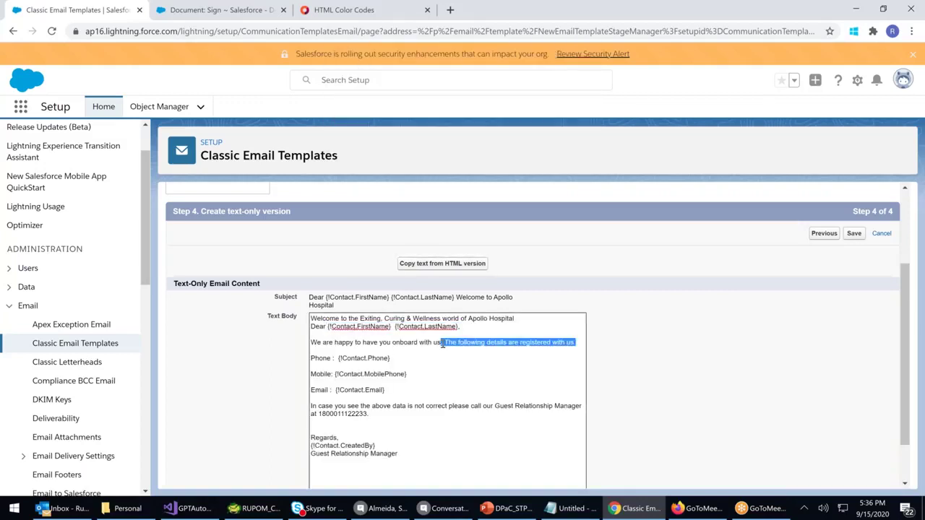
{"action": "left_click_drag", "start_coordinate": [409, 457], "coordinate": [308, 322]}
{"action": "left_click", "coordinate": [465, 362]}
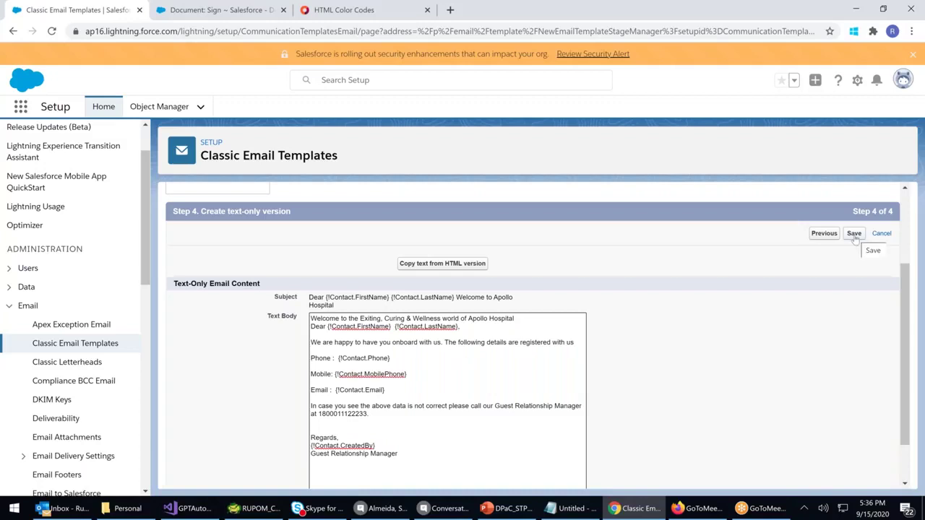
{"action": "left_click", "coordinate": [855, 233]}
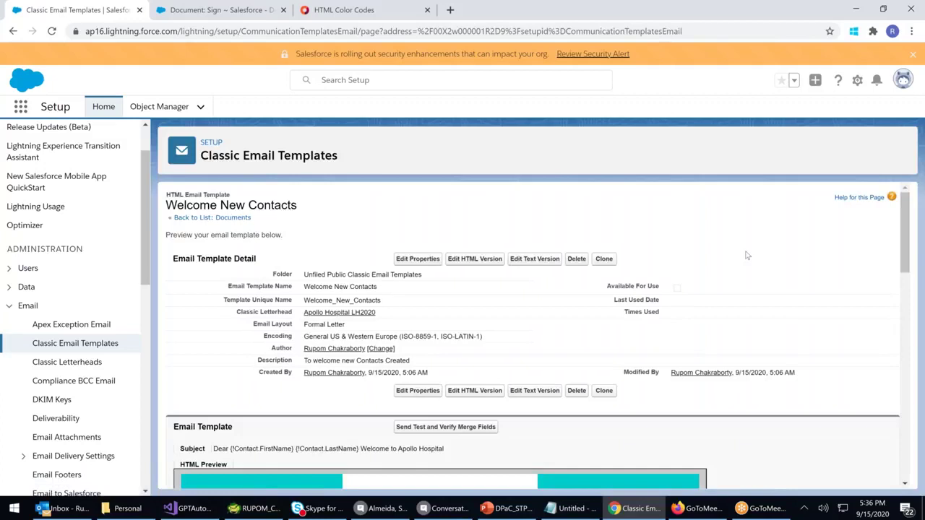
Open a contact from the Contacts list and set its Phone to 5555
{"action": "scroll", "coordinate": [728, 265], "scroll_direction": "down", "scroll_amount": 1}
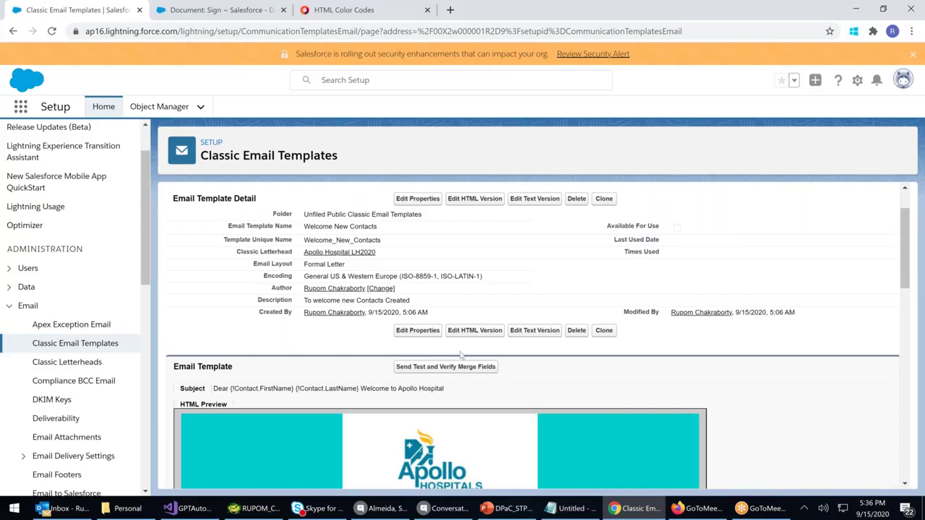
{"action": "left_click", "coordinate": [212, 10]}
{"action": "scroll", "coordinate": [375, 304], "scroll_direction": "up", "scroll_amount": 3}
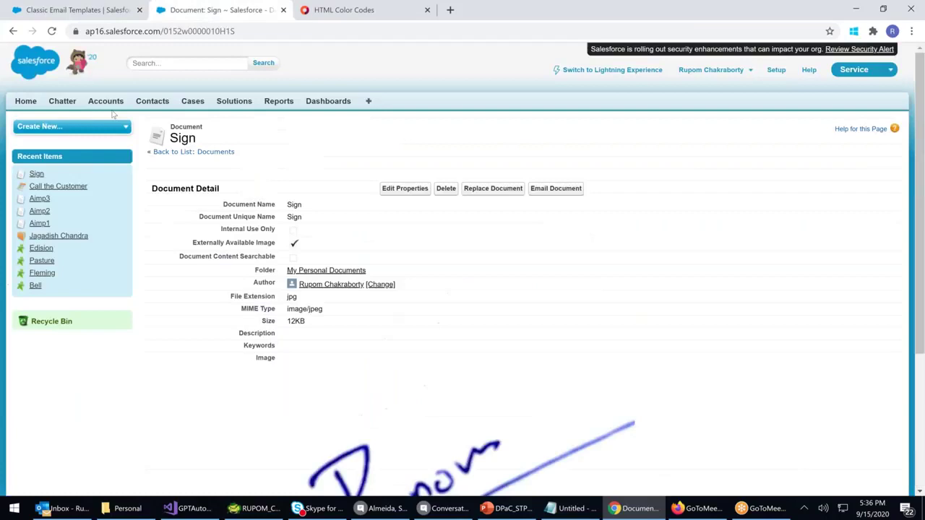
{"action": "left_click", "coordinate": [152, 100]}
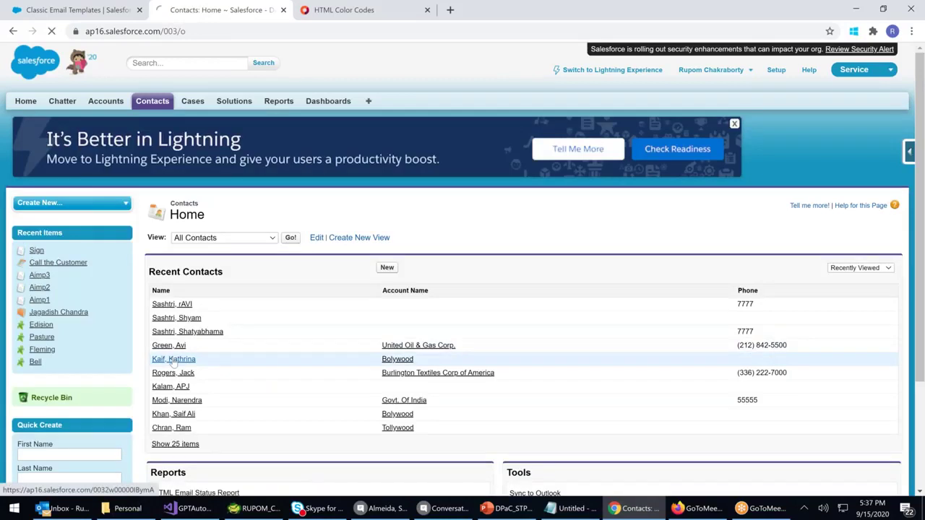
{"action": "left_click", "coordinate": [173, 360]}
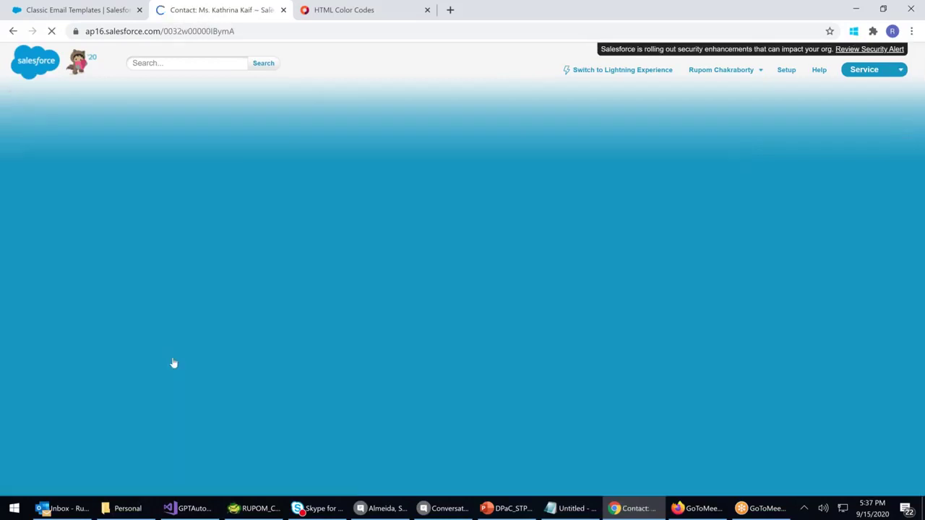
{"action": "scroll", "coordinate": [477, 339], "scroll_direction": "down", "scroll_amount": 3}
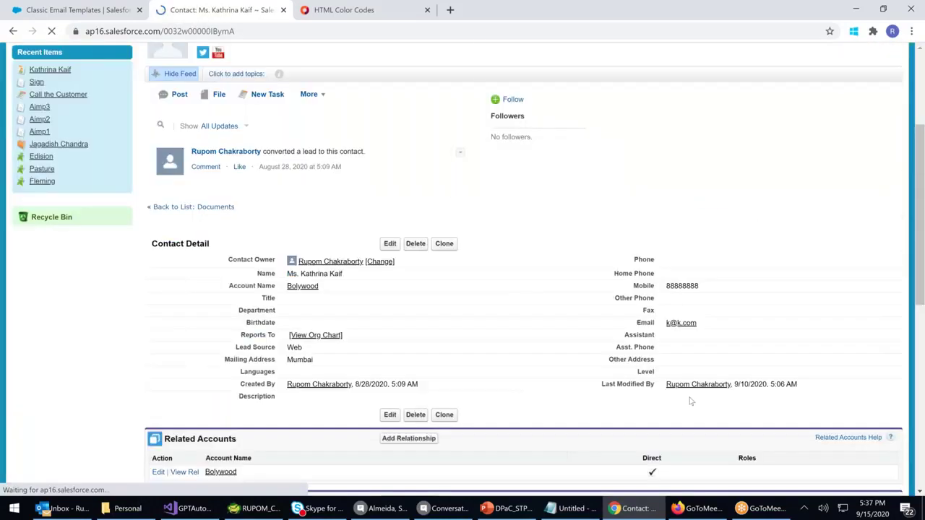
{"action": "double_click", "coordinate": [688, 282]}
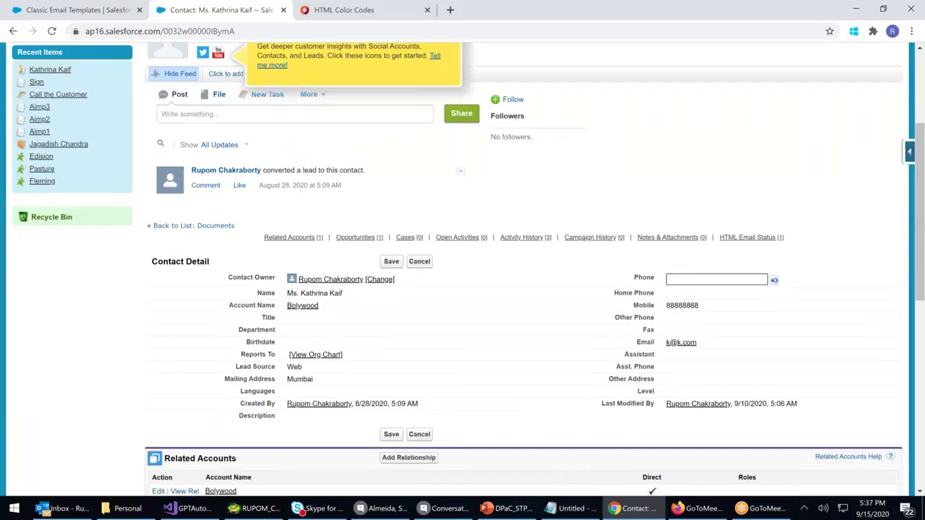
{"action": "type", "text": "5555"}
{"action": "left_click", "coordinate": [391, 262]}
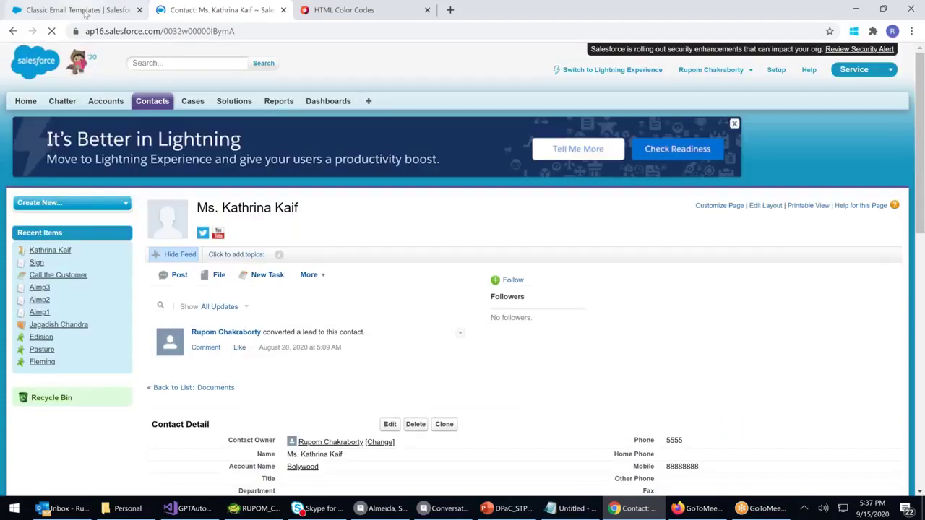
{"action": "left_click", "coordinate": [79, 10]}
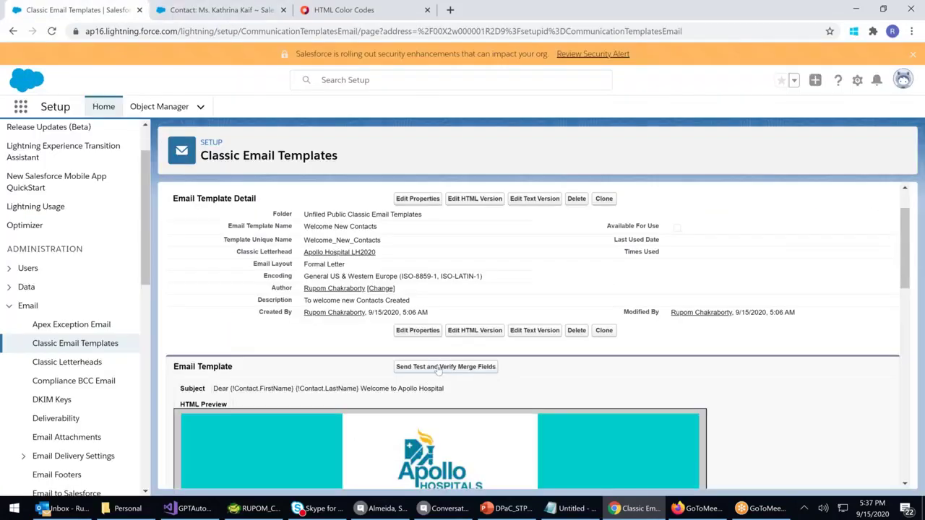
Send a merge-field test for a looked-up contact with 'Send email preview to' ticked
{"action": "left_click", "coordinate": [438, 368]}
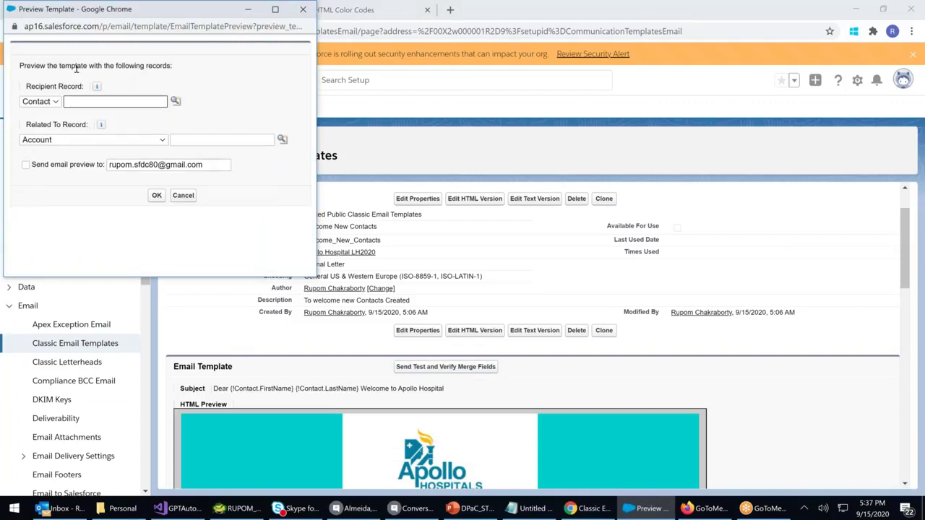
{"action": "left_click", "coordinate": [176, 102]}
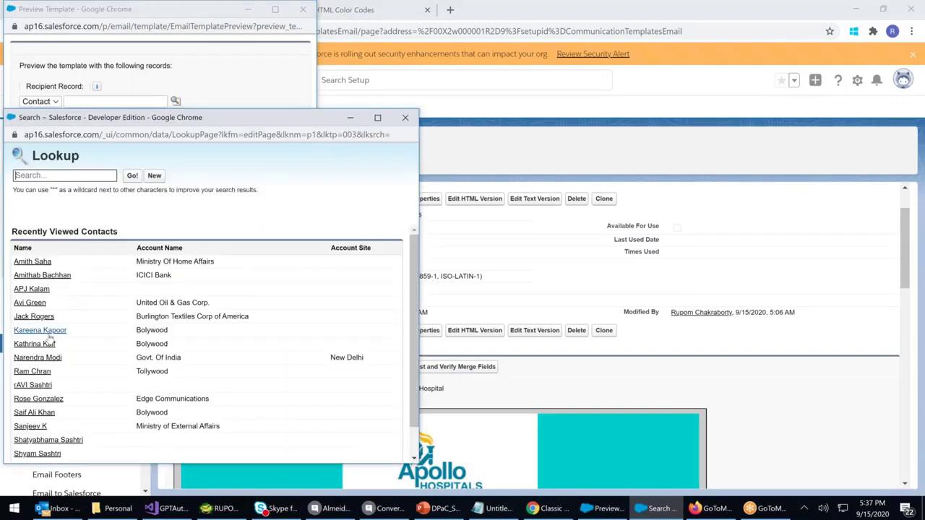
{"action": "left_click", "coordinate": [35, 344]}
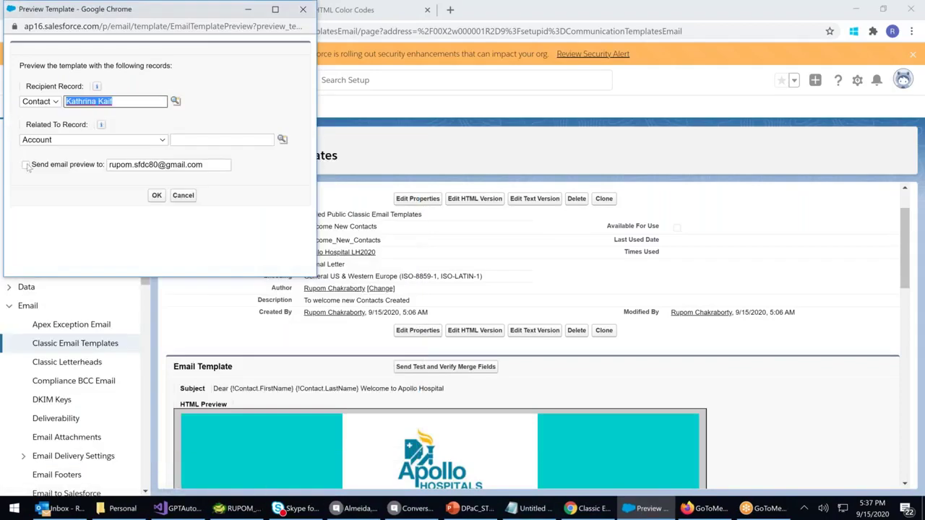
{"action": "left_click", "coordinate": [26, 165]}
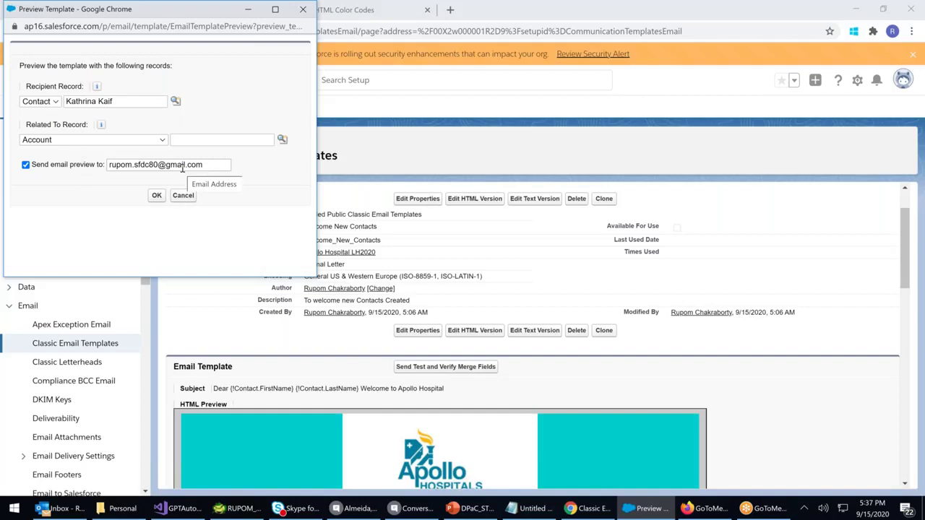
{"action": "left_click", "coordinate": [157, 195]}
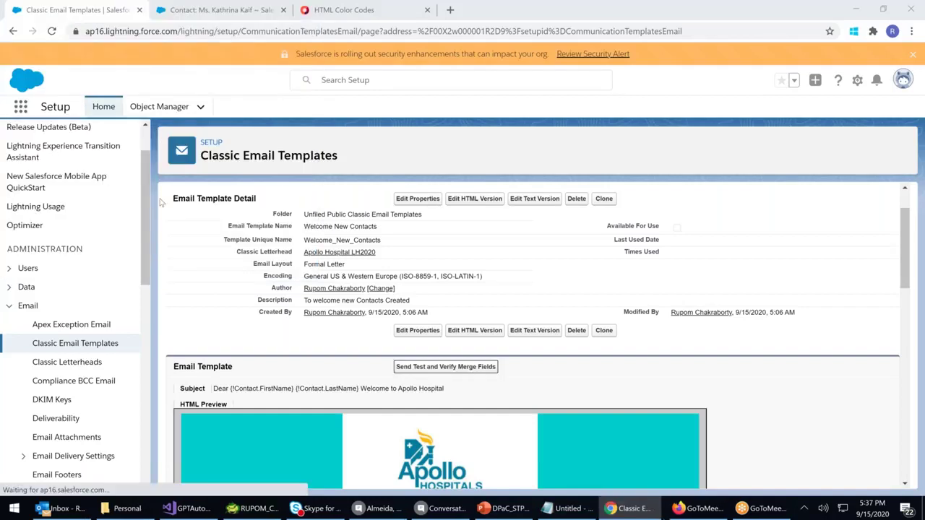
Open Gmail in the spare tab, open the Apollo Hospital welcome email and mark it safe
{"action": "left_click", "coordinate": [313, 15]}
{"action": "left_click", "coordinate": [236, 36]}
{"action": "type", "text": "www.gmail"}
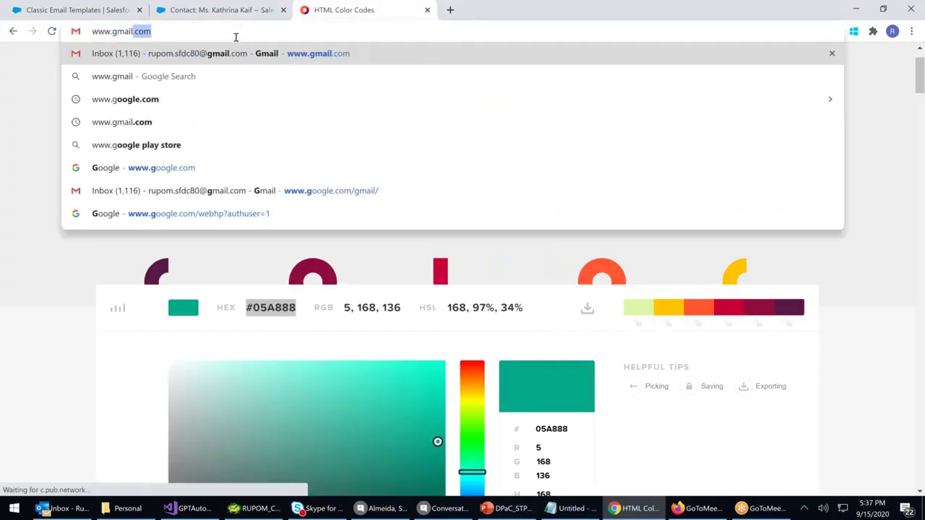
{"action": "key", "text": "Return"}
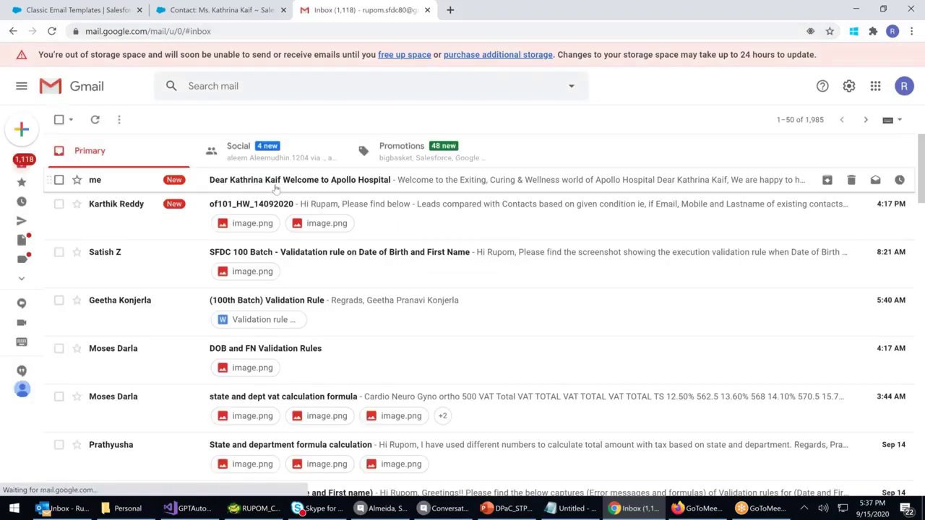
{"action": "left_click", "coordinate": [318, 185]}
{"action": "left_click", "coordinate": [221, 283]}
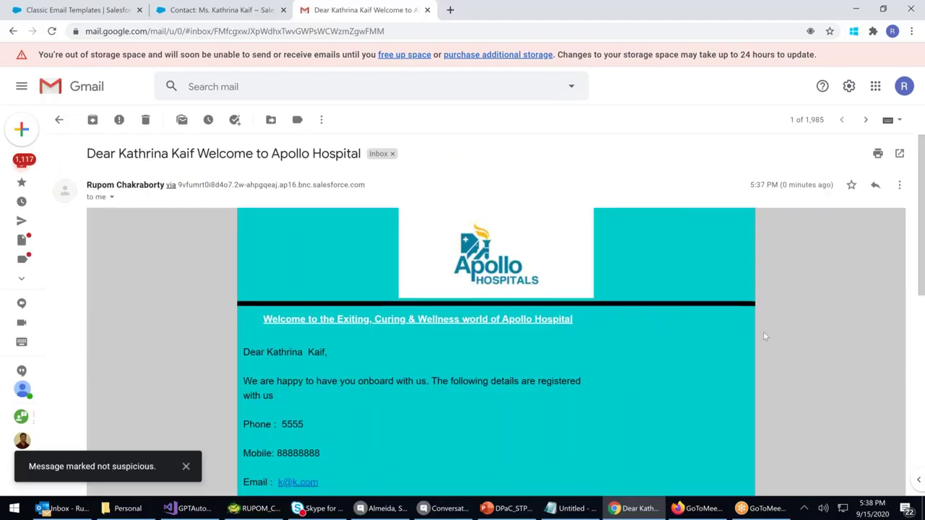
Check the merged name, phone and other contact details in the email body
{"action": "scroll", "coordinate": [765, 336], "scroll_direction": "down", "scroll_amount": 1}
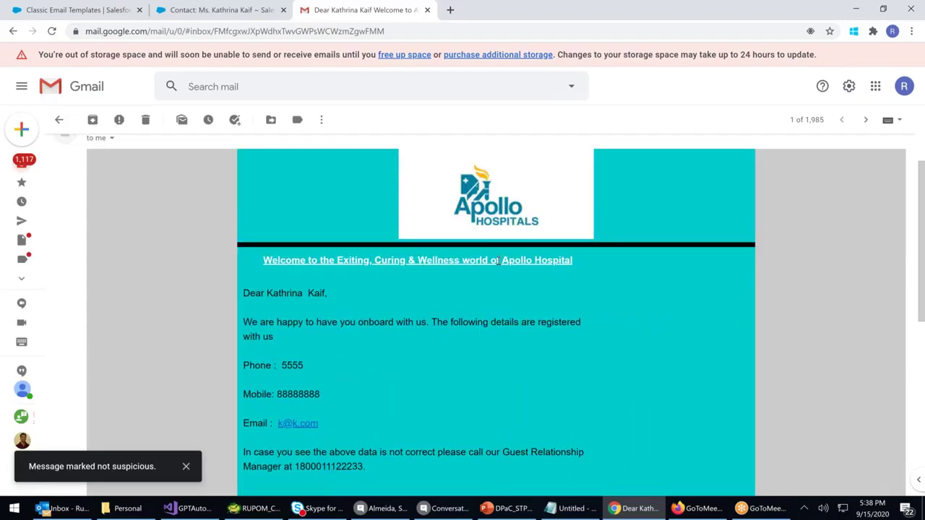
{"action": "left_click_drag", "start_coordinate": [255, 292], "coordinate": [268, 293]}
{"action": "left_click", "coordinate": [328, 296]}
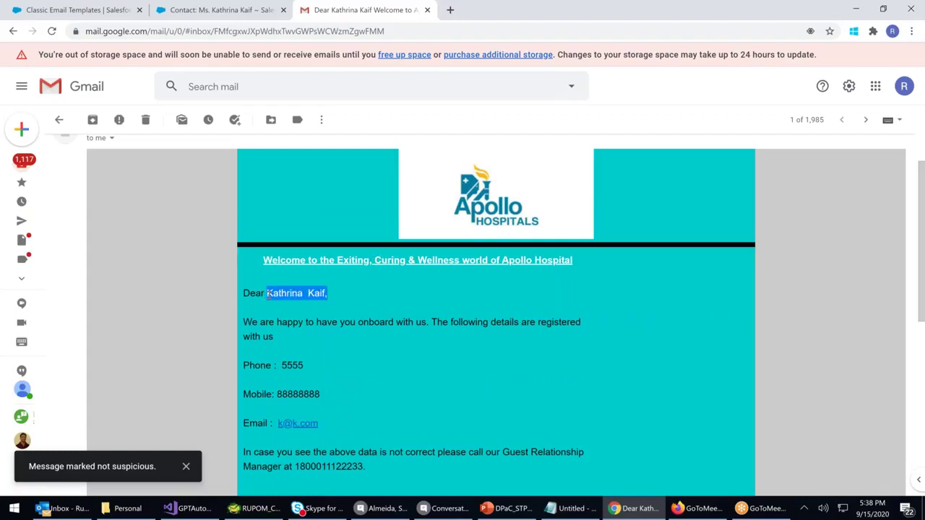
{"action": "left_click_drag", "start_coordinate": [254, 365], "coordinate": [318, 369]}
{"action": "left_click_drag", "start_coordinate": [265, 394], "coordinate": [369, 395]}
{"action": "scroll", "coordinate": [369, 396], "scroll_direction": "down", "scroll_amount": 2}
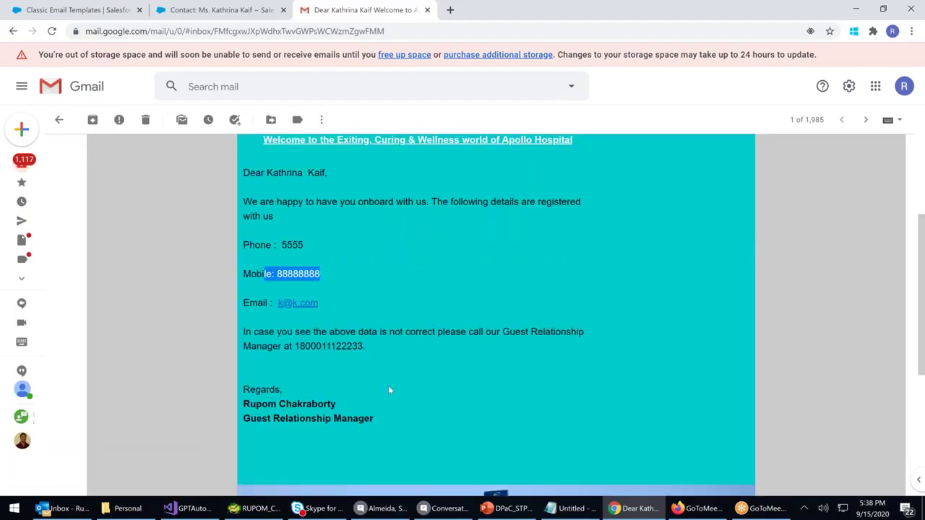
{"action": "scroll", "coordinate": [389, 390], "scroll_direction": "down", "scroll_amount": 5}
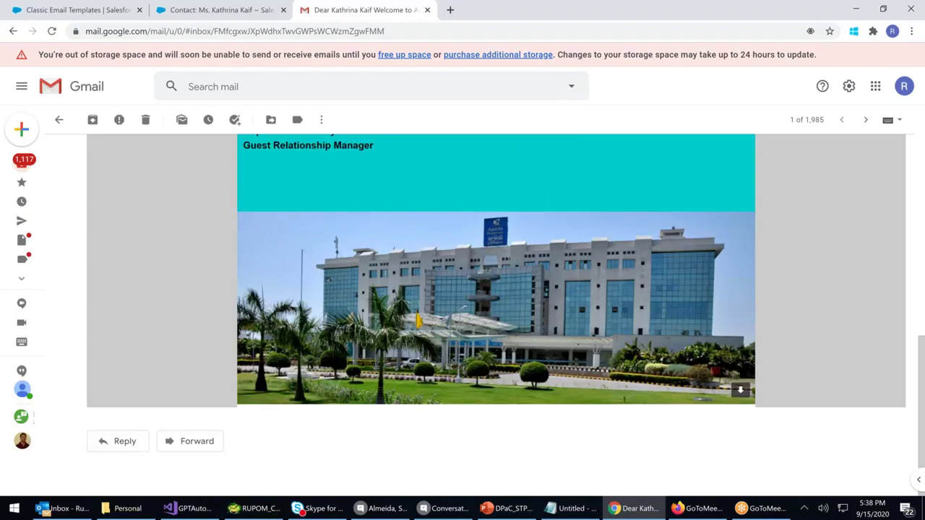
{"action": "scroll", "coordinate": [497, 296], "scroll_direction": "up", "scroll_amount": 1}
{"action": "scroll", "coordinate": [497, 311], "scroll_direction": "up", "scroll_amount": 7}
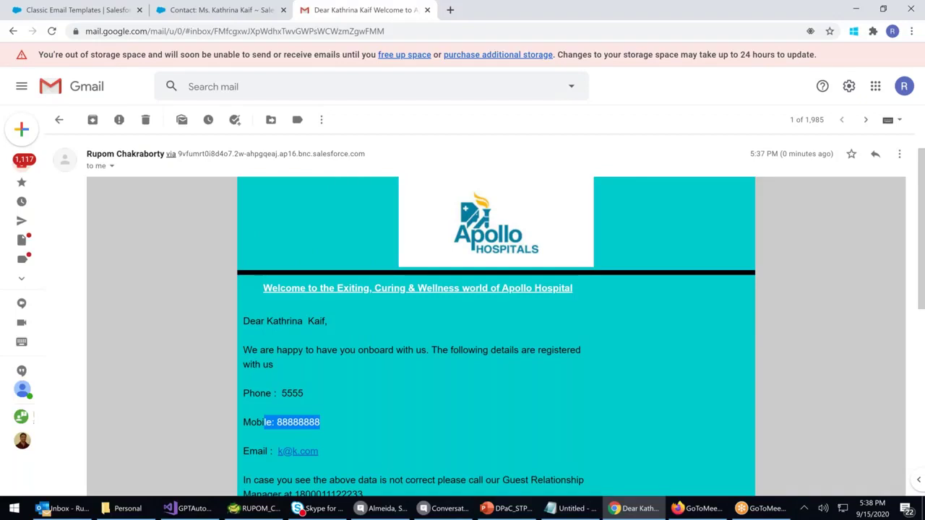
Cross-check the email's mobile number against the contact record, then return to the template
{"action": "left_click", "coordinate": [95, 14]}
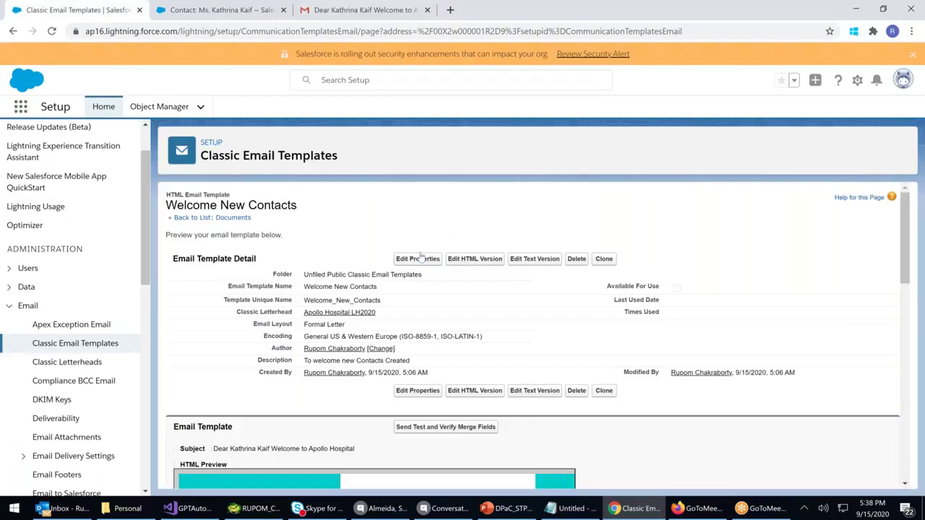
{"action": "left_click", "coordinate": [239, 10]}
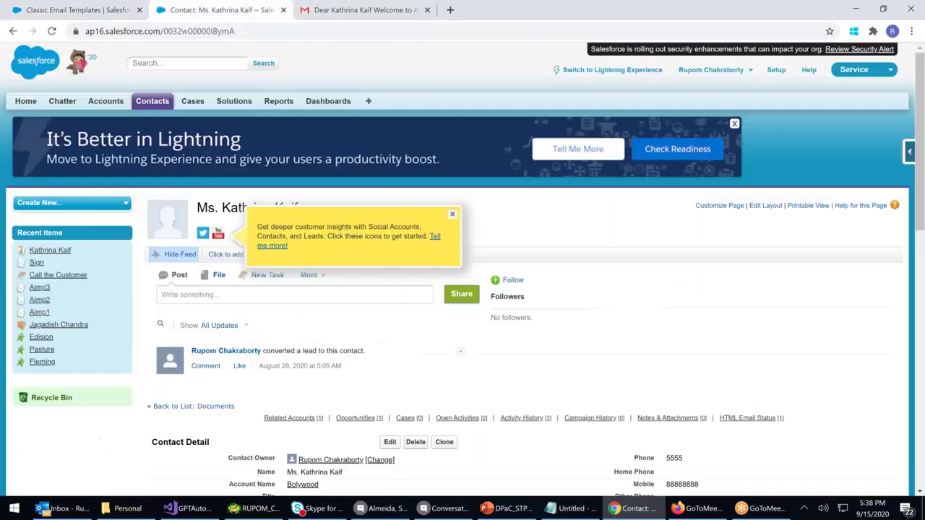
{"action": "left_click", "coordinate": [312, 14]}
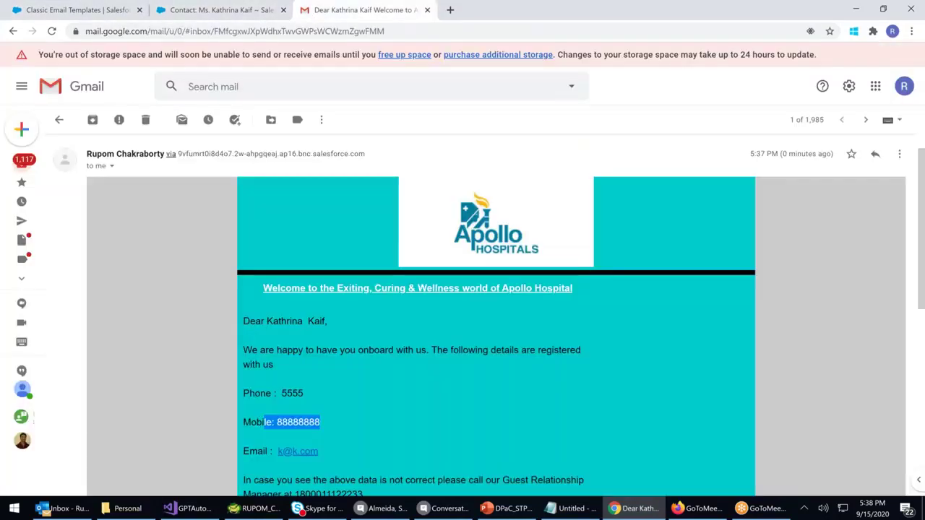
{"action": "left_click", "coordinate": [435, 389]}
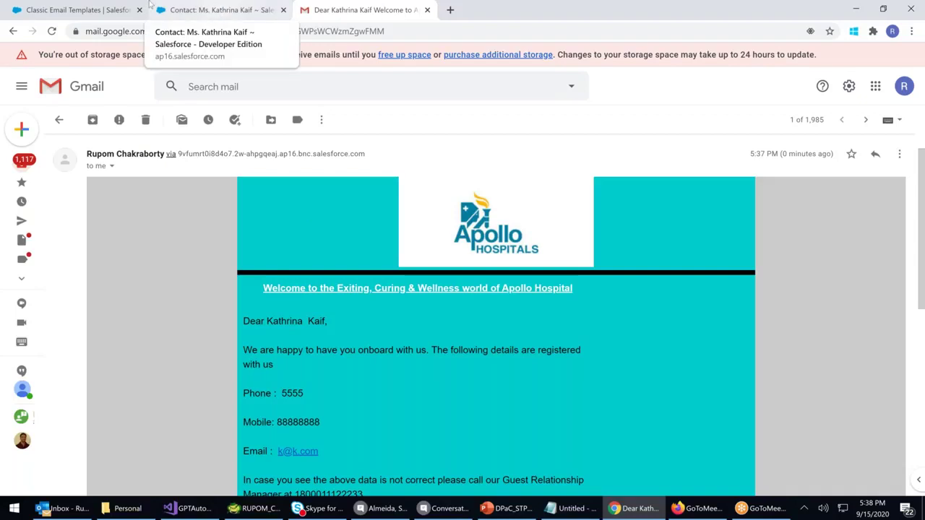
{"action": "left_click", "coordinate": [76, 10]}
{"action": "scroll", "coordinate": [317, 410], "scroll_direction": "down", "scroll_amount": 3}
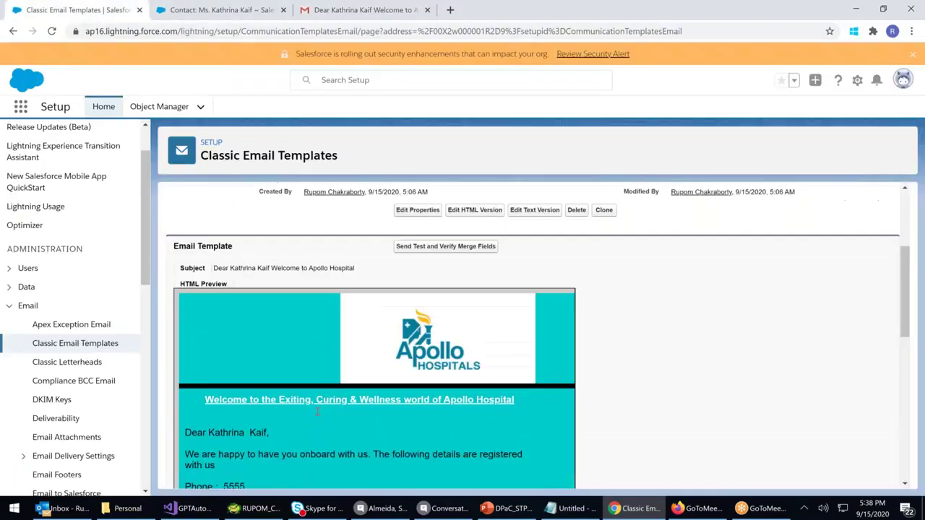
{"action": "scroll", "coordinate": [301, 445], "scroll_direction": "down", "scroll_amount": 2}
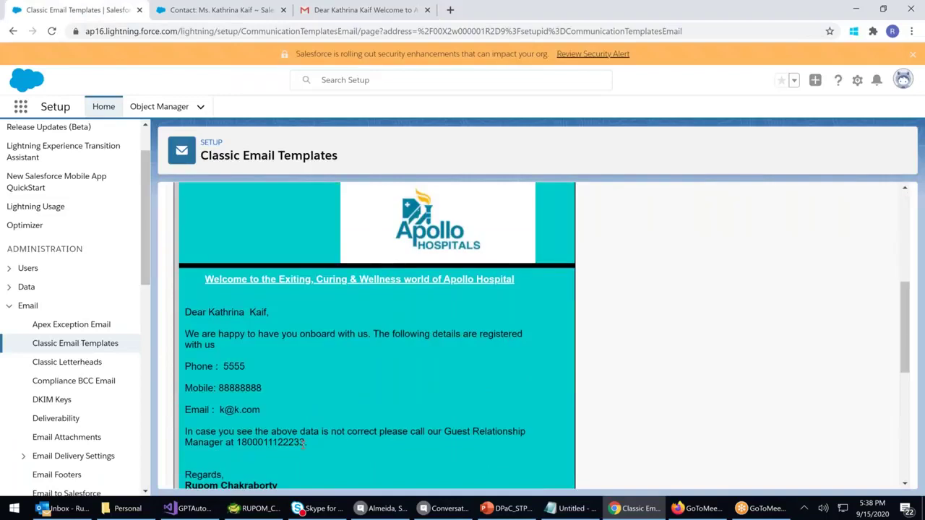
{"action": "scroll", "coordinate": [537, 212], "scroll_direction": "up", "scroll_amount": 1}
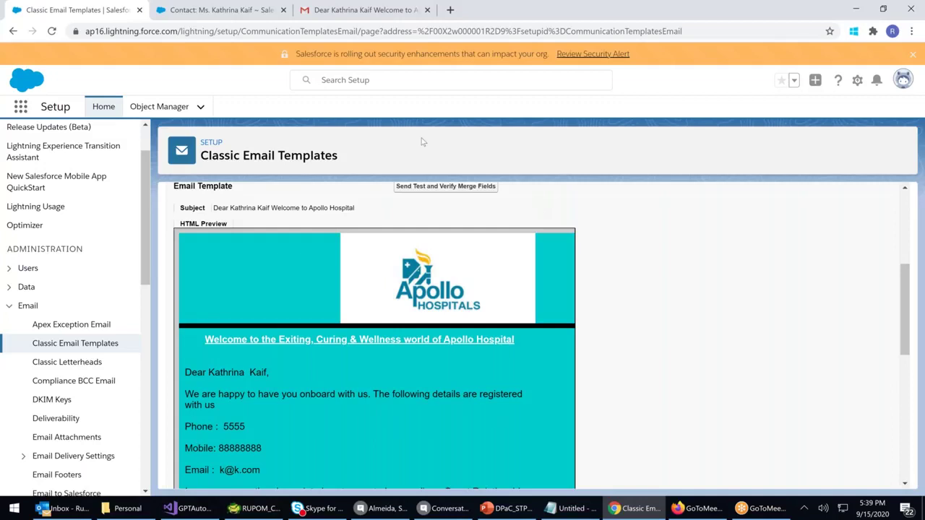
{"action": "scroll", "coordinate": [277, 280], "scroll_direction": "up", "scroll_amount": 1}
{"action": "left_click_drag", "start_coordinate": [239, 433], "coordinate": [362, 450]}
{"action": "scroll", "coordinate": [357, 425], "scroll_direction": "up", "scroll_amount": 3}
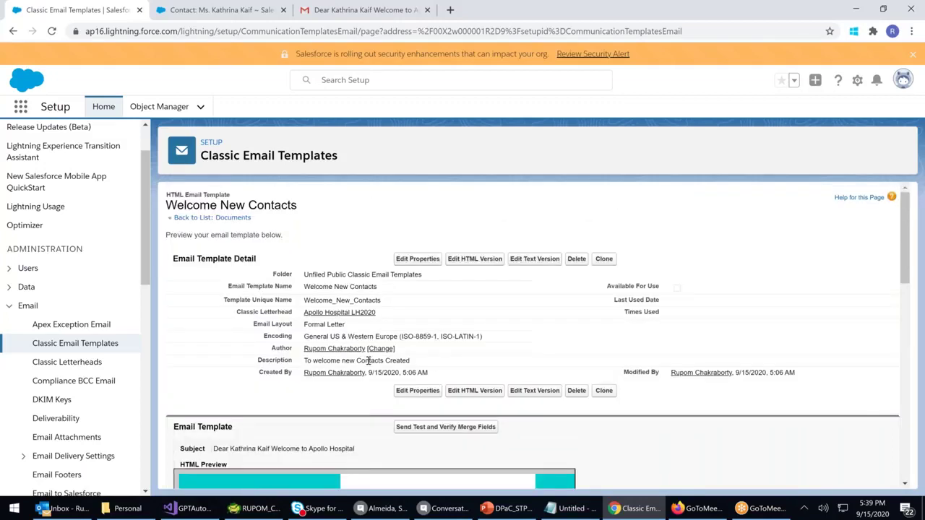
{"action": "scroll", "coordinate": [368, 360], "scroll_direction": "down", "scroll_amount": 5}
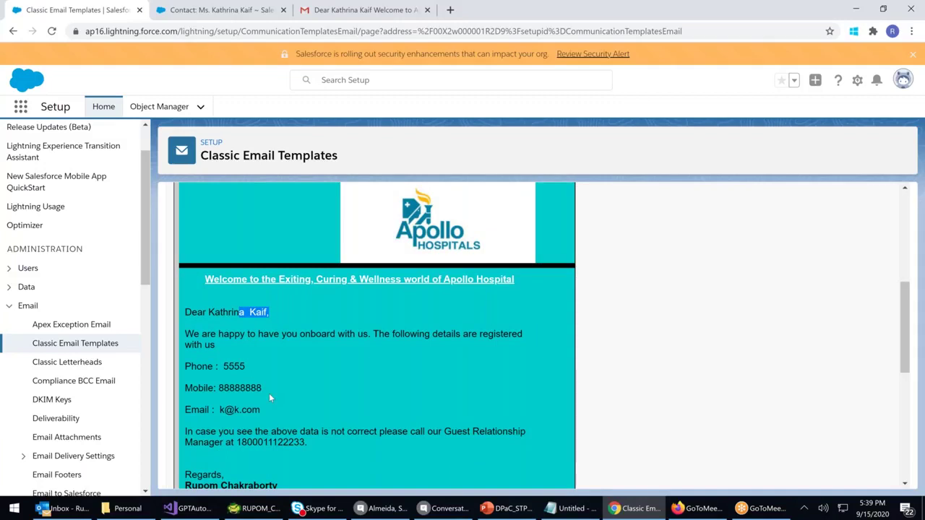
{"action": "left_click", "coordinate": [233, 387]}
{"action": "scroll", "coordinate": [336, 429], "scroll_direction": "down", "scroll_amount": 2}
{"action": "scroll", "coordinate": [336, 423], "scroll_direction": "up", "scroll_amount": 4}
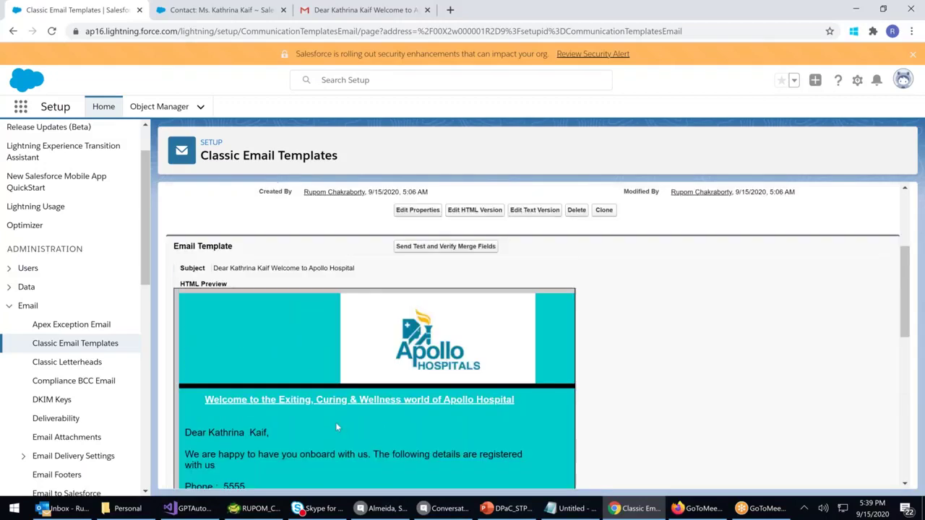
{"action": "scroll", "coordinate": [336, 422], "scroll_direction": "up", "scroll_amount": 2}
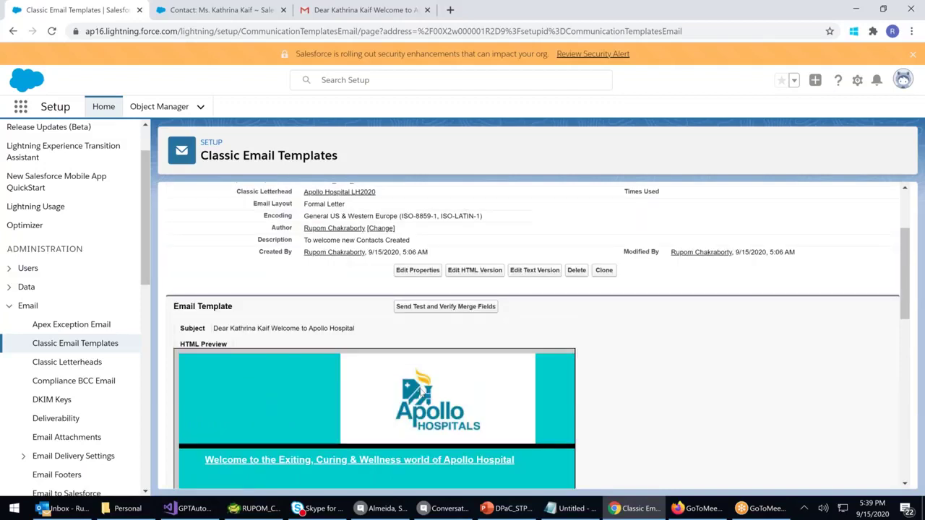
{"action": "scroll", "coordinate": [422, 391], "scroll_direction": "down", "scroll_amount": 2}
{"action": "scroll", "coordinate": [420, 392], "scroll_direction": "down", "scroll_amount": 8}
{"action": "scroll", "coordinate": [420, 392], "scroll_direction": "down", "scroll_amount": 6}
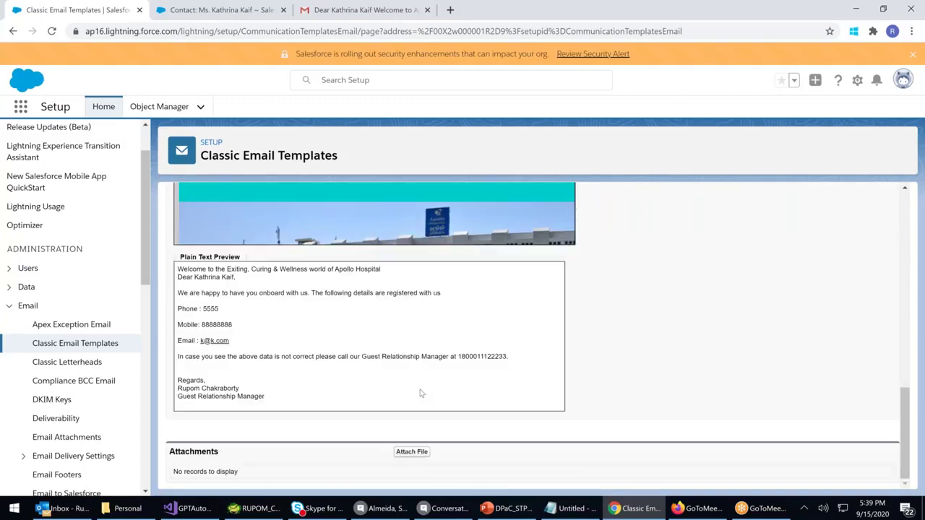
{"action": "scroll", "coordinate": [420, 392], "scroll_direction": "up", "scroll_amount": 6}
{"action": "scroll", "coordinate": [420, 392], "scroll_direction": "down", "scroll_amount": 6}
{"action": "scroll", "coordinate": [421, 392], "scroll_direction": "up", "scroll_amount": 5}
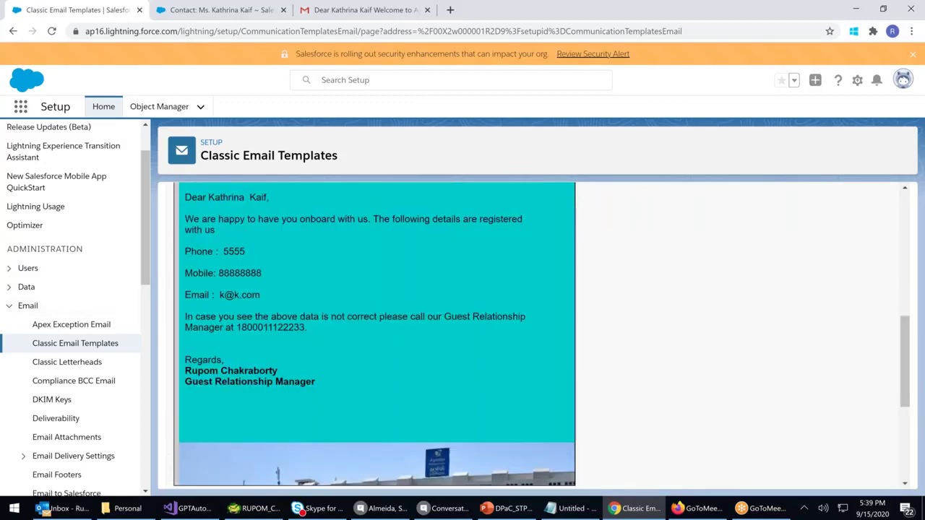
{"action": "scroll", "coordinate": [496, 264], "scroll_direction": "up", "scroll_amount": 7}
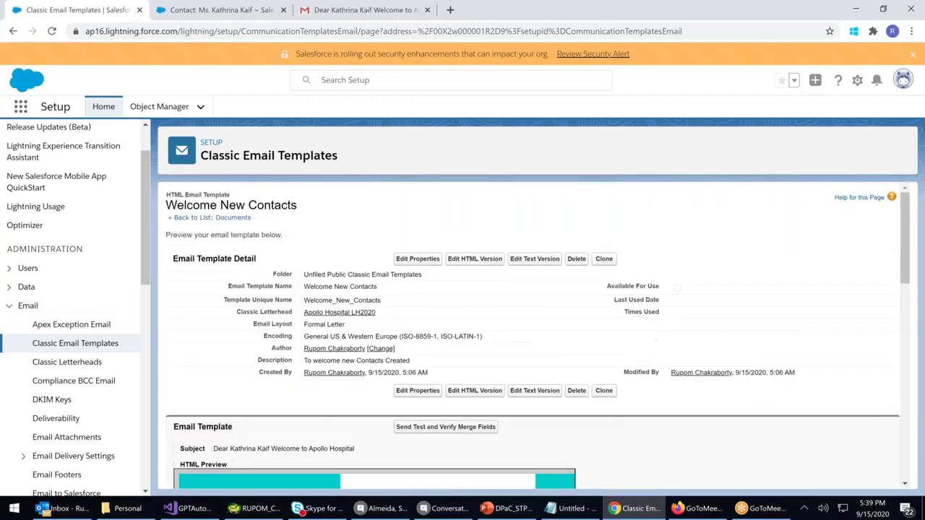
Edit the template's properties, tick Available For Use, and save
{"action": "left_click", "coordinate": [422, 264]}
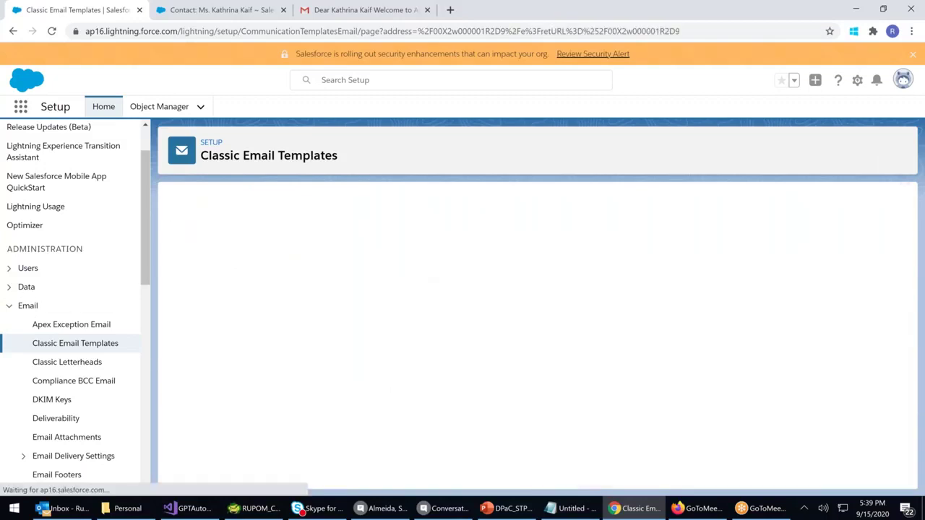
{"action": "left_click", "coordinate": [315, 407]}
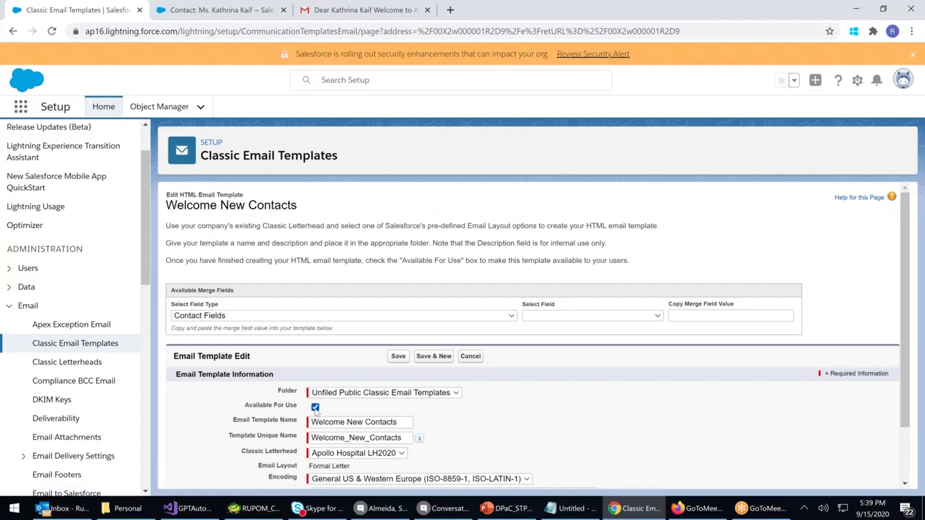
{"action": "scroll", "coordinate": [527, 416], "scroll_direction": "down", "scroll_amount": 1}
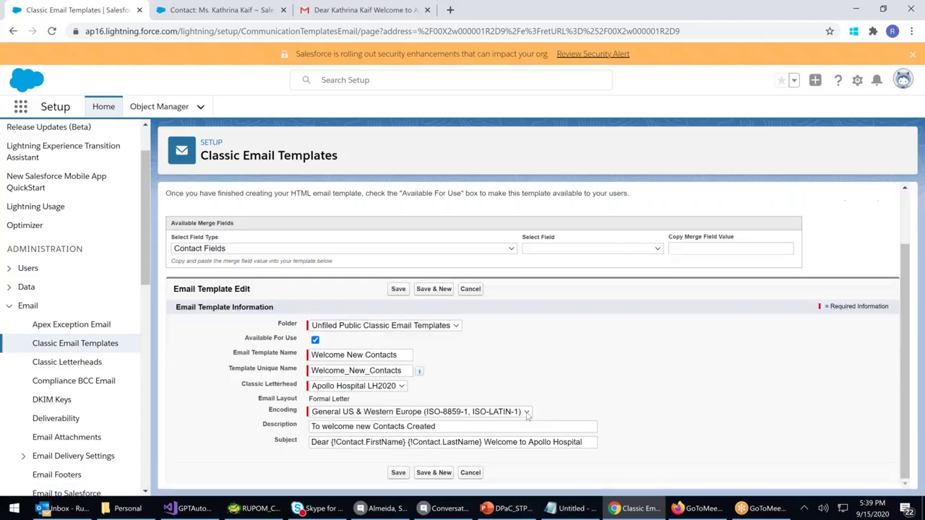
{"action": "left_click", "coordinate": [400, 473]}
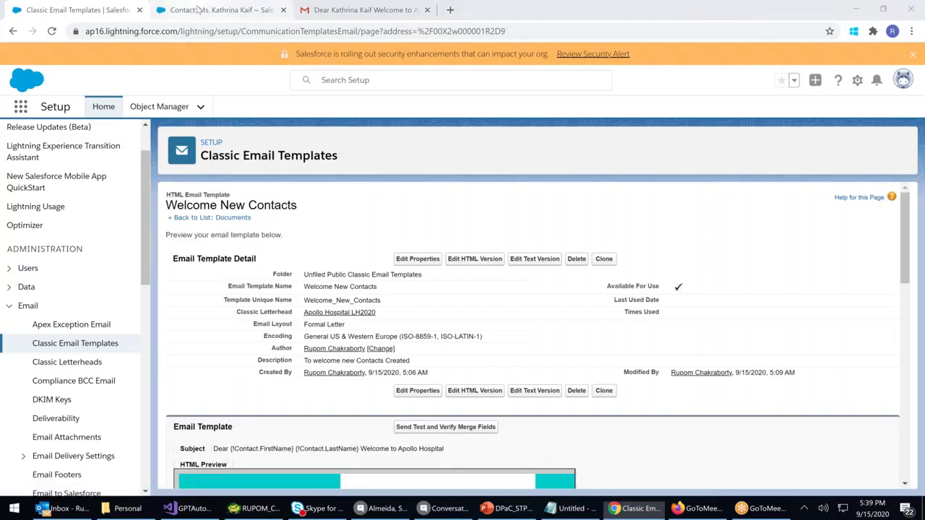
Close the contact record tab and return to the template's detail page
{"action": "left_click", "coordinate": [239, 10]}
{"action": "left_click", "coordinate": [283, 10]}
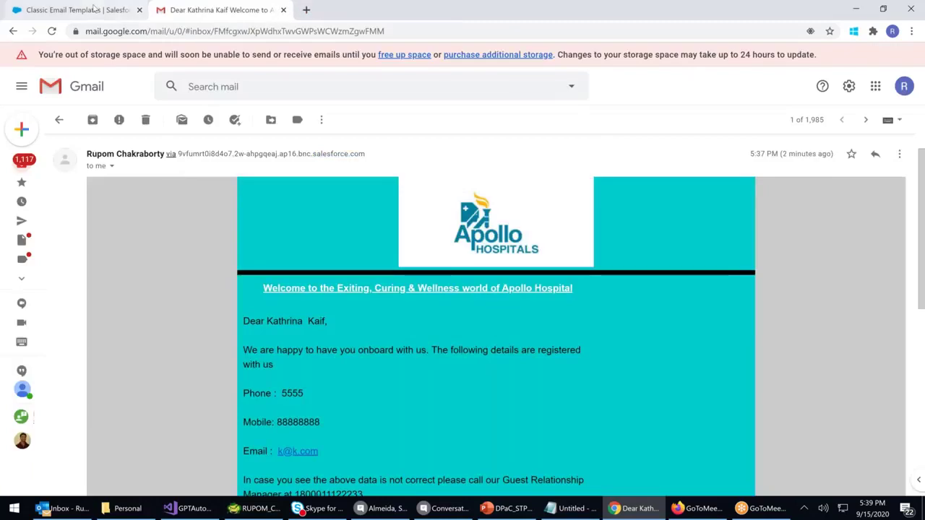
{"action": "left_click", "coordinate": [126, 11]}
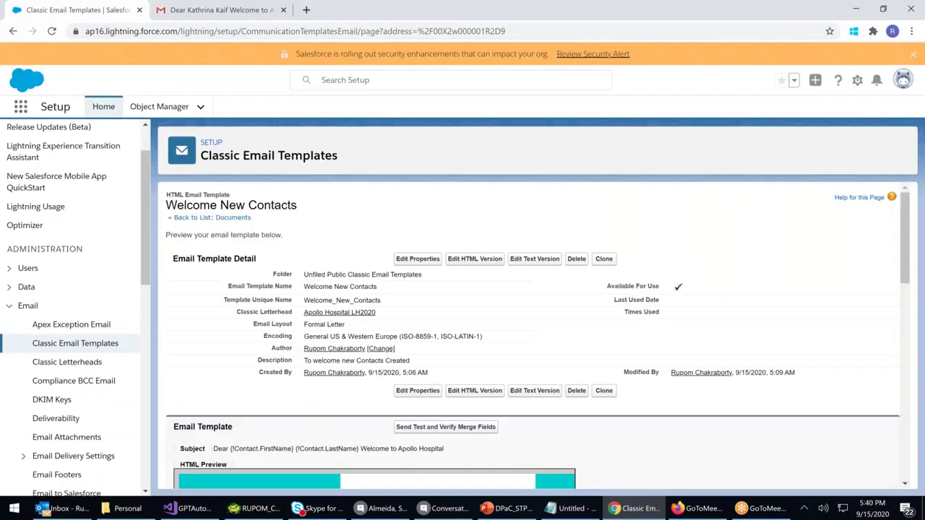
{"action": "scroll", "coordinate": [217, 378], "scroll_direction": "down", "scroll_amount": 3}
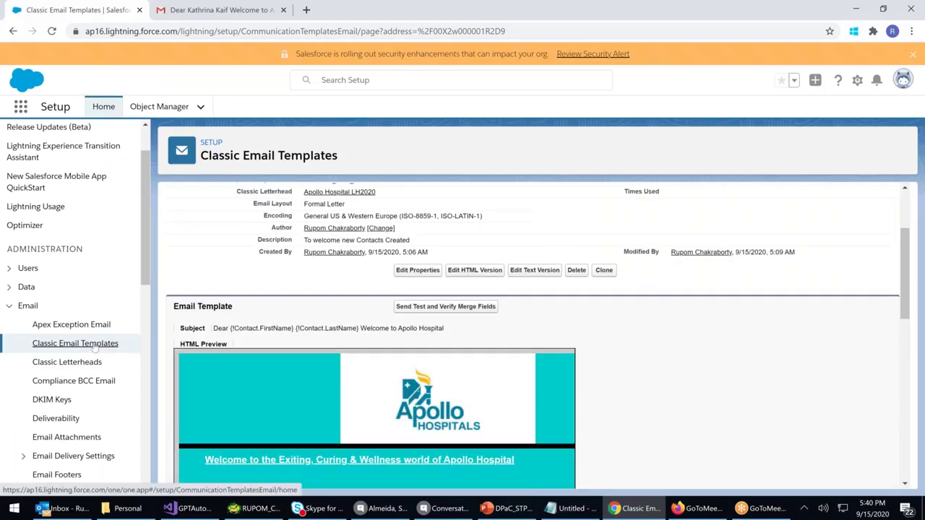
Return to the Classic Email Templates list and confirm Welcome New Contacts is available
{"action": "left_click", "coordinate": [93, 345]}
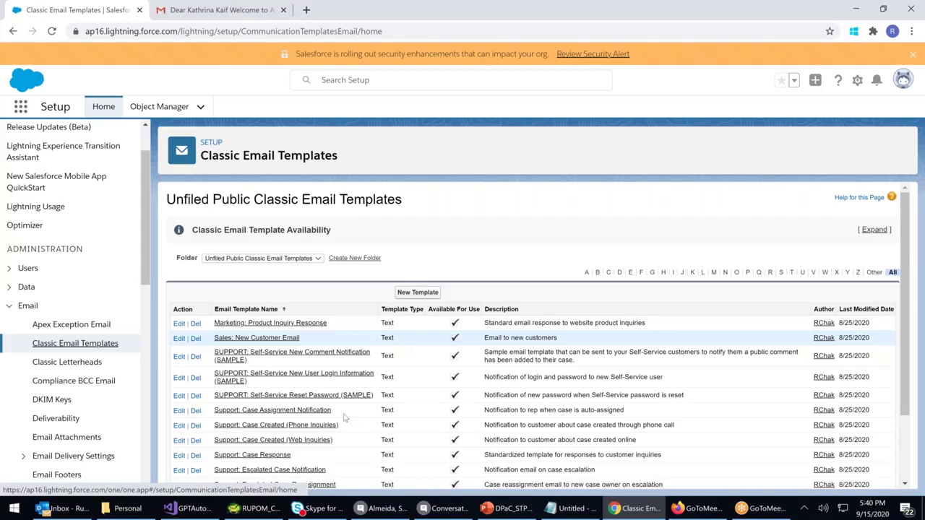
{"action": "scroll", "coordinate": [344, 417], "scroll_direction": "down", "scroll_amount": 1}
{"action": "scroll", "coordinate": [332, 395], "scroll_direction": "down", "scroll_amount": 2}
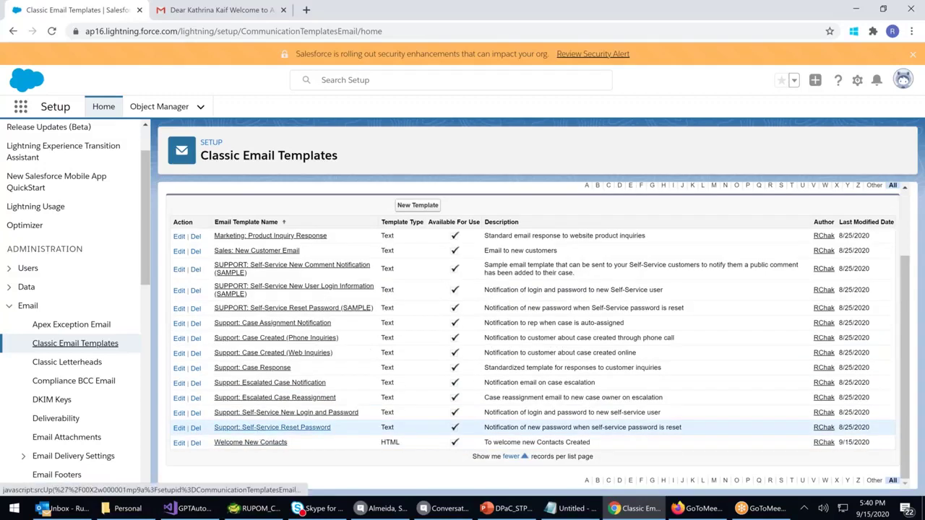
Open Setup Home in a new tab and launch the Sales app from the App Launcher
{"action": "right_click", "coordinate": [107, 110]}
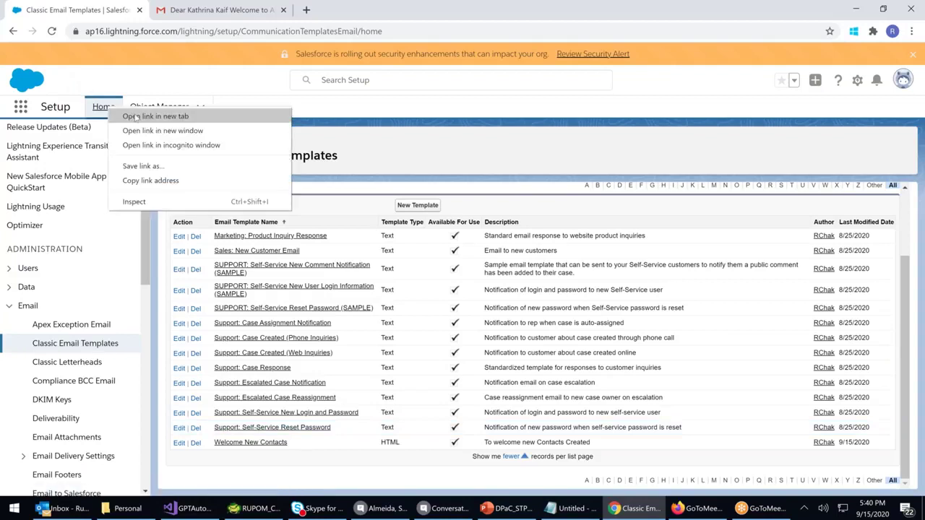
{"action": "left_click", "coordinate": [137, 115]}
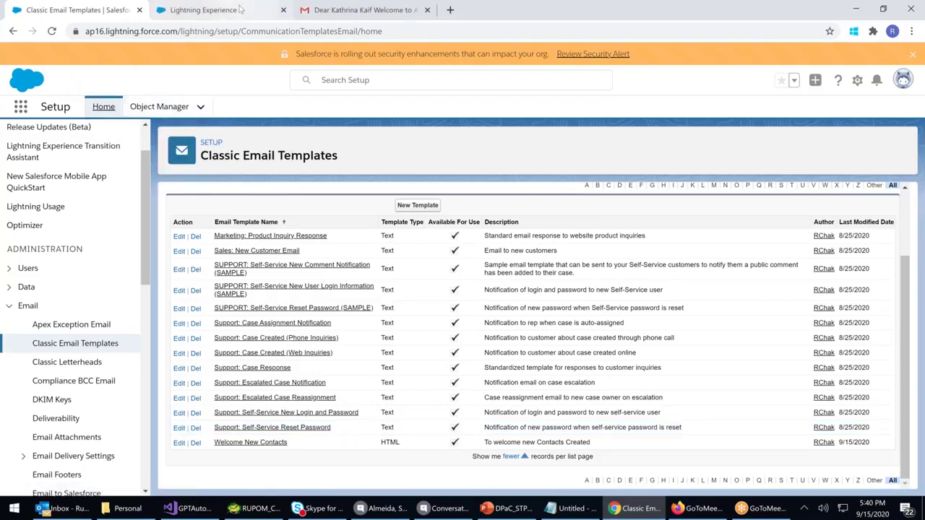
{"action": "left_click", "coordinate": [235, 12]}
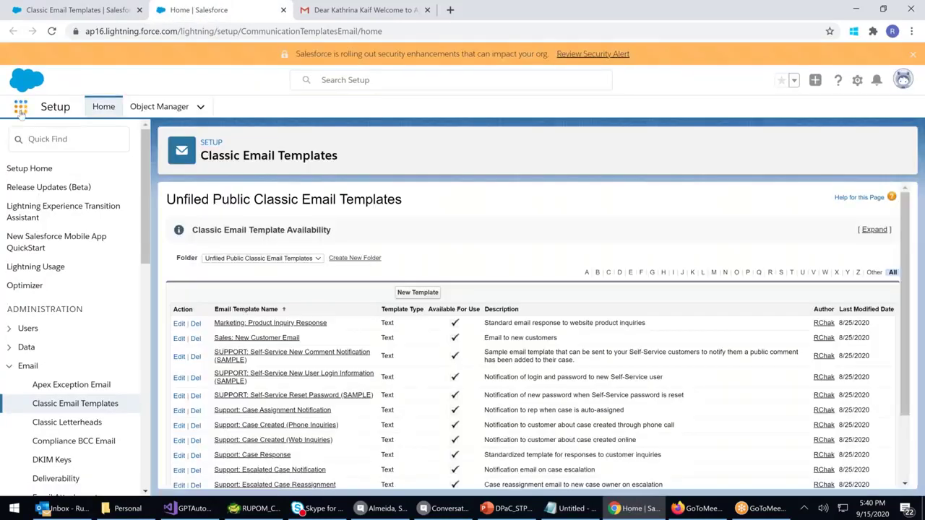
{"action": "left_click", "coordinate": [20, 107]}
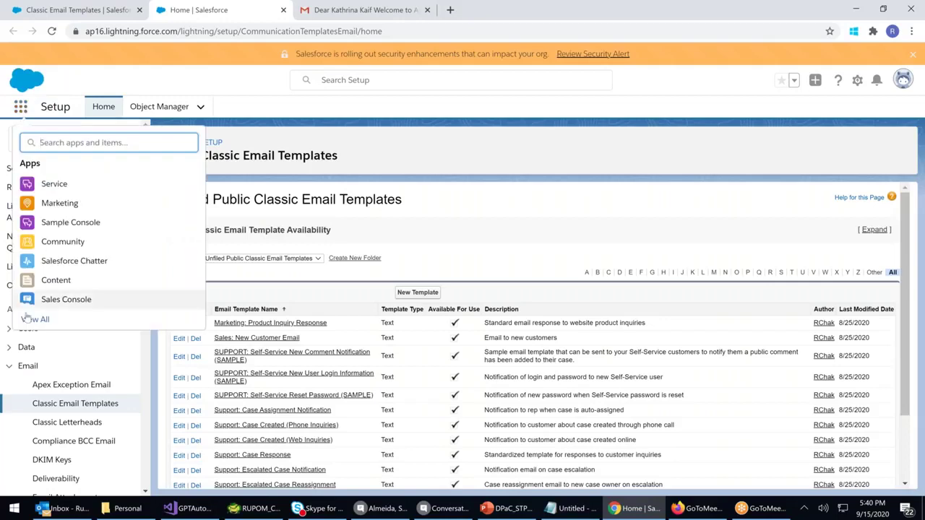
{"action": "left_click", "coordinate": [27, 320]}
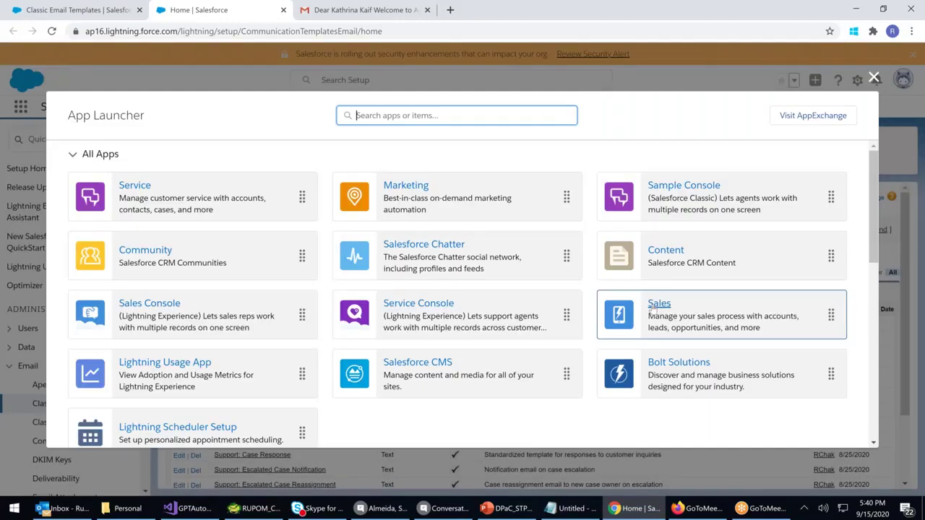
{"action": "left_click", "coordinate": [653, 307]}
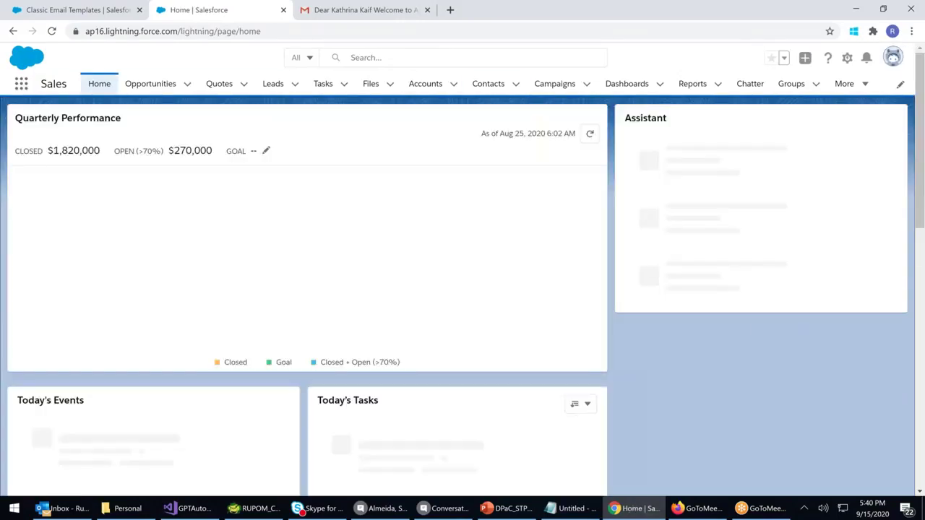
Open the Tollywood contact's record from Contacts and start a new email to them
{"action": "left_click", "coordinate": [489, 84]}
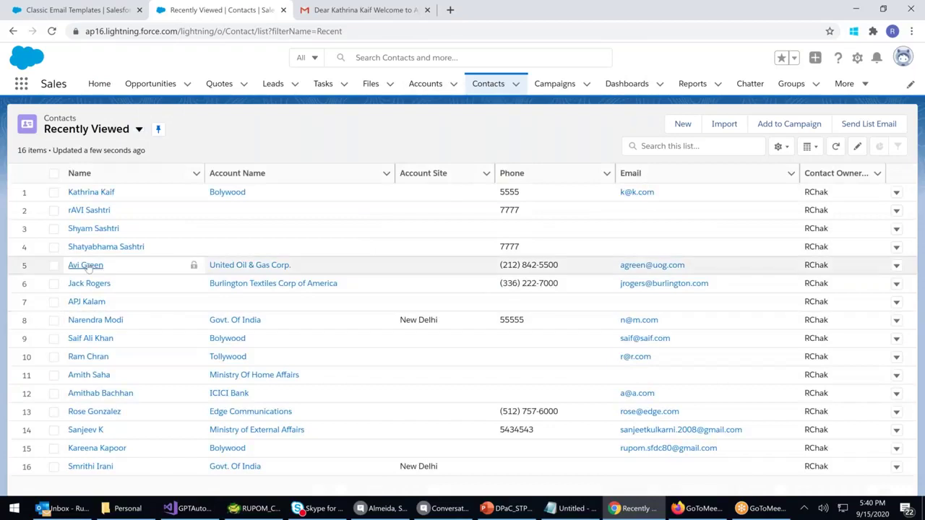
{"action": "left_click", "coordinate": [86, 358]}
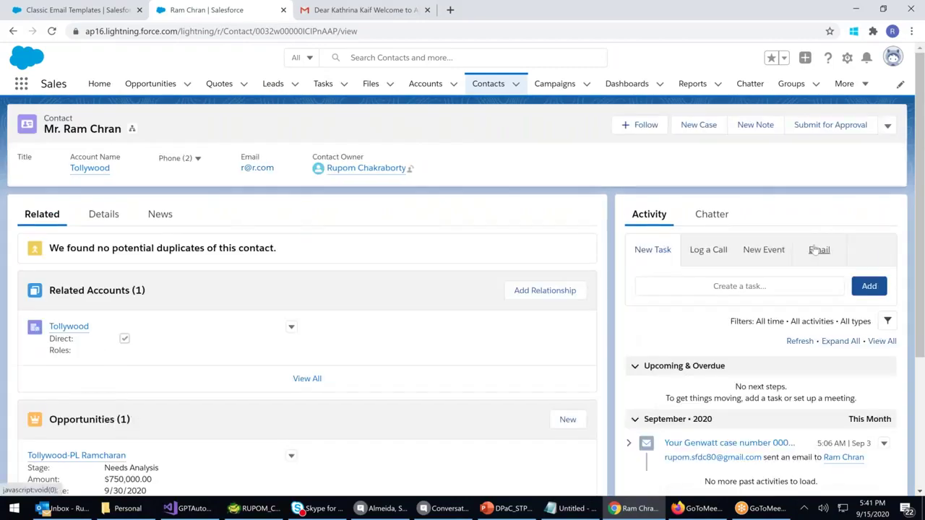
{"action": "left_click", "coordinate": [813, 251]}
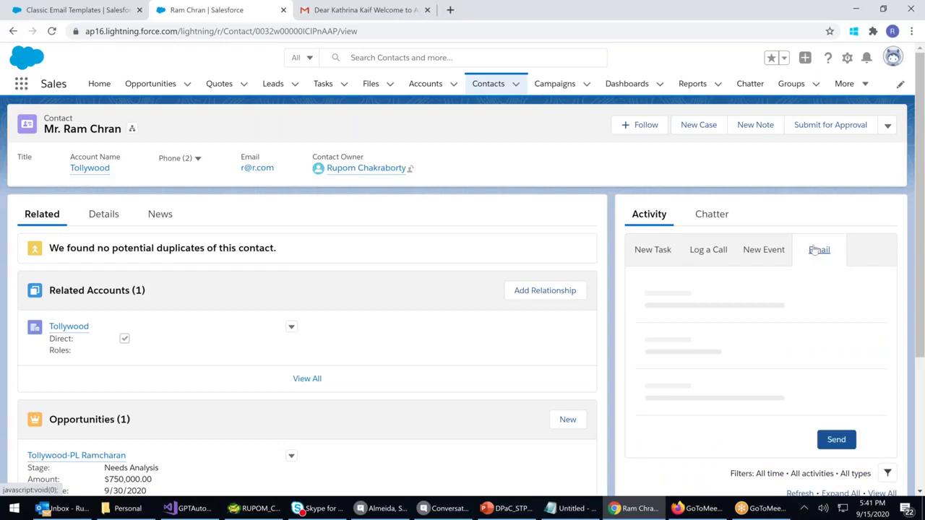
{"action": "scroll", "coordinate": [706, 275], "scroll_direction": "down", "scroll_amount": 2}
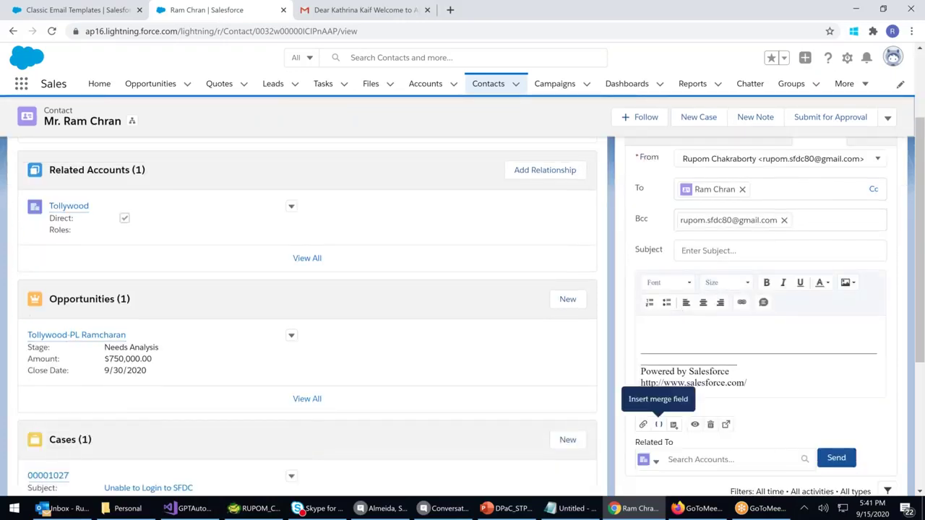
Insert the Welcome New Contacts template, replacing the email body, and send it
{"action": "left_click", "coordinate": [675, 426]}
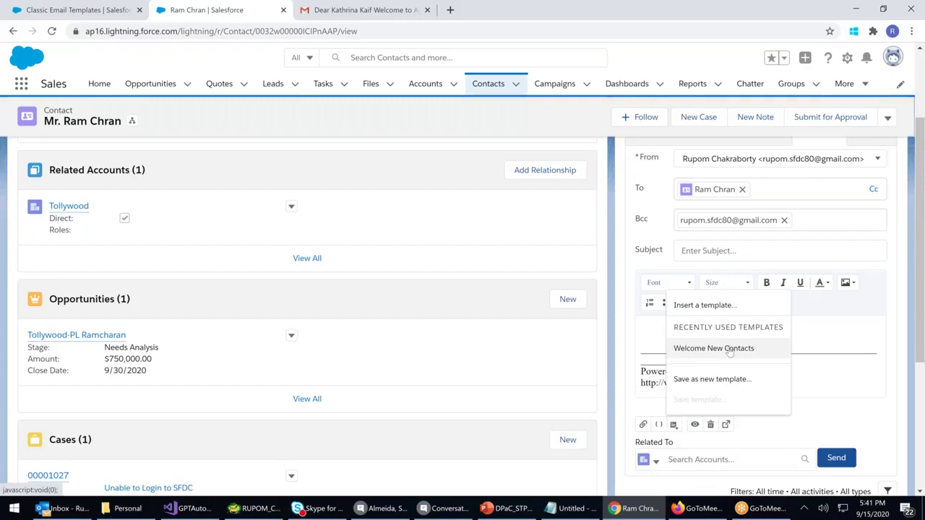
{"action": "left_click", "coordinate": [730, 350]}
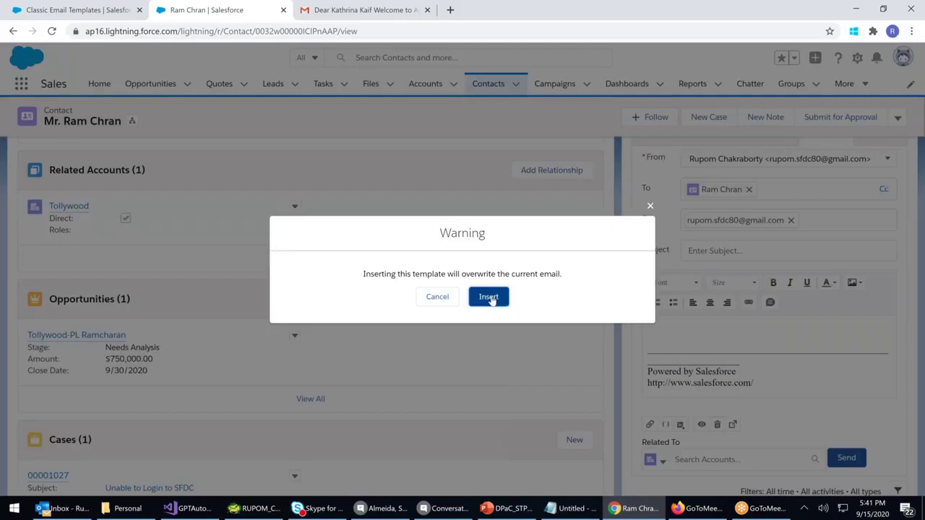
{"action": "left_click", "coordinate": [489, 297]}
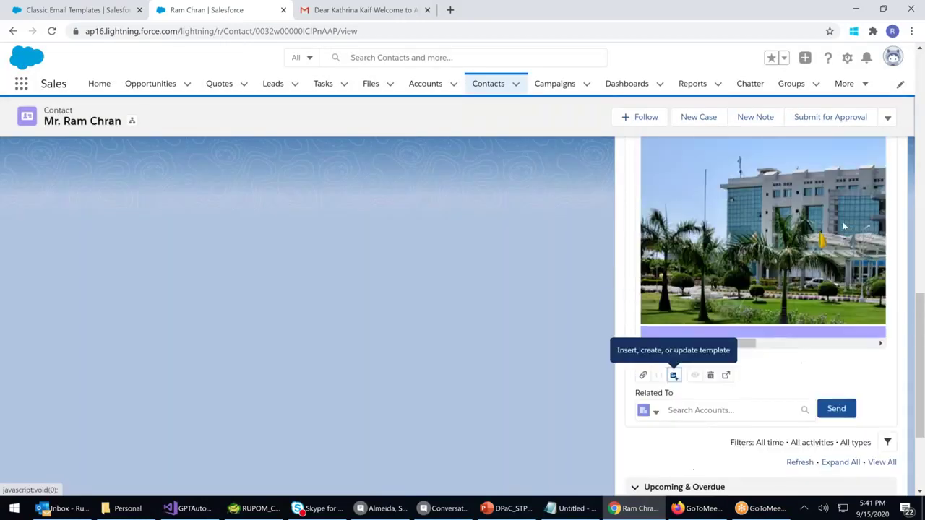
{"action": "scroll", "coordinate": [842, 221], "scroll_direction": "up", "scroll_amount": 3}
{"action": "scroll", "coordinate": [842, 226], "scroll_direction": "up", "scroll_amount": 5}
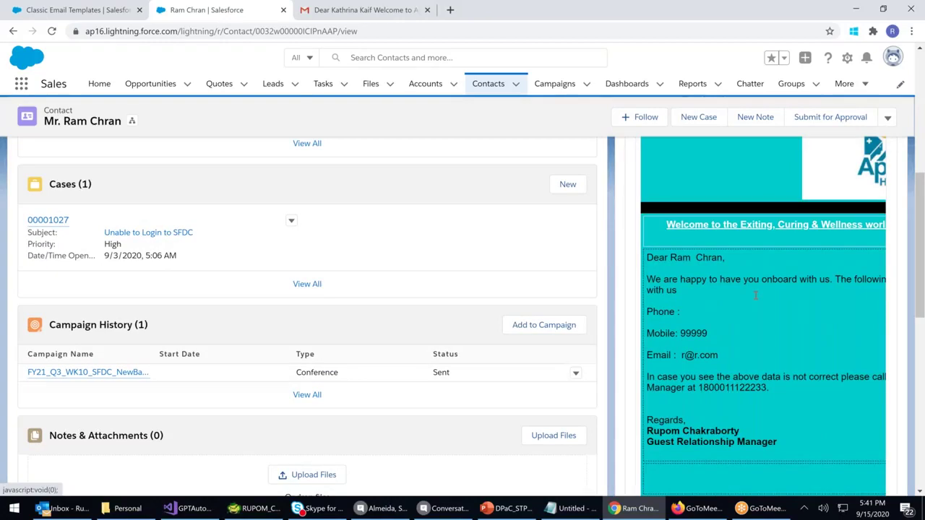
{"action": "scroll", "coordinate": [755, 295], "scroll_direction": "up", "scroll_amount": 5}
{"action": "scroll", "coordinate": [755, 298], "scroll_direction": "down", "scroll_amount": 10}
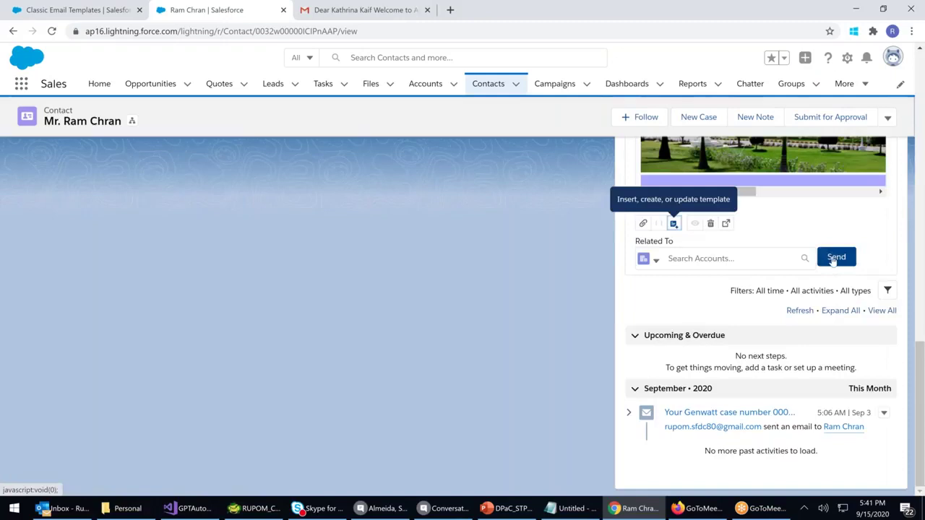
{"action": "left_click", "coordinate": [833, 259]}
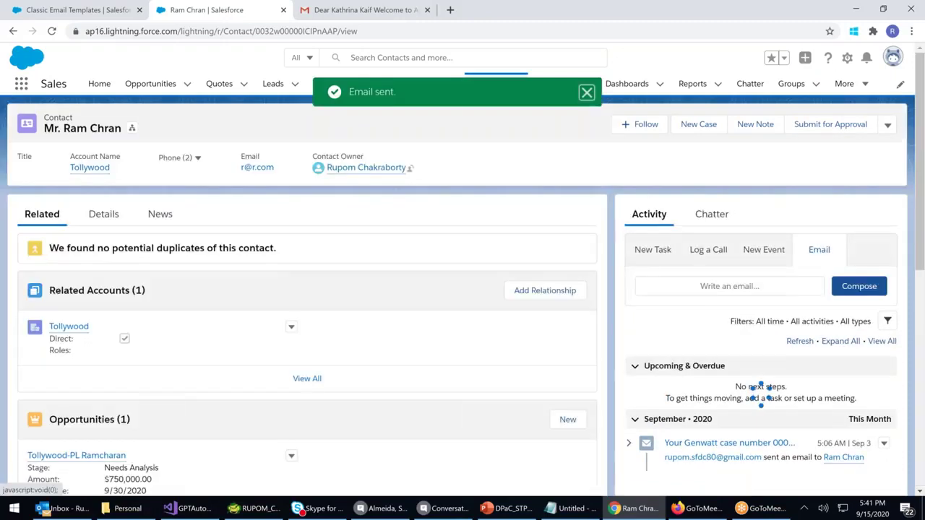
Verify the sent email in the activity timeline, dismiss the reminder, and return to Classic Email Templates
{"action": "scroll", "coordinate": [571, 282], "scroll_direction": "down", "scroll_amount": 1}
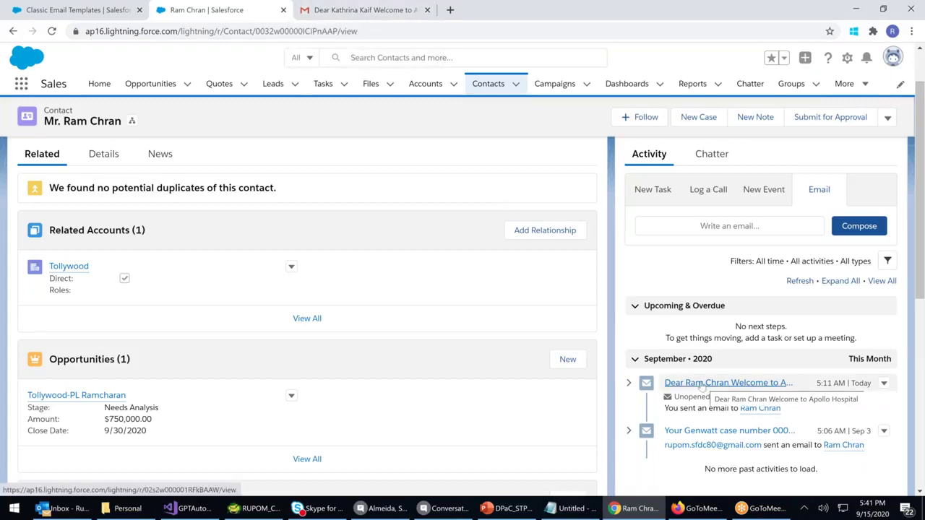
{"action": "left_click", "coordinate": [485, 86]}
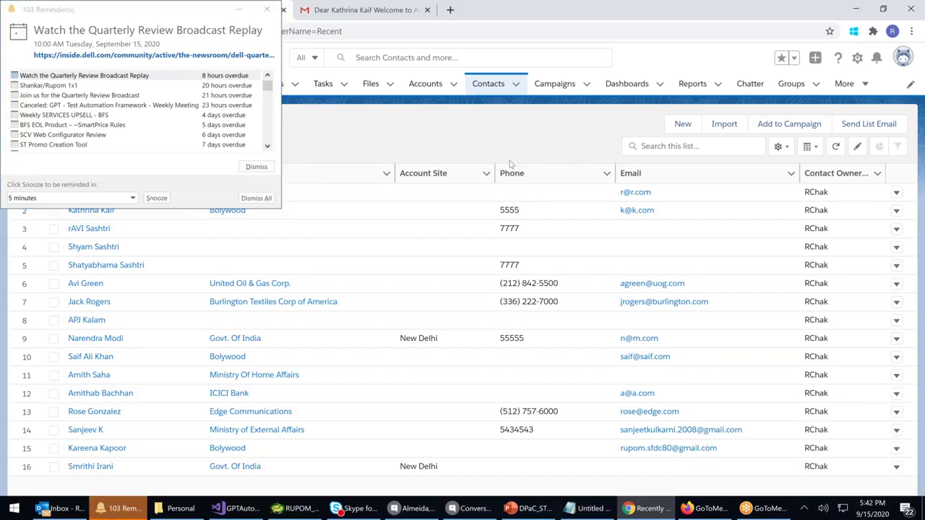
{"action": "left_click", "coordinate": [266, 9]}
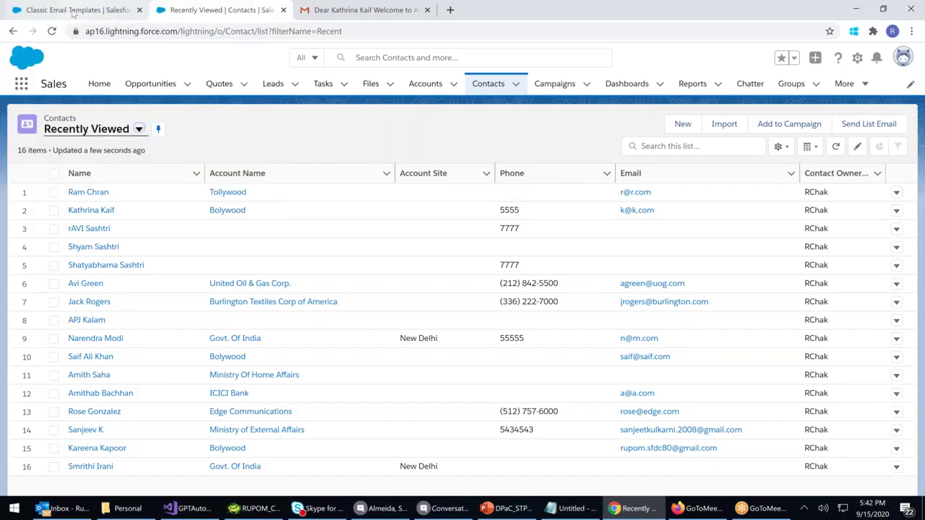
{"action": "left_click", "coordinate": [73, 12]}
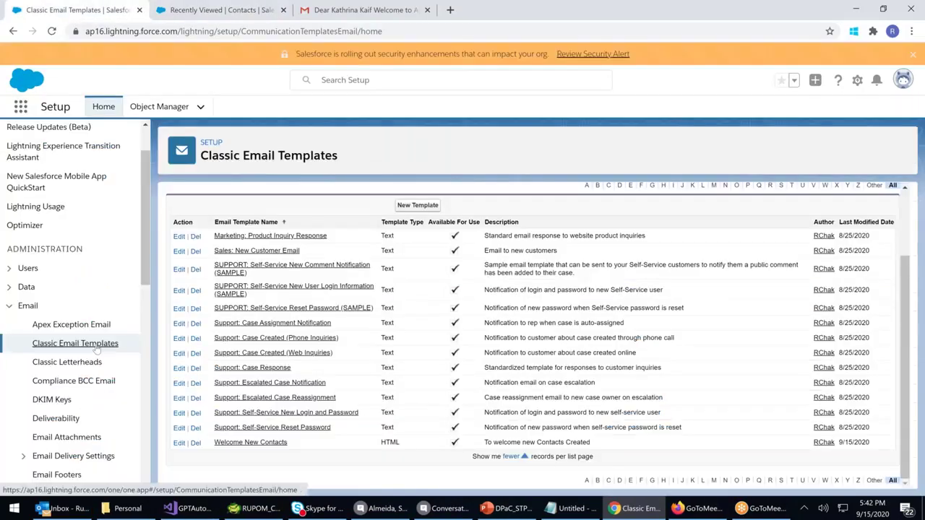
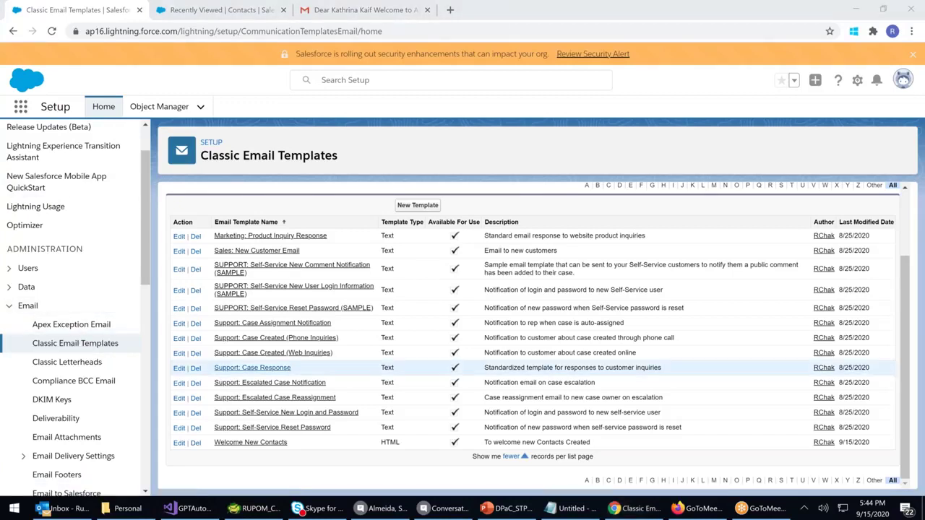
Look over Classic Letterheads and Email Templates, then open Compliance BCC Email and tick Enable
{"action": "left_click", "coordinate": [59, 351]}
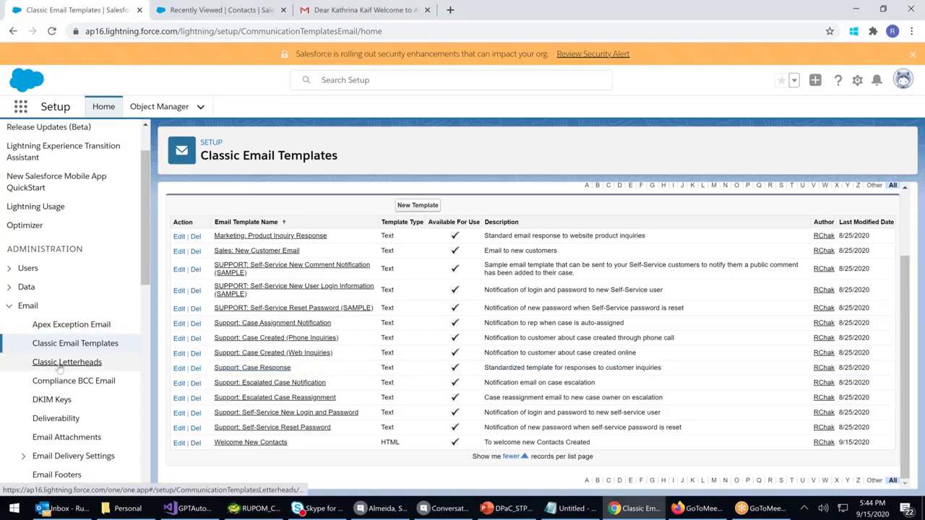
{"action": "left_click", "coordinate": [59, 365]}
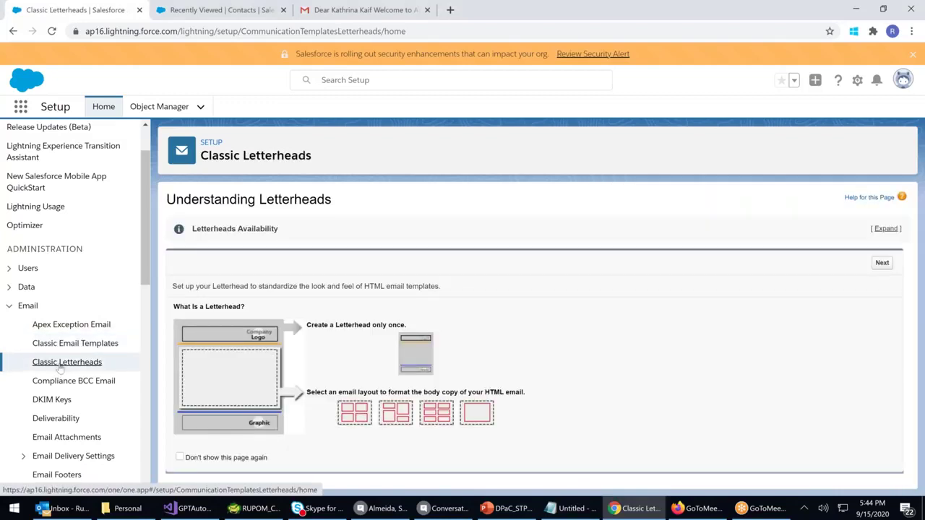
{"action": "left_click", "coordinate": [70, 344]}
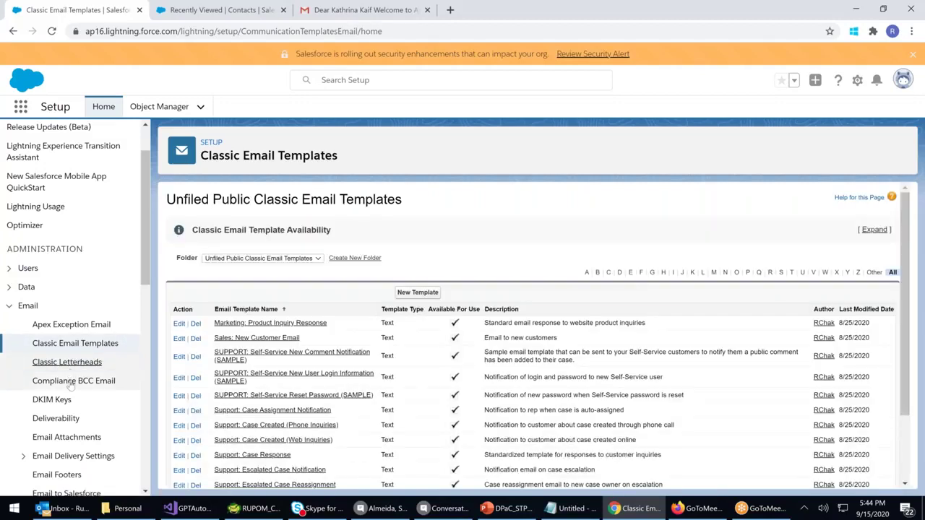
{"action": "left_click", "coordinate": [73, 381]}
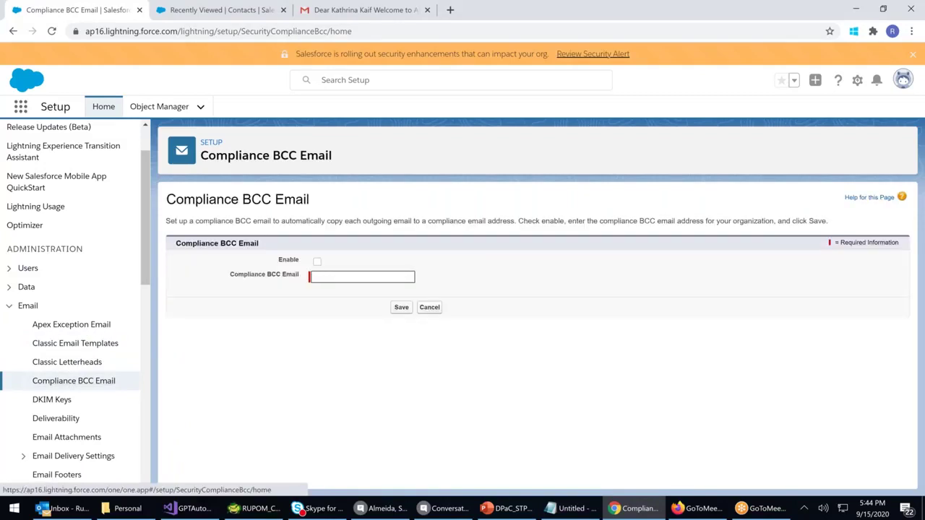
{"action": "left_click", "coordinate": [318, 262]}
Enter two comma-separated recipient addresses in the Compliance BCC Email field and save
{"action": "left_click", "coordinate": [347, 277]}
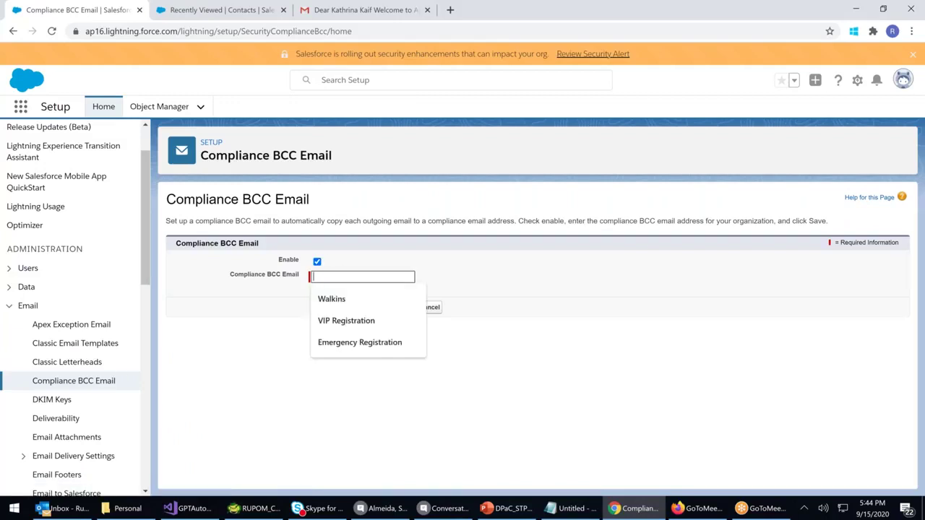
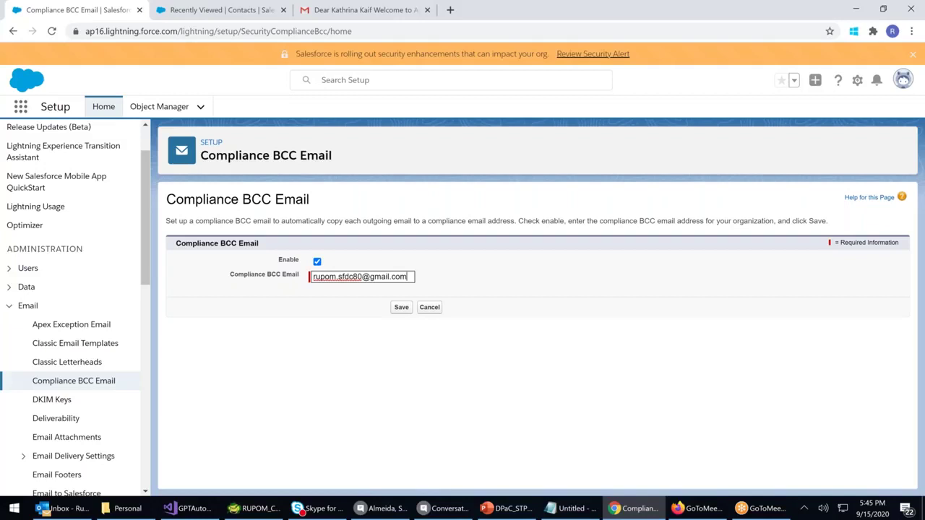
{"action": "type", "text": ";"}
{"action": "key", "text": "BackSpace"}
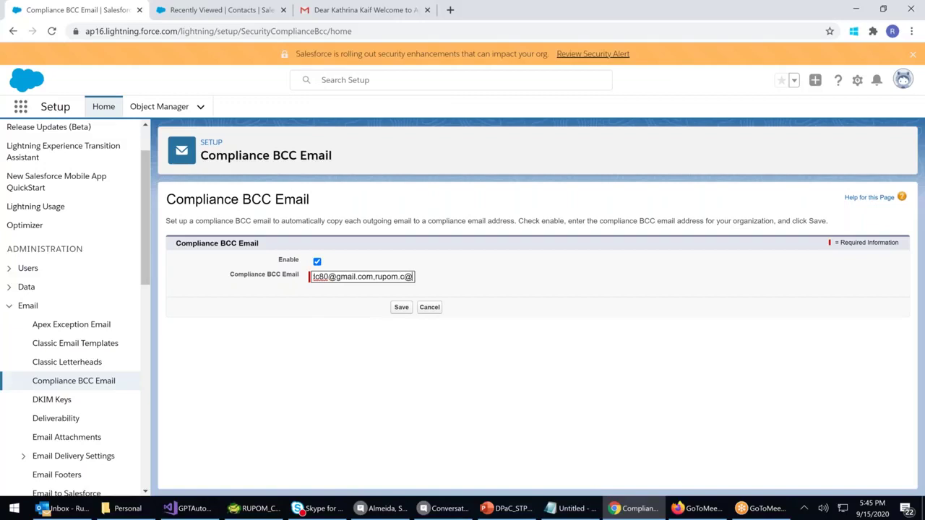
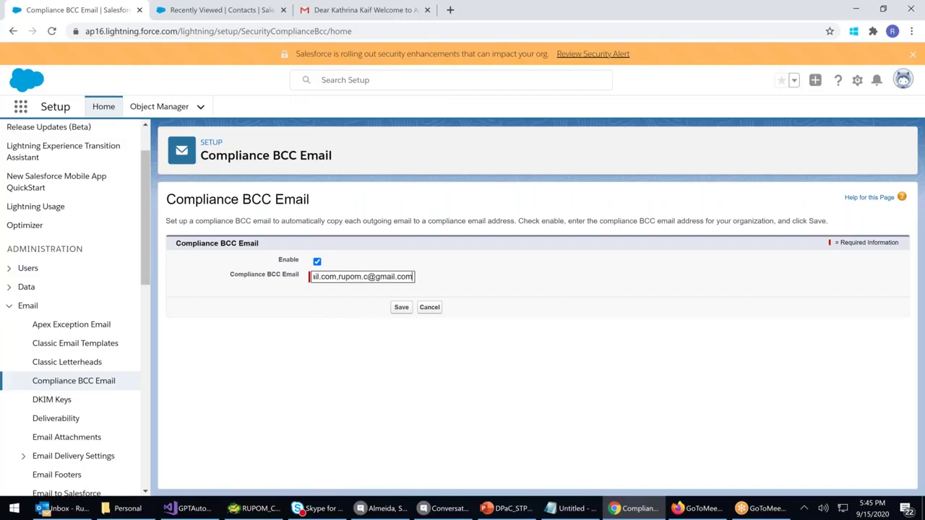
{"action": "left_click", "coordinate": [402, 308]}
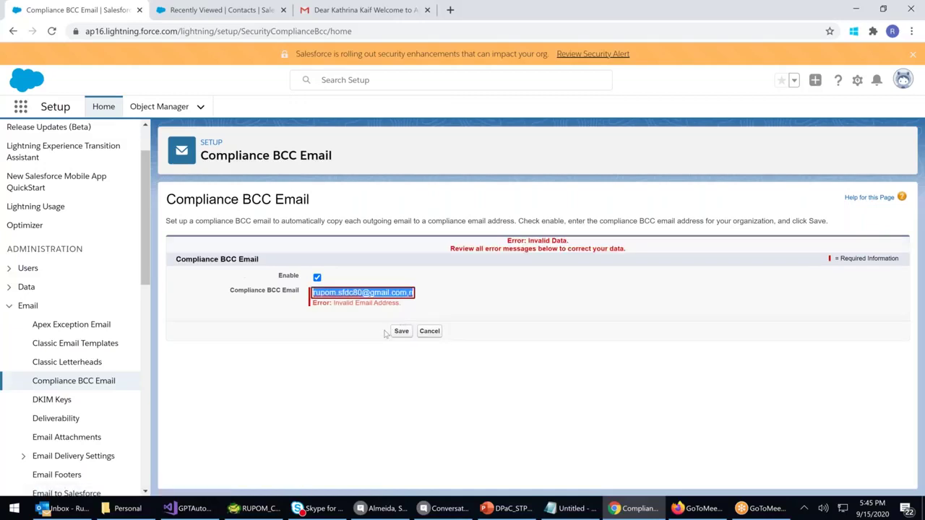
Add a semicolon after the addresses and retry the save
{"action": "left_click", "coordinate": [401, 293]}
{"action": "type", "text": ";"}
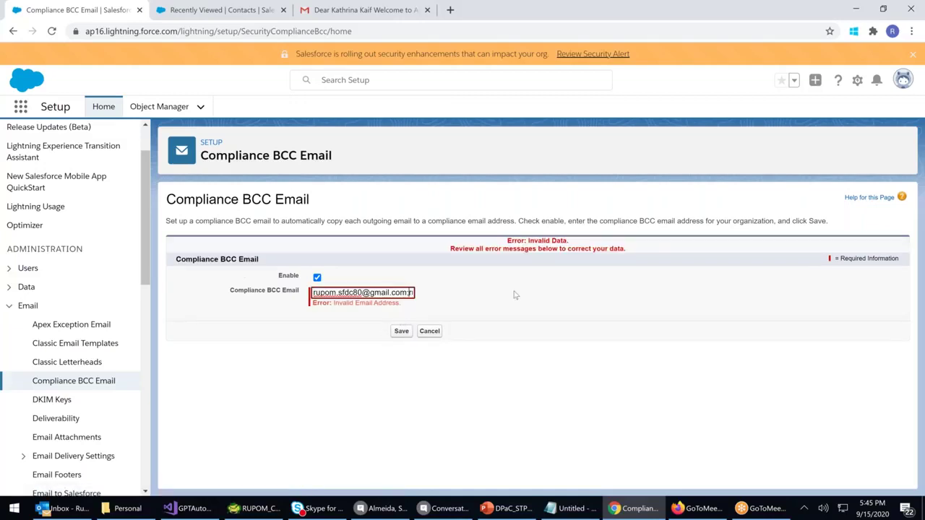
{"action": "left_click", "coordinate": [400, 332]}
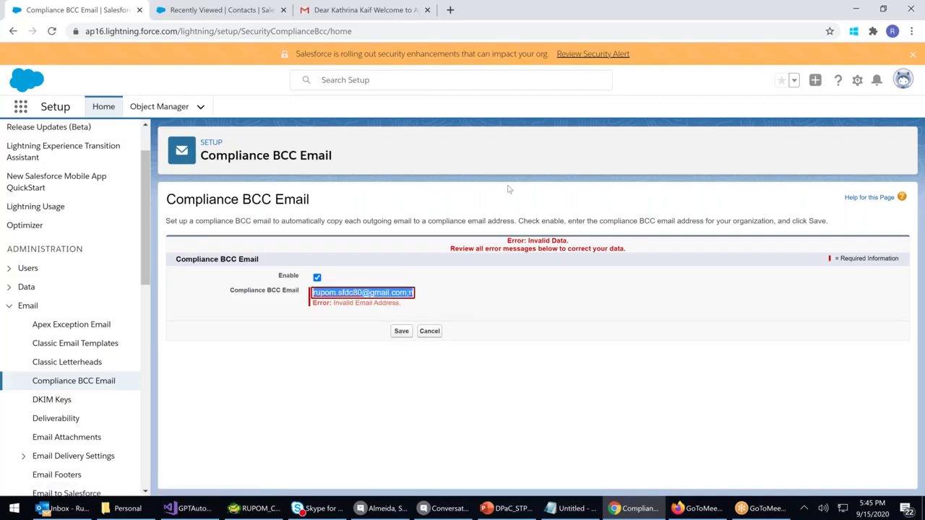
Delete the second address so only one compliance address remains, and save again
{"action": "left_click_drag", "start_coordinate": [420, 220], "coordinate": [515, 224]}
{"action": "left_click", "coordinate": [433, 291]}
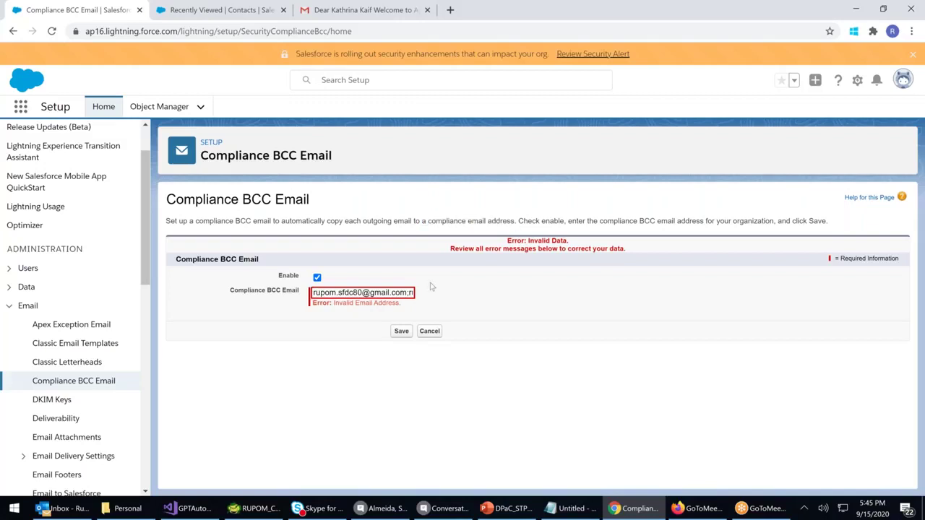
{"action": "left_click_drag", "start_coordinate": [412, 294], "coordinate": [726, 312]}
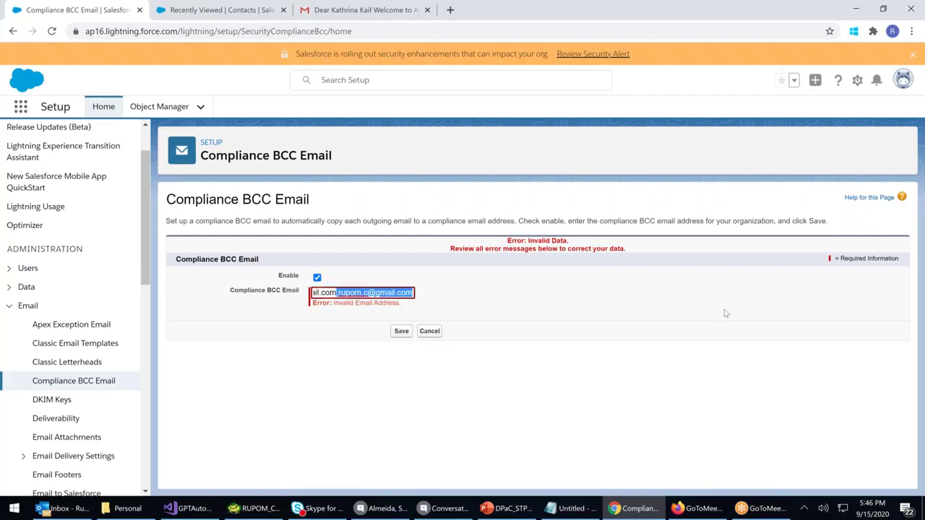
{"action": "key", "text": "BackSpace"}
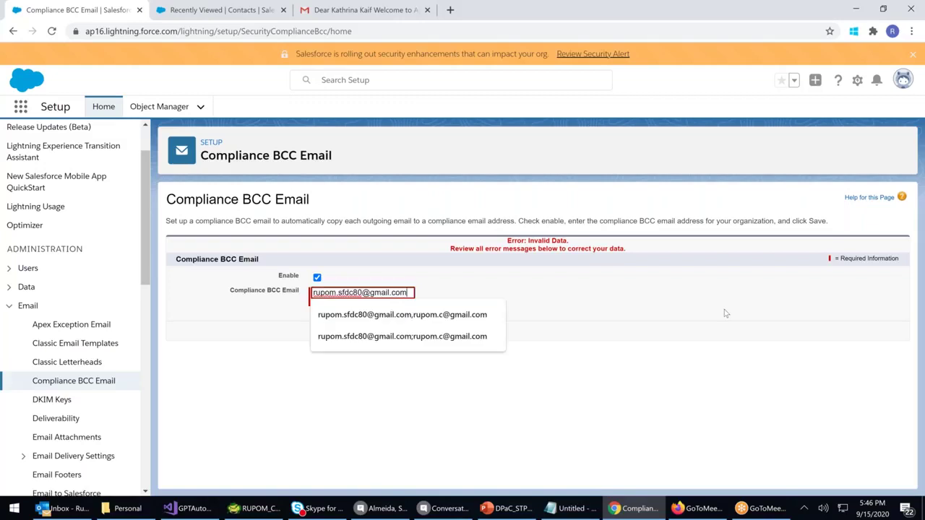
{"action": "left_click", "coordinate": [670, 375]}
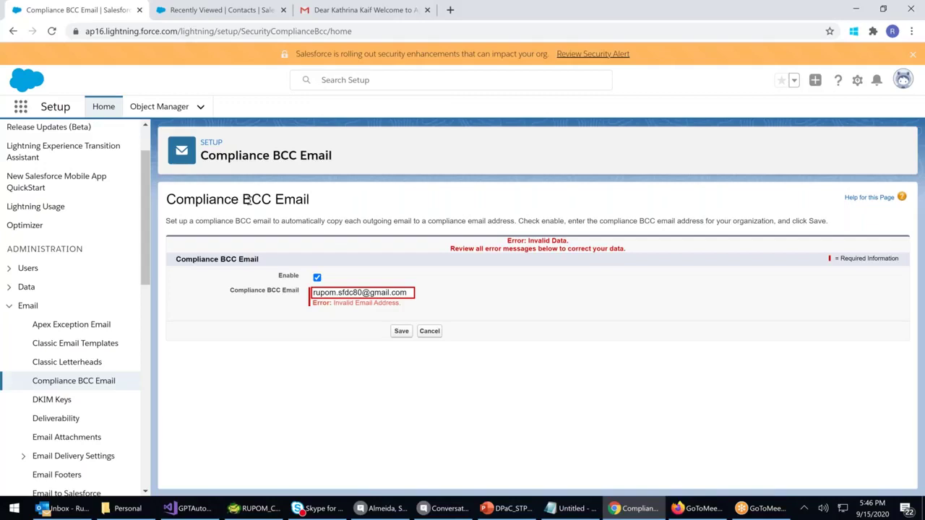
{"action": "left_click_drag", "start_coordinate": [196, 220], "coordinate": [434, 221]}
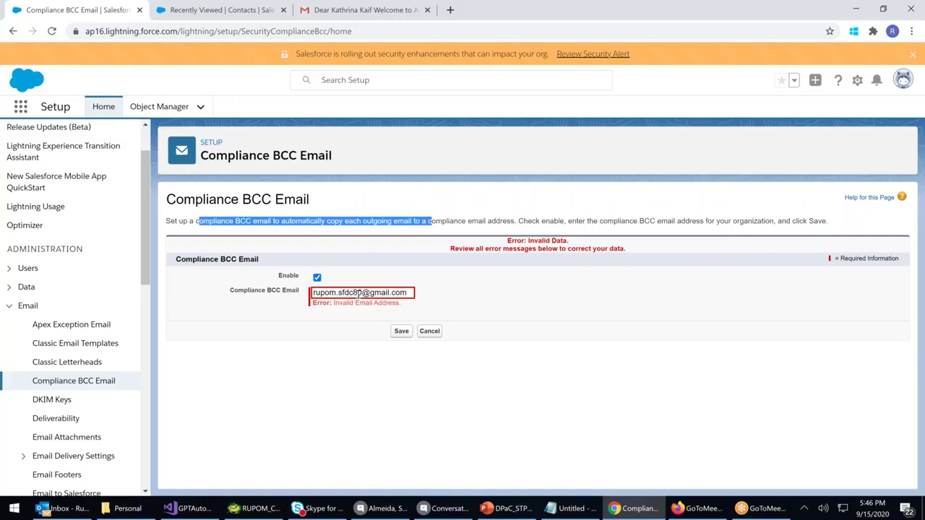
{"action": "left_click", "coordinate": [399, 332]}
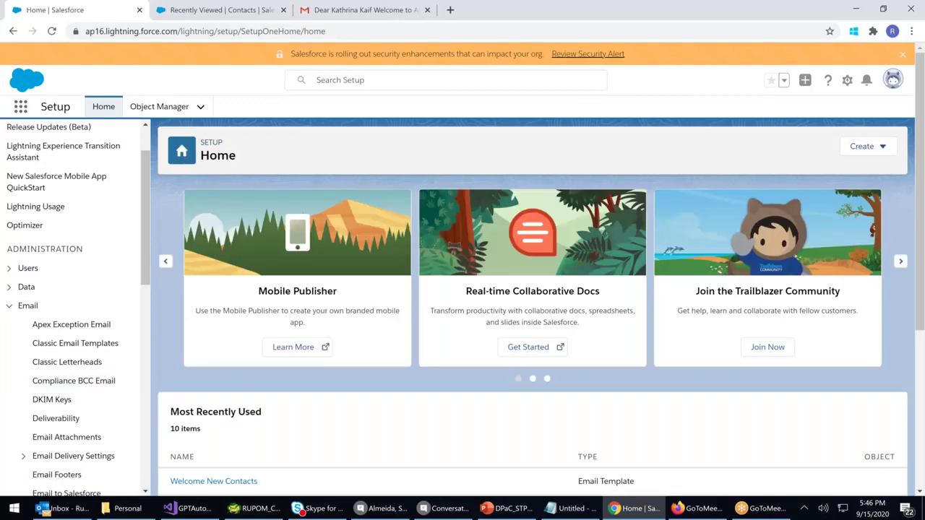
Verify the single saved compliance BCC address, then go to Apex Exception Email
{"action": "left_click", "coordinate": [93, 383]}
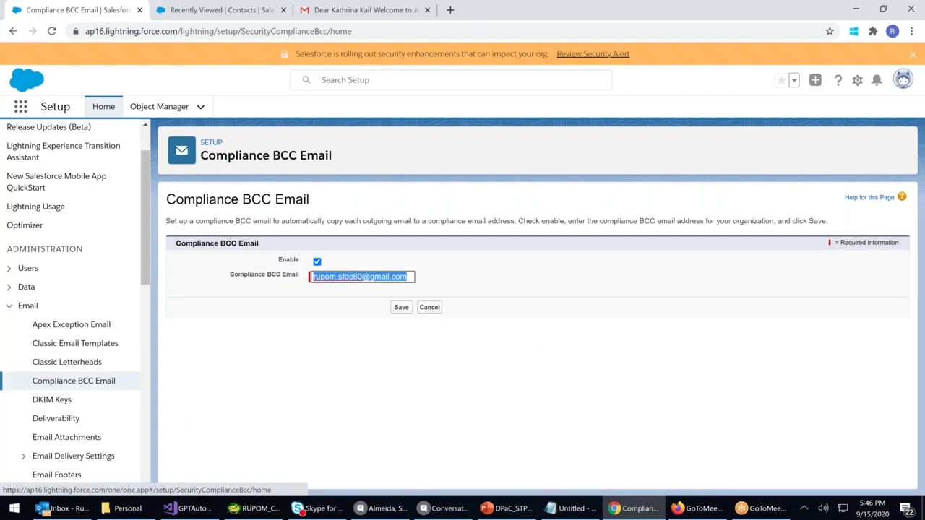
{"action": "left_click", "coordinate": [72, 324]}
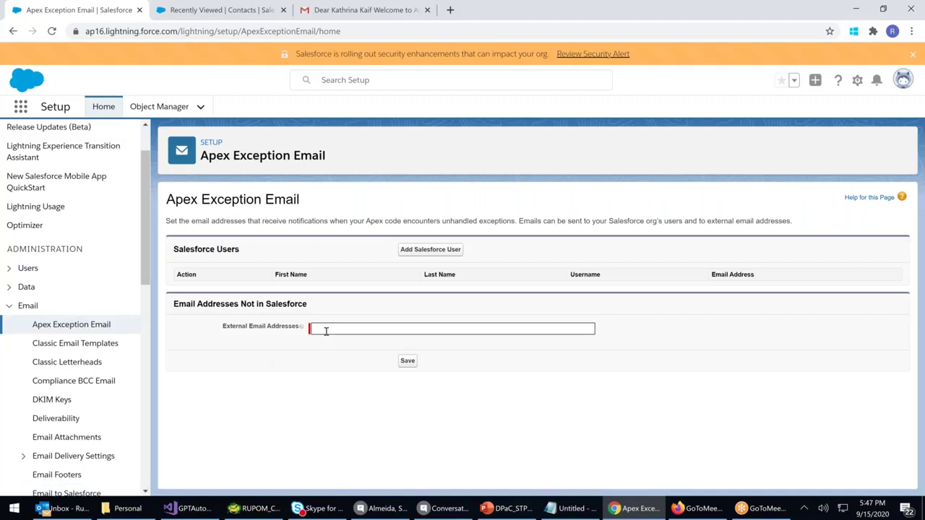
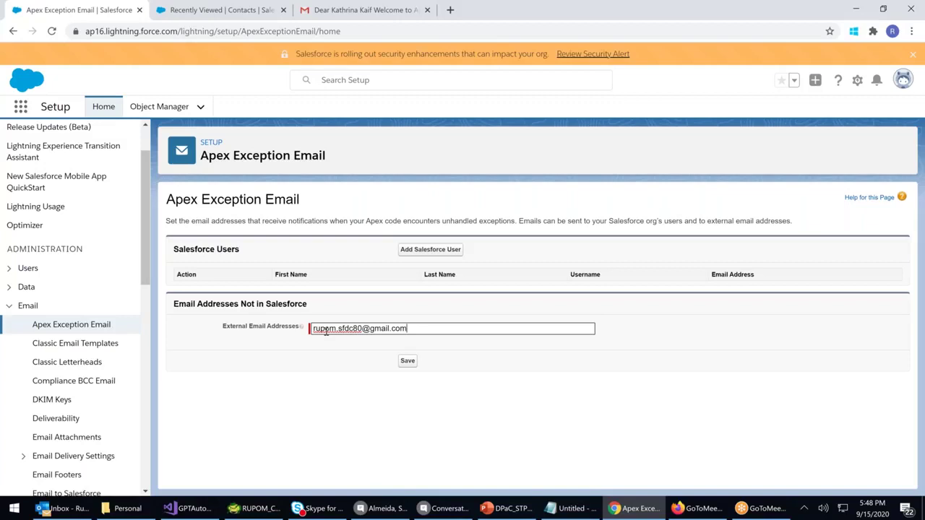
Type an address into External Email Addresses, then bring up the Add Salesforce User form
{"action": "left_click", "coordinate": [431, 250]}
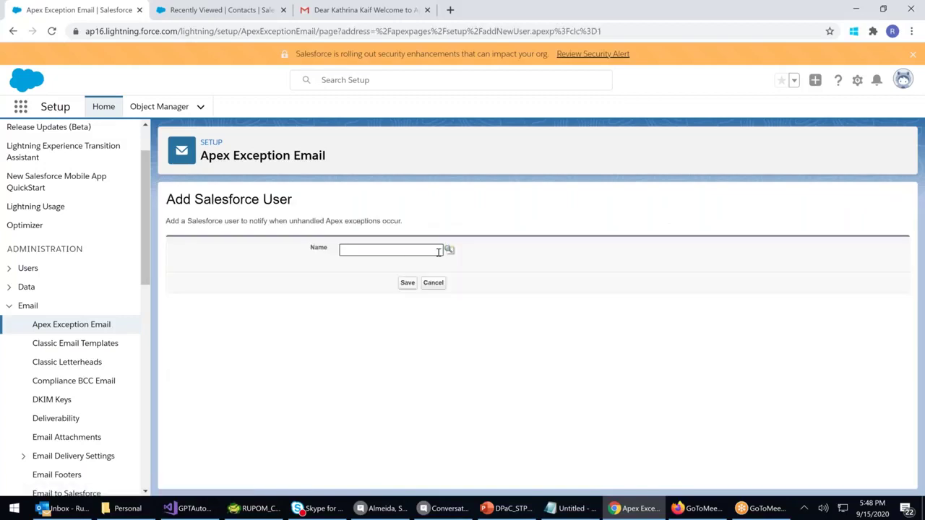
Pick two users from the Name lookup's recently viewed list, saving each as an exception recipient
{"action": "left_click", "coordinate": [450, 250]}
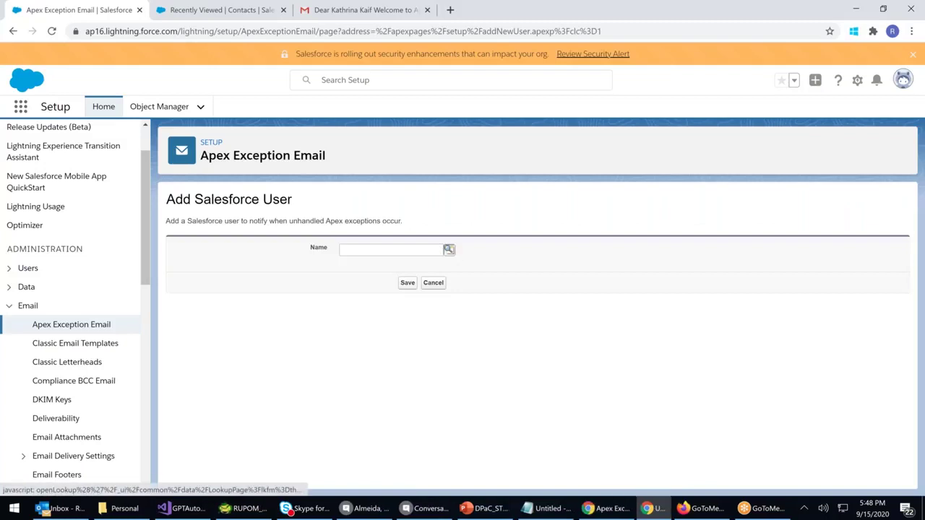
{"action": "left_click", "coordinate": [273, 376]}
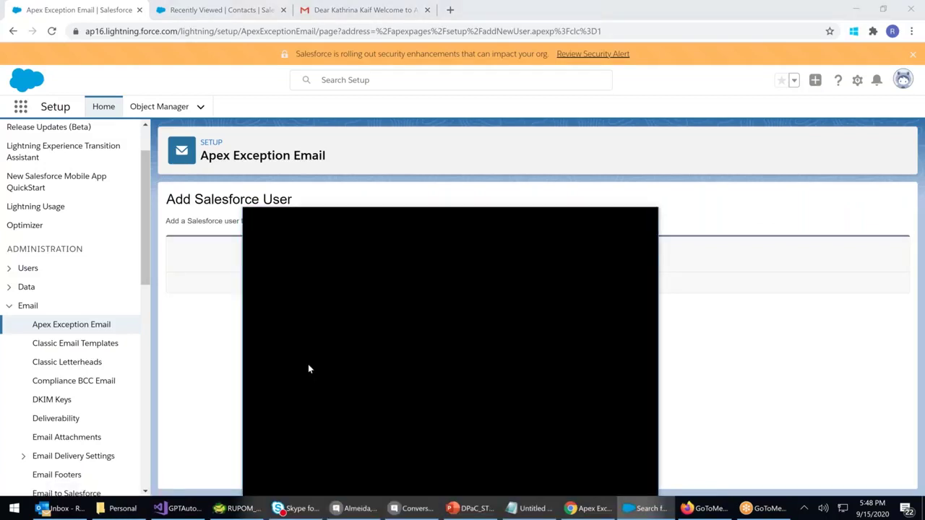
{"action": "left_click", "coordinate": [408, 284]}
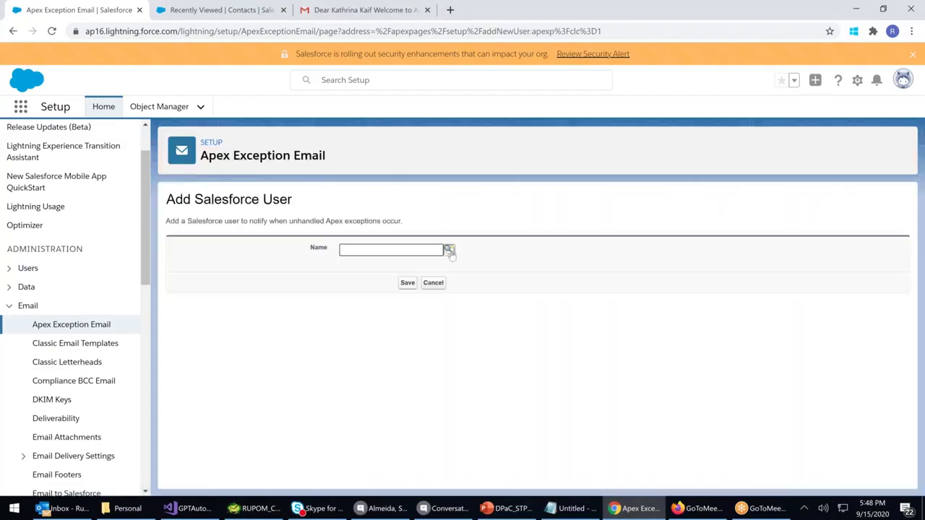
{"action": "left_click", "coordinate": [449, 250]}
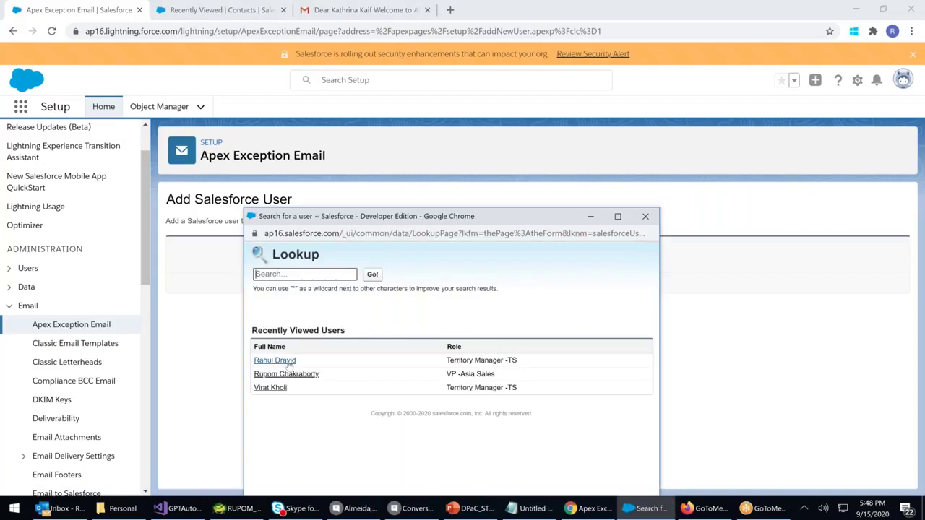
{"action": "left_click", "coordinate": [288, 361]}
{"action": "left_click", "coordinate": [408, 285]}
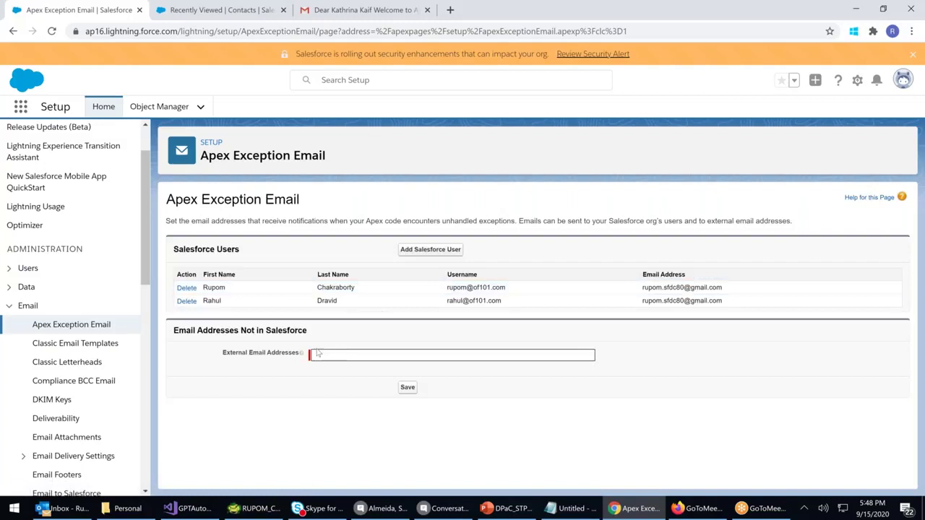
Fill the External Email Addresses field with the suggested address, save, and reload the page
{"action": "left_click", "coordinate": [320, 353]}
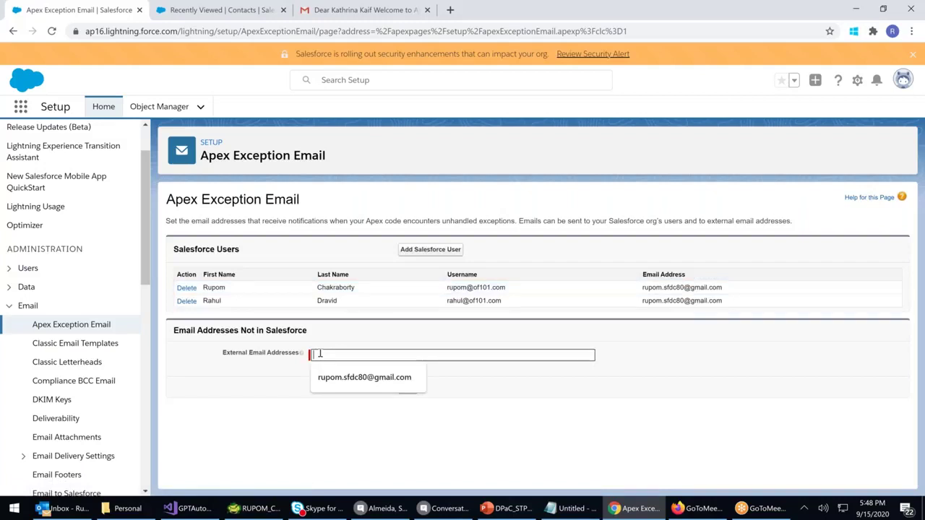
{"action": "left_click", "coordinate": [261, 391]}
{"action": "left_click", "coordinate": [318, 357]}
{"action": "left_click", "coordinate": [364, 377]}
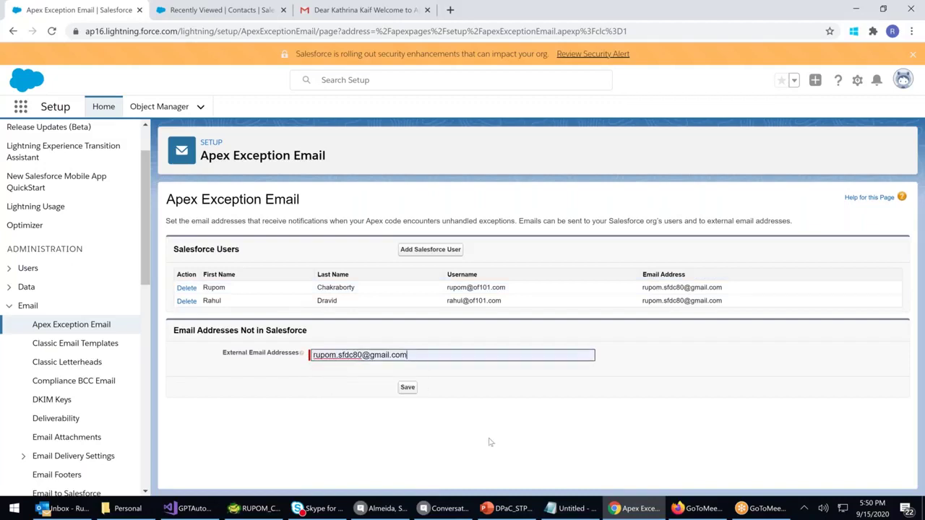
{"action": "left_click", "coordinate": [407, 388]}
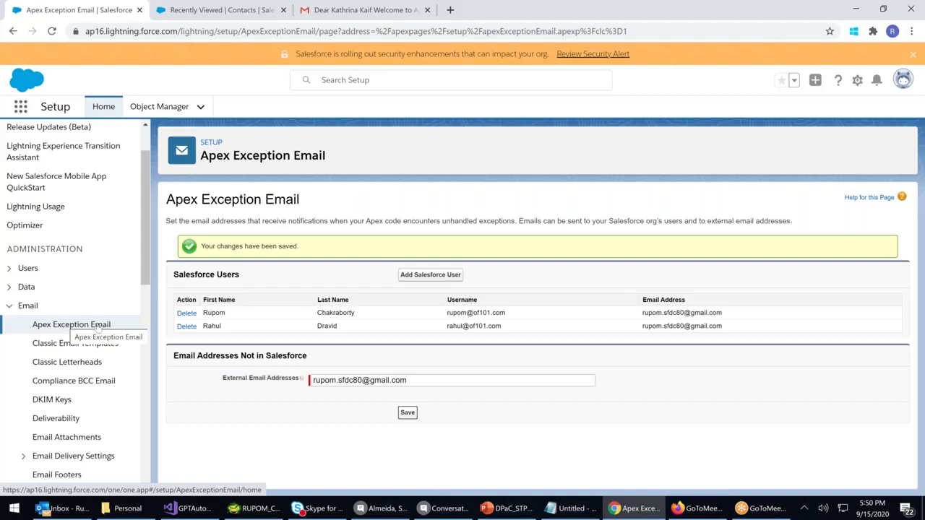
{"action": "left_click", "coordinate": [70, 326]}
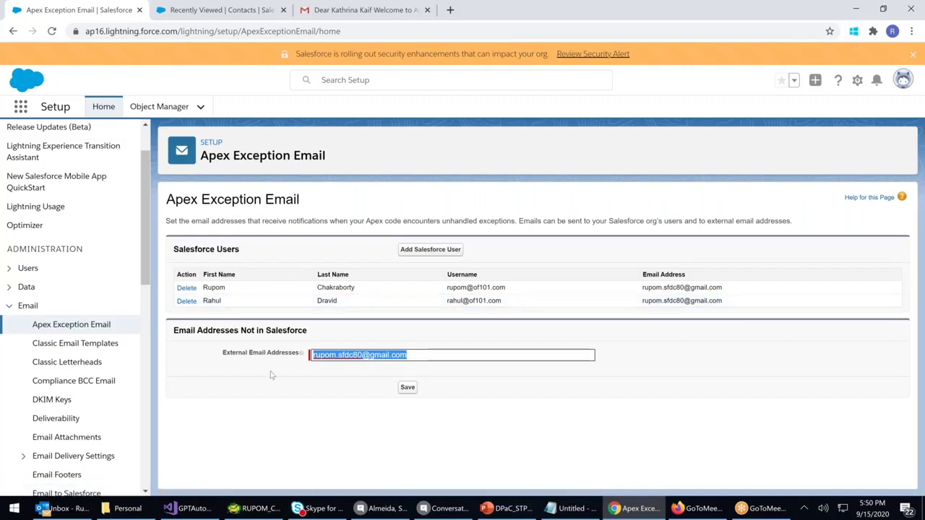
Pass through Classic Email Templates, Classic Letterheads and Compliance BCC Email, then open Email Footers
{"action": "left_click", "coordinate": [59, 344]}
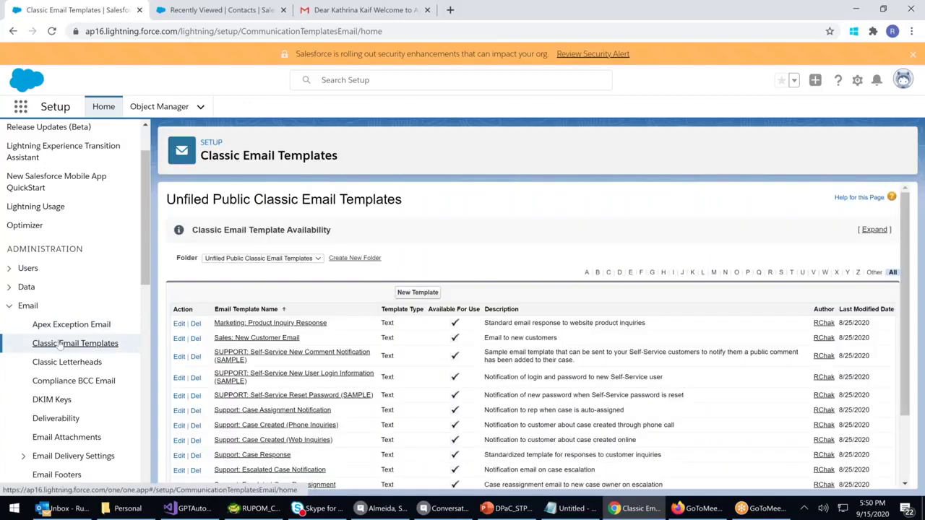
{"action": "left_click", "coordinate": [66, 363]}
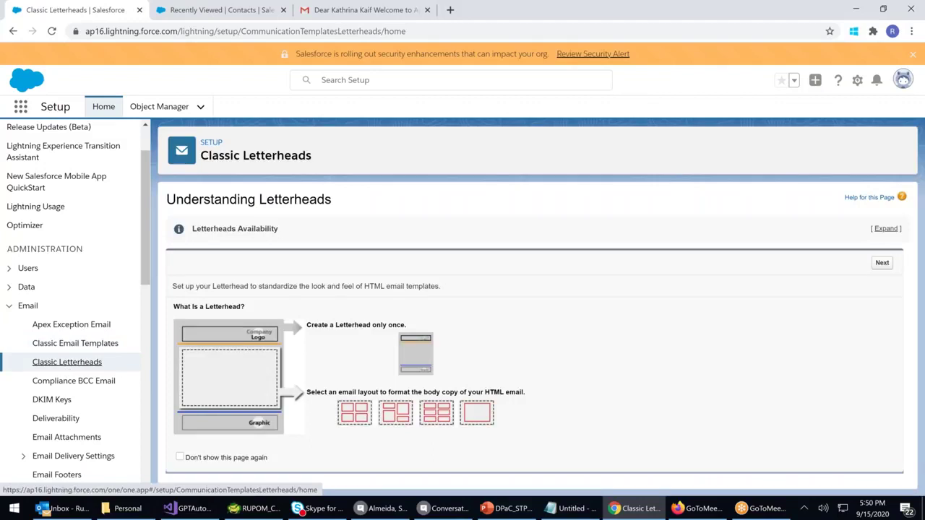
{"action": "left_click", "coordinate": [69, 381]}
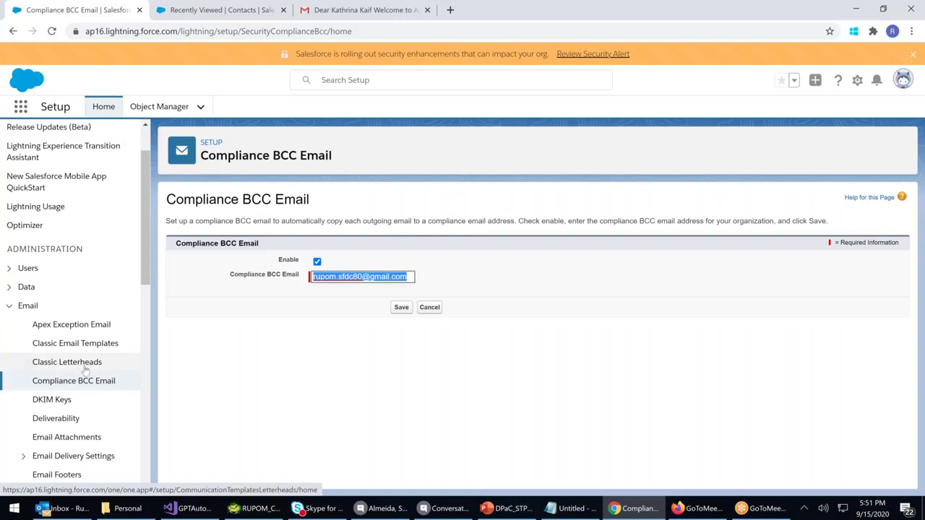
{"action": "scroll", "coordinate": [85, 369], "scroll_direction": "down", "scroll_amount": 1}
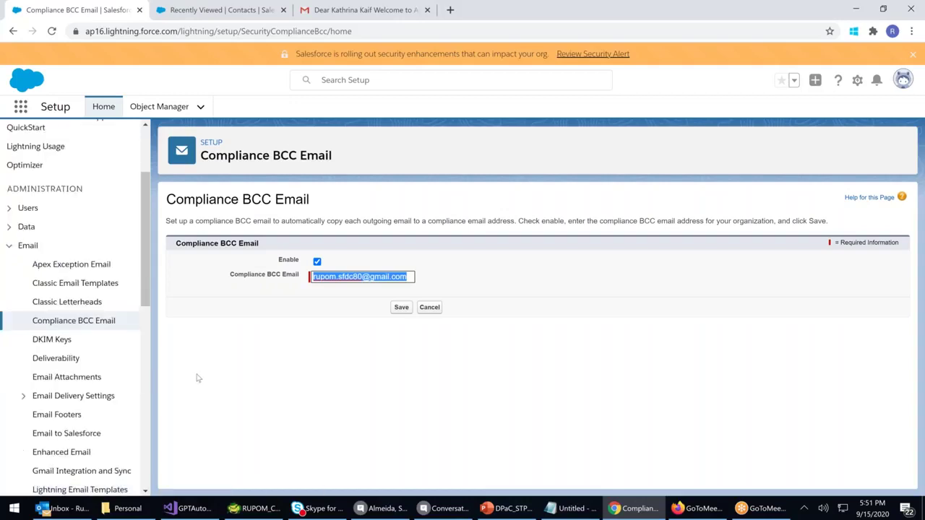
{"action": "left_click", "coordinate": [72, 415]}
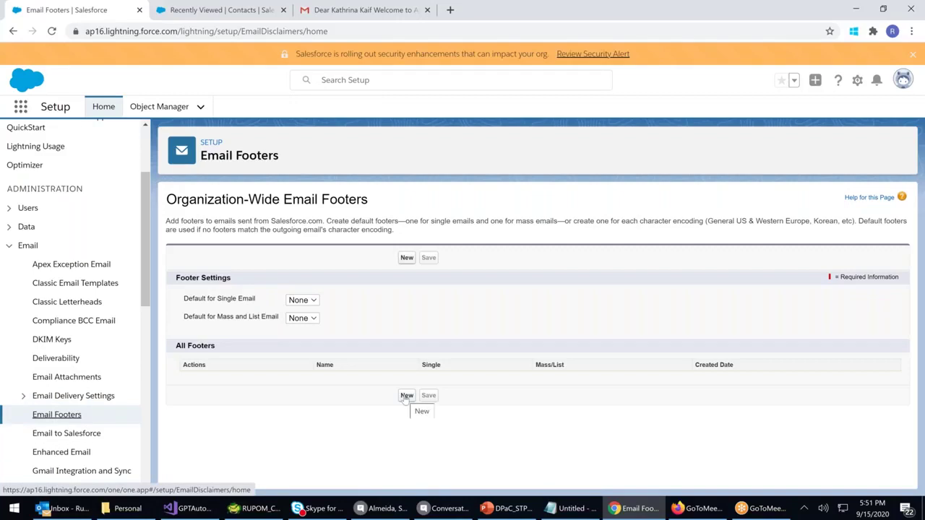
Create a new email footer named 'Apollo Disclaimer', fixing the spelling via suggestions
{"action": "left_click", "coordinate": [407, 258]}
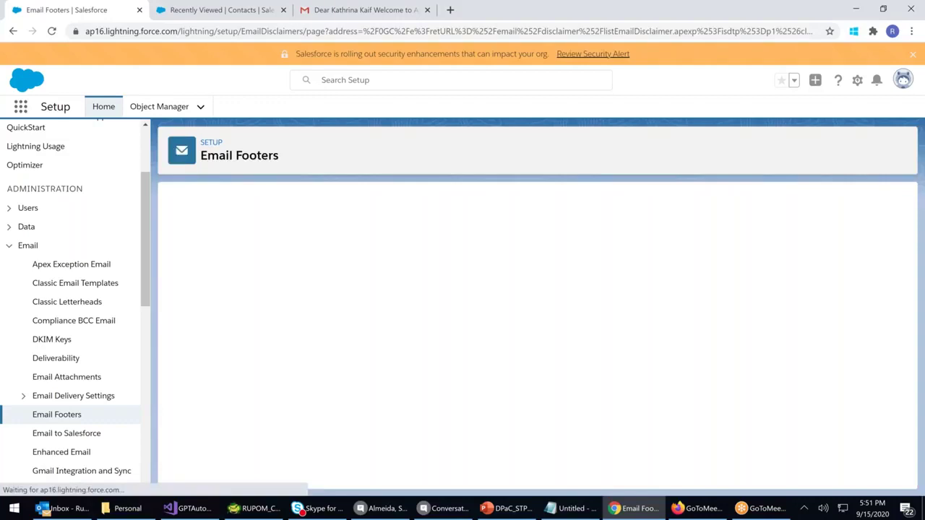
{"action": "type", "text": "Di"}
{"action": "key", "text": "BackSpace"}
{"action": "key", "text": "BackSpace"}
{"action": "type", "text": "Apol"}
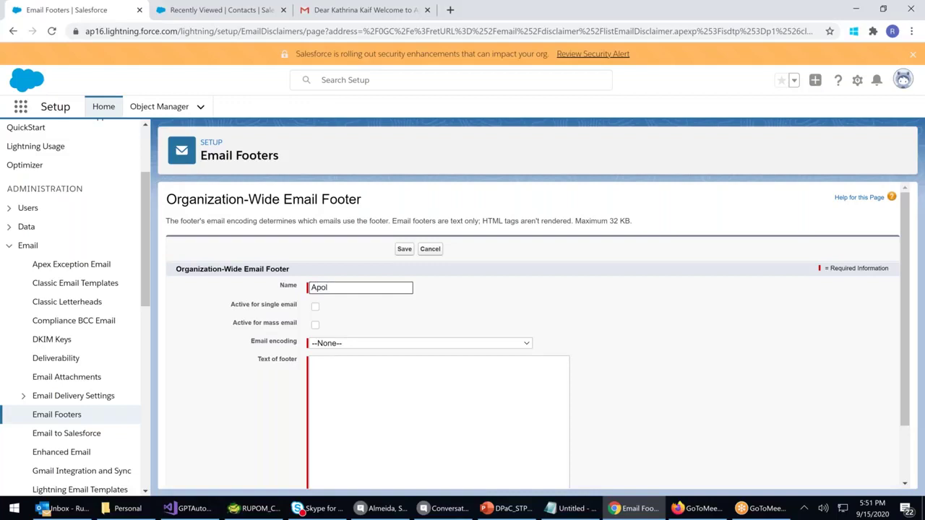
{"action": "type", "text": "l"}
{"action": "key", "text": "BackSpace"}
{"action": "key", "text": "BackSpace"}
{"action": "key", "text": "BackSpace"}
{"action": "type", "text": "o"}
{"action": "key", "text": "BackSpace"}
{"action": "key", "text": "BackSpace"}
{"action": "type", "text": "Disclamer"}
{"action": "key", "text": "ctrl+Left"}
{"action": "key", "text": "Left"}
{"action": "type", "text": "/US"}
{"action": "key", "text": "BackSpace"}
{"action": "key", "text": "BackSpace"}
{"action": "key", "text": "BackSpace"}
{"action": "type", "text": "/US"}
{"action": "key", "text": "BackSpace"}
{"action": "key", "text": "BackSpace"}
{"action": "key", "text": "BackSpace"}
{"action": "type", "text": "ollo"}
{"action": "right_click", "coordinate": [348, 289]}
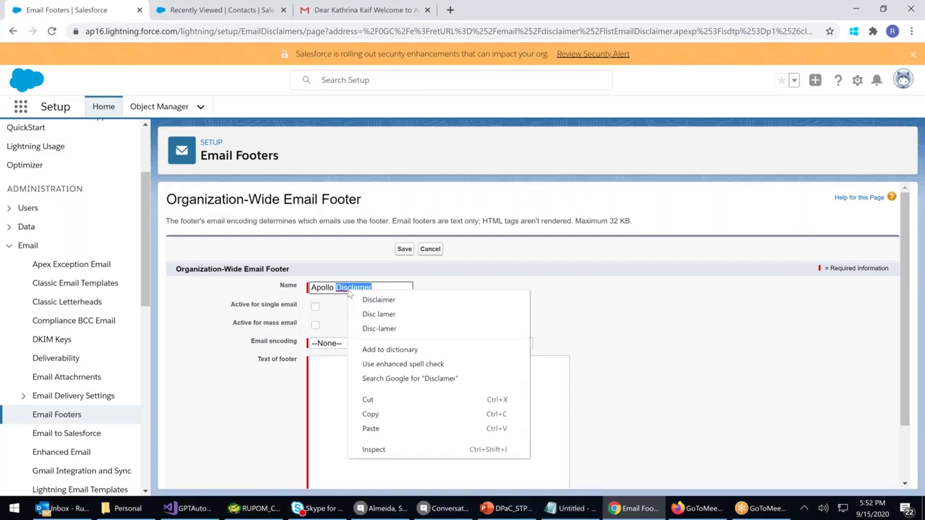
{"action": "left_click", "coordinate": [363, 300]}
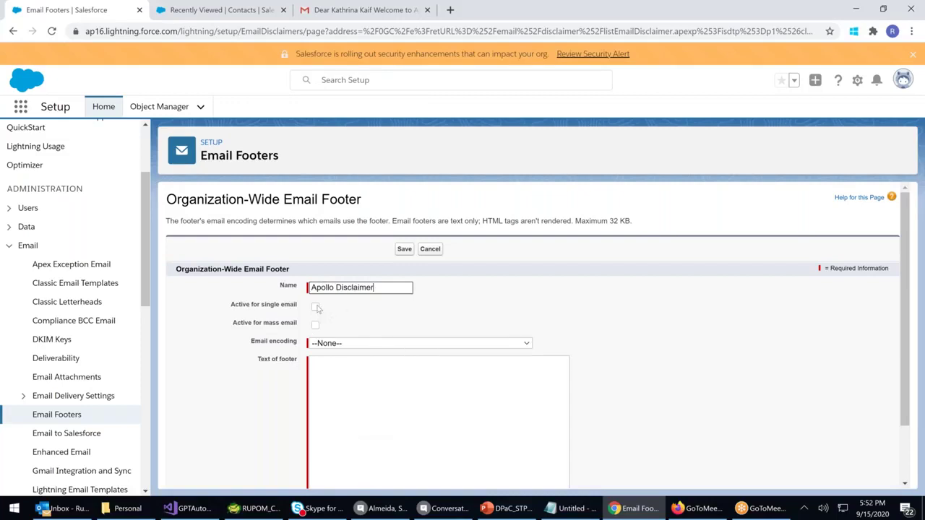
Make the footer active for single and mass email with Unicode (UTF-8) encoding
{"action": "left_click", "coordinate": [316, 307]}
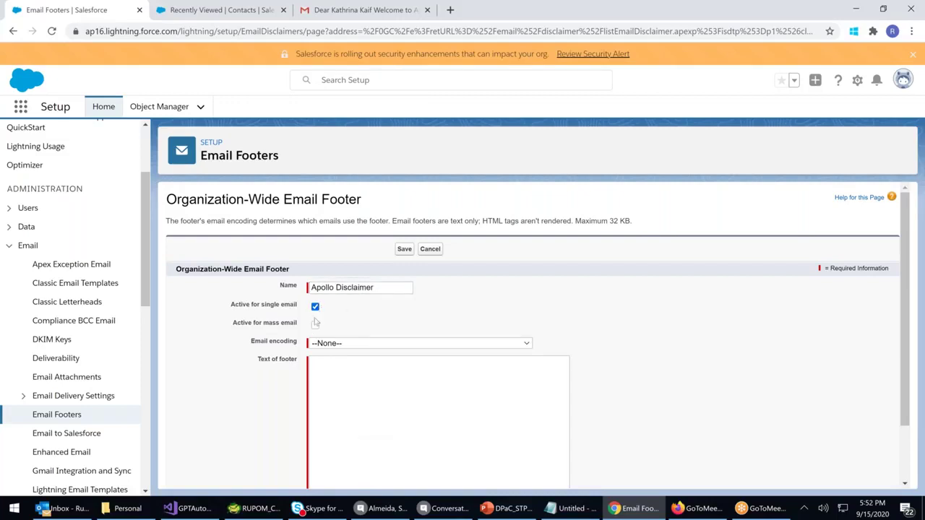
{"action": "left_click", "coordinate": [316, 326]}
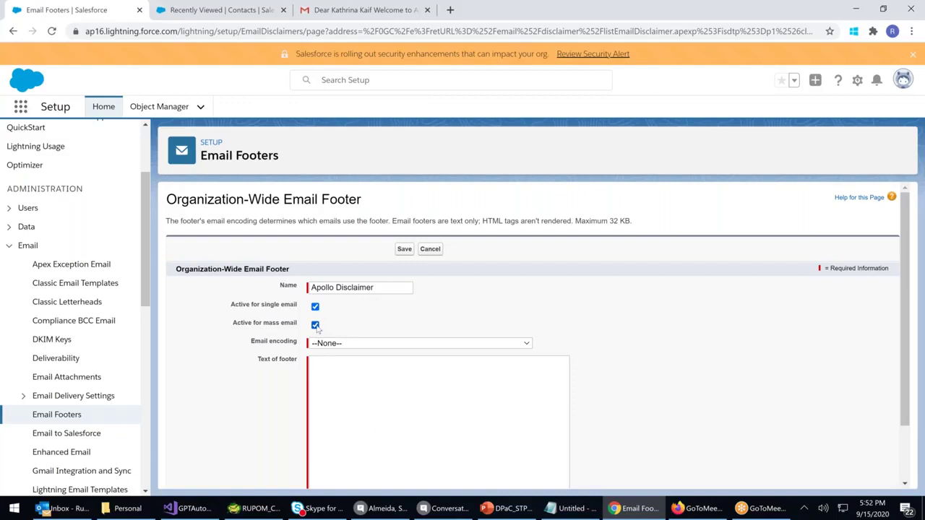
{"action": "left_click", "coordinate": [350, 344]}
{"action": "left_click", "coordinate": [372, 155]}
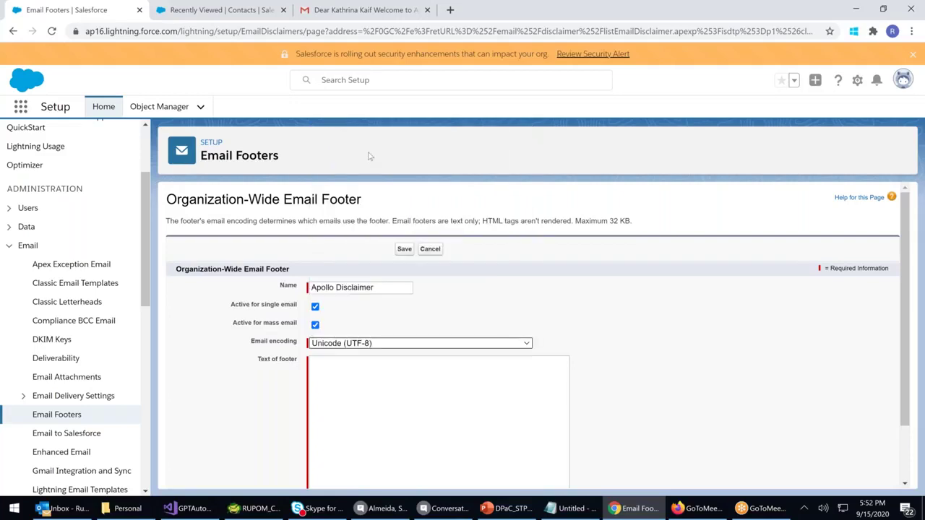
{"action": "scroll", "coordinate": [357, 314], "scroll_direction": "down", "scroll_amount": 1}
Write the footer text: email is Apollo Hospital's property, delete if misdirected, not responsible for viruses
{"action": "left_click", "coordinate": [358, 312]}
{"action": "type", "text": "Discla"}
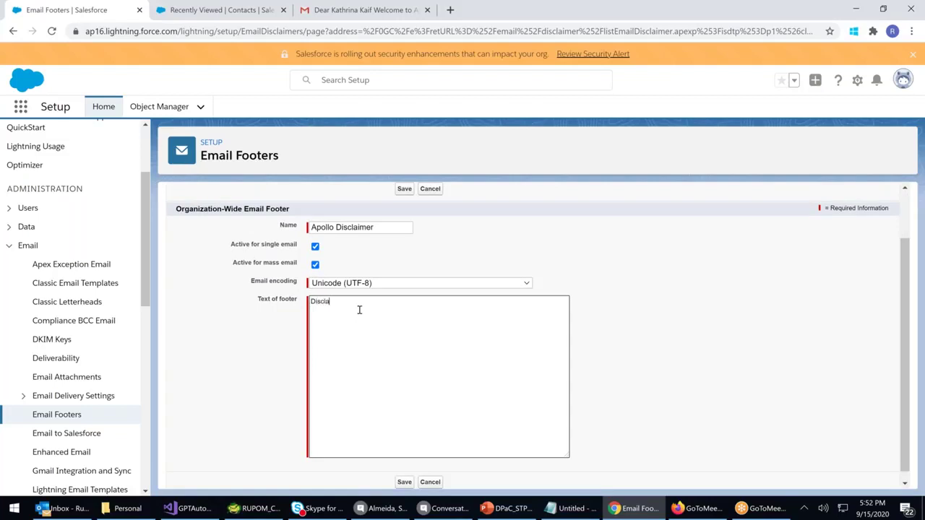
{"action": "type", "text": "mer : This email is poroperty of Apollo"}
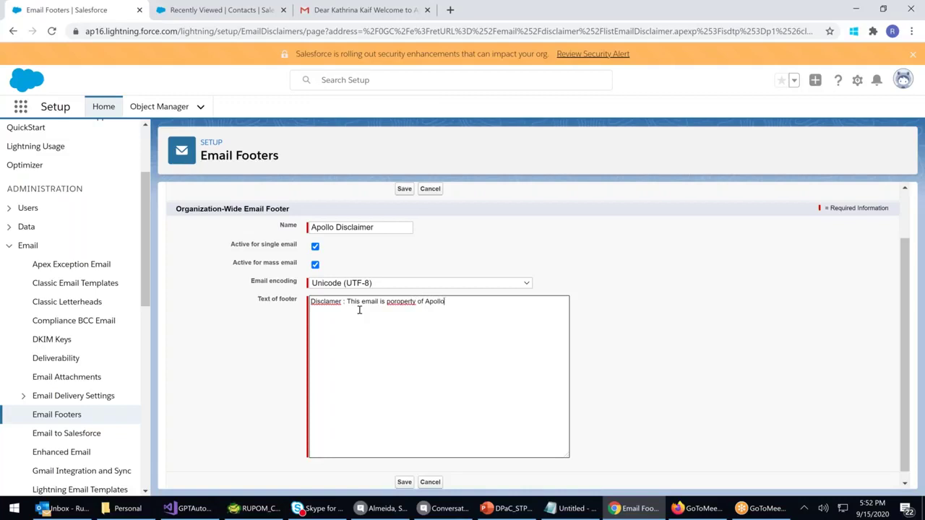
{"action": "type", "text": " Hospital. If you have recieved this email by mistake, Pleas"}
{"action": "key", "text": "BackSpace"}
{"action": "key", "text": "BackSpace"}
{"action": "key", "text": "BackSpace"}
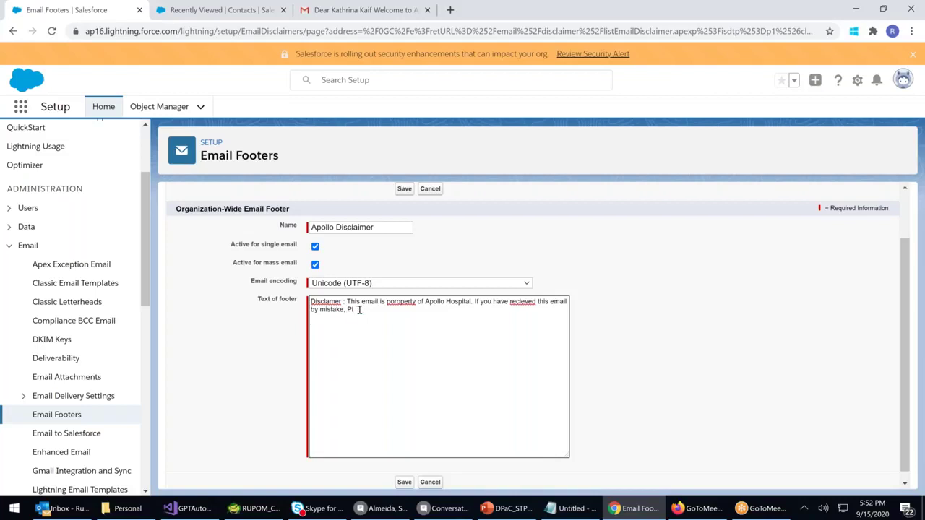
{"action": "type", "text": "ease delete"}
{"action": "type", "text": " all undea"}
{"action": "type", "text": "r"}
{"action": "key", "text": "BackSpace"}
{"action": "key", "text": "BackSpace"}
{"action": "key", "text": "BackSpace"}
{"action": "key", "text": "BackSpace"}
{"action": "type", "text": "read copied and not"}
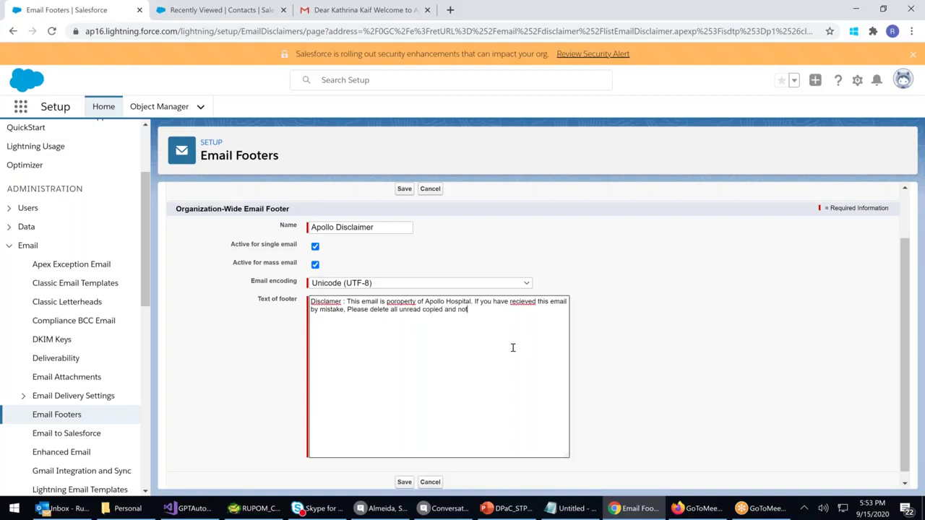
{"action": "type", "text": "ify the admin immediately. Apollo"}
{"action": "key", "text": "BackSpace"}
{"action": "key", "text": "BackSpace"}
{"action": "key", "text": "BackSpace"}
{"action": "type", "text": "llo Hosp"}
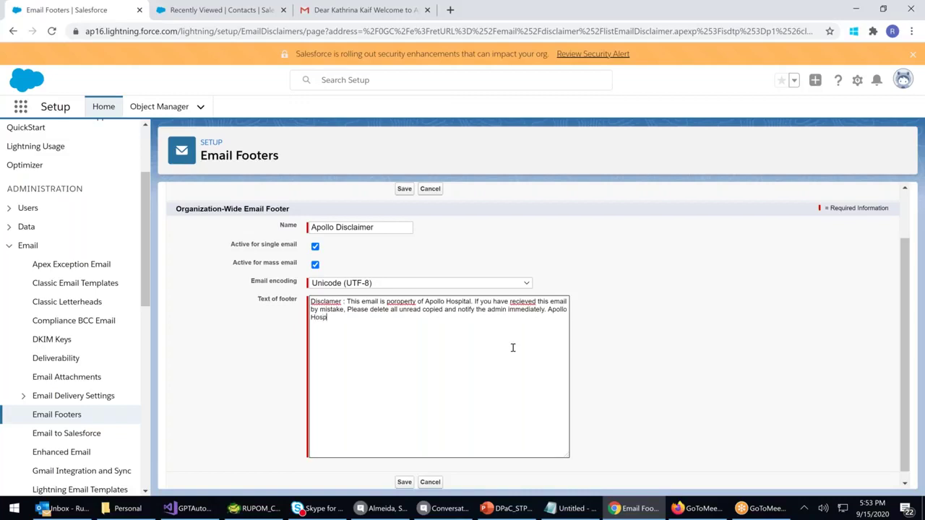
{"action": "type", "text": "ital (is not responsible of any "}
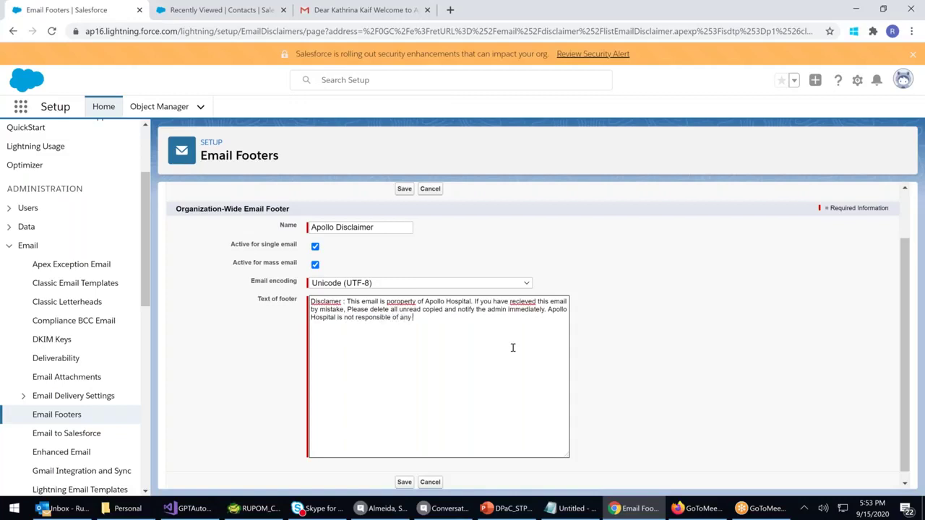
{"action": "type", "text": "virus transmited through this email."}
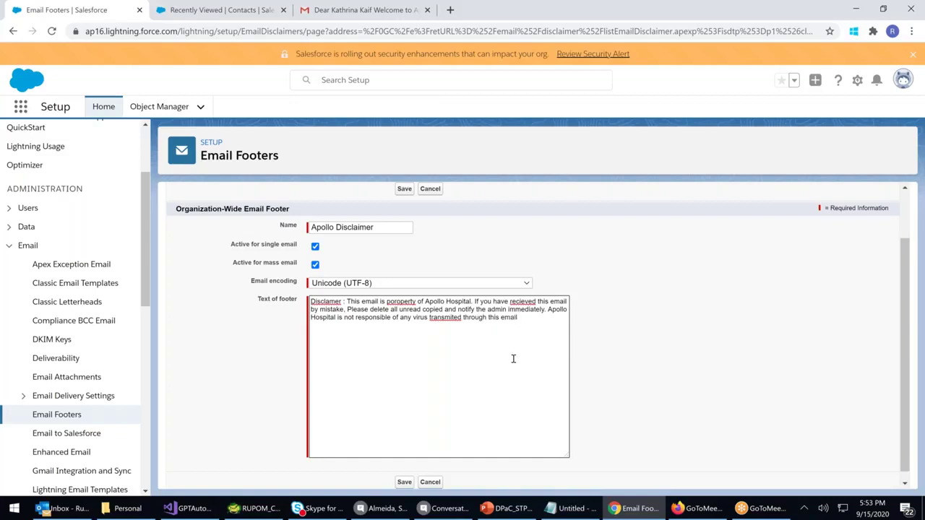
Correct 'poroperty', 'recieved', 'transmited' and 'Disclamer' in the Apollo Disclaimer footer and save it
{"action": "right_click", "coordinate": [406, 302]}
{"action": "left_click", "coordinate": [431, 313]}
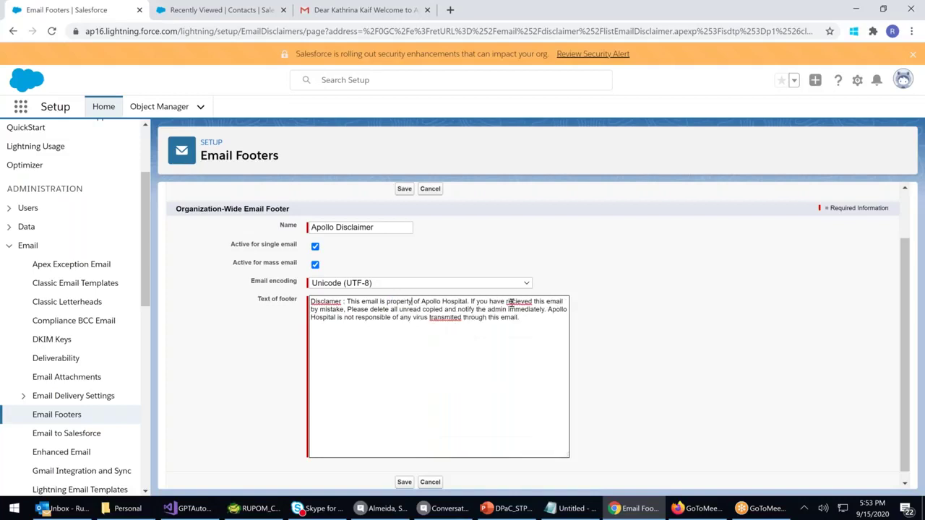
{"action": "right_click", "coordinate": [511, 302]}
{"action": "left_click", "coordinate": [538, 311]}
{"action": "right_click", "coordinate": [445, 318]}
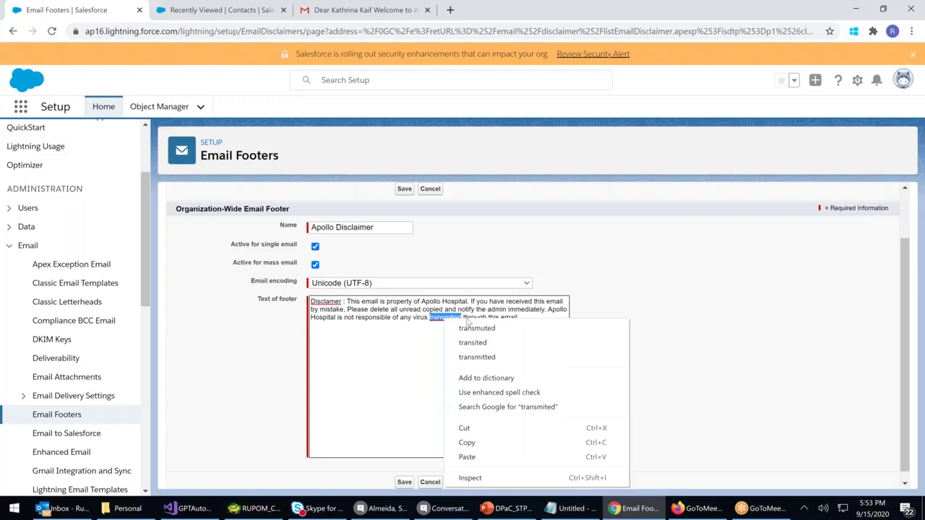
{"action": "left_click", "coordinate": [470, 340]}
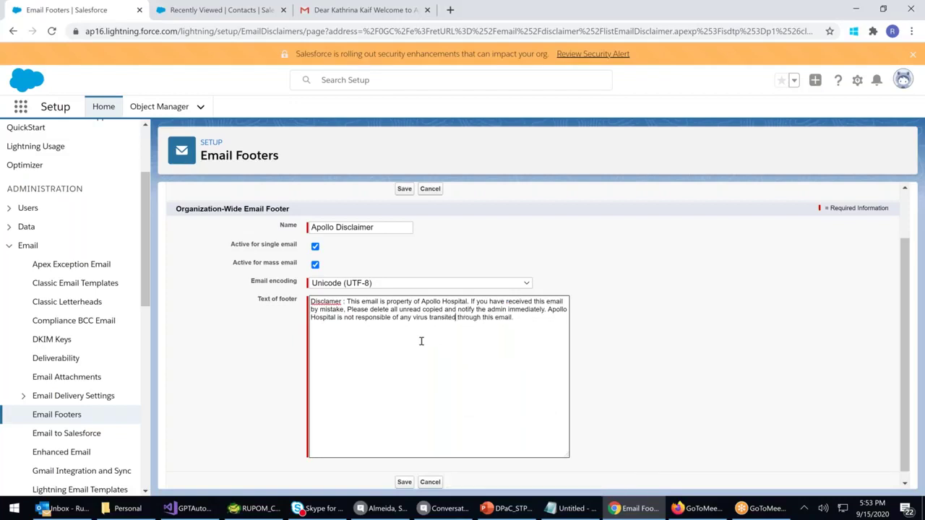
{"action": "right_click", "coordinate": [320, 306]}
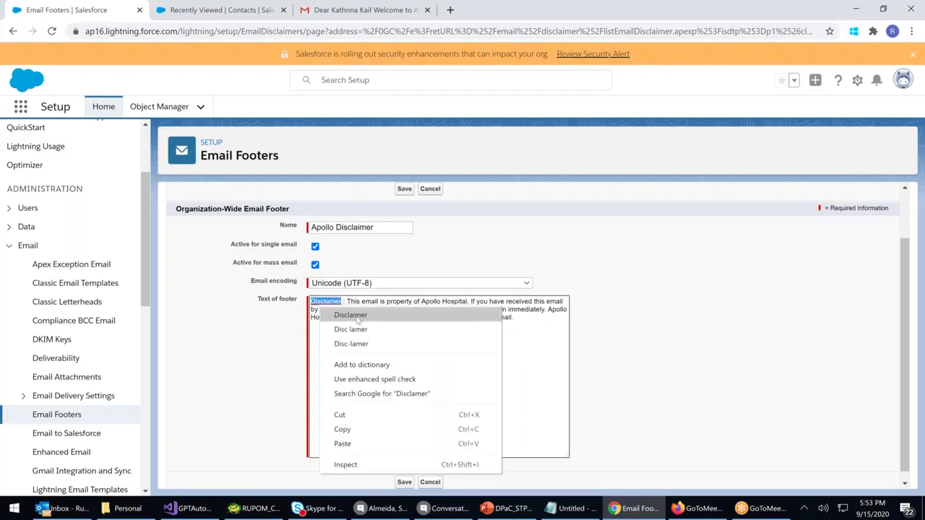
{"action": "left_click", "coordinate": [352, 316]}
{"action": "left_click", "coordinate": [405, 483]}
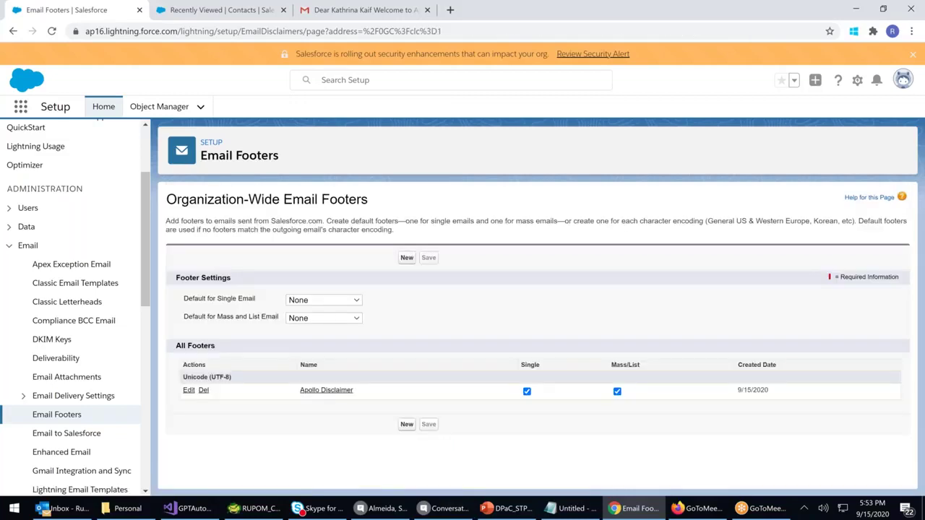
Set Apollo Disclaimer as the default footer for single and mass/list email and save
{"action": "left_click", "coordinate": [315, 299]}
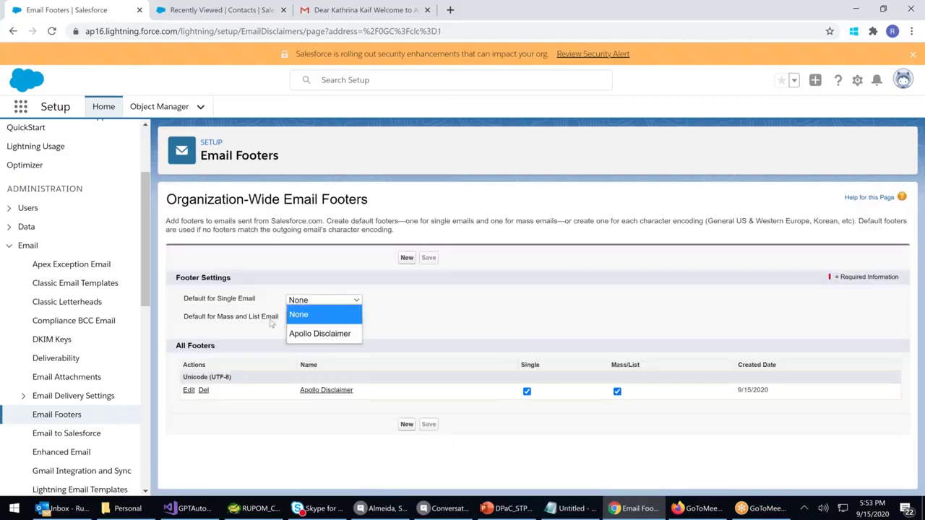
{"action": "left_click", "coordinate": [290, 334]}
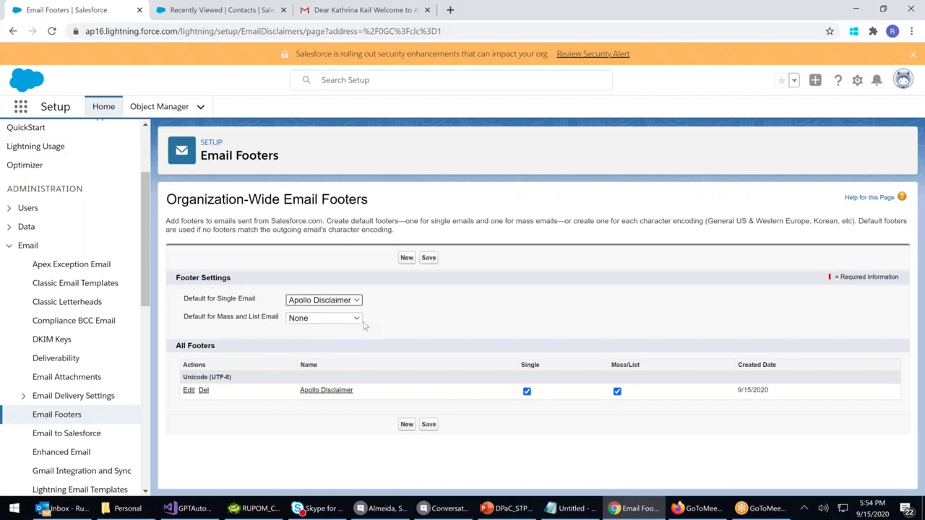
{"action": "left_click", "coordinate": [343, 320]}
{"action": "left_click", "coordinate": [324, 352]}
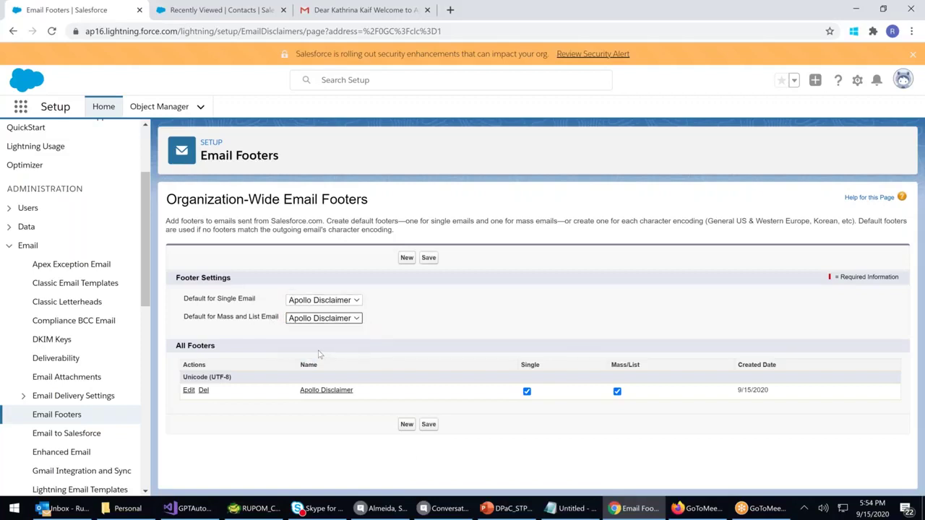
{"action": "left_click", "coordinate": [430, 259]}
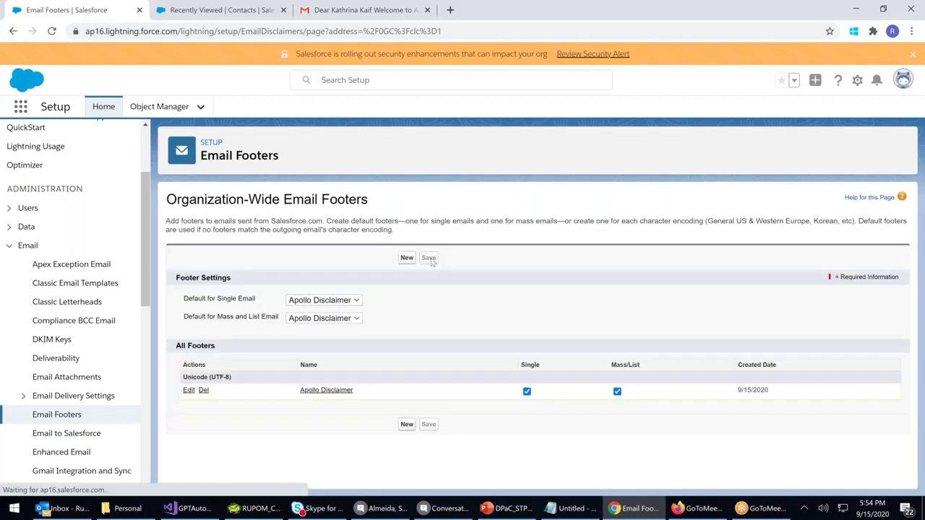
{"action": "left_click", "coordinate": [219, 7]}
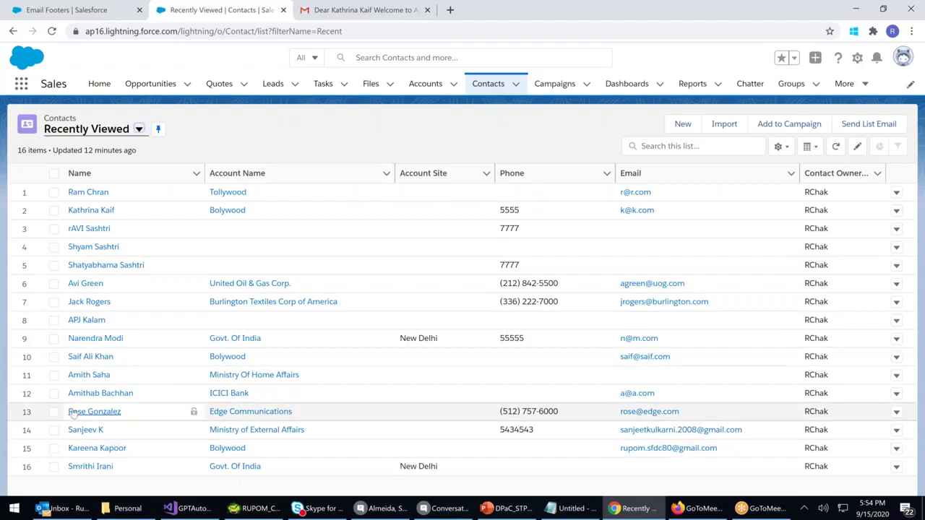
Open the ICICI Bank contact and write a greeting with the contact's name and 'How are you' in a new email
{"action": "left_click", "coordinate": [102, 393]}
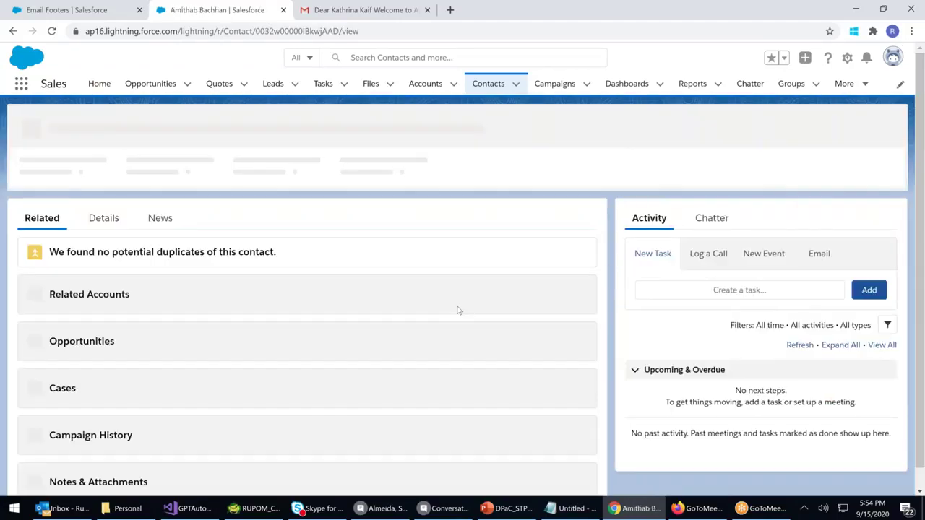
{"action": "left_click", "coordinate": [821, 255]}
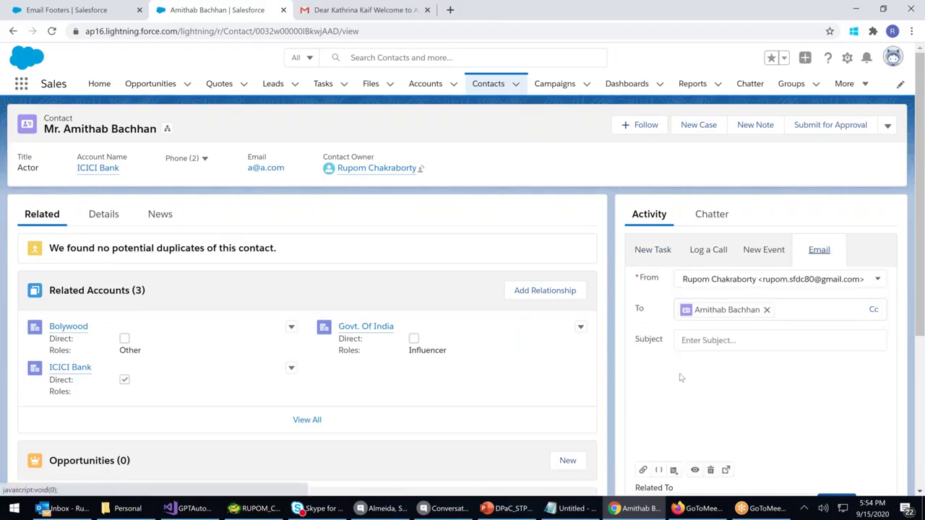
{"action": "left_click", "coordinate": [658, 414]}
{"action": "type", "text": "Hi "}
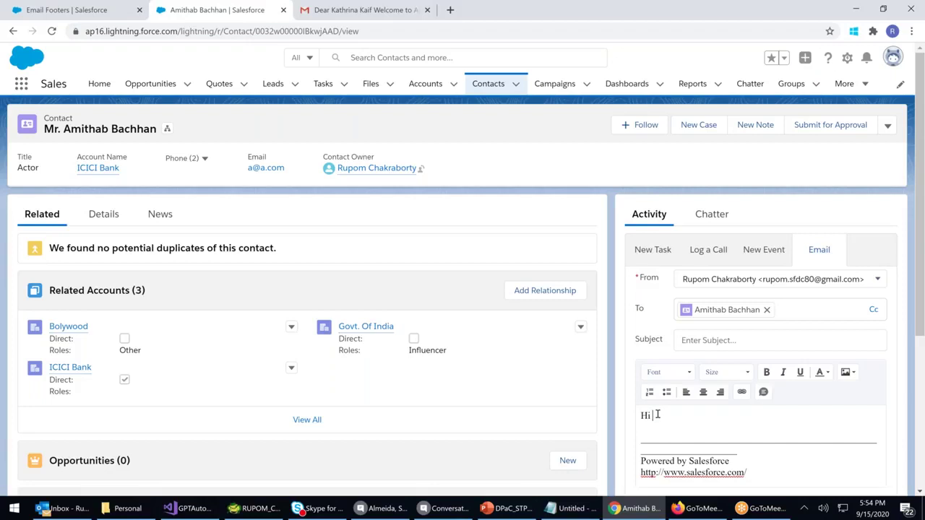
{"action": "type", "text": "Amithab"}
{"action": "key", "text": "Return"}
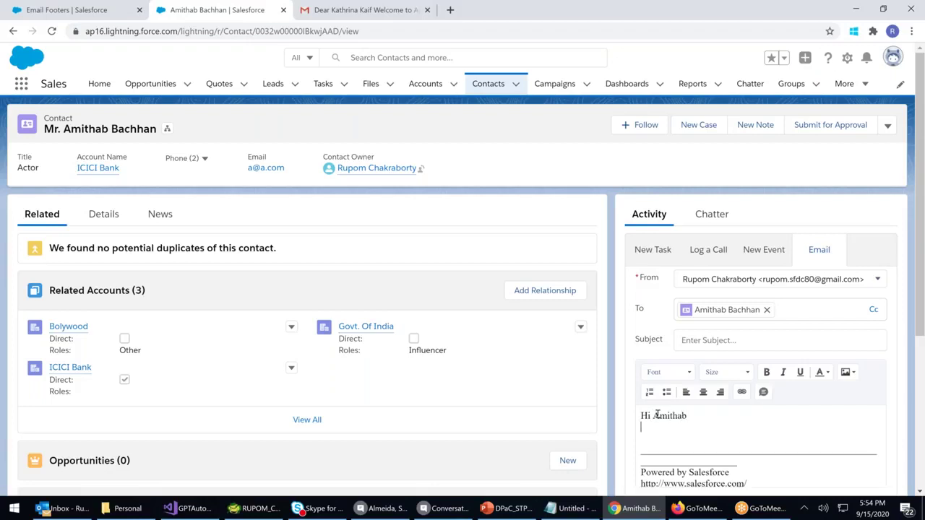
{"action": "type", "text": "How are you"}
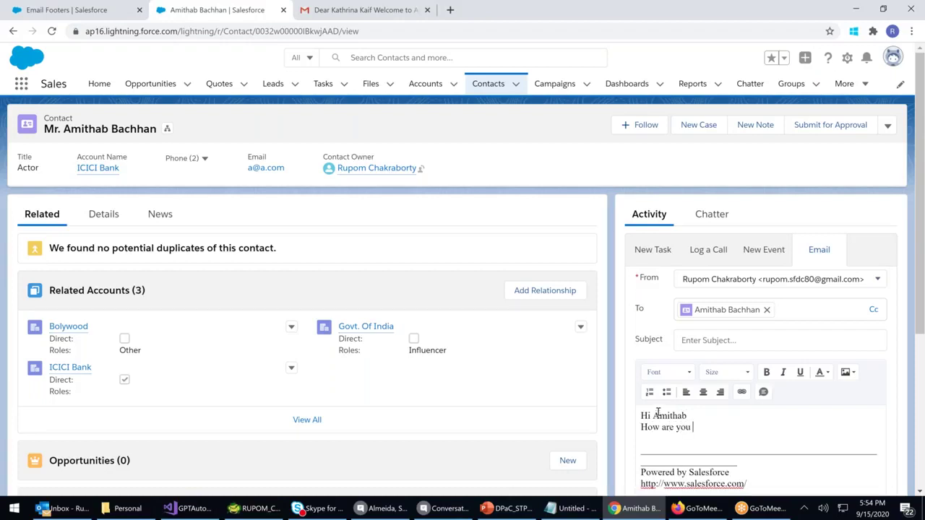
Enter 'Hi' as the email subject and add a blank line after the greeting
{"action": "left_click", "coordinate": [711, 341]}
{"action": "type", "text": "Hi"}
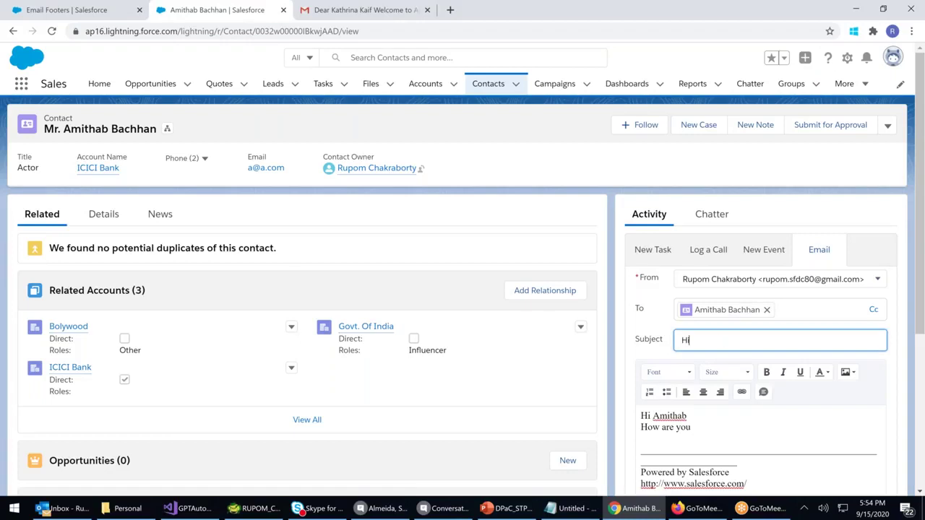
{"action": "scroll", "coordinate": [739, 360], "scroll_direction": "down", "scroll_amount": 1}
{"action": "left_click", "coordinate": [697, 355]}
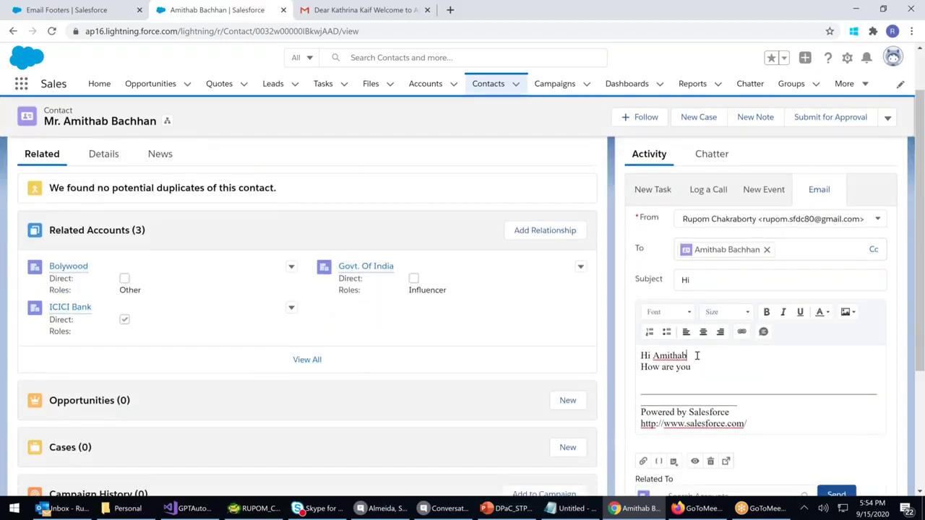
{"action": "key", "text": "Return"}
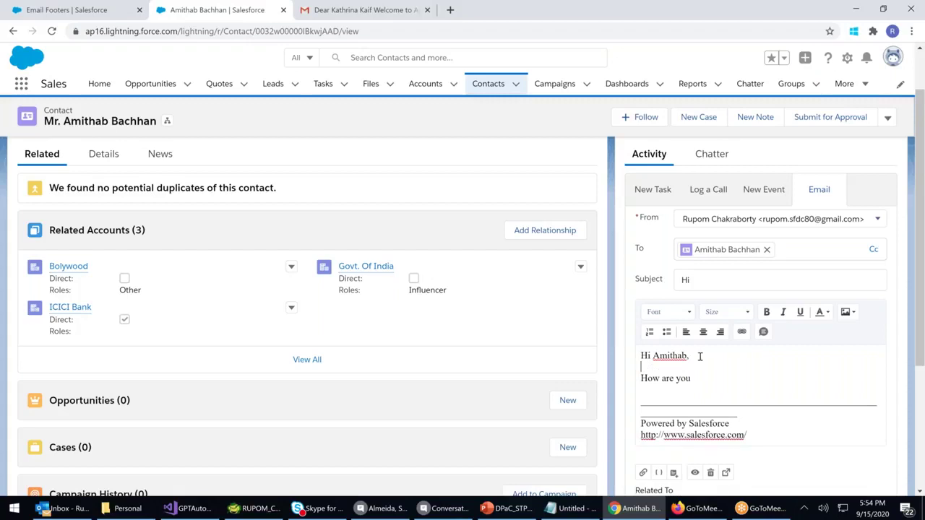
{"action": "scroll", "coordinate": [699, 355], "scroll_direction": "down", "scroll_amount": 2}
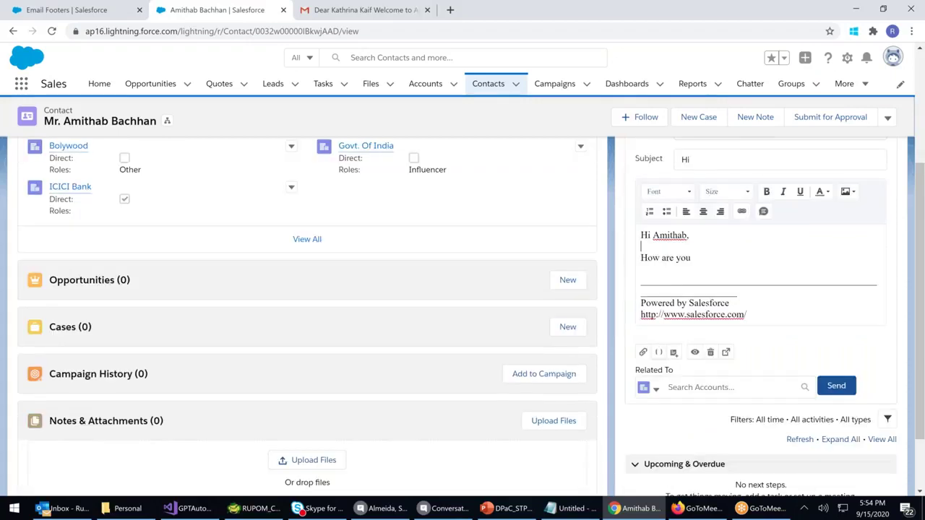
{"action": "scroll", "coordinate": [694, 391], "scroll_direction": "up", "scroll_amount": 1}
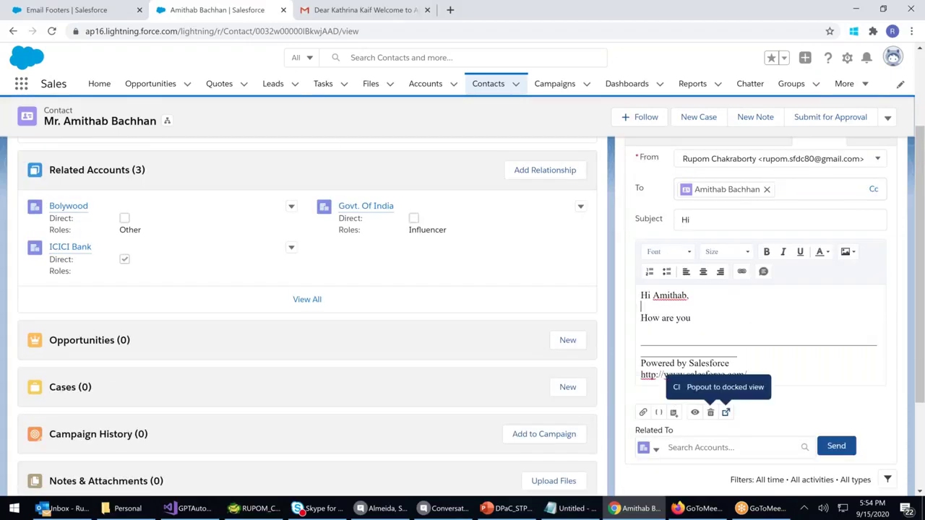
{"action": "scroll", "coordinate": [726, 412], "scroll_direction": "down", "scroll_amount": 2}
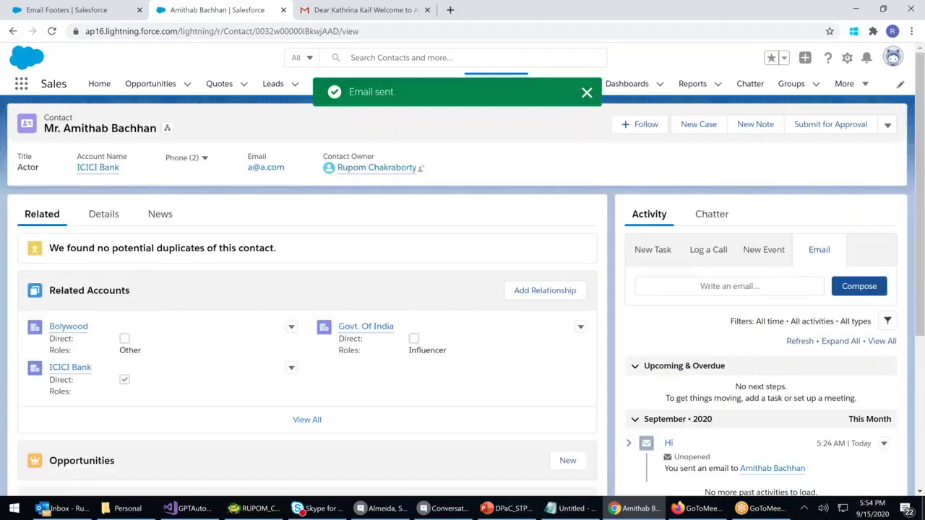
{"action": "left_click", "coordinate": [334, 15]}
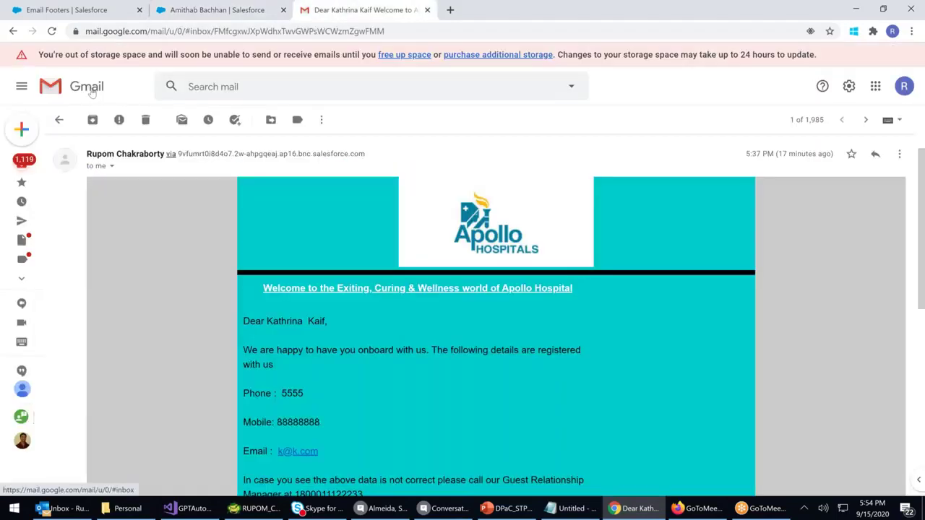
Open the received 'Hi' email in the Gmail inbox and highlight its Apollo disclaimer line
{"action": "left_click", "coordinate": [92, 93]}
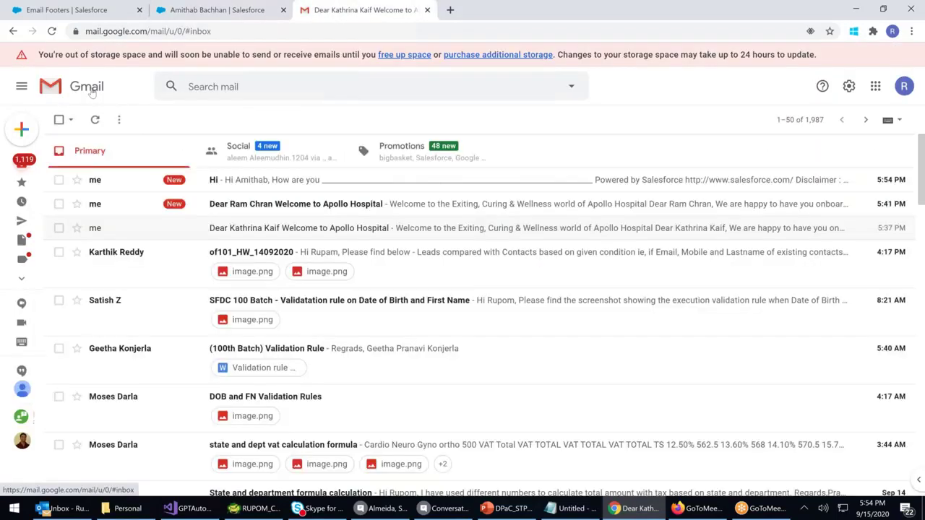
{"action": "left_click", "coordinate": [264, 180]}
{"action": "left_click_drag", "start_coordinate": [99, 427], "coordinate": [214, 436]}
{"action": "left_click", "coordinate": [282, 441]}
{"action": "left_click_drag", "start_coordinate": [105, 425], "coordinate": [881, 438]}
{"action": "left_click", "coordinate": [257, 444]}
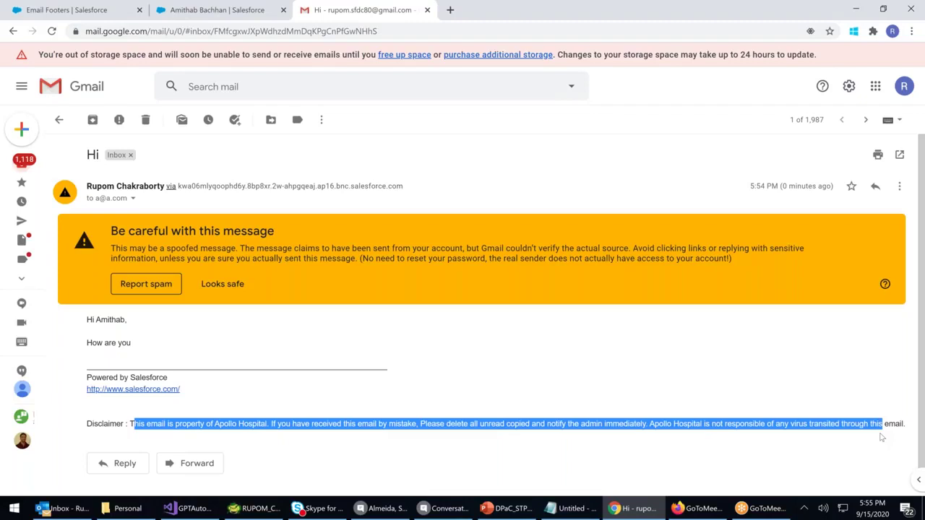
{"action": "left_click", "coordinate": [901, 424]}
{"action": "left_click_drag", "start_coordinate": [902, 425], "coordinate": [91, 423]}
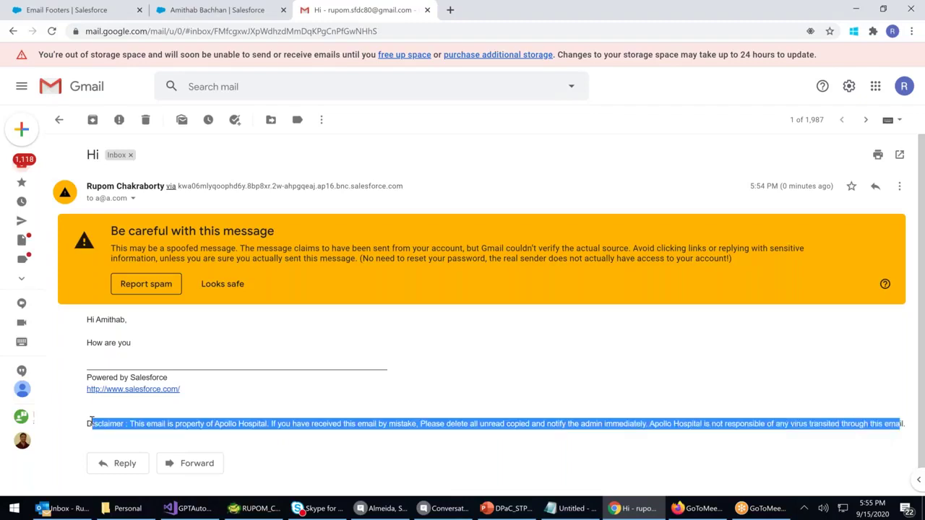
{"action": "left_click", "coordinate": [186, 11]}
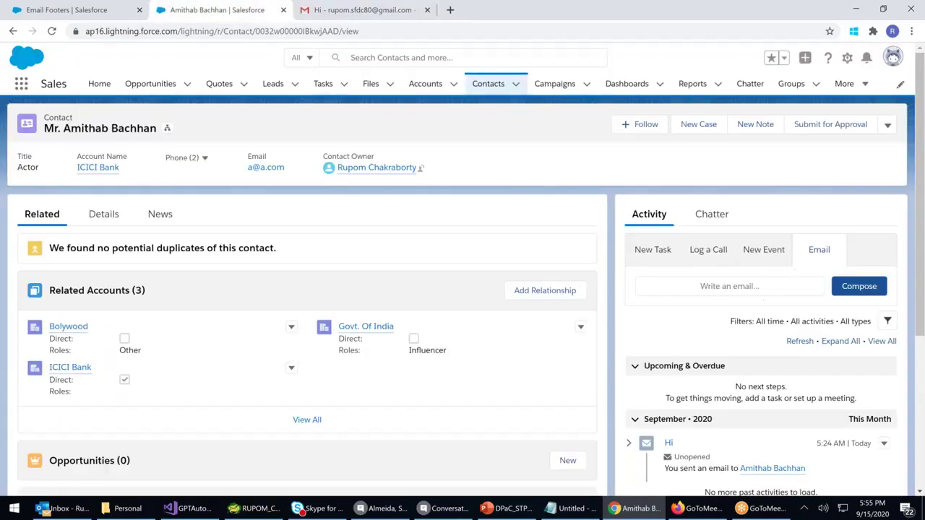
Compose an email to the contact from the Apollo Hospital welcome template and send it
{"action": "left_click", "coordinate": [868, 287]}
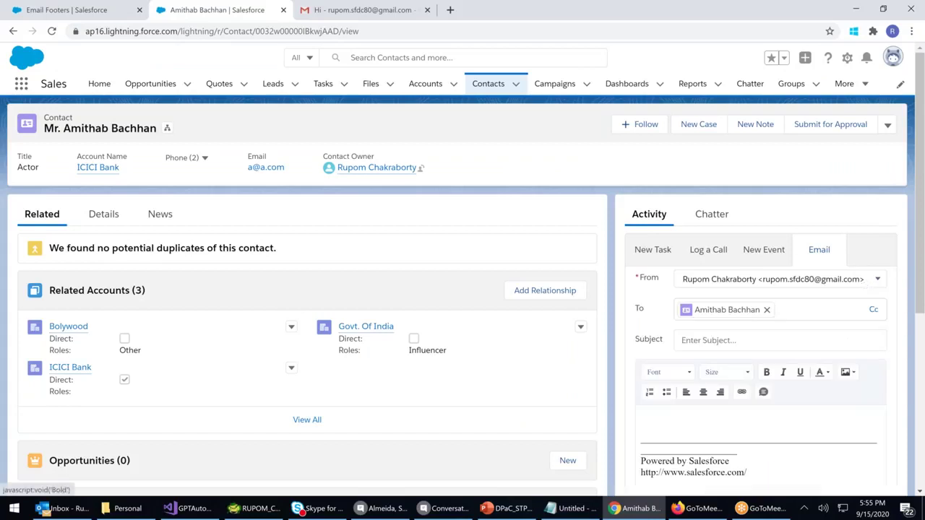
{"action": "scroll", "coordinate": [674, 433], "scroll_direction": "down", "scroll_amount": 1}
{"action": "left_click", "coordinate": [674, 454]}
{"action": "left_click", "coordinate": [703, 378]}
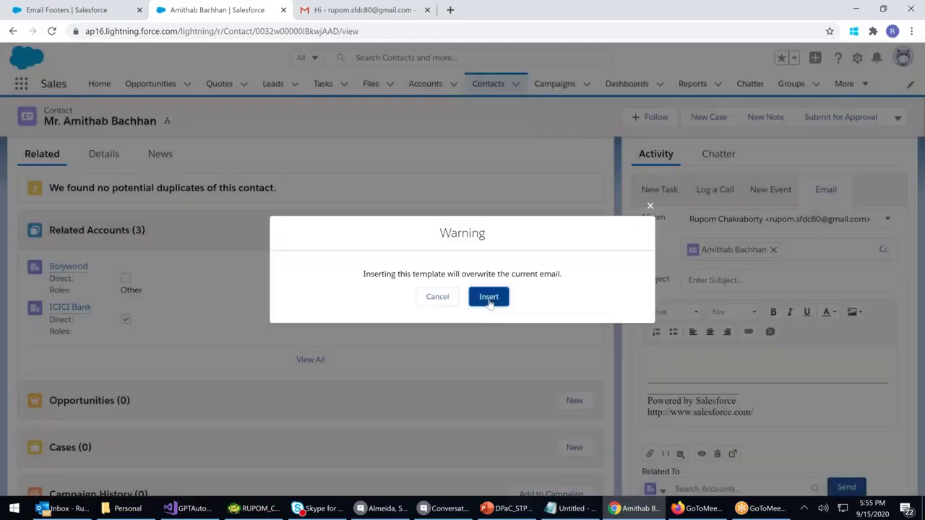
{"action": "left_click", "coordinate": [487, 296]}
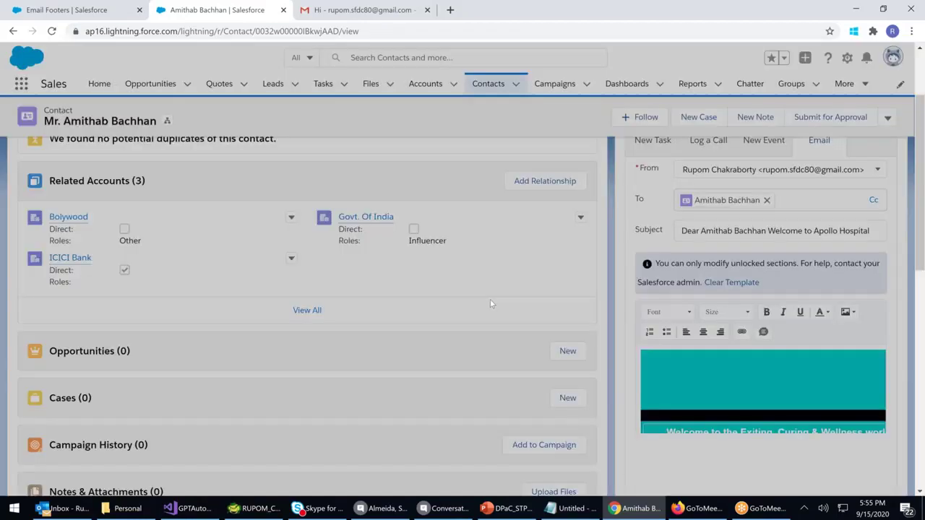
{"action": "left_click", "coordinate": [831, 253]}
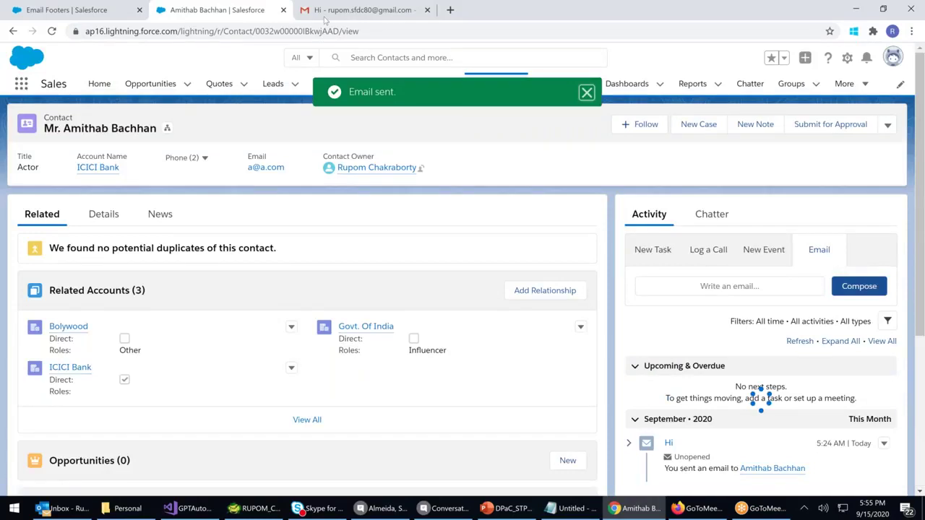
{"action": "left_click", "coordinate": [325, 17]}
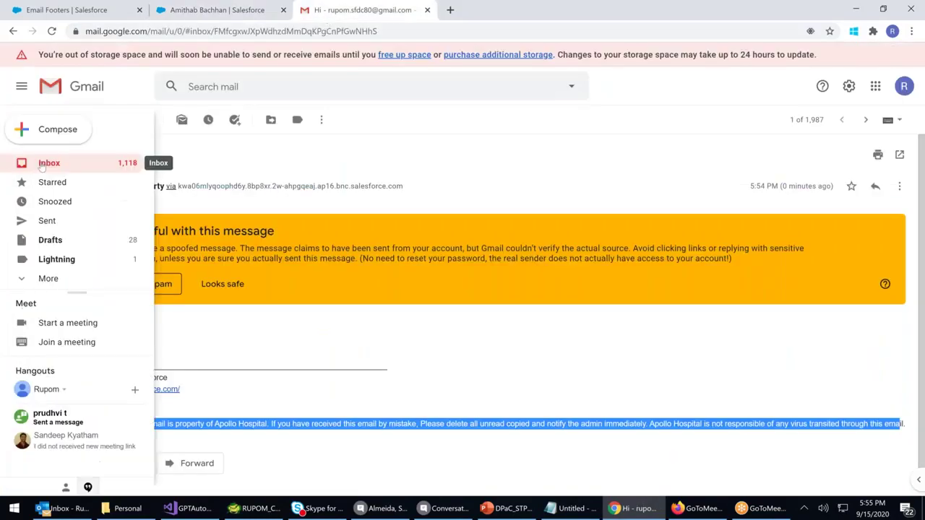
Open the Apollo Hospital welcome email from the inbox and mark it as safe
{"action": "left_click", "coordinate": [41, 163]}
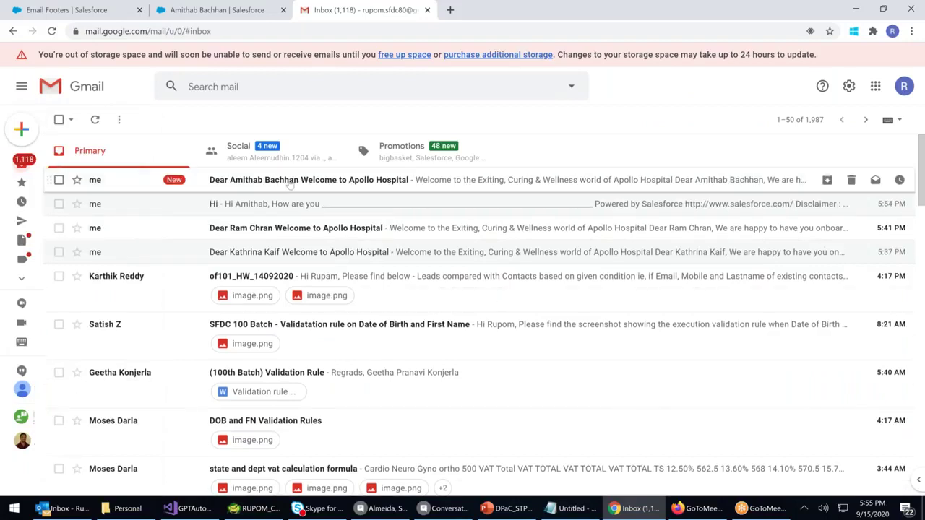
{"action": "left_click", "coordinate": [289, 182]}
{"action": "left_click", "coordinate": [208, 287]}
Scroll to the email's end and highlight the Apollo Hospital ownership sentence in the disclaimer
{"action": "scroll", "coordinate": [350, 290], "scroll_direction": "down", "scroll_amount": 2}
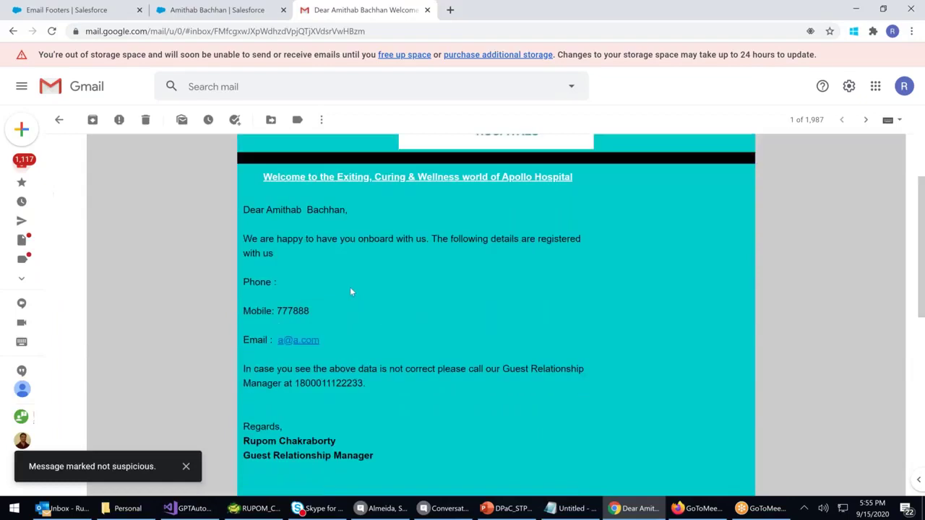
{"action": "scroll", "coordinate": [350, 290], "scroll_direction": "down", "scroll_amount": 2}
{"action": "scroll", "coordinate": [350, 289], "scroll_direction": "down", "scroll_amount": 4}
{"action": "triple_click", "coordinate": [85, 356]}
{"action": "left_click", "coordinate": [86, 357]}
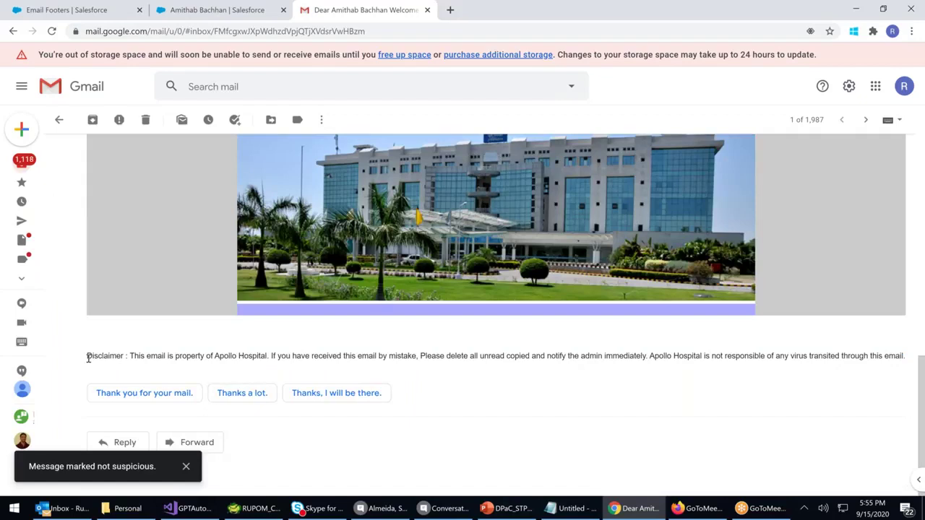
{"action": "left_click_drag", "start_coordinate": [186, 356], "coordinate": [86, 355]}
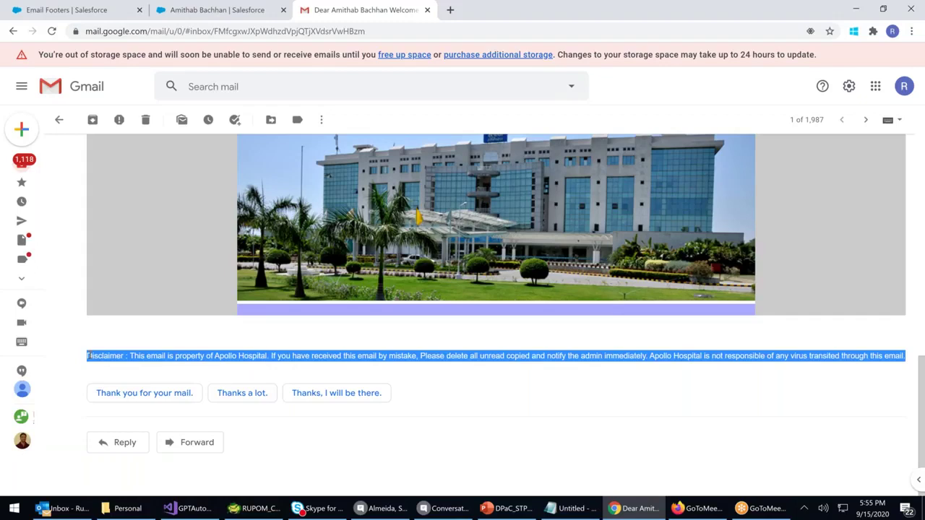
{"action": "left_click", "coordinate": [134, 356]}
{"action": "left_click_drag", "start_coordinate": [102, 355], "coordinate": [271, 355]}
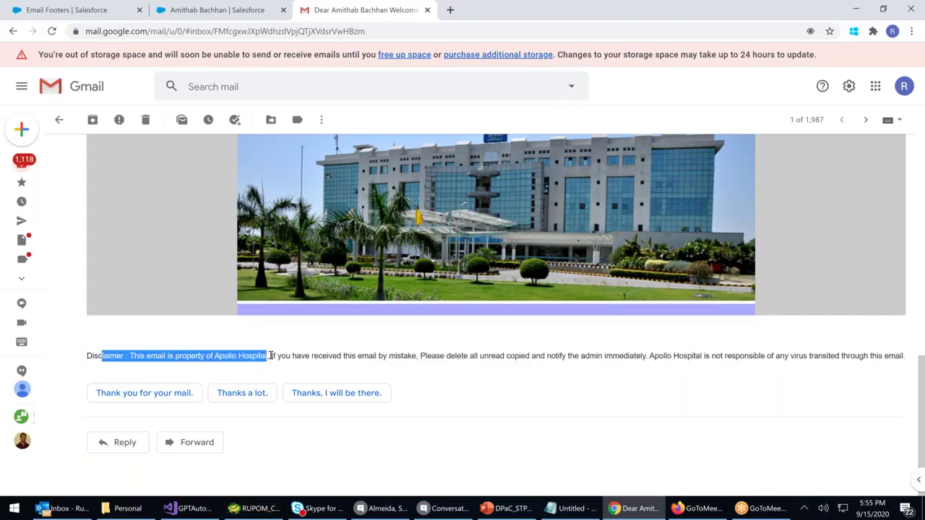
{"action": "scroll", "coordinate": [476, 392], "scroll_direction": "up", "scroll_amount": 10}
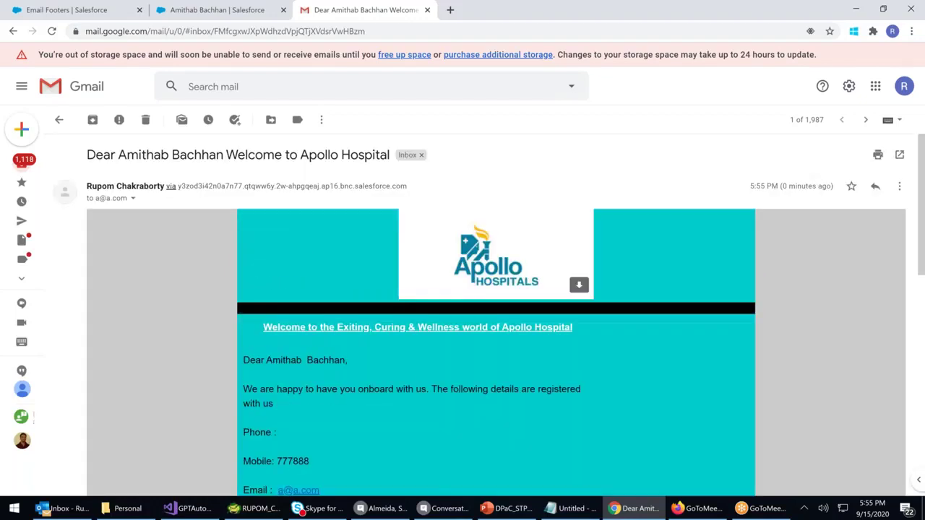
{"action": "scroll", "coordinate": [481, 387], "scroll_direction": "down", "scroll_amount": 5}
{"action": "scroll", "coordinate": [480, 387], "scroll_direction": "down", "scroll_amount": 3}
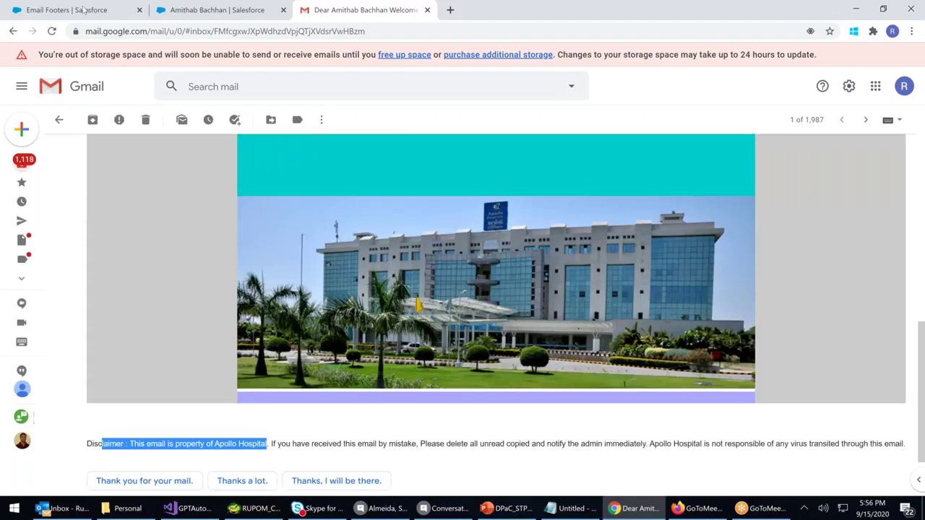
{"action": "key", "text": "ctrl+1"}
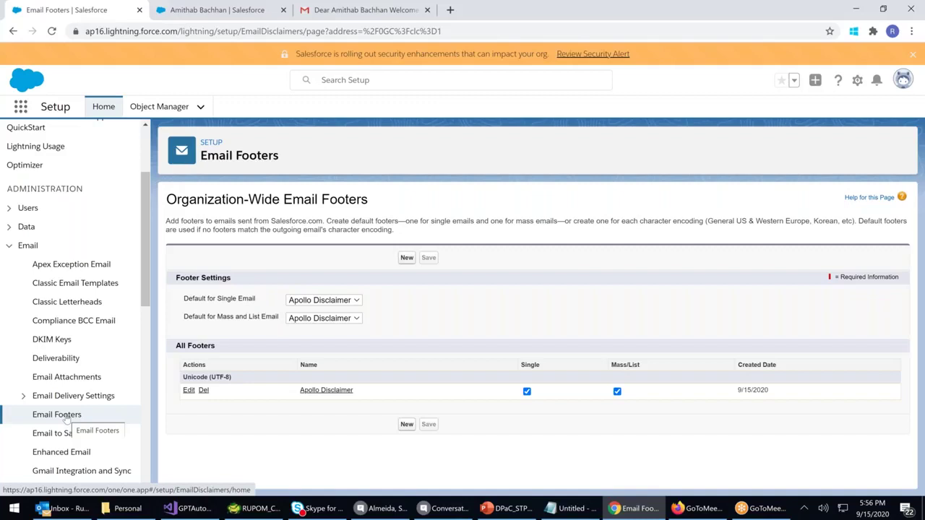
Open Organization-Wide Addresses from the Email section of the Setup menu
{"action": "scroll", "coordinate": [67, 417], "scroll_direction": "down", "scroll_amount": 1}
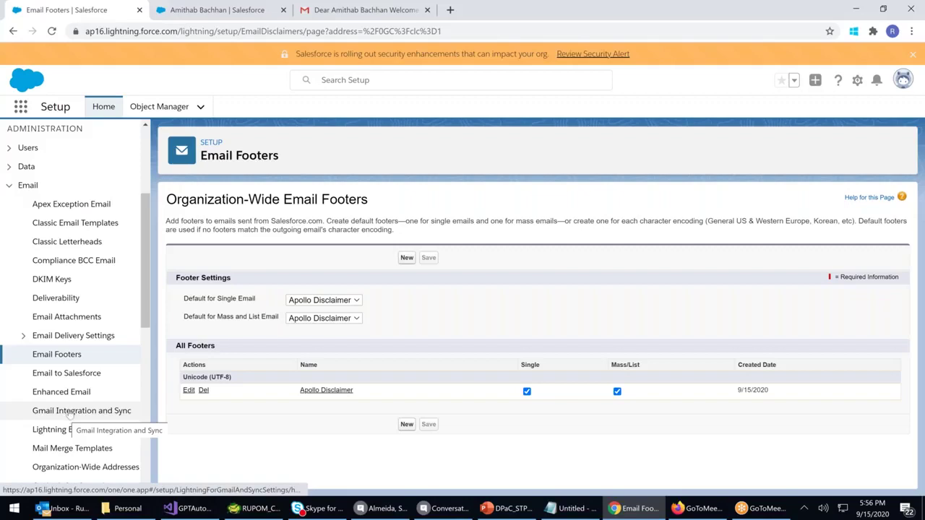
{"action": "scroll", "coordinate": [70, 412], "scroll_direction": "down", "scroll_amount": 2}
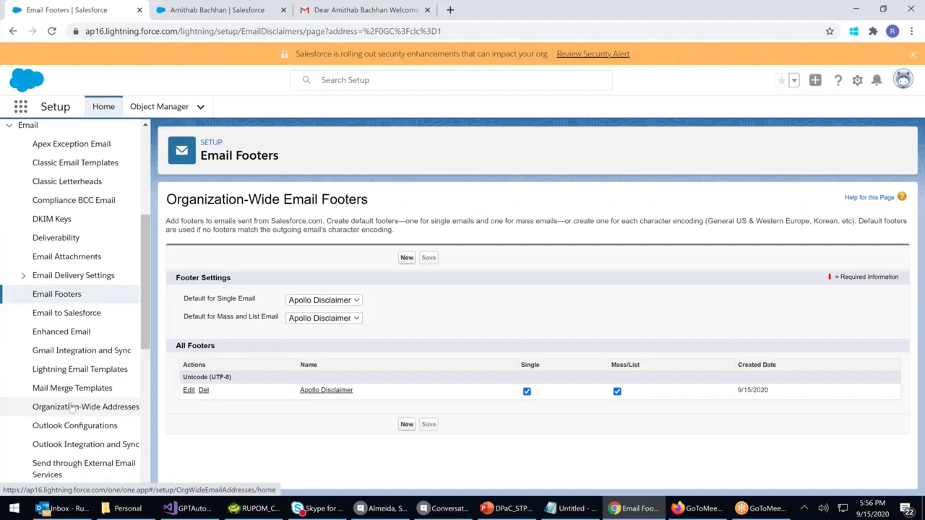
{"action": "left_click", "coordinate": [70, 409]}
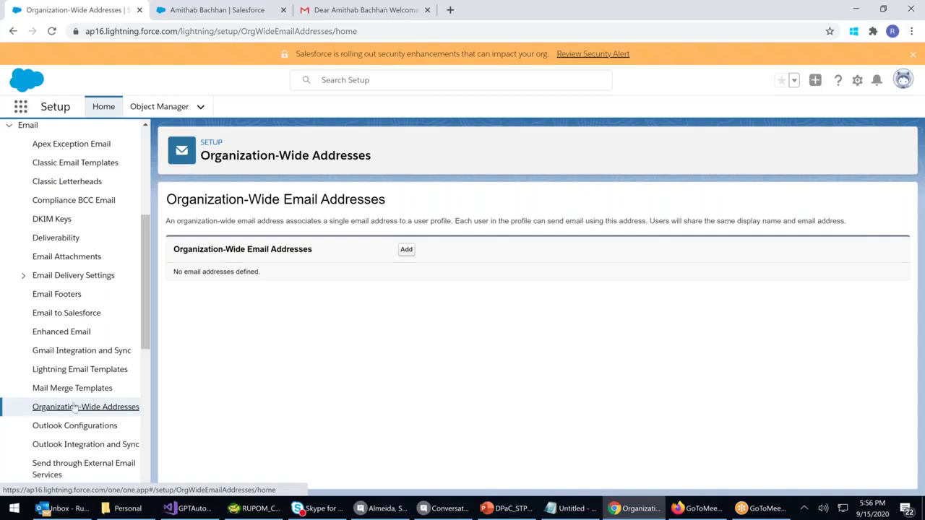
Add a new organization-wide address named 'Apollo Hospital Customer Care' with the sender's e-mail address
{"action": "left_click", "coordinate": [406, 249]}
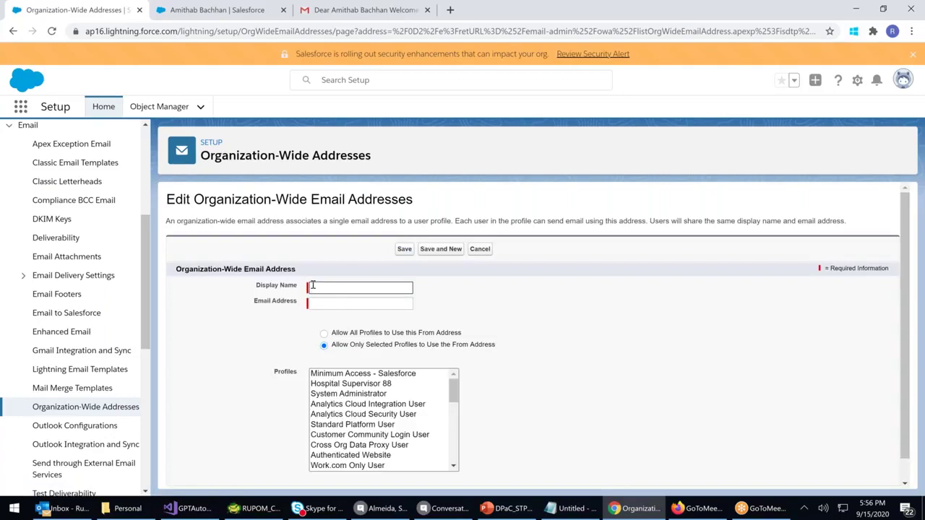
{"action": "type", "text": "Apollo"}
{"action": "key", "text": "BackSpace"}
{"action": "key", "text": "BackSpace"}
{"action": "key", "text": "BackSpace"}
{"action": "key", "text": "BackSpace"}
{"action": "type", "text": "oloo"}
{"action": "right_click", "coordinate": [333, 288]}
{"action": "left_click", "coordinate": [351, 299]}
{"action": "type", "text": "Hospital Customer Care"}
{"action": "left_click", "coordinate": [520, 311]}
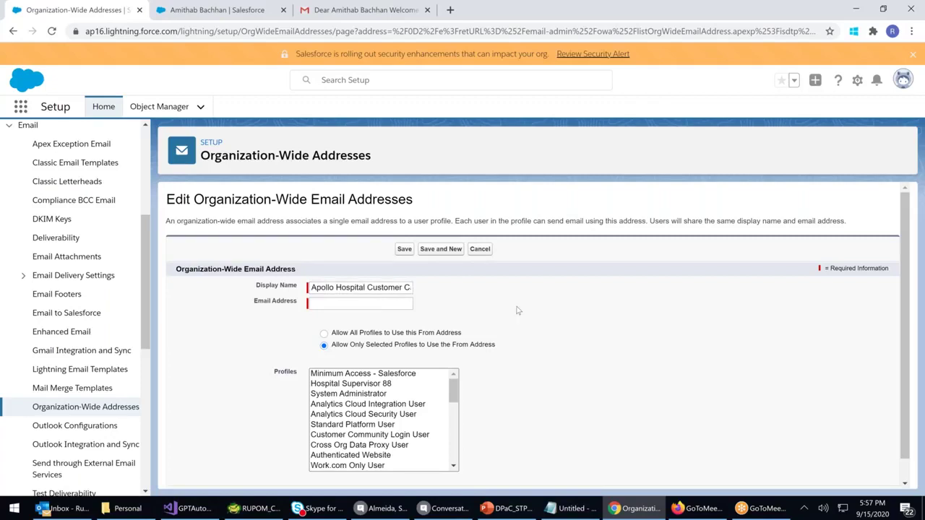
{"action": "left_click", "coordinate": [347, 307]}
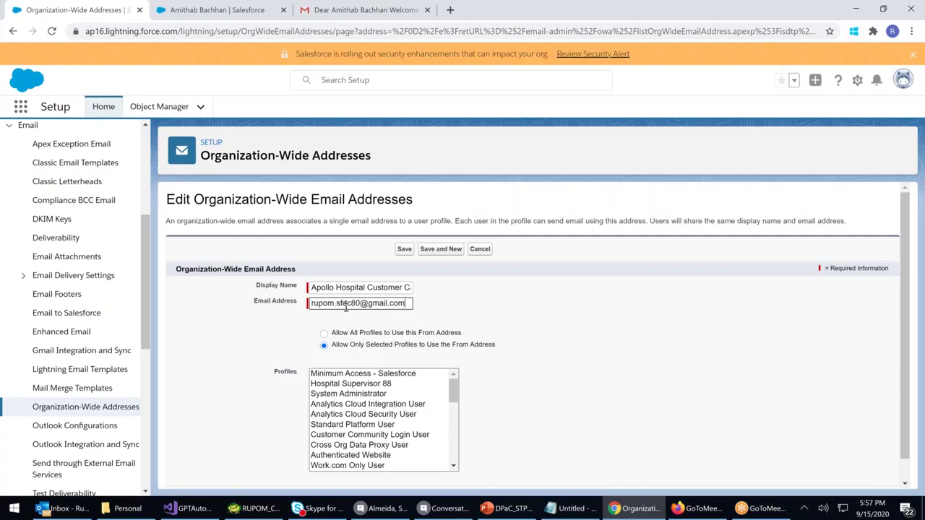
{"action": "left_click", "coordinate": [448, 310]}
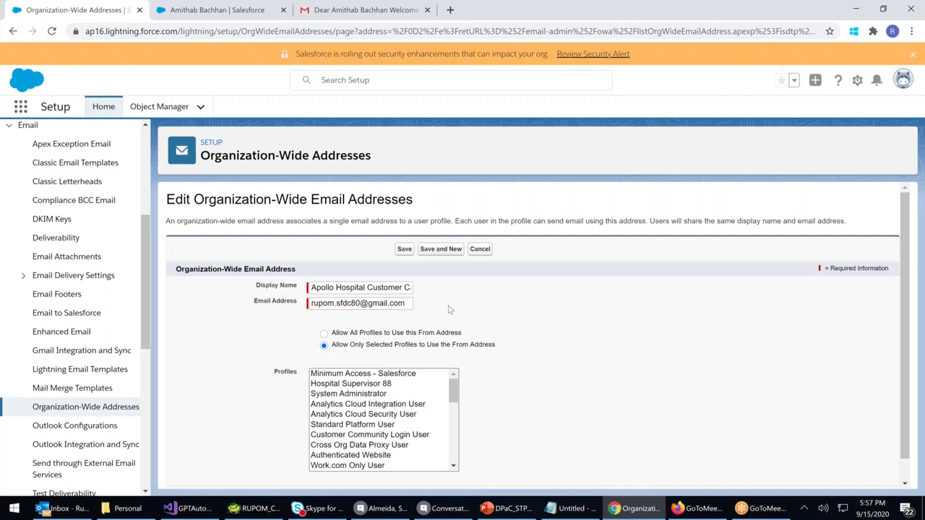
Restrict the address to Hospital Supervisor 88 and System Administrator profiles and save it
{"action": "left_click", "coordinate": [326, 334]}
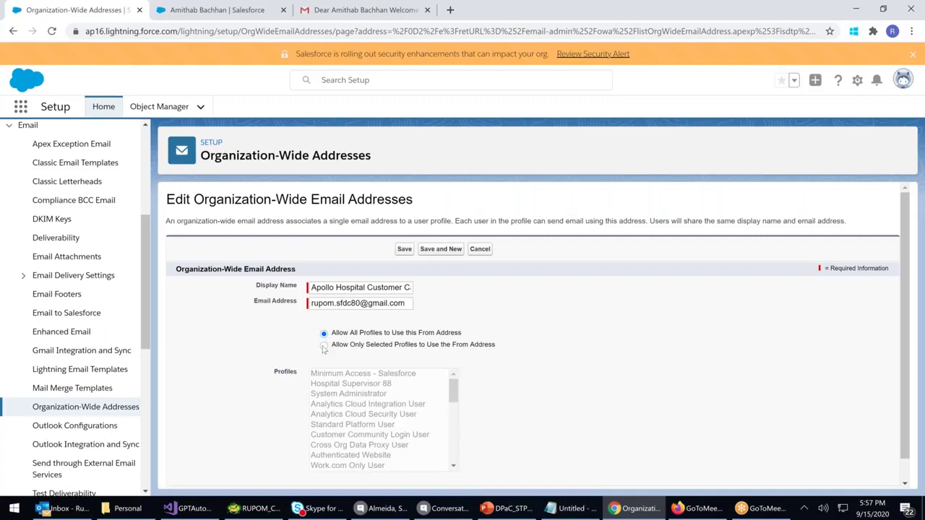
{"action": "left_click", "coordinate": [324, 347]}
{"action": "left_click", "coordinate": [339, 384]}
{"action": "left_click", "coordinate": [338, 395], "text": "ctrl"}
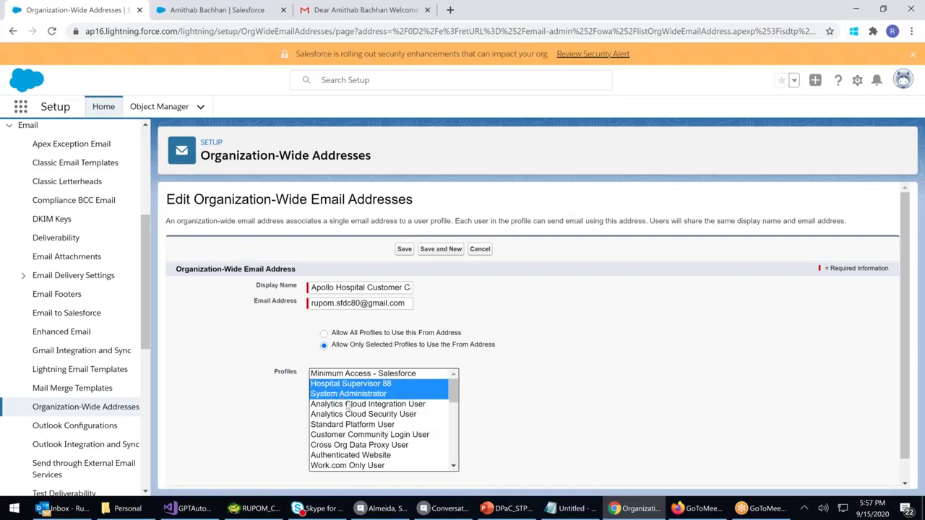
{"action": "scroll", "coordinate": [348, 407], "scroll_direction": "down", "scroll_amount": 3}
{"action": "scroll", "coordinate": [408, 380], "scroll_direction": "up", "scroll_amount": 5}
{"action": "left_click", "coordinate": [404, 249]}
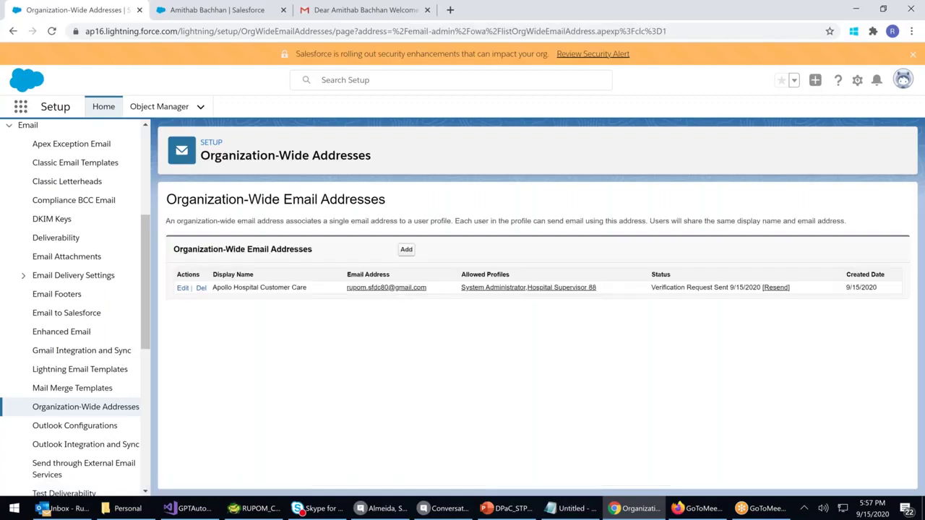
{"action": "left_click_drag", "start_coordinate": [651, 288], "coordinate": [748, 288]}
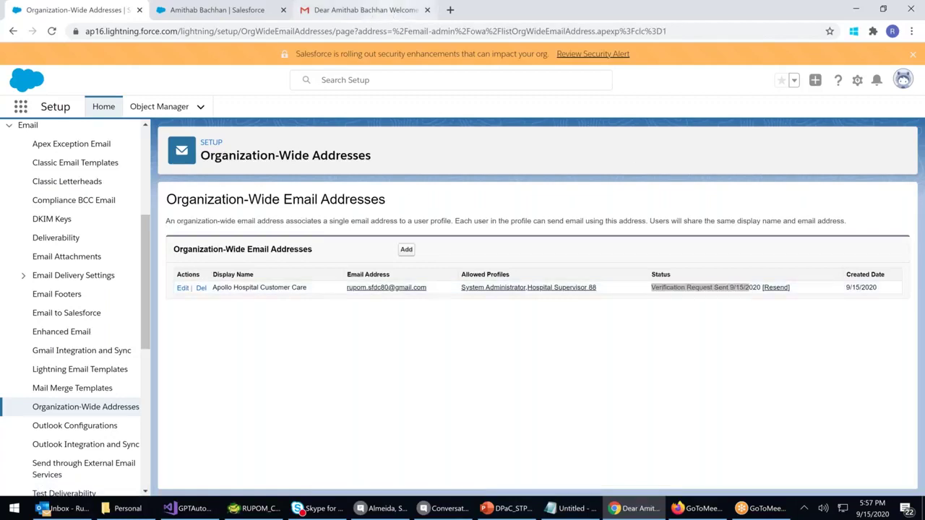
{"action": "left_click", "coordinate": [394, 11]}
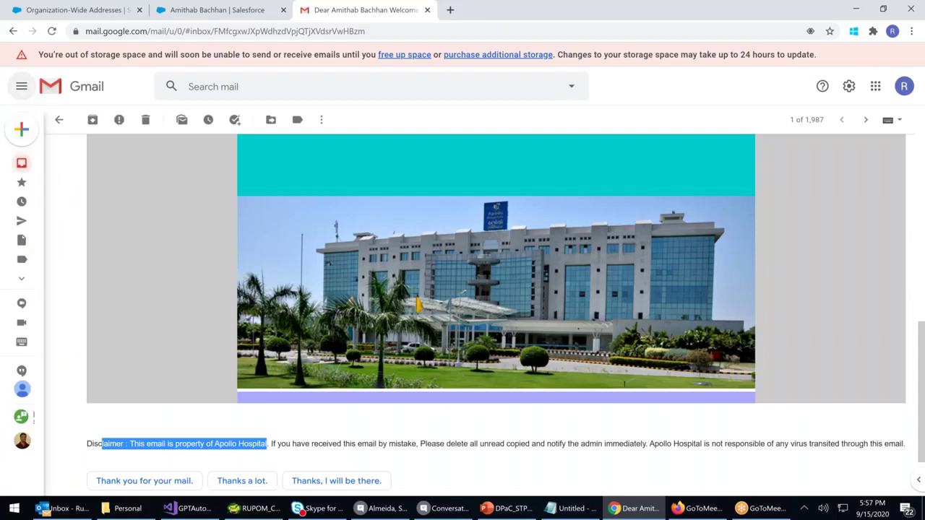
Open the 'Verify your Salesforce Organization-Wide Address' email and highlight the address awaiting verification
{"action": "left_click", "coordinate": [24, 161]}
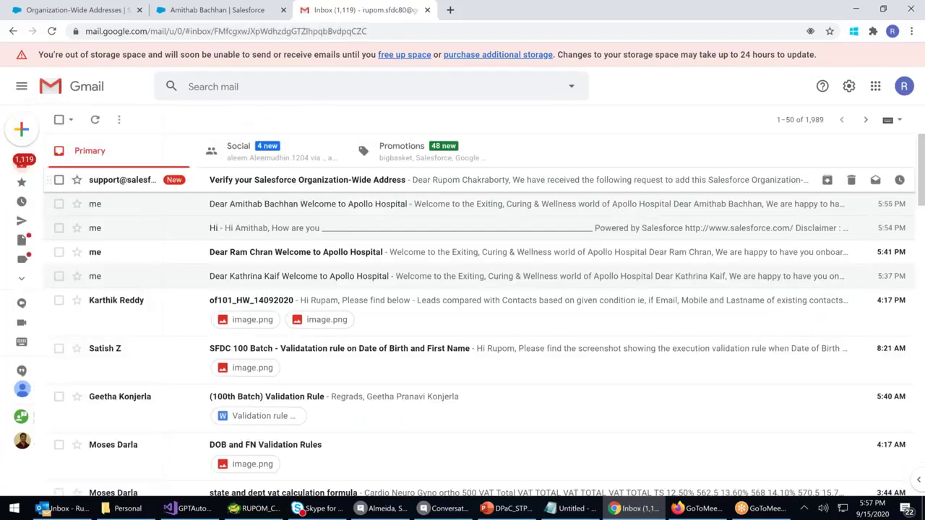
{"action": "left_click", "coordinate": [298, 181]}
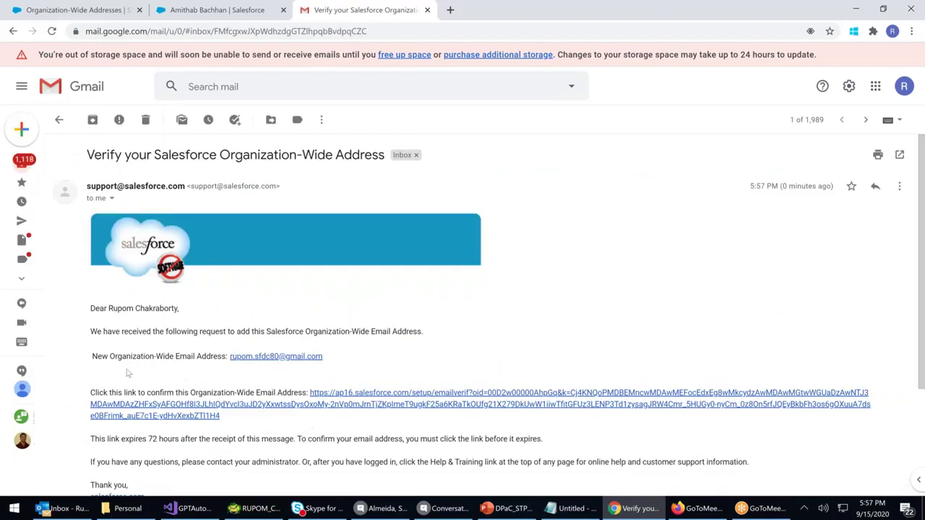
{"action": "left_click_drag", "start_coordinate": [101, 356], "coordinate": [208, 361]}
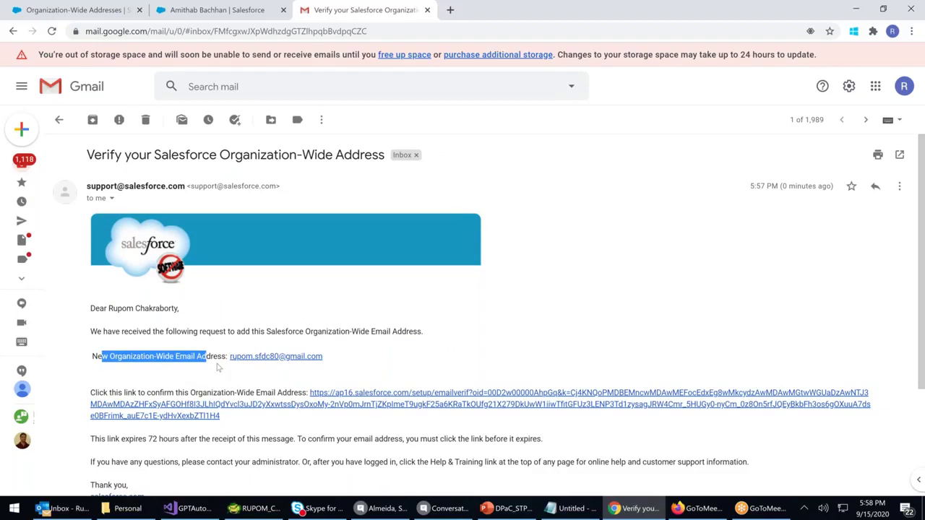
{"action": "scroll", "coordinate": [217, 367], "scroll_direction": "down", "scroll_amount": 1}
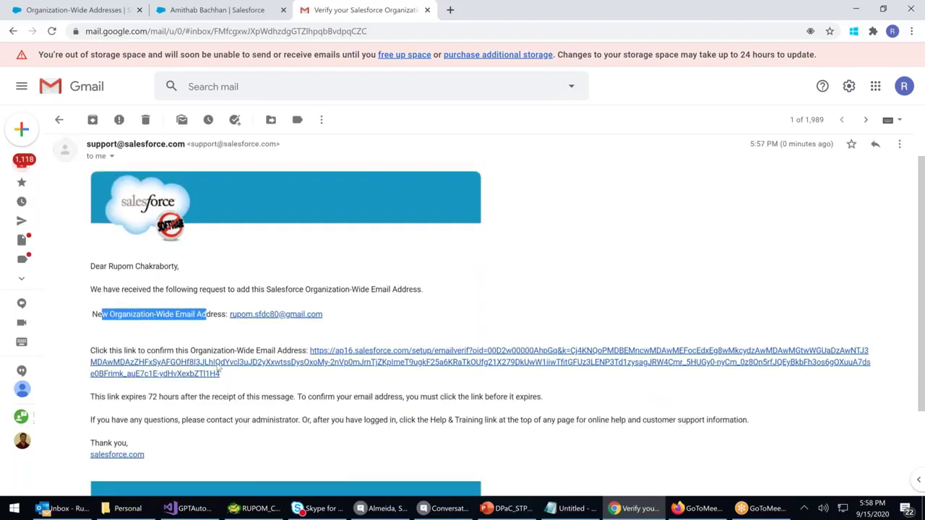
{"action": "scroll", "coordinate": [218, 368], "scroll_direction": "down", "scroll_amount": 1}
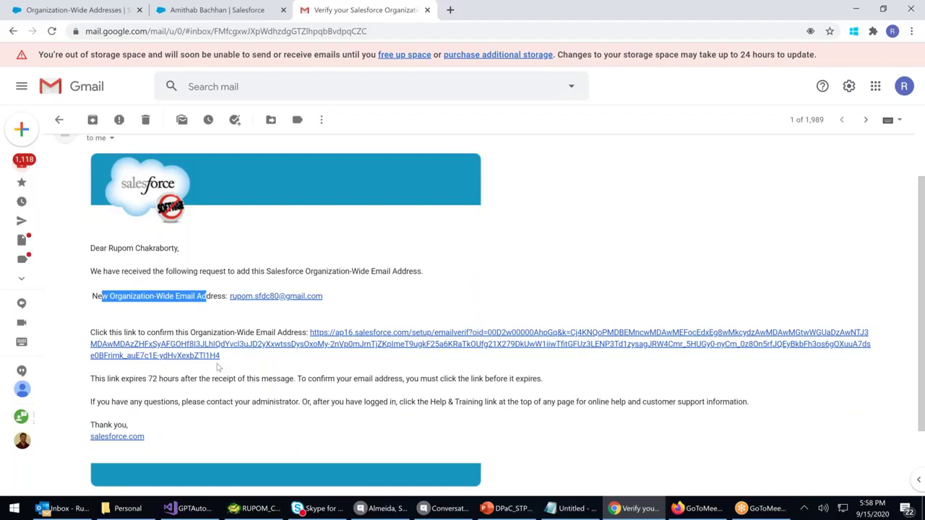
{"action": "left_click_drag", "start_coordinate": [344, 301], "coordinate": [216, 299]}
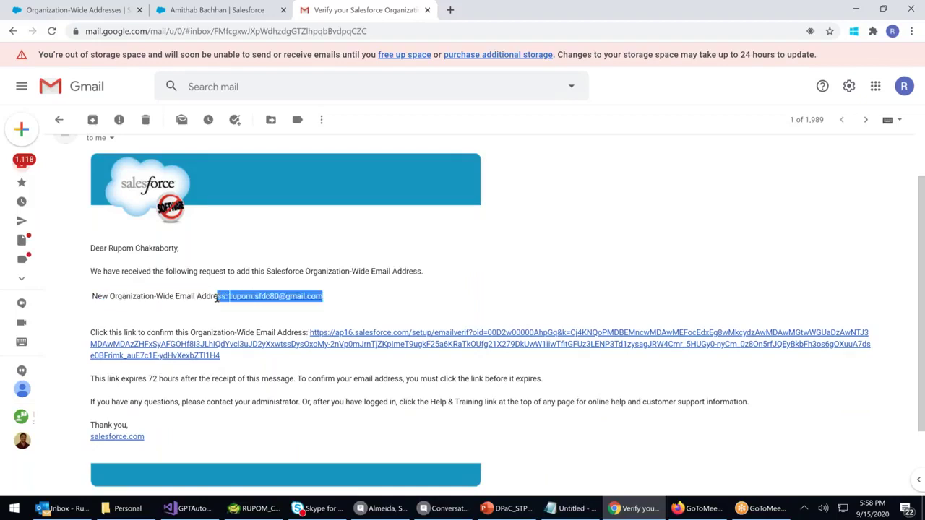
Follow the email's confirmation link, then reload Organization-Wide Addresses to show Verified status
{"action": "left_click", "coordinate": [388, 349]}
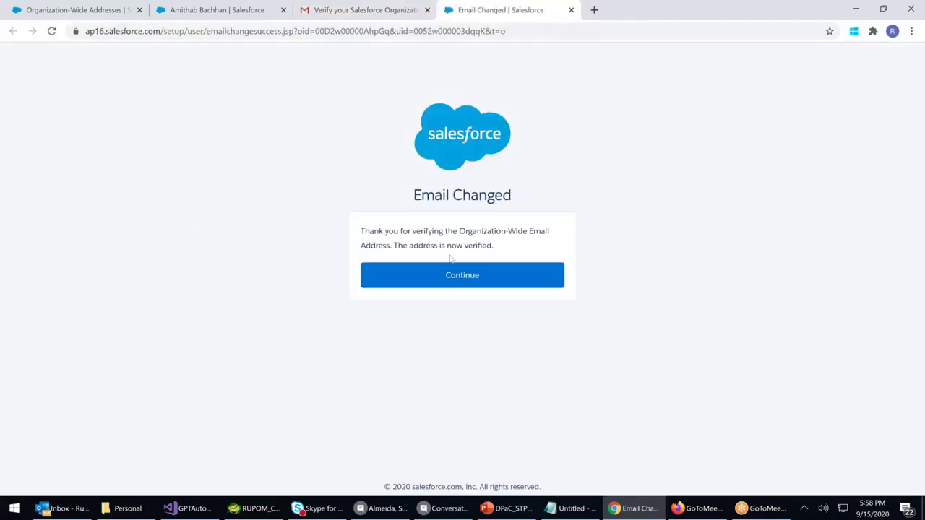
{"action": "left_click", "coordinate": [451, 282]}
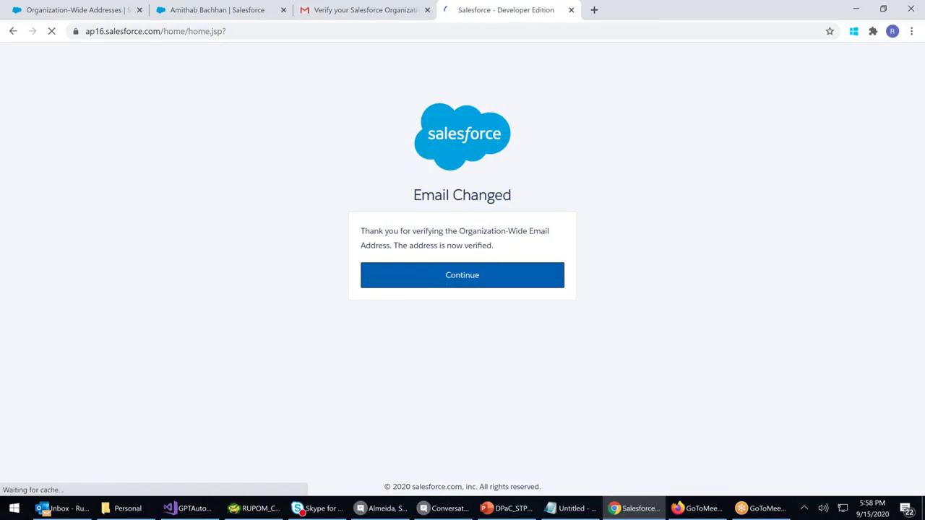
{"action": "key", "text": "ctrl+w"}
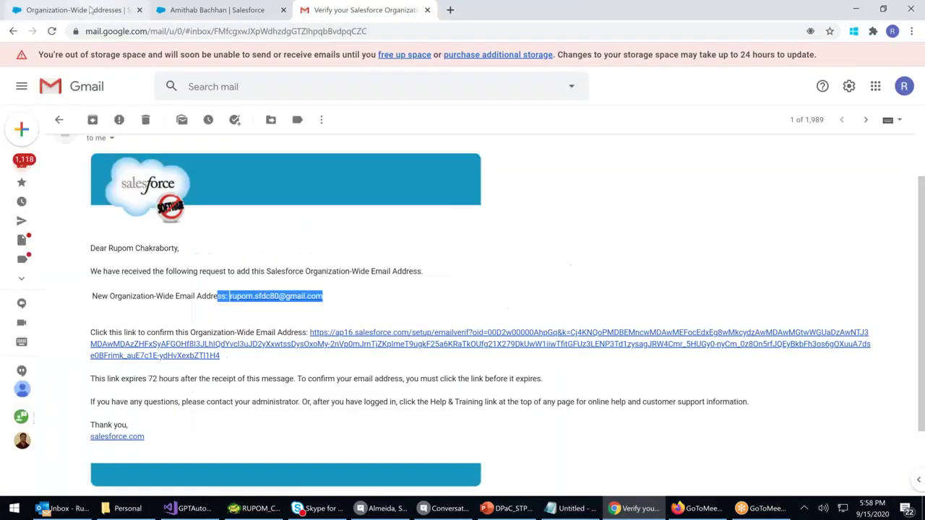
{"action": "left_click", "coordinate": [91, 10]}
{"action": "left_click", "coordinate": [294, 31]}
{"action": "key", "text": "Return"}
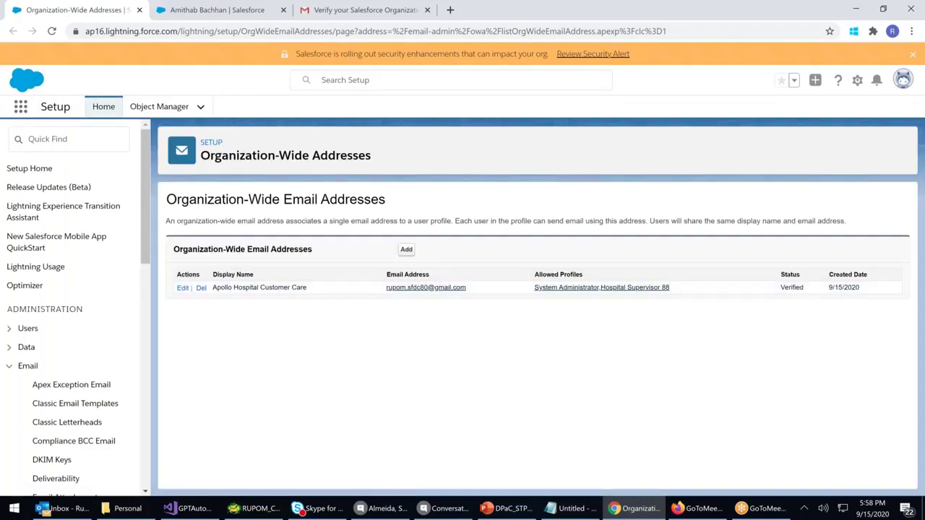
Open the Ministry Of Home Affairs contact from Contacts and show its Details
{"action": "left_click", "coordinate": [231, 10]}
{"action": "left_click", "coordinate": [479, 90]}
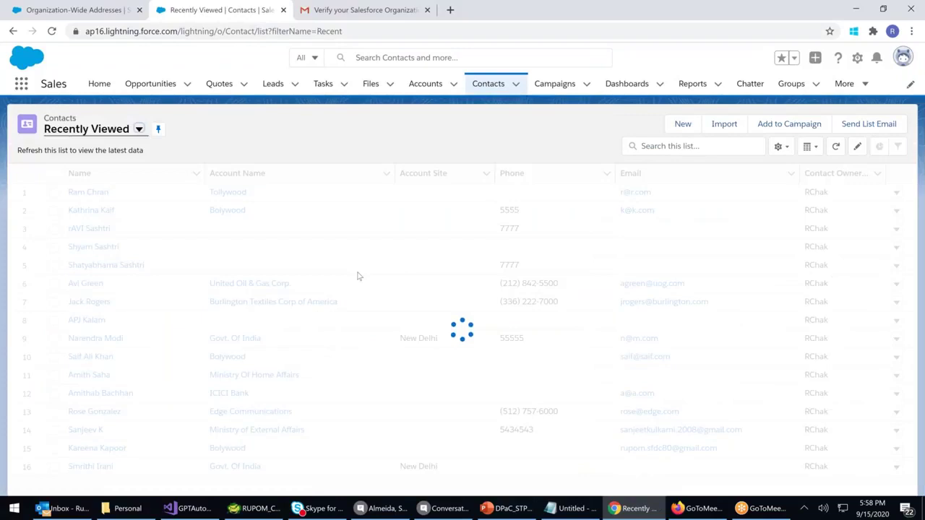
{"action": "left_click", "coordinate": [93, 394]}
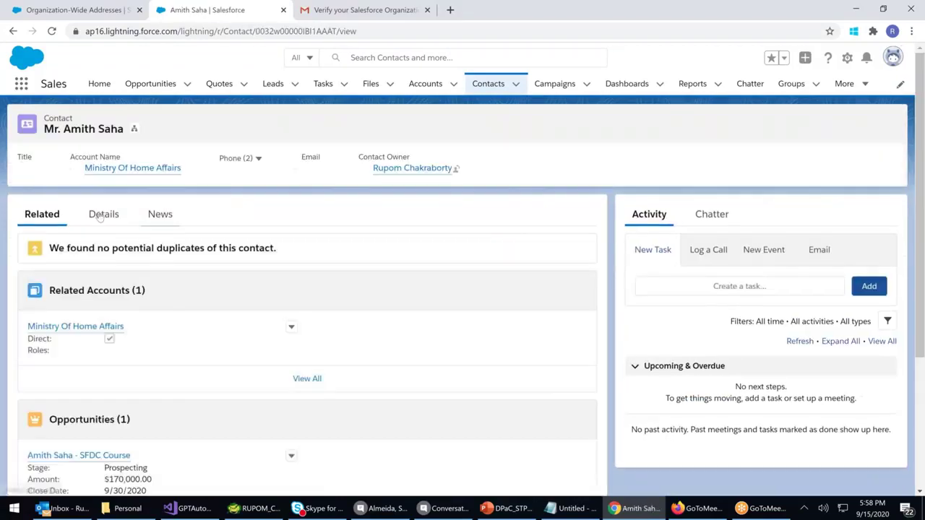
{"action": "left_click", "coordinate": [101, 215]}
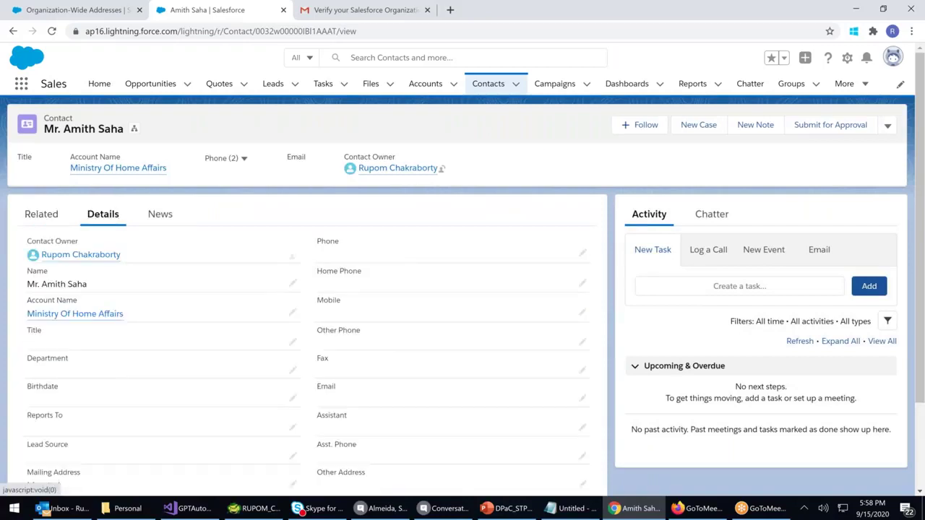
Enter the contact's phone, mobile number and e-mail address and save the record
{"action": "left_click", "coordinate": [583, 253]}
{"action": "type", "text": "44444"}
{"action": "left_click", "coordinate": [331, 425]}
{"action": "type", "text": "55555"}
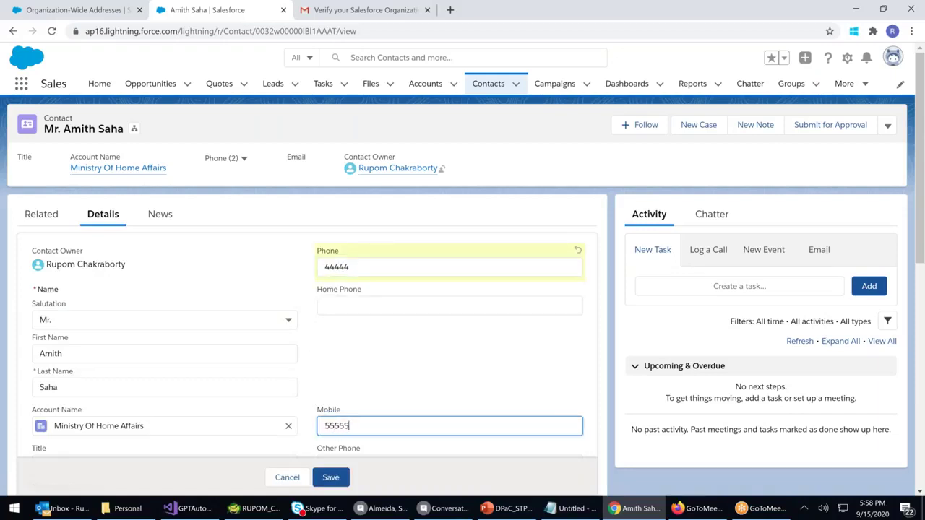
{"action": "scroll", "coordinate": [343, 366], "scroll_direction": "down", "scroll_amount": 3}
{"action": "left_click", "coordinate": [325, 359]}
{"action": "type", "text": "a@s.com"}
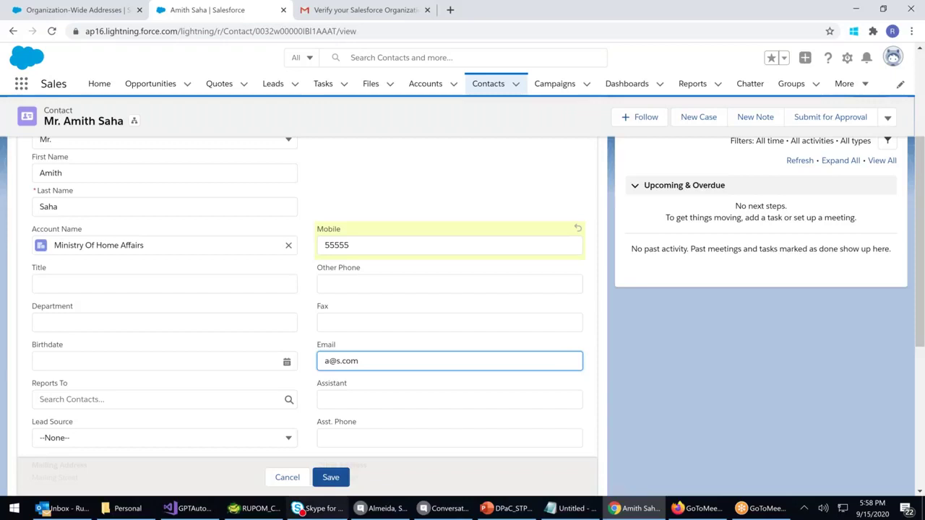
{"action": "left_click", "coordinate": [332, 478]}
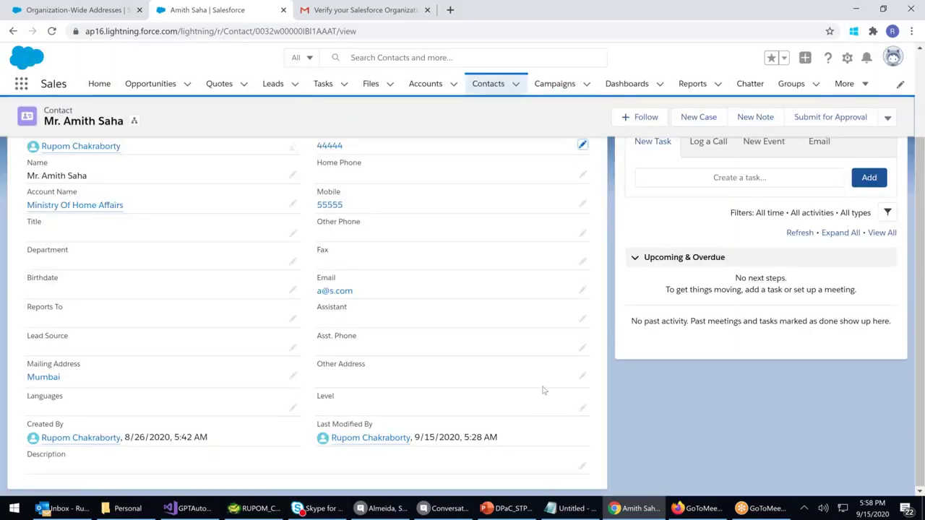
{"action": "scroll", "coordinate": [445, 316], "scroll_direction": "up", "scroll_amount": 1}
{"action": "scroll", "coordinate": [817, 258], "scroll_direction": "up", "scroll_amount": 1}
Start an email to the contact and apply the Welcome New Contacts template
{"action": "left_click", "coordinate": [817, 254]}
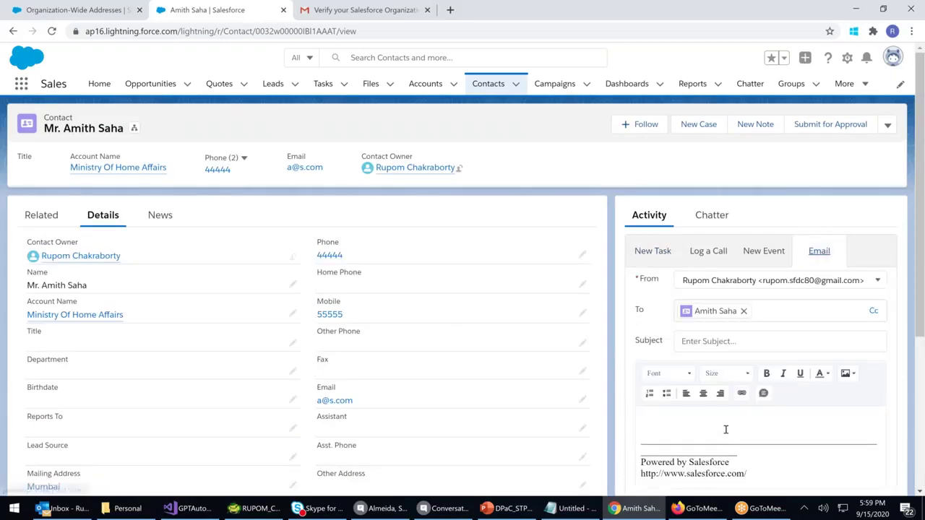
{"action": "scroll", "coordinate": [725, 429], "scroll_direction": "down", "scroll_amount": 1}
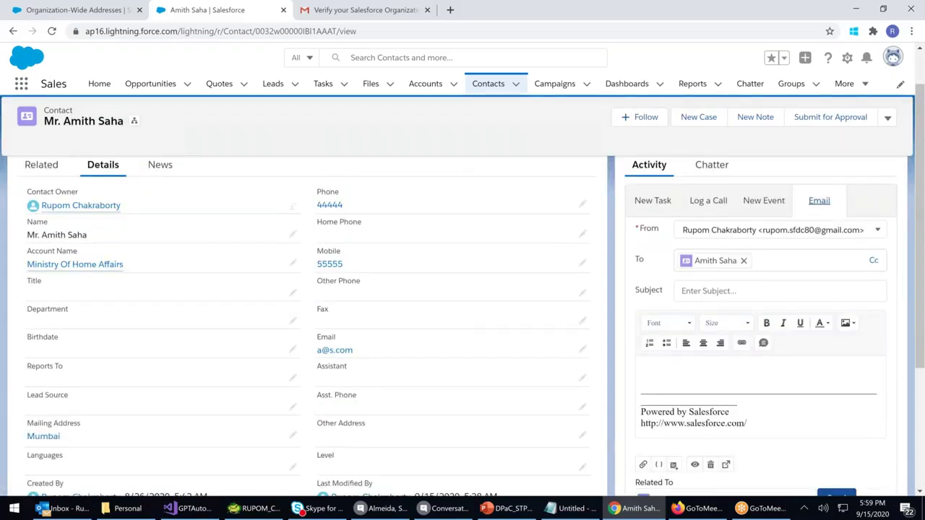
{"action": "scroll", "coordinate": [674, 402], "scroll_direction": "down", "scroll_amount": 1}
{"action": "left_click", "coordinate": [673, 395]}
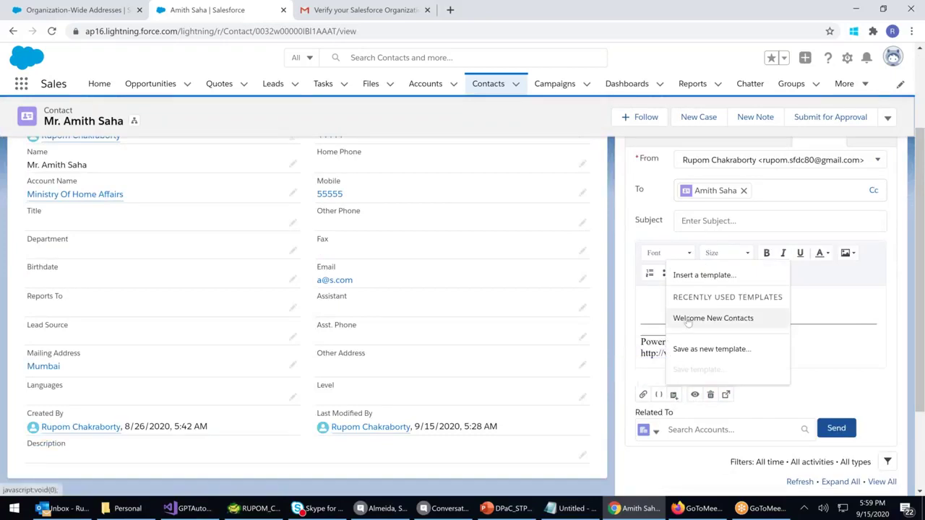
{"action": "left_click", "coordinate": [674, 395]}
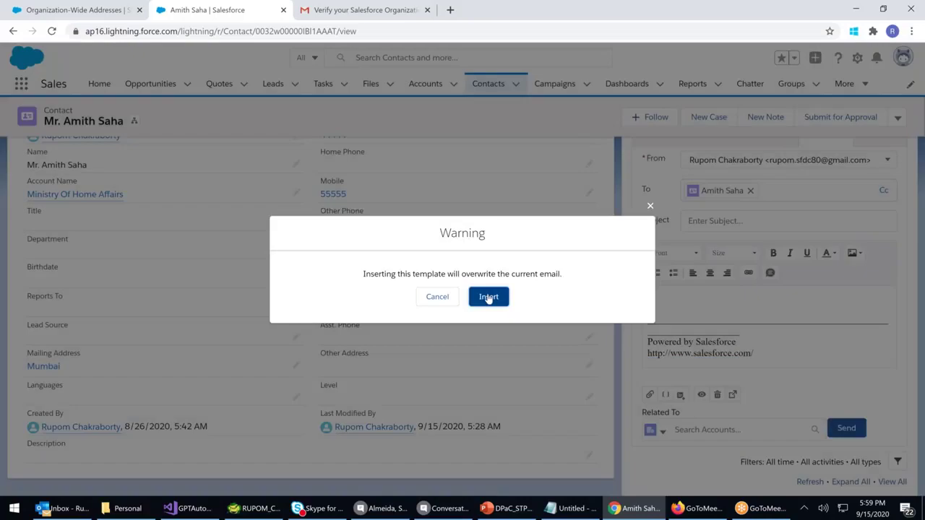
{"action": "left_click", "coordinate": [488, 297]}
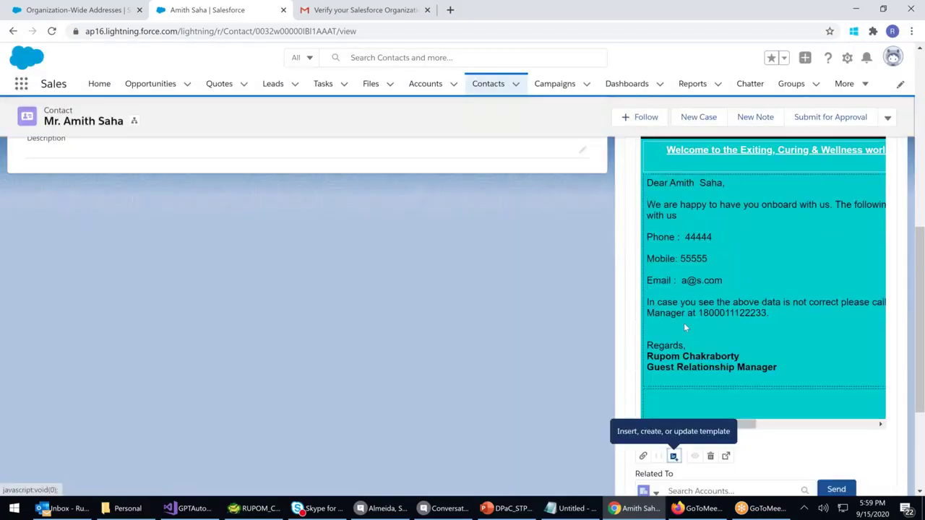
Check the From list, which offers only one sender address, then go to Recently Viewed contacts
{"action": "scroll", "coordinate": [684, 323], "scroll_direction": "up", "scroll_amount": 5}
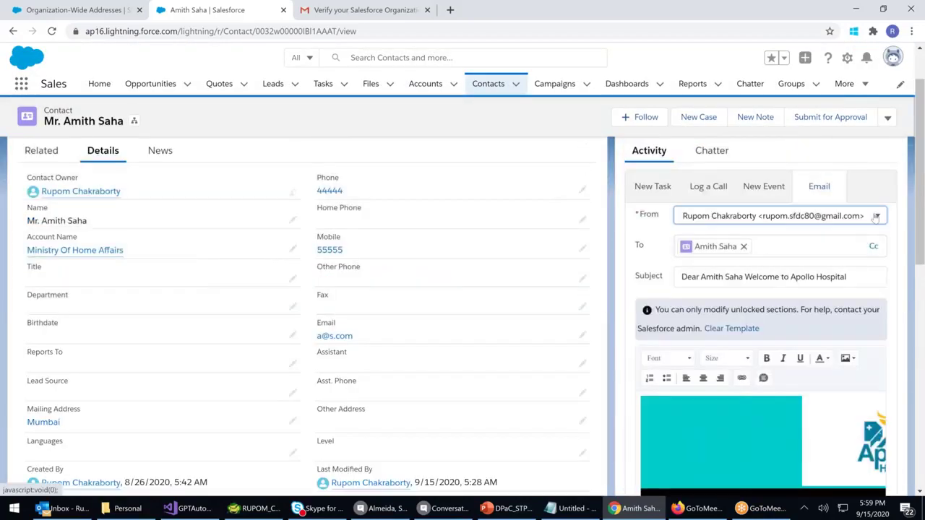
{"action": "left_click", "coordinate": [875, 217]}
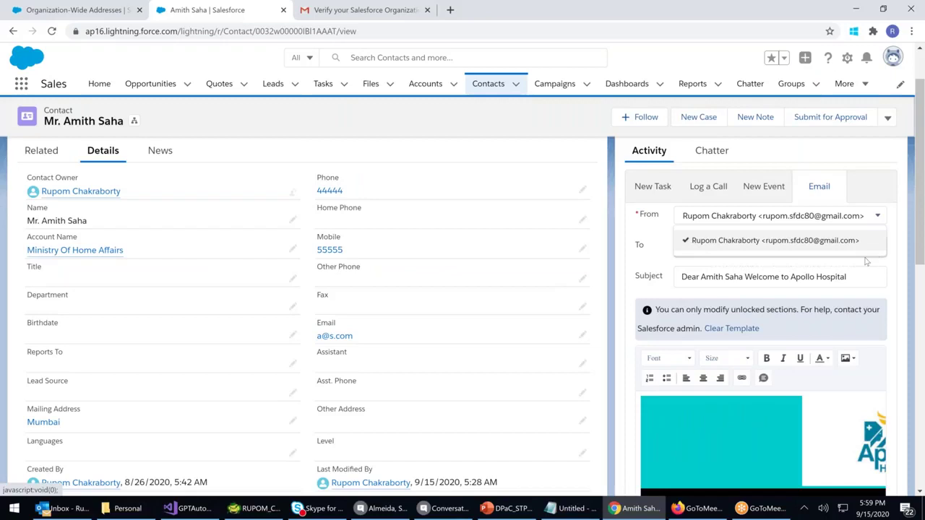
{"action": "left_click", "coordinate": [875, 217]}
{"action": "left_click", "coordinate": [876, 217]}
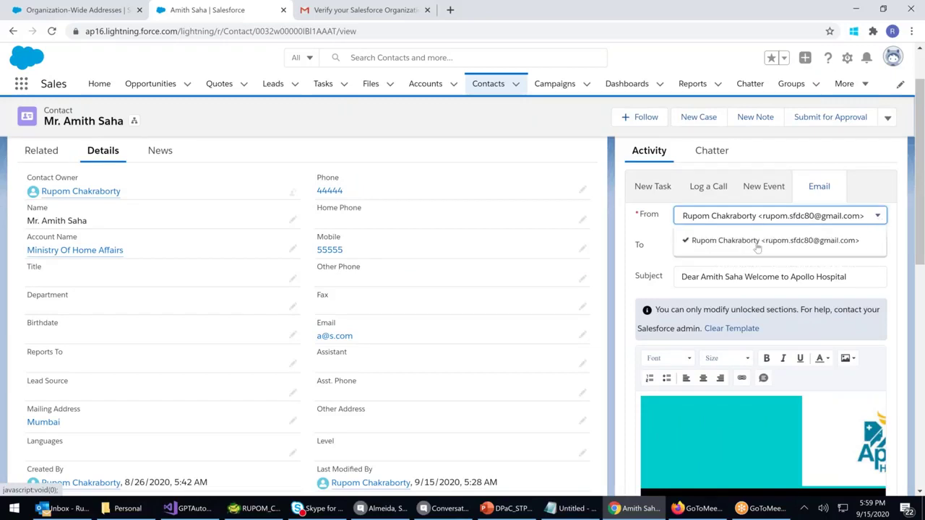
{"action": "left_click", "coordinate": [877, 221]}
{"action": "left_click", "coordinate": [876, 217]}
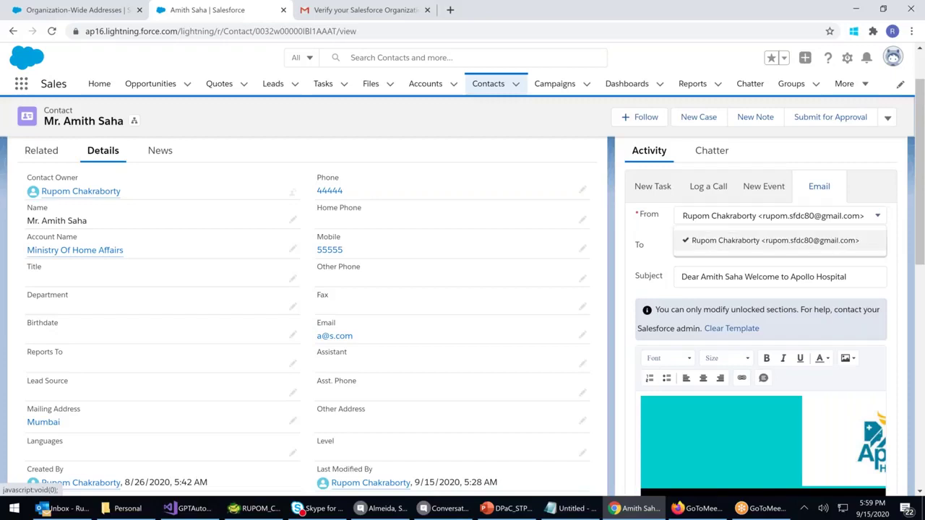
{"action": "left_click", "coordinate": [642, 236]}
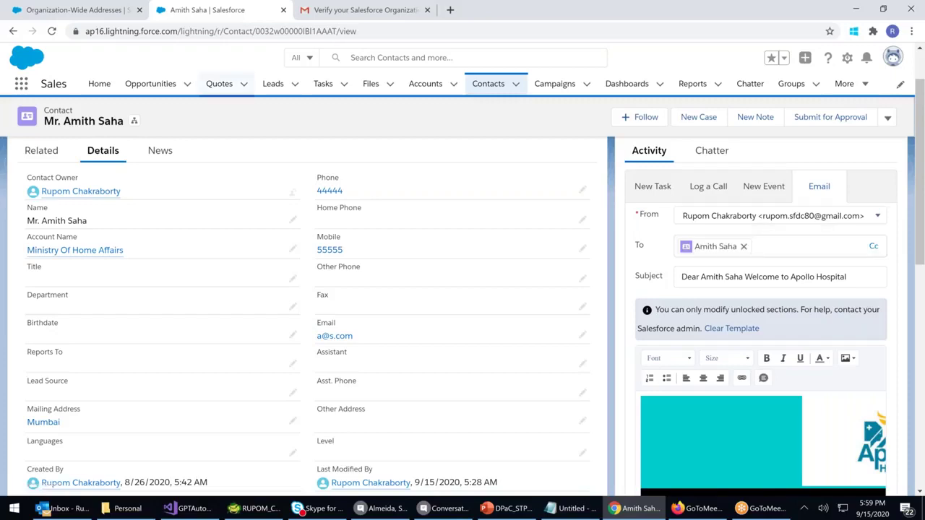
{"action": "left_click", "coordinate": [490, 87]}
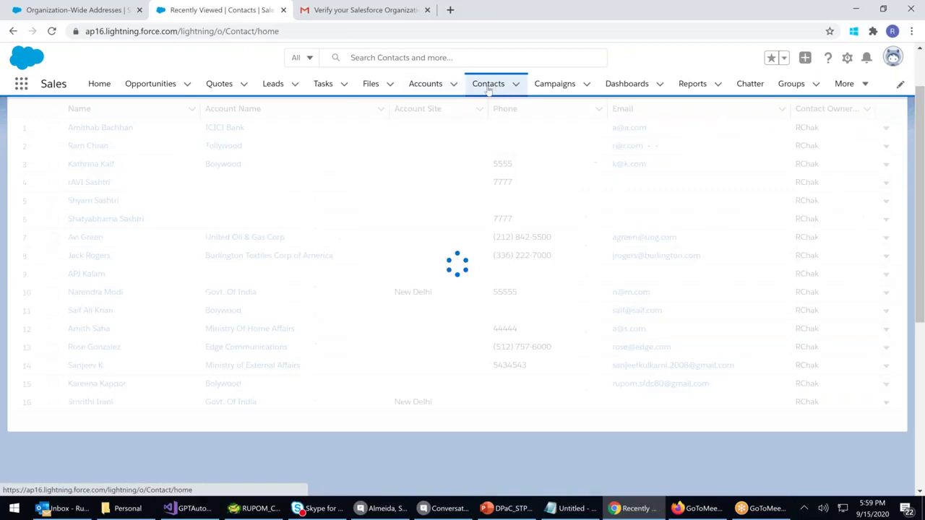
Reload the Contacts list and open the contact's record
{"action": "left_click", "coordinate": [368, 34]}
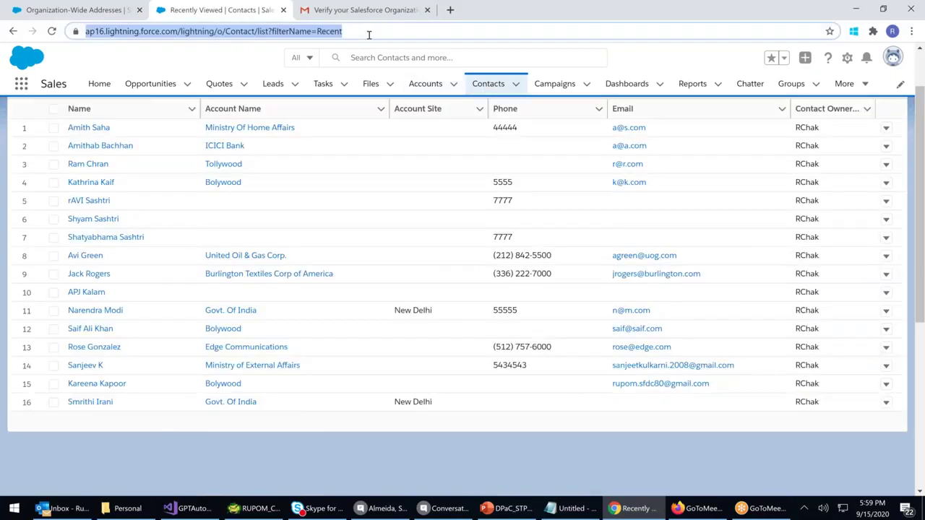
{"action": "key", "text": "Return"}
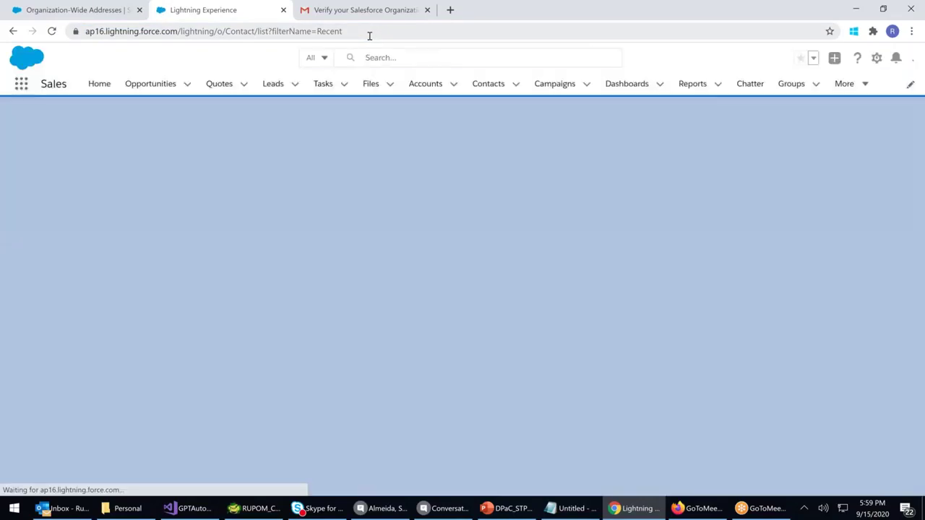
{"action": "left_click", "coordinate": [369, 36]}
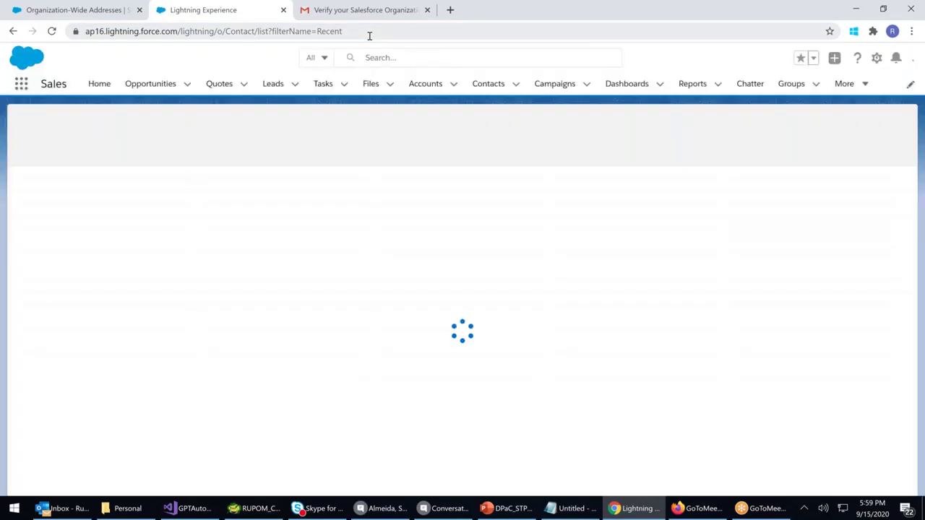
{"action": "key", "text": "Return"}
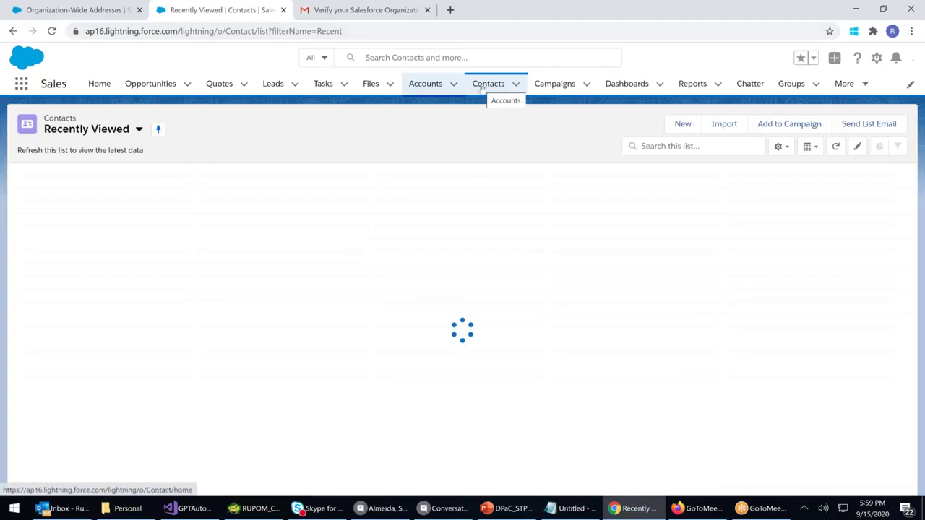
{"action": "left_click", "coordinate": [482, 87]}
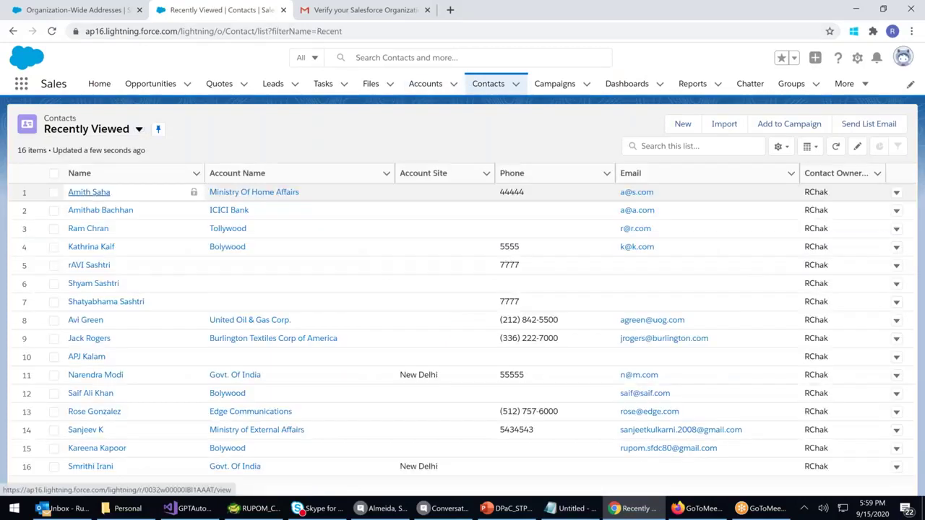
{"action": "left_click", "coordinate": [89, 192]}
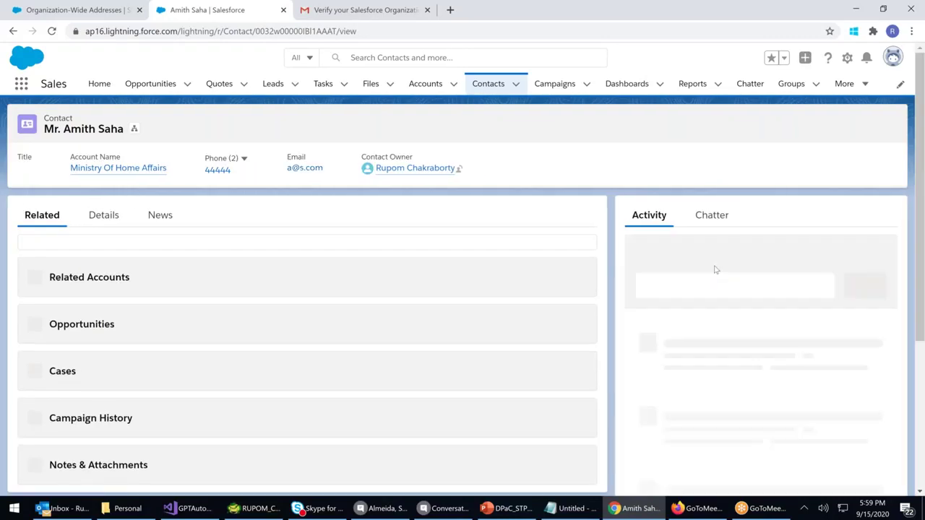
Check the sender addresses in the contact email's From list, then return to Organization-Wide Addresses
{"action": "left_click", "coordinate": [815, 253]}
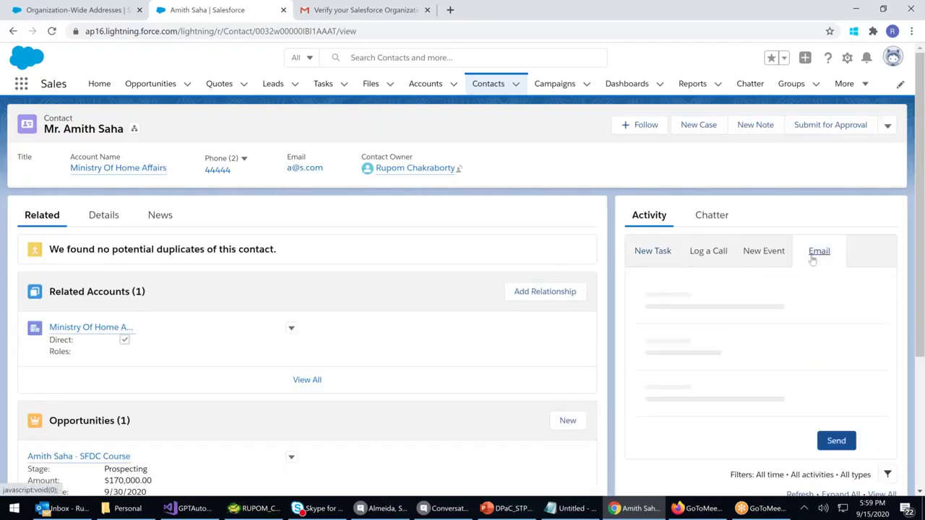
{"action": "left_click", "coordinate": [877, 282]}
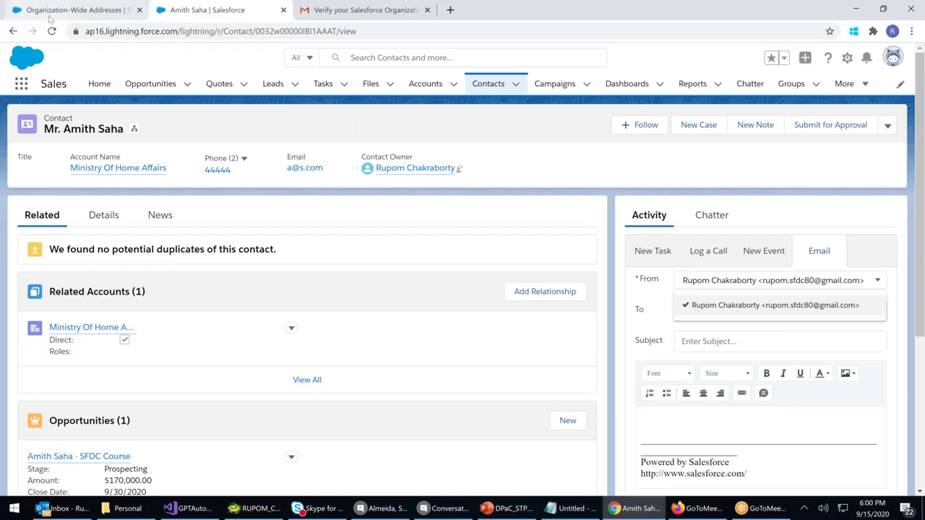
{"action": "left_click", "coordinate": [73, 10]}
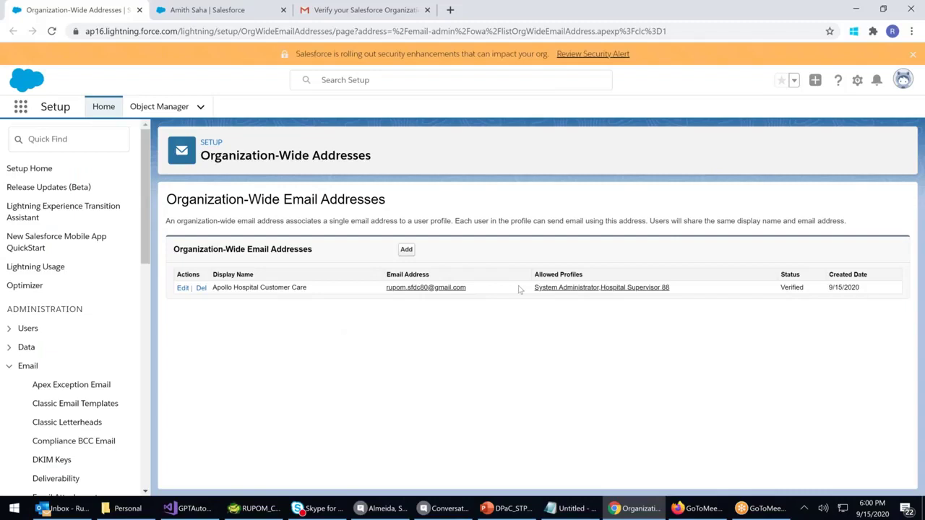
Review the verified Apollo Hospital Customer Care address and its profiles, then switch to Outlook
{"action": "left_click_drag", "start_coordinate": [617, 296], "coordinate": [456, 357]}
{"action": "left_click", "coordinate": [457, 358]}
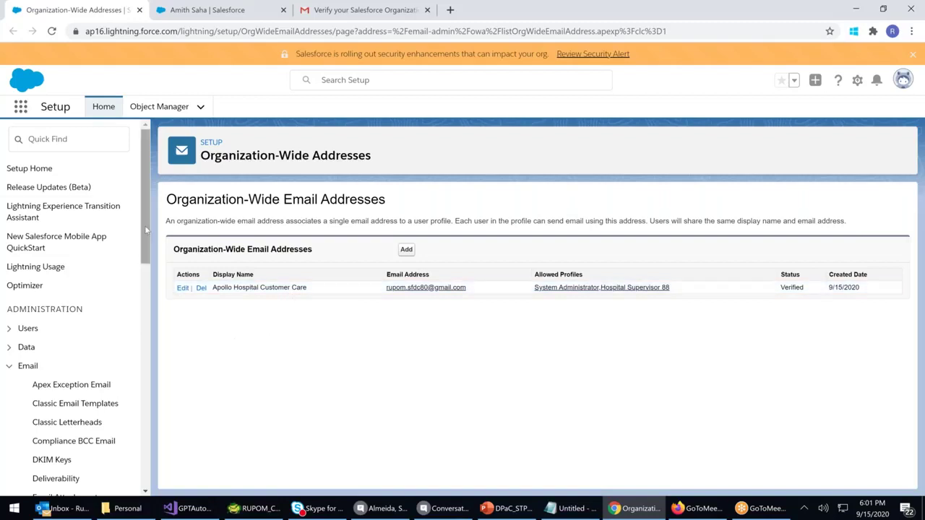
{"action": "scroll", "coordinate": [144, 225], "scroll_direction": "down", "scroll_amount": 2}
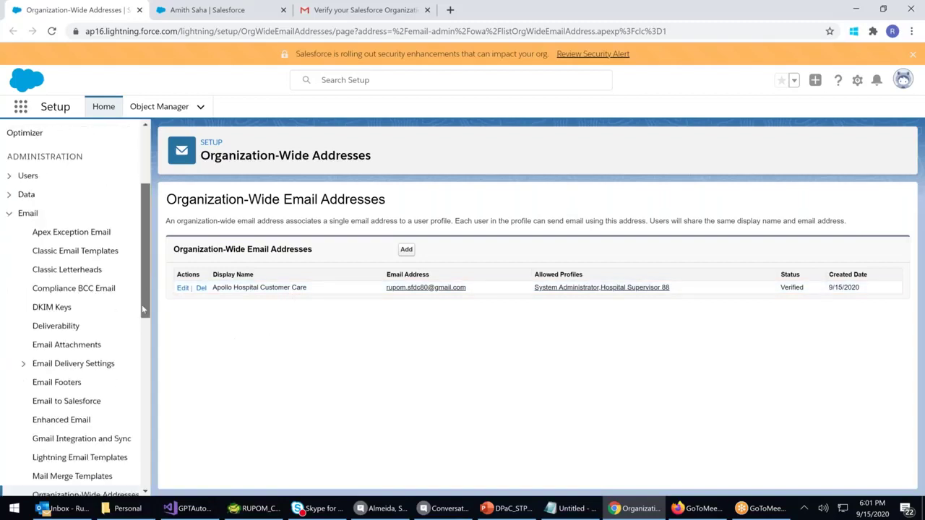
{"action": "left_click", "coordinate": [80, 510]}
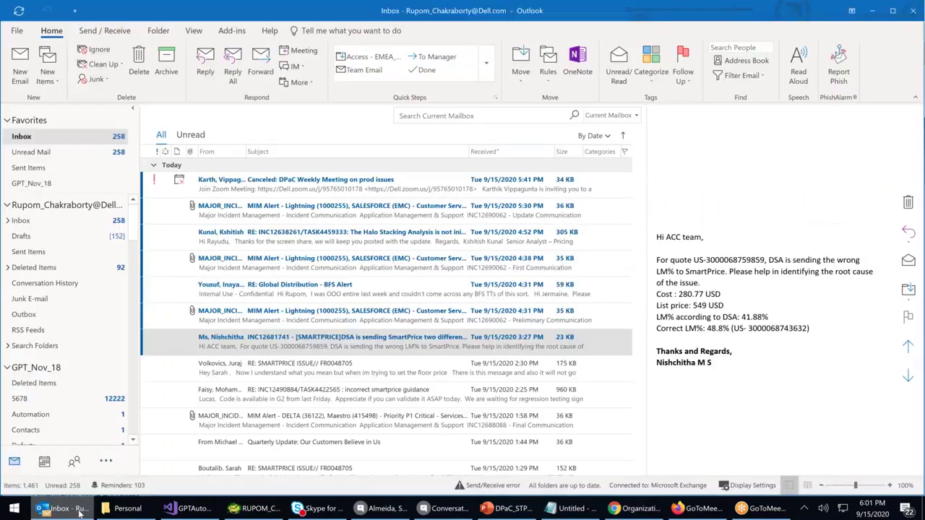
{"action": "left_click", "coordinate": [434, 263]}
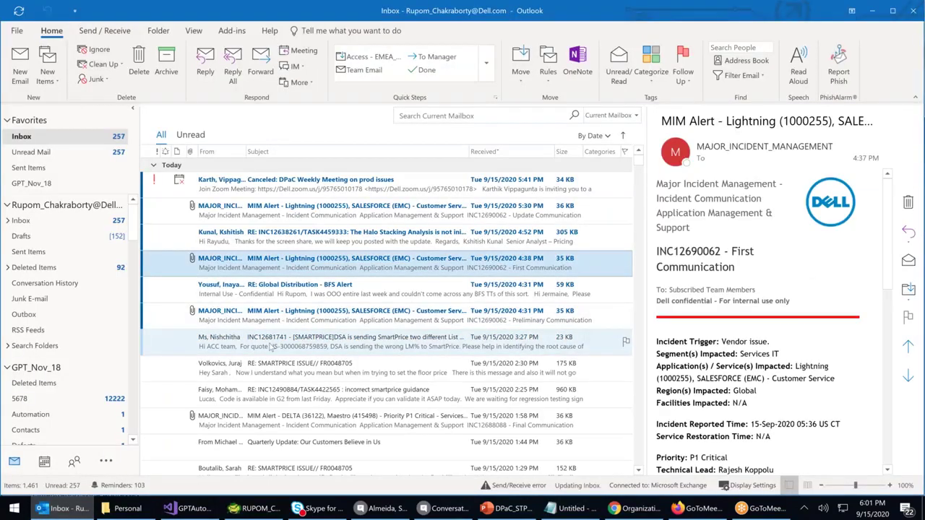
Open the Daily Dell Inc. Digest for International Team email and view its sender's contact card
{"action": "scroll", "coordinate": [271, 347], "scroll_direction": "down", "scroll_amount": 2}
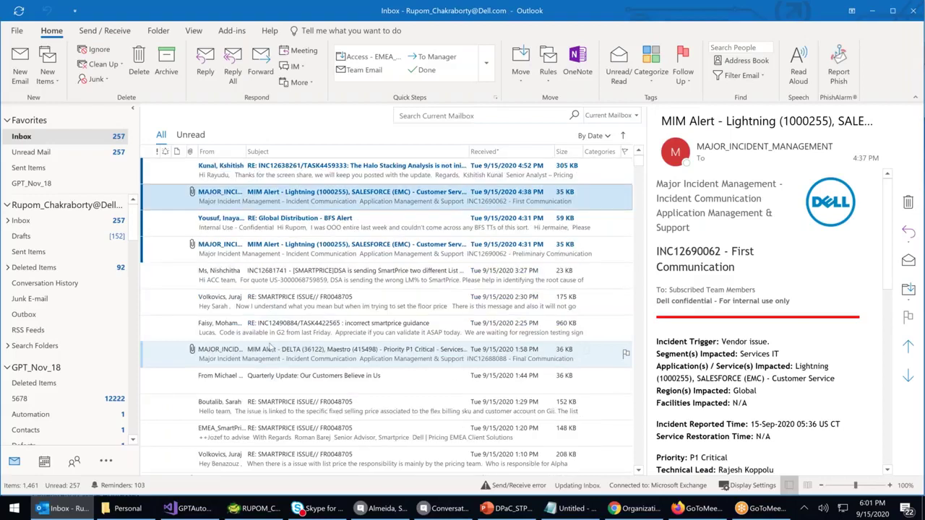
{"action": "scroll", "coordinate": [271, 349], "scroll_direction": "down", "scroll_amount": 2}
{"action": "scroll", "coordinate": [271, 349], "scroll_direction": "down", "scroll_amount": 1}
{"action": "left_click", "coordinate": [271, 349]}
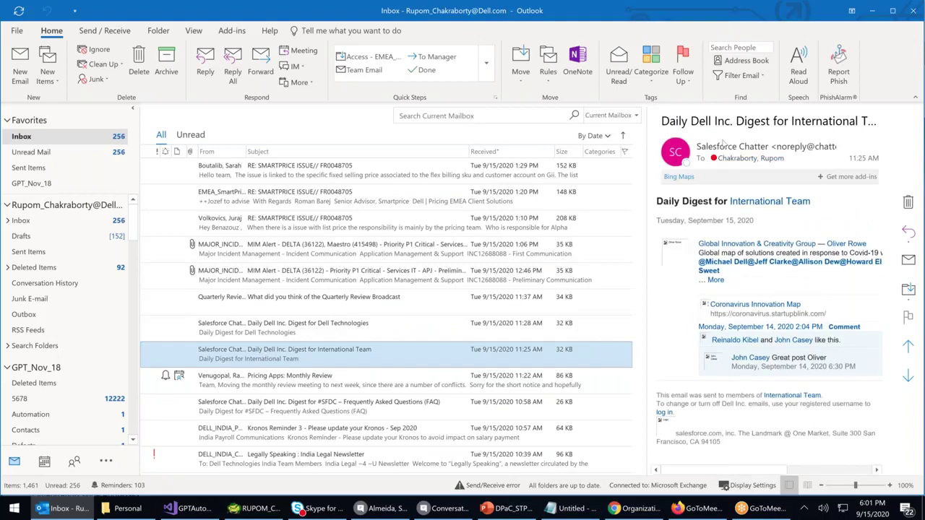
{"action": "left_click", "coordinate": [788, 146]}
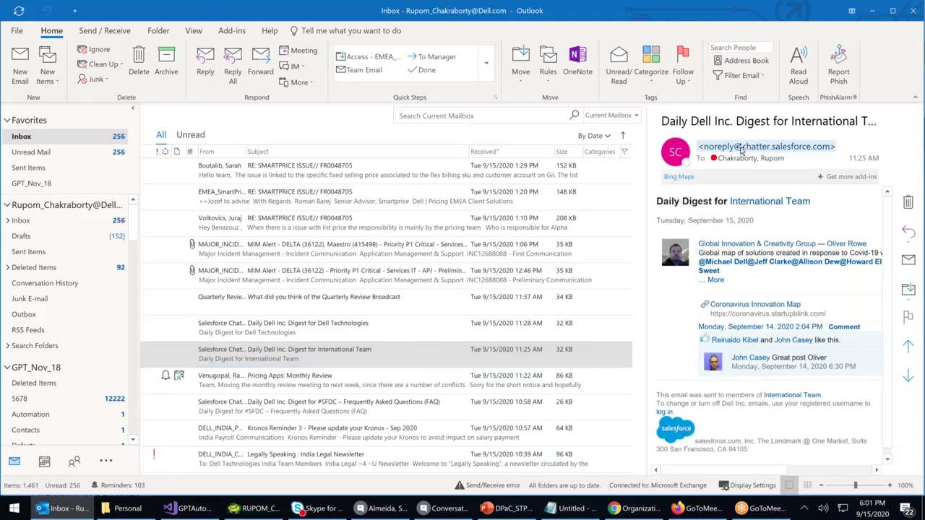
{"action": "left_click", "coordinate": [741, 148]}
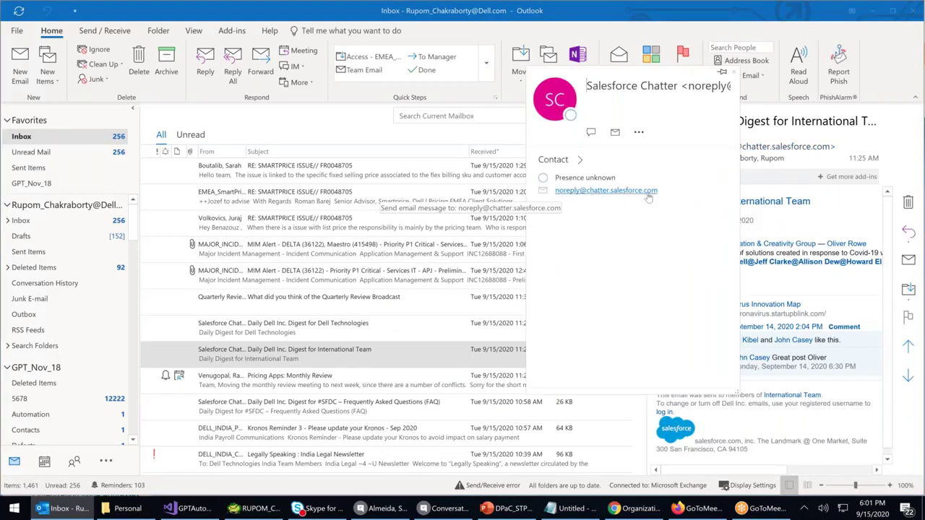
{"action": "left_click", "coordinate": [735, 73]}
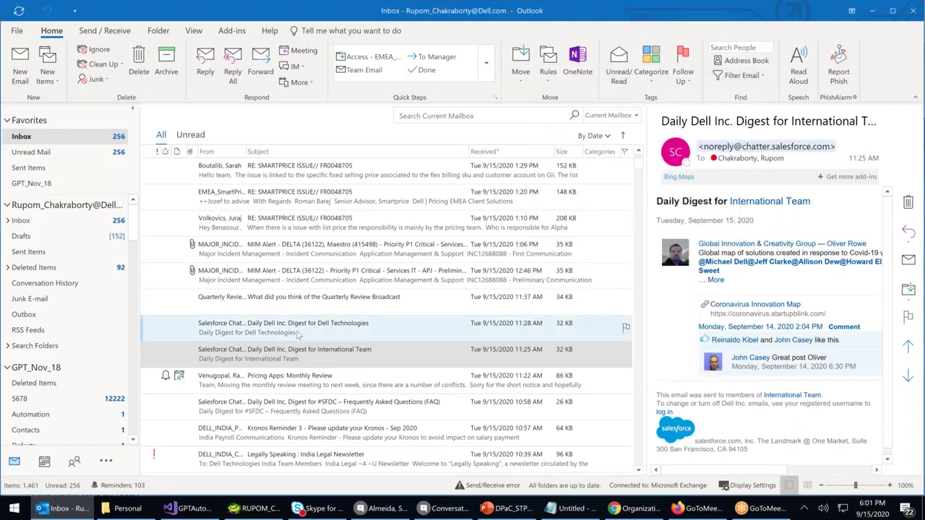
Minimize Outlook to return to Salesforce
{"action": "scroll", "coordinate": [297, 334], "scroll_direction": "down", "scroll_amount": 1}
{"action": "scroll", "coordinate": [297, 334], "scroll_direction": "down", "scroll_amount": 3}
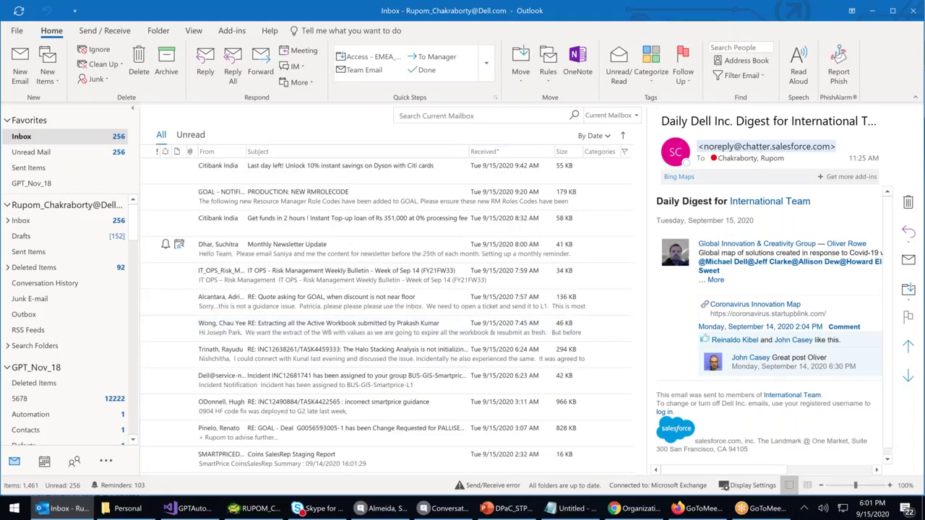
{"action": "left_click", "coordinate": [873, 12]}
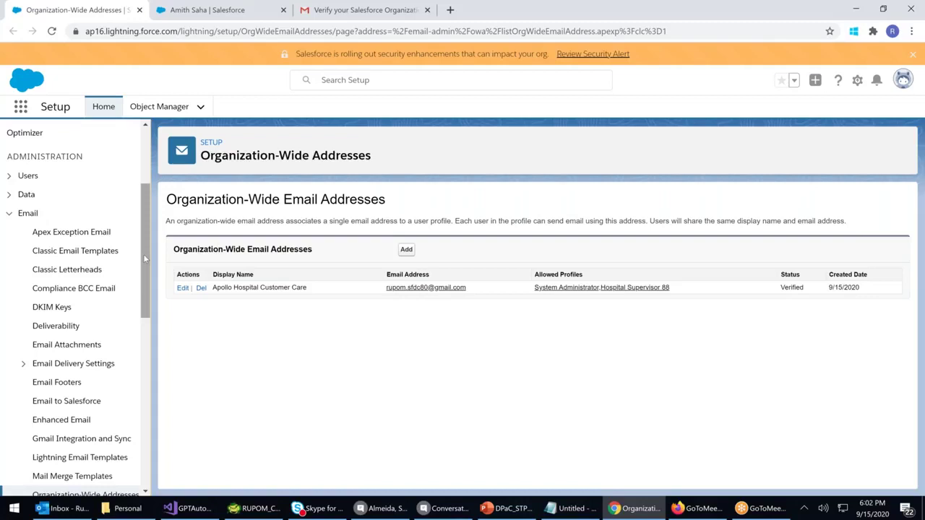
Open Test Deliverability and send the test emails to the existing address
{"action": "scroll", "coordinate": [135, 296], "scroll_direction": "down", "scroll_amount": 3}
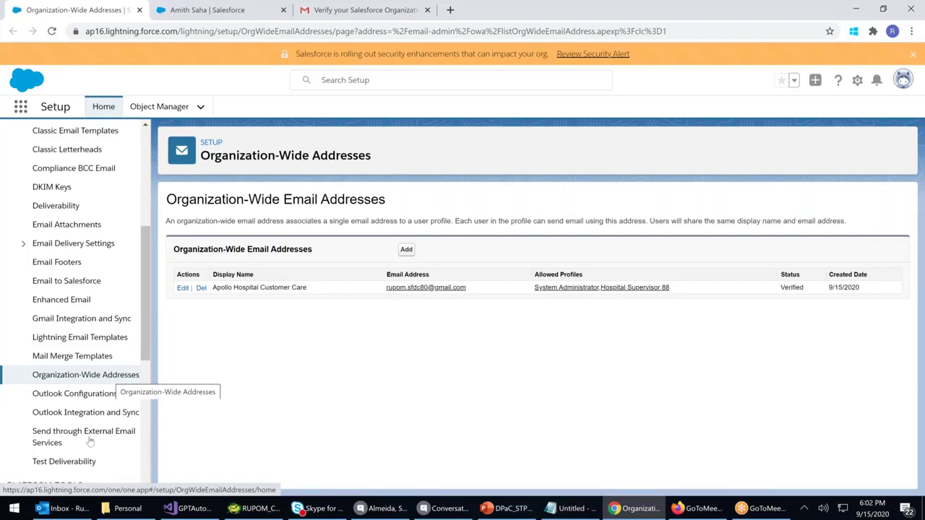
{"action": "left_click", "coordinate": [66, 461]}
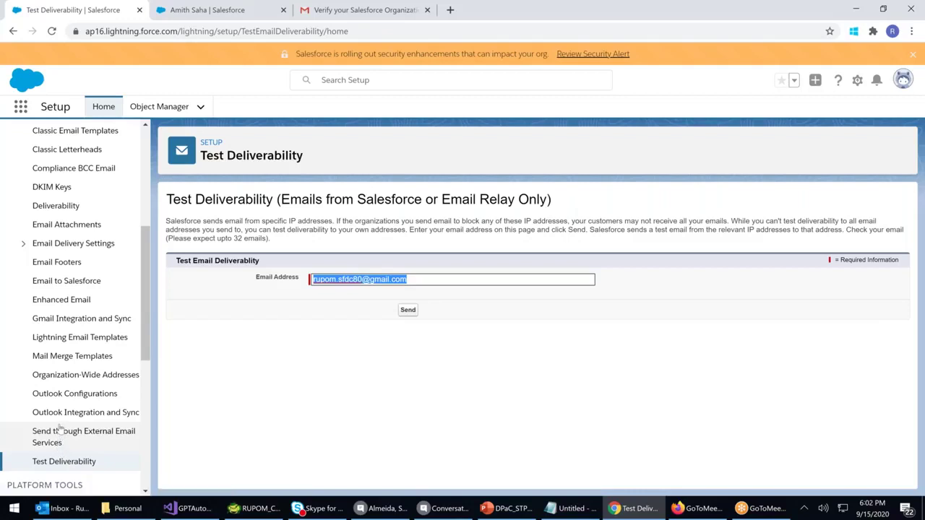
{"action": "scroll", "coordinate": [60, 428], "scroll_direction": "down", "scroll_amount": 1}
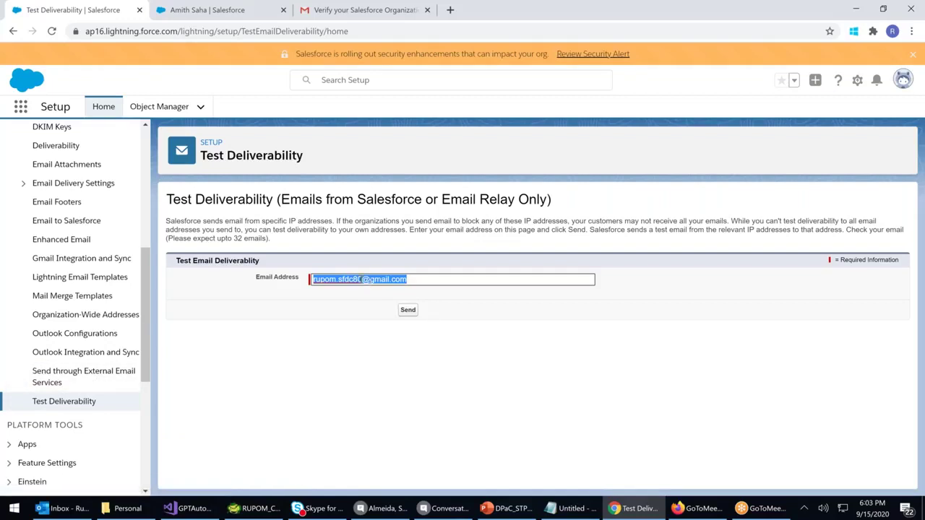
{"action": "left_click", "coordinate": [402, 314]}
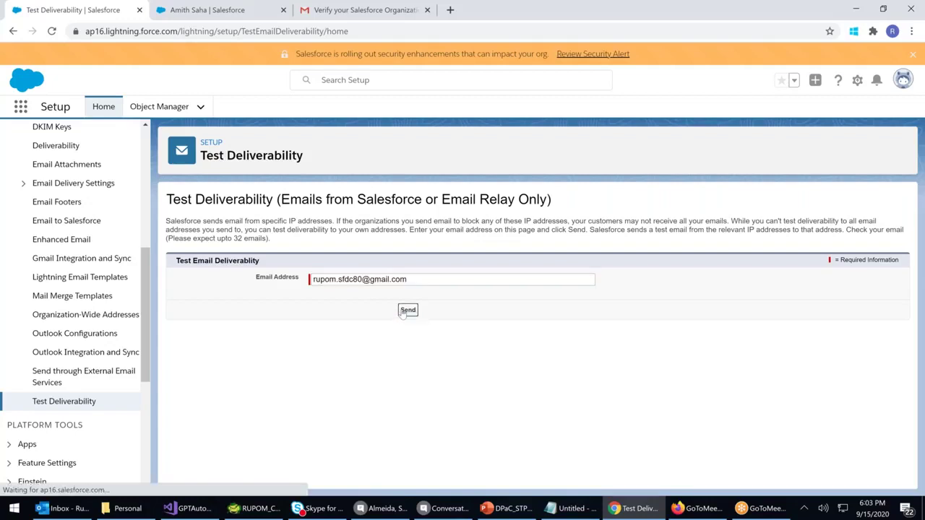
Highlight the 16-messages-sent confirmation and the note to expect up to 32 emails
{"action": "left_click", "coordinate": [216, 264]}
{"action": "left_click_drag", "start_coordinate": [216, 264], "coordinate": [375, 278]}
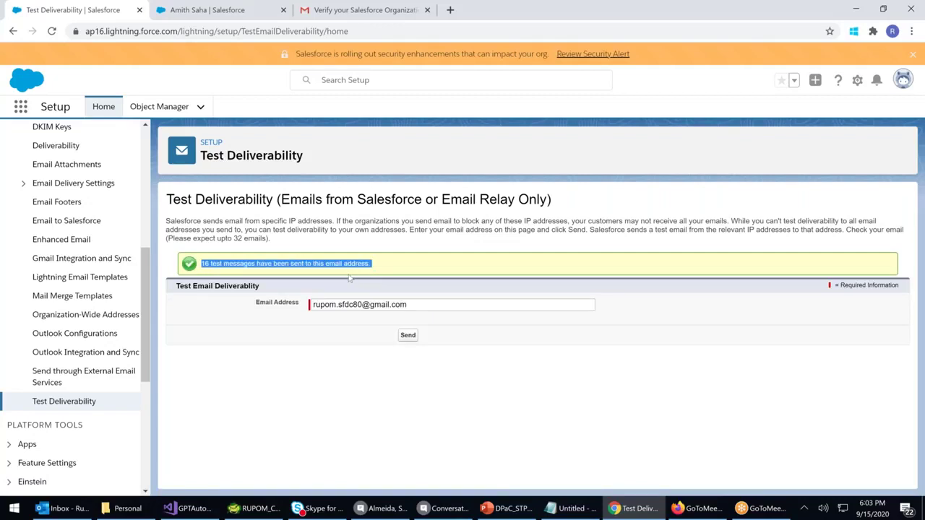
{"action": "left_click_drag", "start_coordinate": [197, 239], "coordinate": [267, 239]}
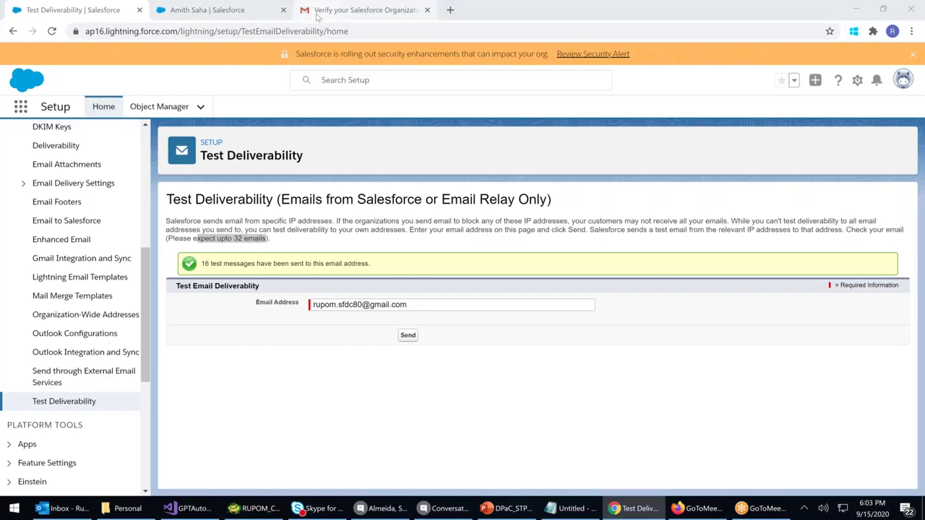
Switch to Gmail, refresh the inbox, and tick the first Salesforce test emails through .209
{"action": "left_click", "coordinate": [317, 16]}
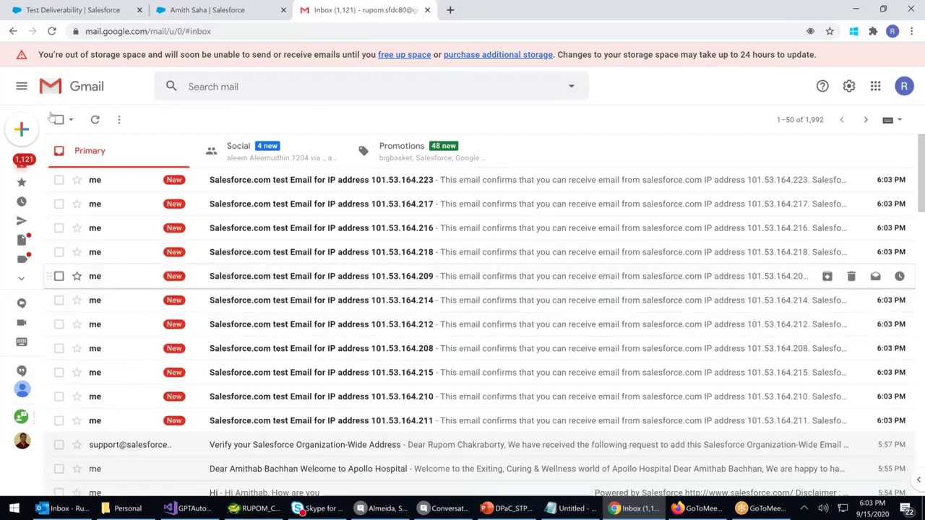
{"action": "left_click", "coordinate": [95, 119]}
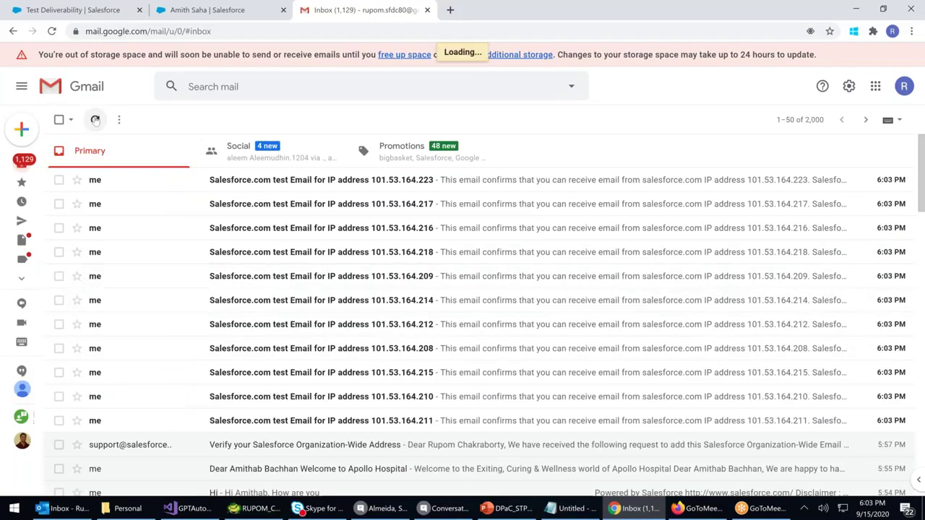
{"action": "left_click", "coordinate": [59, 180]}
{"action": "left_click", "coordinate": [59, 204]}
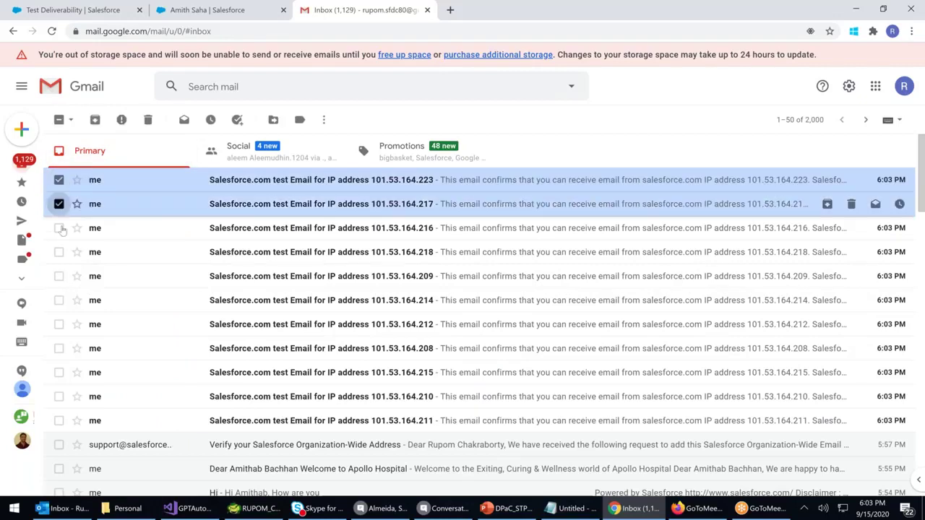
{"action": "left_click", "coordinate": [59, 227]}
{"action": "left_click", "coordinate": [59, 252]}
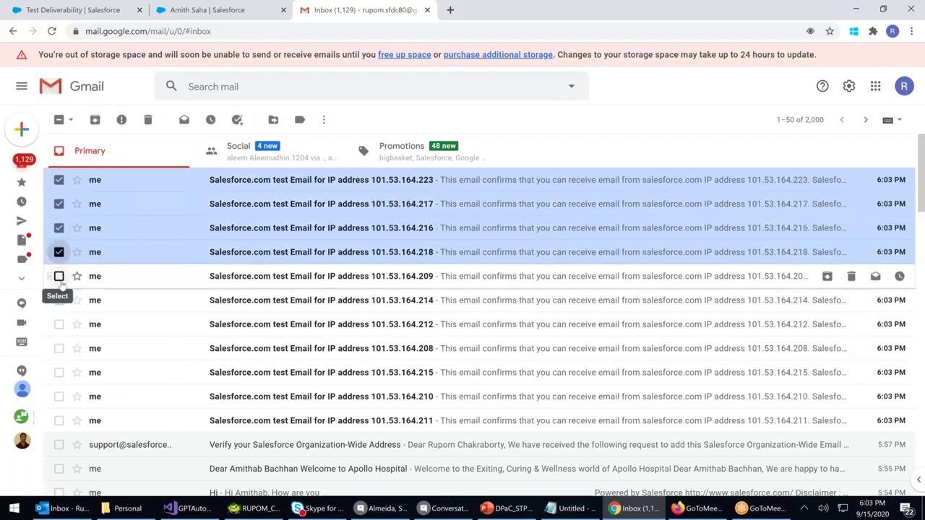
{"action": "left_click", "coordinate": [59, 276]}
Tick the .214, .212, .208, .215, .210 and .211 test emails, then reload Gmail
{"action": "left_click", "coordinate": [59, 300]}
{"action": "left_click", "coordinate": [58, 325]}
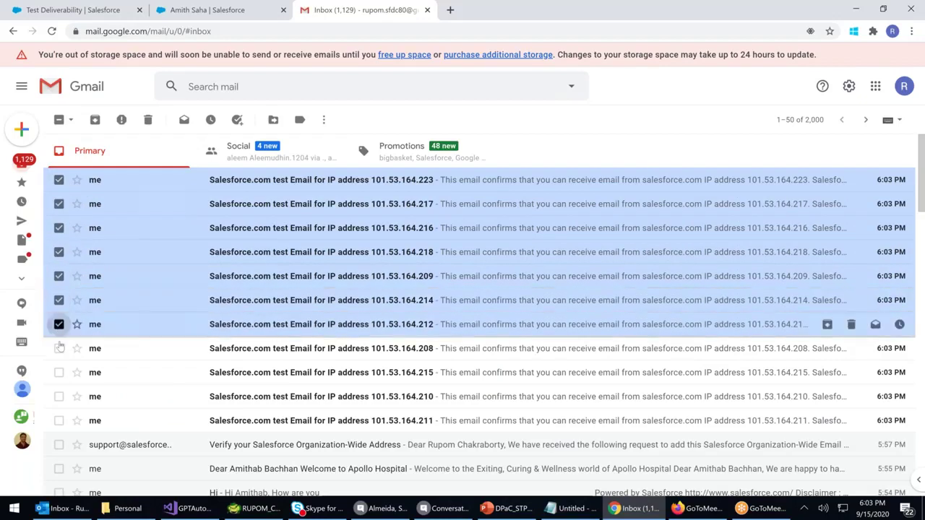
{"action": "left_click", "coordinate": [58, 349]}
{"action": "left_click", "coordinate": [59, 372]}
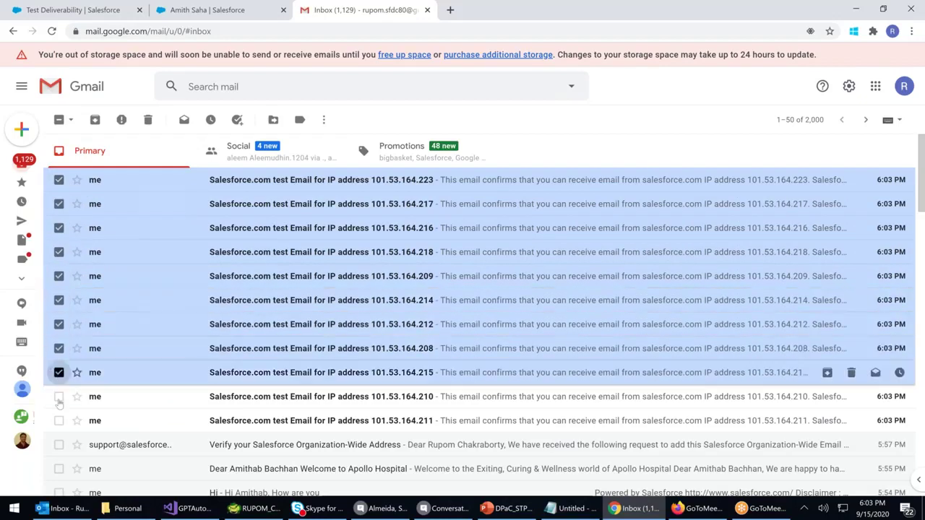
{"action": "left_click", "coordinate": [59, 420]}
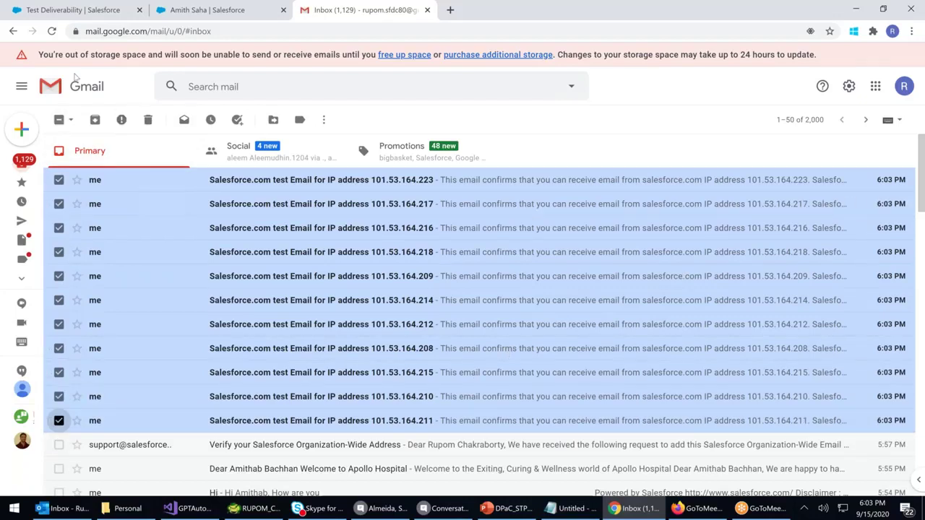
{"action": "left_click", "coordinate": [162, 29]}
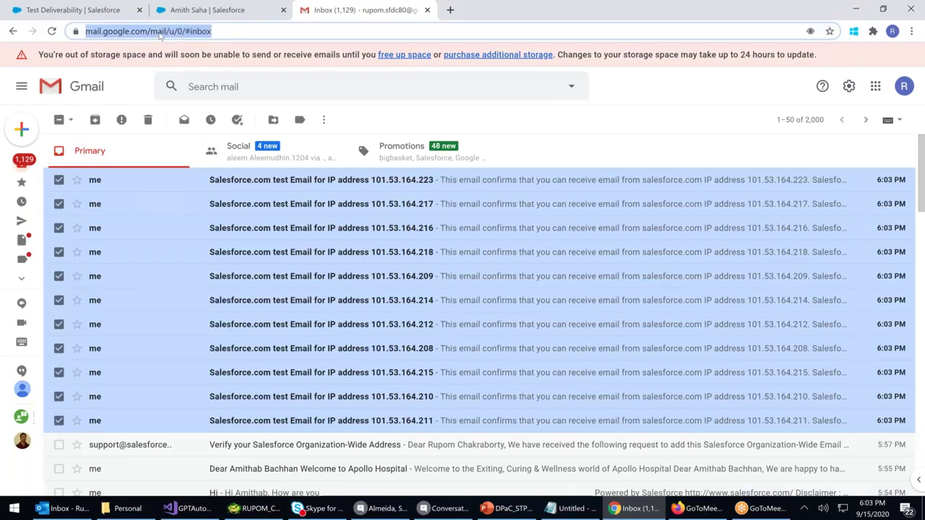
{"action": "key", "text": "Return"}
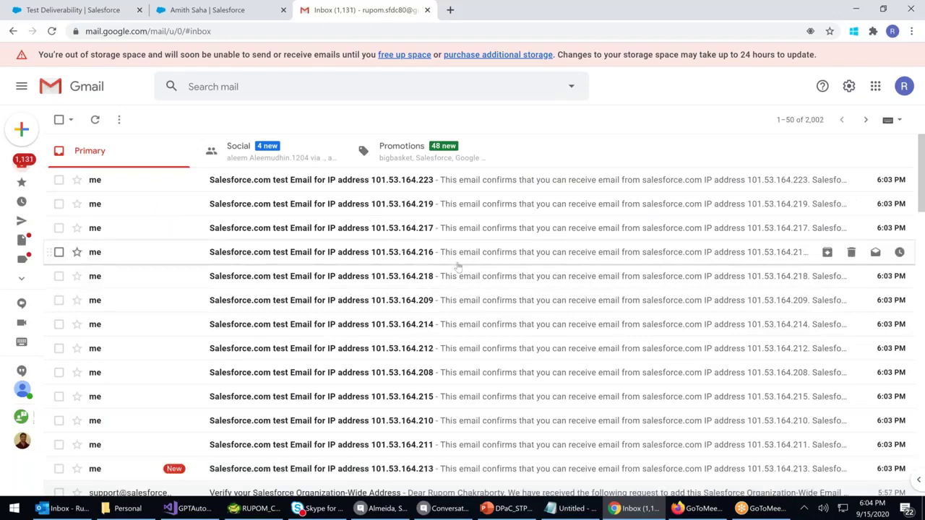
Tick the .223, .222, .219, .217, .216, .218, .209 and .214 test emails
{"action": "scroll", "coordinate": [458, 268], "scroll_direction": "down", "scroll_amount": 3}
{"action": "scroll", "coordinate": [289, 231], "scroll_direction": "up", "scroll_amount": 3}
{"action": "left_click", "coordinate": [59, 180]}
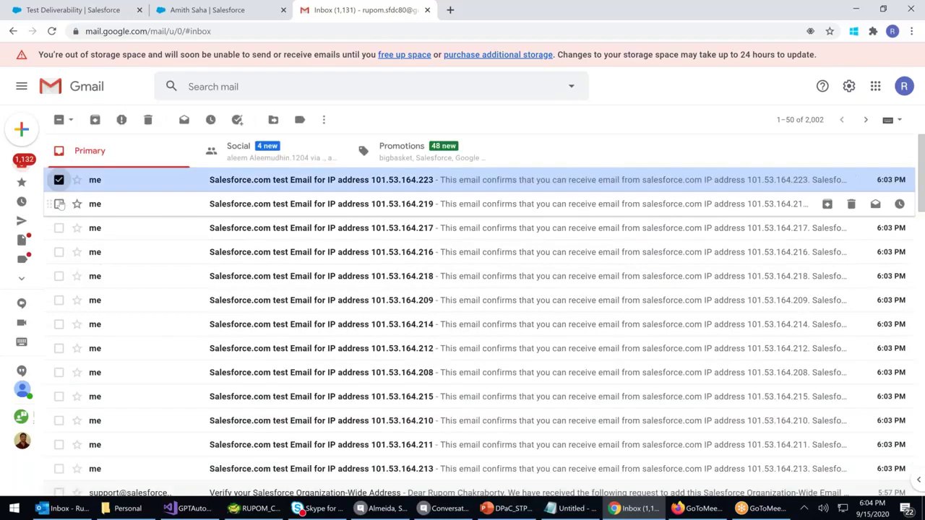
{"action": "left_click", "coordinate": [59, 204]}
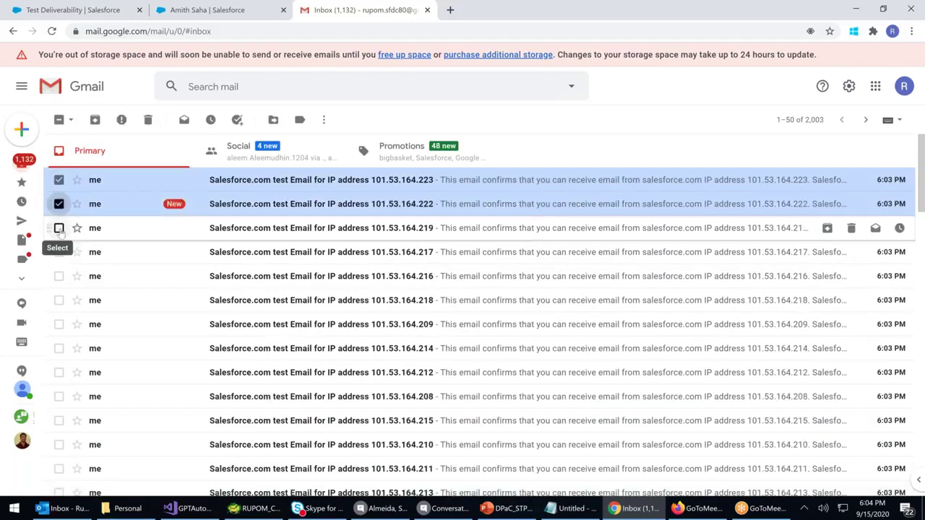
{"action": "left_click", "coordinate": [59, 228]}
{"action": "left_click", "coordinate": [59, 251]}
{"action": "left_click", "coordinate": [58, 276]}
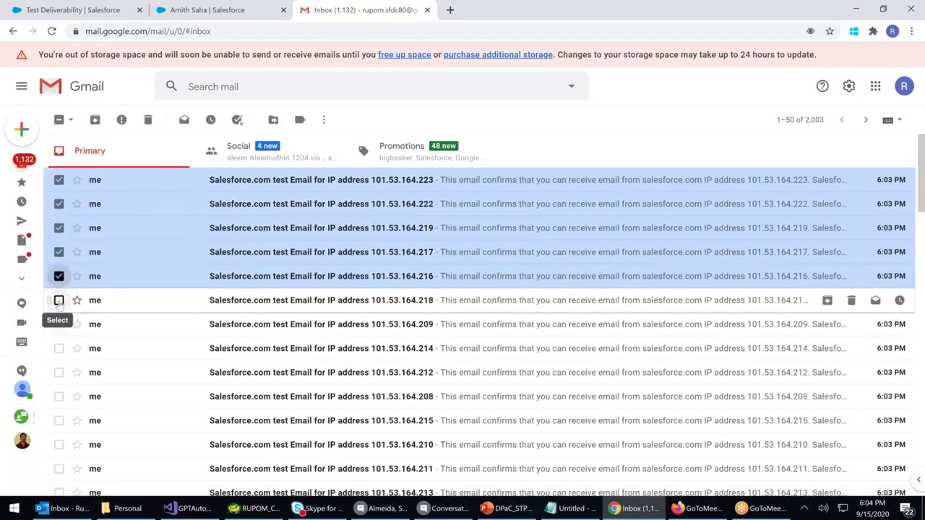
{"action": "left_click", "coordinate": [59, 300]}
{"action": "left_click", "coordinate": [59, 323]}
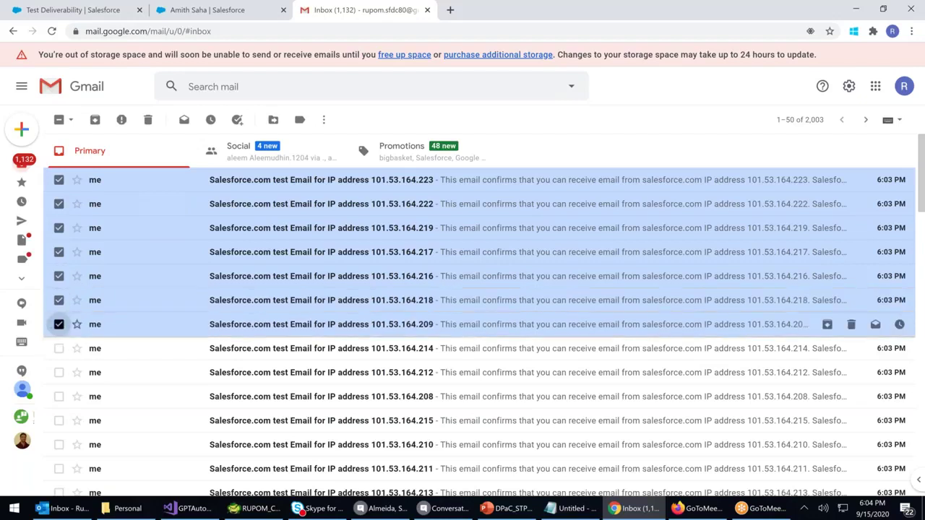
{"action": "left_click", "coordinate": [59, 349]}
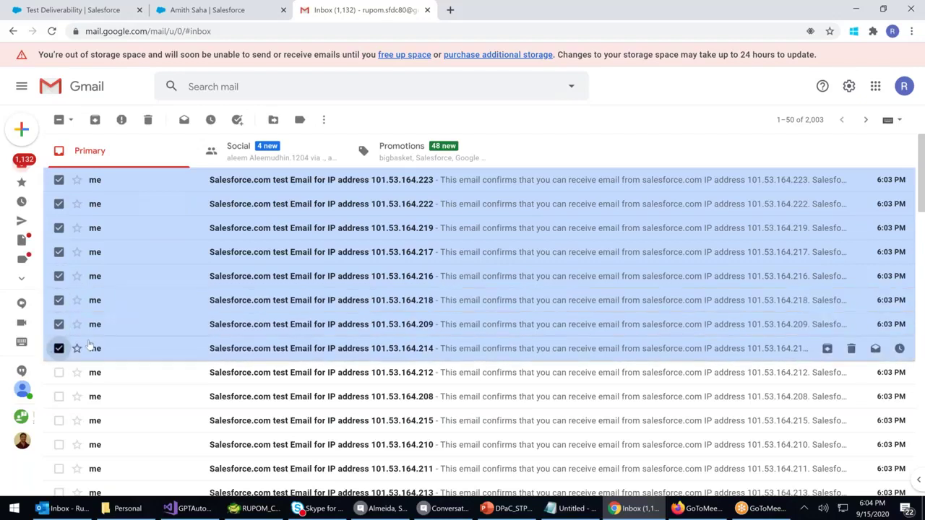
Tick the .212, .208, .215, .210, .211 and .213 test emails further down
{"action": "scroll", "coordinate": [60, 315], "scroll_direction": "down", "scroll_amount": 1}
{"action": "left_click", "coordinate": [58, 340]}
{"action": "scroll", "coordinate": [59, 340], "scroll_direction": "down", "scroll_amount": 1}
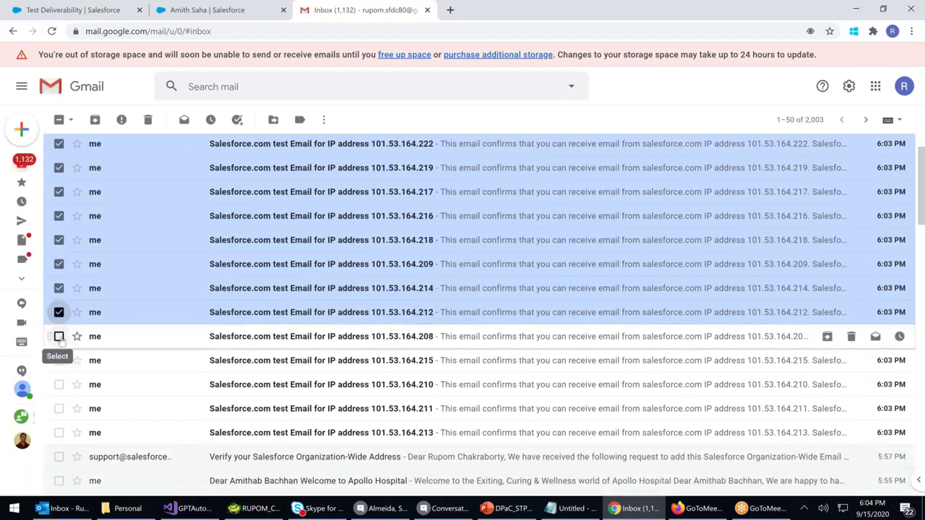
{"action": "left_click", "coordinate": [59, 385], "text": "shift"}
{"action": "left_click", "coordinate": [59, 409]}
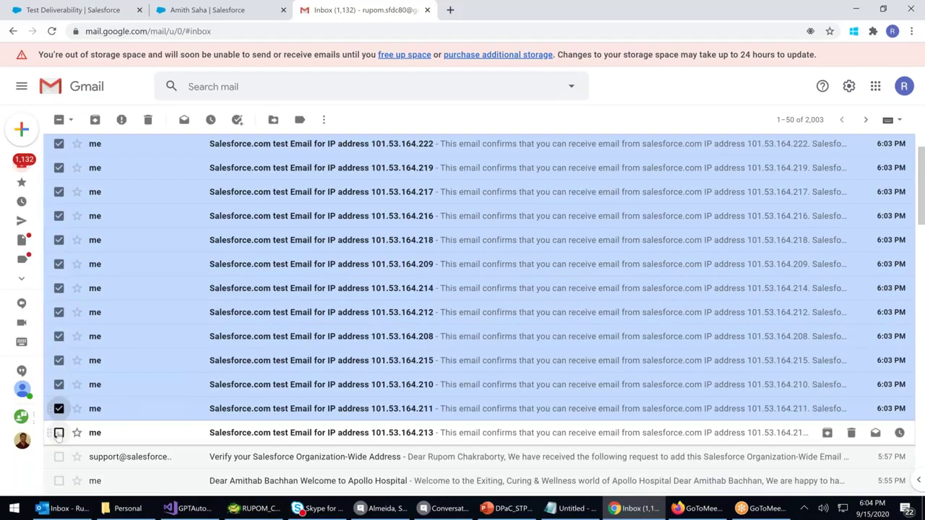
{"action": "left_click", "coordinate": [58, 432]}
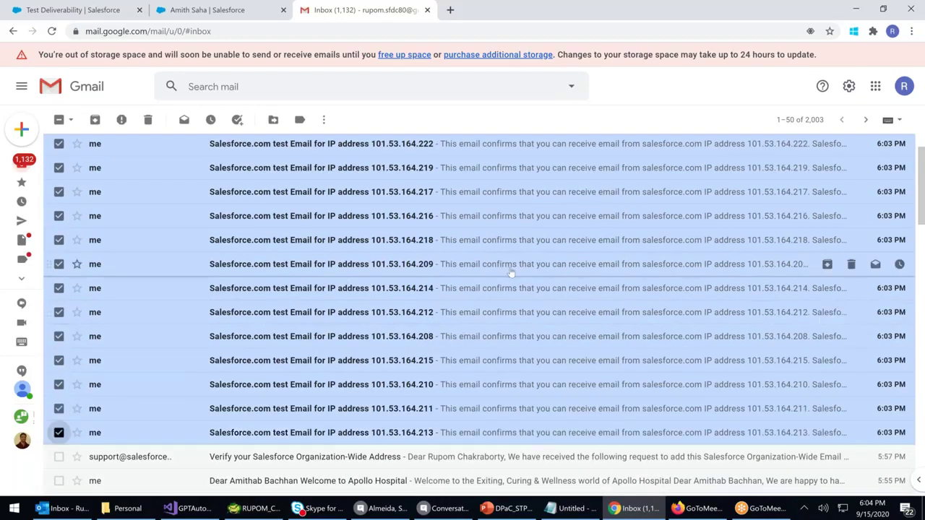
Tick the newly arrived .221 and .220 test emails and check the full list
{"action": "scroll", "coordinate": [511, 272], "scroll_direction": "up", "scroll_amount": 1}
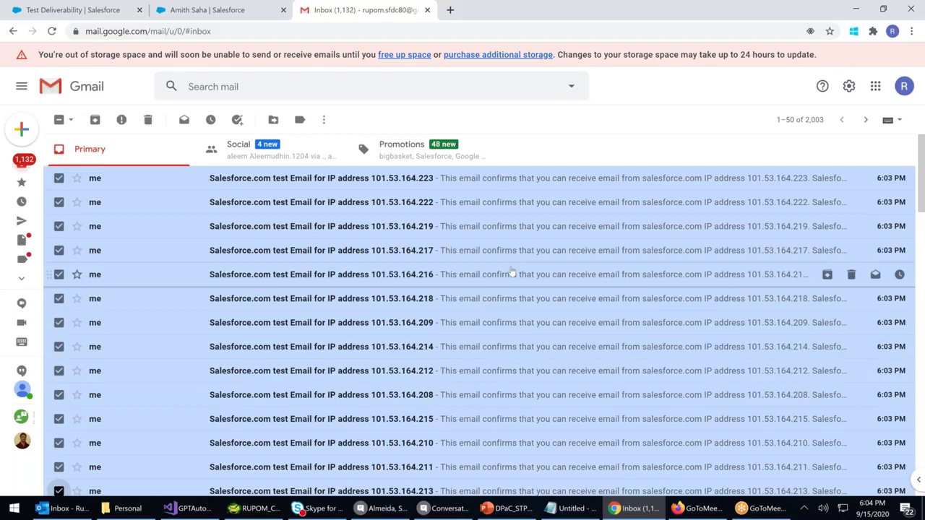
{"action": "scroll", "coordinate": [513, 272], "scroll_direction": "down", "scroll_amount": 3}
{"action": "scroll", "coordinate": [568, 326], "scroll_direction": "up", "scroll_amount": 3}
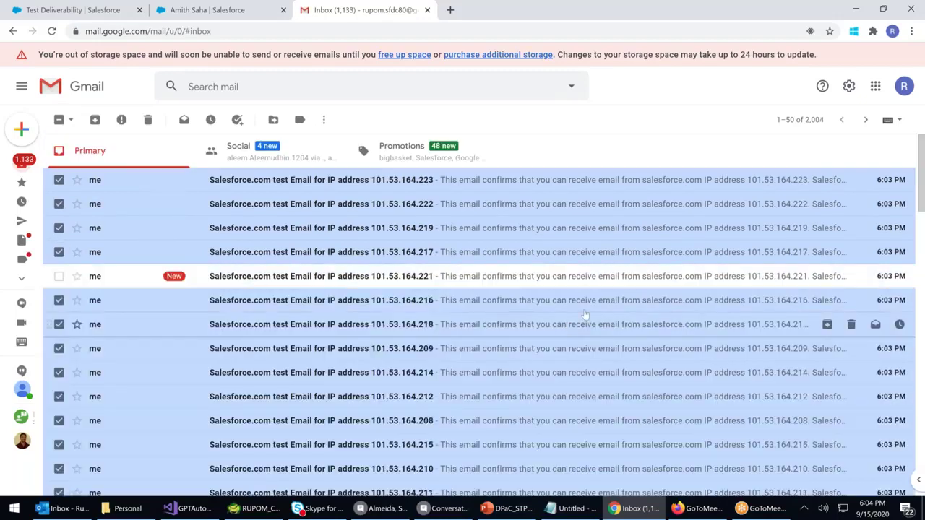
{"action": "left_click", "coordinate": [59, 276]}
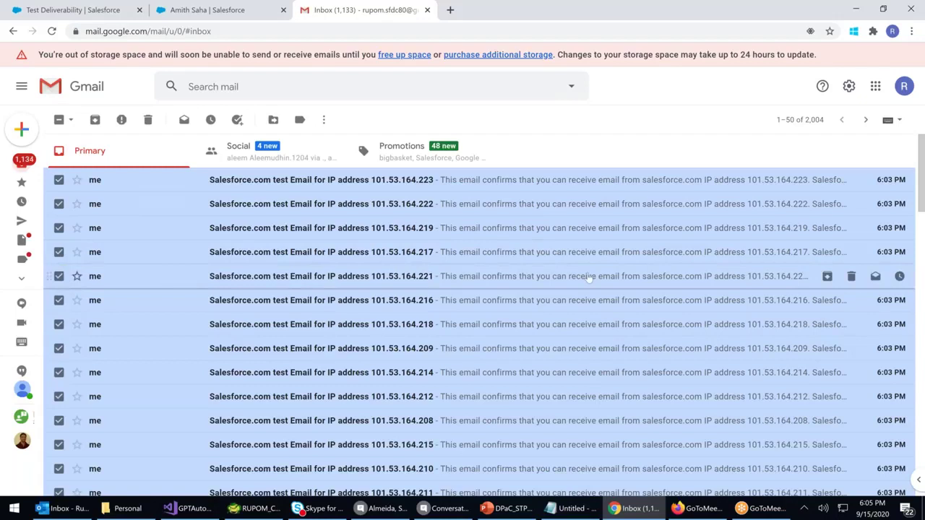
{"action": "scroll", "coordinate": [589, 278], "scroll_direction": "down", "scroll_amount": 1}
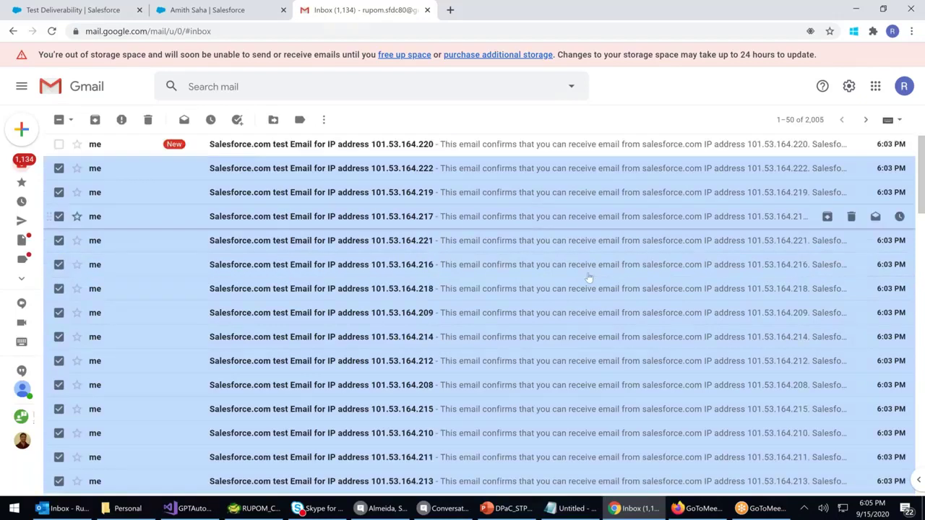
{"action": "scroll", "coordinate": [589, 278], "scroll_direction": "up", "scroll_amount": 1}
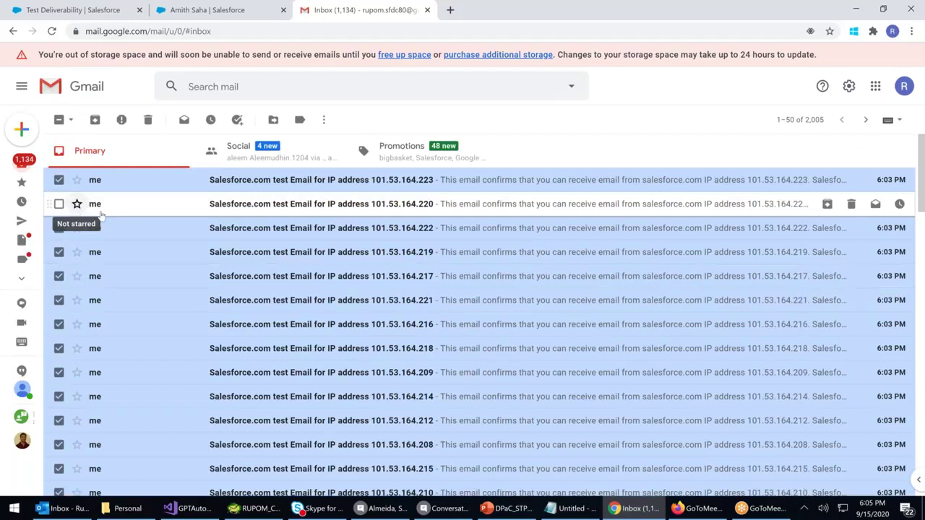
{"action": "left_click", "coordinate": [59, 205]}
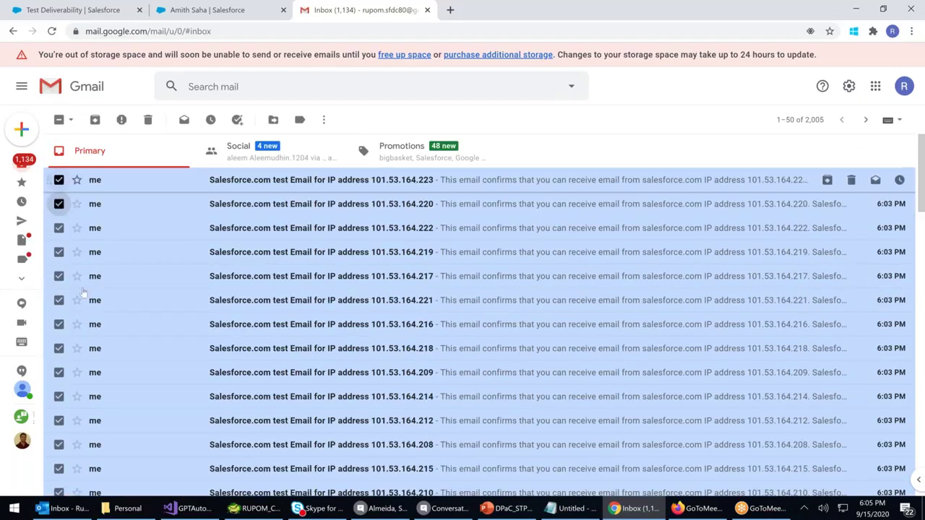
{"action": "scroll", "coordinate": [87, 299], "scroll_direction": "down", "scroll_amount": 3}
{"action": "scroll", "coordinate": [122, 243], "scroll_direction": "up", "scroll_amount": 3}
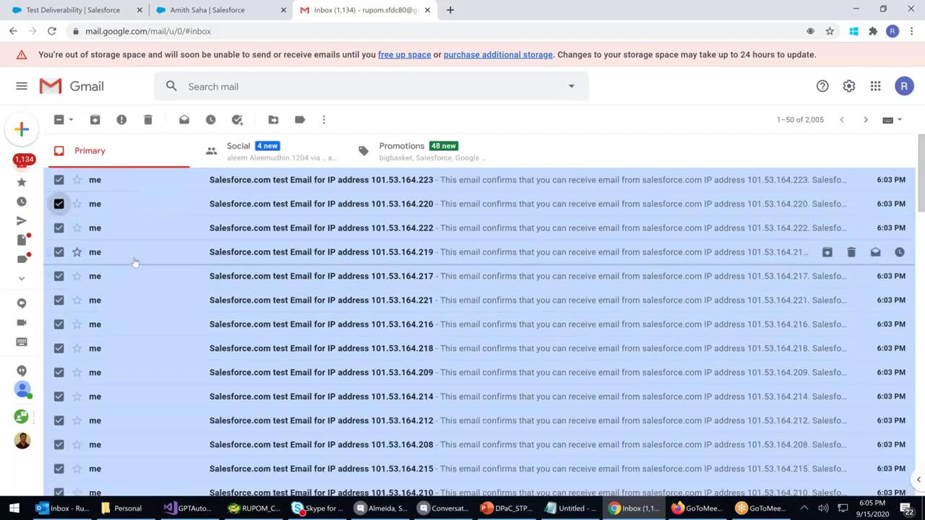
{"action": "scroll", "coordinate": [135, 263], "scroll_direction": "down", "scroll_amount": 1}
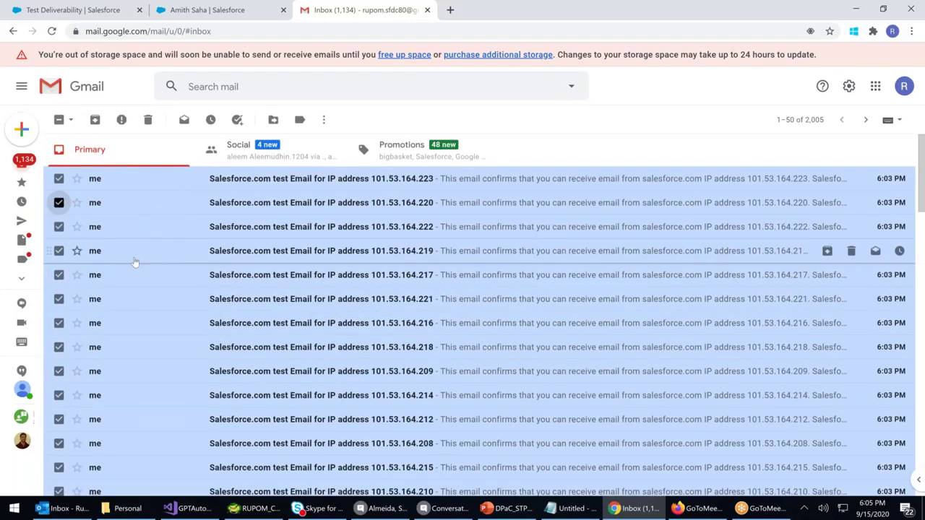
{"action": "scroll", "coordinate": [135, 263], "scroll_direction": "down", "scroll_amount": 2}
{"action": "scroll", "coordinate": [134, 263], "scroll_direction": "up", "scroll_amount": 2}
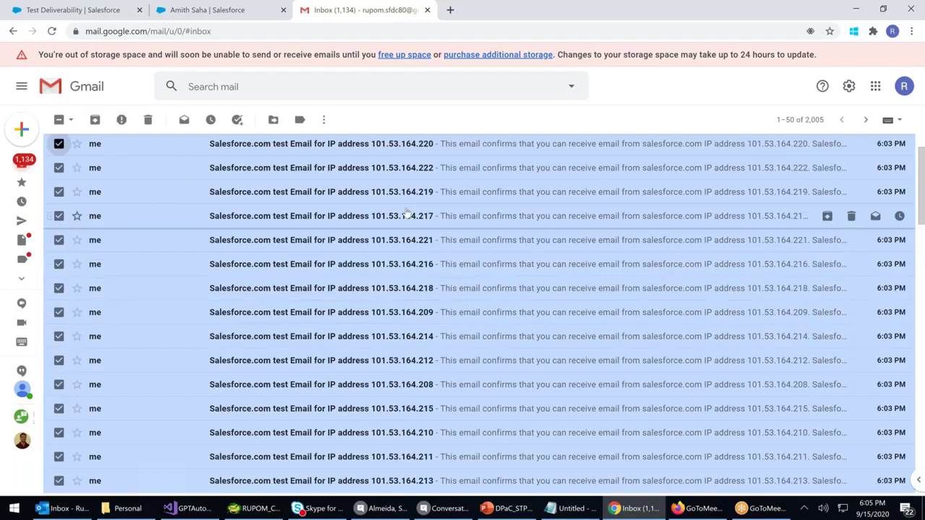
{"action": "scroll", "coordinate": [407, 211], "scroll_direction": "up", "scroll_amount": 2}
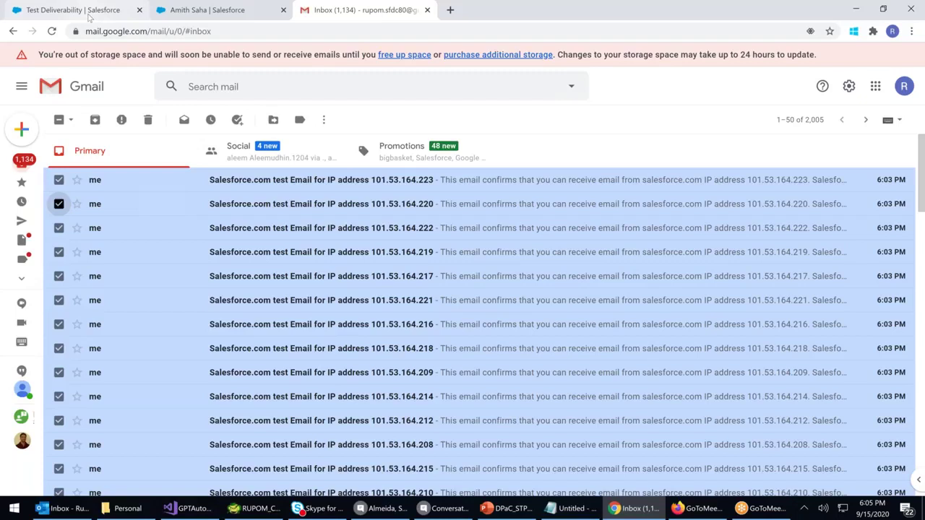
Return to the Test Deliverability tab still showing 16 test messages sent
{"action": "left_click", "coordinate": [88, 14]}
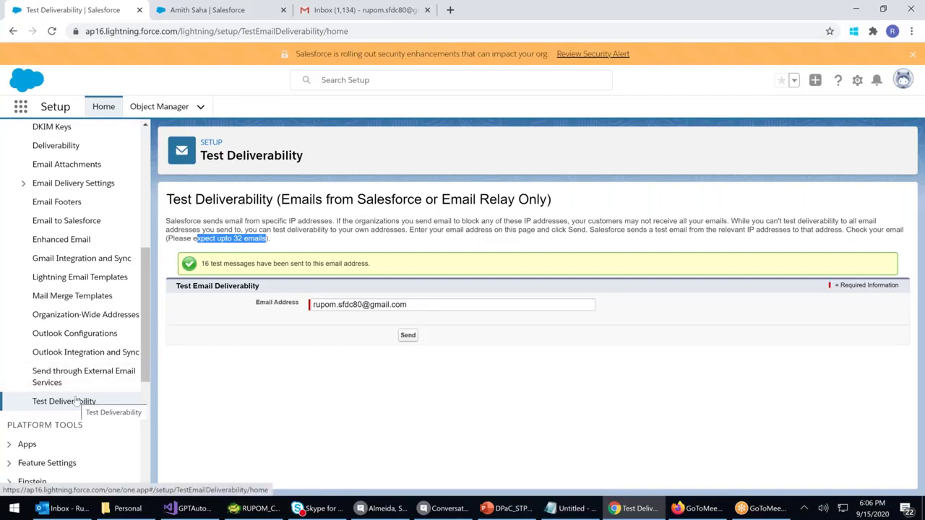
{"action": "scroll", "coordinate": [76, 400], "scroll_direction": "up", "scroll_amount": 3}
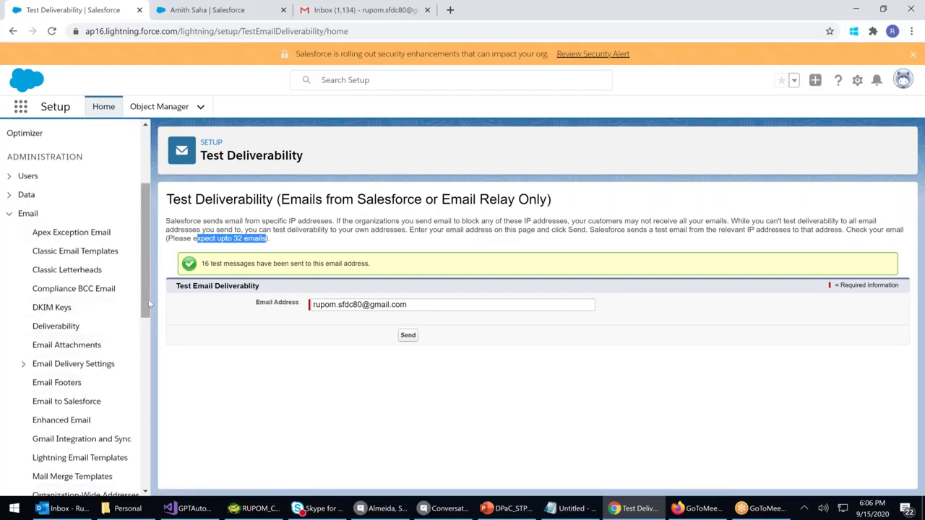
Open the Manage DKIM Keys page and review its description; no keys exist yet
{"action": "left_click", "coordinate": [61, 310]}
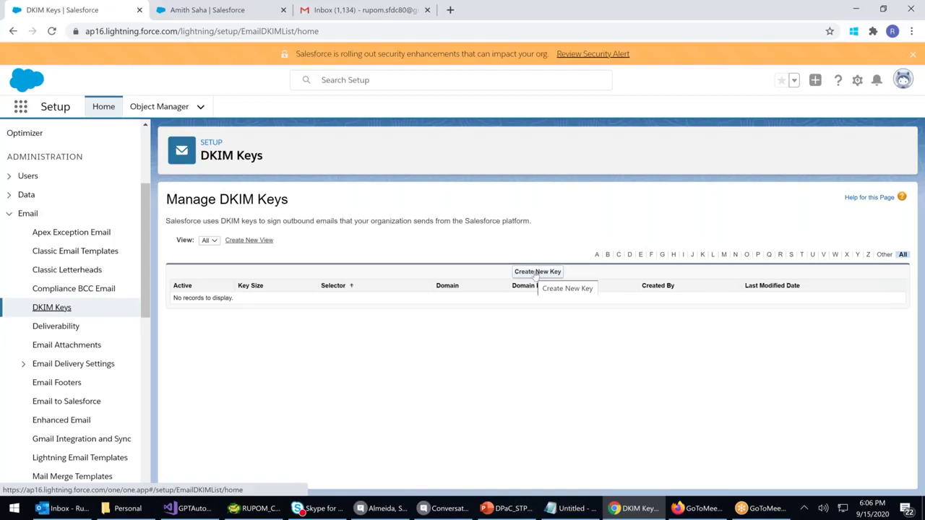
{"action": "left_click_drag", "start_coordinate": [309, 221], "coordinate": [536, 328]}
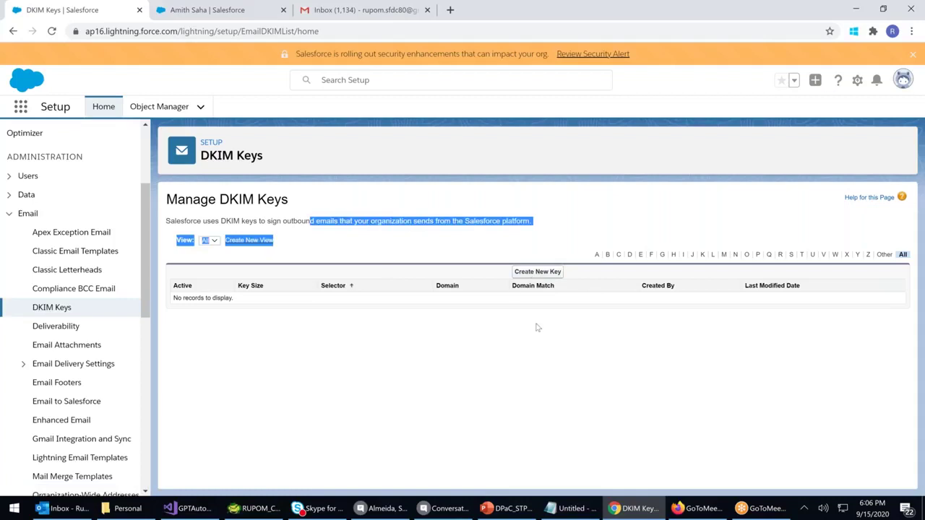
{"action": "left_click", "coordinate": [537, 318]}
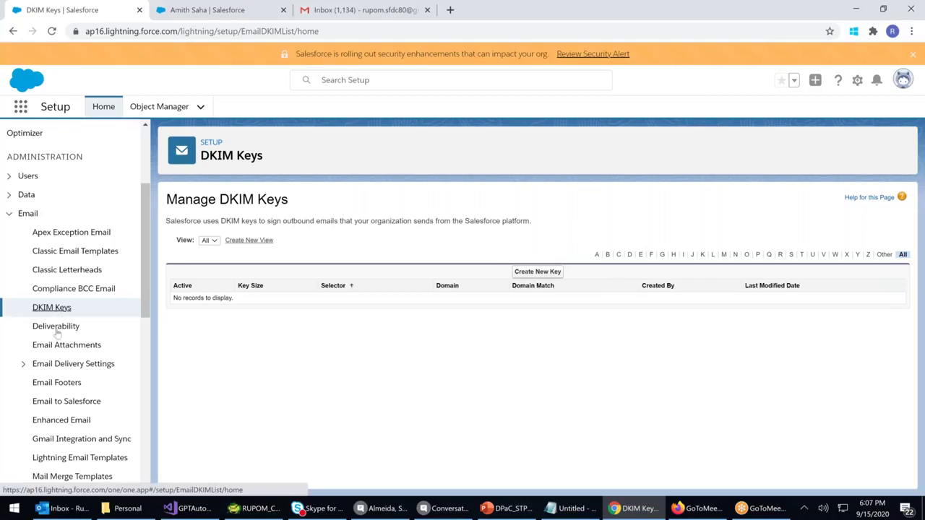
On Deliverability, set Access level to All email and show bounce alerts beside all address instances
{"action": "left_click", "coordinate": [55, 326]}
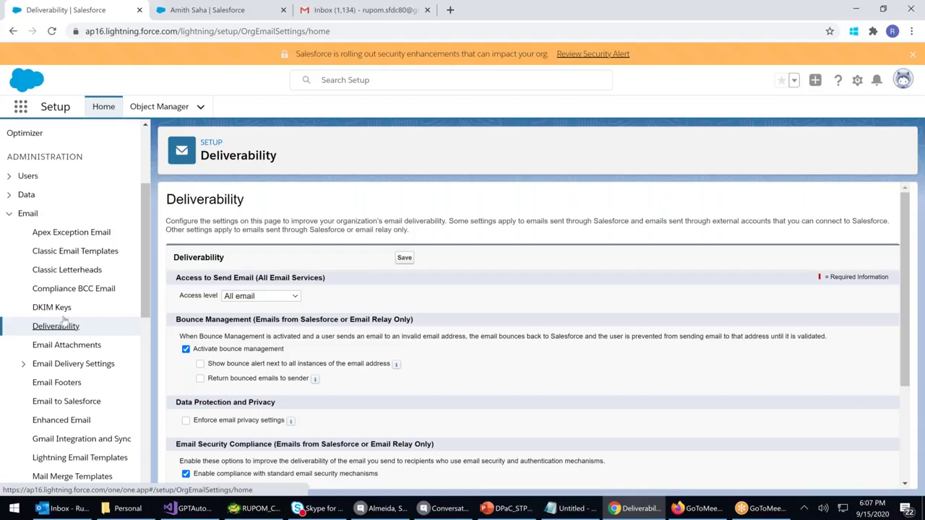
{"action": "left_click", "coordinate": [273, 301]}
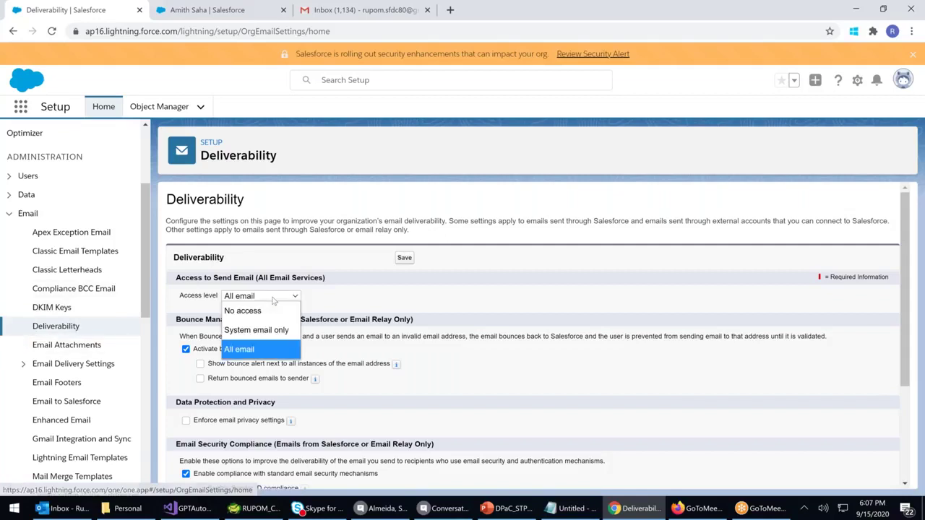
{"action": "left_click", "coordinate": [261, 311]}
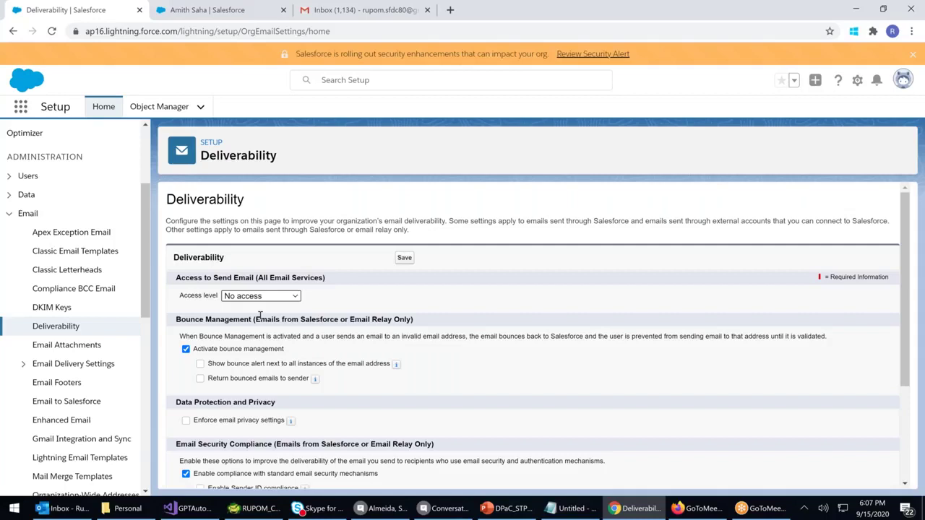
{"action": "left_click", "coordinate": [265, 295]}
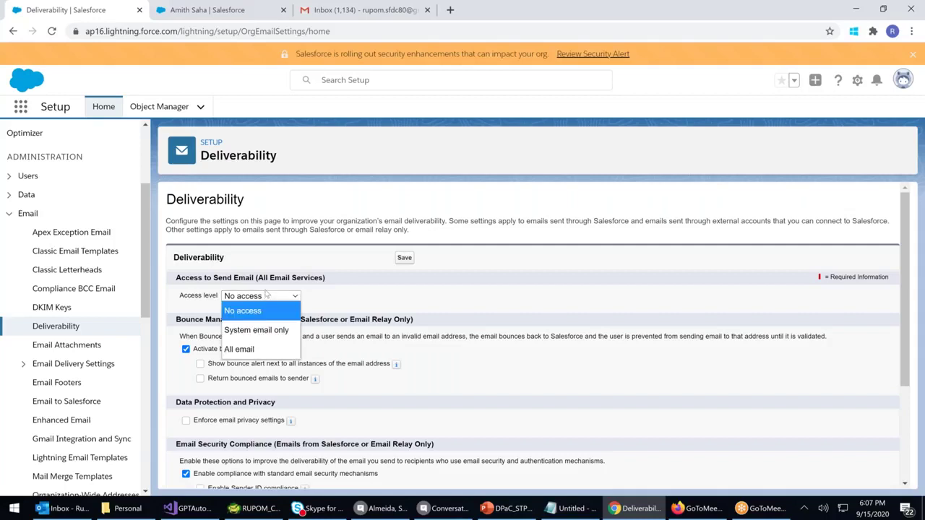
{"action": "left_click", "coordinate": [266, 333]}
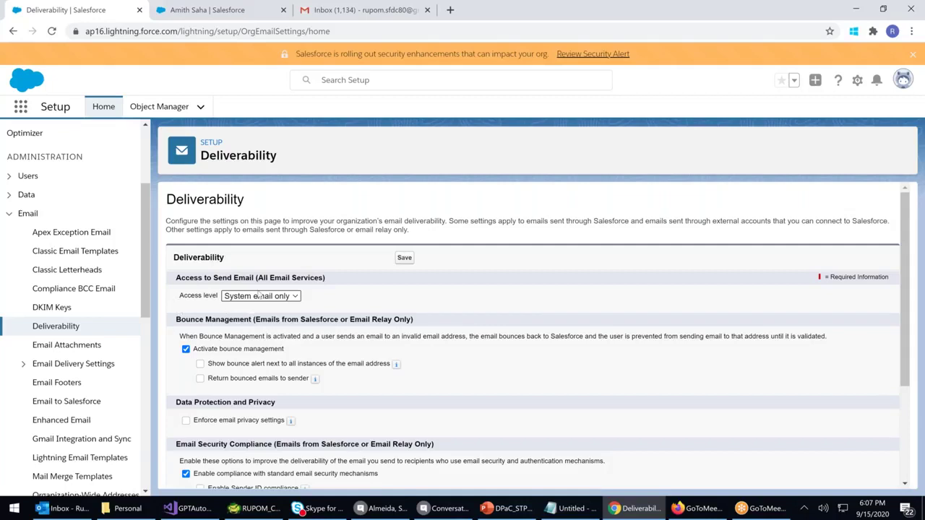
{"action": "left_click", "coordinate": [258, 297]}
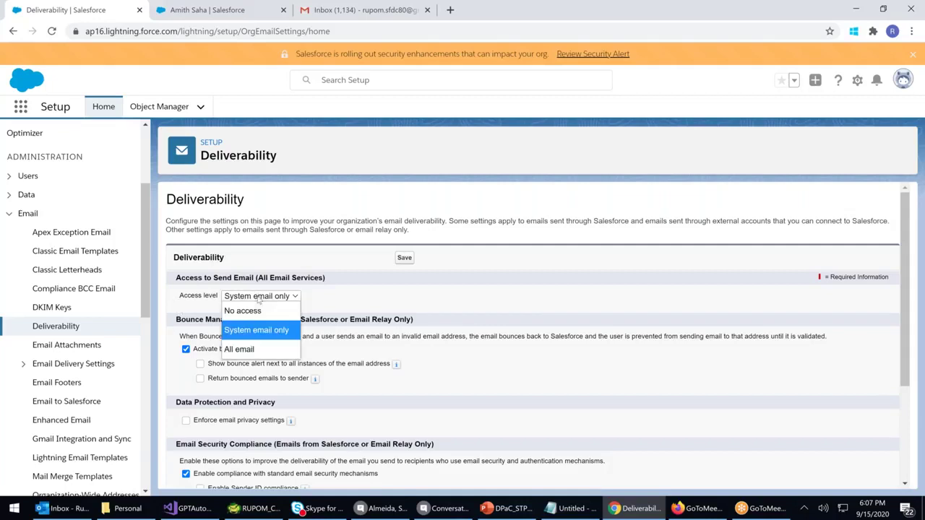
{"action": "left_click", "coordinate": [247, 345]}
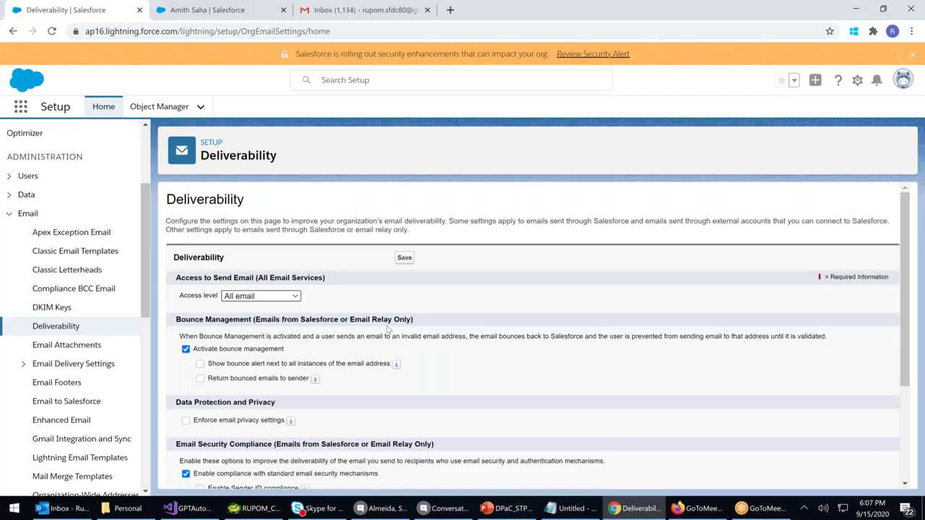
{"action": "scroll", "coordinate": [388, 329], "scroll_direction": "down", "scroll_amount": 1}
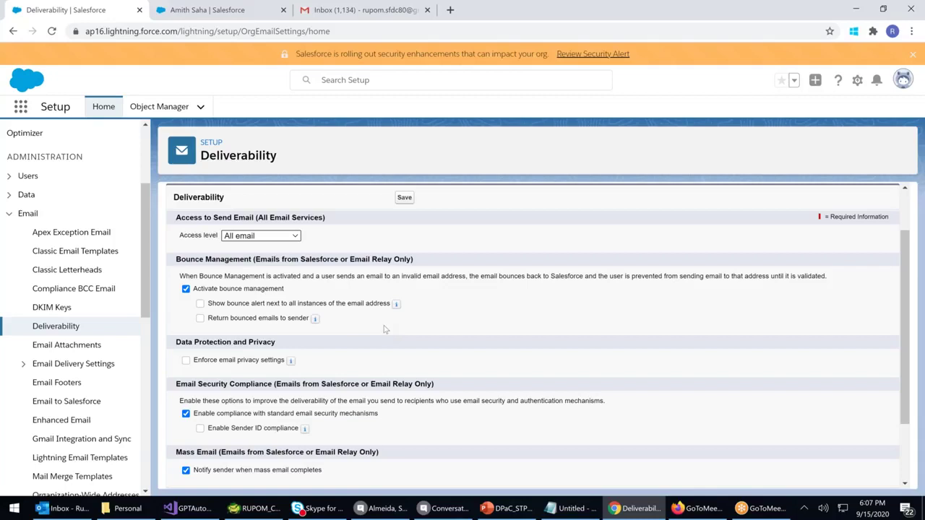
{"action": "left_click", "coordinate": [200, 303]}
Reload the open contact record page
{"action": "left_click", "coordinate": [239, 12]}
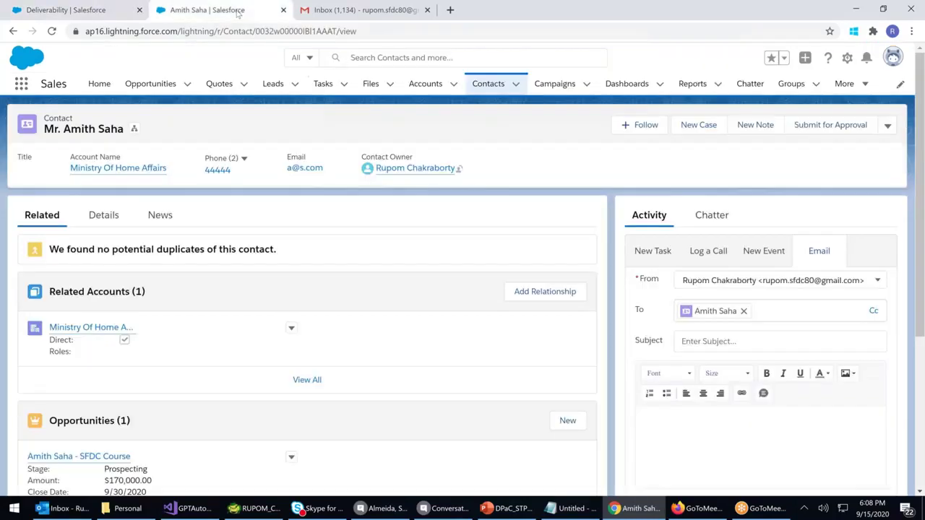
{"action": "scroll", "coordinate": [712, 250], "scroll_direction": "down", "scroll_amount": 3}
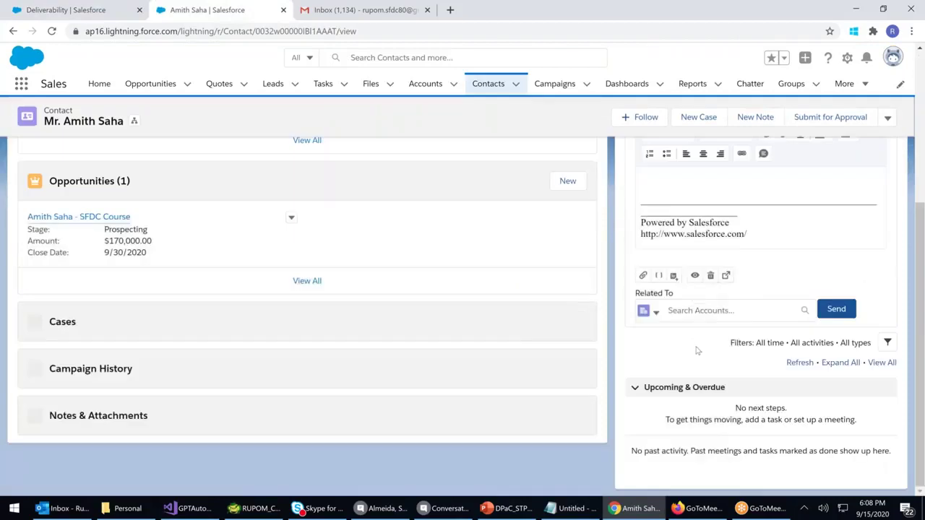
{"action": "left_click", "coordinate": [164, 32]}
{"action": "key", "text": "Return"}
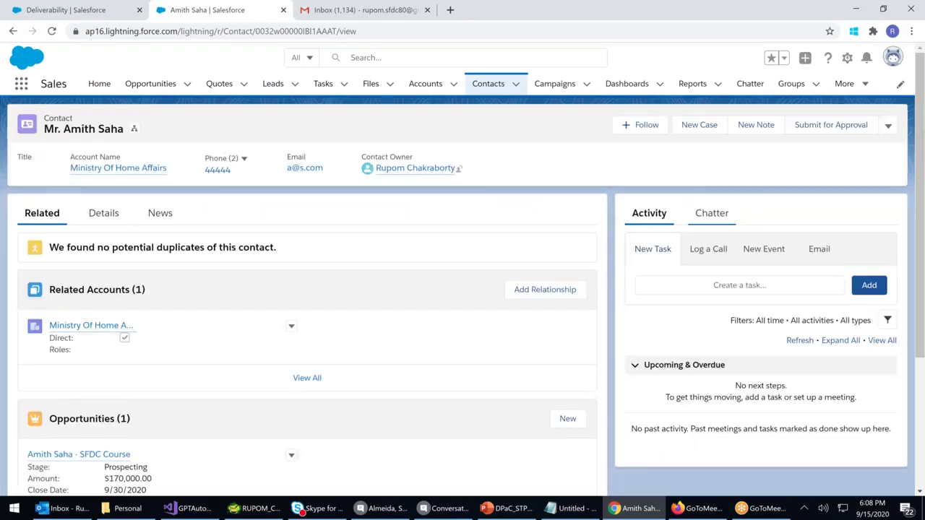
Start an email to the contact, check its From address choices, then return to Recently Viewed contacts
{"action": "left_click", "coordinate": [808, 252]}
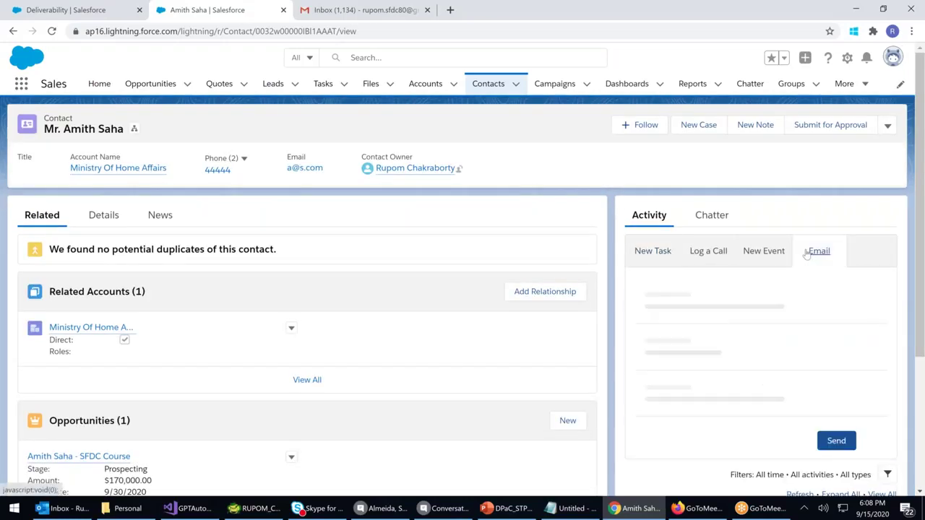
{"action": "left_click", "coordinate": [864, 281]}
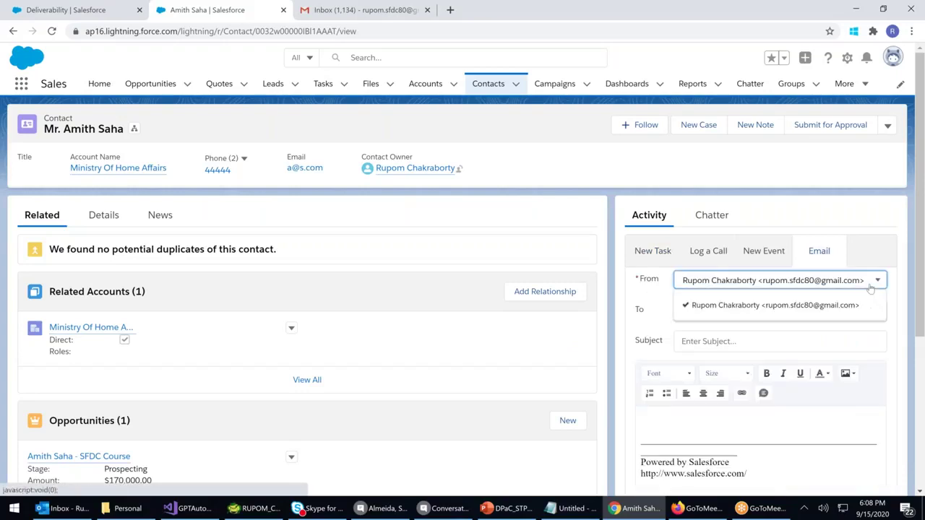
{"action": "left_click", "coordinate": [871, 287]}
{"action": "left_click", "coordinate": [871, 287]}
{"action": "left_click", "coordinate": [752, 304]}
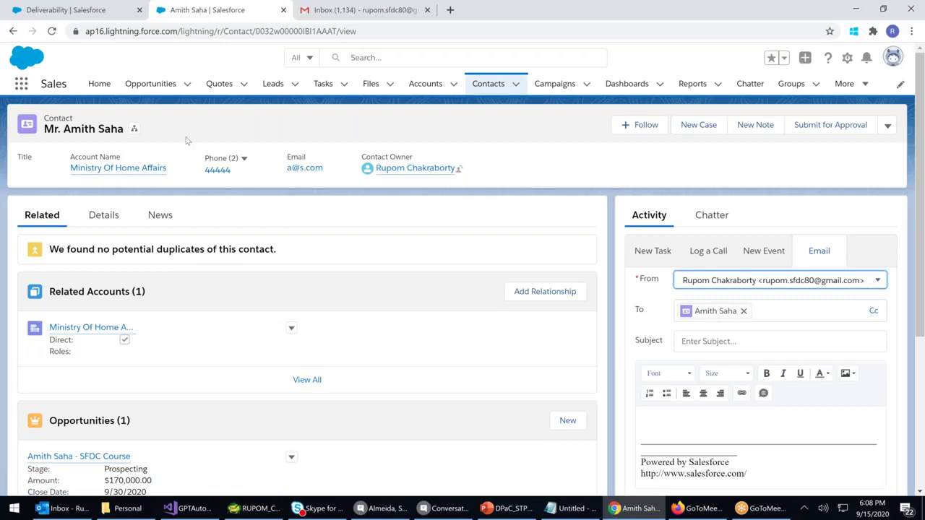
{"action": "left_click", "coordinate": [489, 84]}
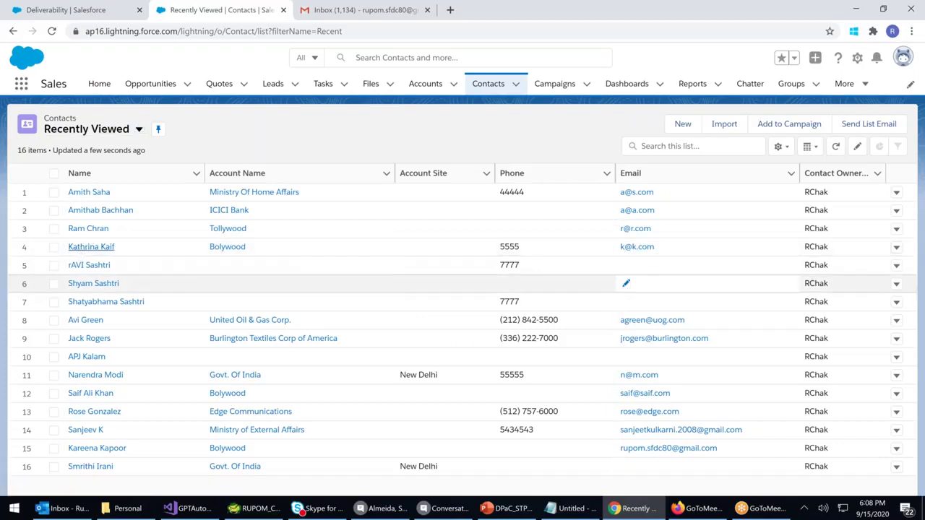
Review the fourth contact's record, then go back to the Recently Viewed list
{"action": "left_click", "coordinate": [94, 253]}
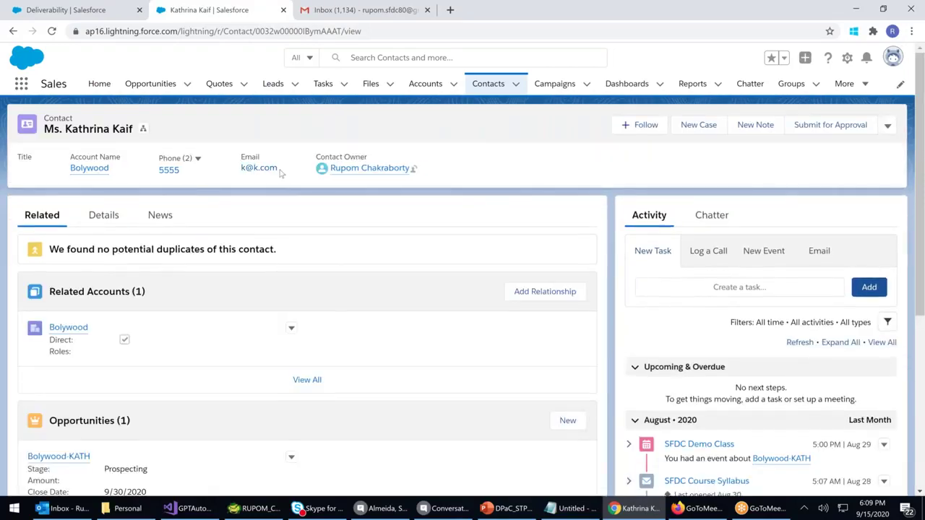
{"action": "scroll", "coordinate": [835, 346], "scroll_direction": "down", "scroll_amount": 1}
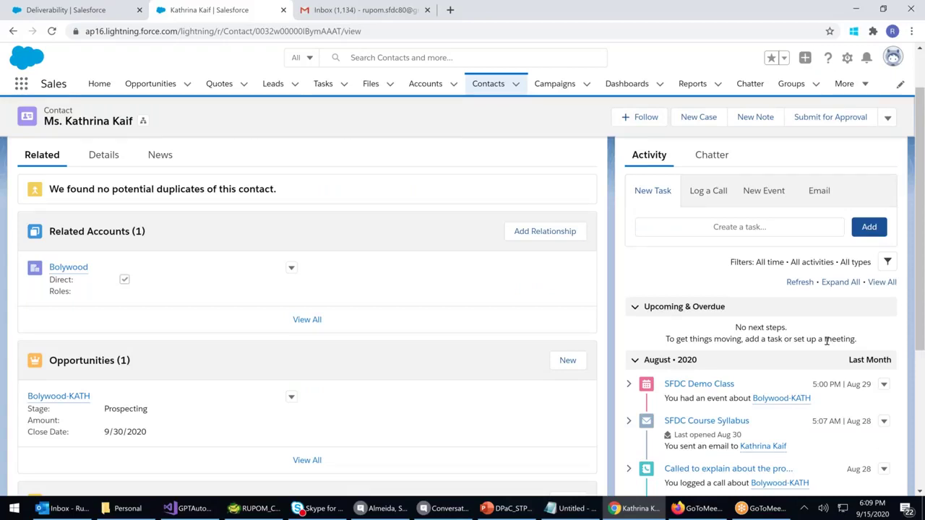
{"action": "scroll", "coordinate": [826, 341], "scroll_direction": "down", "scroll_amount": 1}
{"action": "scroll", "coordinate": [471, 314], "scroll_direction": "down", "scroll_amount": 1}
{"action": "scroll", "coordinate": [472, 313], "scroll_direction": "up", "scroll_amount": 1}
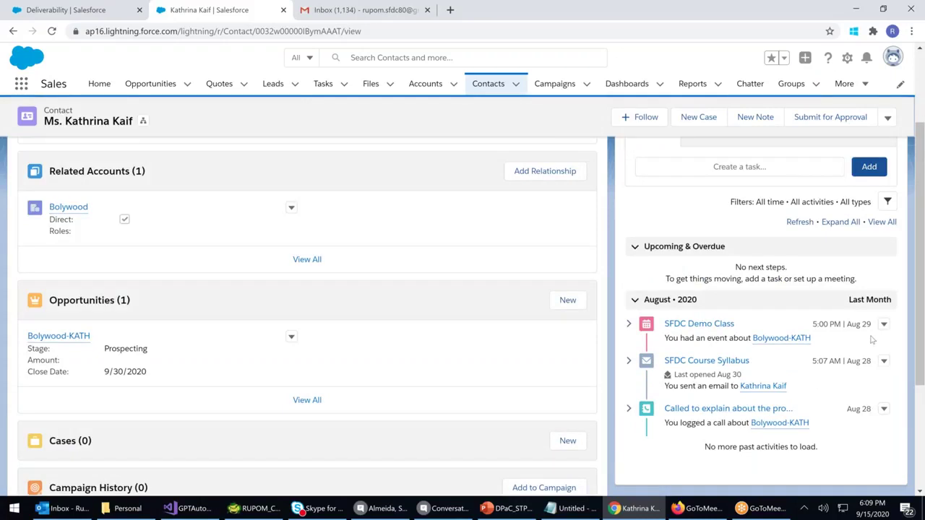
{"action": "left_click", "coordinate": [12, 31]}
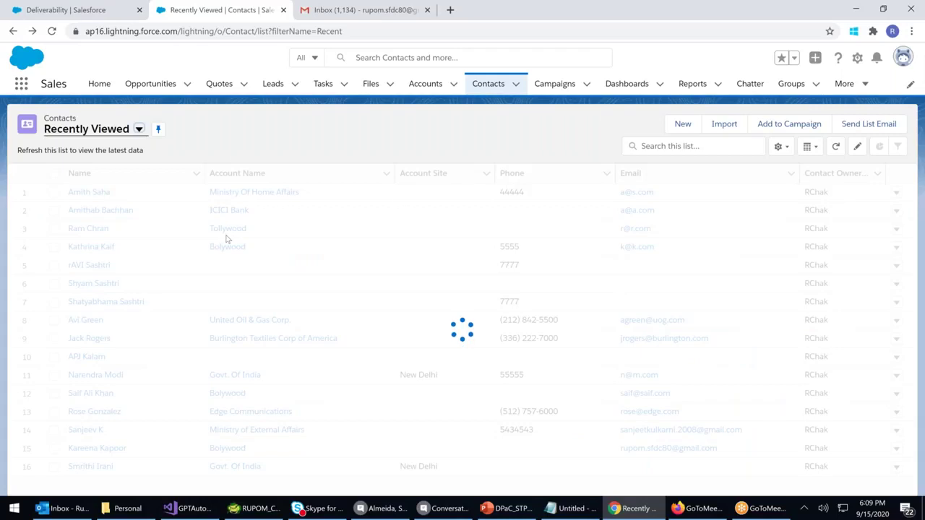
Open the third contact, view its Details, and start an email to them
{"action": "left_click", "coordinate": [85, 228]}
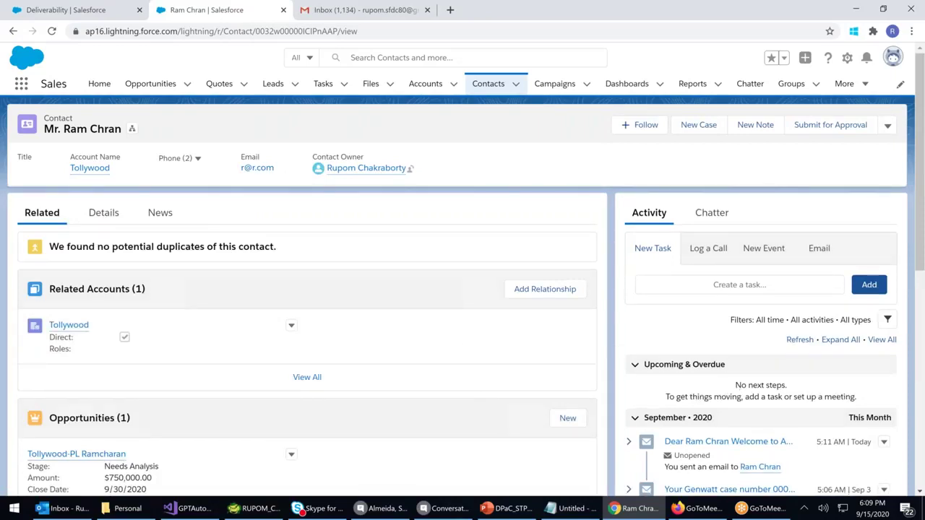
{"action": "scroll", "coordinate": [676, 401], "scroll_direction": "down", "scroll_amount": 1}
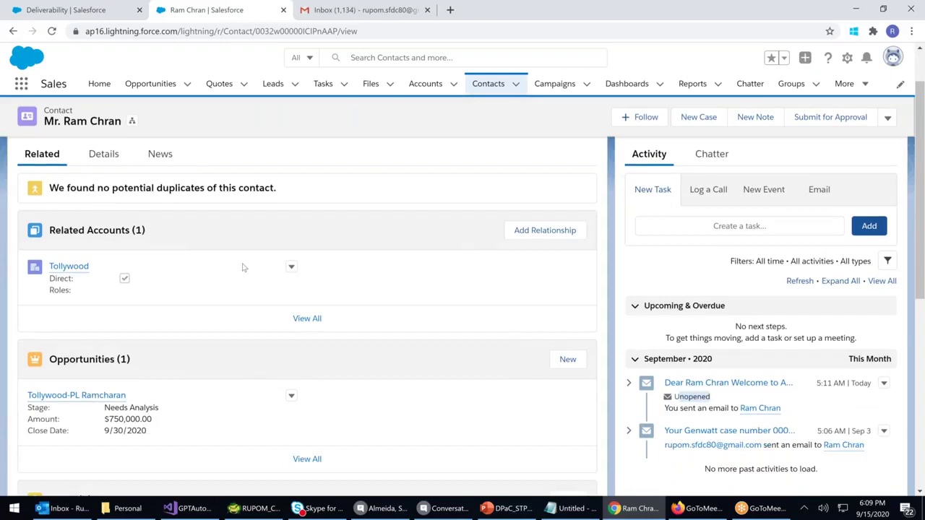
{"action": "scroll", "coordinate": [244, 258], "scroll_direction": "up", "scroll_amount": 1}
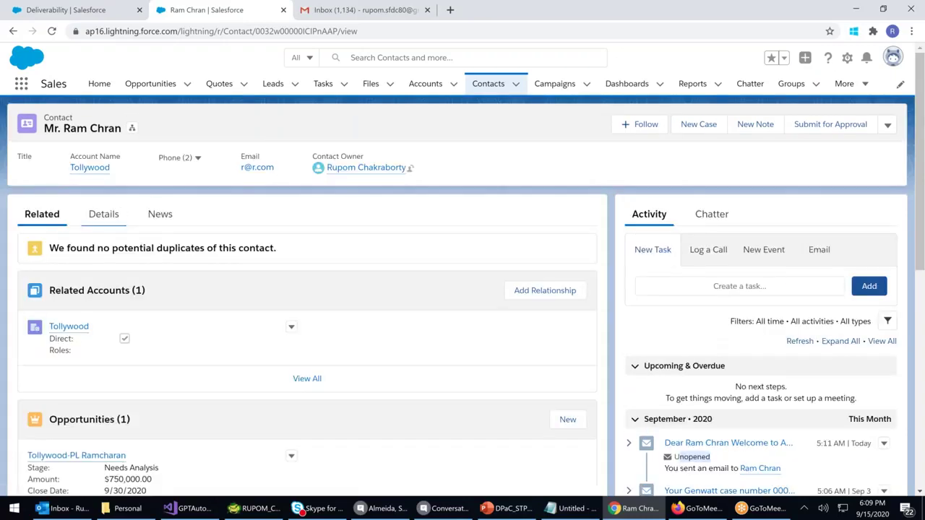
{"action": "left_click", "coordinate": [105, 220]}
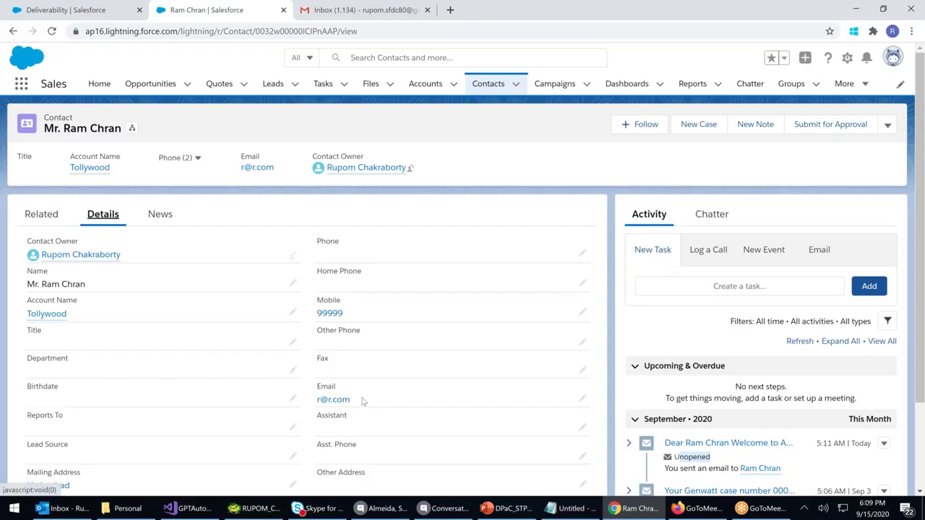
{"action": "left_click", "coordinate": [825, 253]}
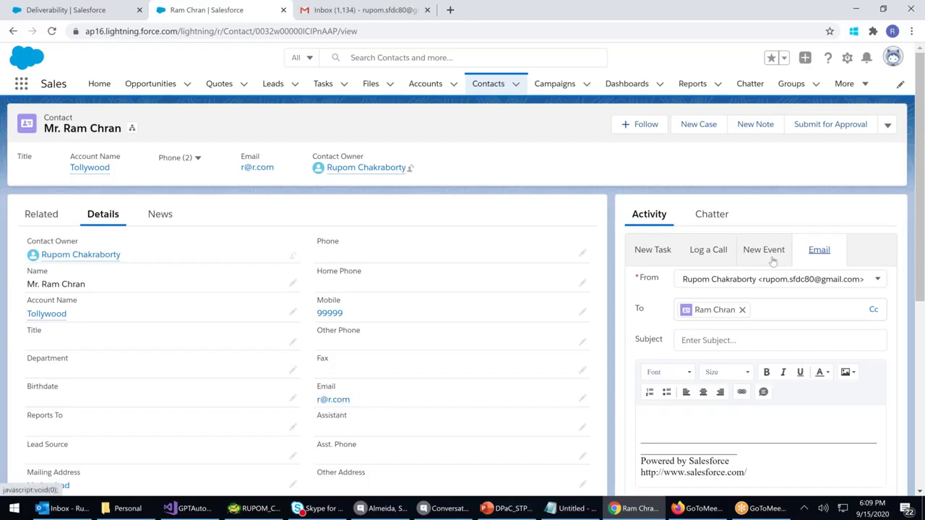
On the Deliverability page, enable 'Return bounced emails to sender'
{"action": "left_click", "coordinate": [30, 17]}
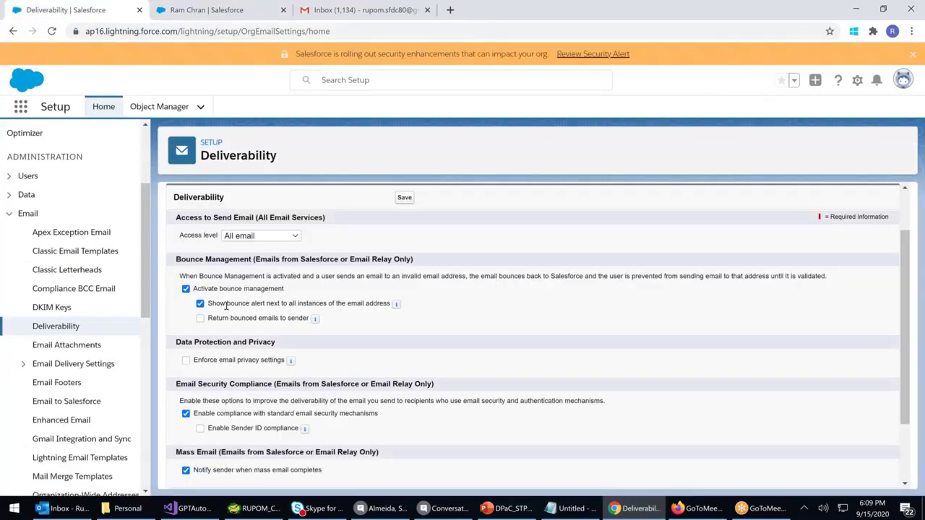
{"action": "left_click_drag", "start_coordinate": [226, 306], "coordinate": [374, 302]}
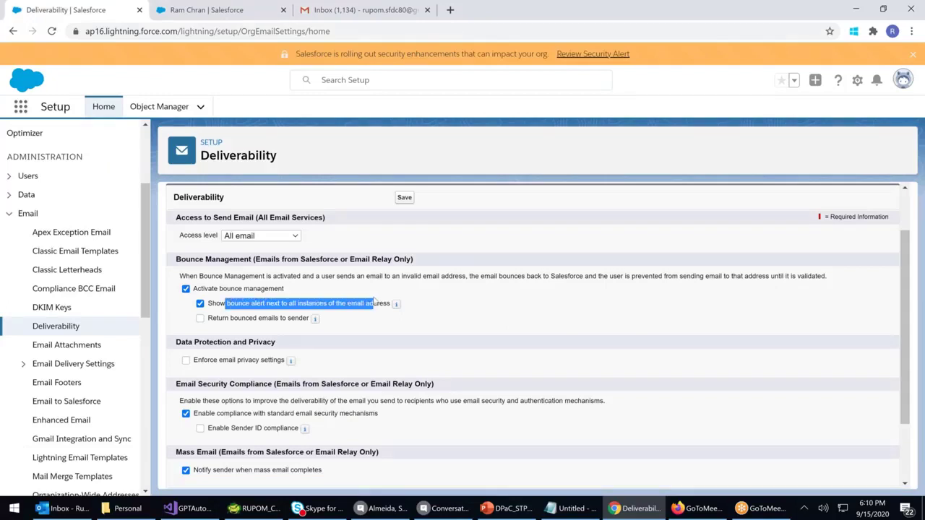
{"action": "left_click", "coordinate": [200, 318]}
Review the TLS Setting choices, leaving Preferred, and open Email Attachments settings
{"action": "scroll", "coordinate": [201, 324], "scroll_direction": "down", "scroll_amount": 2}
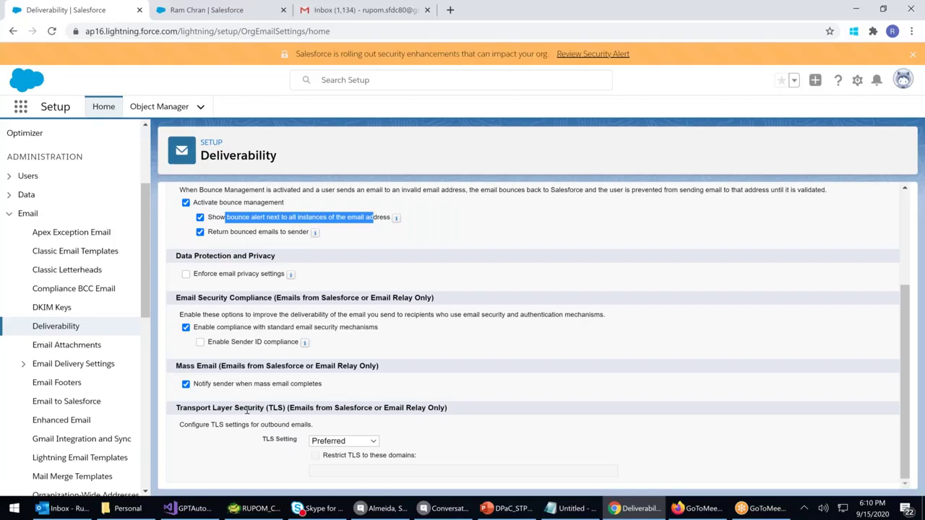
{"action": "left_click", "coordinate": [344, 441]}
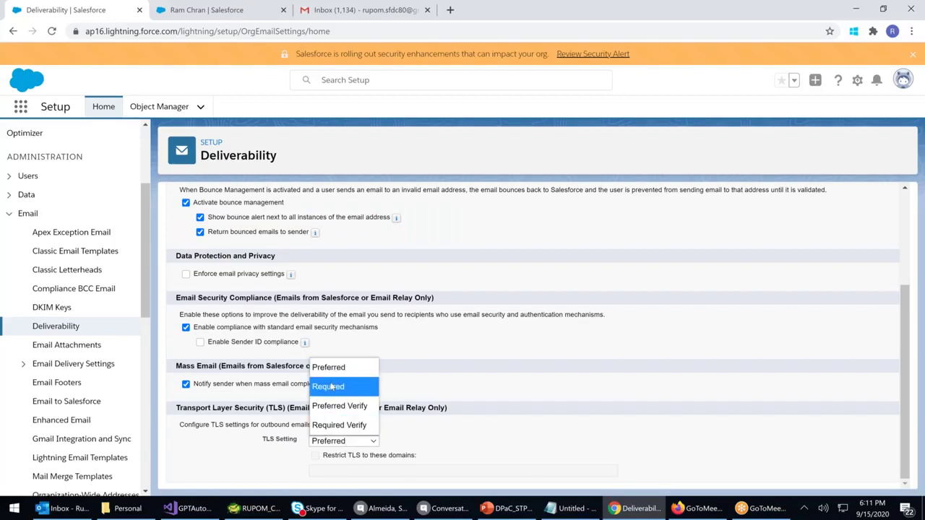
{"action": "left_click", "coordinate": [483, 384]}
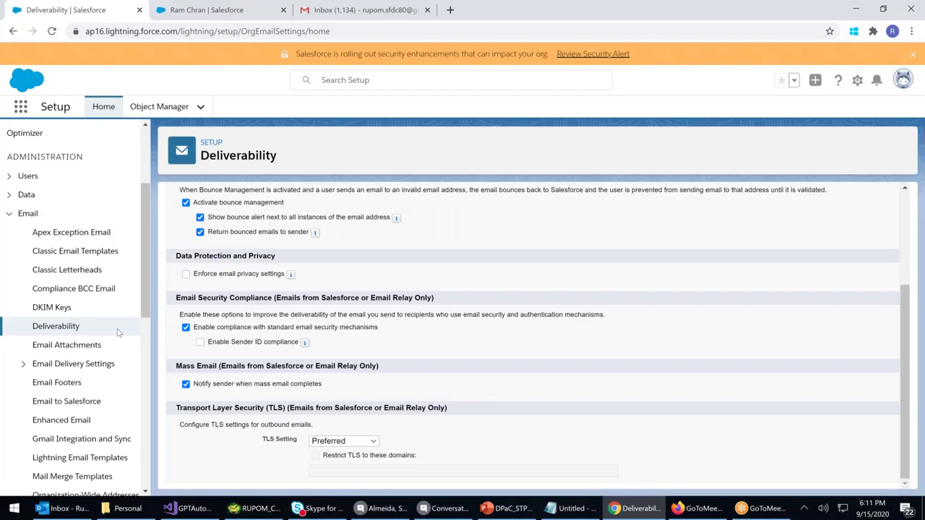
{"action": "left_click", "coordinate": [66, 346]}
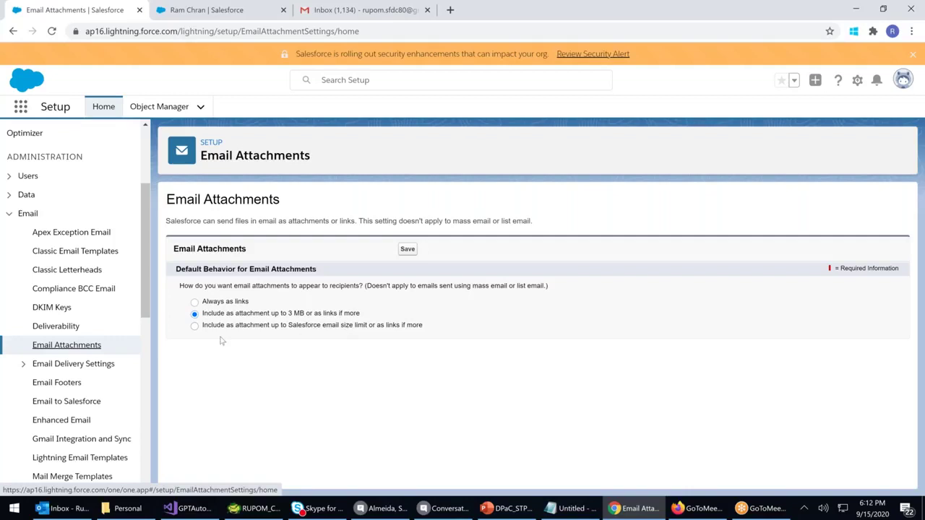
Try the size-limit and links-only attachment options, settle on 3 MB attachments, then expand Email Delivery Settings
{"action": "left_click", "coordinate": [194, 326]}
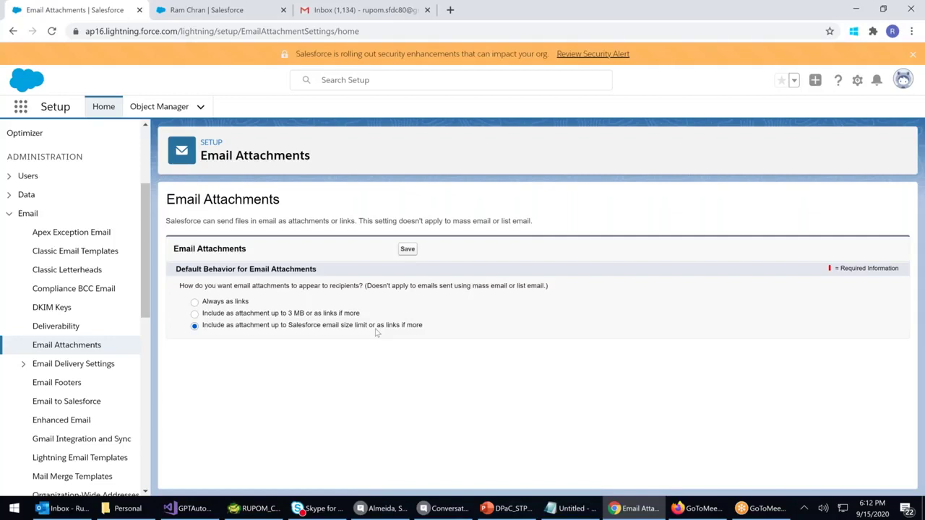
{"action": "left_click", "coordinate": [194, 302]}
{"action": "left_click", "coordinate": [194, 315]}
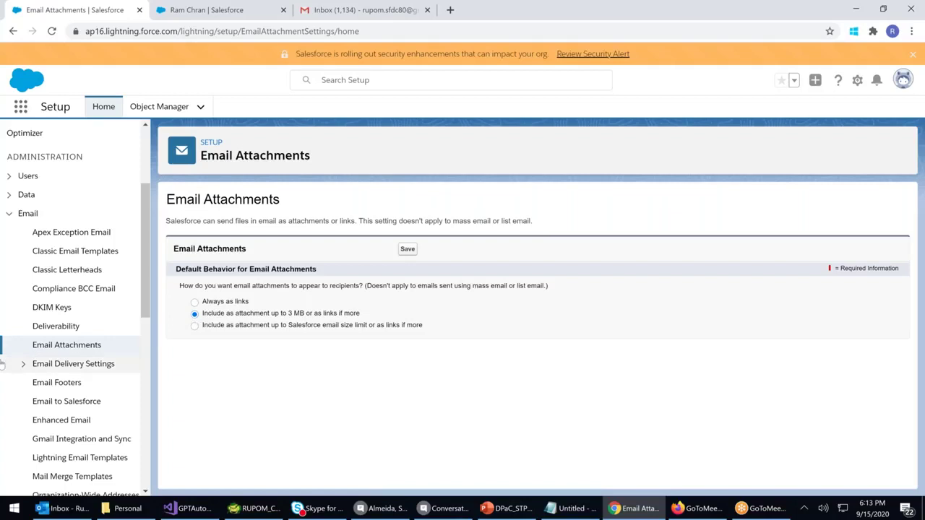
{"action": "left_click", "coordinate": [23, 364]}
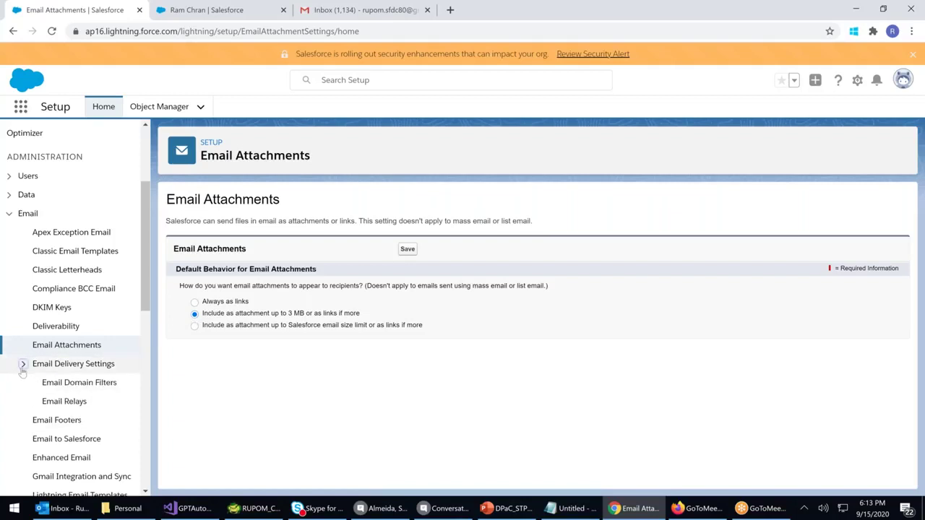
Open Email Domain Filters and cancel a new domain filter form without saving
{"action": "left_click", "coordinate": [84, 388]}
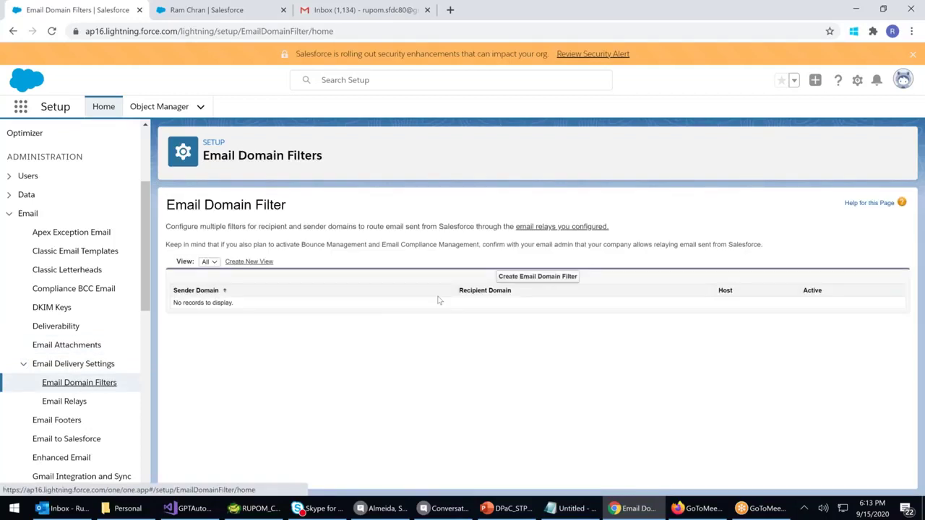
{"action": "left_click", "coordinate": [539, 277]}
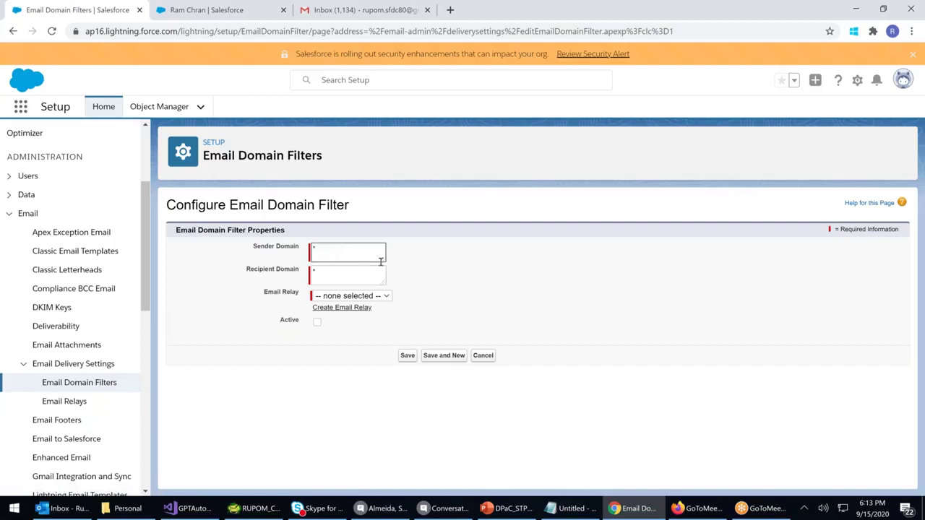
{"action": "left_click", "coordinate": [481, 355]}
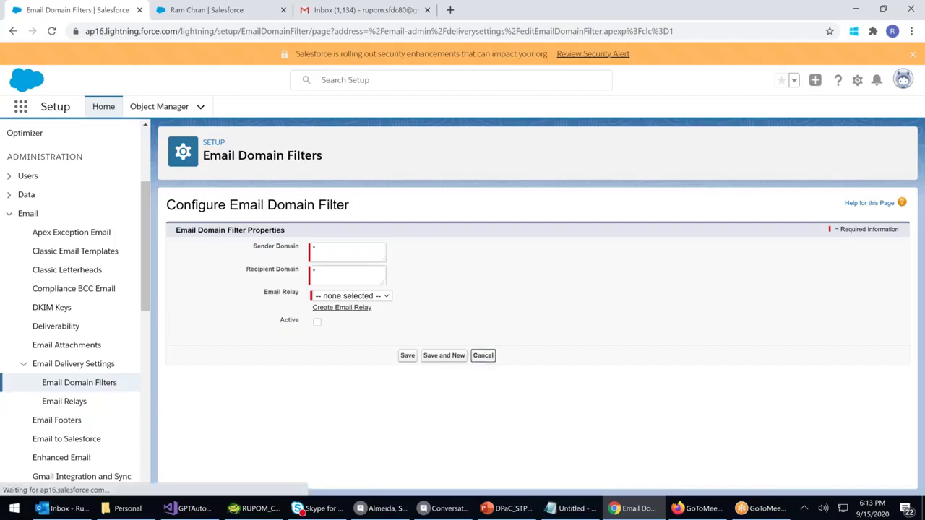
{"action": "left_click", "coordinate": [69, 403]}
Start a new email relay configuration, keeping the port at 25
{"action": "left_click", "coordinate": [537, 294]}
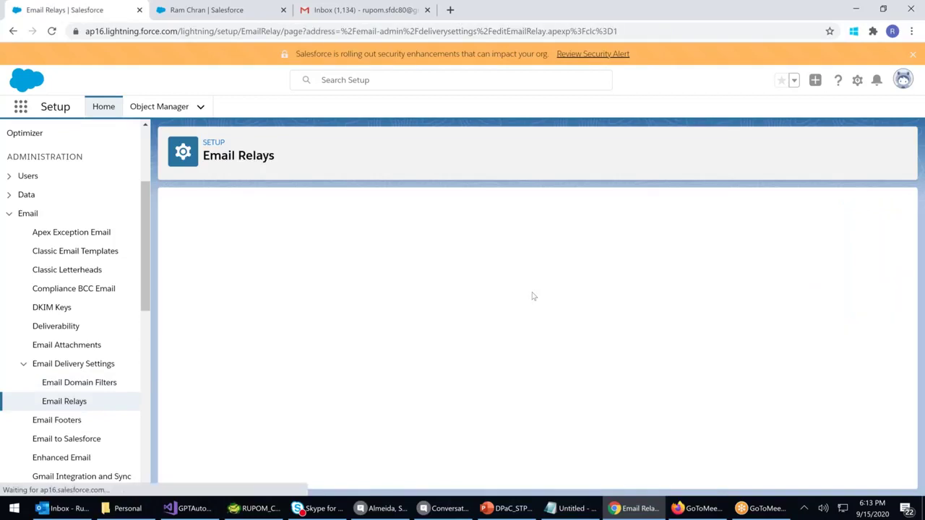
{"action": "left_click", "coordinate": [334, 299]}
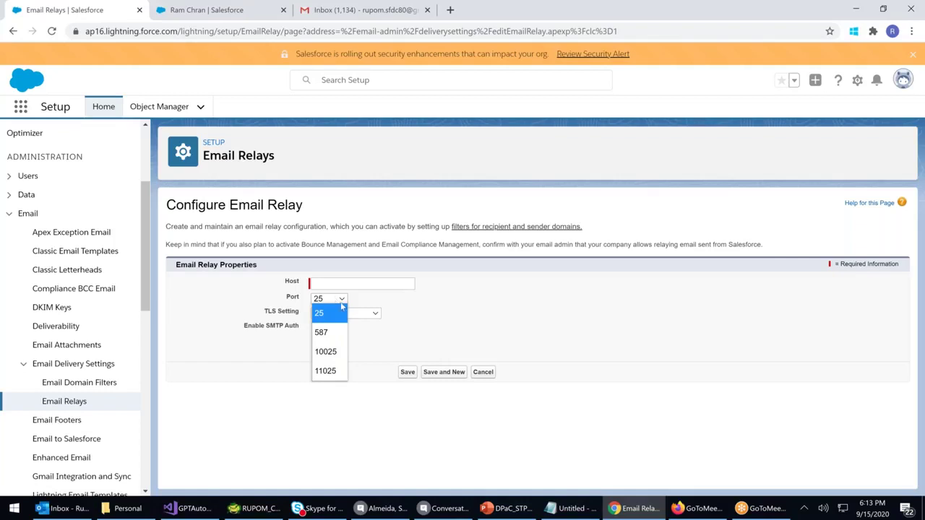
{"action": "left_click", "coordinate": [486, 318]}
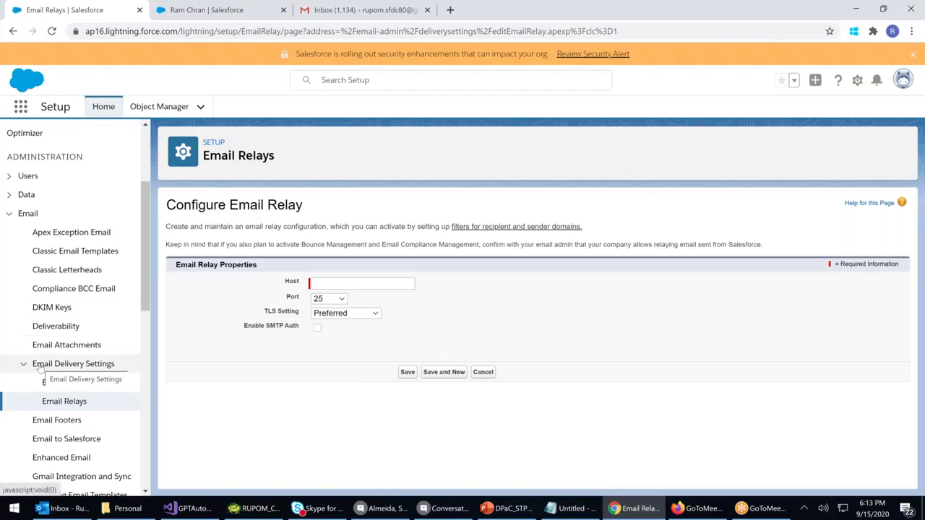
Collapse the Email Delivery Settings group in the Setup sidebar
{"action": "left_click", "coordinate": [40, 367]}
{"action": "left_click", "coordinate": [40, 367]}
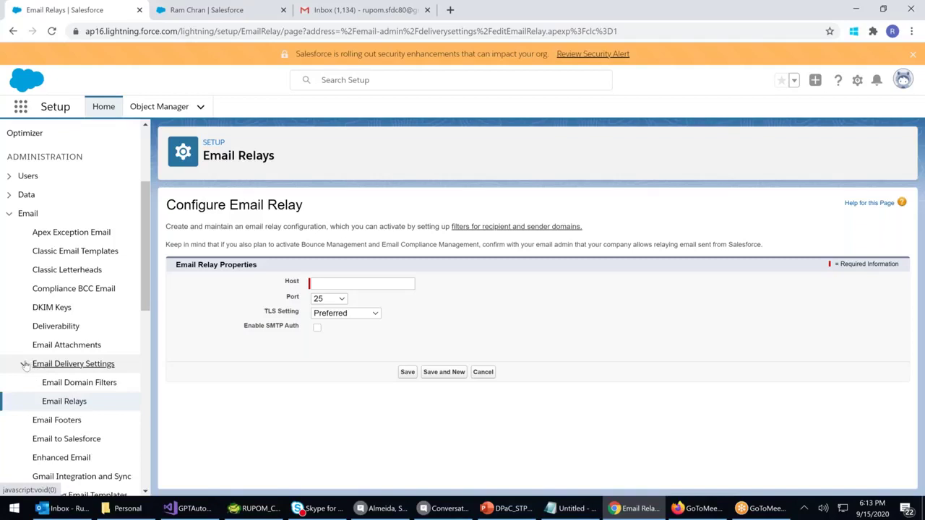
{"action": "left_click", "coordinate": [38, 367]}
{"action": "left_click", "coordinate": [47, 368]}
{"action": "left_click", "coordinate": [47, 367]}
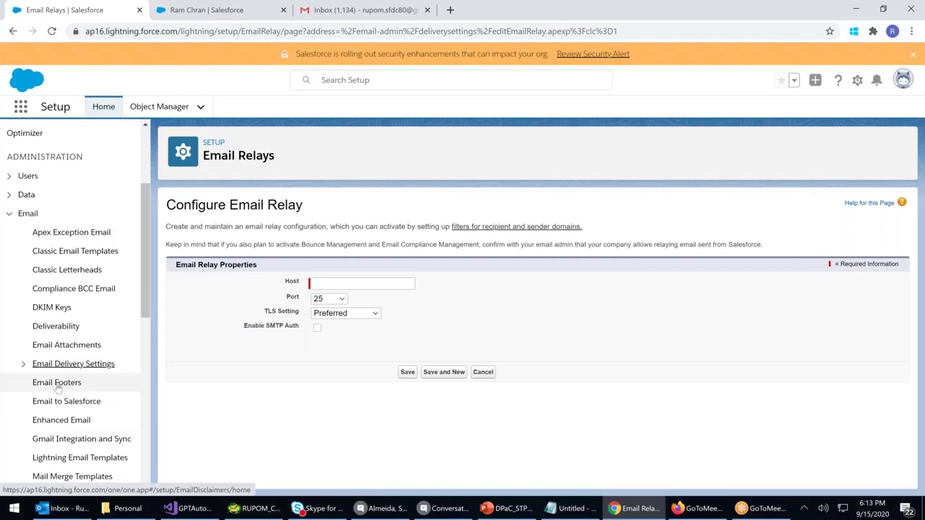
{"action": "left_click", "coordinate": [56, 388]}
Browse Apex Exception Email, Classic Email Templates and Classic Letterheads, ending on Compliance BCC Email
{"action": "left_click", "coordinate": [65, 234]}
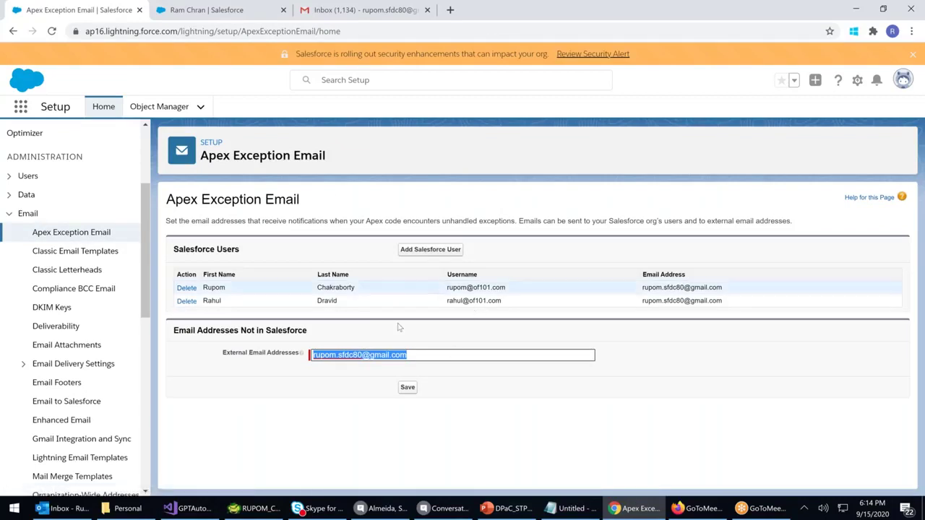
{"action": "left_click", "coordinate": [87, 251]}
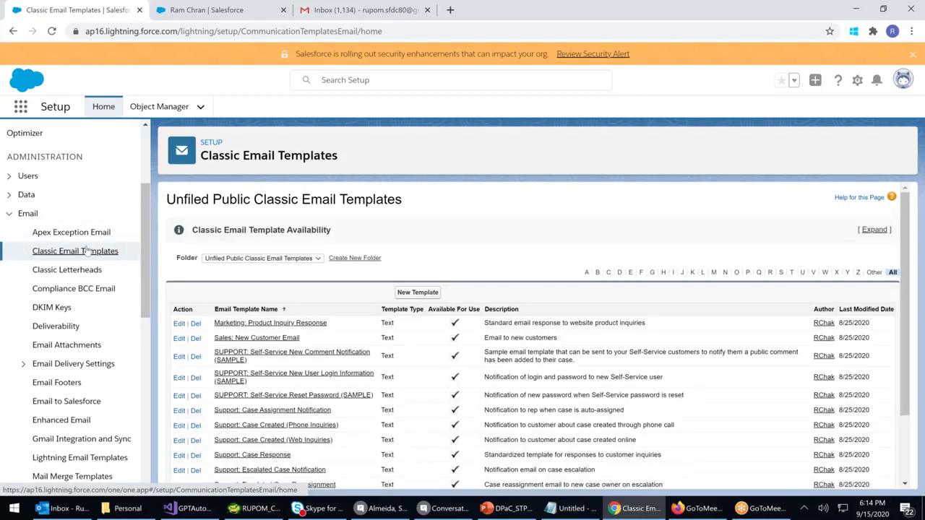
{"action": "left_click", "coordinate": [81, 270]}
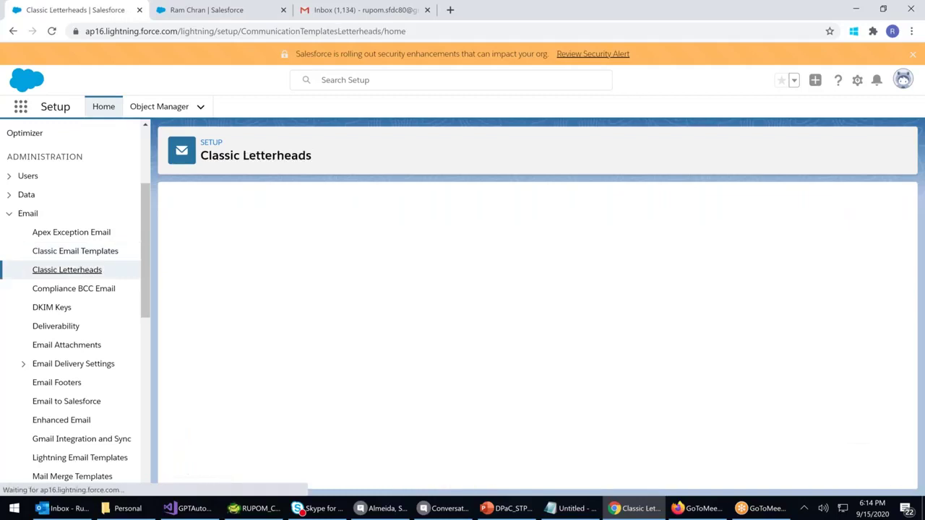
{"action": "left_click", "coordinate": [75, 289]}
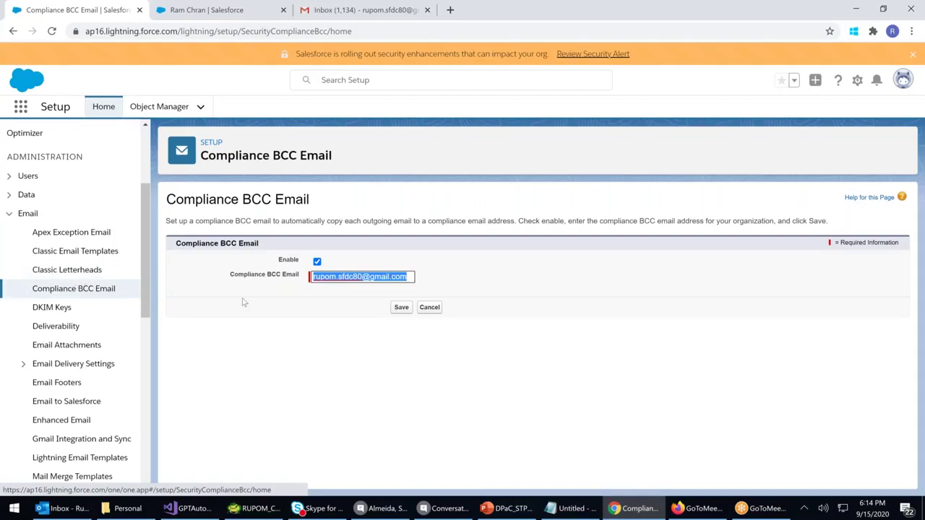
{"action": "left_click", "coordinate": [51, 307]}
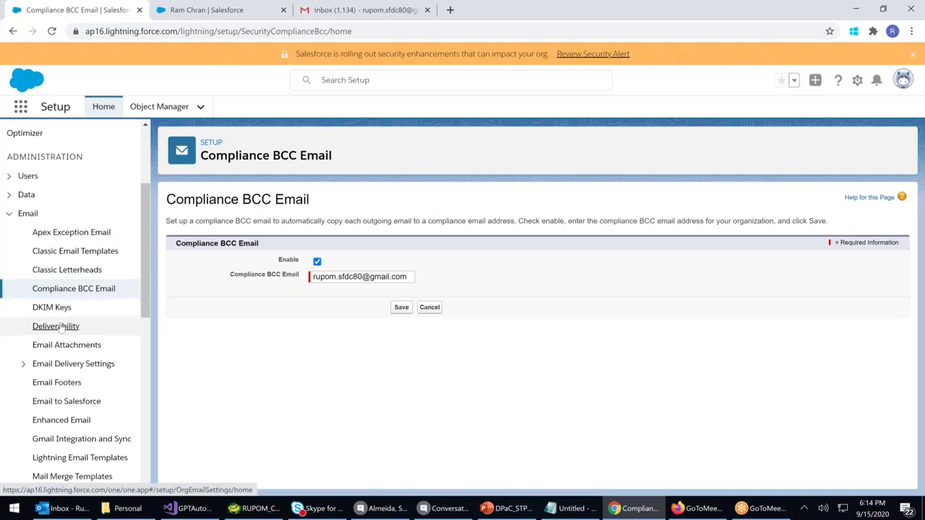
Enable bounce alerts and returning bounced emails to sender, and save the Deliverability settings
{"action": "left_click", "coordinate": [63, 329]}
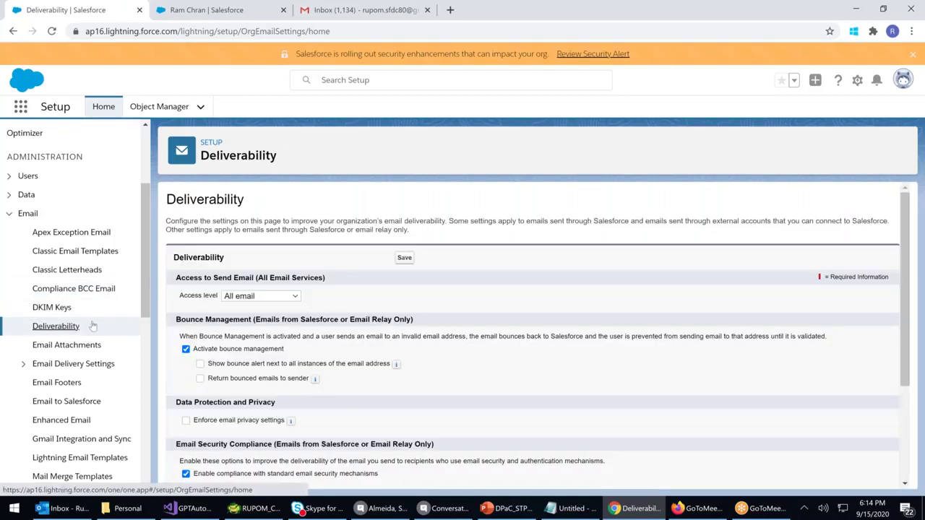
{"action": "left_click", "coordinate": [200, 364]}
{"action": "left_click", "coordinate": [201, 379]}
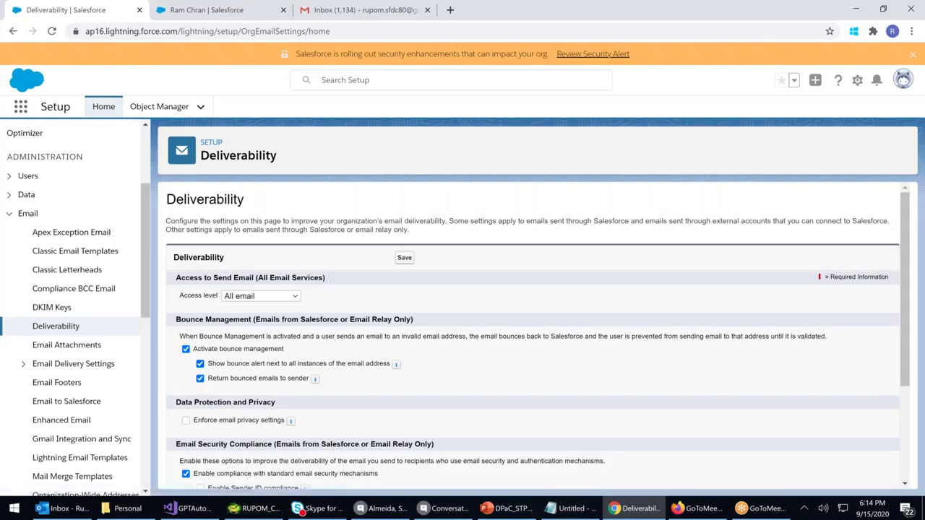
{"action": "left_click", "coordinate": [405, 258]}
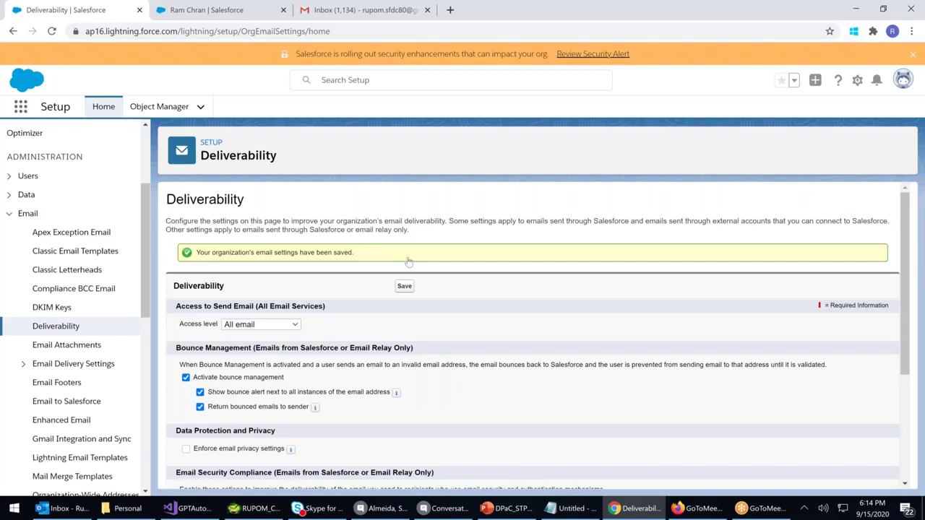
{"action": "left_click", "coordinate": [78, 348]}
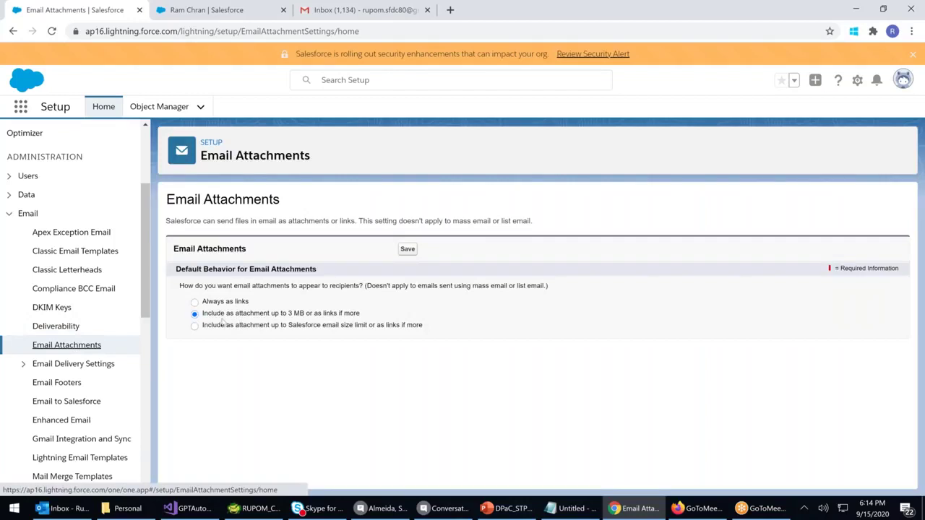
Pass through Email Footers and open the Organization-Wide Email Addresses list
{"action": "left_click", "coordinate": [65, 383]}
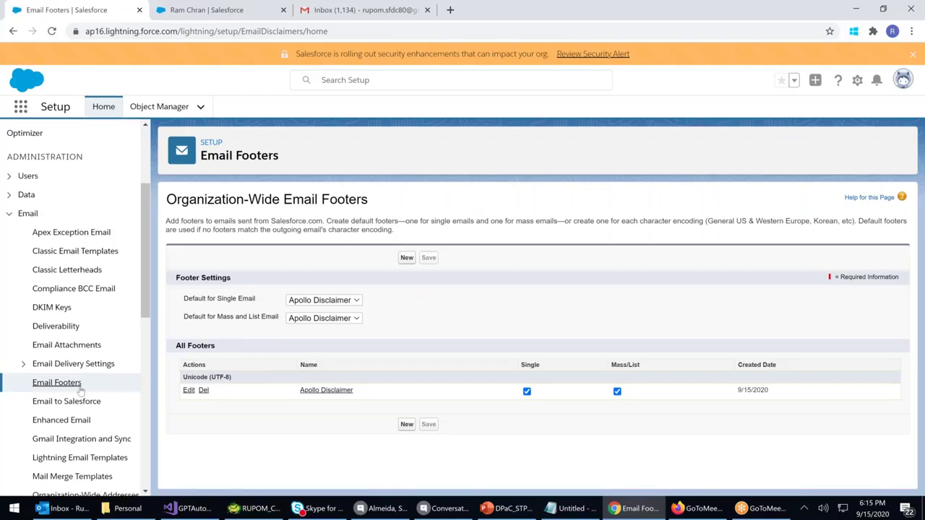
{"action": "scroll", "coordinate": [81, 384], "scroll_direction": "down", "scroll_amount": 3}
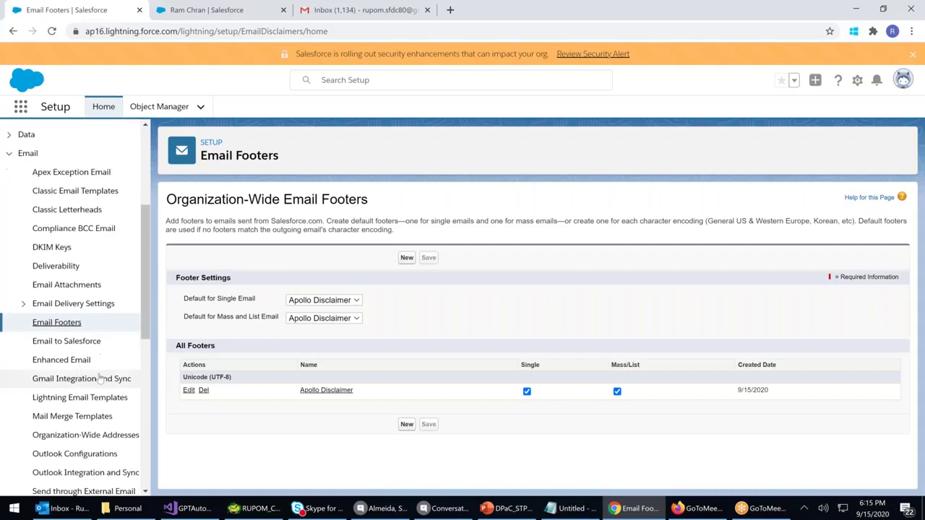
{"action": "left_click", "coordinate": [113, 381]}
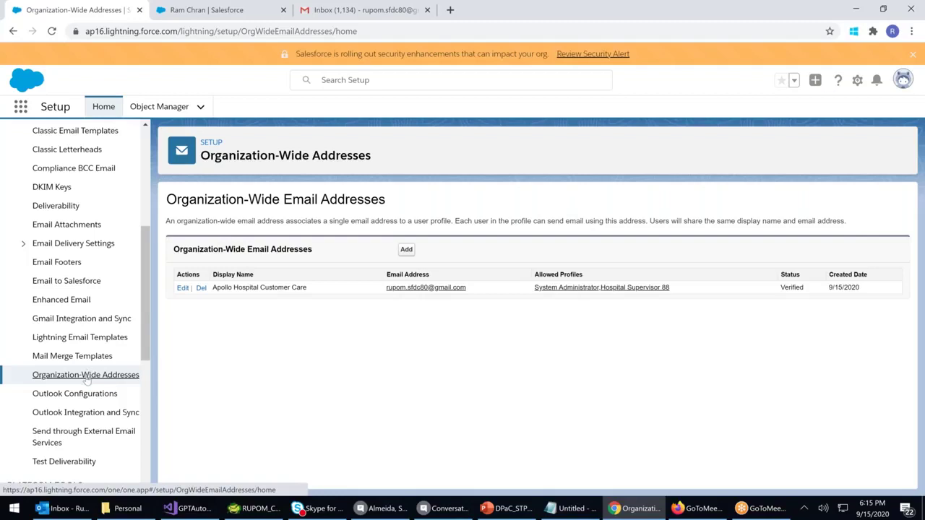
View Test Deliverability, highlight some of its explanation text, then open Send through External Email Services
{"action": "left_click", "coordinate": [65, 462]}
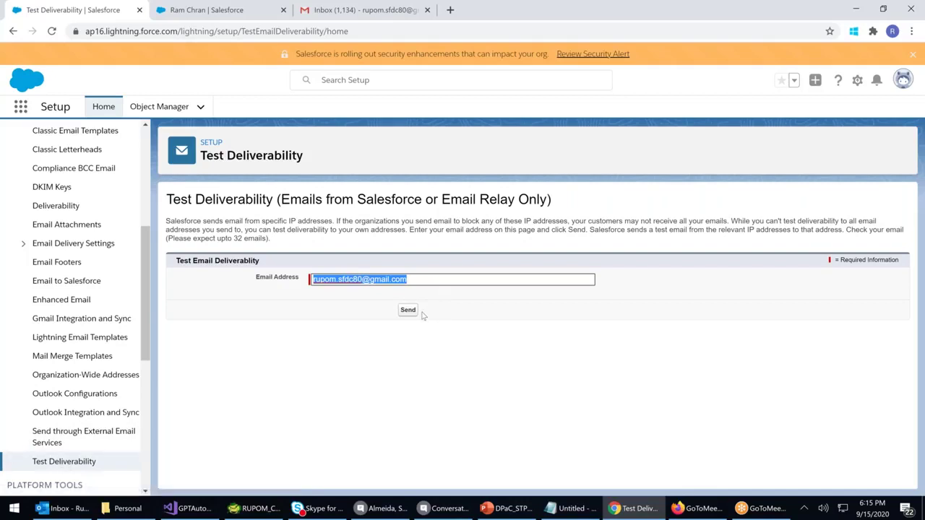
{"action": "left_click_drag", "start_coordinate": [234, 230], "coordinate": [254, 233]}
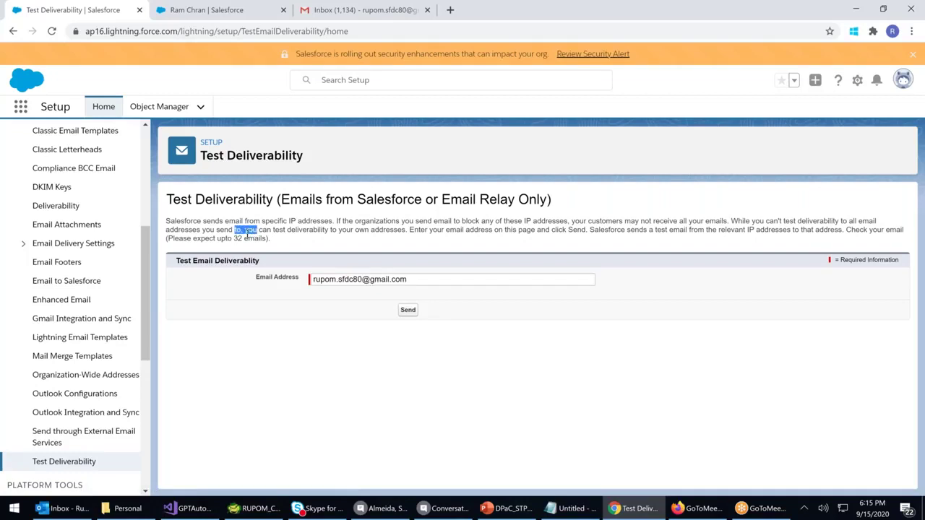
{"action": "left_click", "coordinate": [83, 437]}
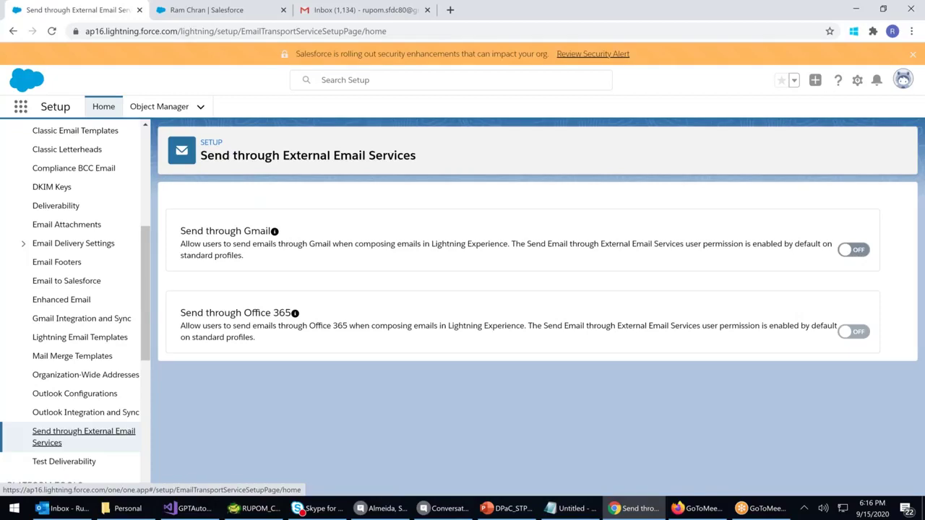
Switch Gmail and Office 365 sending on and back off, leaving both disabled
{"action": "left_click", "coordinate": [852, 250]}
{"action": "left_click", "coordinate": [853, 249]}
{"action": "left_click", "coordinate": [853, 331]}
{"action": "left_click", "coordinate": [853, 332]}
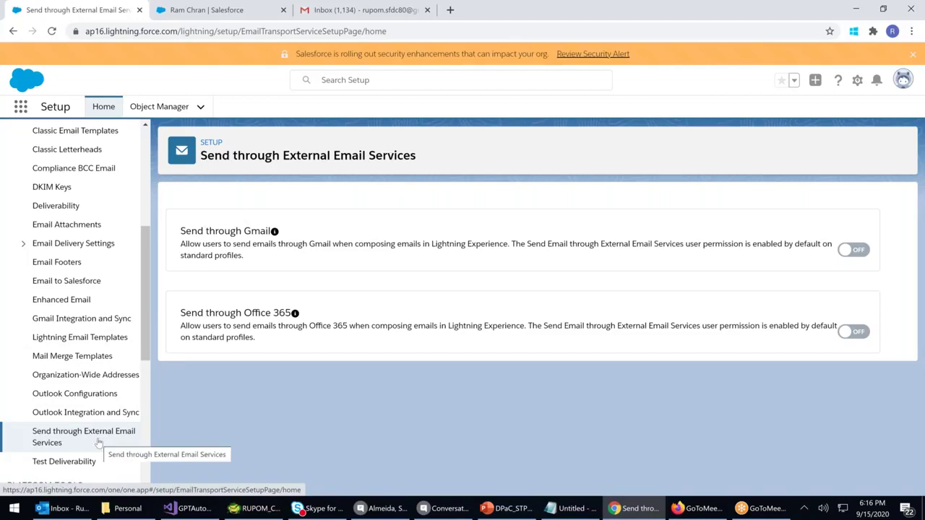
Open the Gmail Integration and Sync page, where Gmail Integration is on and Lightning Sync off
{"action": "left_click", "coordinate": [76, 322]}
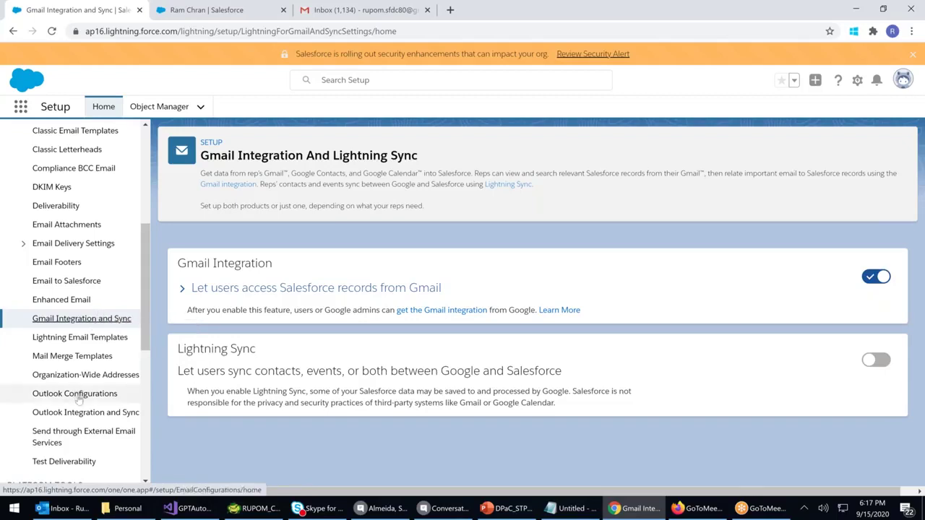
{"action": "left_click", "coordinate": [73, 509]}
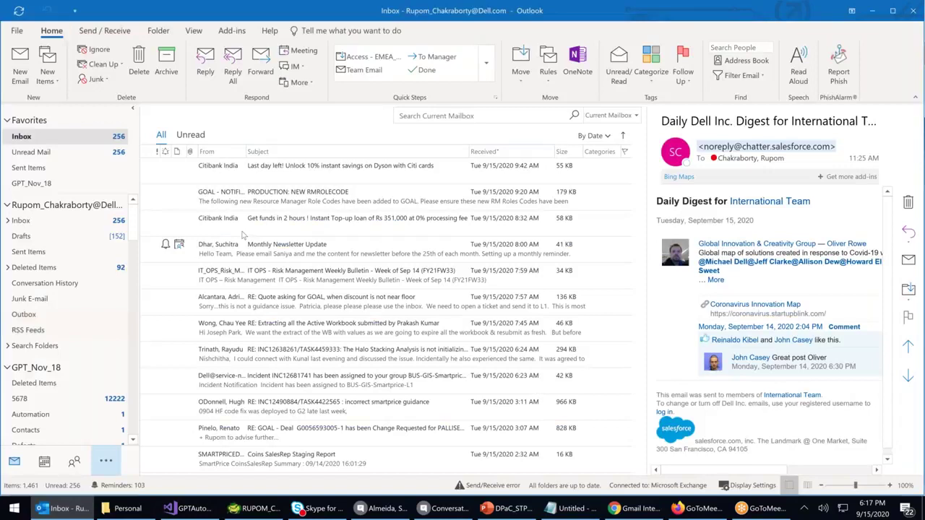
{"action": "left_click", "coordinate": [41, 142]}
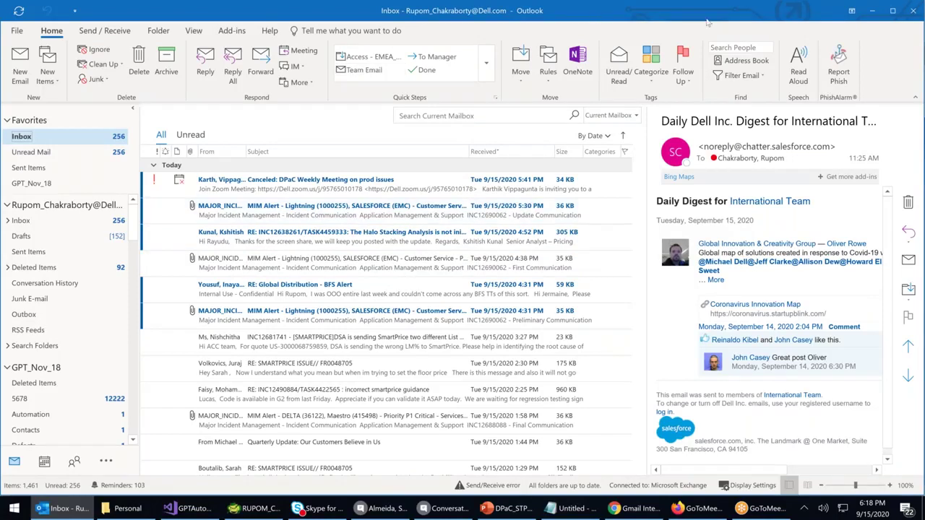
{"action": "left_click", "coordinate": [873, 13]}
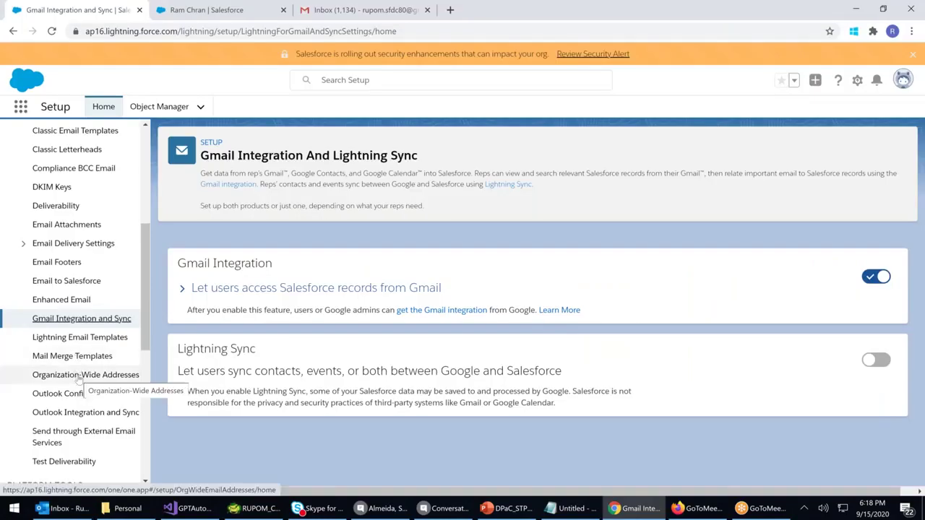
Open Enhanced Email and highlight its description of email as a standard object
{"action": "left_click", "coordinate": [76, 306]}
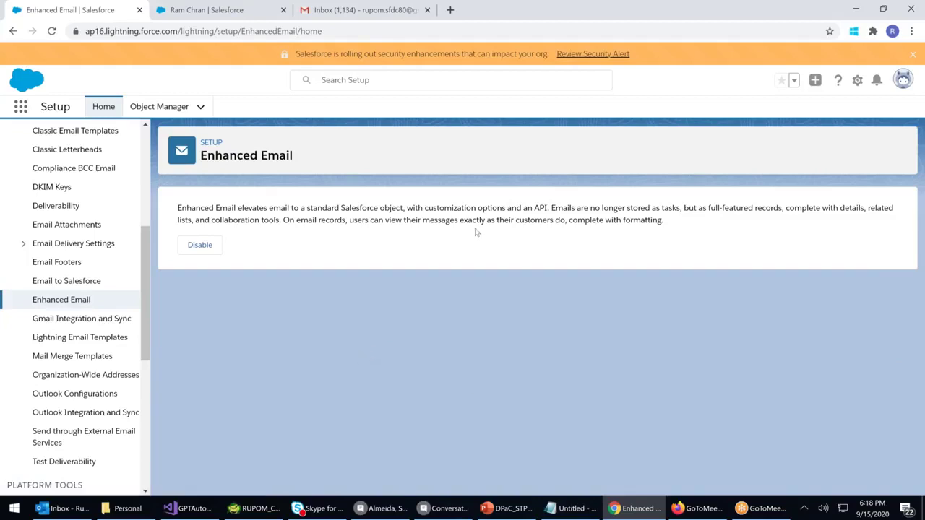
{"action": "left_click_drag", "start_coordinate": [195, 208], "coordinate": [339, 208]}
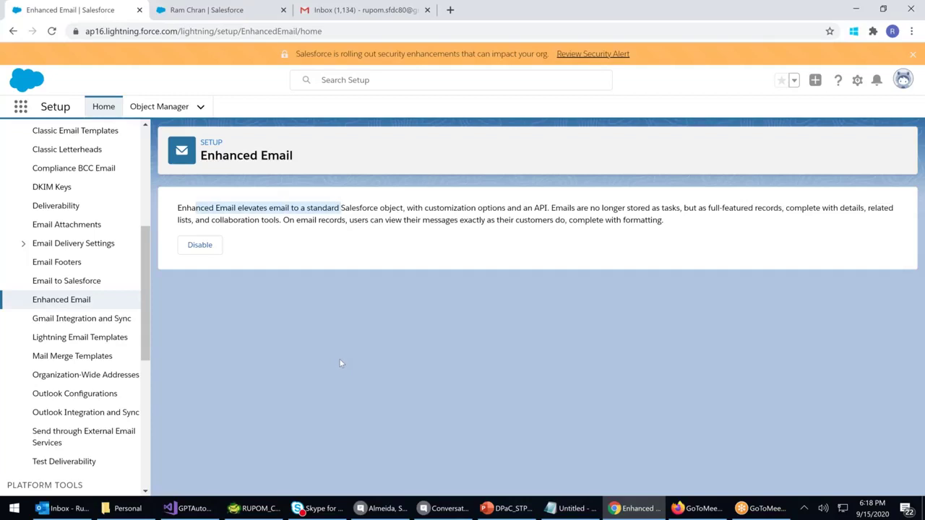
Open the Email to Salesforce page from the Setup sidebar
{"action": "left_click", "coordinate": [59, 281]}
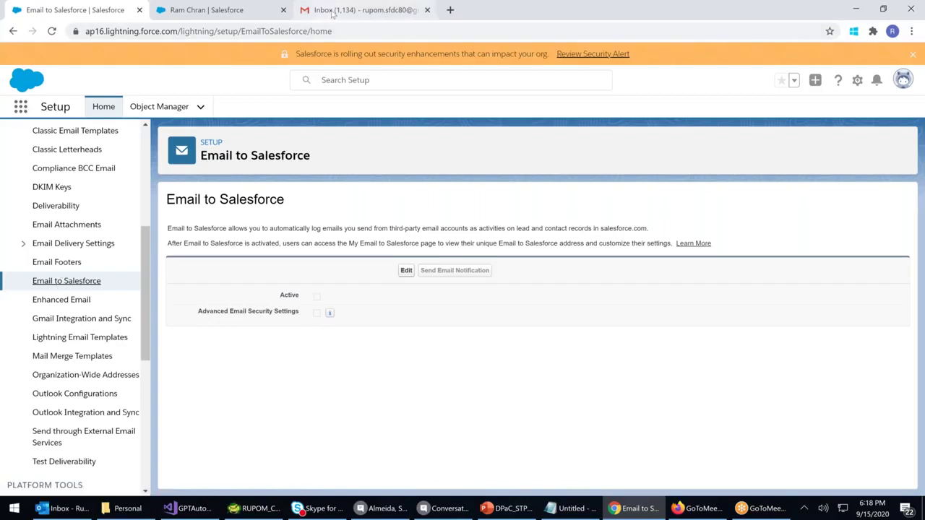
Delete the Salesforce test emails in Gmail and start a new message to the test address with a greeting subject
{"action": "left_click", "coordinate": [333, 11]}
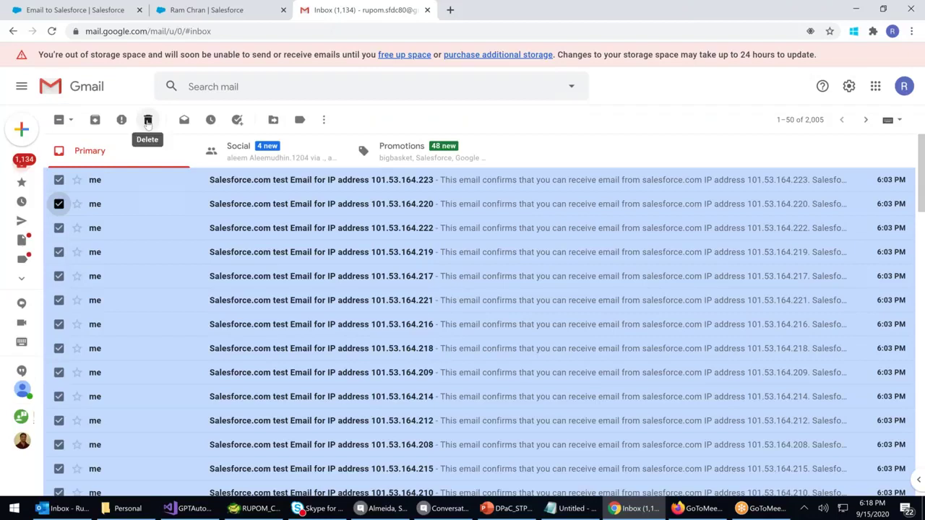
{"action": "left_click", "coordinate": [147, 121]}
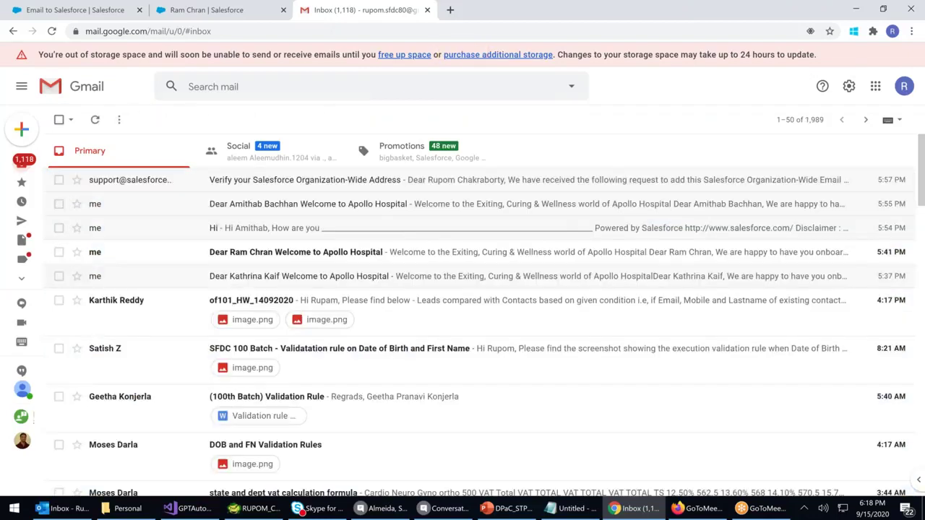
{"action": "left_click", "coordinate": [21, 128]}
{"action": "type", "text": "a@a.com"}
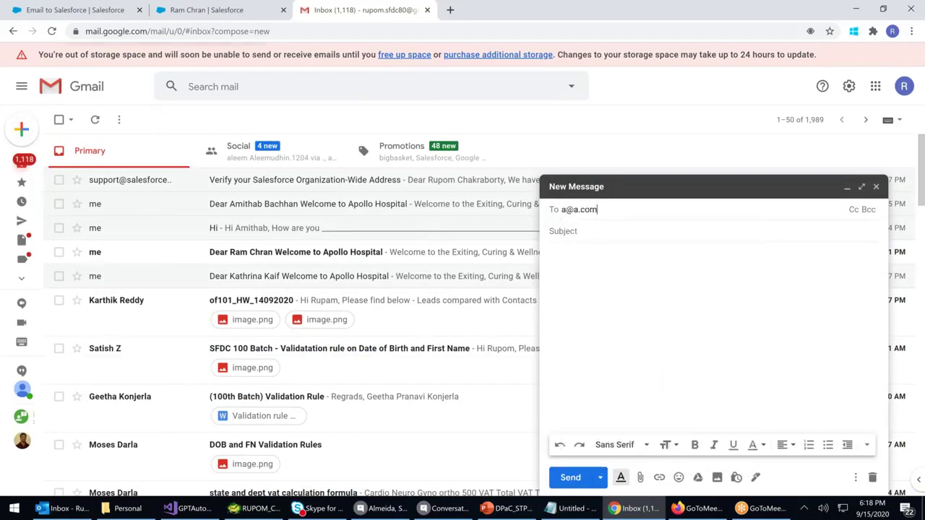
{"action": "left_click", "coordinate": [585, 235]}
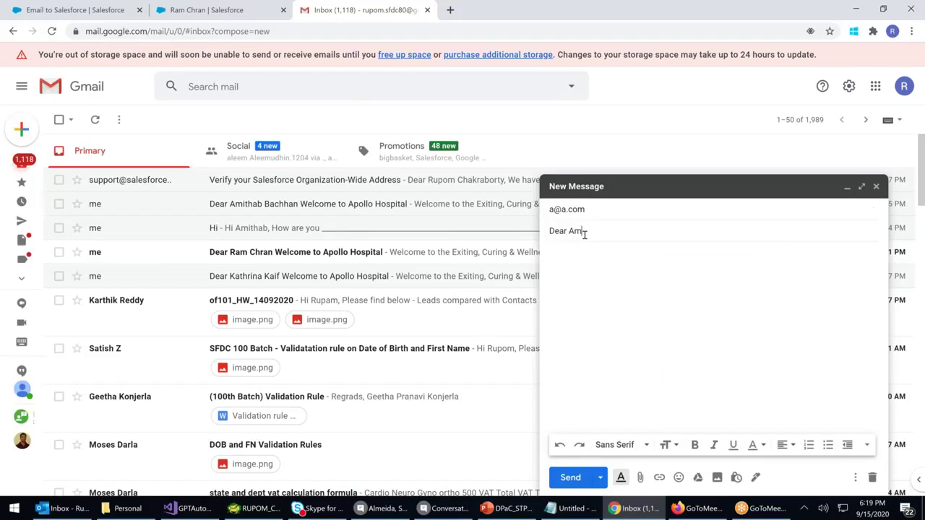
Write the body 'Hope that you are doing good', signed off 'Regards,' and the sender's name
{"action": "key", "text": "Tab"}
{"action": "type", "text": "h"}
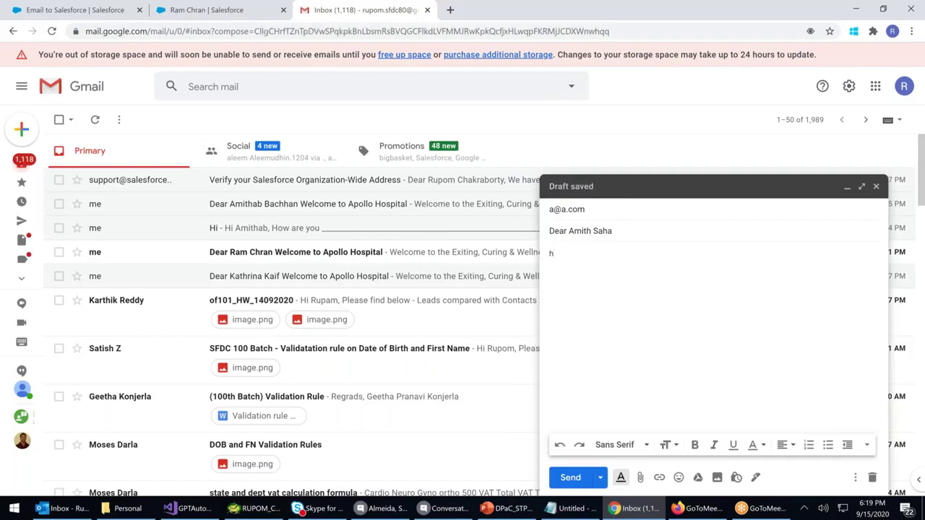
{"action": "type", "text": "Hope that you"}
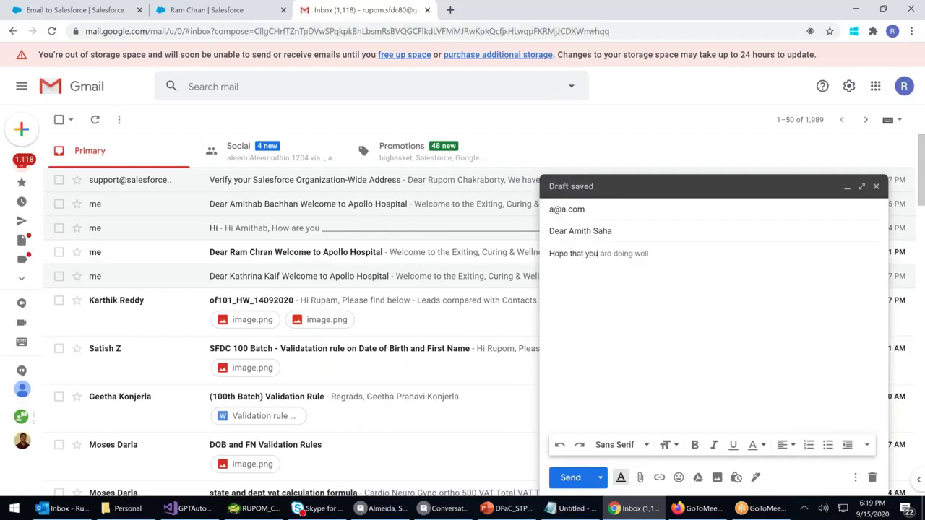
{"action": "type", "text": " are doing good."}
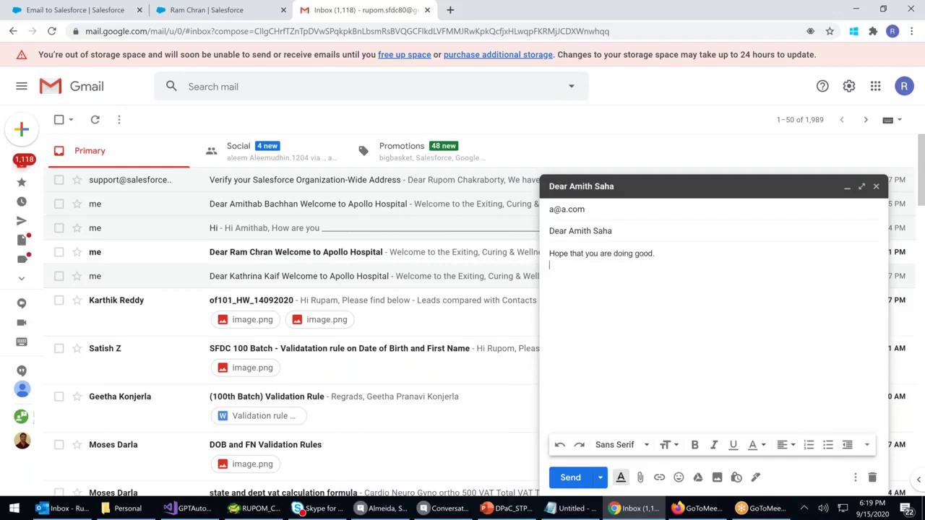
{"action": "key", "text": "Return"}
{"action": "type", "text": "Regardss"}
{"action": "key", "text": "BackSpace"}
{"action": "type", "text": ","}
{"action": "key", "text": "Return"}
{"action": "type", "text": "Rupom"}
Draft an unsent Outlook email to the test address with subject 'Hi' and a two-line body
{"action": "left_click", "coordinate": [70, 512]}
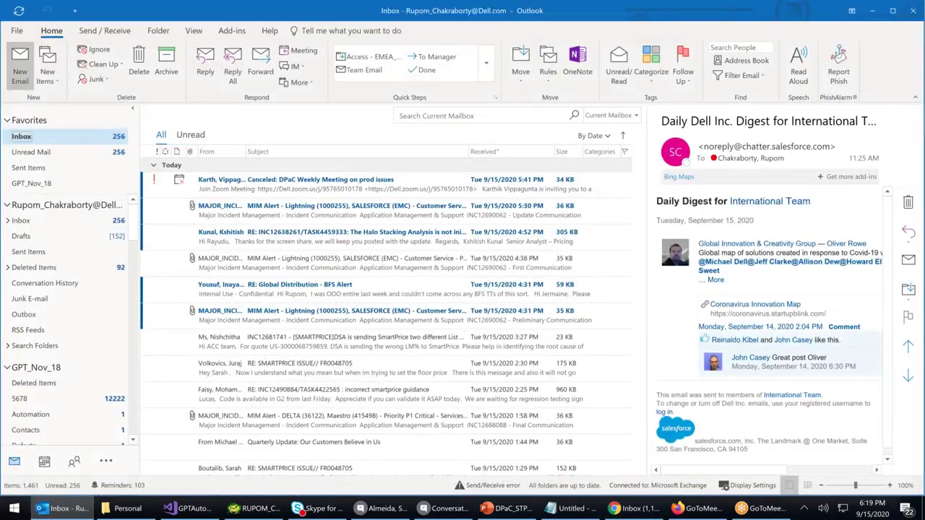
{"action": "left_click", "coordinate": [15, 70]}
{"action": "type", "text": "a@a.com"}
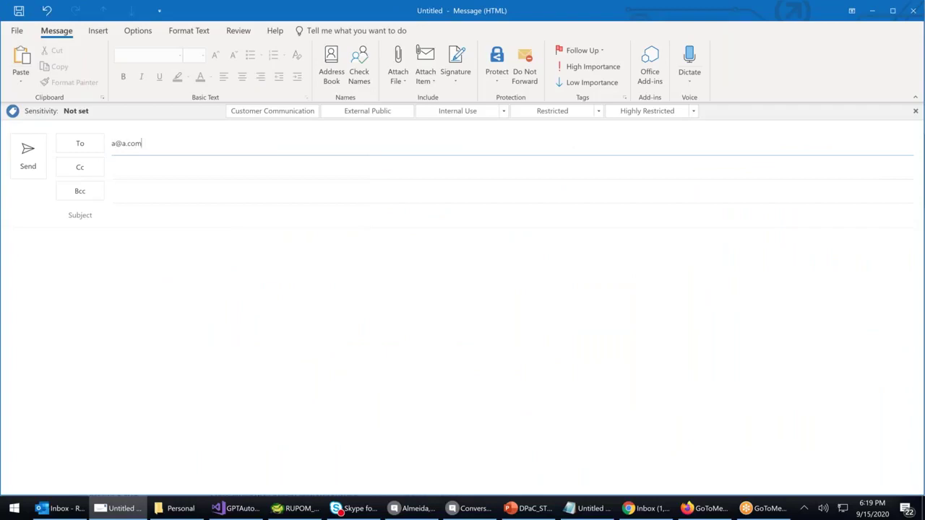
{"action": "left_click", "coordinate": [125, 212]}
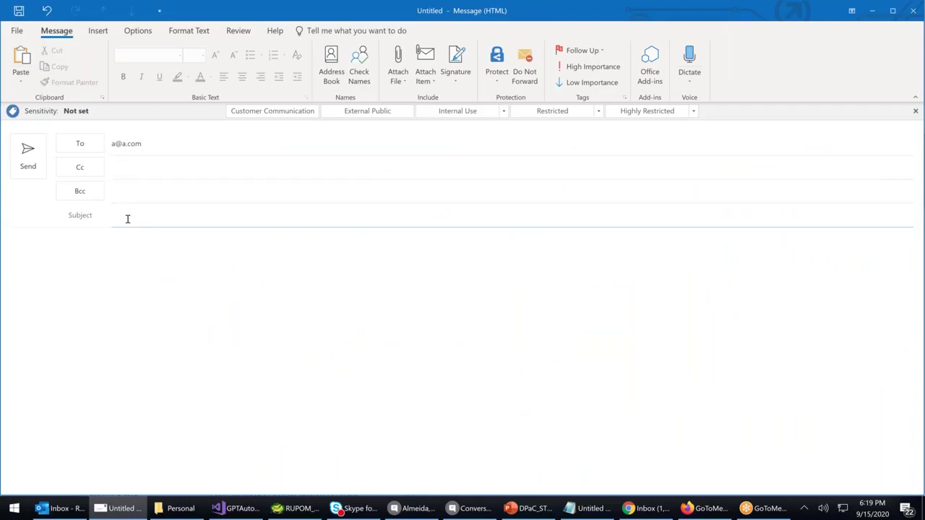
{"action": "type", "text": "Hi"}
{"action": "left_click", "coordinate": [128, 283]}
{"action": "type", "text": "Hi sabdjkcdsc"}
{"action": "key", "text": "Return"}
{"action": "type", "text": "ds"}
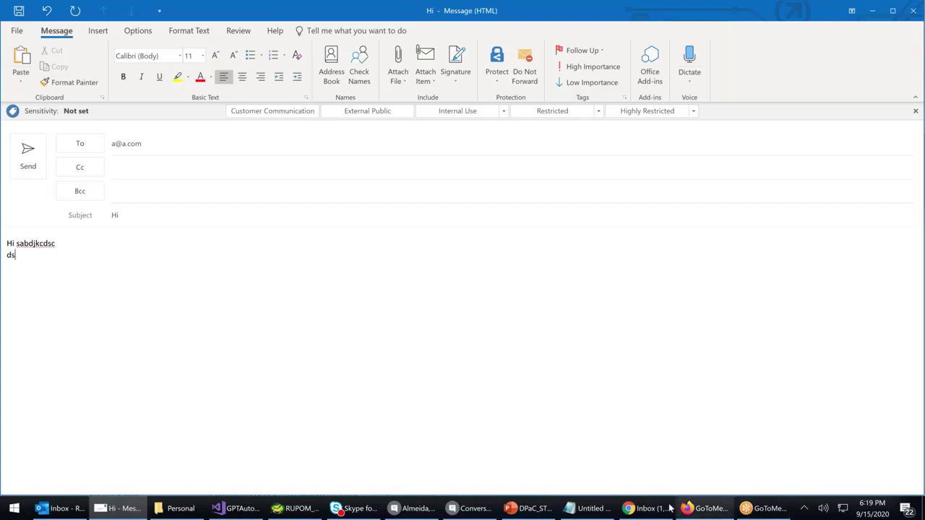
{"action": "left_click", "coordinate": [646, 508]}
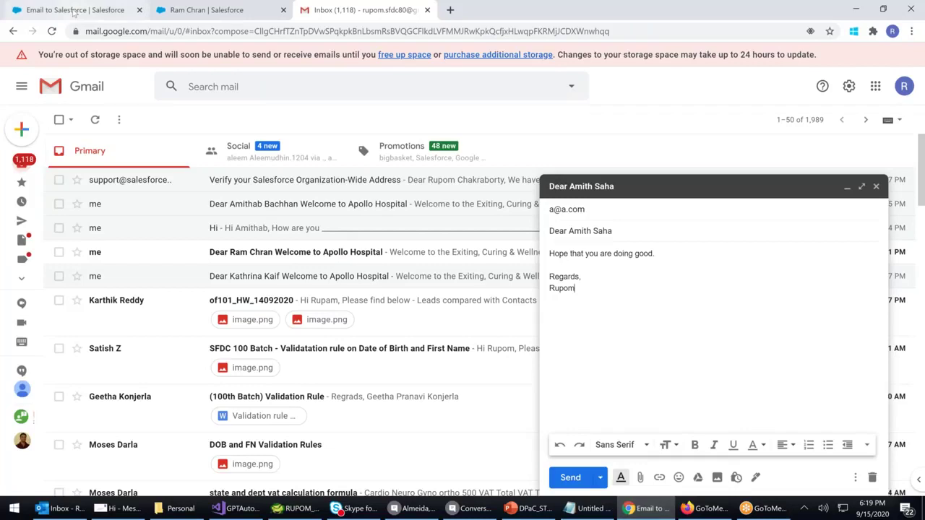
Reread the Email to Salesforce description, then switch to the saved contact record tab
{"action": "left_click", "coordinate": [72, 10]}
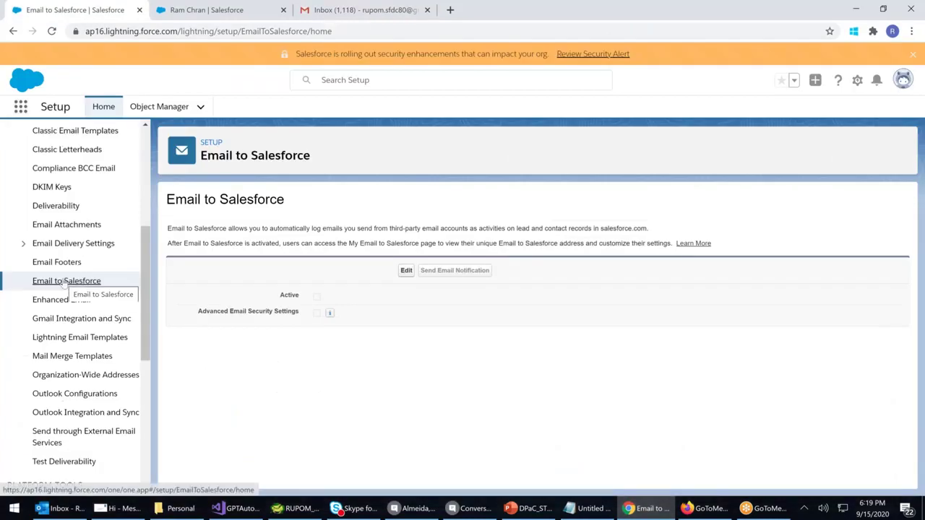
{"action": "left_click_drag", "start_coordinate": [167, 229], "coordinate": [599, 230]}
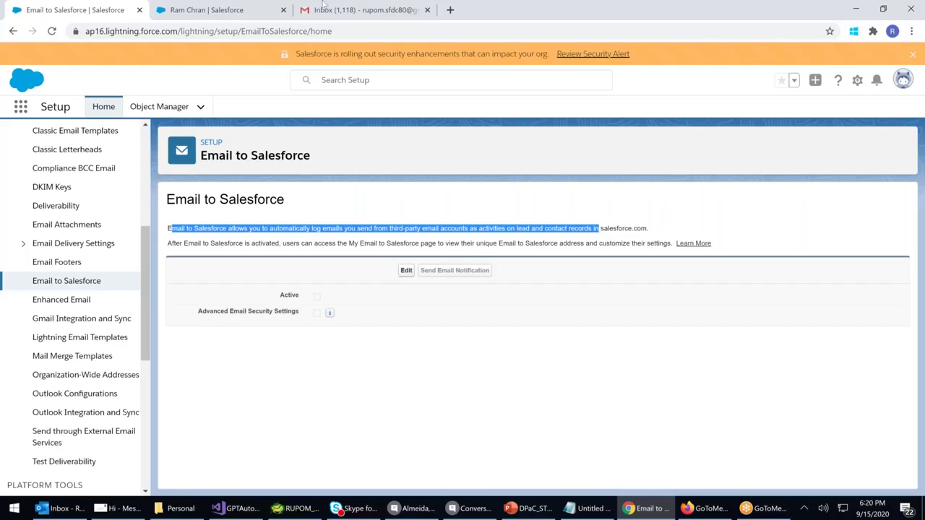
{"action": "left_click", "coordinate": [225, 16]}
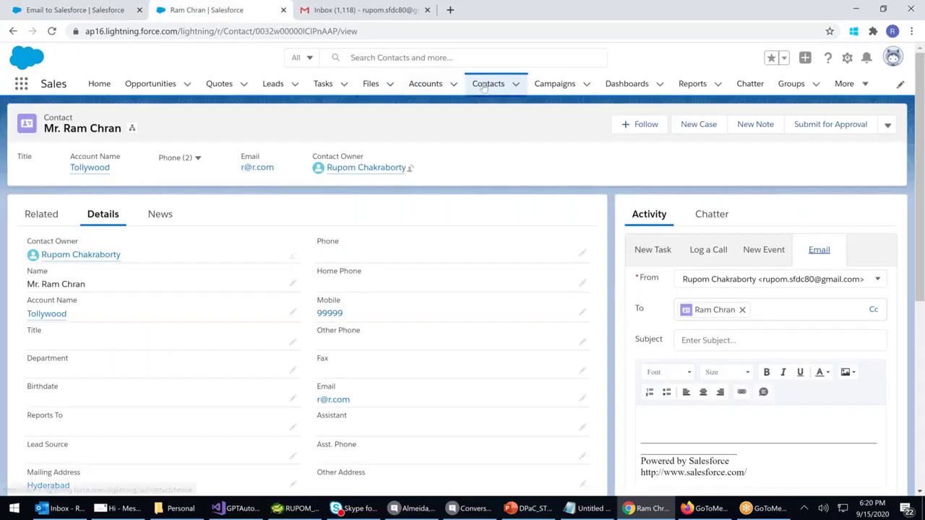
Open the ICICI Bank contact and review its two sent emails and their last-opened times
{"action": "left_click", "coordinate": [483, 87]}
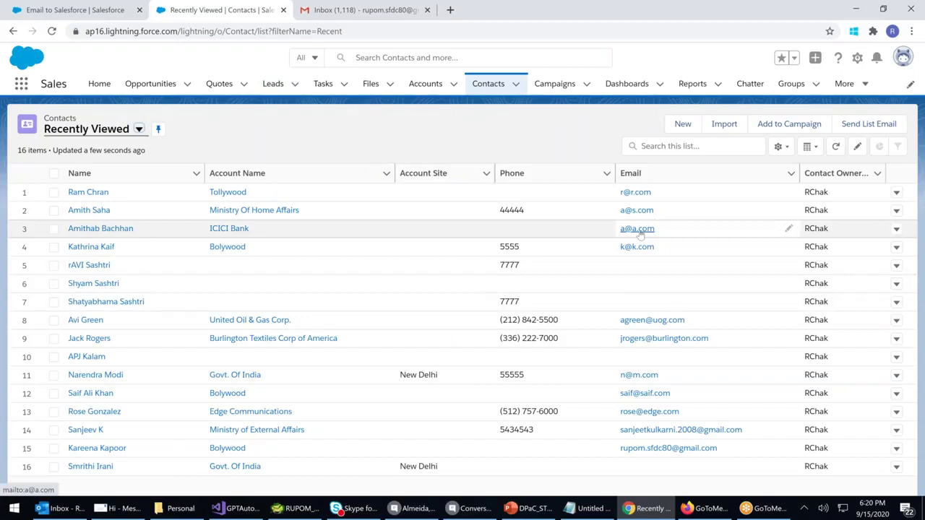
{"action": "left_click", "coordinate": [98, 230]}
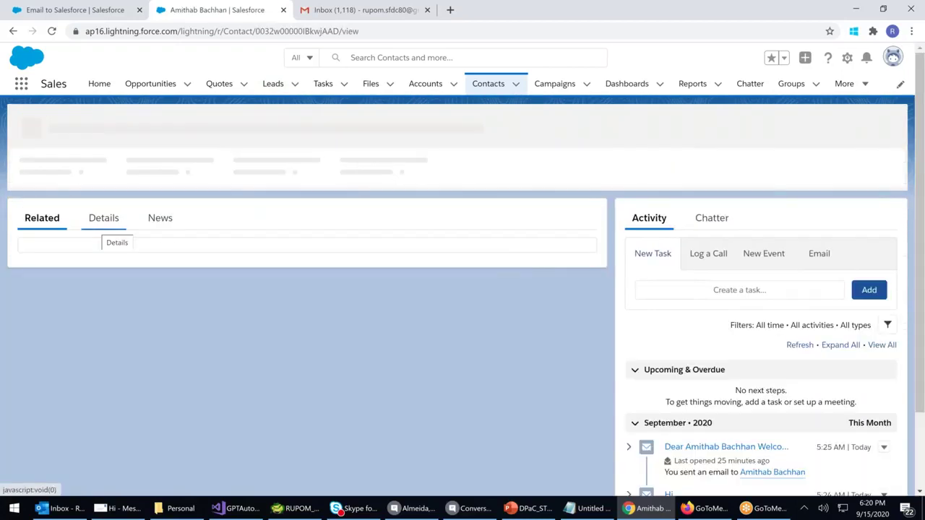
{"action": "scroll", "coordinate": [724, 332], "scroll_direction": "down", "scroll_amount": 2}
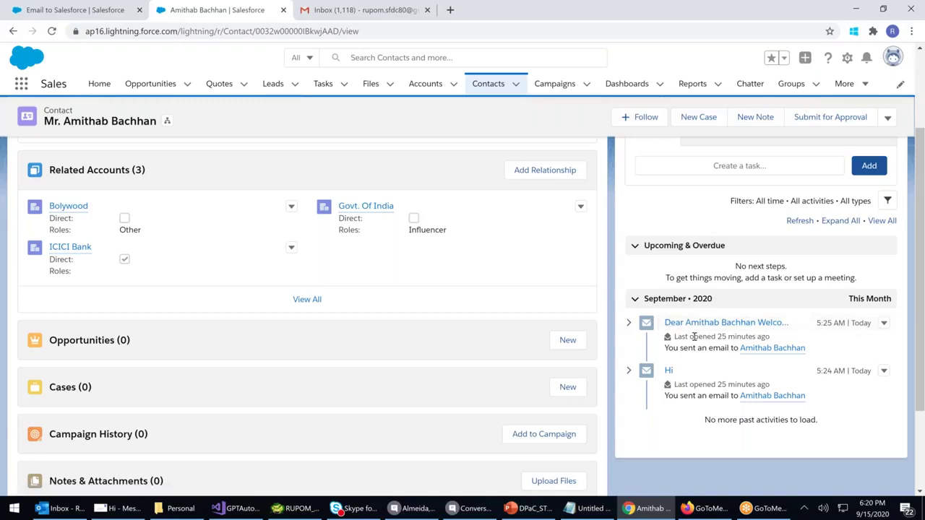
{"action": "left_click_drag", "start_coordinate": [692, 337], "coordinate": [784, 345]}
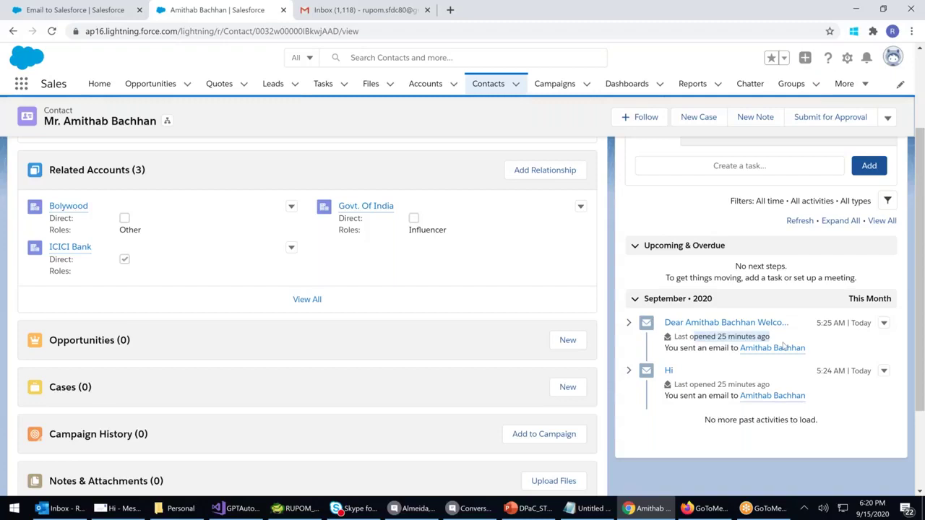
{"action": "mouse_move", "coordinate": [784, 346]}
{"action": "scroll", "coordinate": [784, 345], "scroll_direction": "up", "scroll_amount": 3}
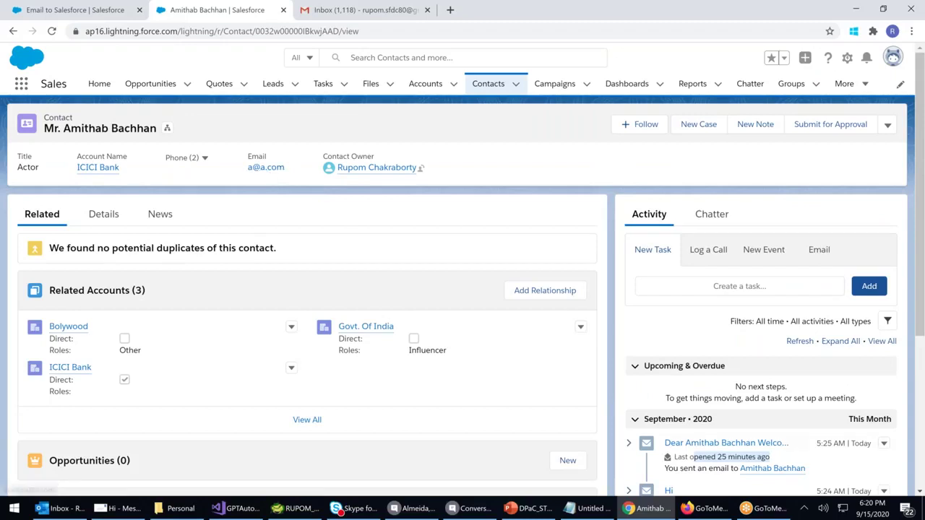
{"action": "scroll", "coordinate": [672, 282], "scroll_direction": "down", "scroll_amount": 3}
{"action": "left_click_drag", "start_coordinate": [679, 276], "coordinate": [720, 279]}
{"action": "left_click", "coordinate": [696, 269]}
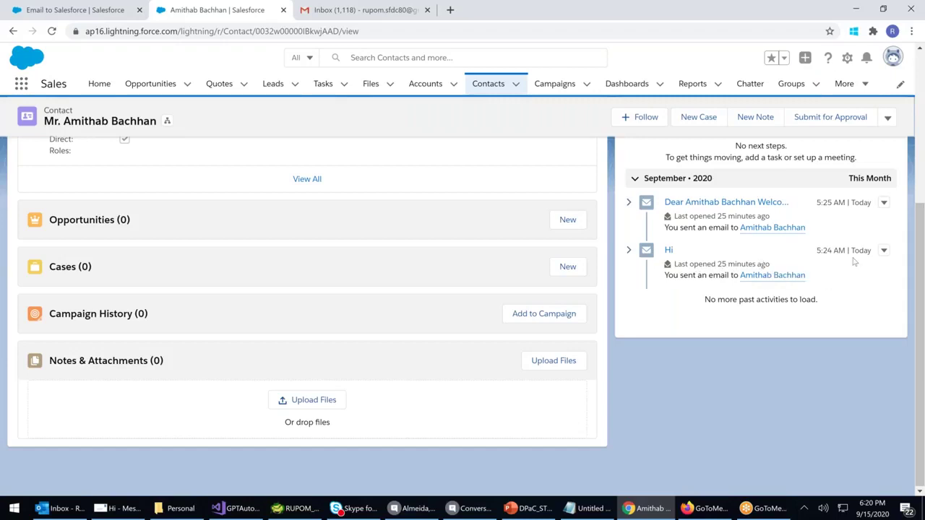
{"action": "mouse_move", "coordinate": [759, 280]}
{"action": "scroll", "coordinate": [785, 380], "scroll_direction": "up", "scroll_amount": 3}
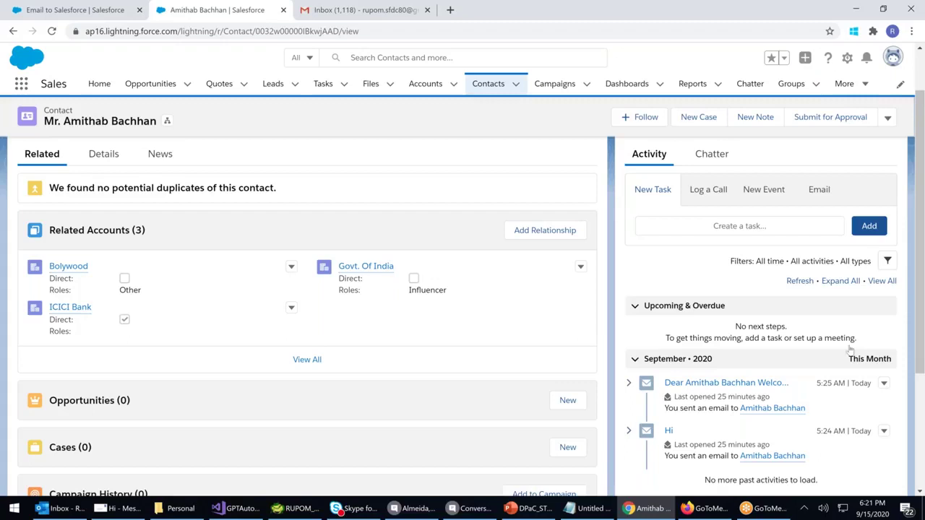
{"action": "left_click", "coordinate": [103, 10]}
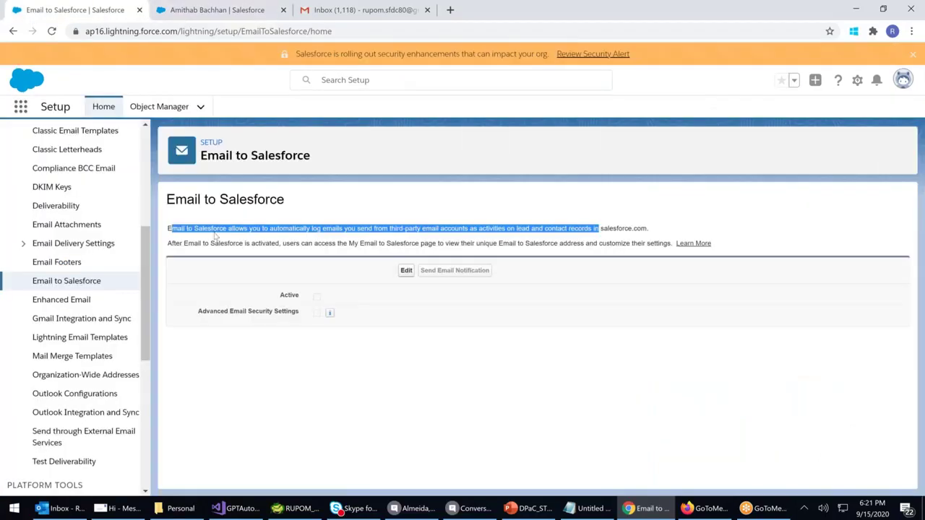
{"action": "left_click", "coordinate": [172, 228]}
{"action": "left_click_drag", "start_coordinate": [168, 229], "coordinate": [542, 229]}
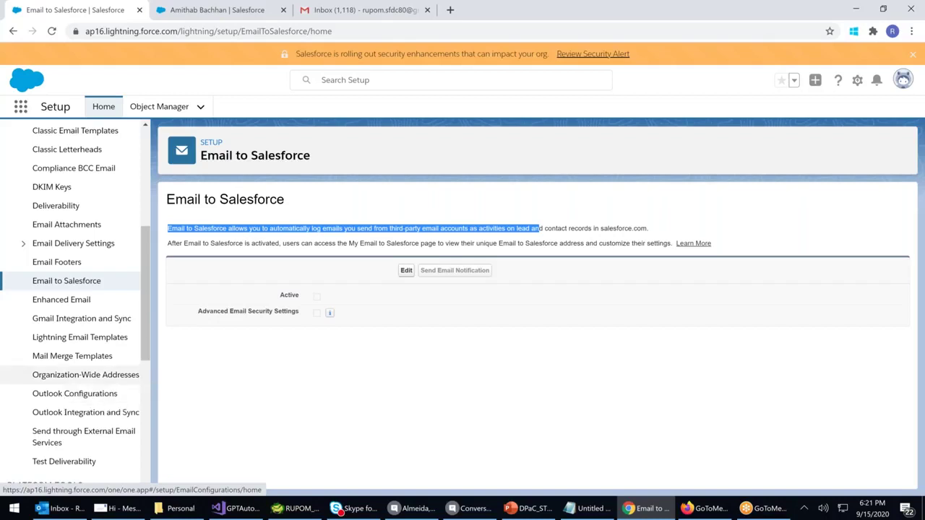
{"action": "left_click", "coordinate": [169, 229]}
{"action": "left_click_drag", "start_coordinate": [169, 229], "coordinate": [655, 229]}
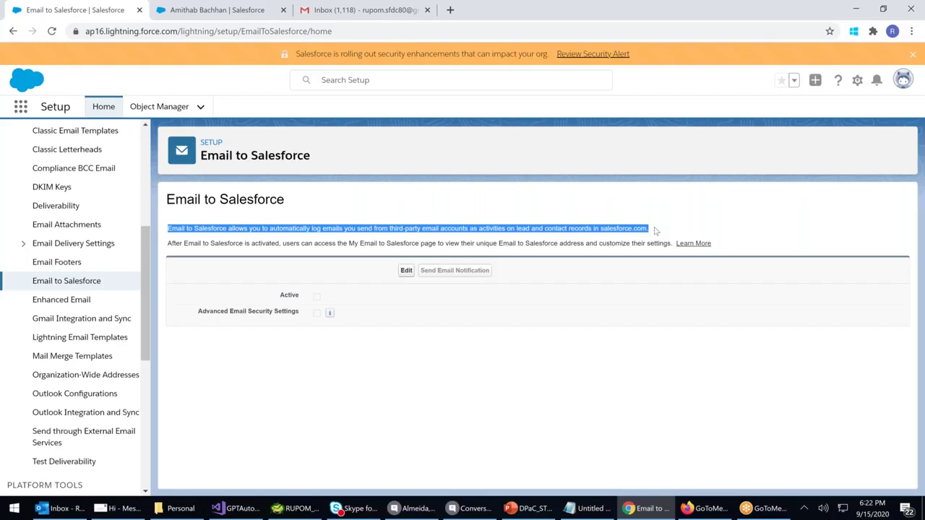
Set Email to Salesforce to Active, save, and skip the user notification email
{"action": "left_click", "coordinate": [405, 272]}
{"action": "left_click", "coordinate": [316, 295]}
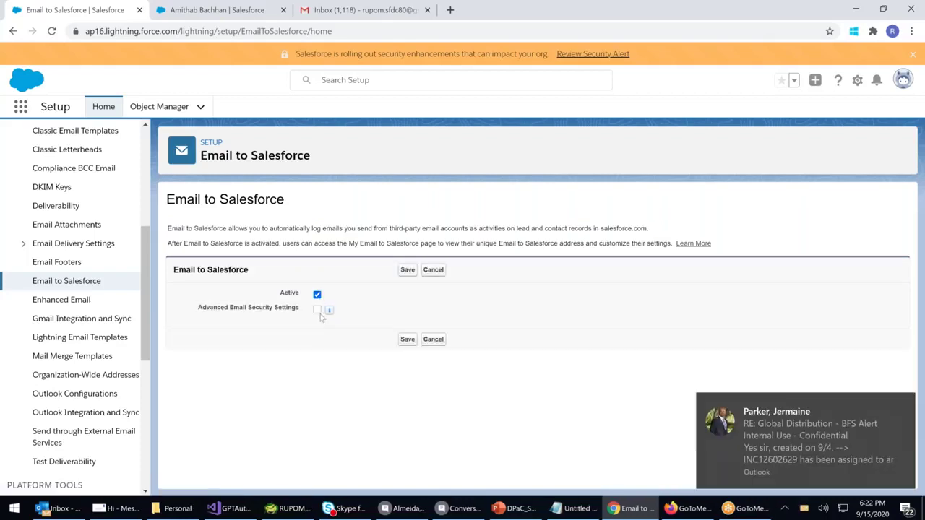
{"action": "left_click", "coordinate": [408, 340]}
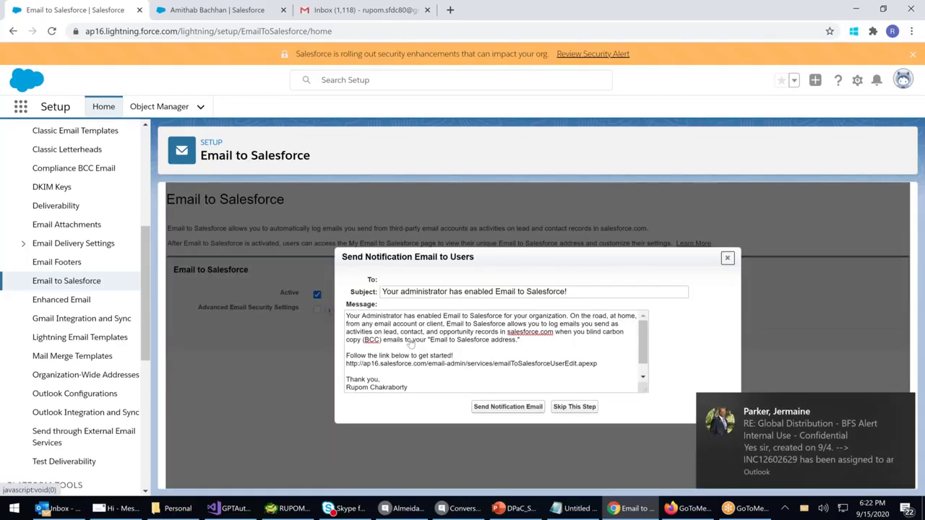
{"action": "left_click_drag", "start_coordinate": [351, 316], "coordinate": [562, 349]}
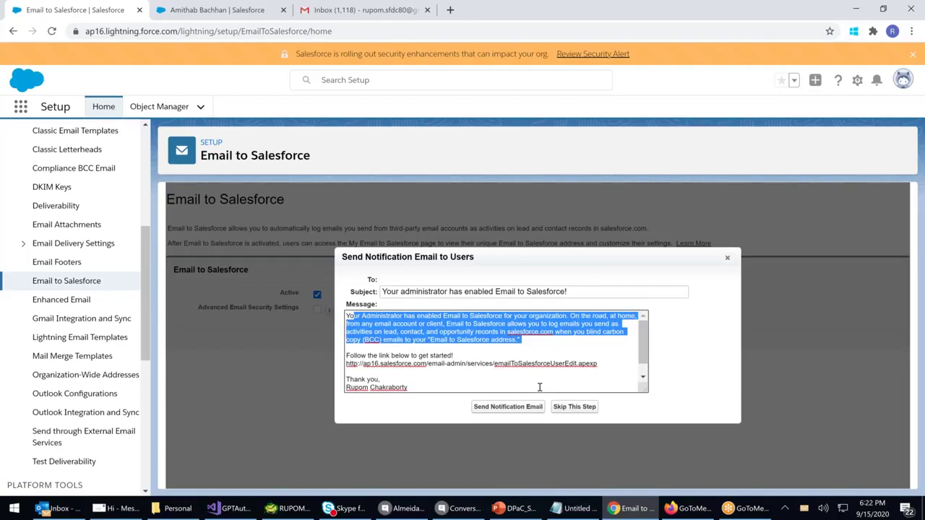
{"action": "left_click", "coordinate": [568, 409]}
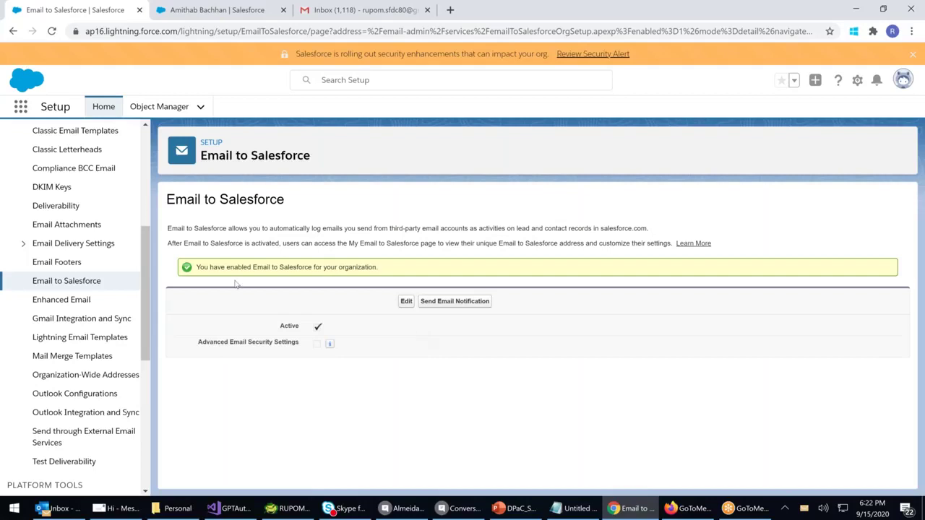
{"action": "left_click", "coordinate": [81, 318]}
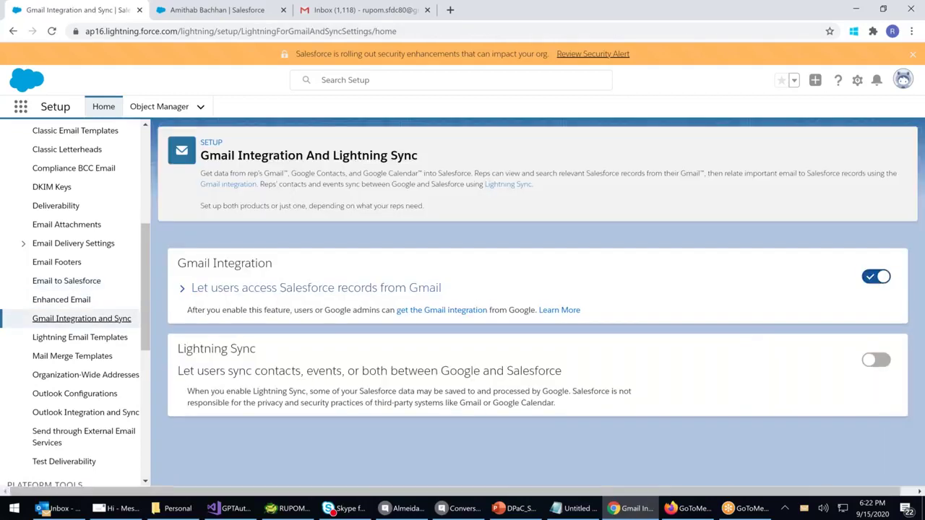
Check the Enhanced Email page showing the feature enabled, briefly glancing at Outlook
{"action": "left_click", "coordinate": [62, 300]}
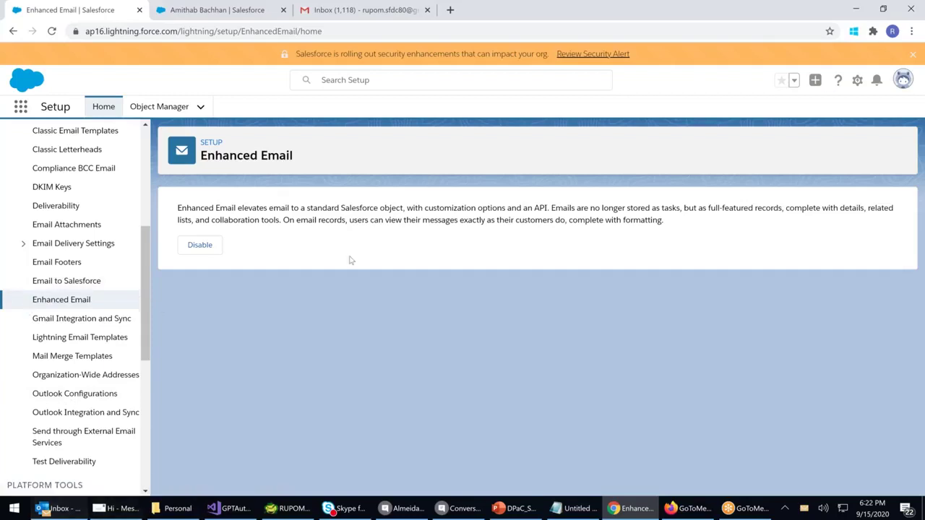
{"action": "key", "text": "alt+Tab"}
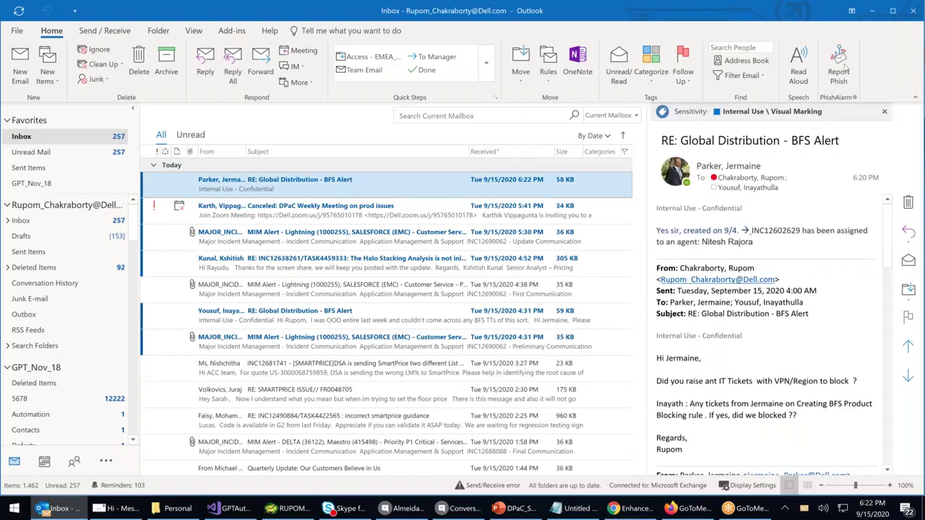
{"action": "left_click", "coordinate": [874, 14]}
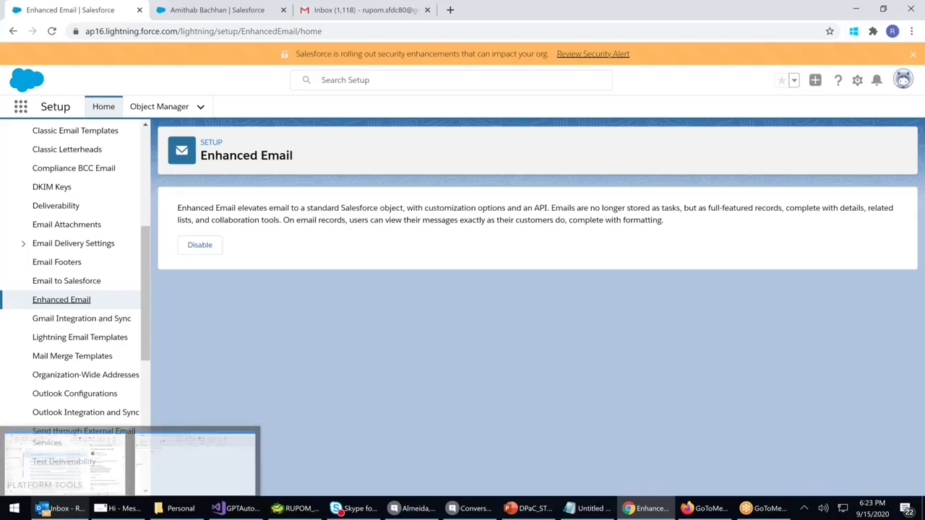
Discard the unsent Gmail compose window so the full inbox list shows
{"action": "left_click", "coordinate": [375, 16]}
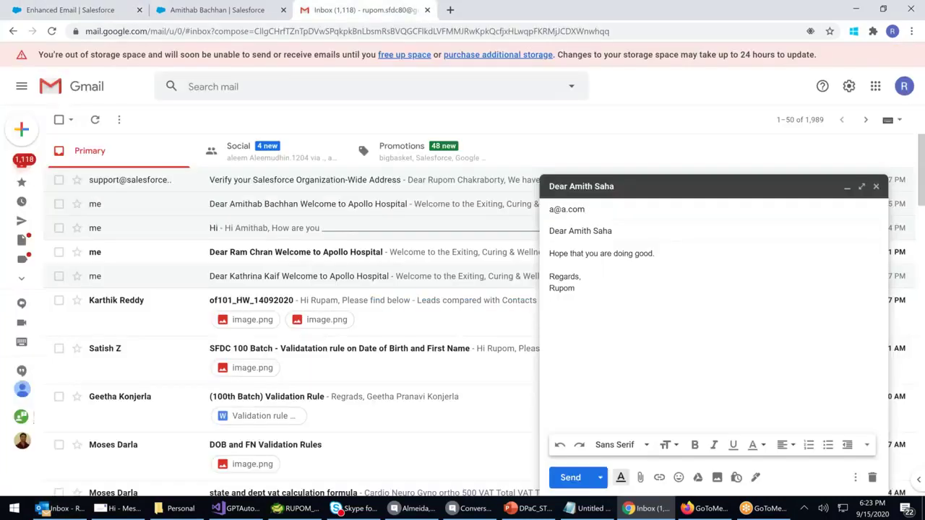
{"action": "left_click", "coordinate": [876, 187]}
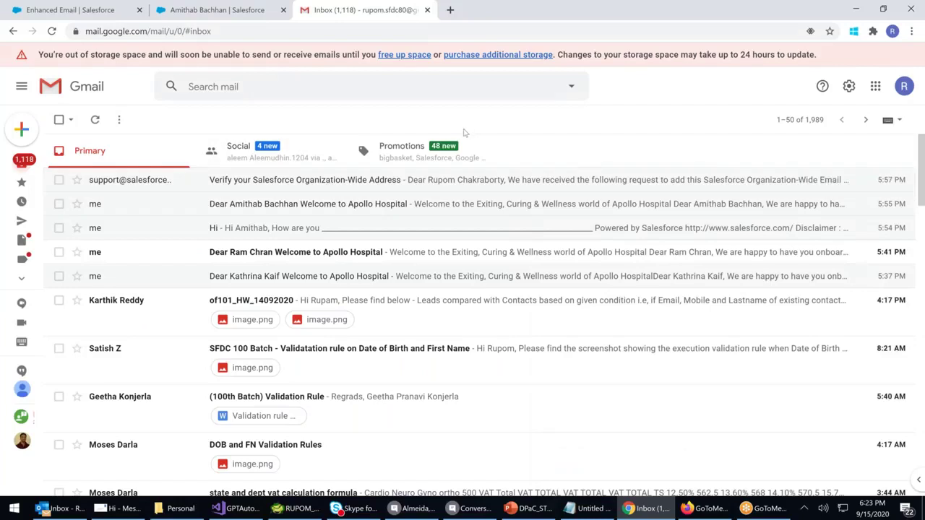
{"action": "left_click", "coordinate": [84, 513]}
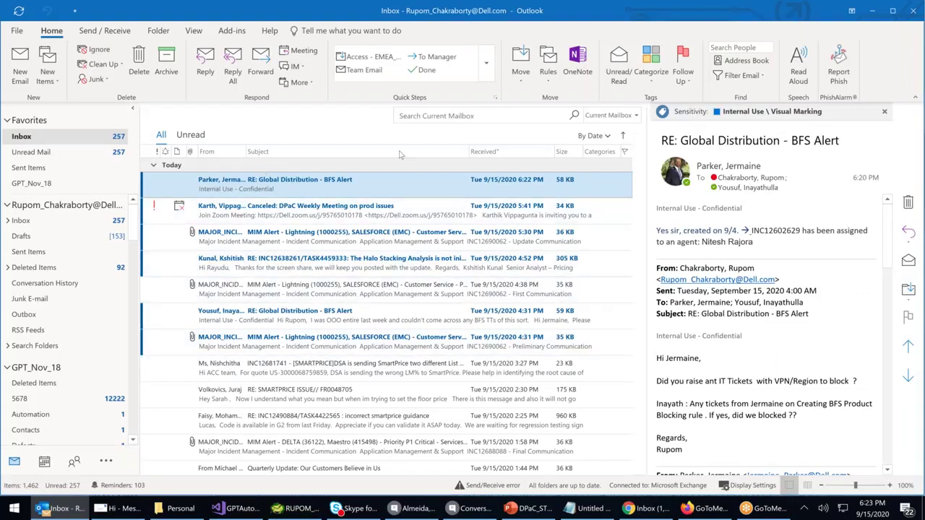
{"action": "left_click", "coordinate": [646, 509]}
Search Google for Gmail Outlook settings and open the Gmail Help result in a new tab
{"action": "left_click", "coordinate": [449, 12]}
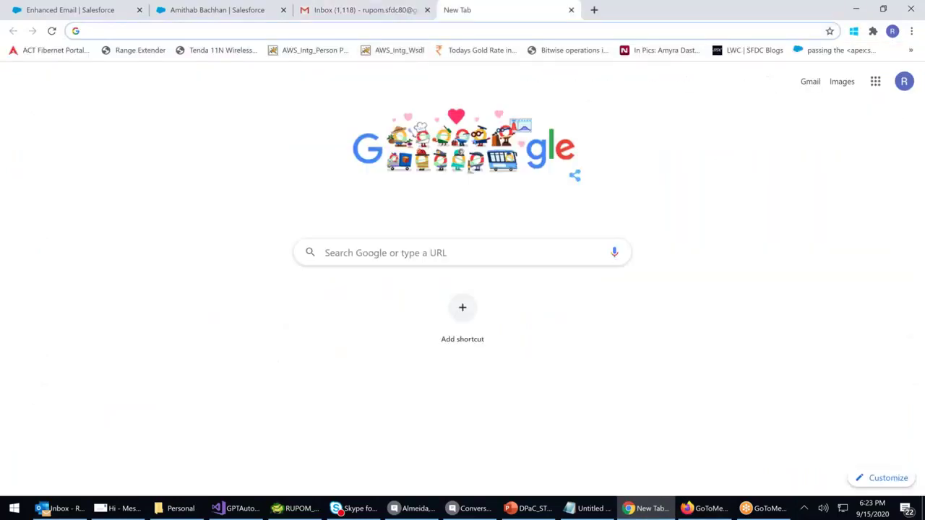
{"action": "left_click", "coordinate": [434, 253]}
{"action": "type", "text": "gamil out"}
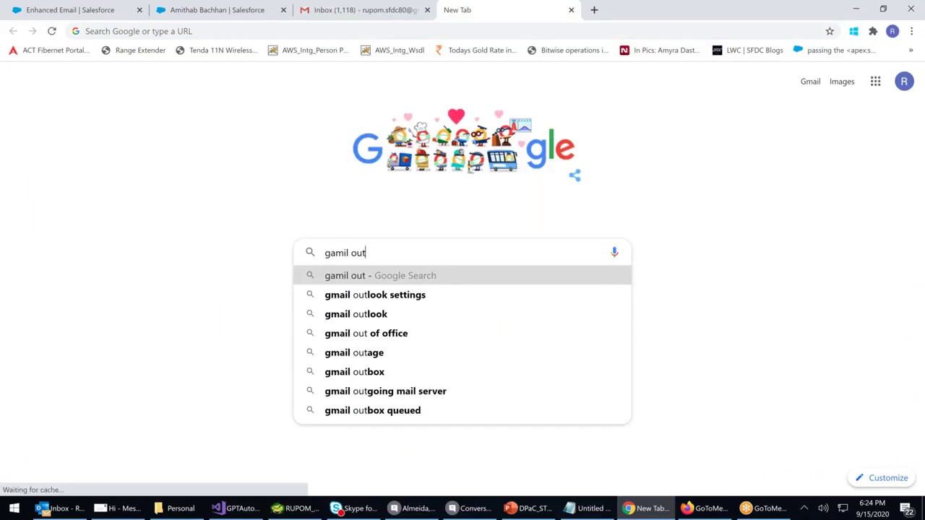
{"action": "left_click", "coordinate": [381, 297]}
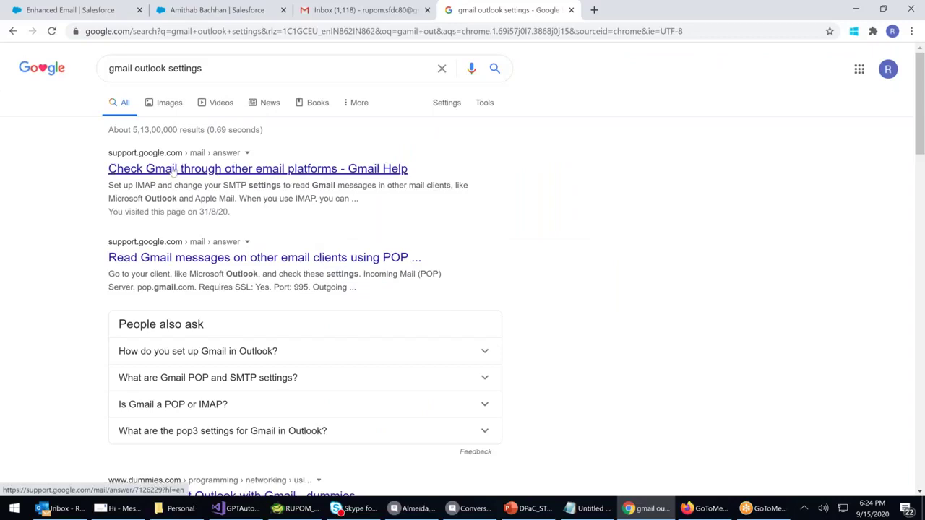
{"action": "right_click", "coordinate": [286, 174]}
{"action": "left_click", "coordinate": [296, 182]}
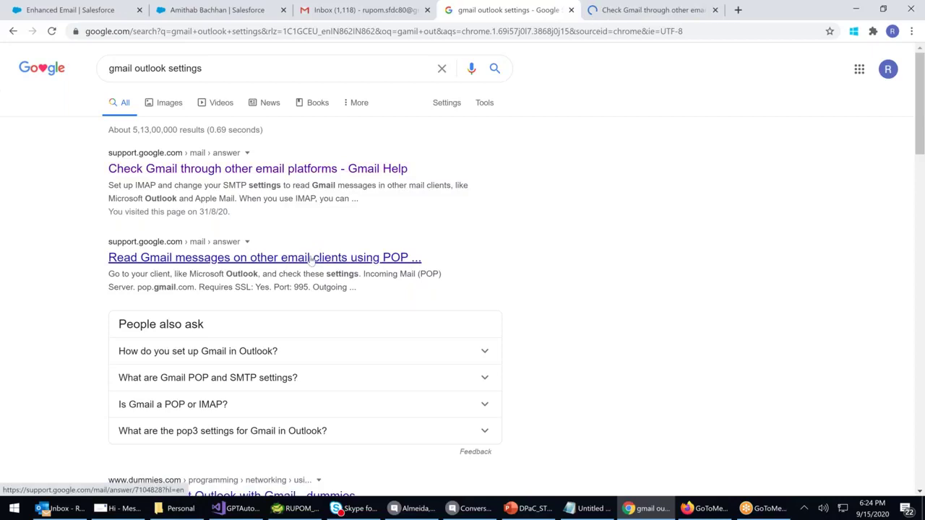
Read the Gmail Help article on checking Gmail through other email platforms, then return to Enhanced Email
{"action": "left_click", "coordinate": [631, 12]}
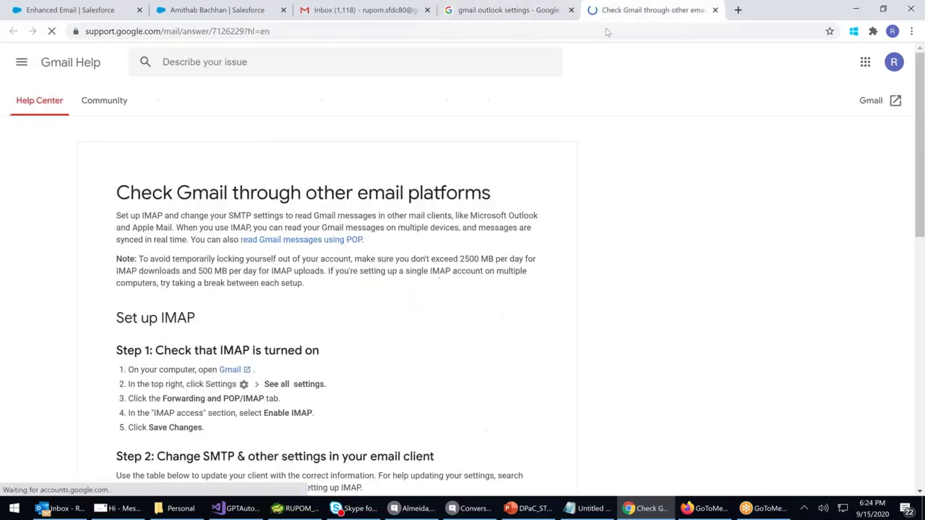
{"action": "scroll", "coordinate": [299, 258], "scroll_direction": "down", "scroll_amount": 3}
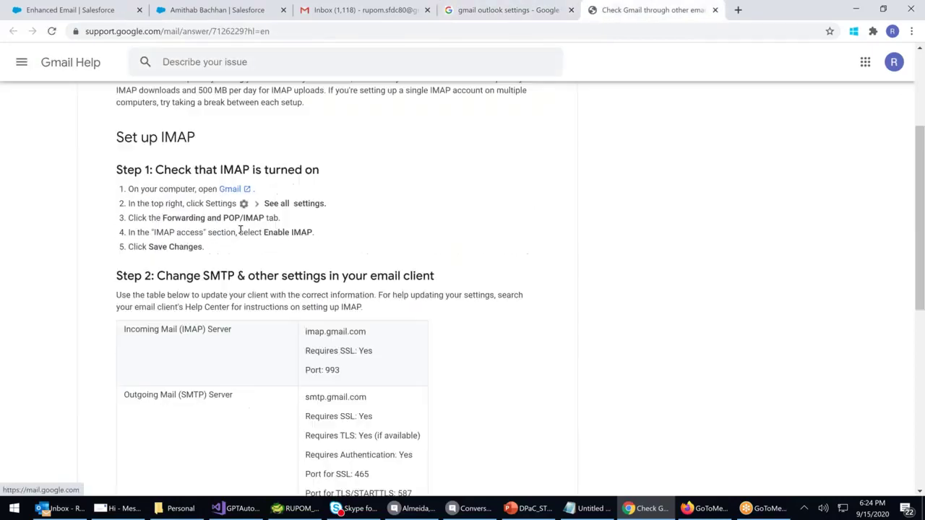
{"action": "left_click_drag", "start_coordinate": [309, 310], "coordinate": [352, 312]}
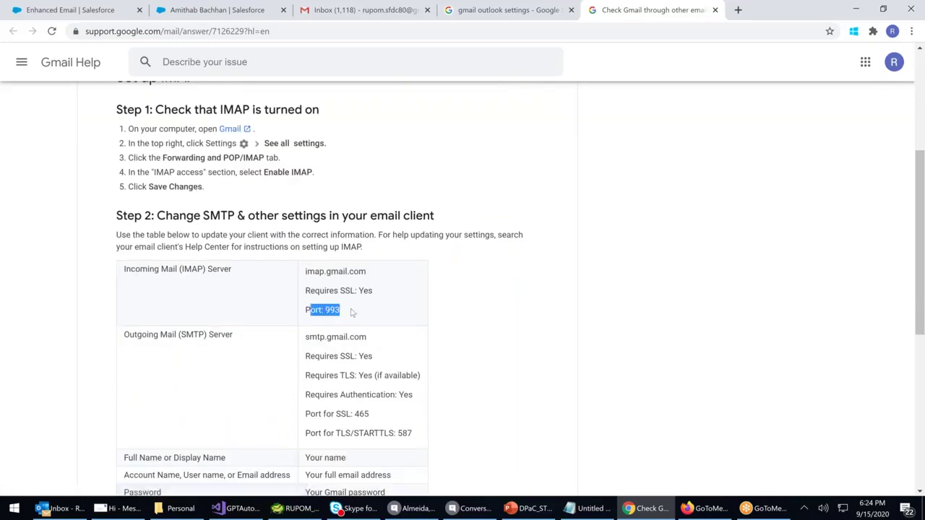
{"action": "scroll", "coordinate": [352, 312], "scroll_direction": "down", "scroll_amount": 3}
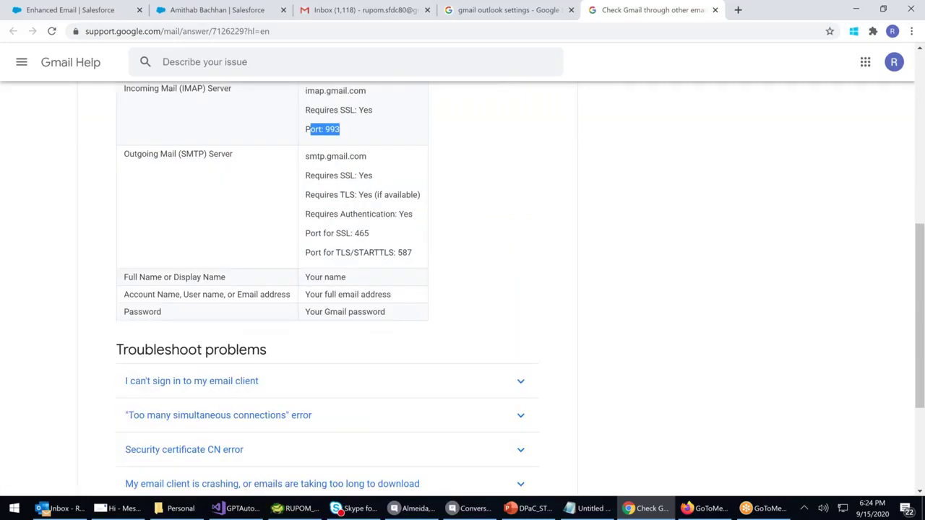
{"action": "scroll", "coordinate": [352, 308], "scroll_direction": "up", "scroll_amount": 6}
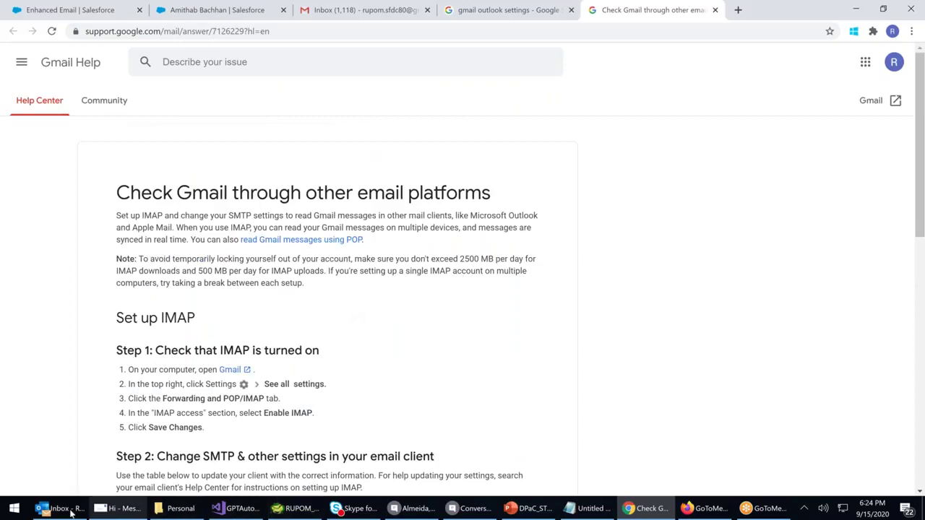
{"action": "left_click", "coordinate": [71, 512]}
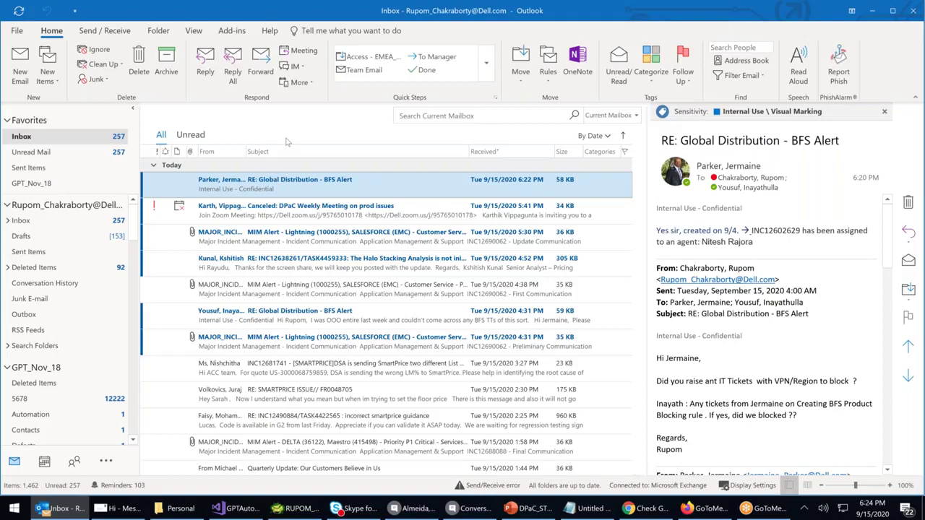
{"action": "left_click", "coordinate": [664, 512]}
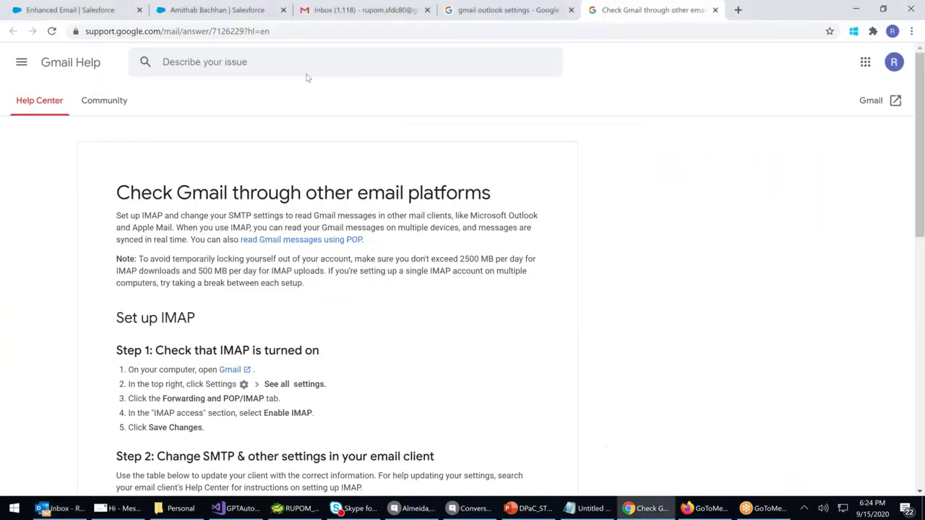
{"action": "left_click", "coordinate": [72, 10]}
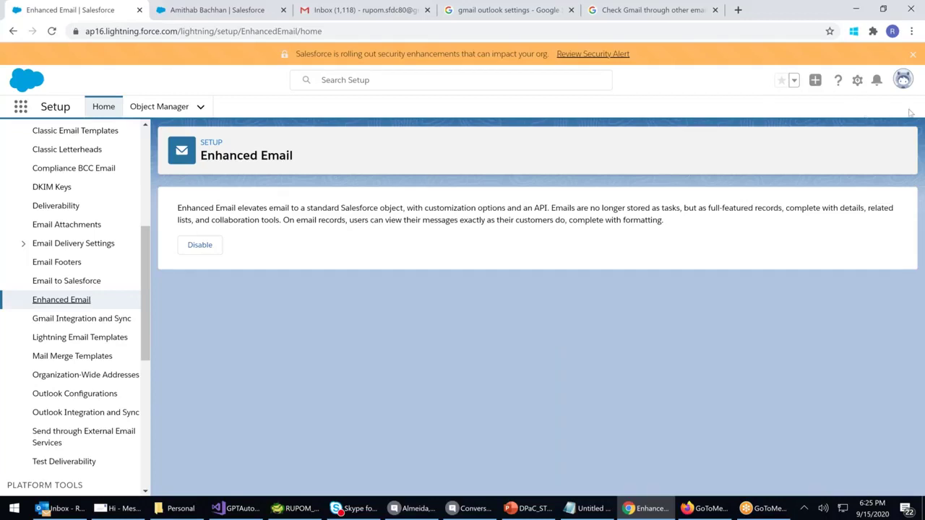
Go to personal Settings from the avatar menu and expand Desktop Add-Ons to show Salesforce for Outlook
{"action": "left_click", "coordinate": [904, 81]}
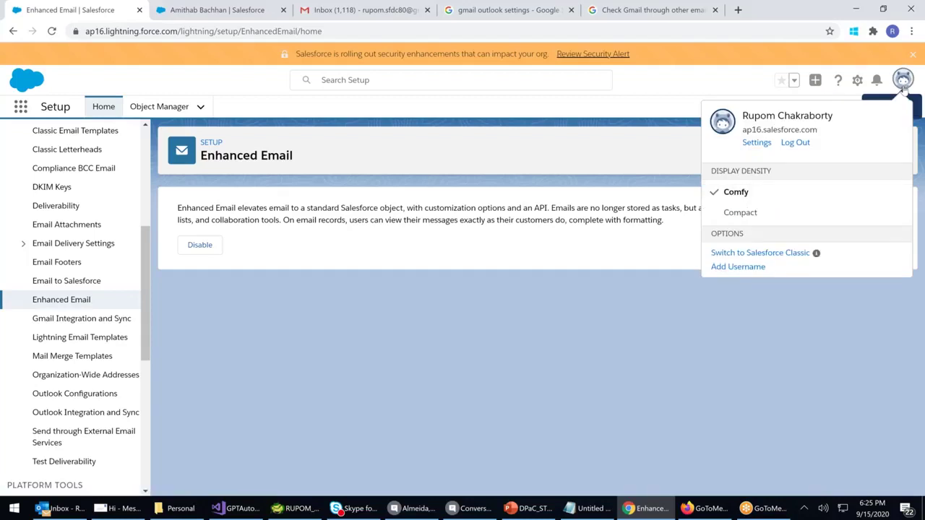
{"action": "left_click", "coordinate": [757, 142]}
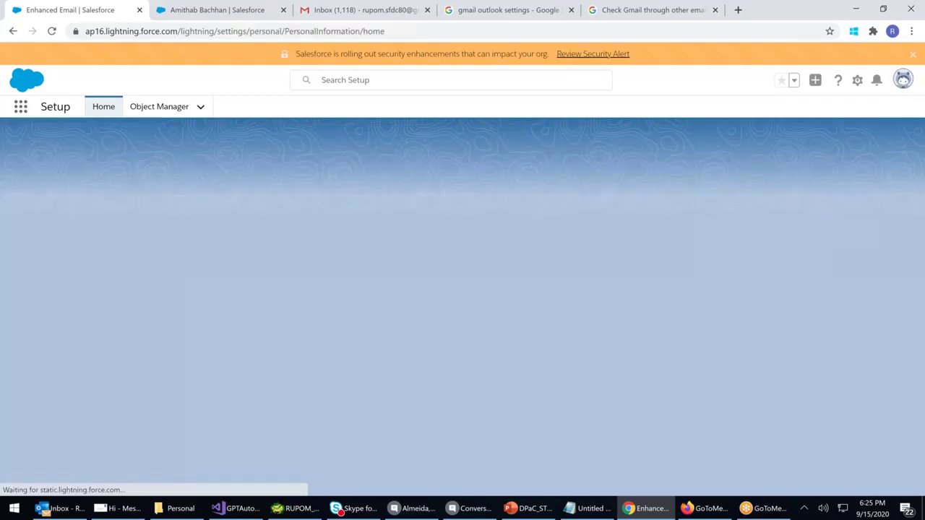
{"action": "scroll", "coordinate": [78, 365], "scroll_direction": "down", "scroll_amount": 2}
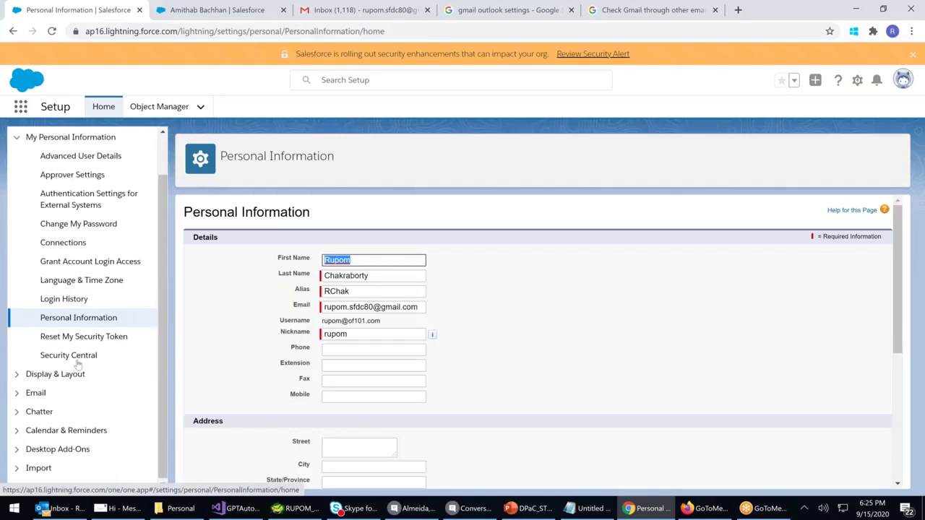
{"action": "left_click", "coordinate": [18, 448]}
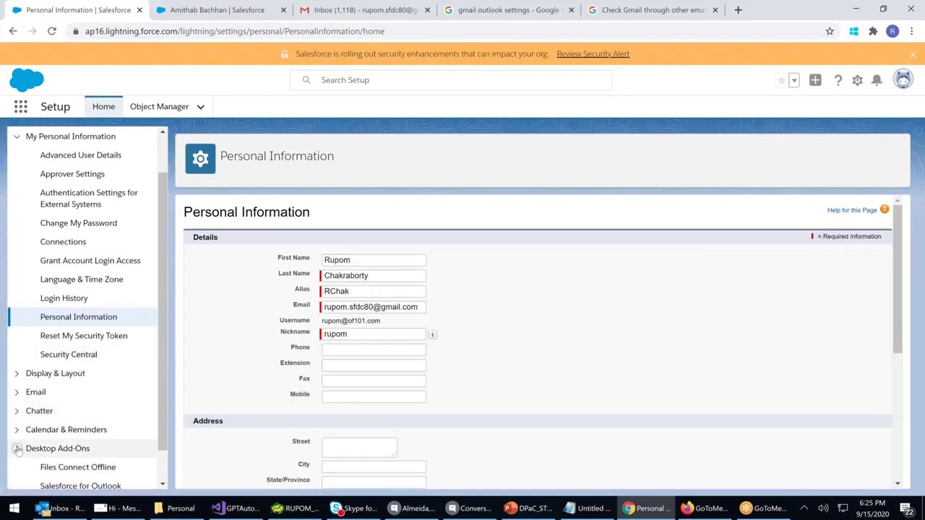
{"action": "scroll", "coordinate": [34, 431], "scroll_direction": "down", "scroll_amount": 1}
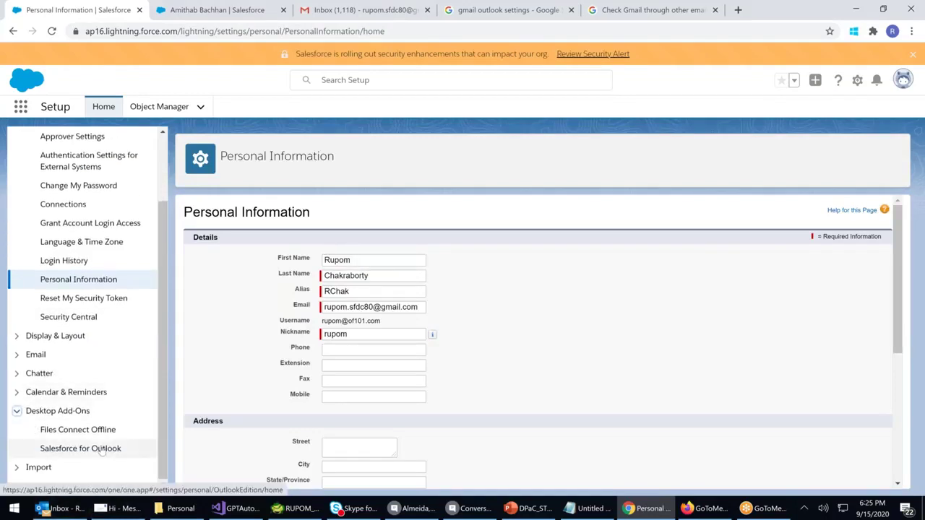
Download the SalesforceForOutlook.exe installer, version 3.4.8, from the Salesforce for Outlook setup page
{"action": "left_click", "coordinate": [73, 448]}
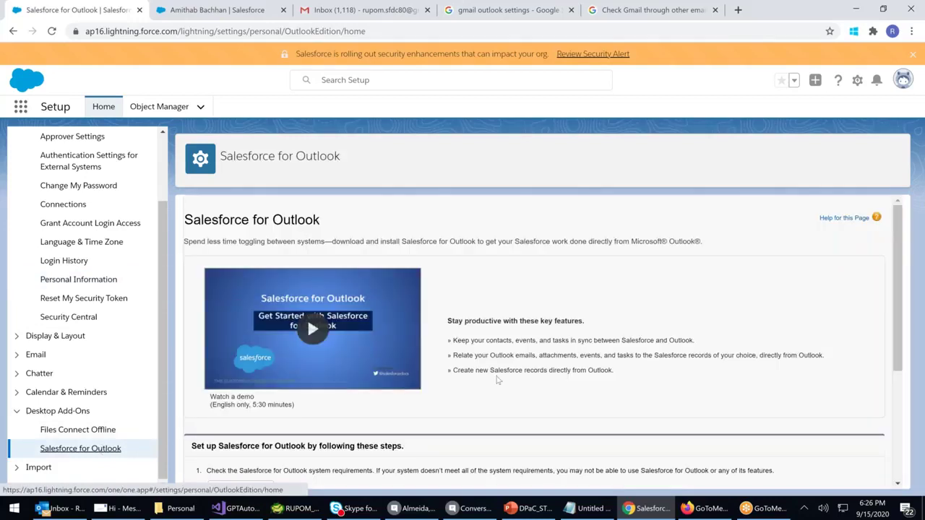
{"action": "scroll", "coordinate": [497, 379], "scroll_direction": "down", "scroll_amount": 3}
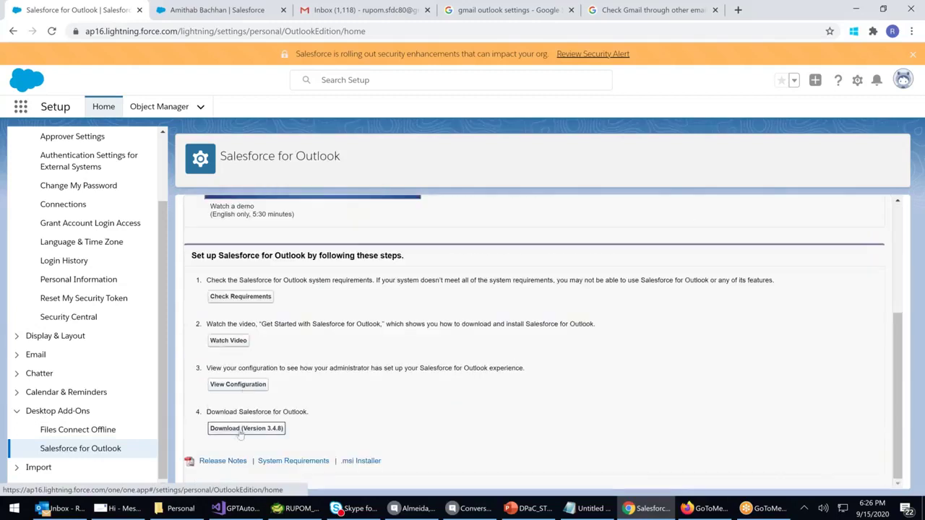
{"action": "left_click", "coordinate": [241, 430]}
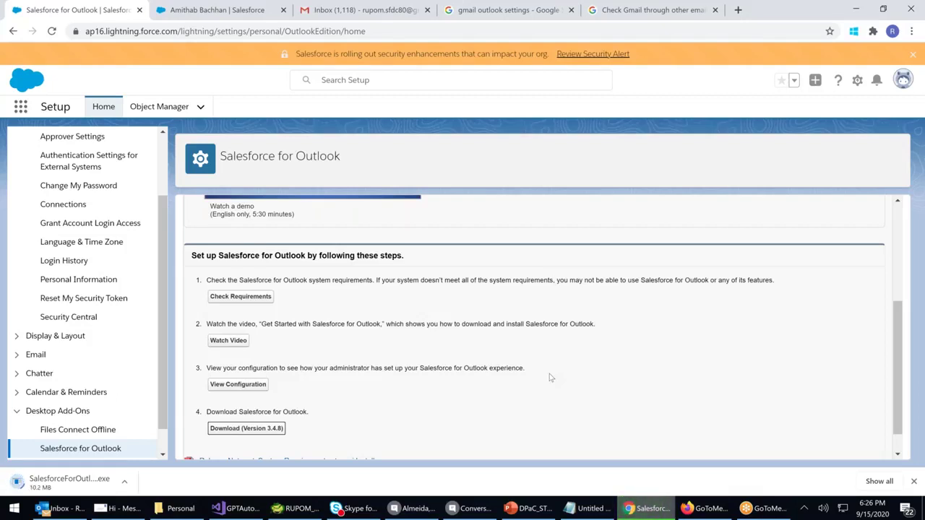
{"action": "left_click", "coordinate": [45, 509]}
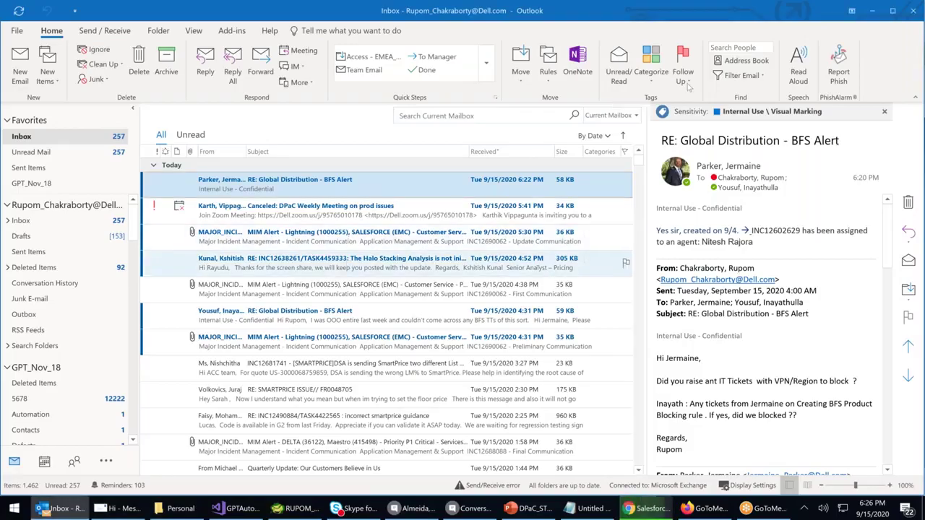
{"action": "left_click", "coordinate": [873, 15]}
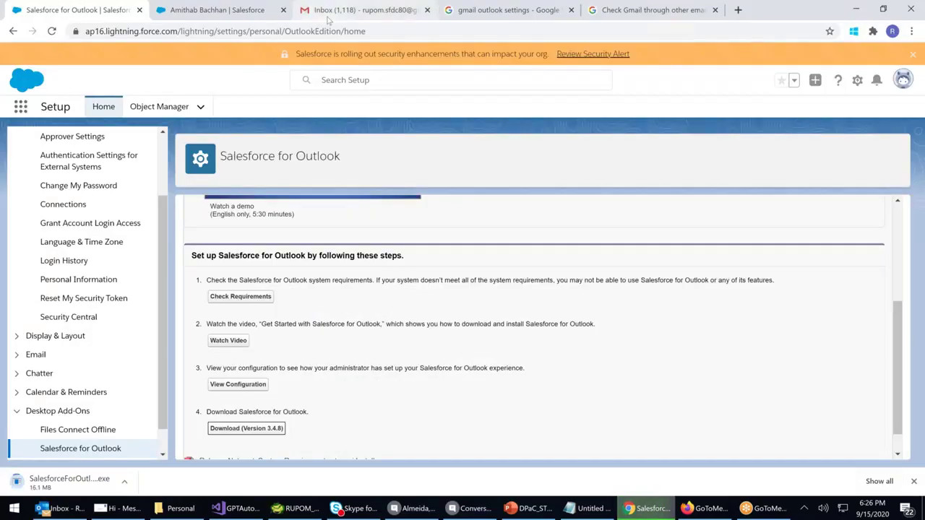
Search Google for 'yahoo outlook settings'
{"action": "key", "text": "ctrl+4"}
{"action": "triple_click", "coordinate": [316, 63]}
{"action": "type", "text": "yah"}
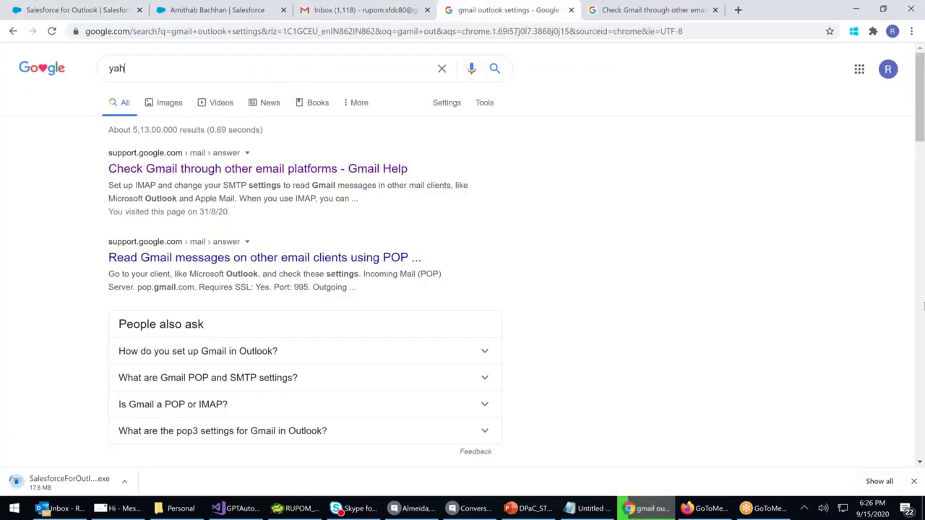
{"action": "type", "text": "oo"}
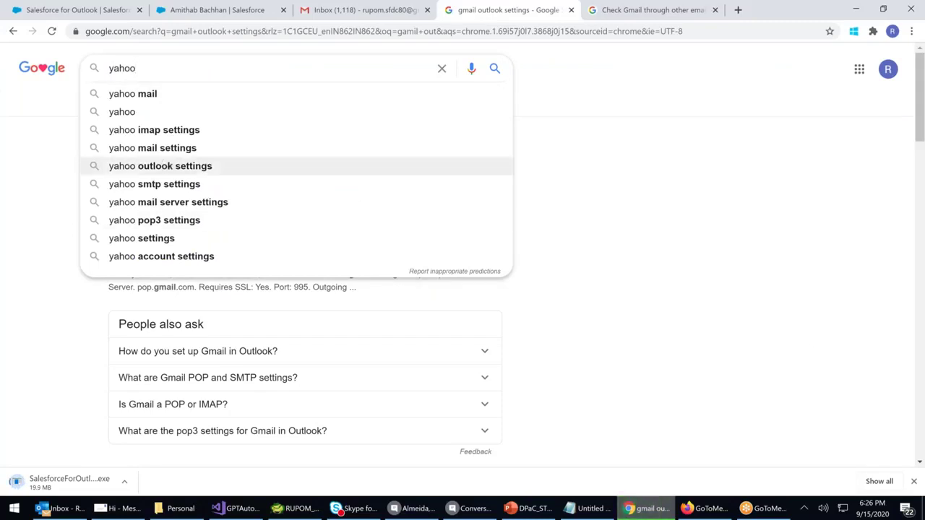
{"action": "left_click", "coordinate": [167, 168]}
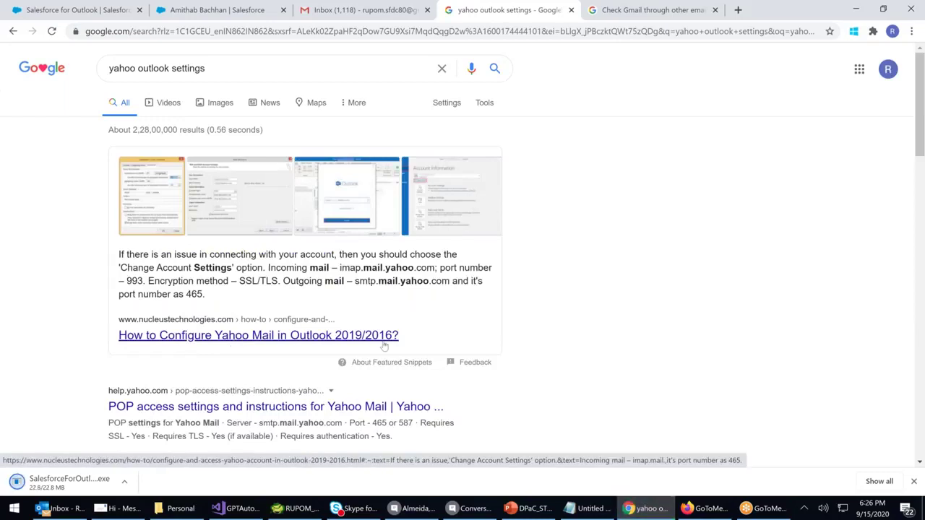
Search for 'rediffmail outlook settings' and review the Rediffmail setup steps
{"action": "double_click", "coordinate": [116, 68]}
{"action": "key", "text": "BackSpace"}
{"action": "type", "text": "rediff"}
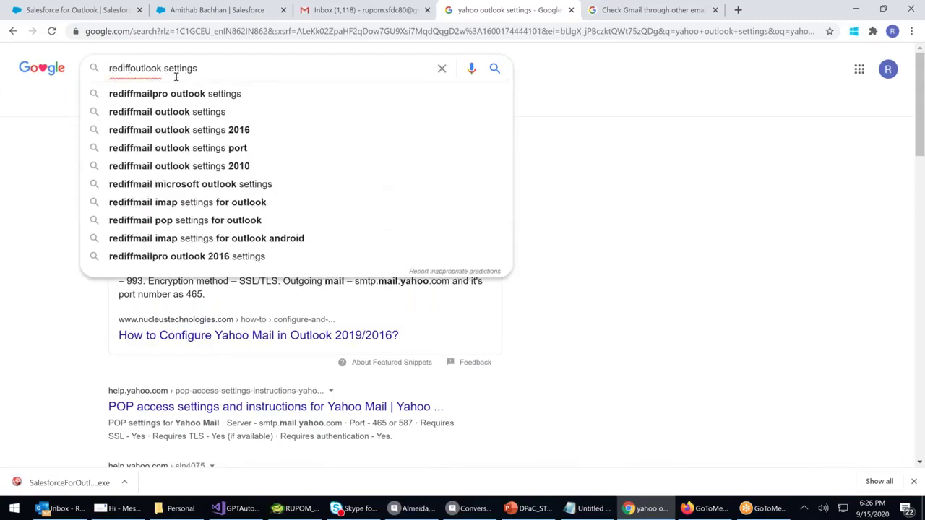
{"action": "left_click", "coordinate": [177, 112]}
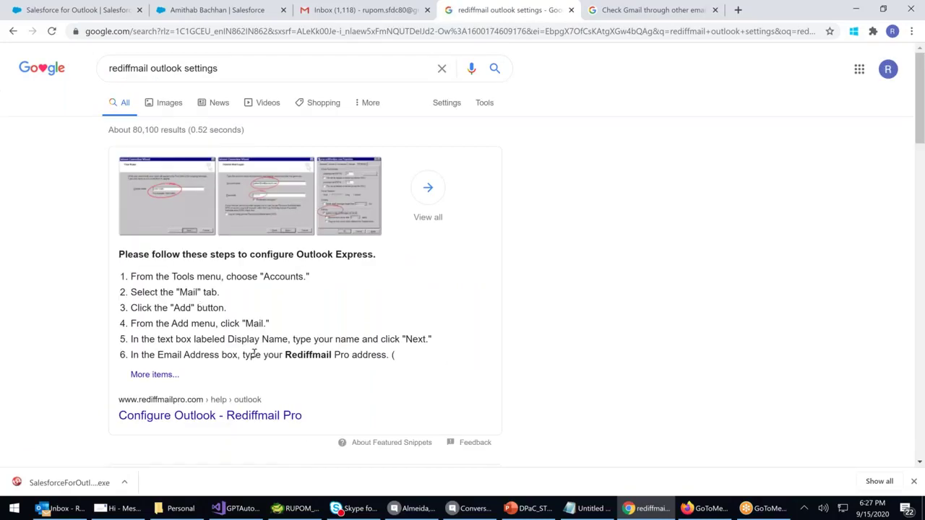
{"action": "left_click_drag", "start_coordinate": [254, 354], "coordinate": [348, 374]}
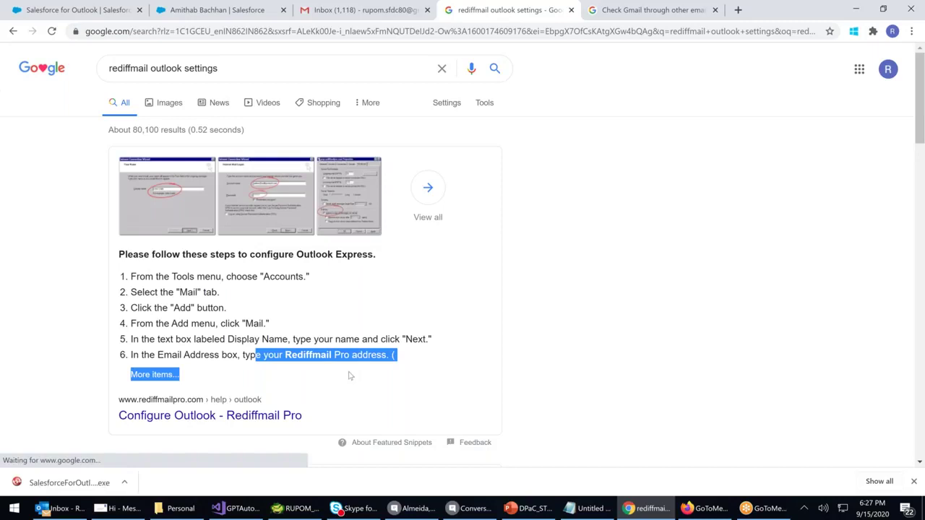
{"action": "scroll", "coordinate": [350, 375], "scroll_direction": "down", "scroll_amount": 2}
{"action": "scroll", "coordinate": [350, 375], "scroll_direction": "up", "scroll_amount": 2}
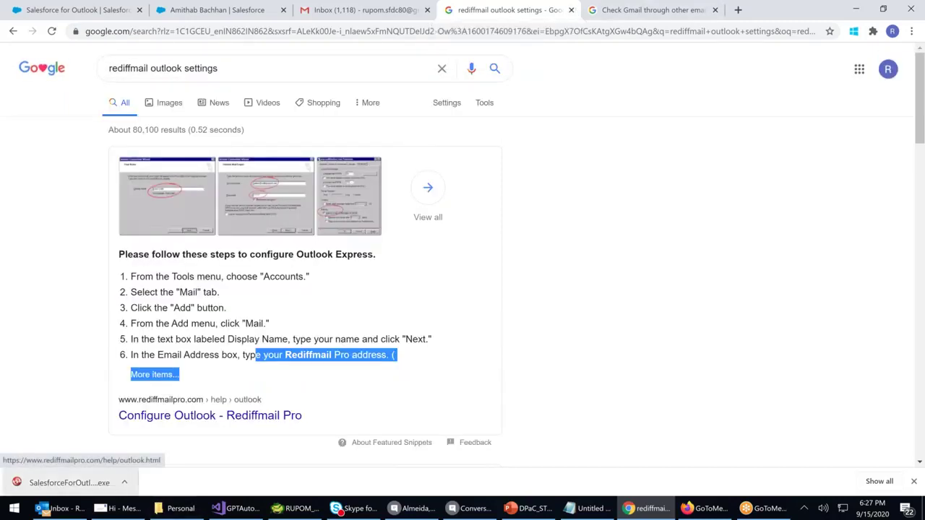
{"action": "left_click", "coordinate": [60, 508]}
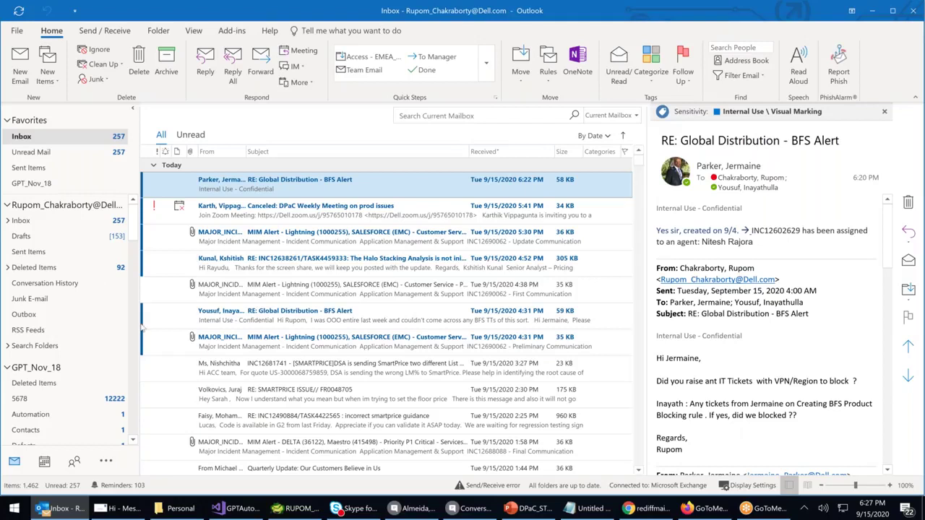
{"action": "left_click", "coordinate": [647, 508]}
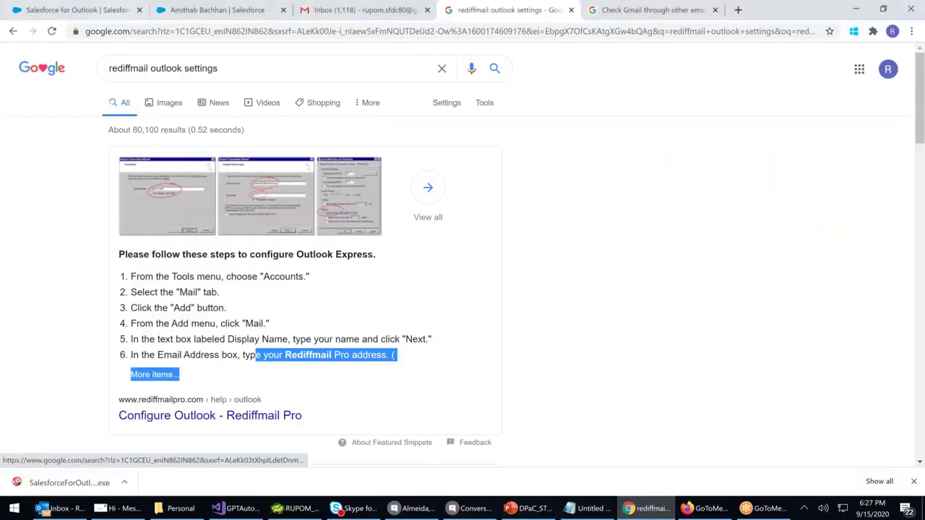
{"action": "key", "text": "ctrl+l"}
{"action": "type", "text": "www."}
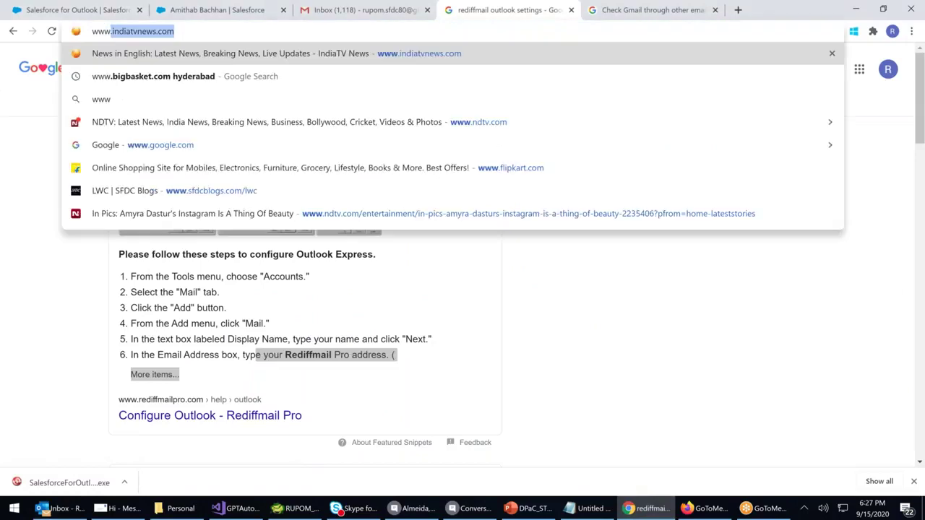
{"action": "type", "text": "aga"}
{"action": "key", "text": "BackSpace"}
{"action": "key", "text": "BackSpace"}
{"action": "key", "text": "BackSpace"}
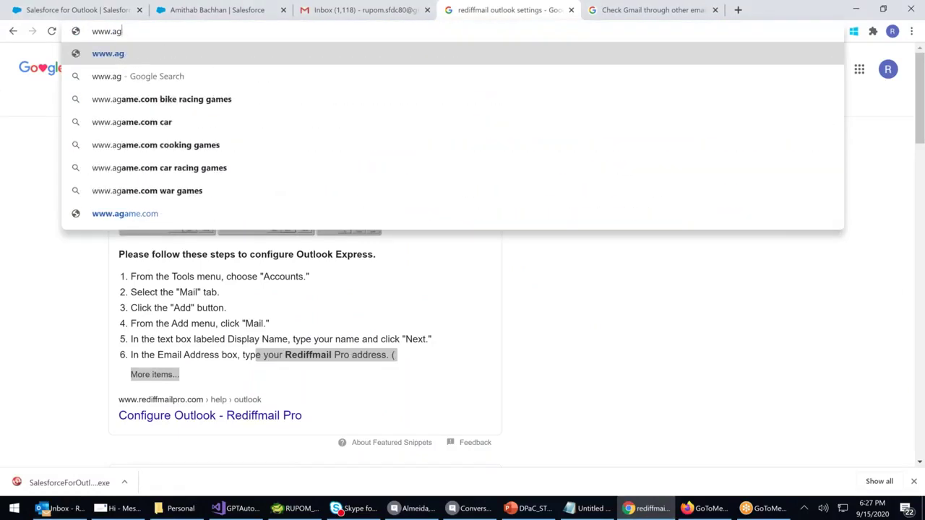
{"action": "type", "text": "gamil"}
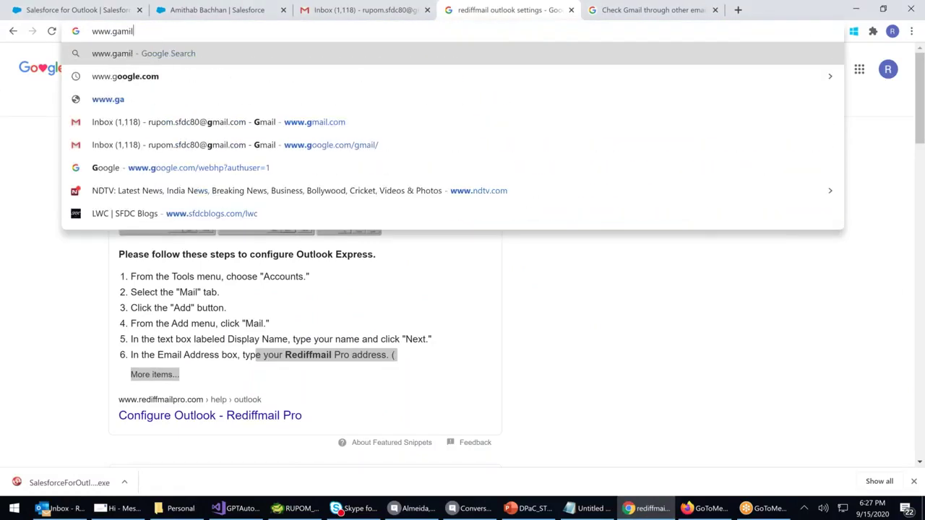
{"action": "key", "text": "Return"}
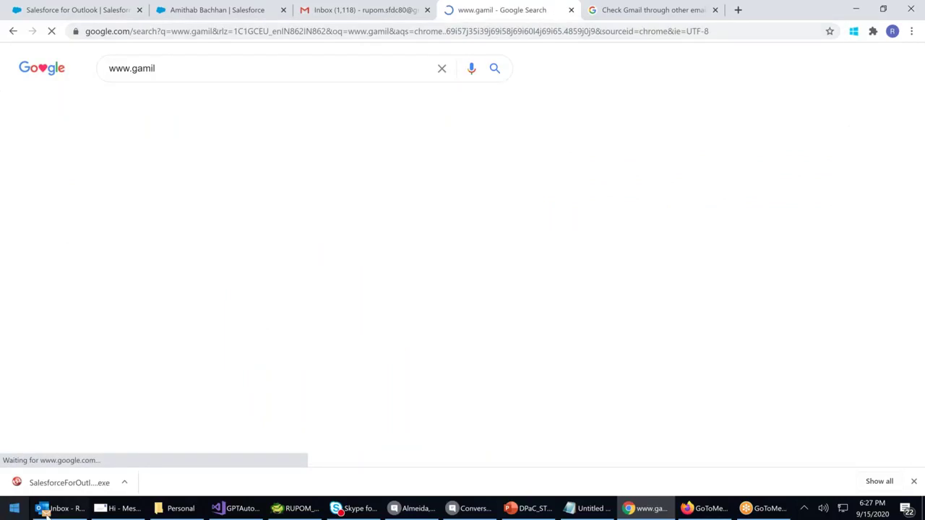
{"action": "left_click", "coordinate": [45, 512]}
{"action": "left_click_drag", "start_coordinate": [239, 239], "coordinate": [239, 243]}
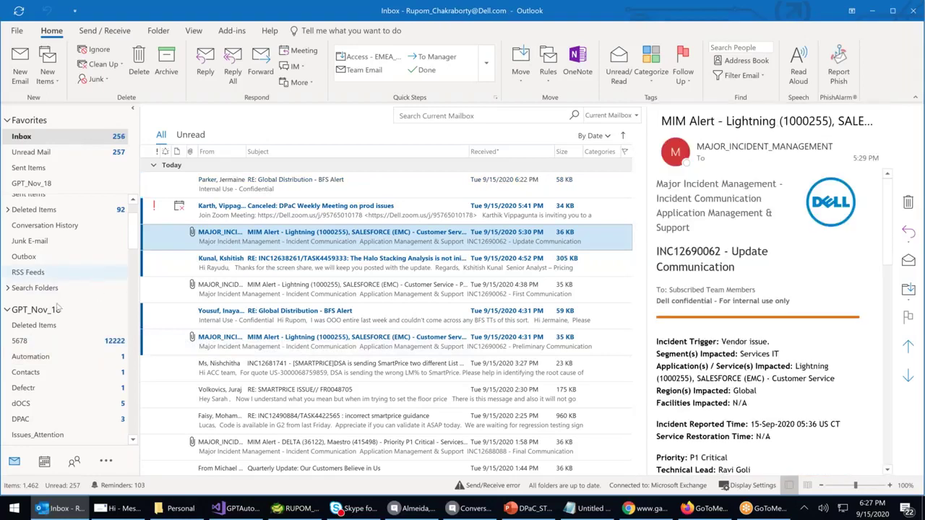
{"action": "scroll", "coordinate": [36, 346], "scroll_direction": "down", "scroll_amount": 2}
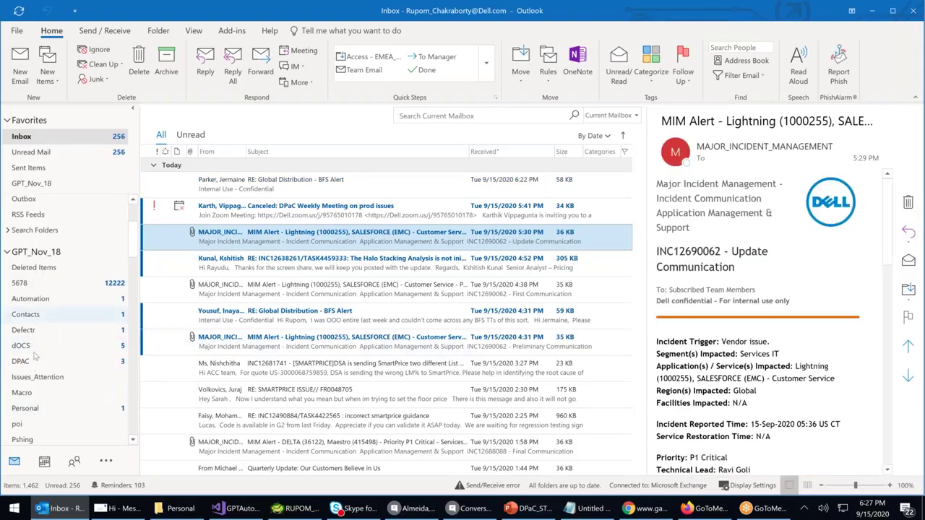
{"action": "scroll", "coordinate": [35, 355], "scroll_direction": "up", "scroll_amount": 2}
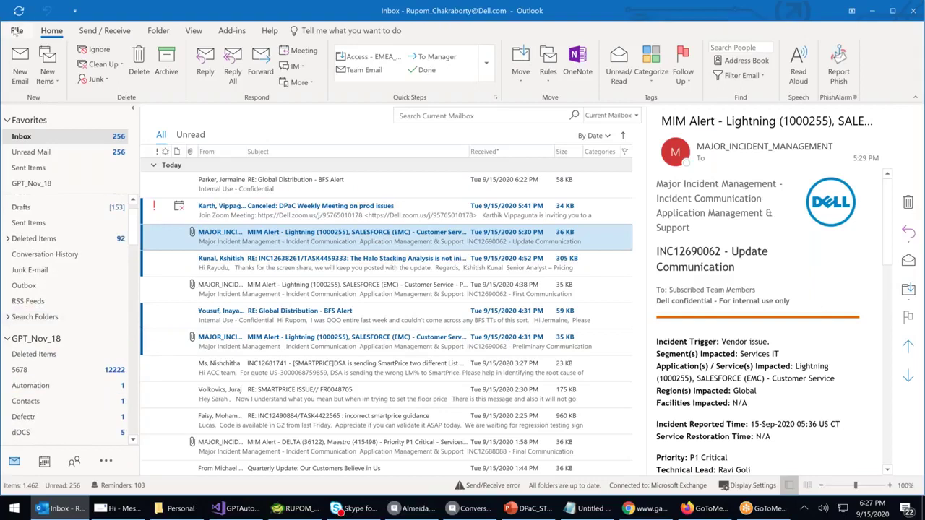
{"action": "left_click", "coordinate": [15, 31]}
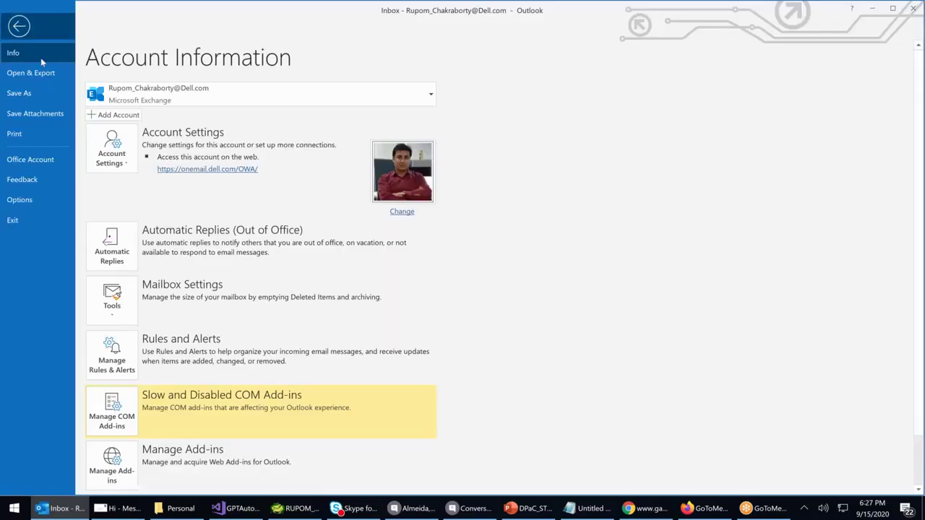
{"action": "key", "text": "Escape"}
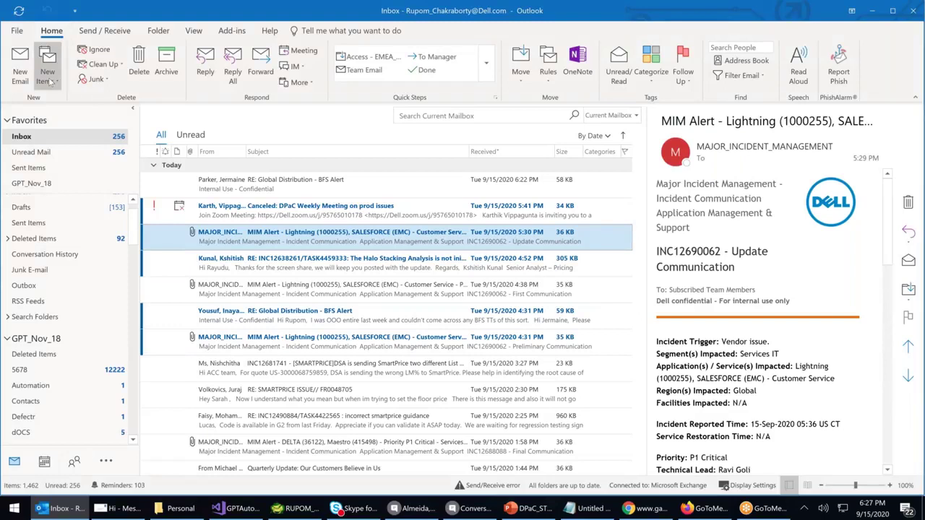
{"action": "left_click", "coordinate": [47, 78]}
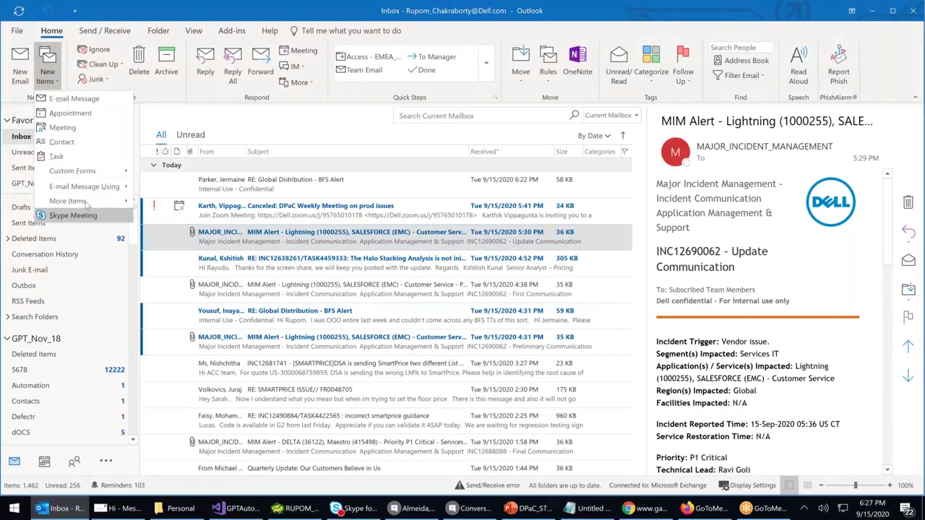
{"action": "mouse_move", "coordinate": [99, 202]}
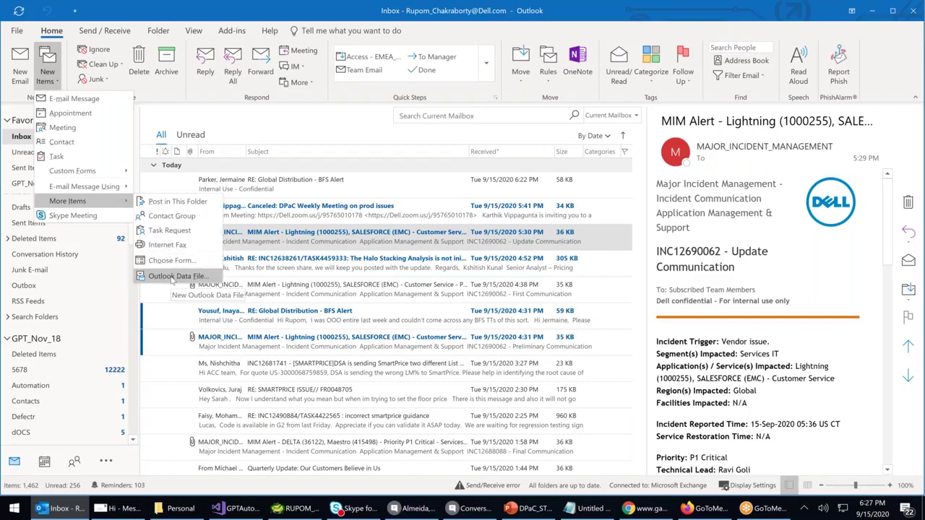
{"action": "left_click", "coordinate": [335, 124]}
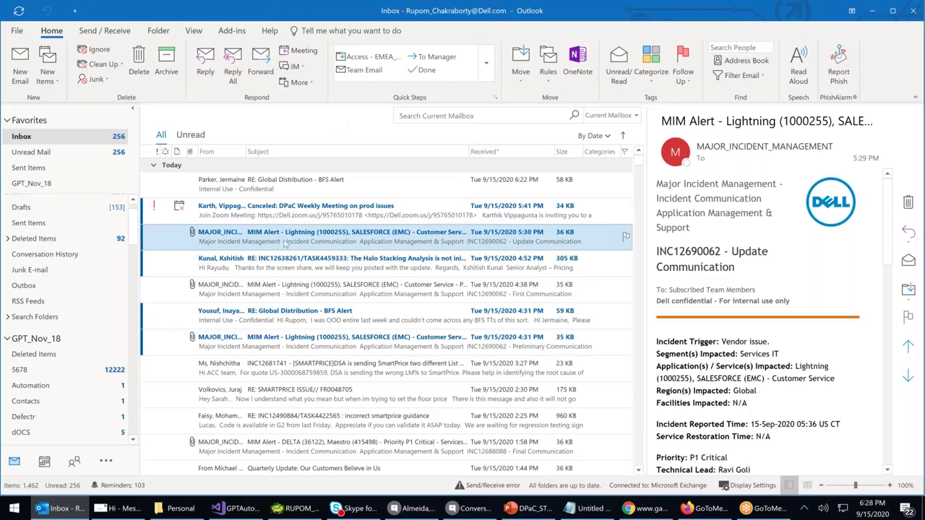
Scroll through the Outlook mail folders, then show This PC in File Explorer
{"action": "scroll", "coordinate": [285, 245], "scroll_direction": "down", "scroll_amount": 2}
{"action": "scroll", "coordinate": [285, 244], "scroll_direction": "down", "scroll_amount": 5}
{"action": "scroll", "coordinate": [71, 293], "scroll_direction": "down", "scroll_amount": 6}
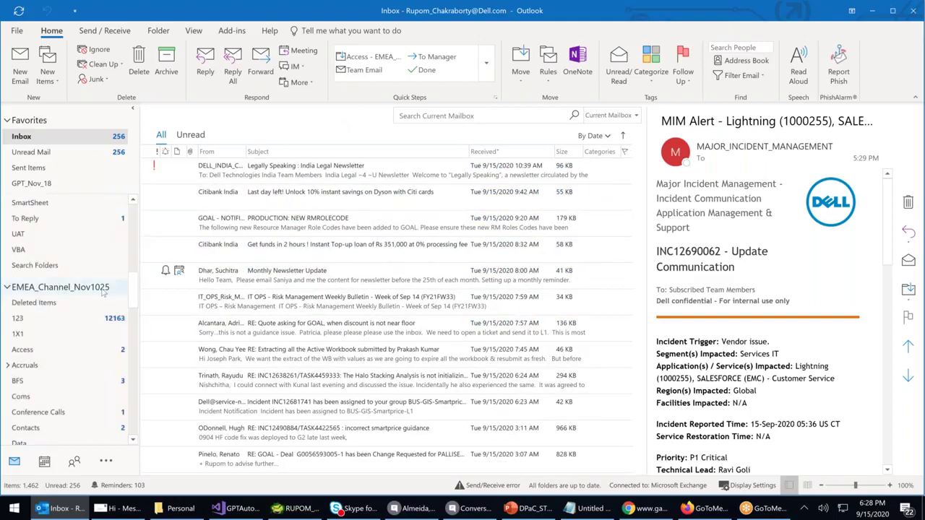
{"action": "left_click_drag", "start_coordinate": [132, 291], "coordinate": [132, 389]}
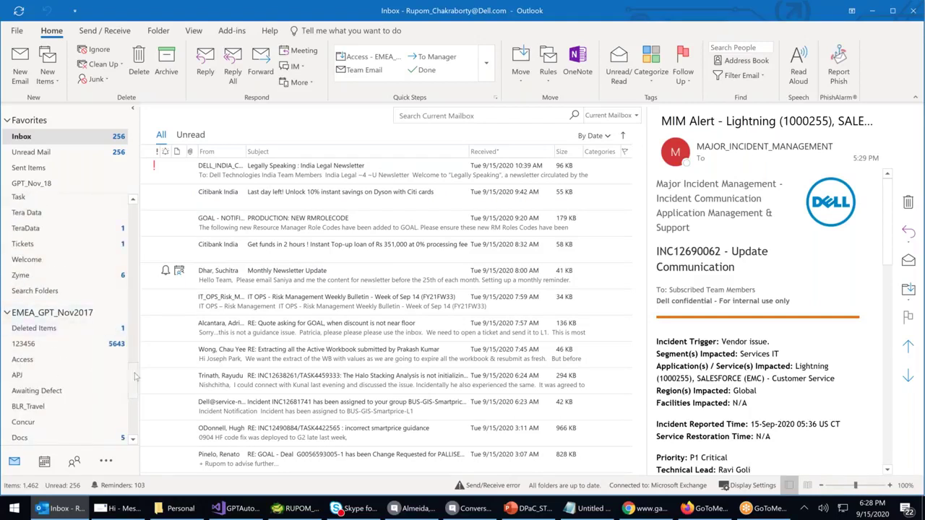
{"action": "scroll", "coordinate": [123, 361], "scroll_direction": "down", "scroll_amount": 5}
{"action": "scroll", "coordinate": [126, 376], "scroll_direction": "up", "scroll_amount": 5}
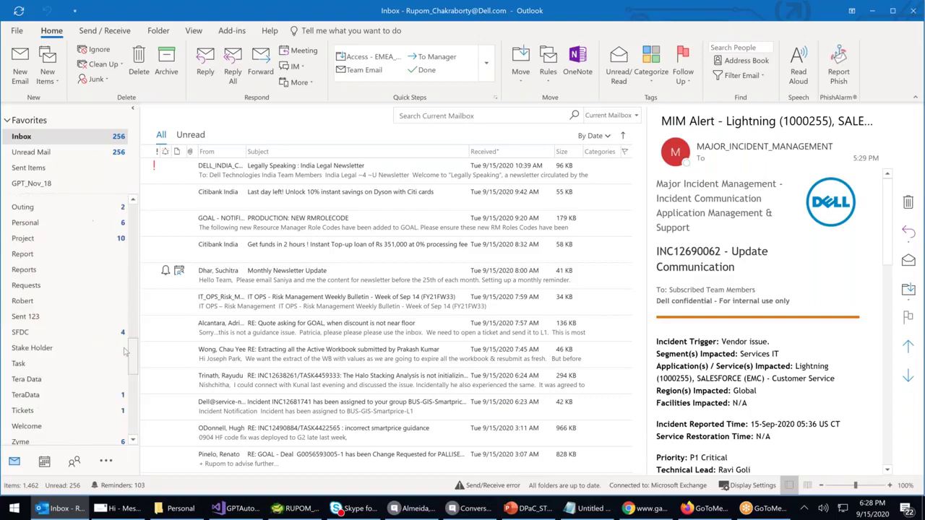
{"action": "left_click", "coordinate": [175, 508]}
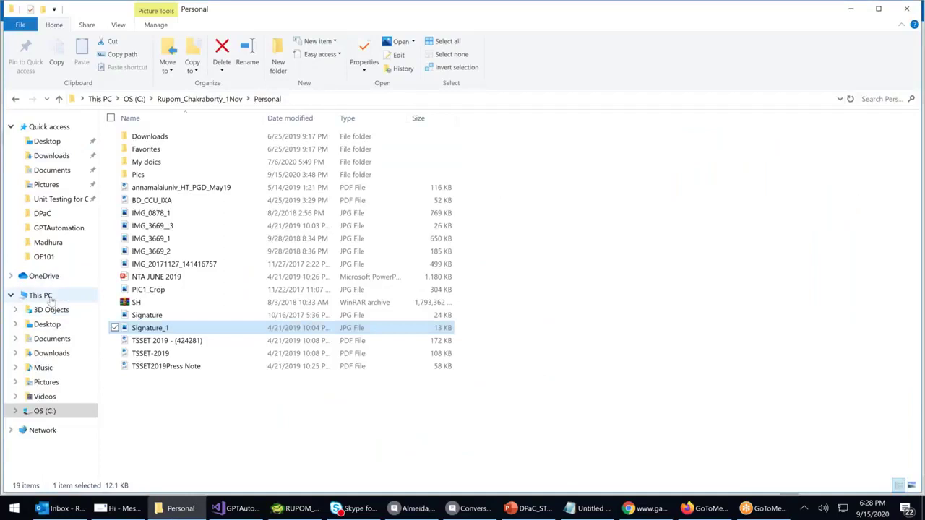
{"action": "left_click", "coordinate": [41, 295]}
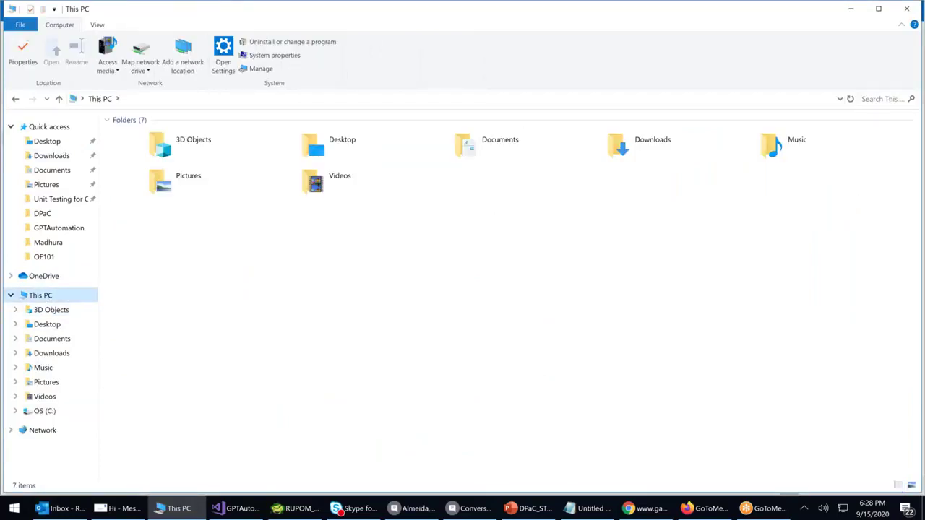
Minimize File Explorer and Outlook to get back to the Salesforce for Outlook page
{"action": "left_click", "coordinate": [852, 8]}
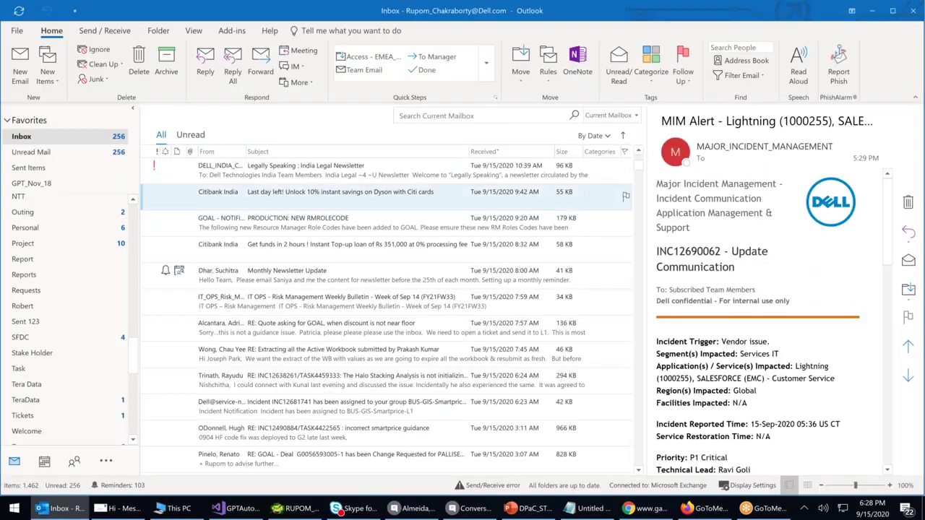
{"action": "left_click", "coordinate": [872, 10]}
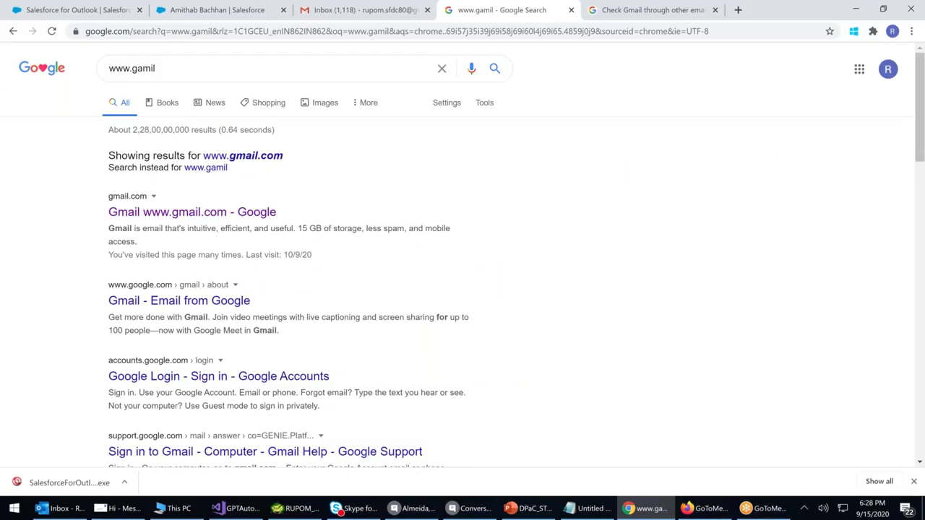
{"action": "left_click", "coordinate": [105, 10]}
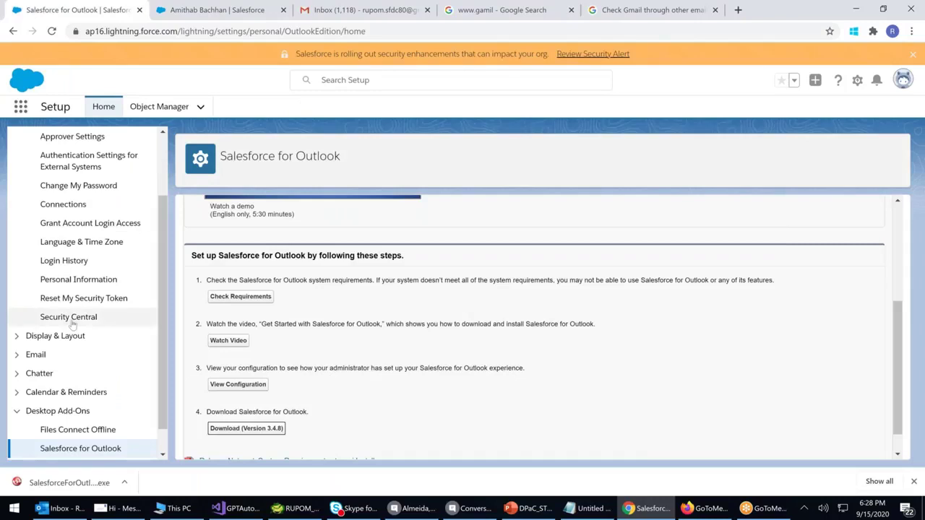
{"action": "scroll", "coordinate": [75, 322], "scroll_direction": "up", "scroll_amount": 3}
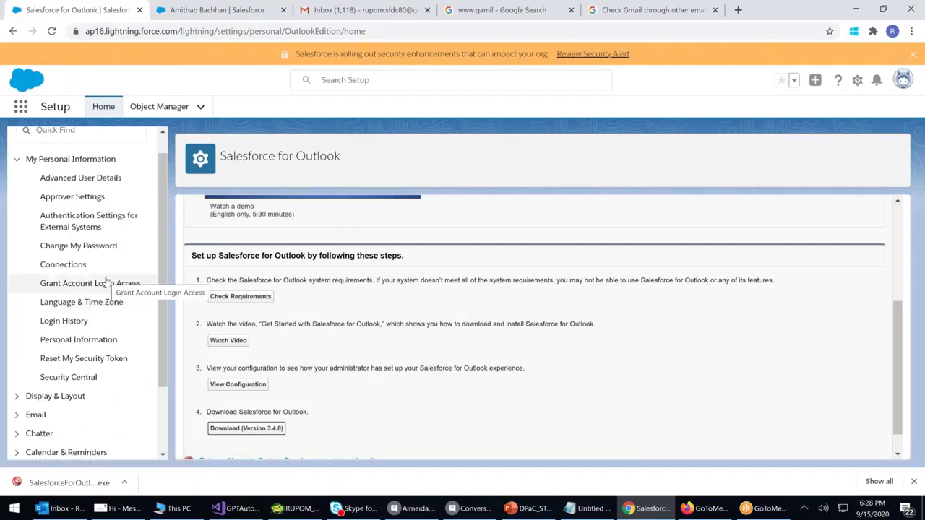
{"action": "scroll", "coordinate": [87, 242], "scroll_direction": "down", "scroll_amount": 4}
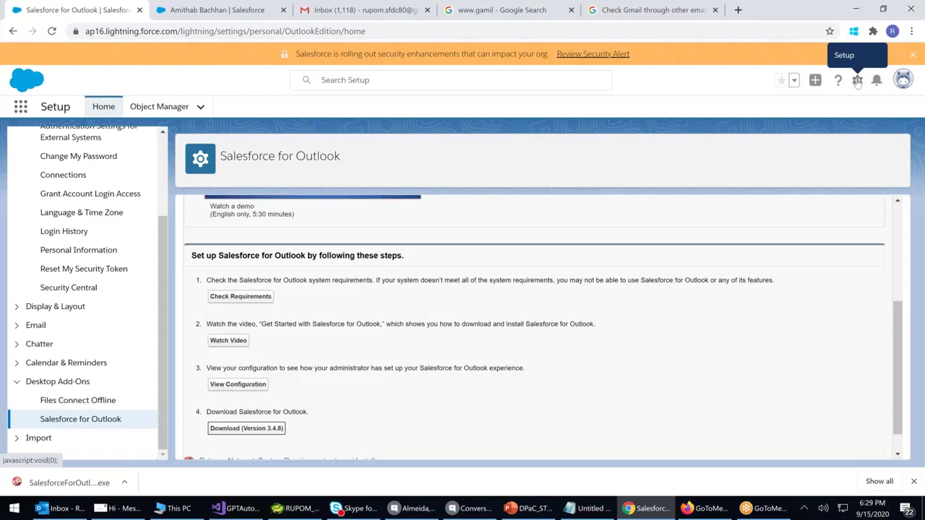
Check Outlook once more, then open the Salesforce setup gear menu
{"action": "left_click", "coordinate": [62, 510]}
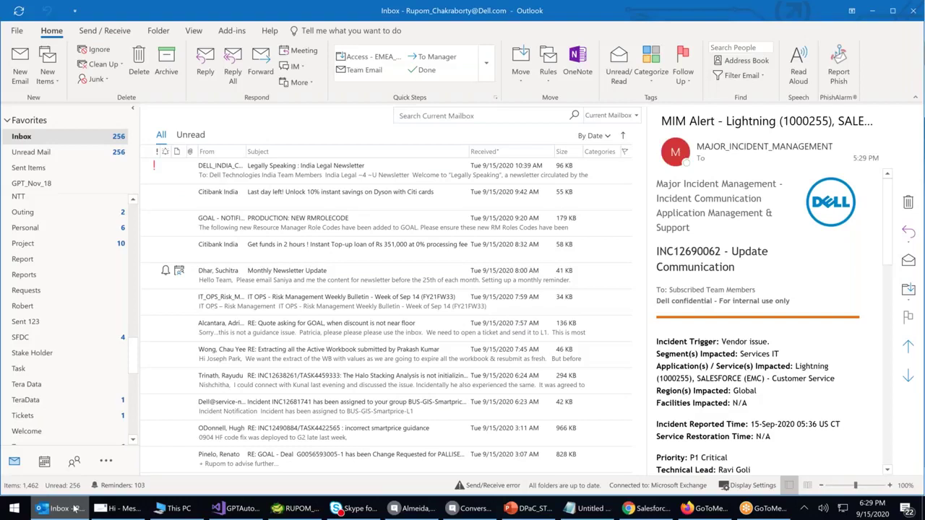
{"action": "left_click", "coordinate": [872, 11]}
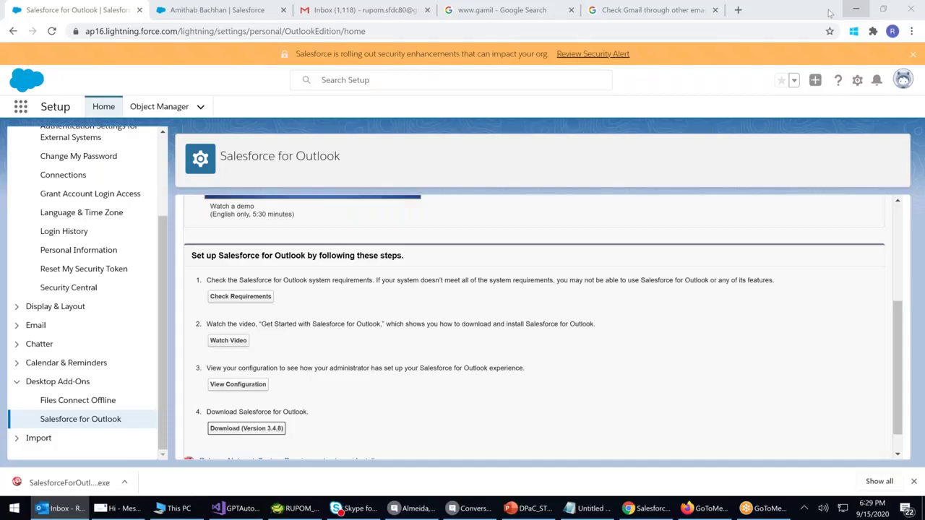
{"action": "scroll", "coordinate": [482, 247], "scroll_direction": "up", "scroll_amount": 3}
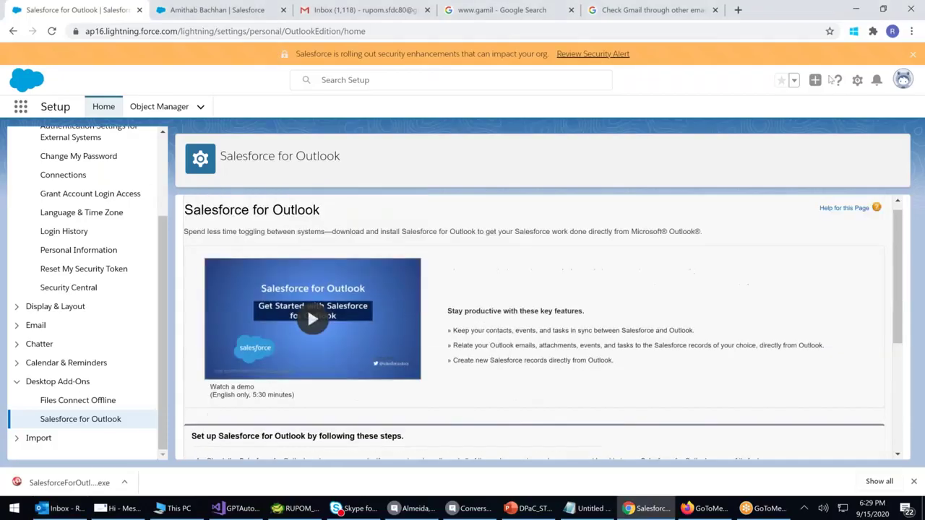
{"action": "left_click", "coordinate": [858, 81]}
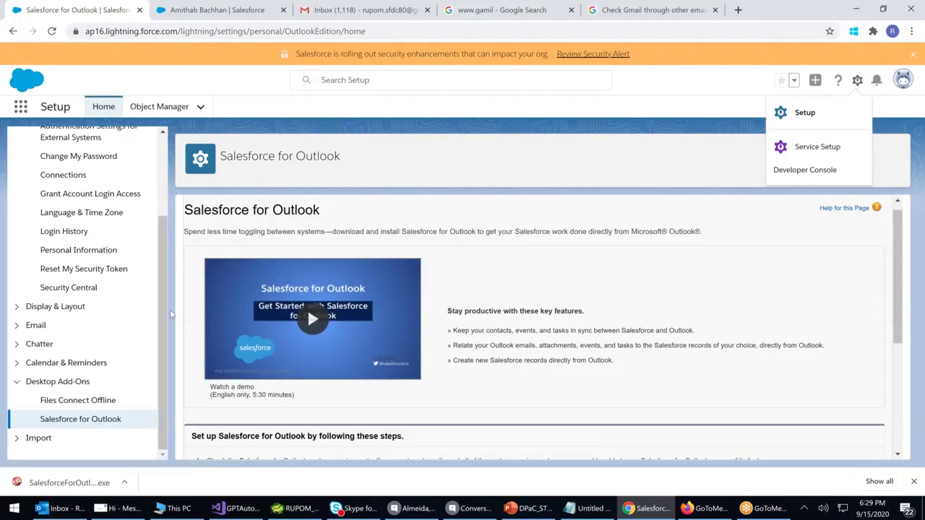
Open Setup in a new tab and expand the Email section of the sidebar
{"action": "left_click", "coordinate": [806, 114]}
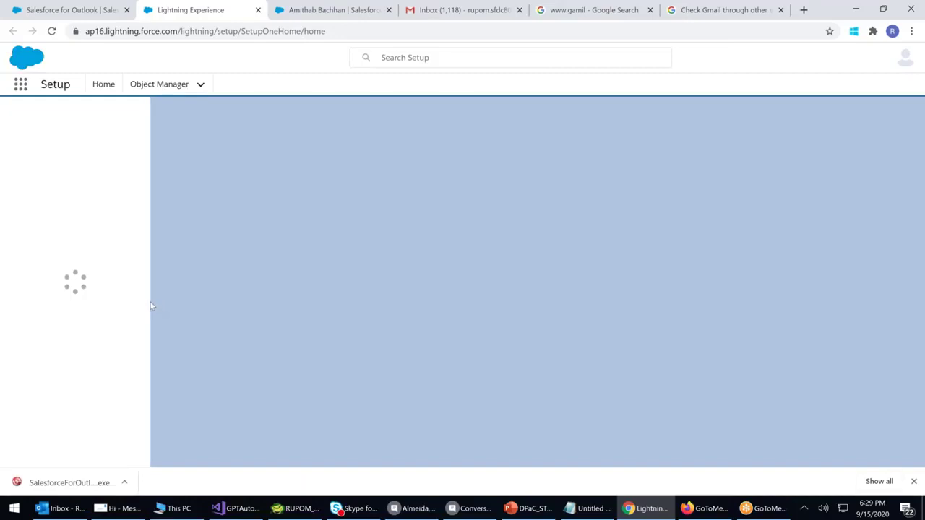
{"action": "scroll", "coordinate": [51, 233], "scroll_direction": "down", "scroll_amount": 2}
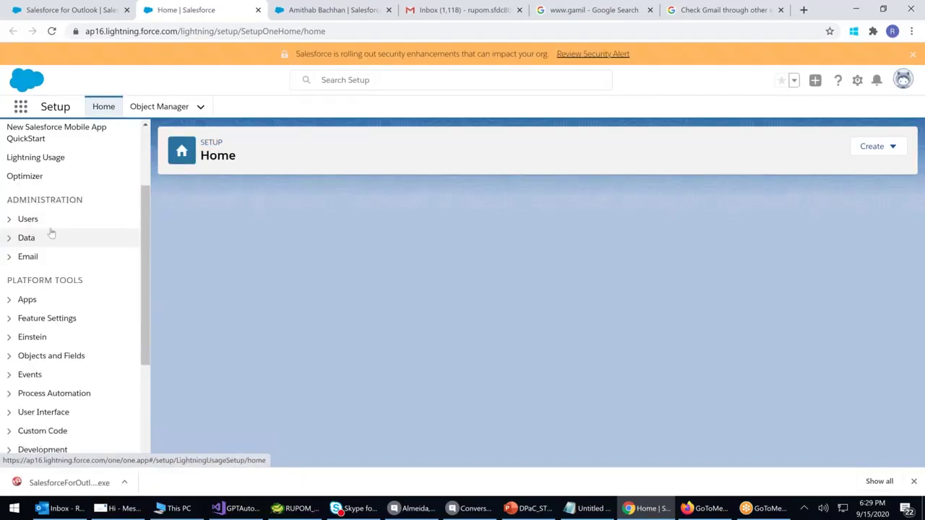
{"action": "scroll", "coordinate": [51, 233], "scroll_direction": "down", "scroll_amount": 1}
{"action": "left_click", "coordinate": [29, 185]}
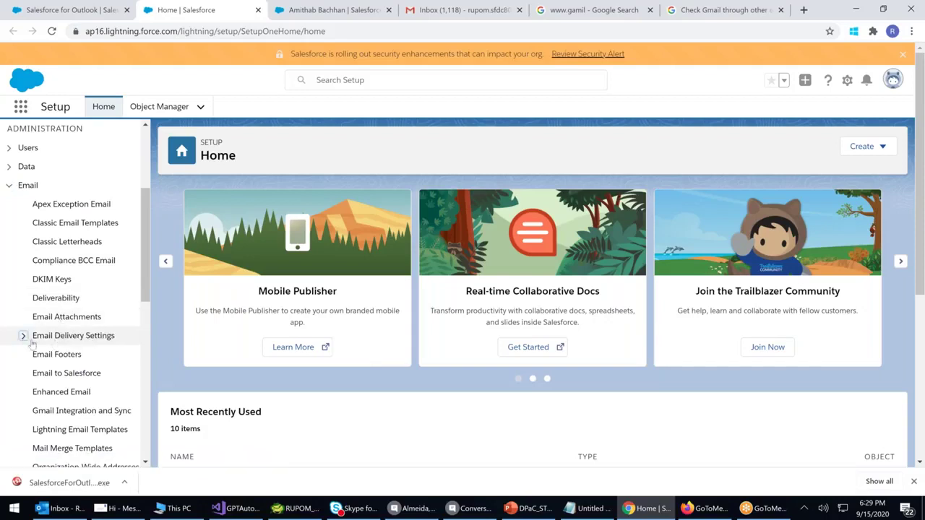
{"action": "left_click", "coordinate": [23, 336]}
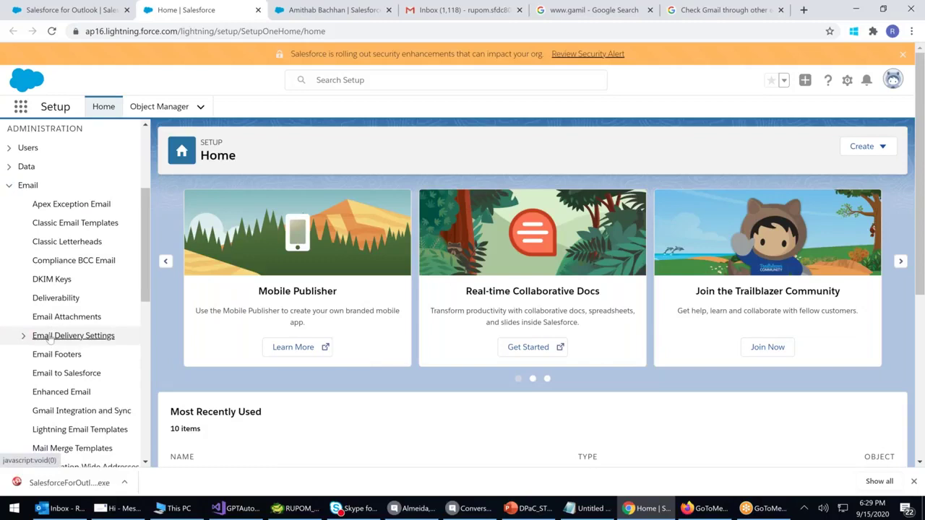
{"action": "left_click", "coordinate": [72, 336]}
{"action": "scroll", "coordinate": [62, 292], "scroll_direction": "down", "scroll_amount": 1}
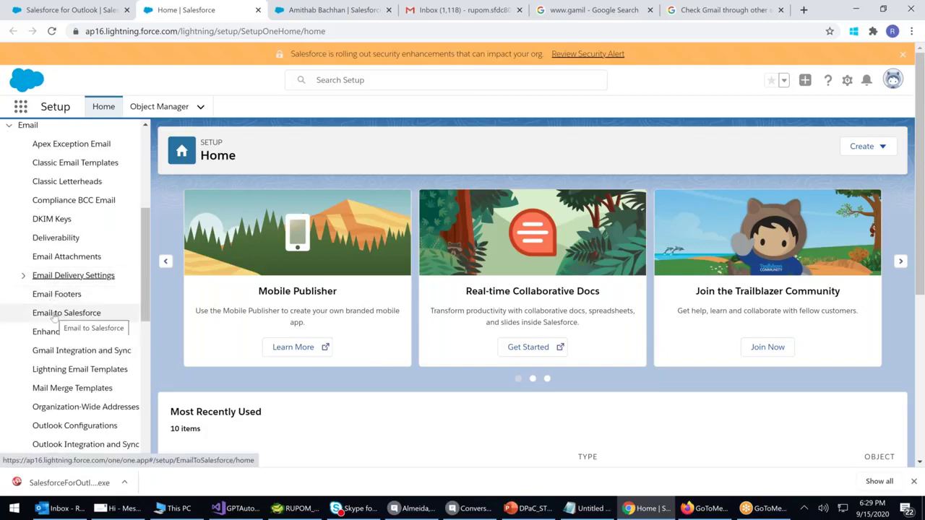
Review Email to Salesforce and Enhanced Email, then open Gmail Integration and Sync
{"action": "left_click", "coordinate": [55, 316]}
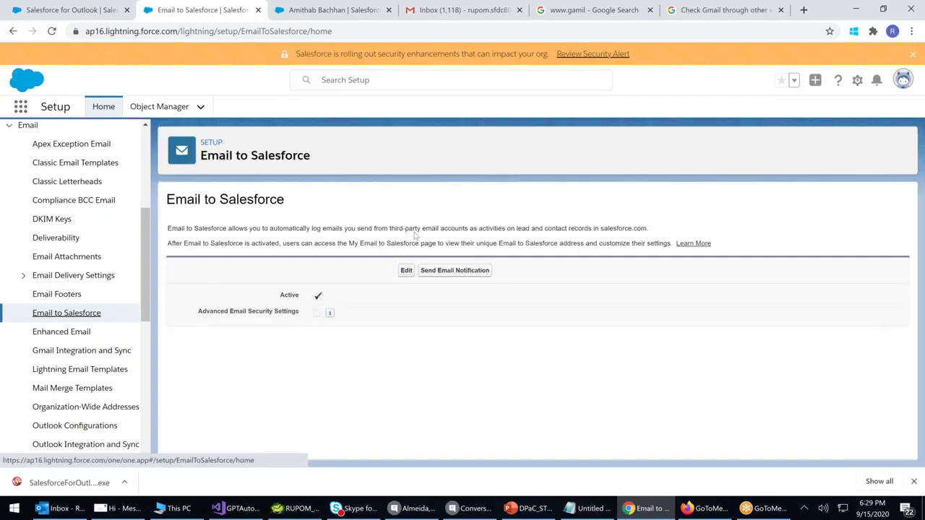
{"action": "left_click_drag", "start_coordinate": [390, 230], "coordinate": [470, 229]}
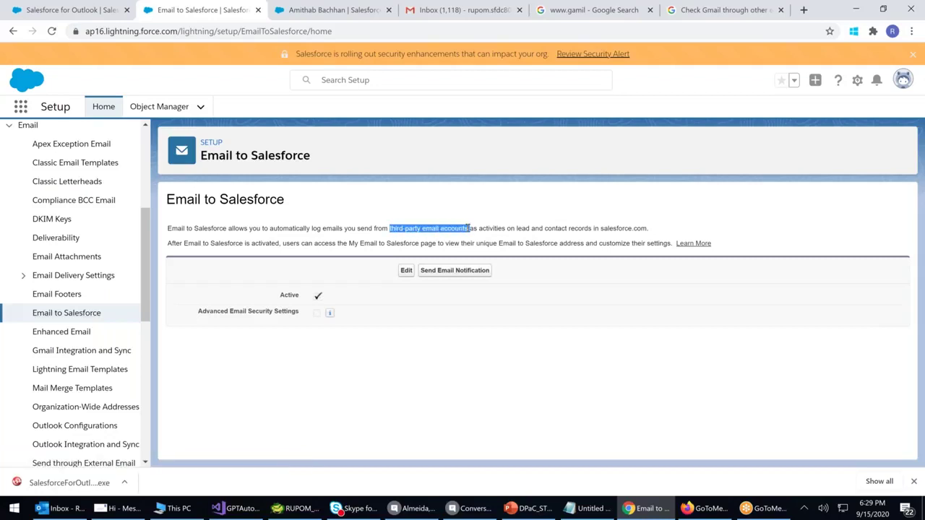
{"action": "left_click", "coordinate": [67, 335]}
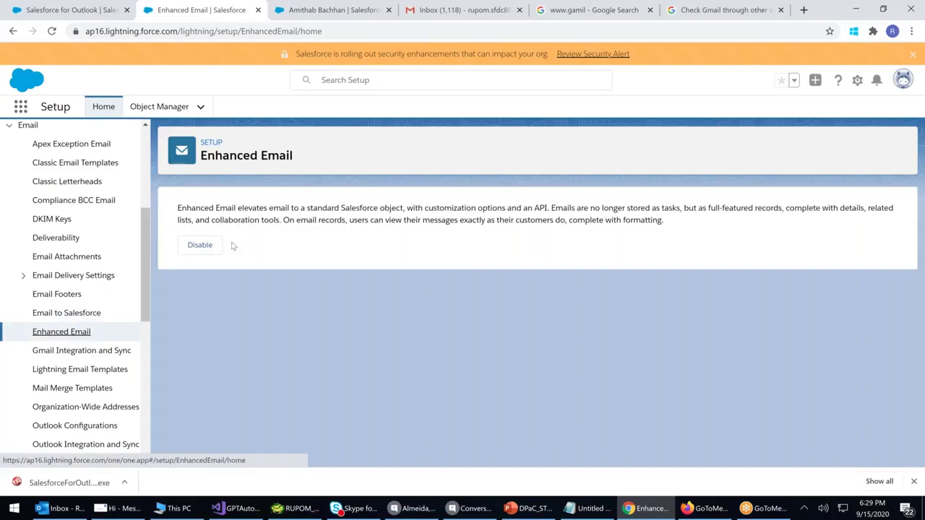
{"action": "left_click_drag", "start_coordinate": [253, 209], "coordinate": [548, 209]}
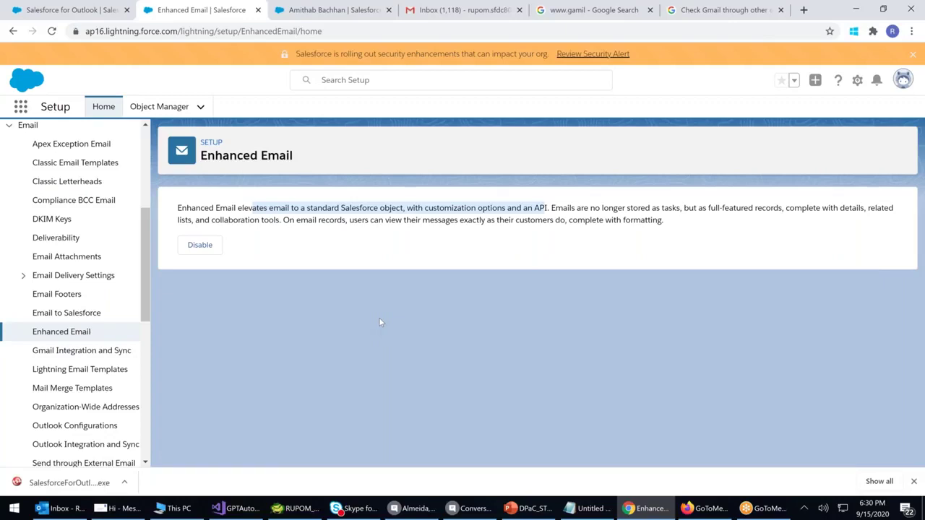
{"action": "left_click", "coordinate": [54, 352]}
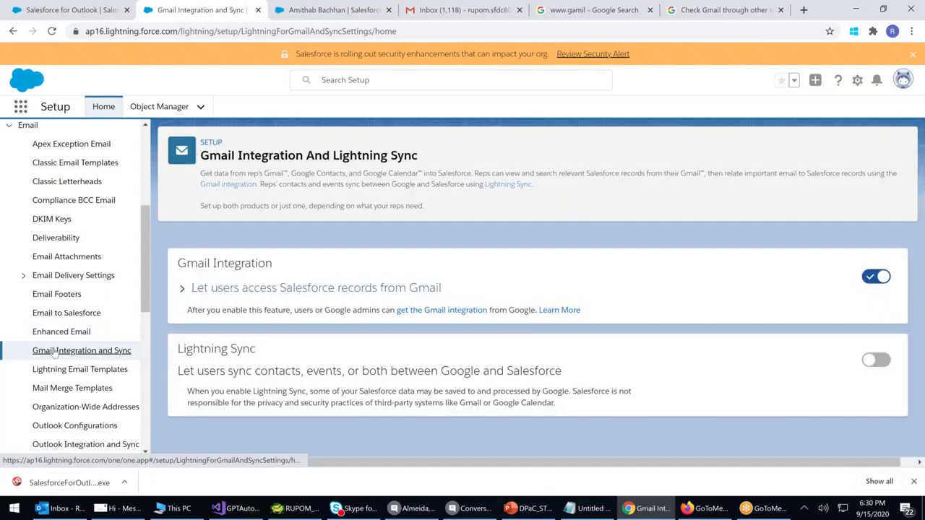
{"action": "scroll", "coordinate": [56, 353], "scroll_direction": "down", "scroll_amount": 1}
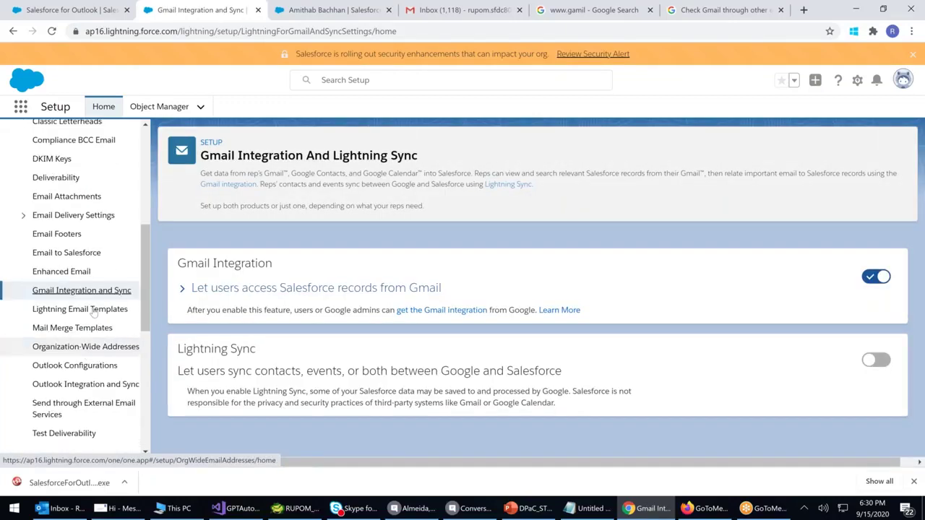
Turn on Folders and Enhanced Sharing for Lightning Email Templates, then view Mail Merge Templates
{"action": "left_click", "coordinate": [90, 310]}
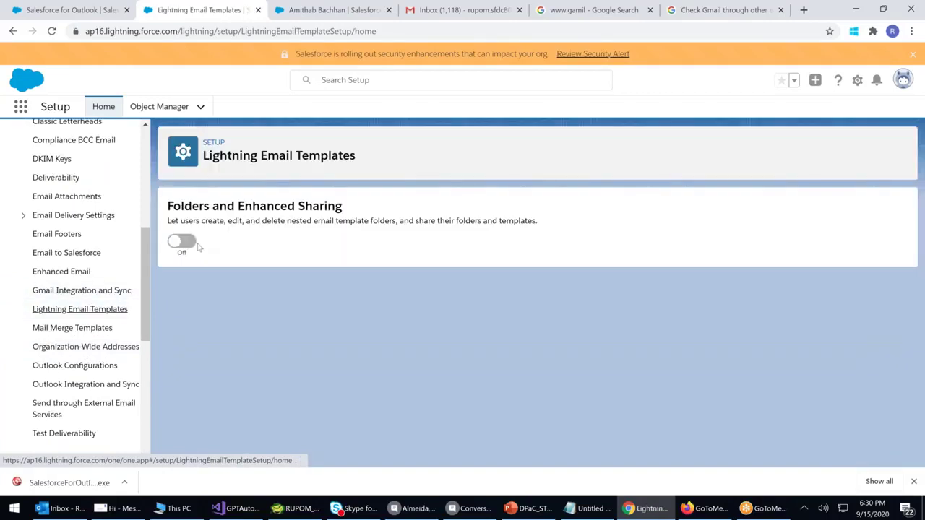
{"action": "left_click", "coordinate": [178, 243]}
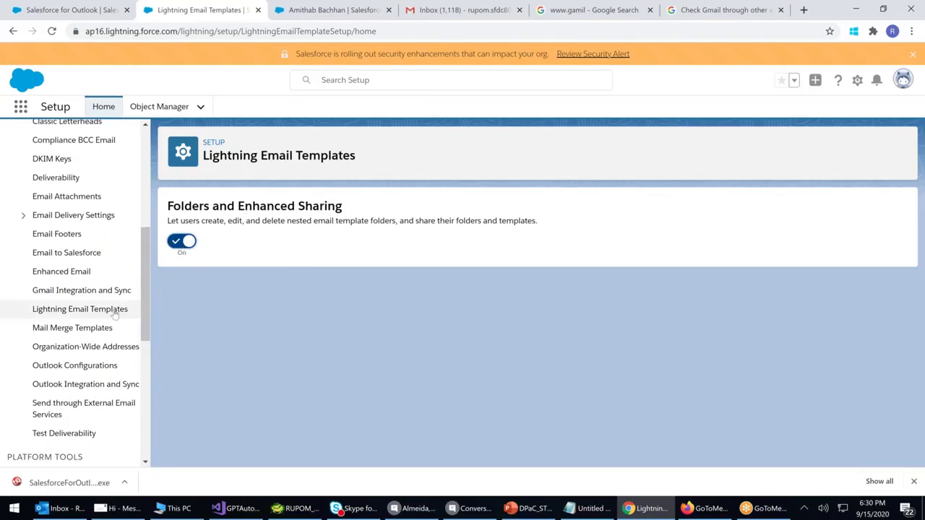
{"action": "left_click", "coordinate": [98, 331]}
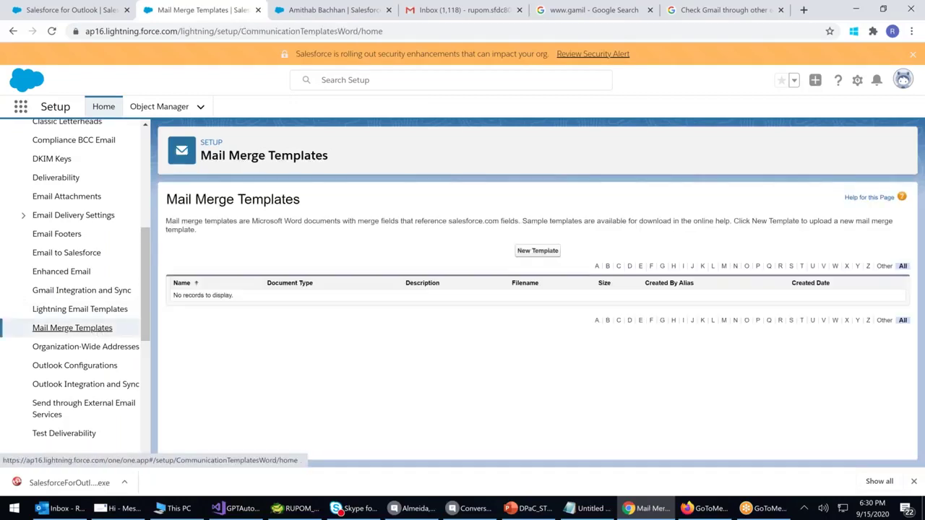
{"action": "left_click_drag", "start_coordinate": [167, 198], "coordinate": [193, 230]}
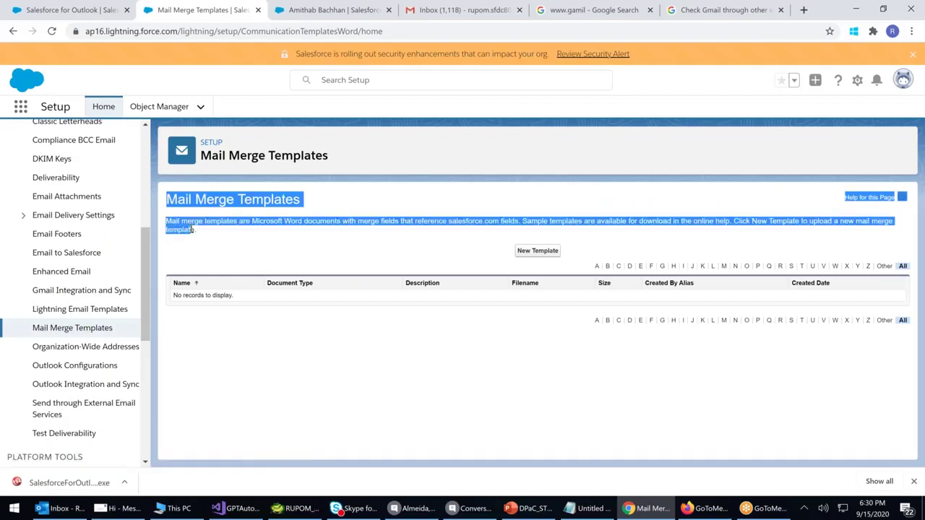
{"action": "left_click", "coordinate": [13, 512]}
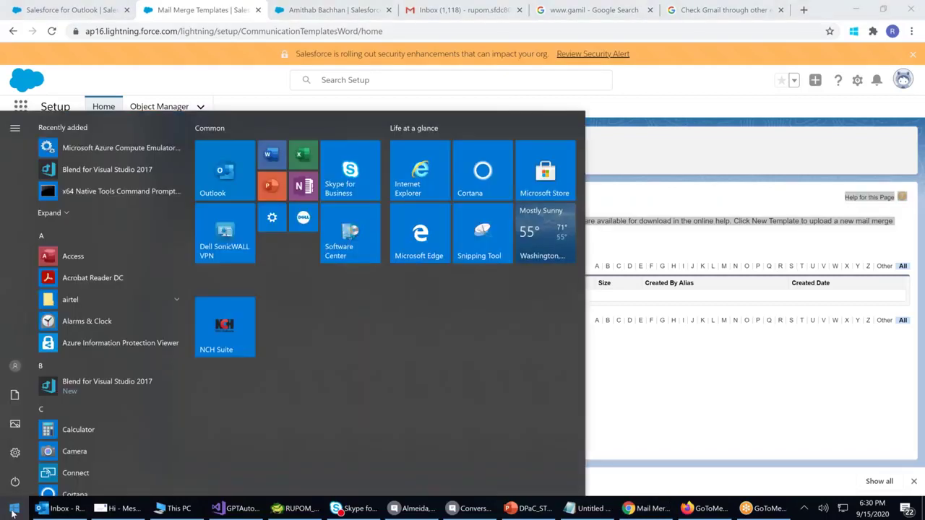
{"action": "type", "text": "wond"}
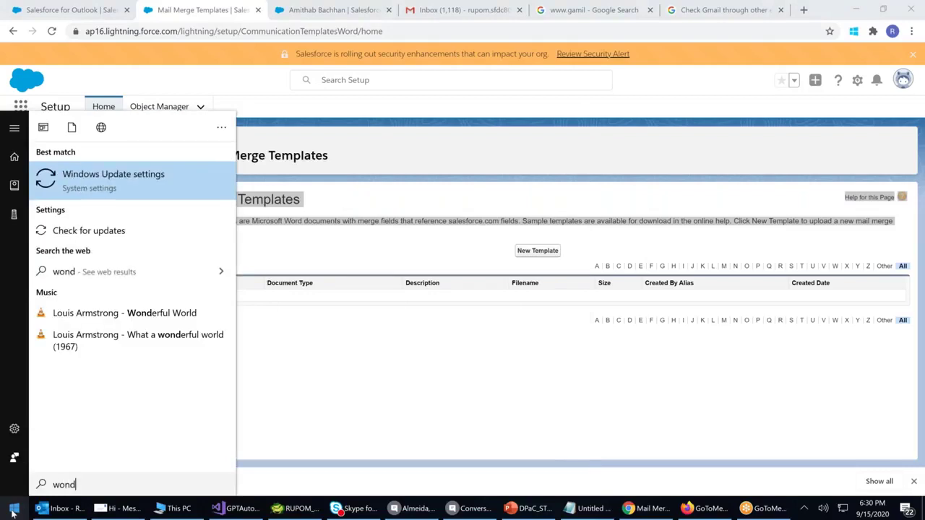
{"action": "key", "text": "BackSpace"}
{"action": "key", "text": "BackSpace"}
{"action": "type", "text": "rd"}
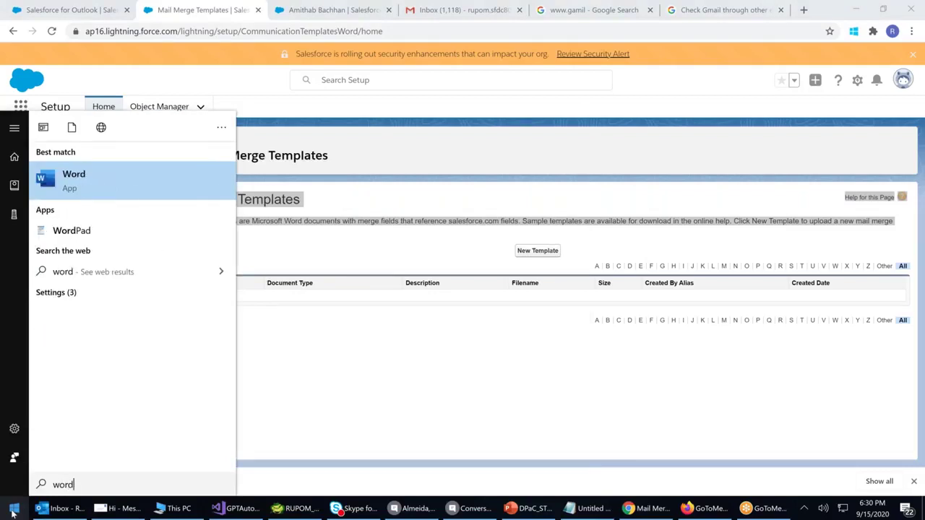
{"action": "key", "text": "Return"}
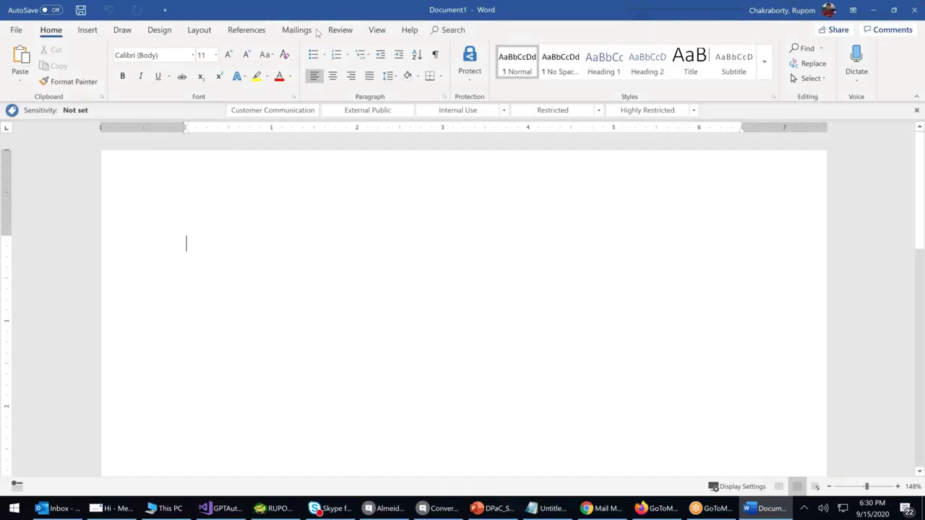
{"action": "left_click", "coordinate": [292, 30]}
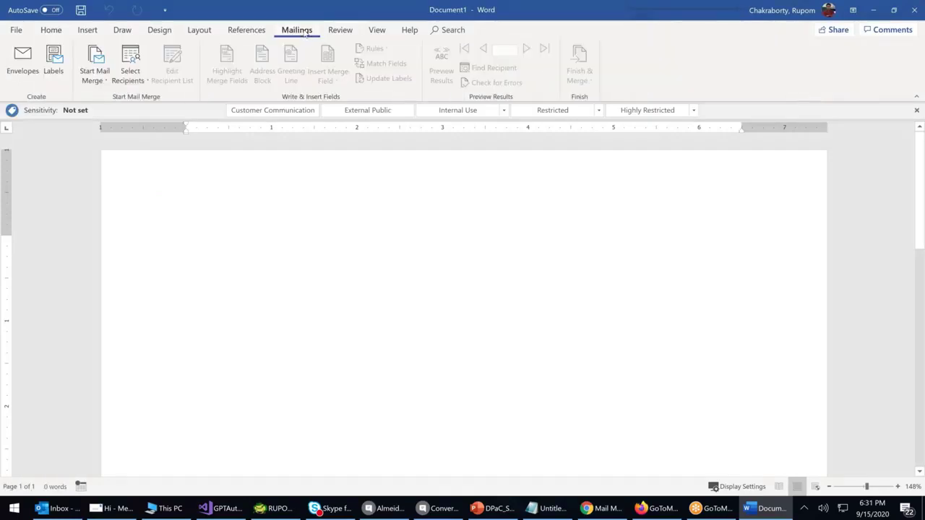
{"action": "left_click", "coordinate": [95, 76]}
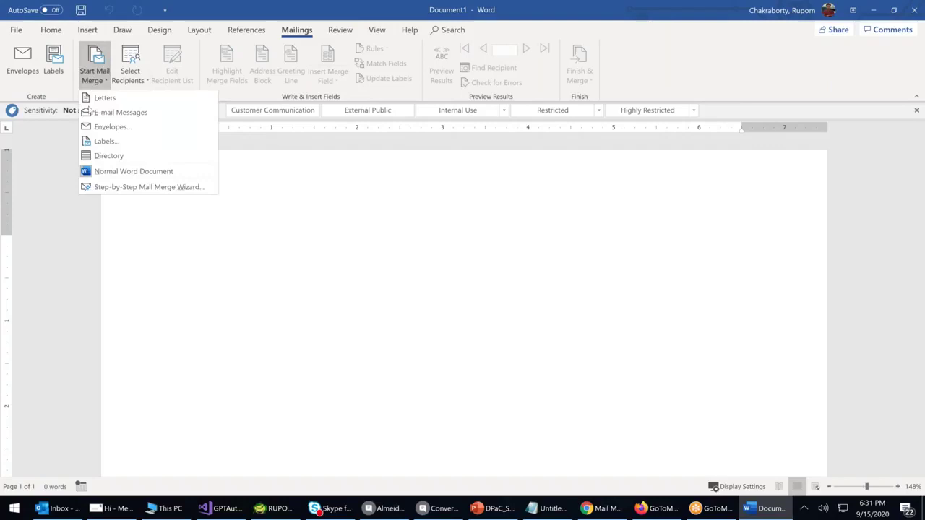
{"action": "left_click", "coordinate": [519, 268]}
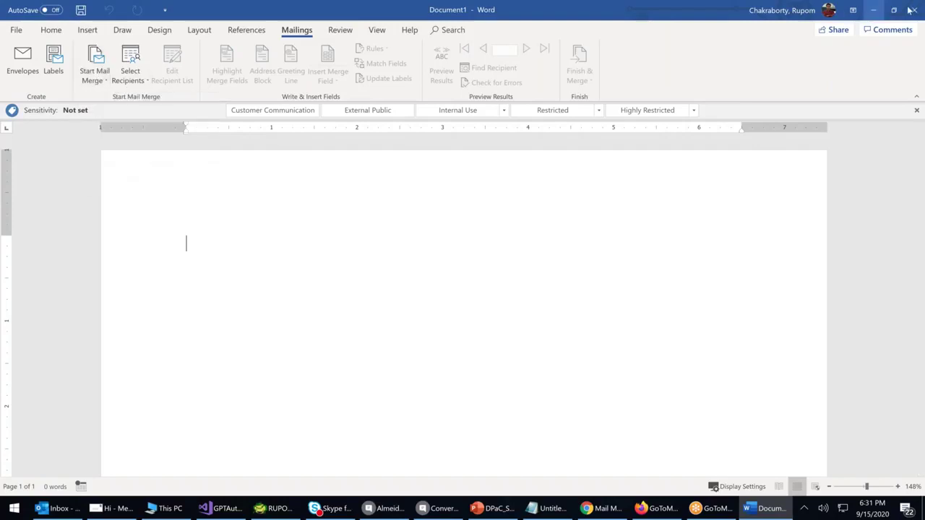
{"action": "left_click", "coordinate": [912, 10]}
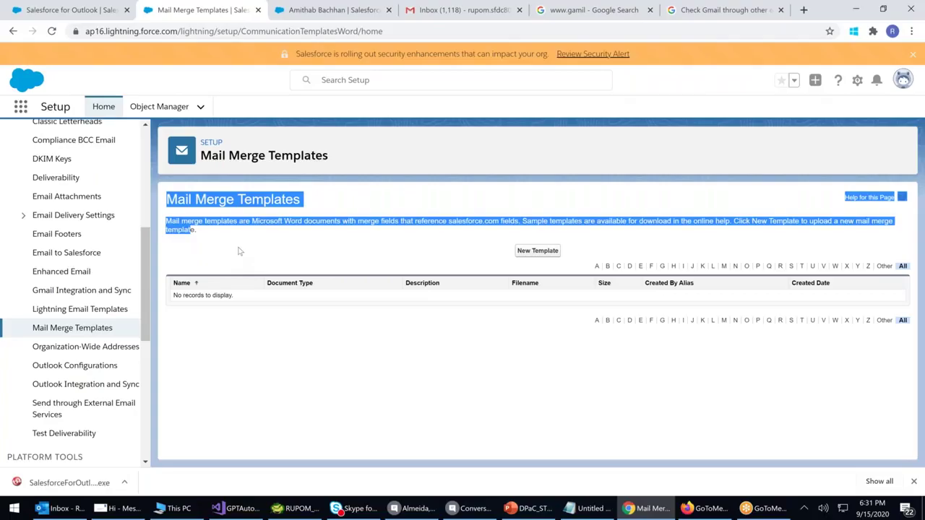
{"action": "left_click_drag", "start_coordinate": [186, 222], "coordinate": [287, 234]}
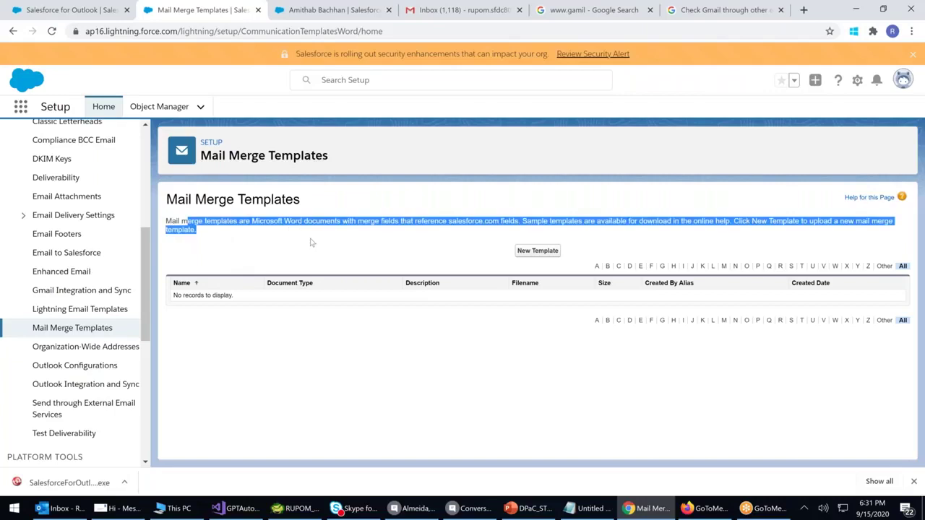
Clear the text selection and highlight the mail merge description
{"action": "left_click", "coordinate": [275, 217]}
{"action": "left_click", "coordinate": [394, 234], "text": "shift"}
{"action": "left_click", "coordinate": [456, 247]}
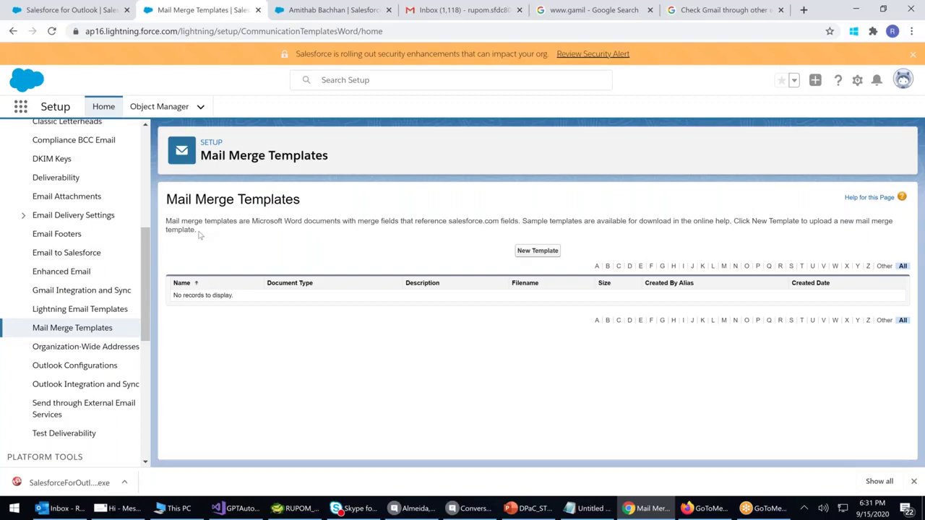
{"action": "left_click_drag", "start_coordinate": [202, 233], "coordinate": [173, 221]}
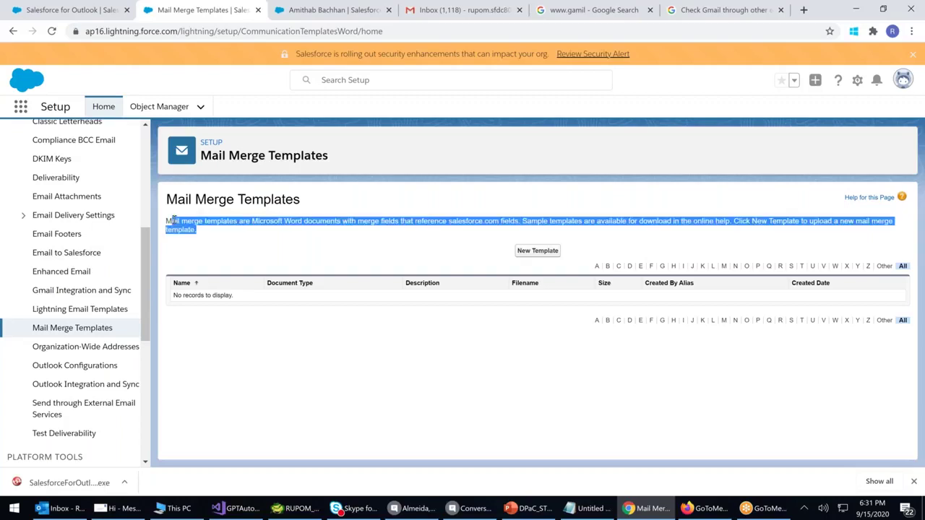
Visit Organization-Wide Addresses, Outlook Configurations, Outlook Integration and Sync, and Send through External Email Services
{"action": "left_click", "coordinate": [98, 351]}
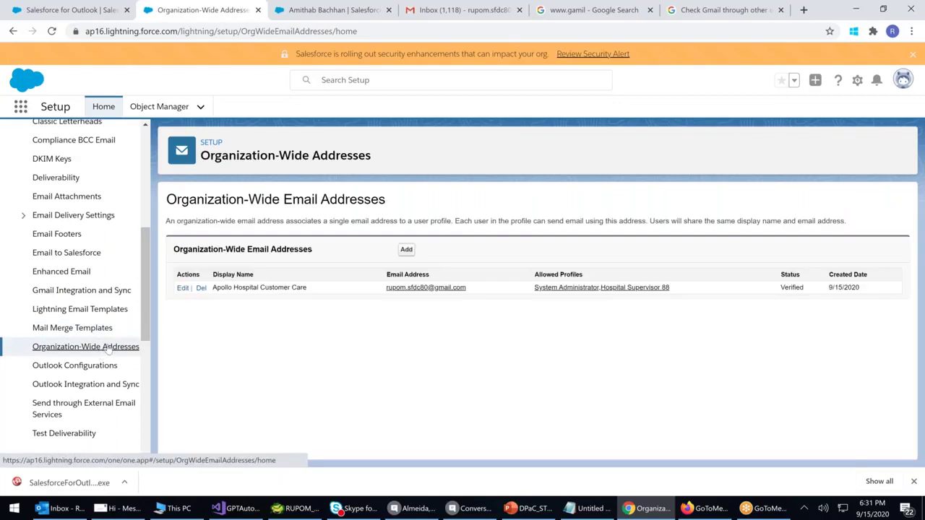
{"action": "left_click", "coordinate": [80, 365]}
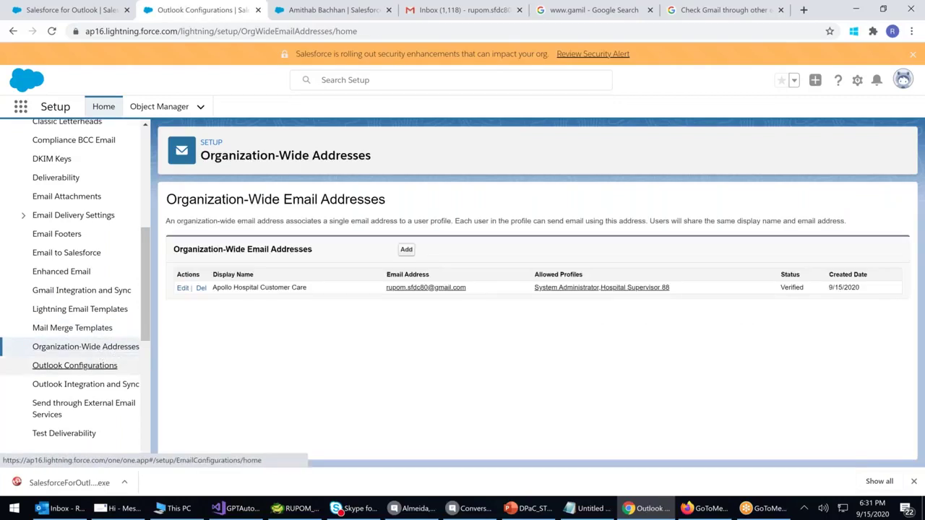
{"action": "left_click", "coordinate": [85, 389]}
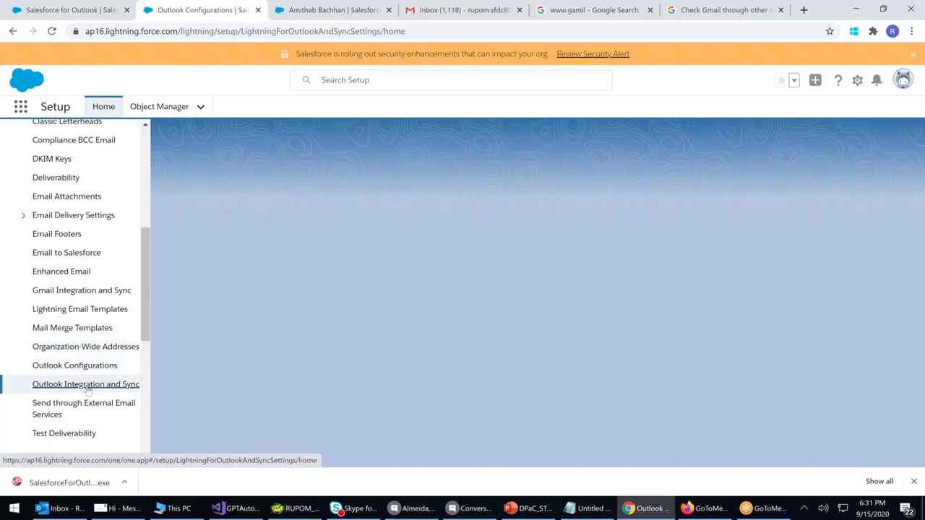
{"action": "left_click", "coordinate": [93, 409]}
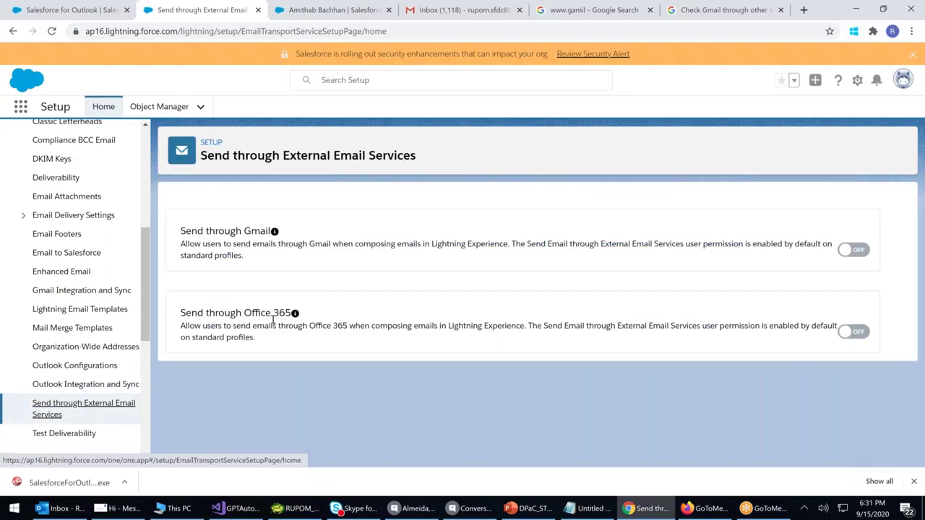
Reload Outlook Configurations (version 3.4.8, none defined), then go to Test Deliverability
{"action": "left_click", "coordinate": [62, 368]}
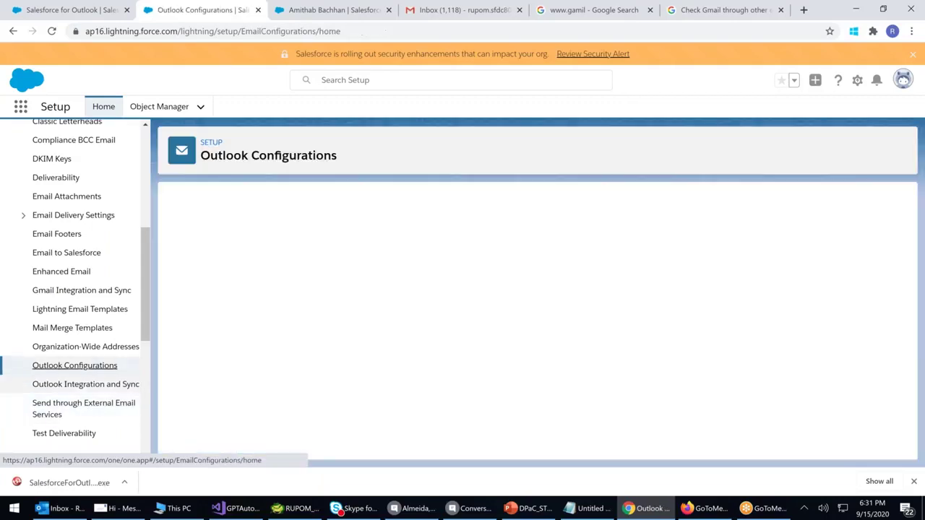
{"action": "left_click", "coordinate": [65, 385]}
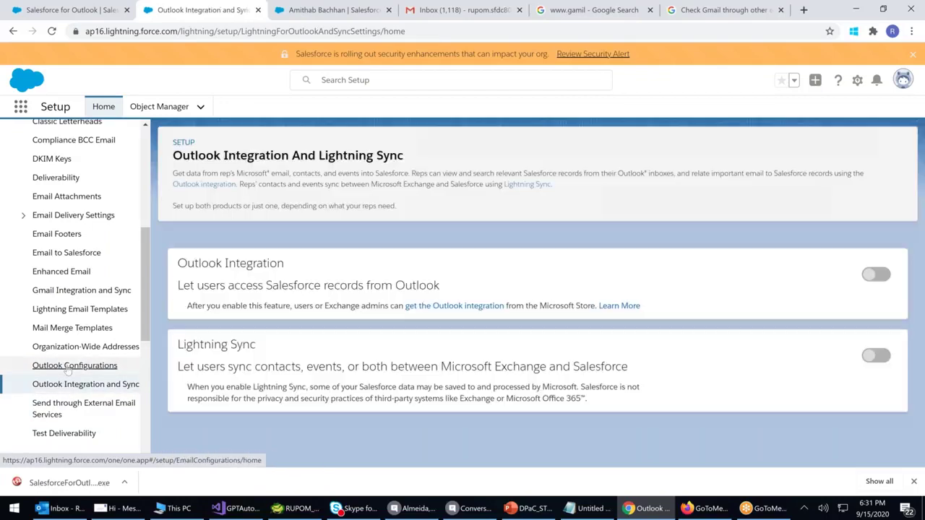
{"action": "left_click", "coordinate": [69, 369]}
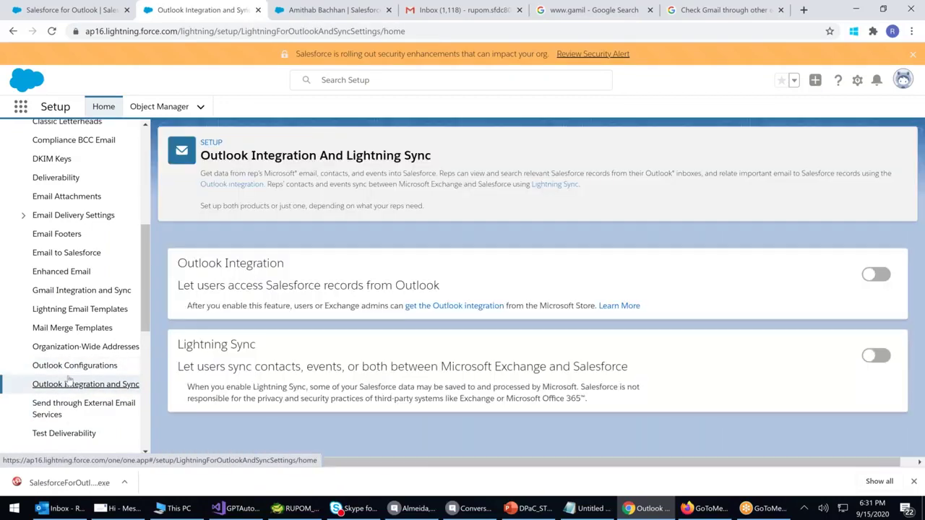
{"action": "left_click", "coordinate": [69, 367]}
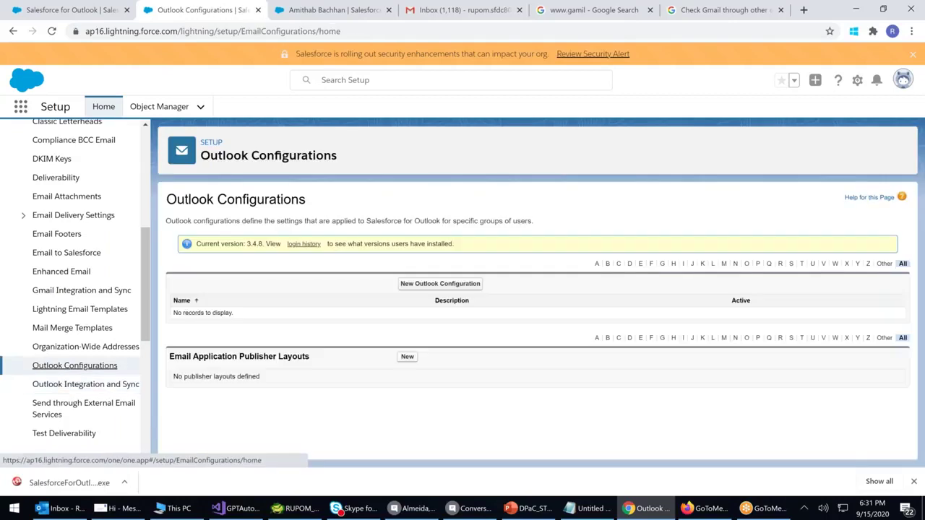
{"action": "scroll", "coordinate": [72, 318], "scroll_direction": "down", "scroll_amount": 3}
{"action": "left_click", "coordinate": [64, 313]}
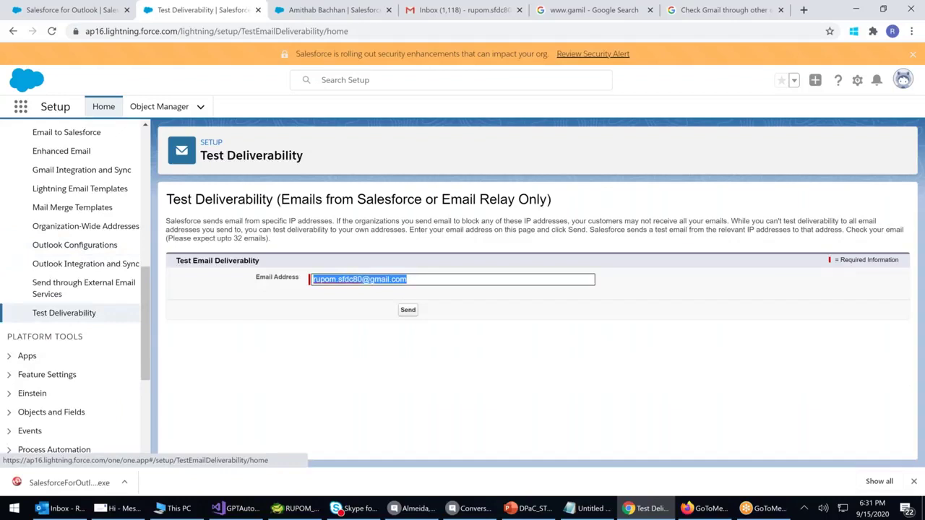
Scroll the Setup sidebar, then return to the browser tab with the contact record
{"action": "scroll", "coordinate": [72, 315], "scroll_direction": "up", "scroll_amount": 3}
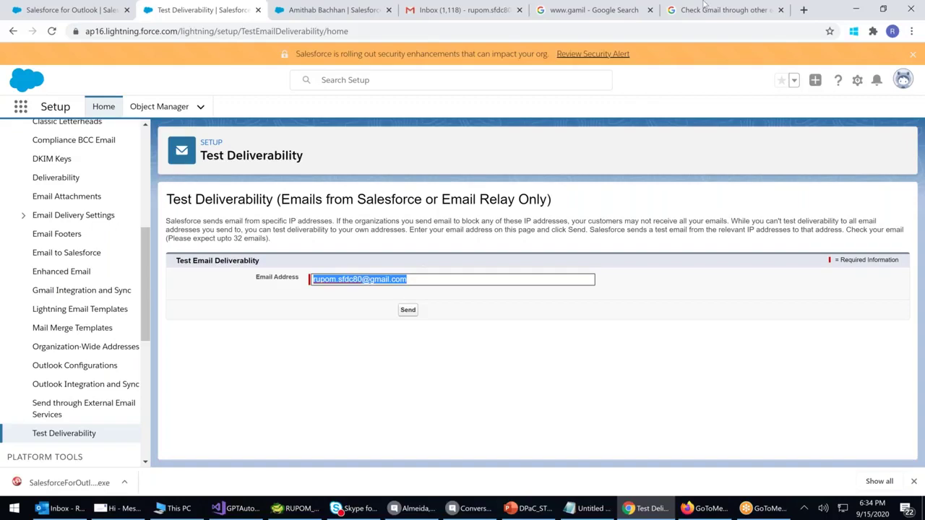
{"action": "left_click", "coordinate": [318, 11]}
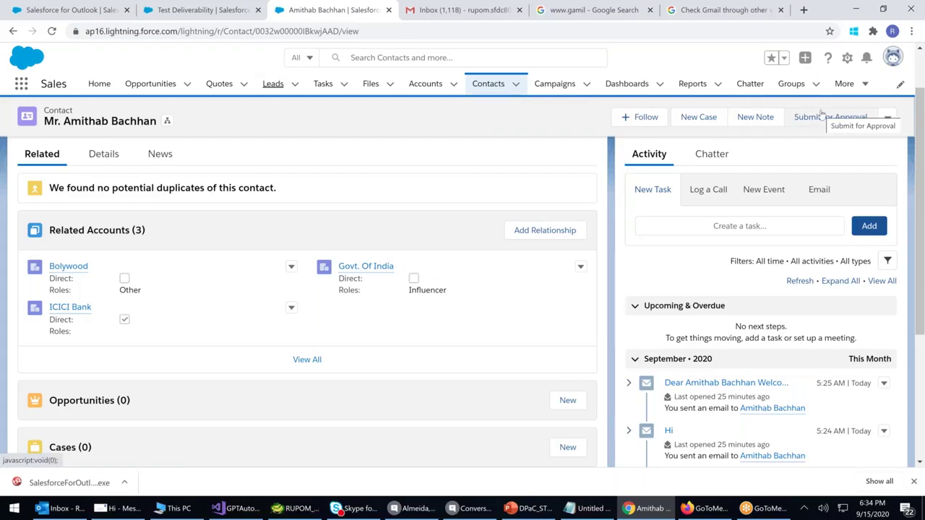
Switch to the Service app from the App Launcher, showing its Quarterly Performance home page
{"action": "left_click", "coordinate": [23, 85]}
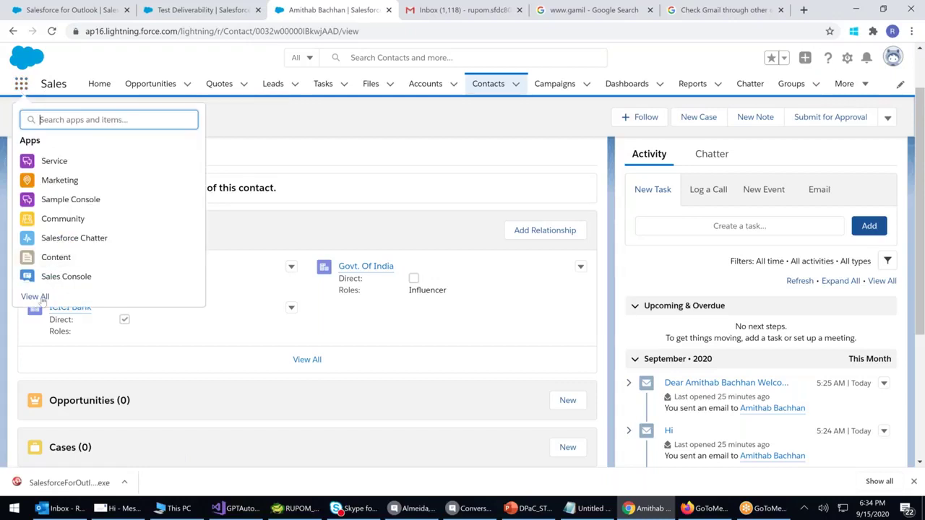
{"action": "left_click", "coordinate": [42, 300]}
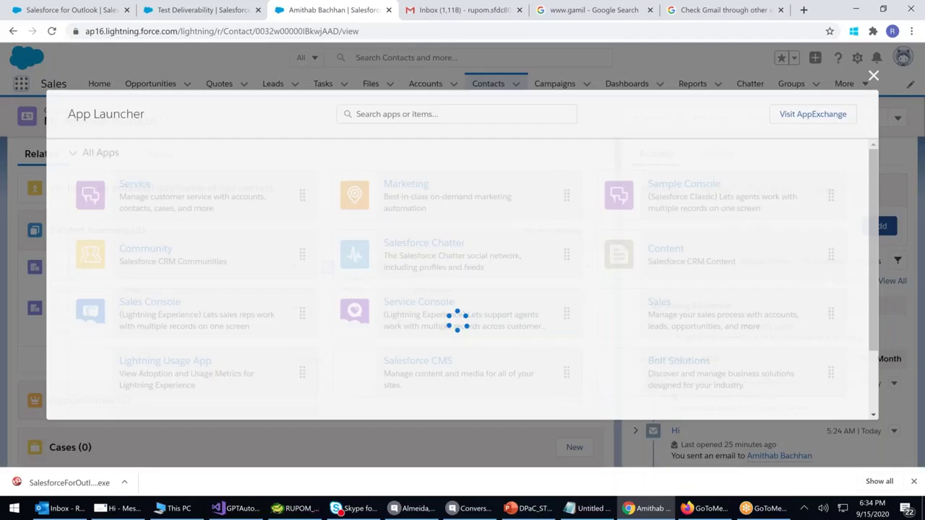
{"action": "scroll", "coordinate": [434, 270], "scroll_direction": "down", "scroll_amount": 2}
{"action": "scroll", "coordinate": [434, 269], "scroll_direction": "up", "scroll_amount": 1}
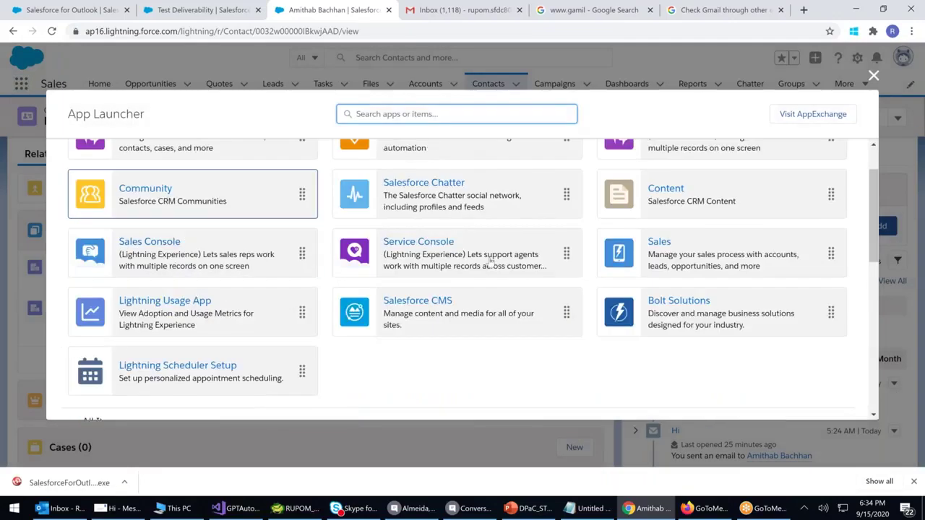
{"action": "scroll", "coordinate": [511, 265], "scroll_direction": "up", "scroll_amount": 1}
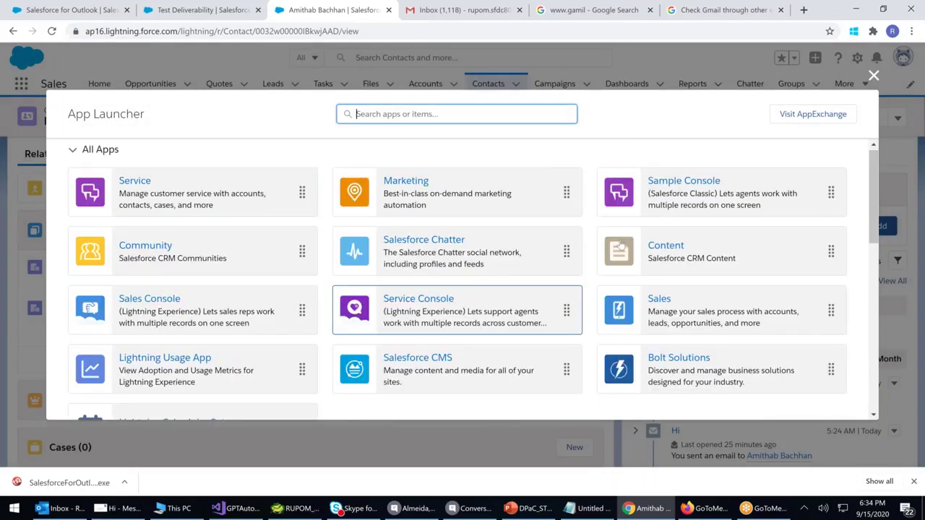
{"action": "left_click", "coordinate": [130, 188]}
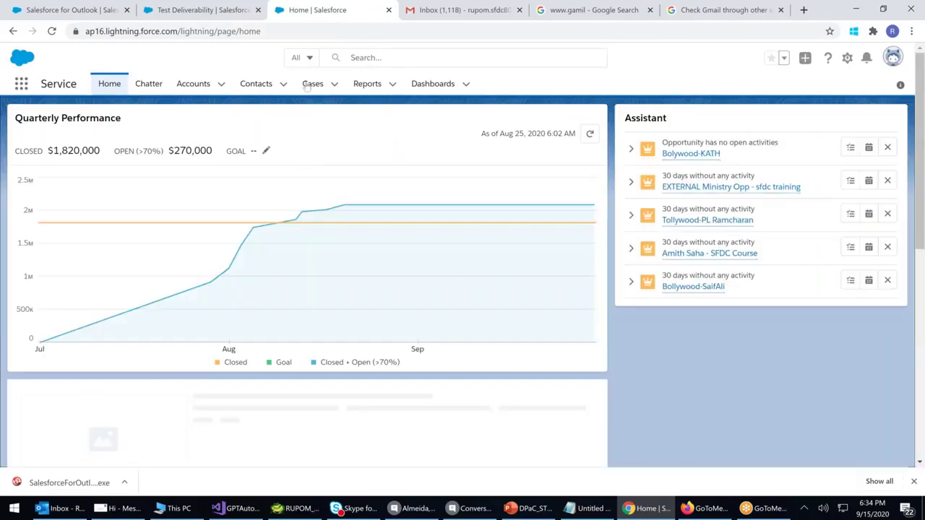
{"action": "left_click", "coordinate": [309, 85]}
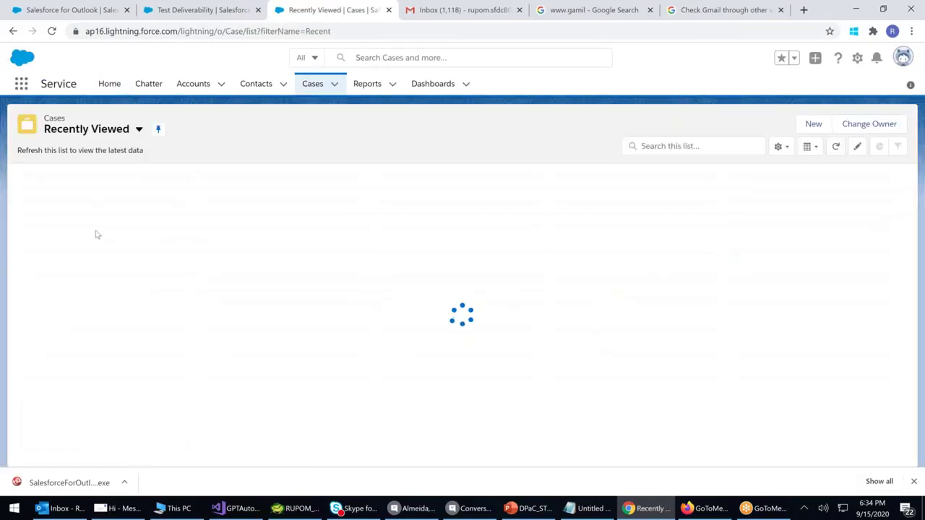
Create a new case with subject 'NoT hAPPY' and Case Origin Email, saving after the required-field warning
{"action": "left_click", "coordinate": [814, 125]}
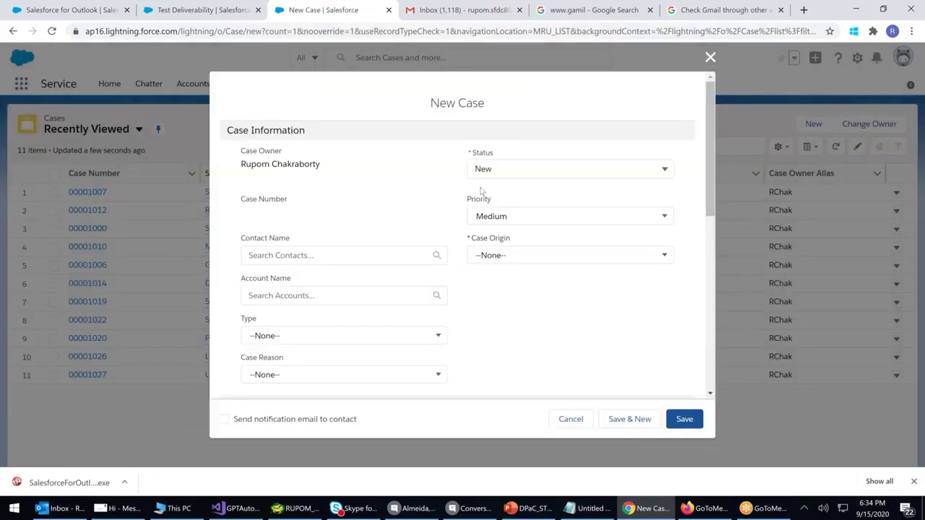
{"action": "scroll", "coordinate": [434, 284], "scroll_direction": "down", "scroll_amount": 4}
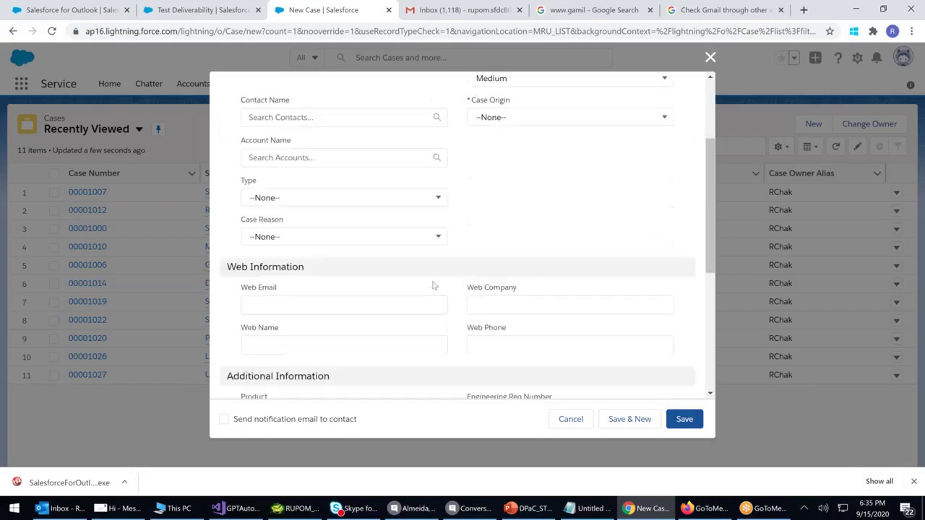
{"action": "left_click", "coordinate": [258, 364]}
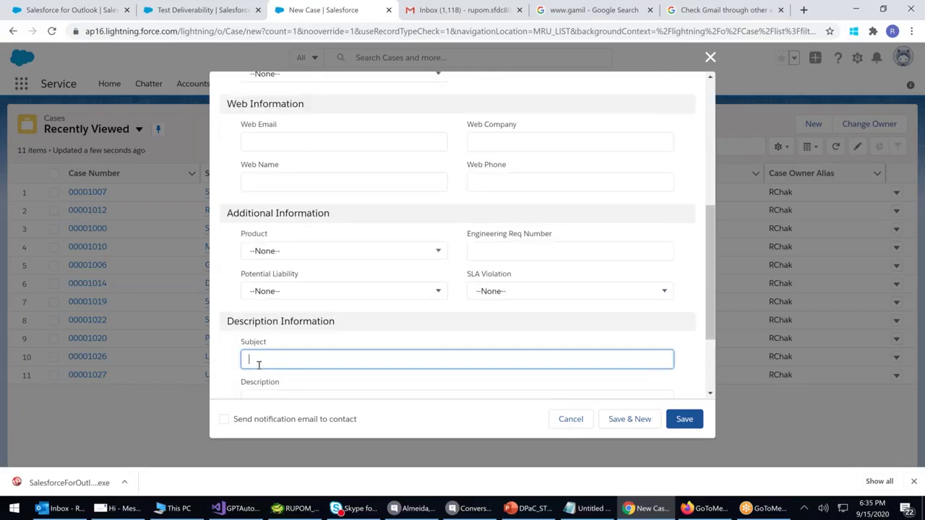
{"action": "type", "text": "NoT hAPPY"}
{"action": "left_click", "coordinate": [687, 420]}
{"action": "left_click", "coordinate": [535, 326]}
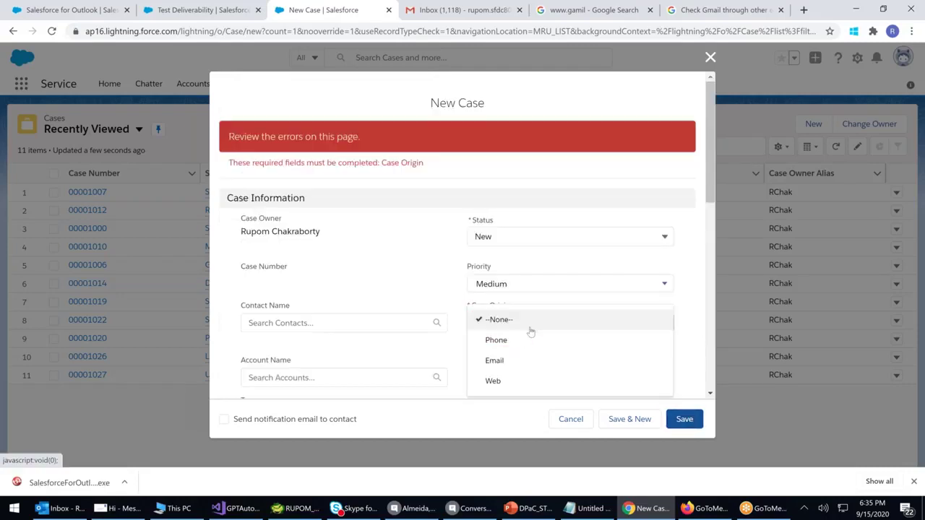
{"action": "left_click", "coordinate": [494, 360]}
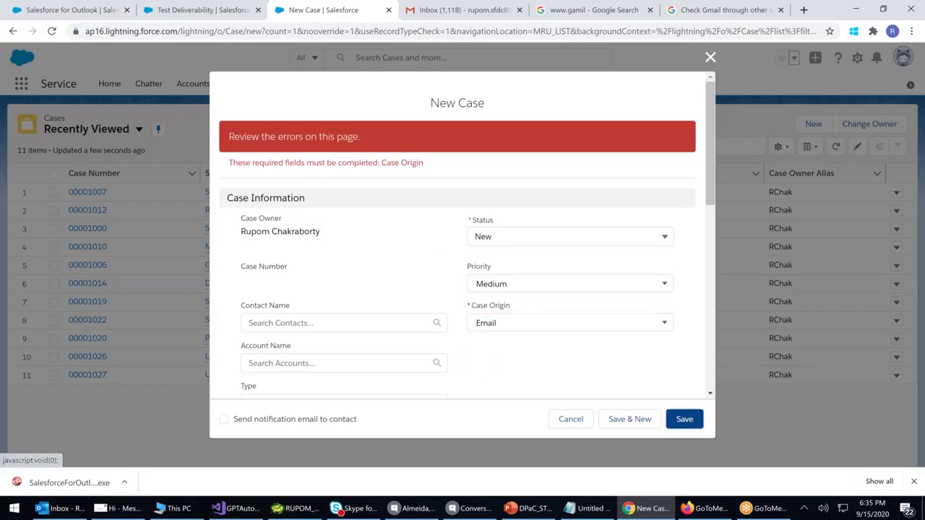
{"action": "left_click", "coordinate": [685, 420]}
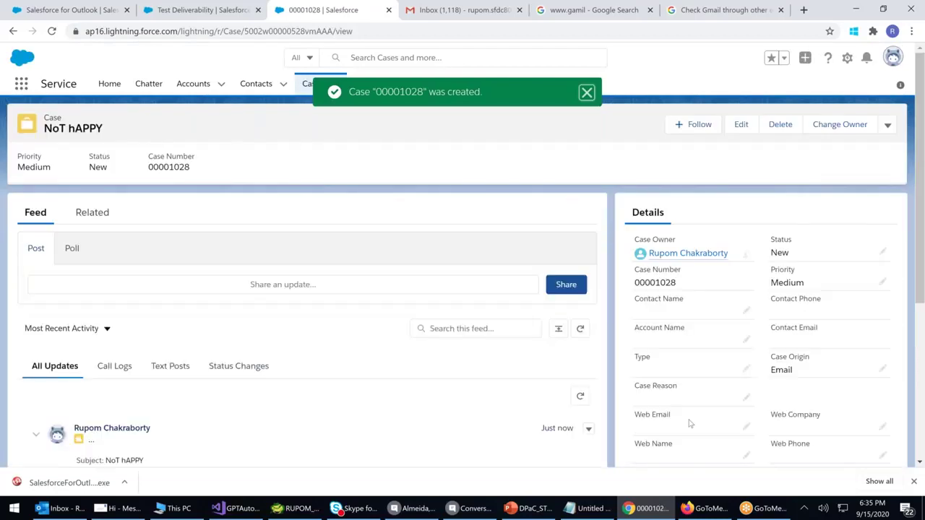
Review the 'NoT hAPPY' case record's feed and sort options, then display its Related lists
{"action": "double_click", "coordinate": [274, 31]}
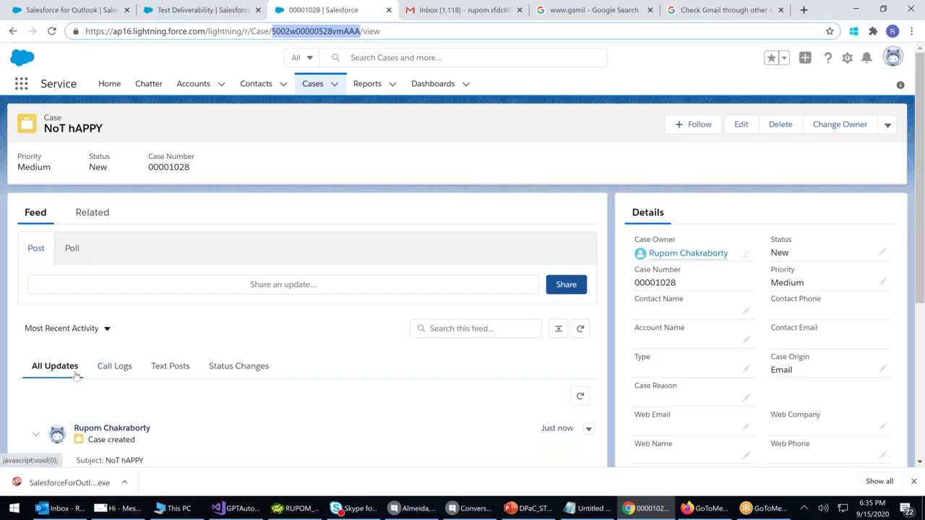
{"action": "scroll", "coordinate": [76, 376], "scroll_direction": "down", "scroll_amount": 2}
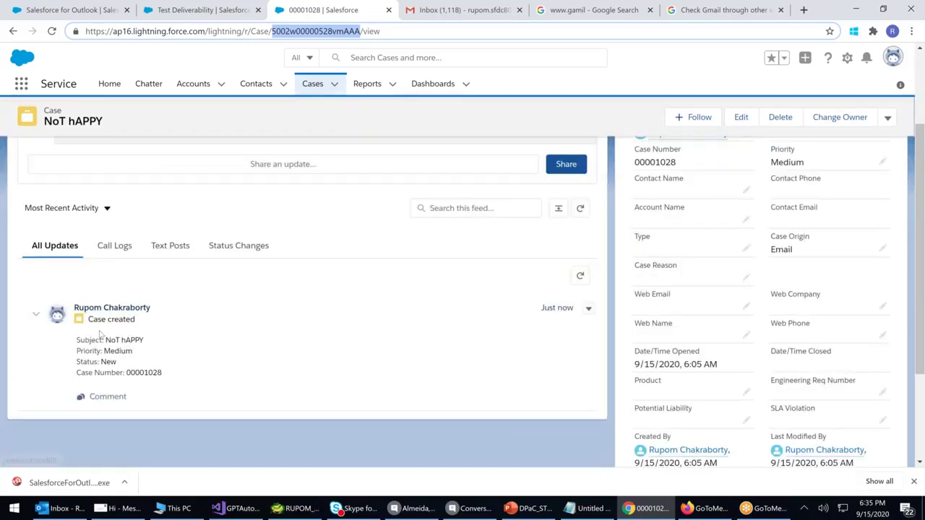
{"action": "scroll", "coordinate": [107, 276], "scroll_direction": "up", "scroll_amount": 1}
{"action": "left_click", "coordinate": [106, 271]}
{"action": "left_click", "coordinate": [434, 340]}
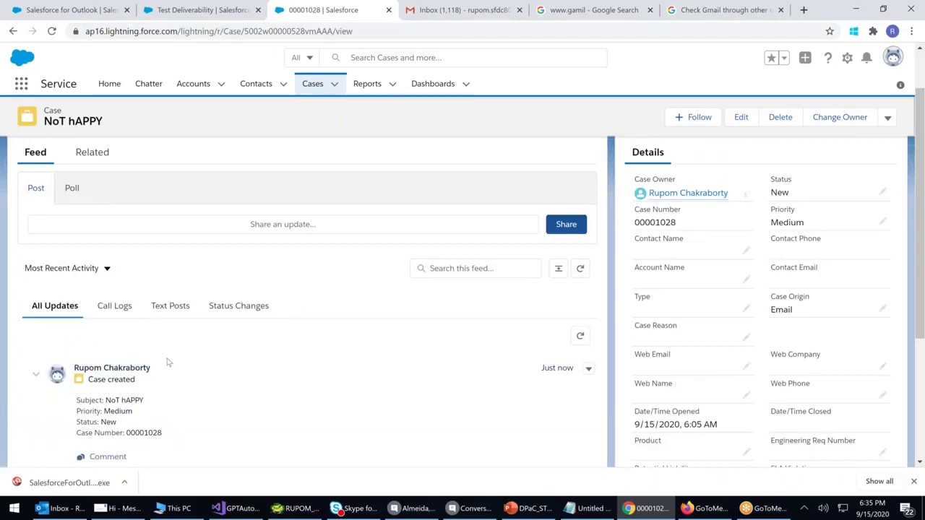
{"action": "scroll", "coordinate": [168, 362], "scroll_direction": "down", "scroll_amount": 1}
{"action": "scroll", "coordinate": [168, 363], "scroll_direction": "up", "scroll_amount": 2}
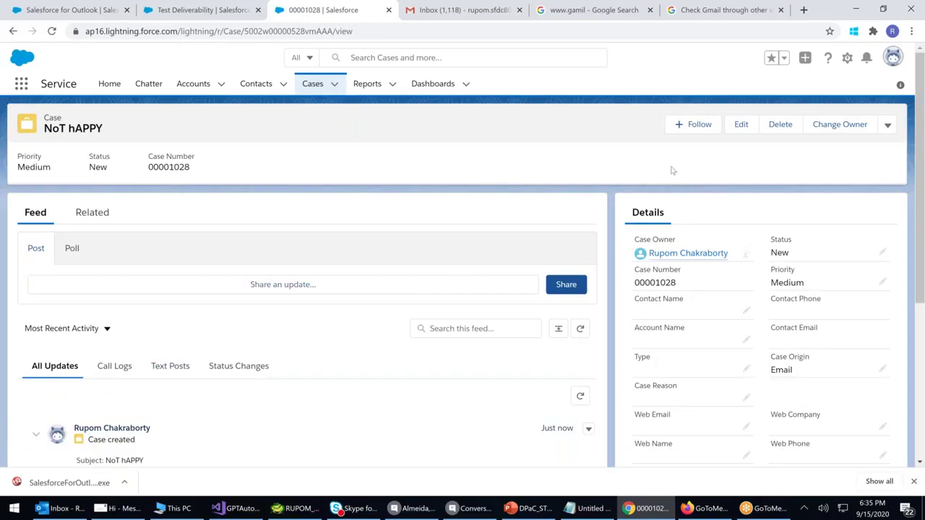
{"action": "left_click", "coordinate": [91, 214]}
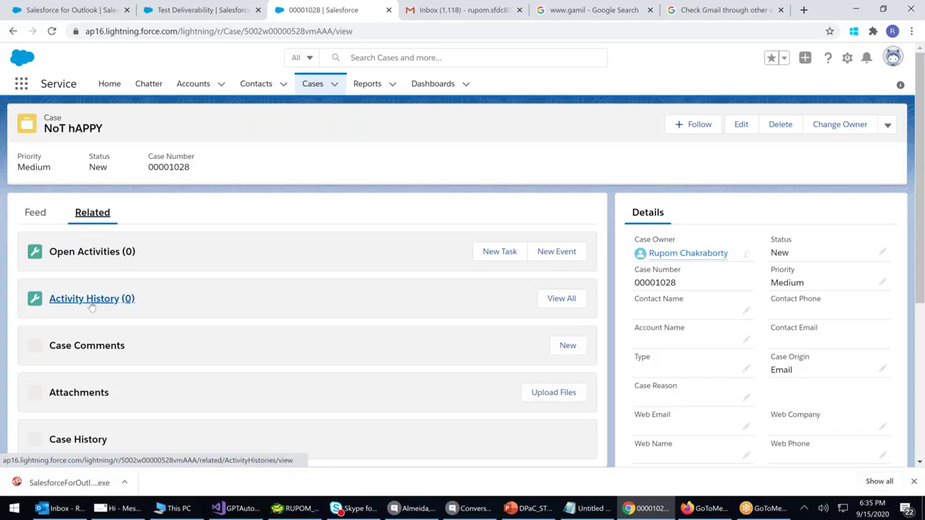
{"action": "left_click", "coordinate": [508, 253]}
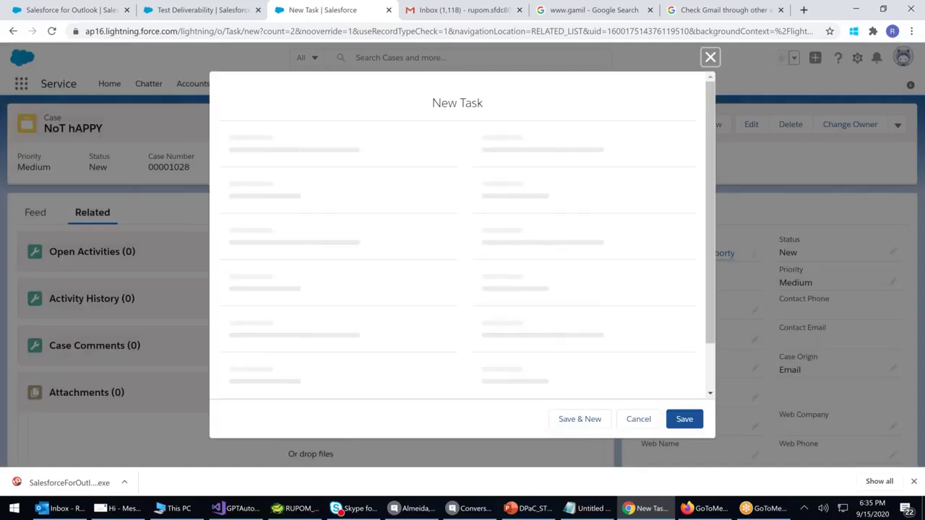
{"action": "left_click", "coordinate": [503, 174]}
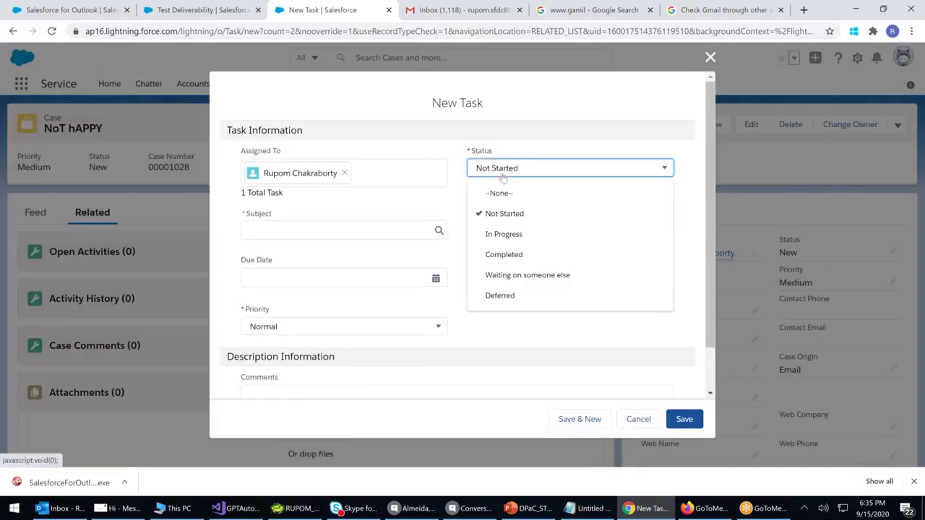
{"action": "left_click", "coordinate": [502, 174]}
{"action": "left_click", "coordinate": [339, 232]}
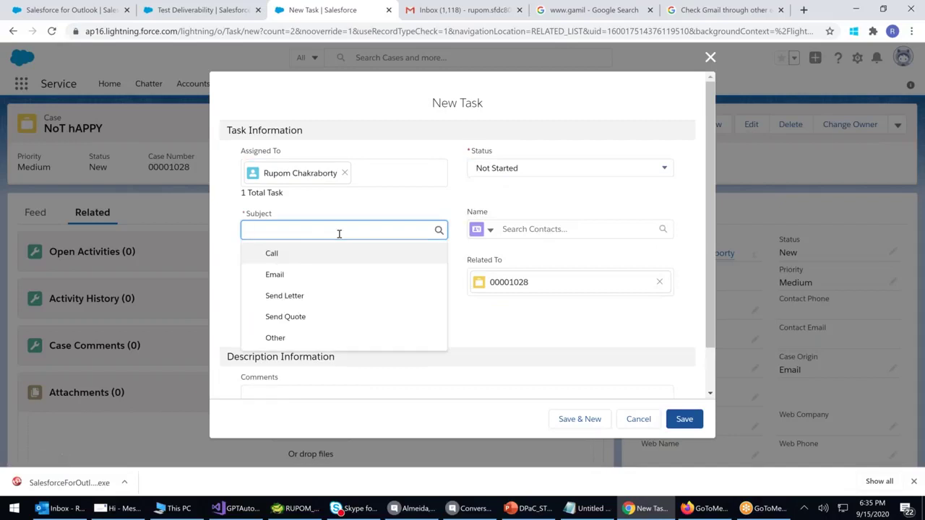
{"action": "left_click", "coordinate": [536, 361]}
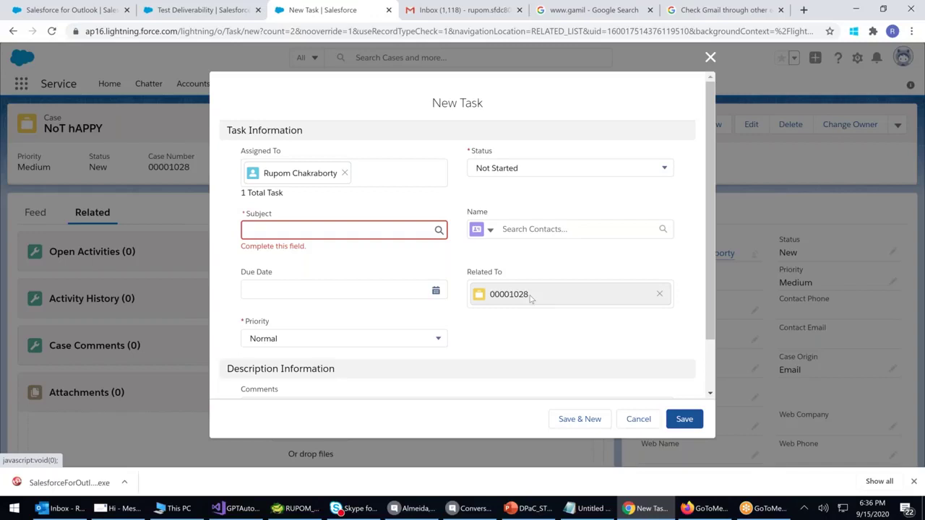
{"action": "left_click", "coordinate": [530, 298]}
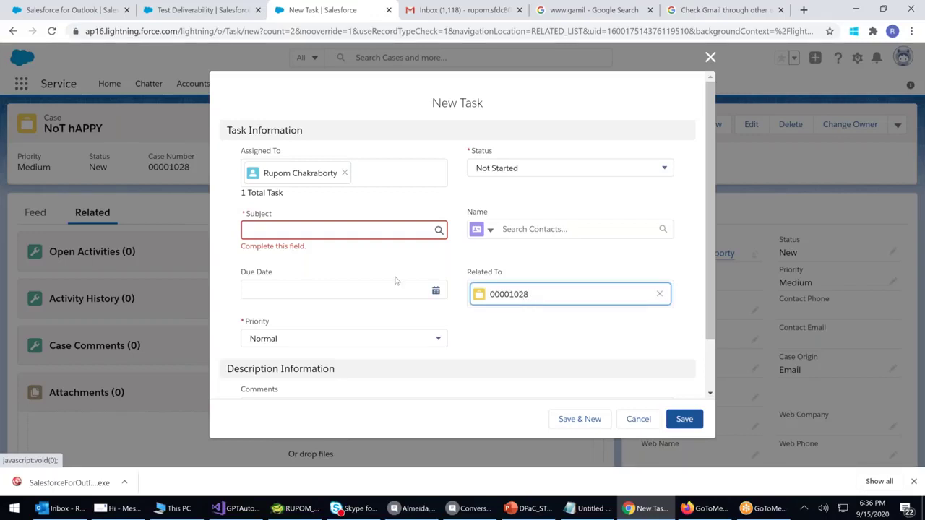
{"action": "scroll", "coordinate": [395, 281], "scroll_direction": "down", "scroll_amount": 1}
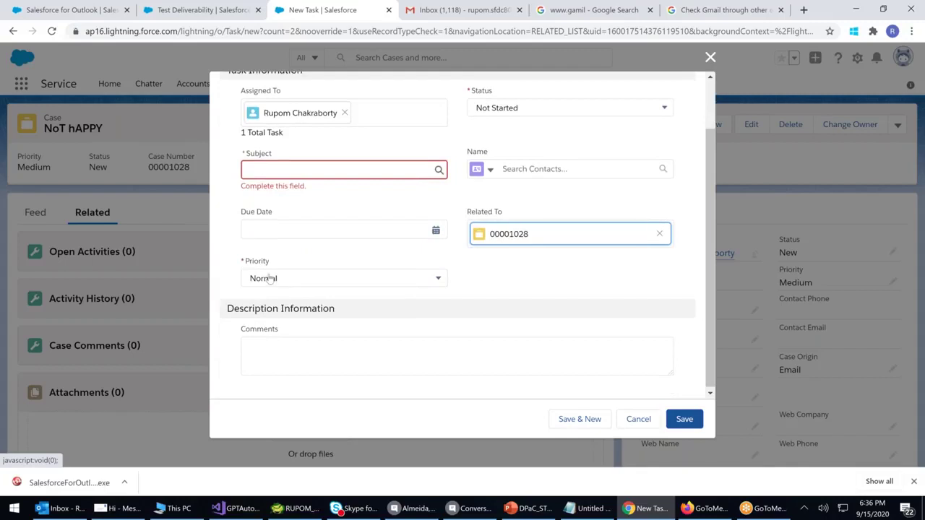
{"action": "left_click", "coordinate": [264, 174]}
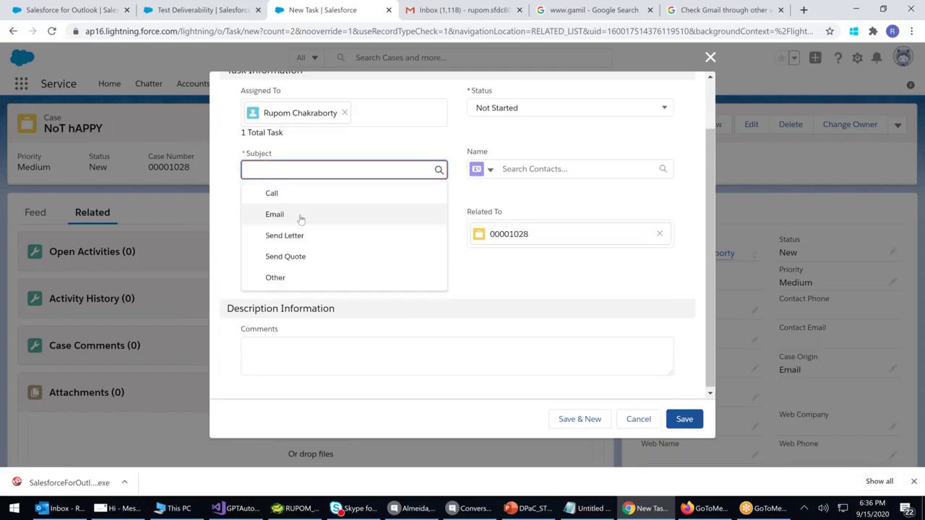
{"action": "left_click", "coordinate": [401, 143]}
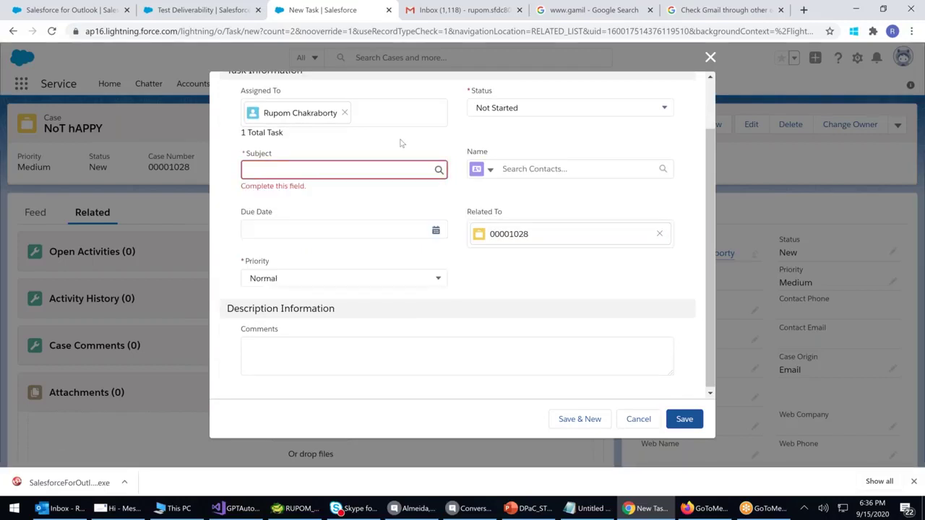
{"action": "scroll", "coordinate": [426, 155], "scroll_direction": "up", "scroll_amount": 1}
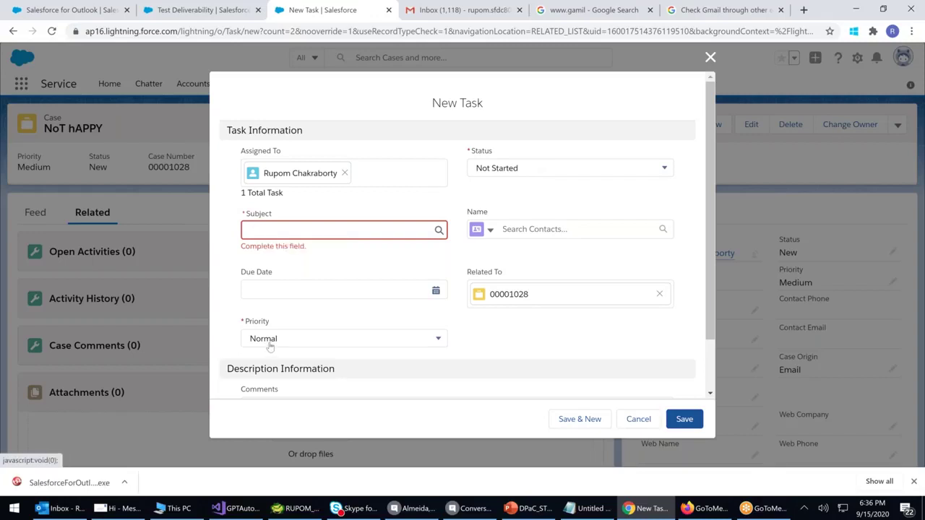
{"action": "left_click", "coordinate": [540, 298]}
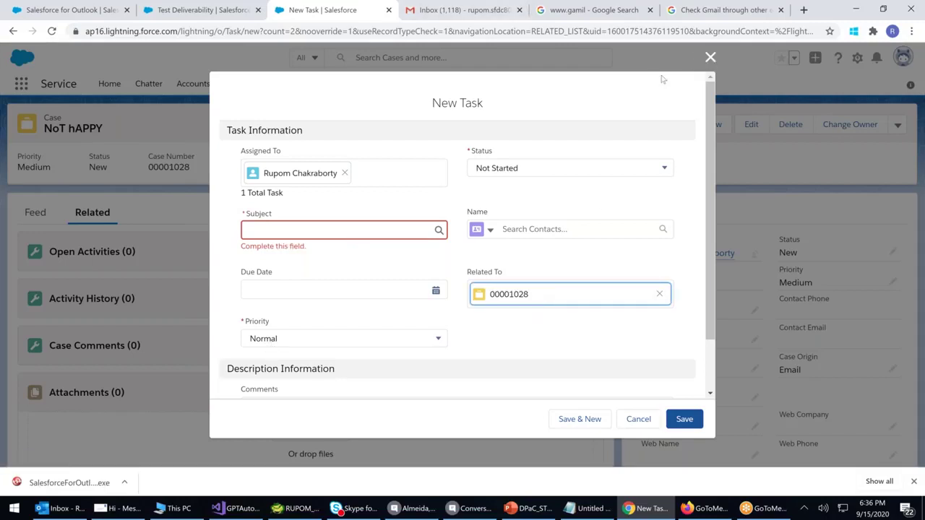
{"action": "left_click", "coordinate": [709, 59]}
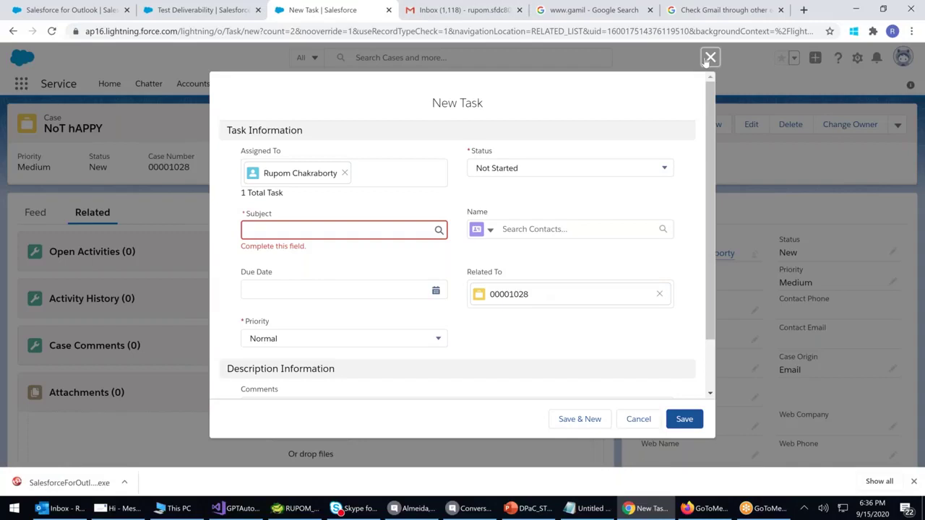